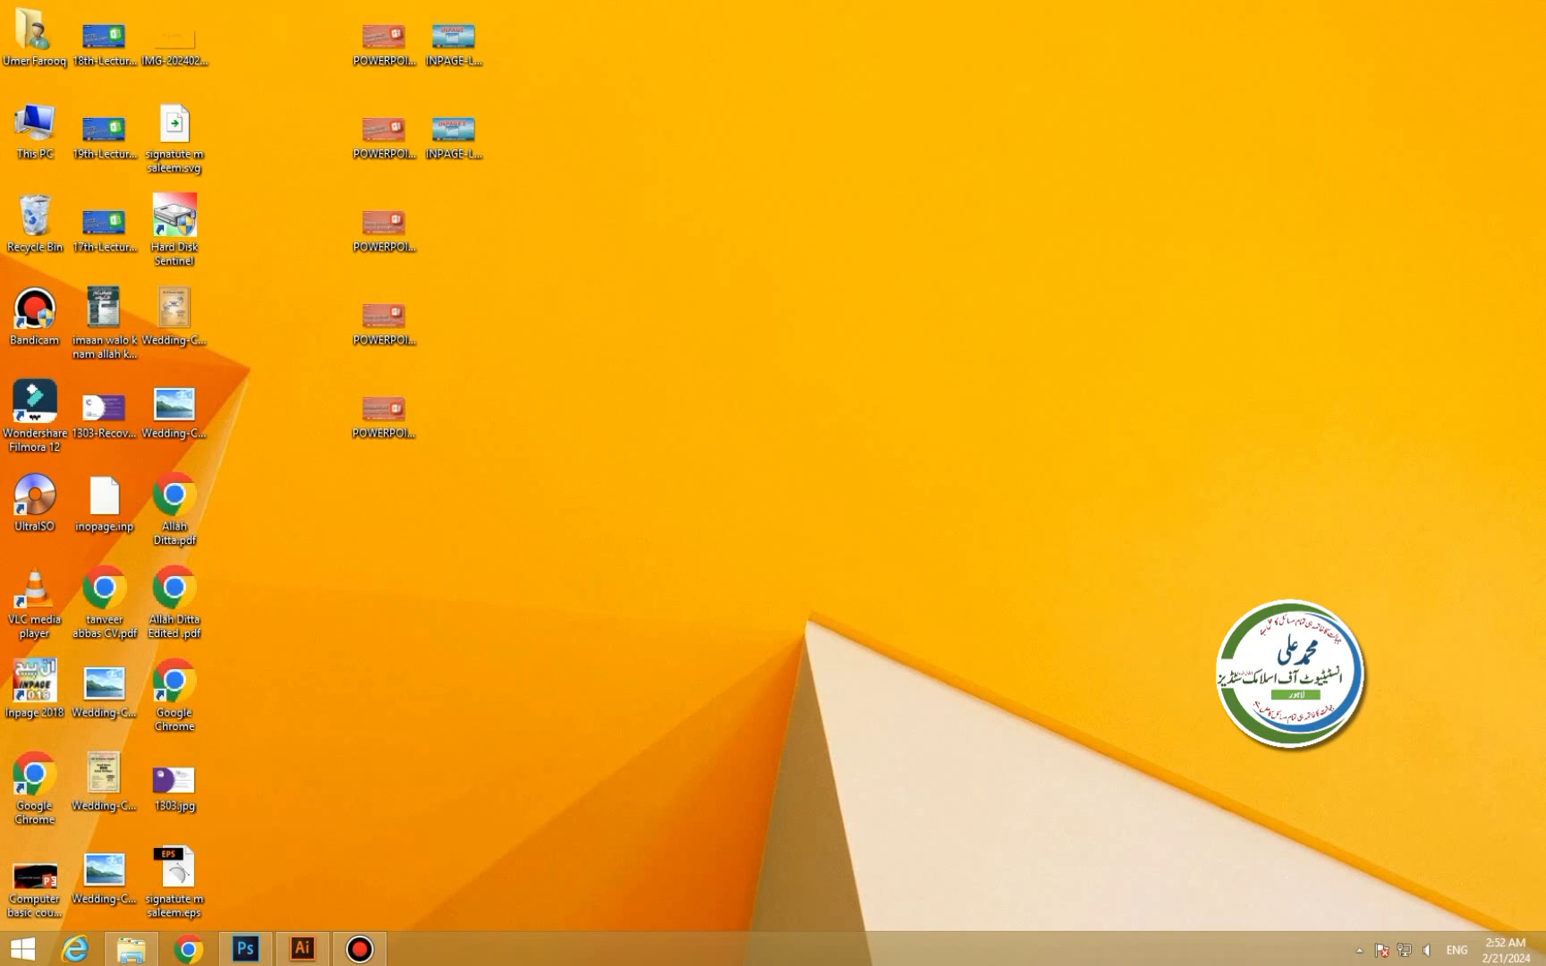
Launch Excel from the Run box and open a blank workbook, Book1.
key("super+r")
key("Return")
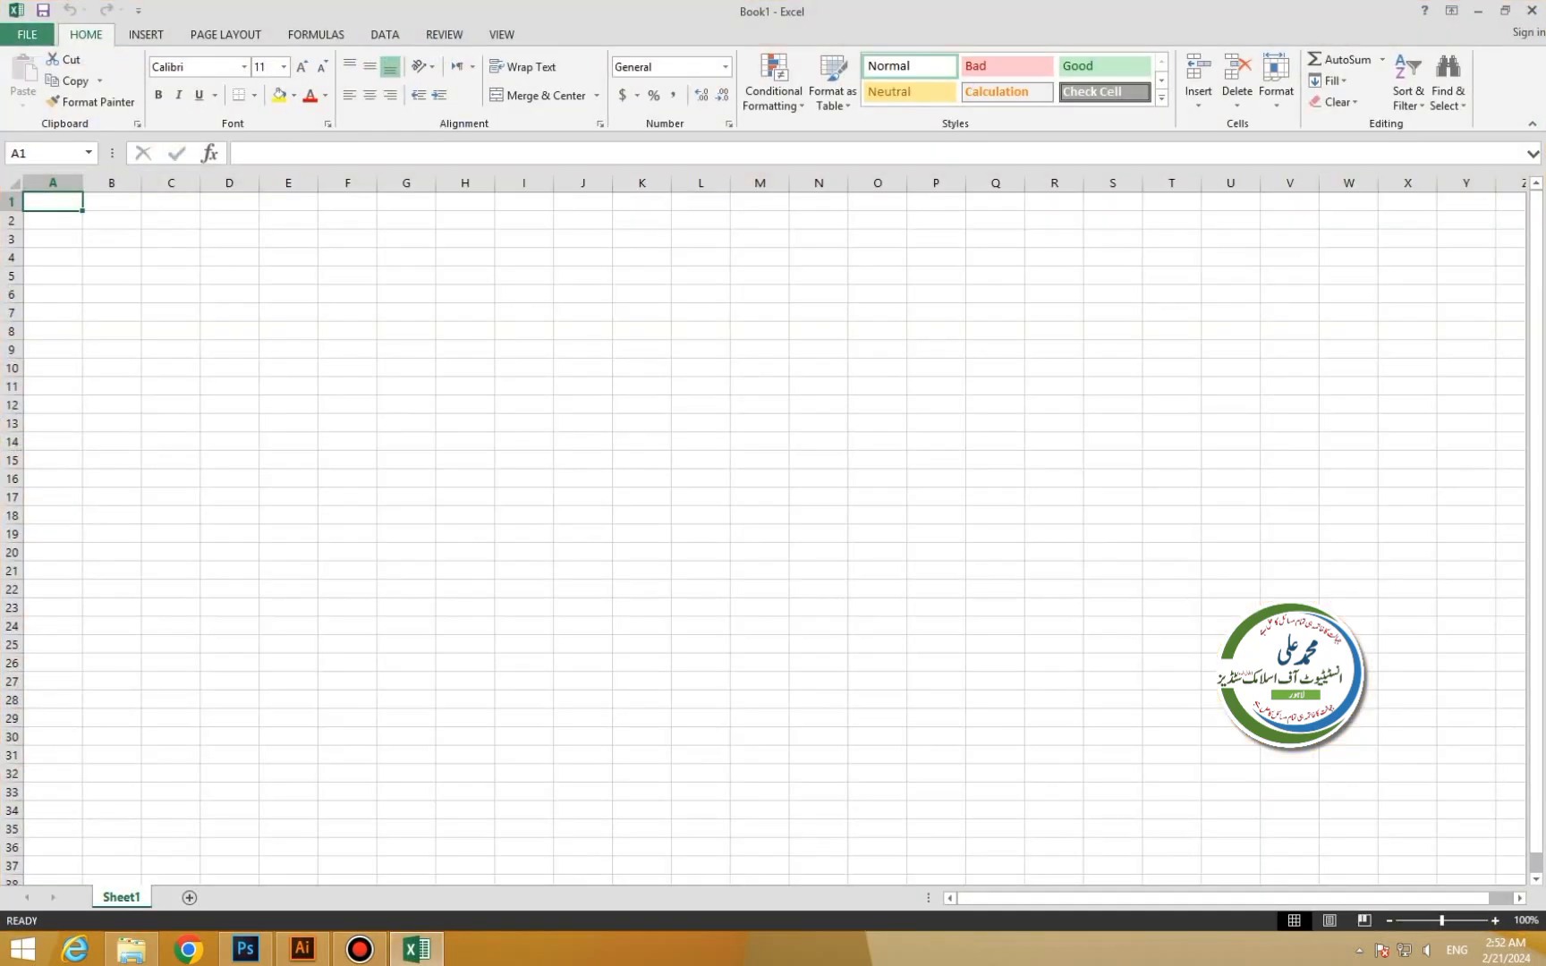
Import the Database2.accdb marks table from Access as a table at cell A1.
left_click(385, 35)
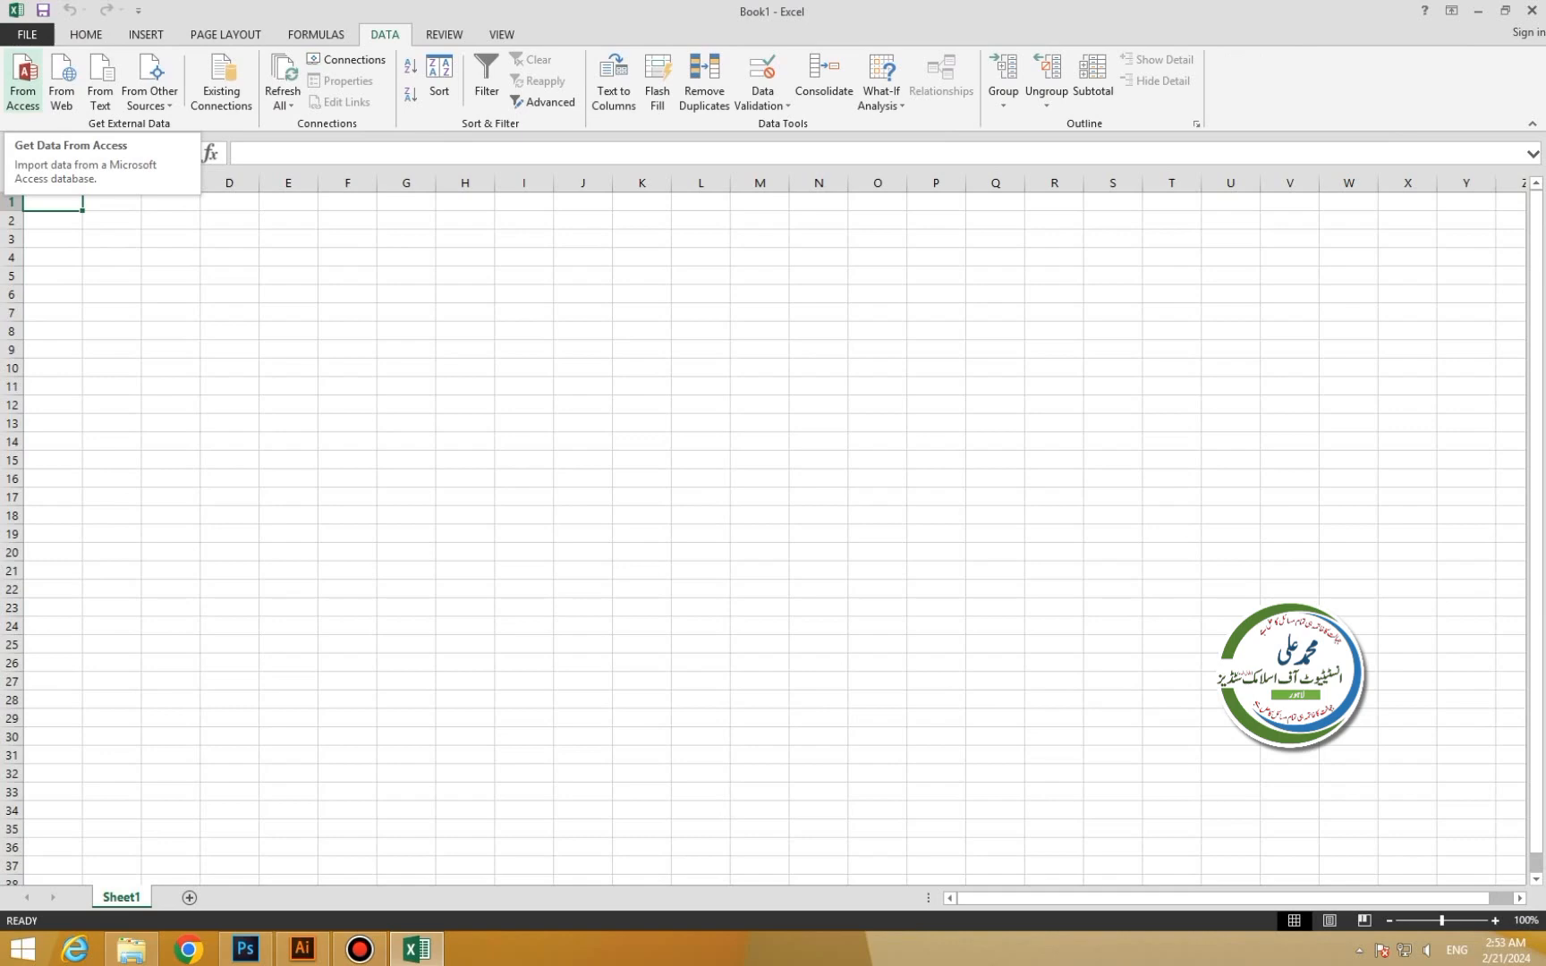
left_click(22, 89)
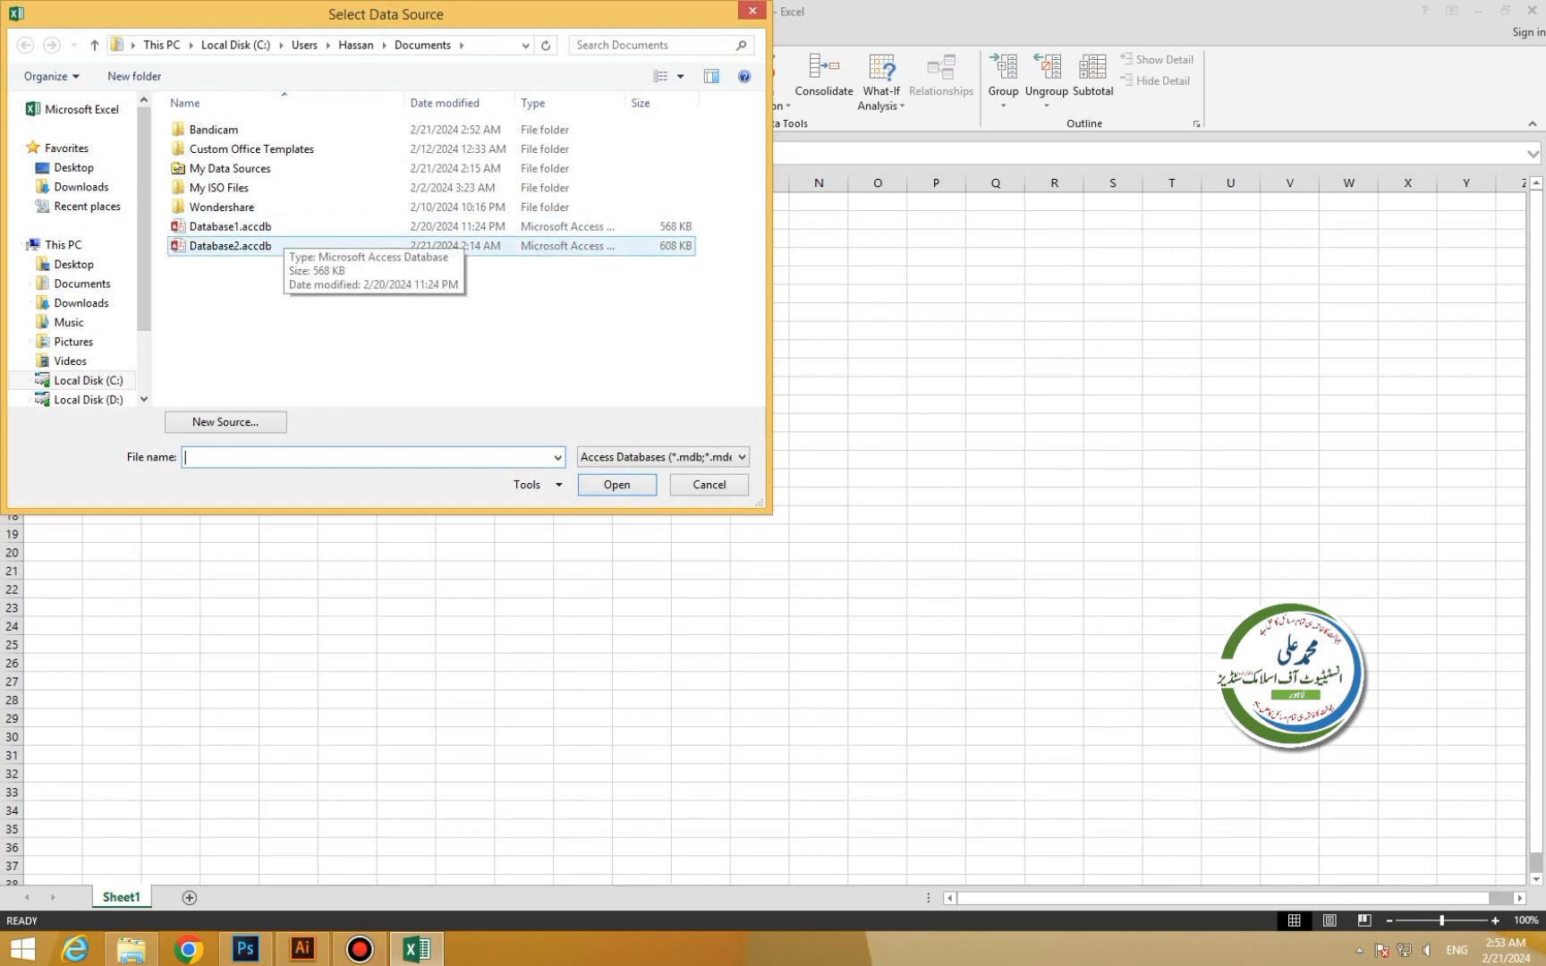
left_click(230, 246)
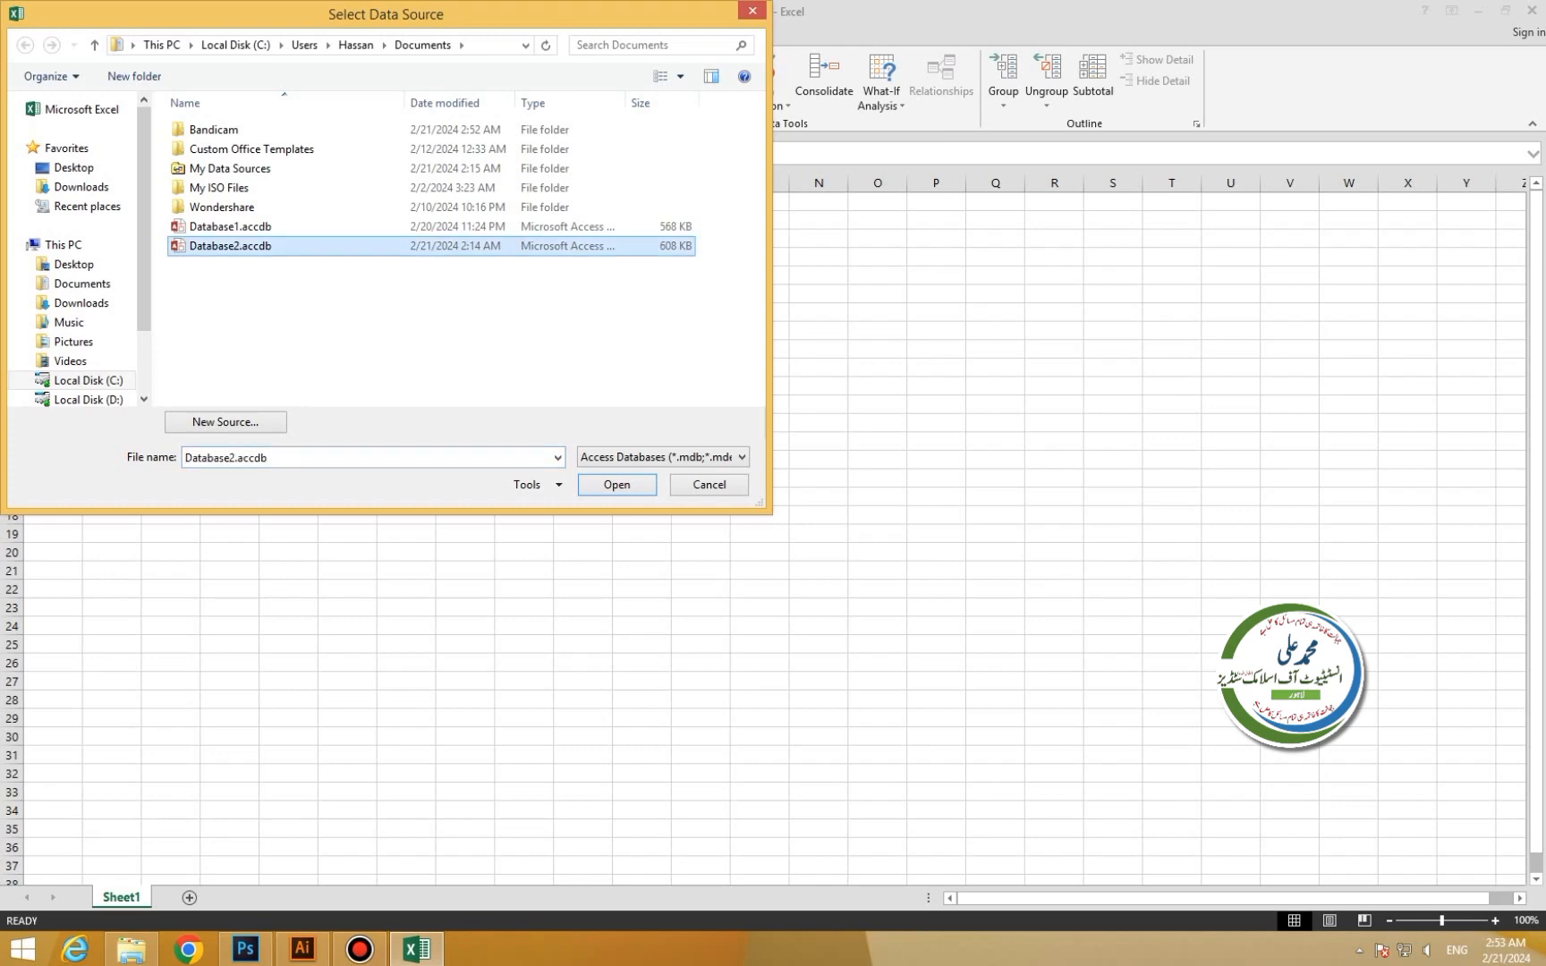
left_click(617, 485)
left_click_drag(1215, 205, 721, 280)
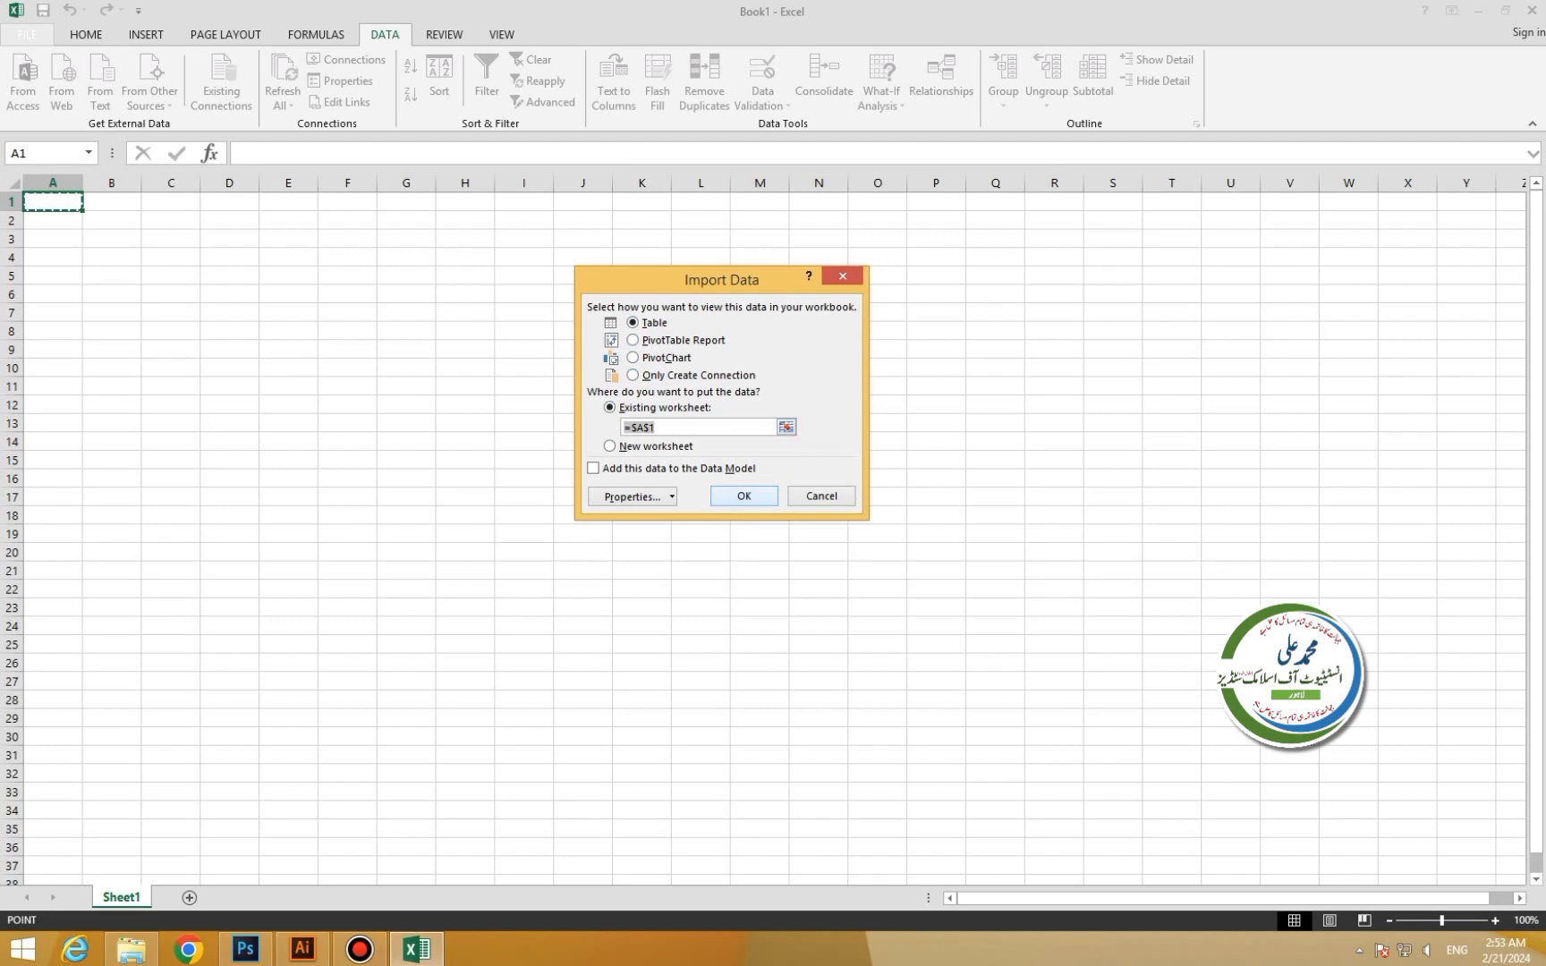
left_click(743, 495)
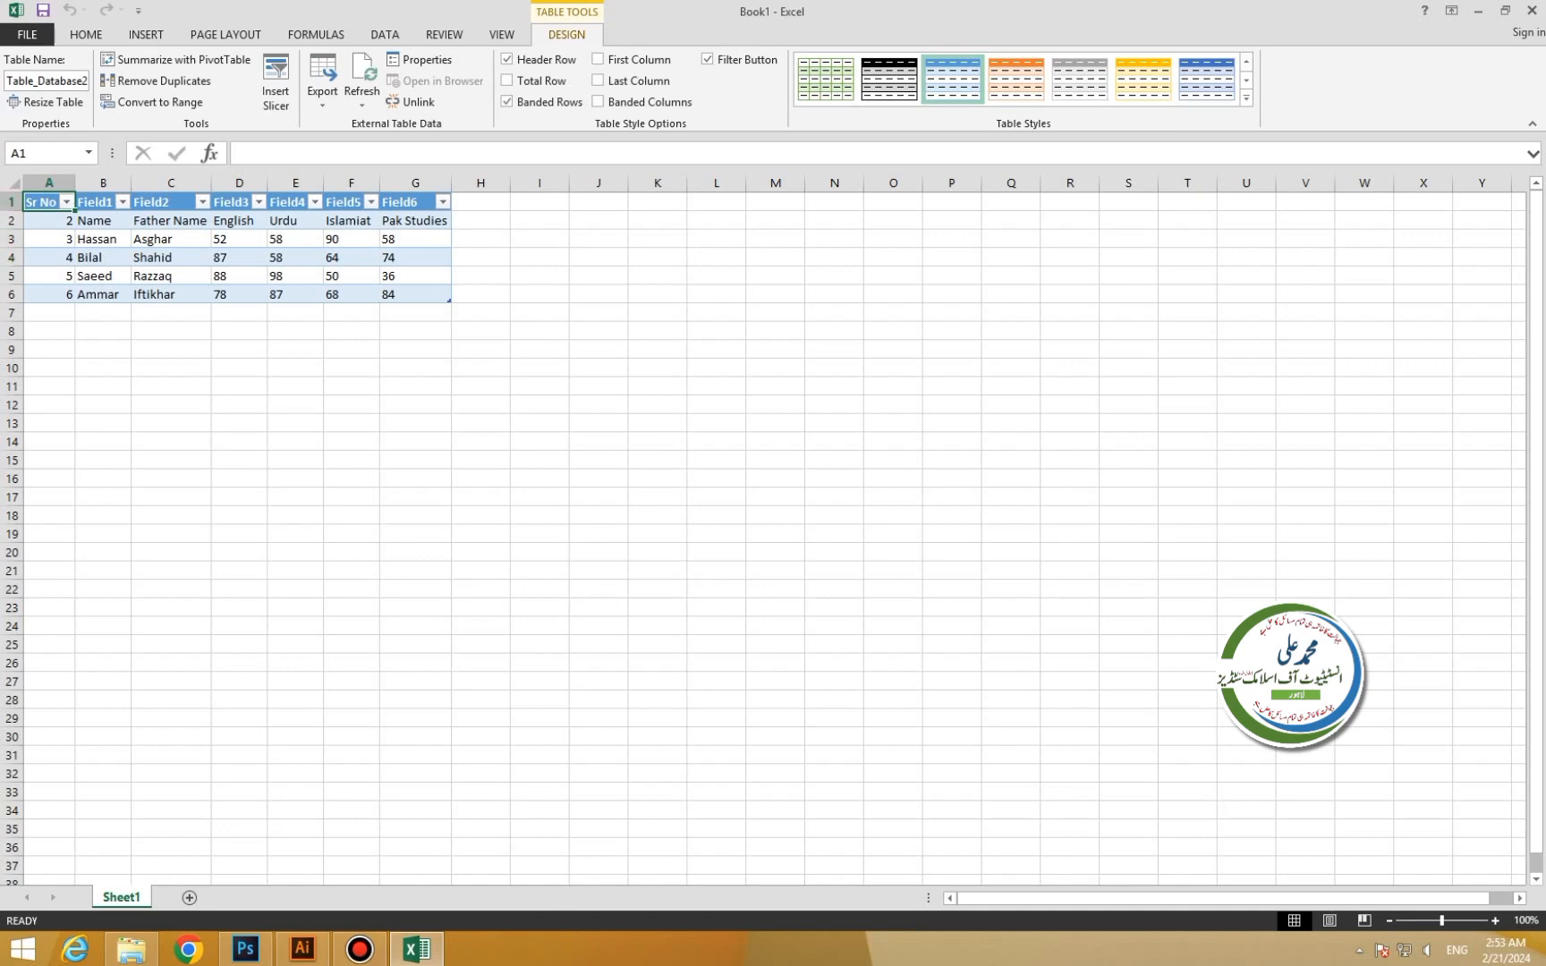
Delete the imported marks table together with its query, leaving Sheet1 empty.
key("ctrl+a")
key("Delete")
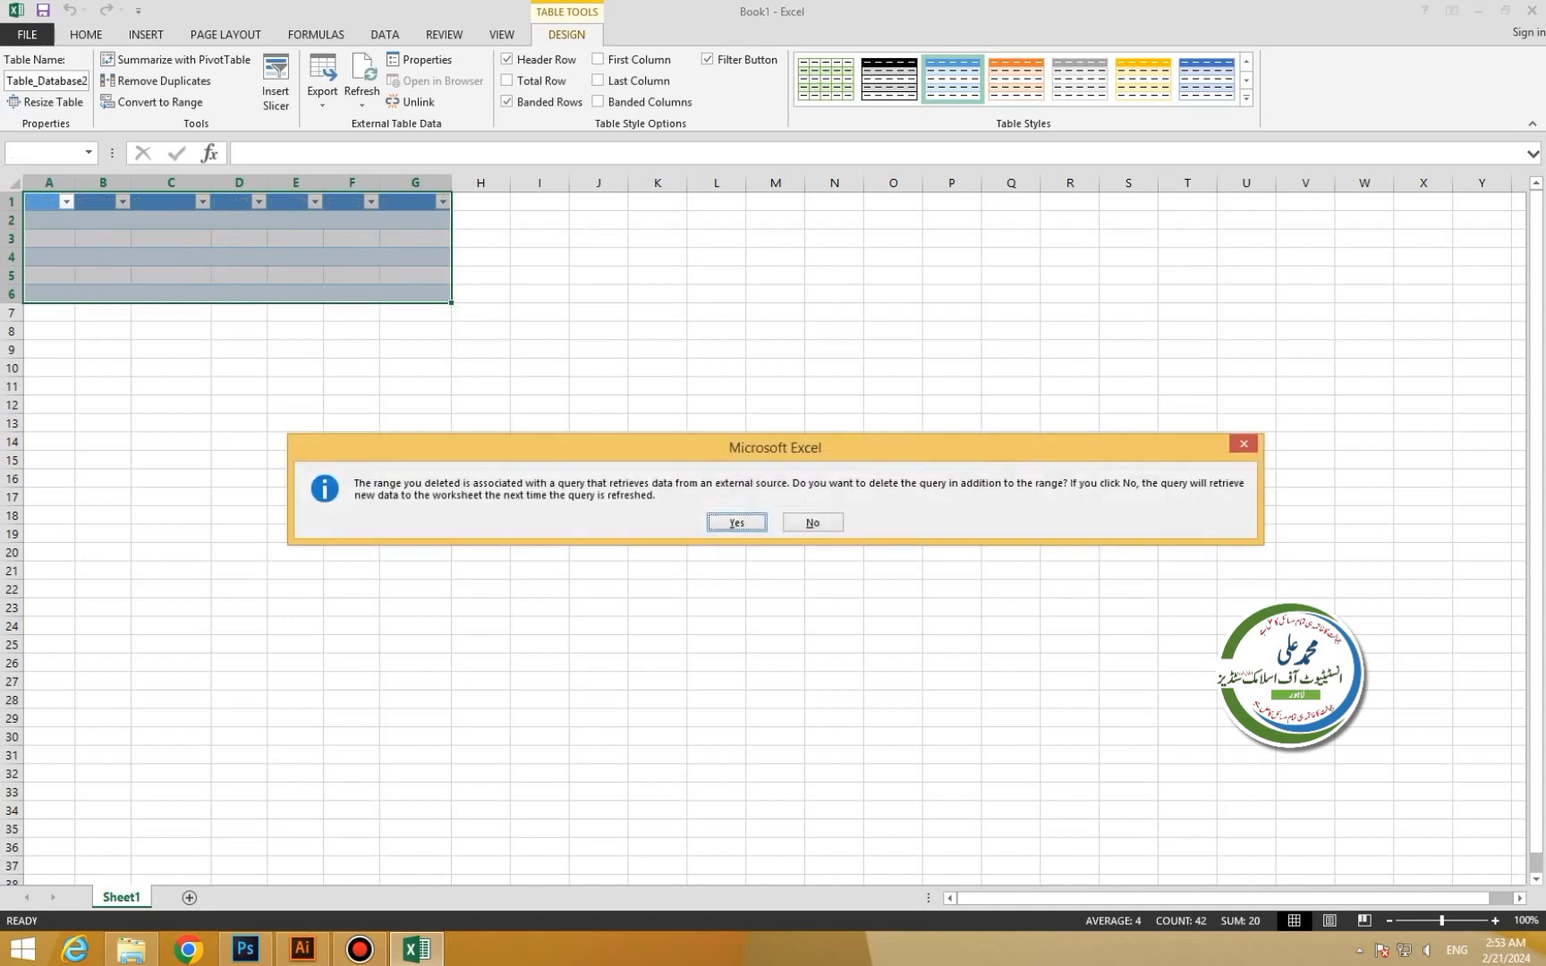
key("Return")
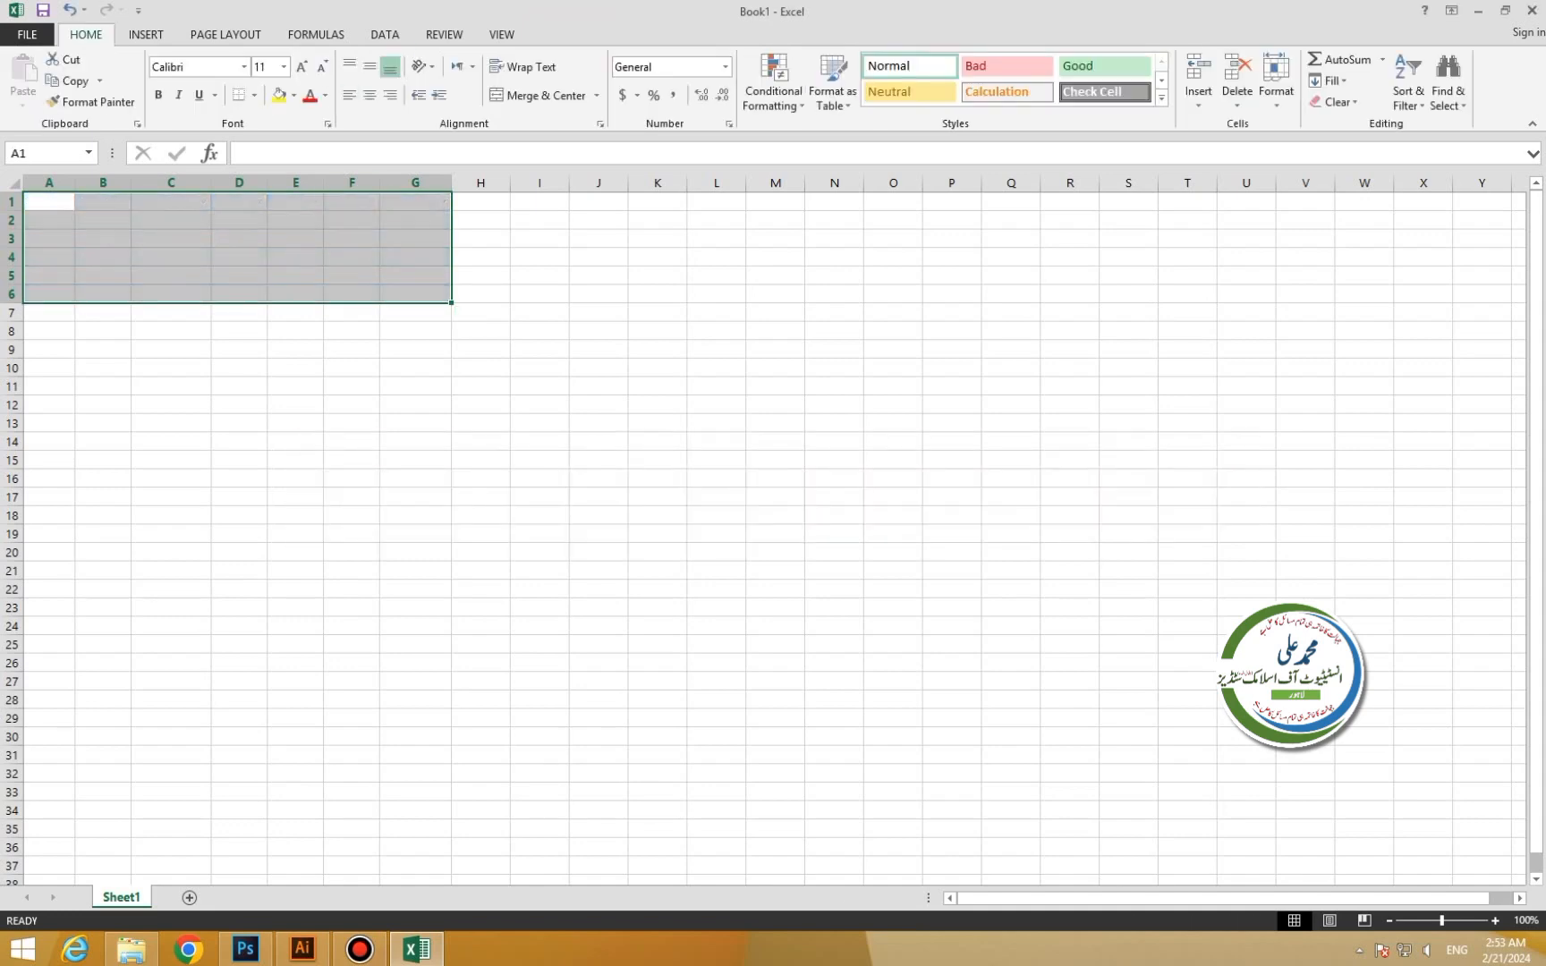
left_click(385, 34)
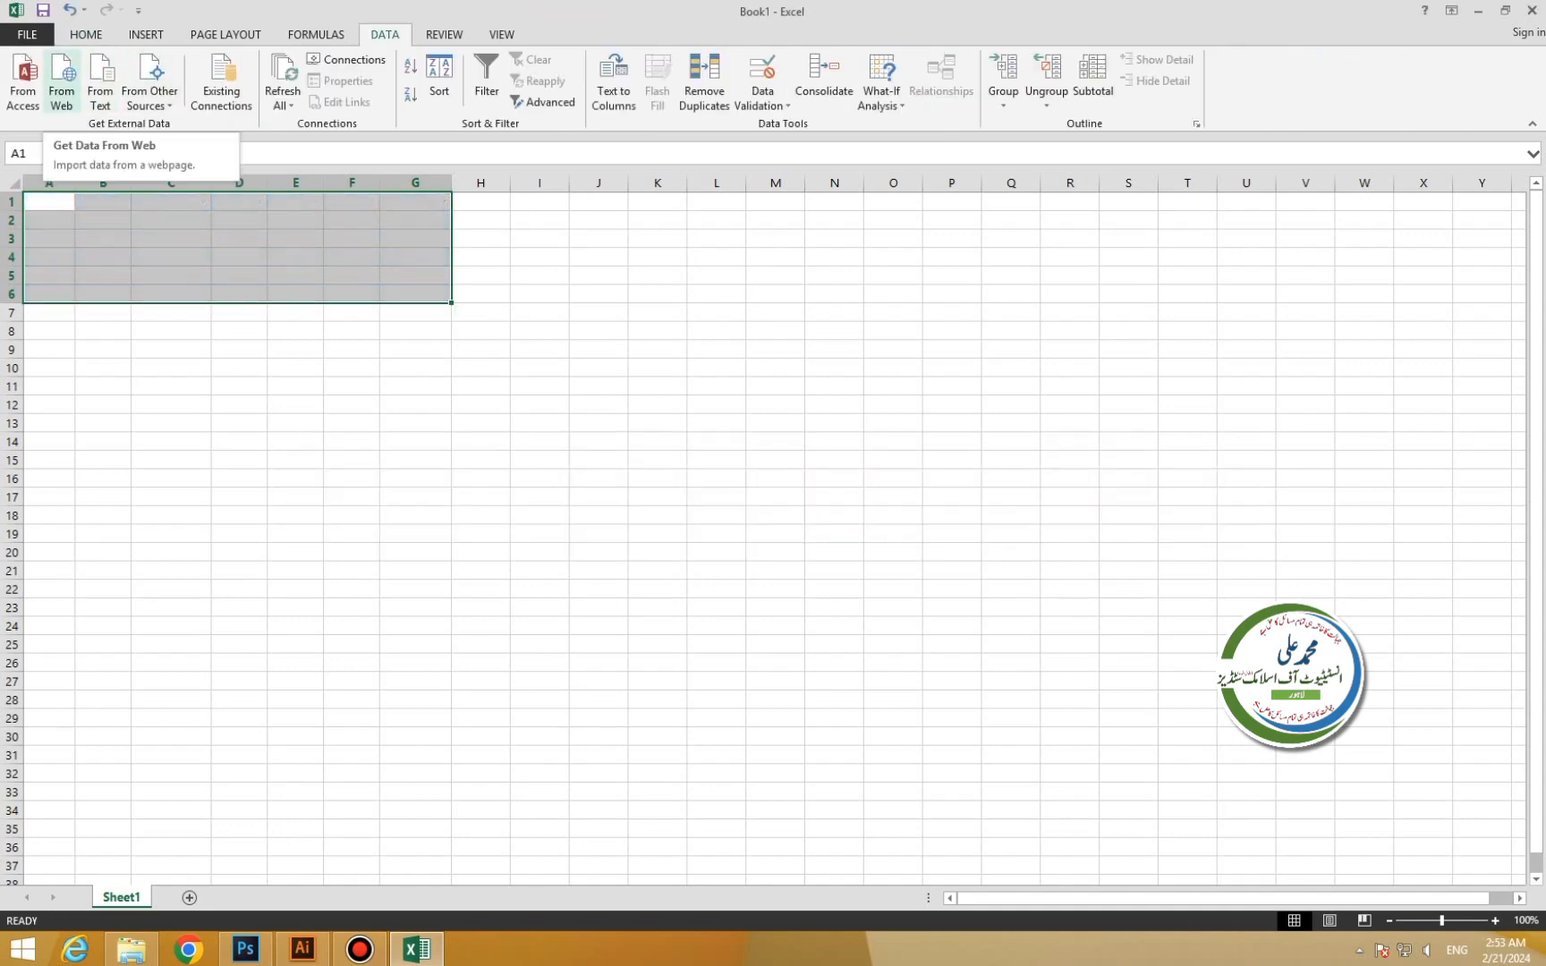
Start a web query, replace the default address with wikipedia.com and load it.
left_click(61, 79)
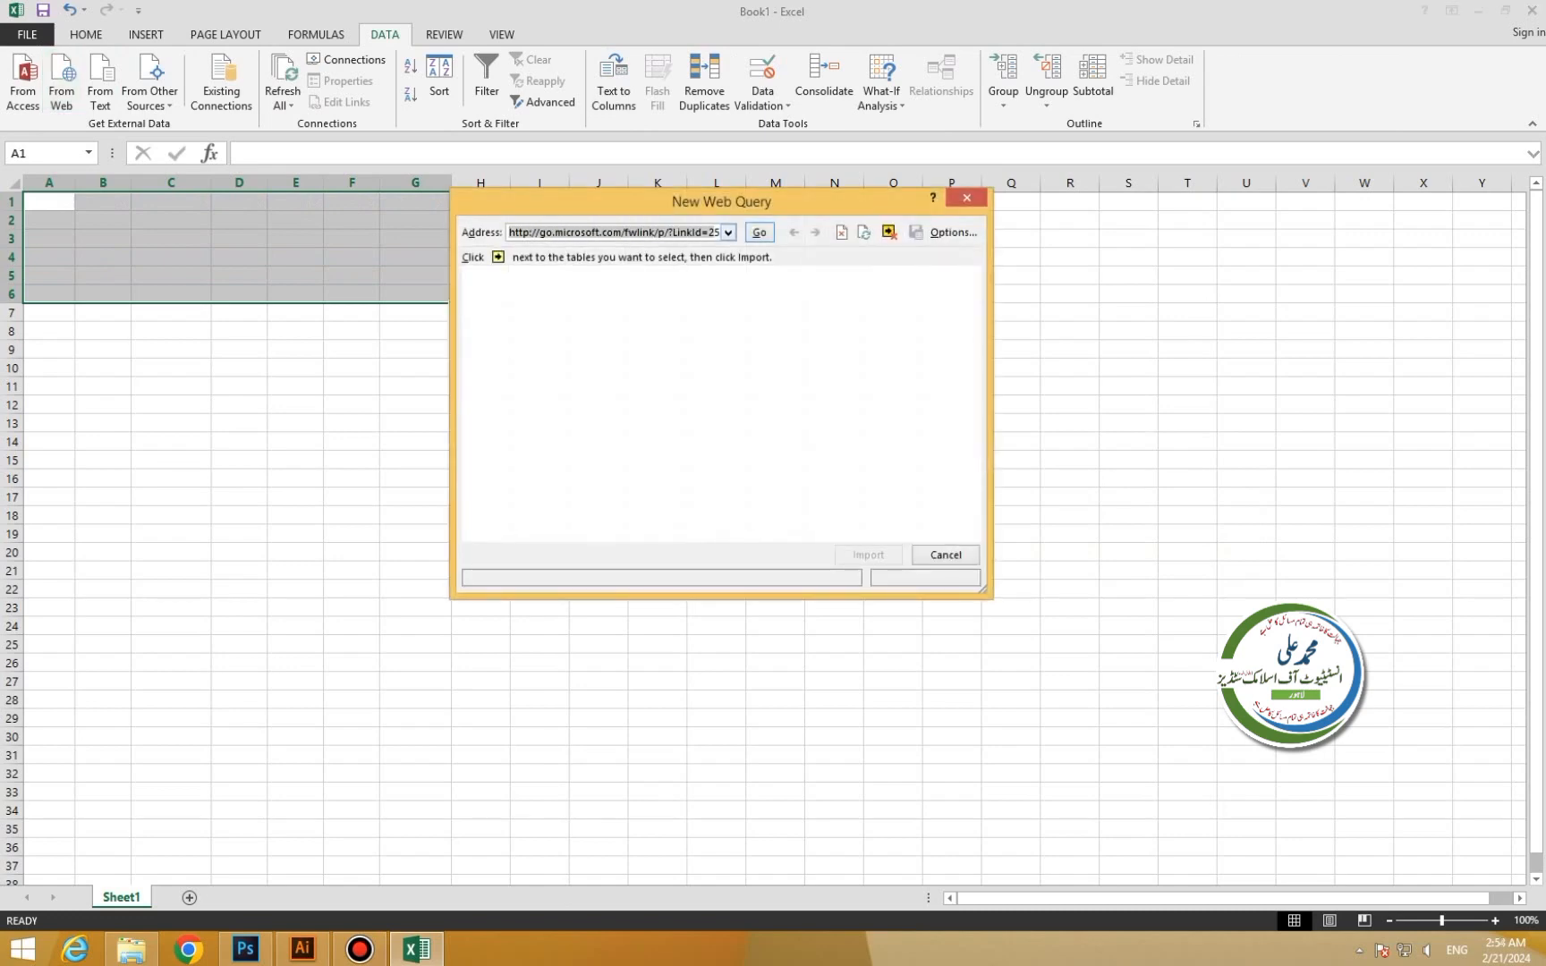
key("BackSpace")
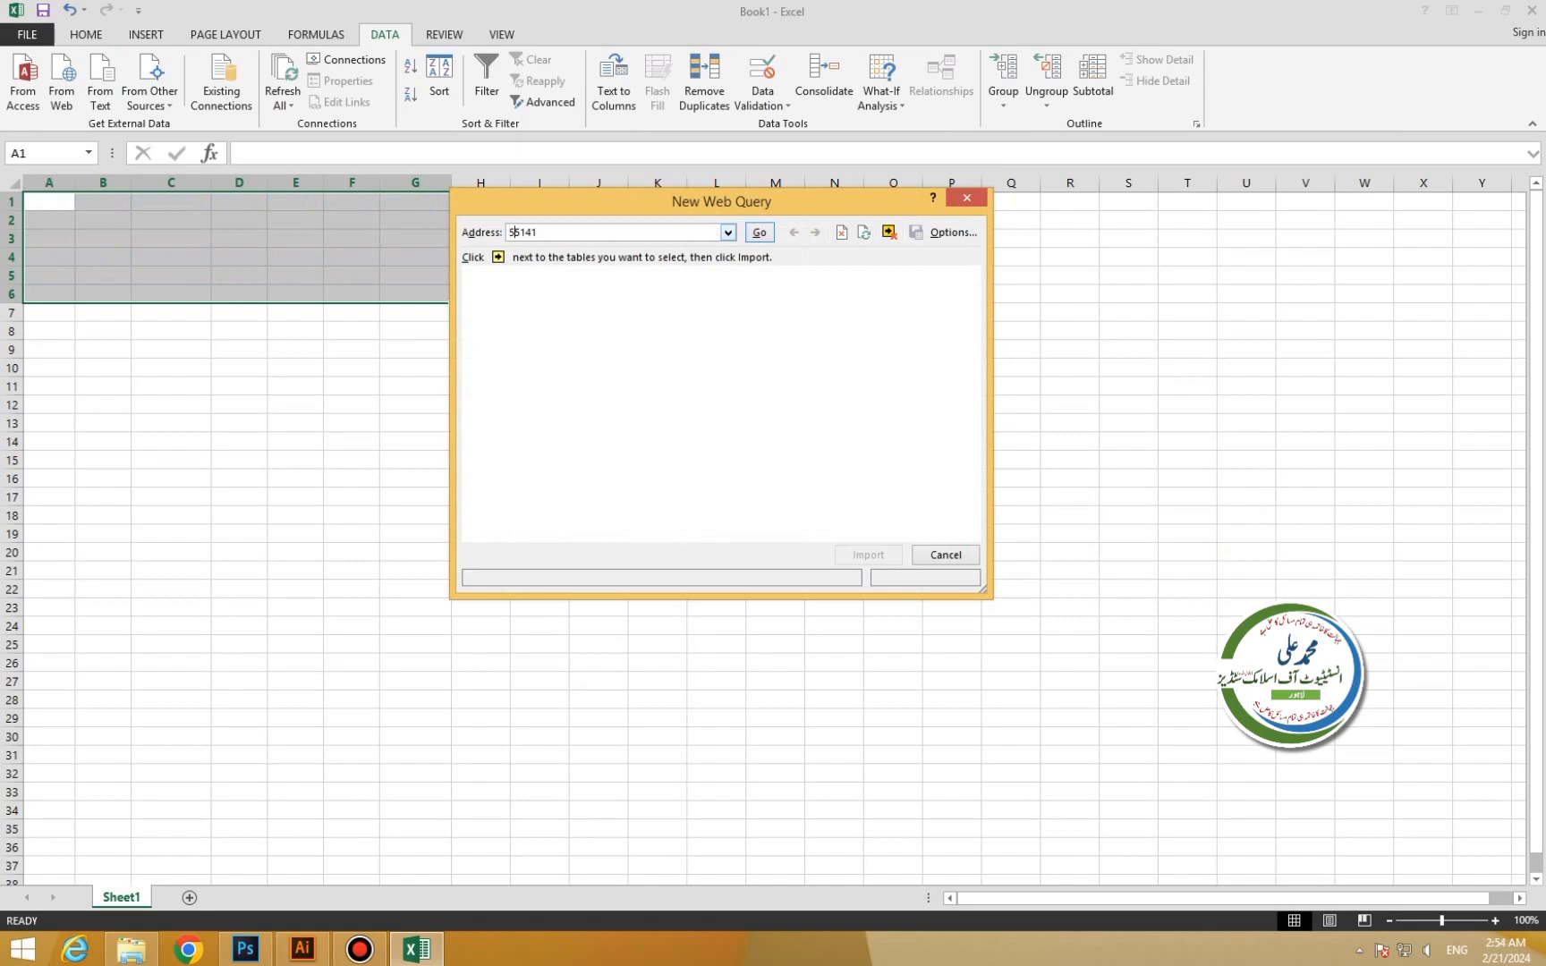
key("Right")
key("Right")
key("BackSpace")
key("BackSpace")
key("BackSpace")
key("BackSpace")
key("BackSpace")
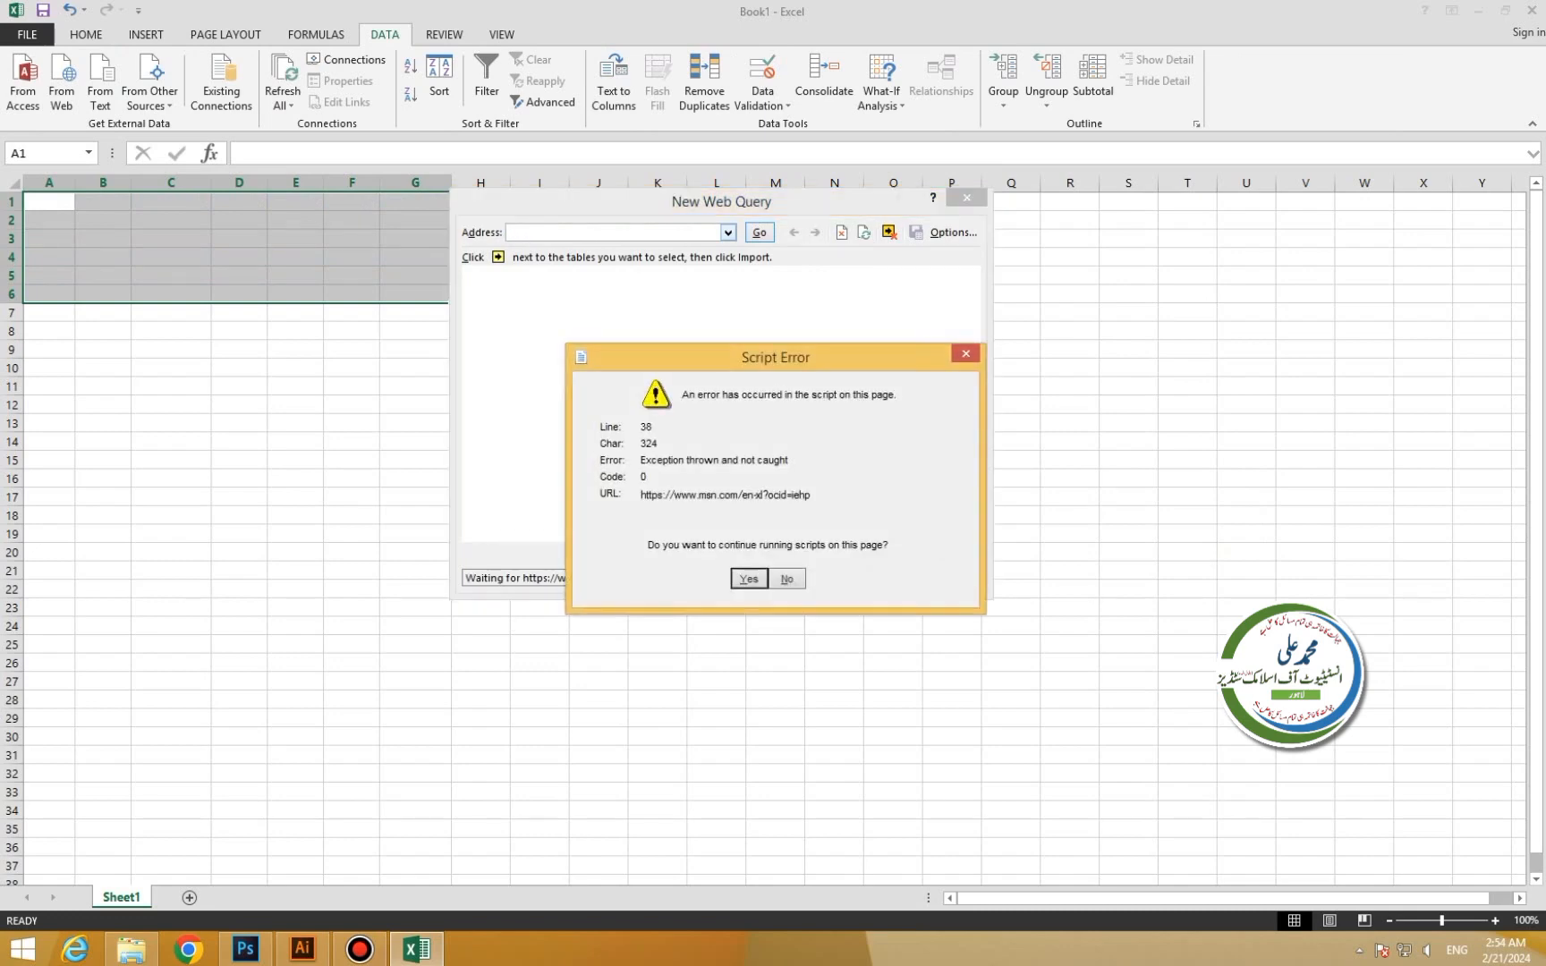
key("Return")
key("Return")
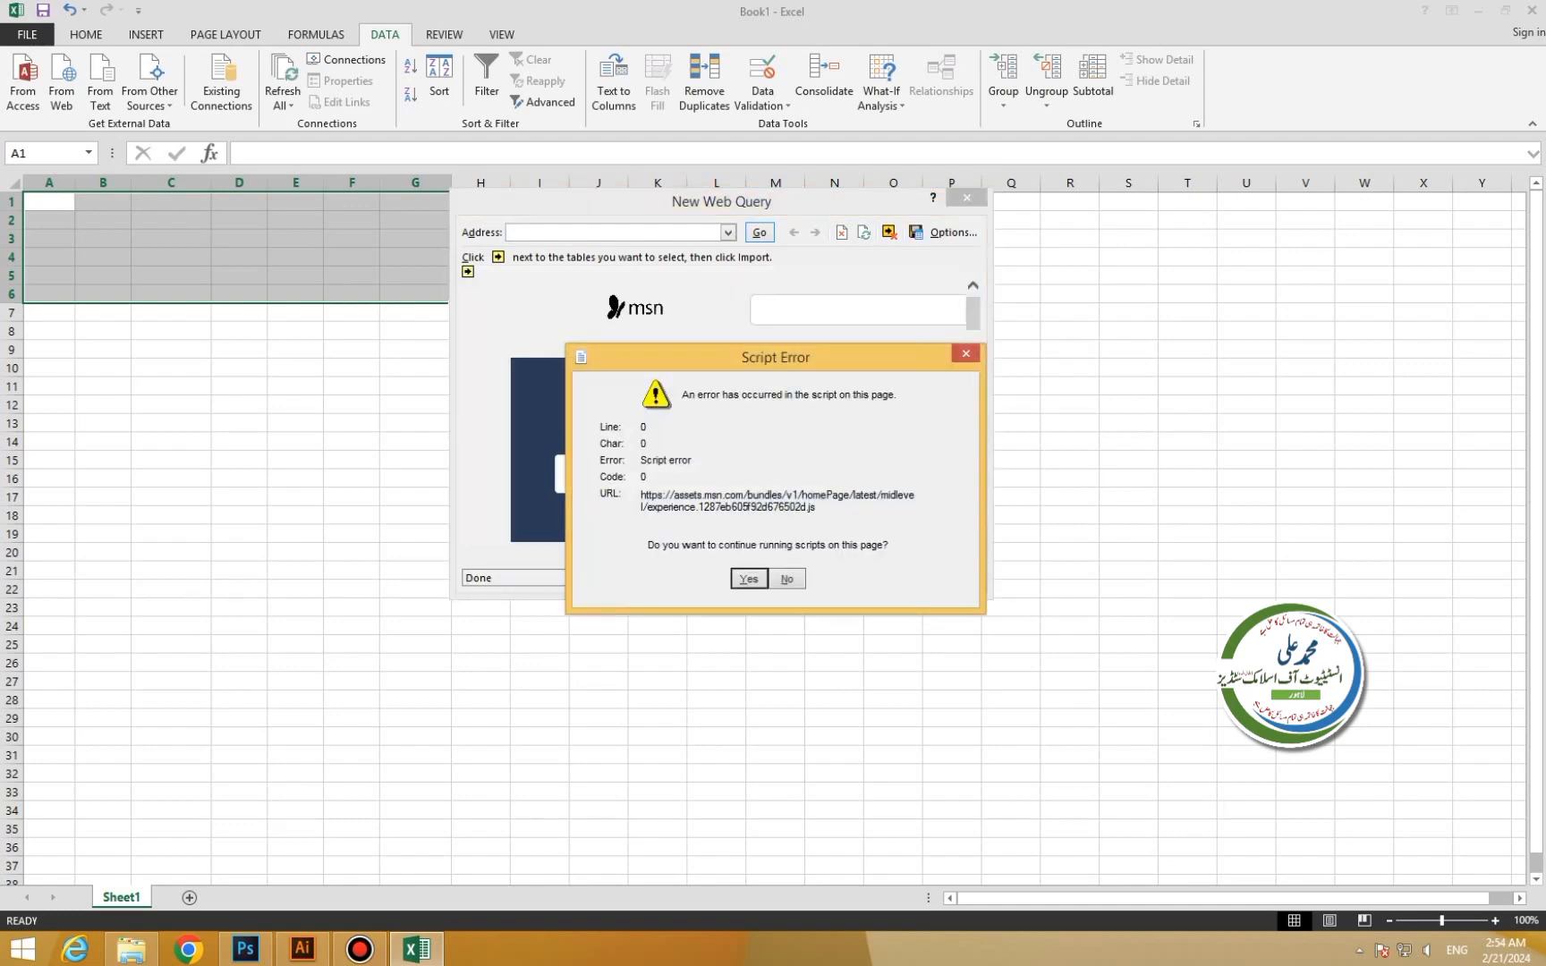
key("Return")
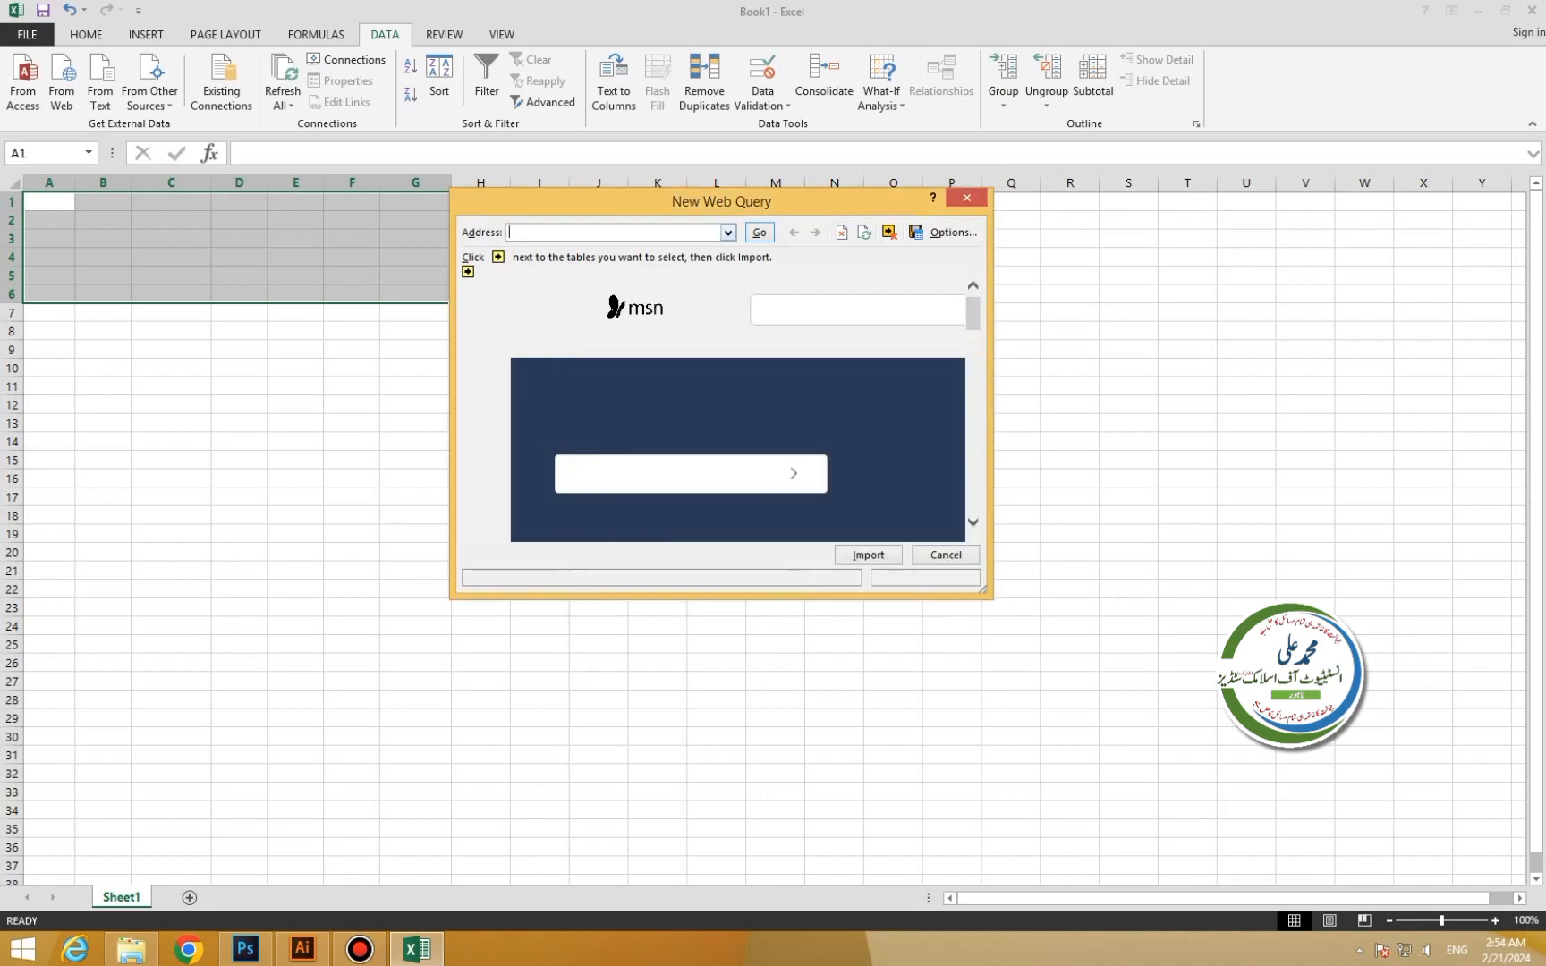
type("wikipedia.com")
key("Return")
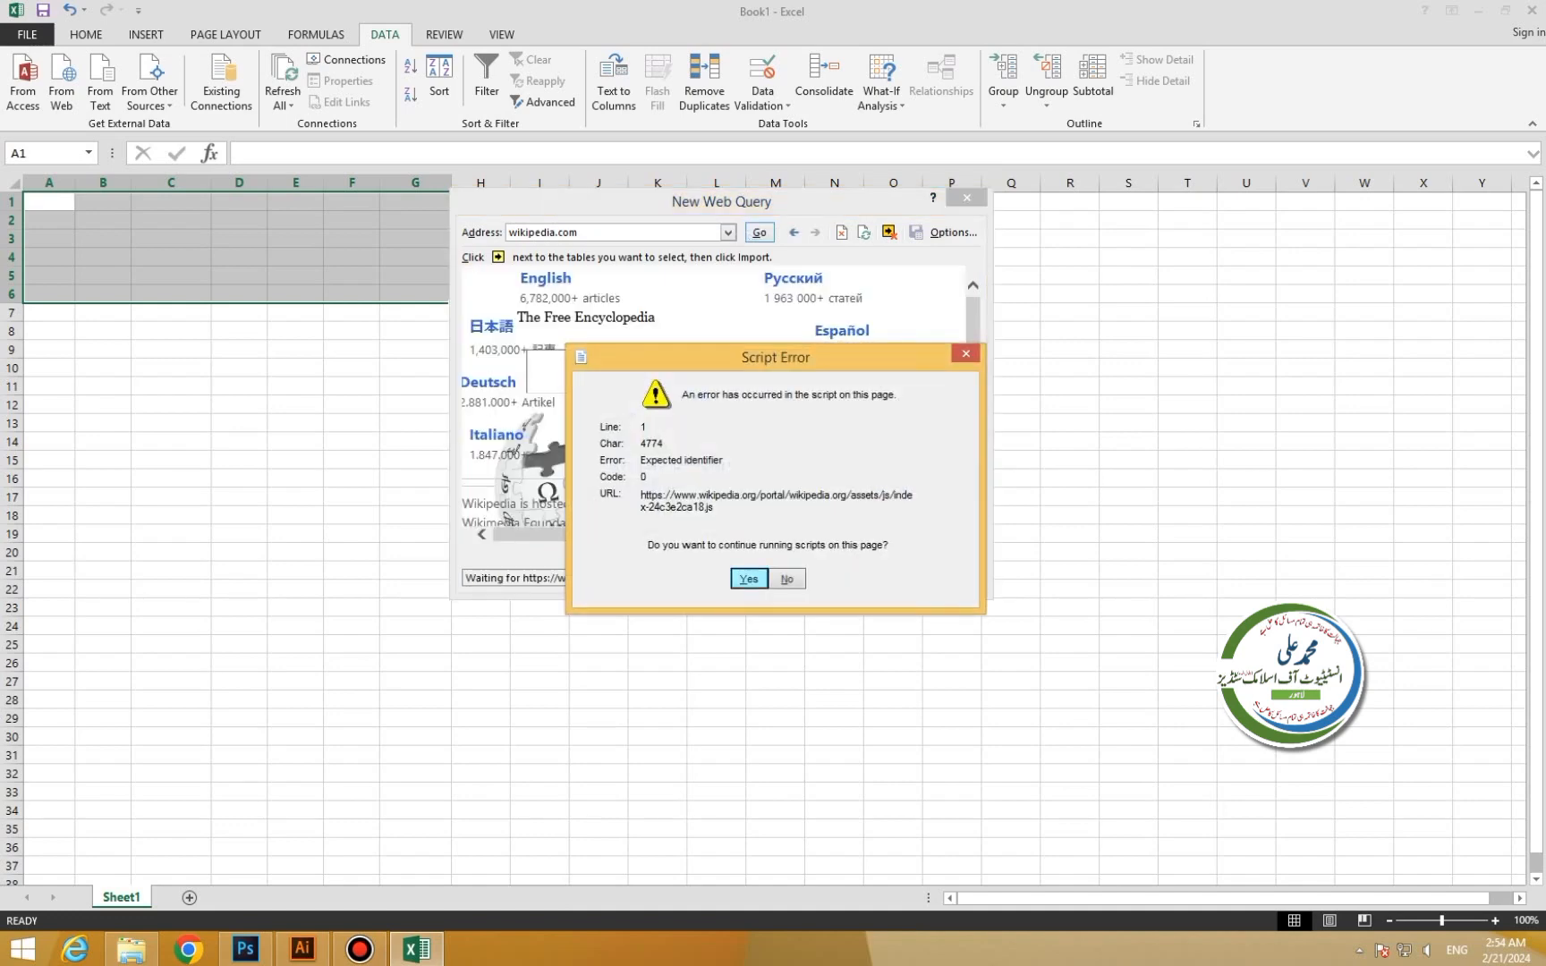
Dismiss the script errors, enlarge the web preview and import the Wikipedia page.
key("Return")
key("Return")
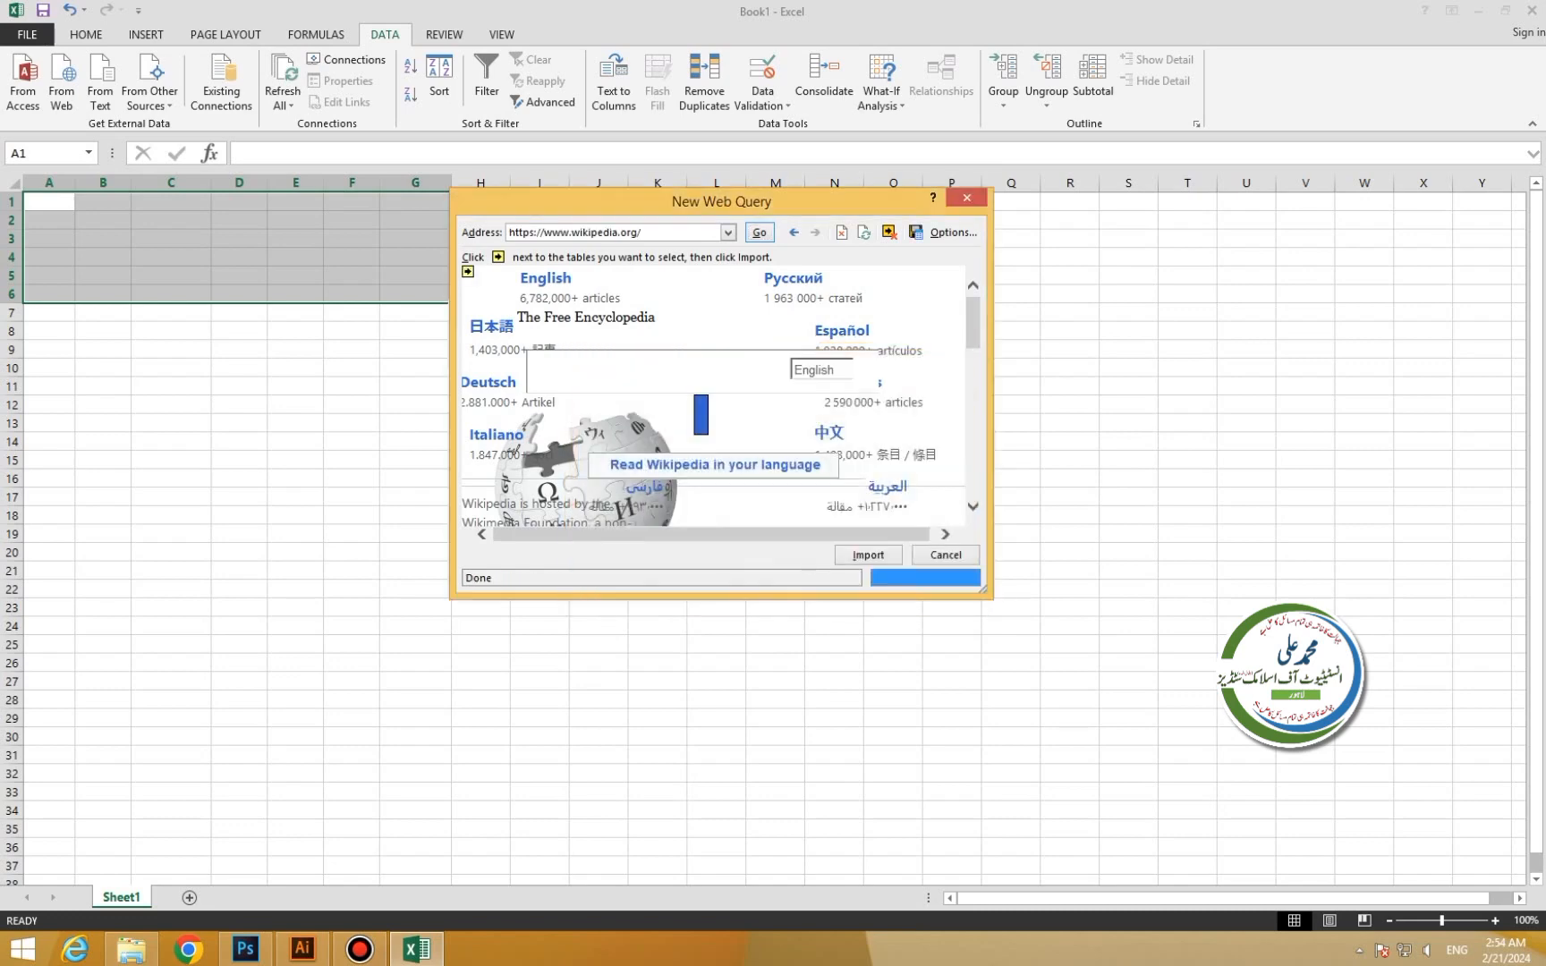
left_click_drag(983, 589, 1429, 798)
scroll(939, 501, "down", 5)
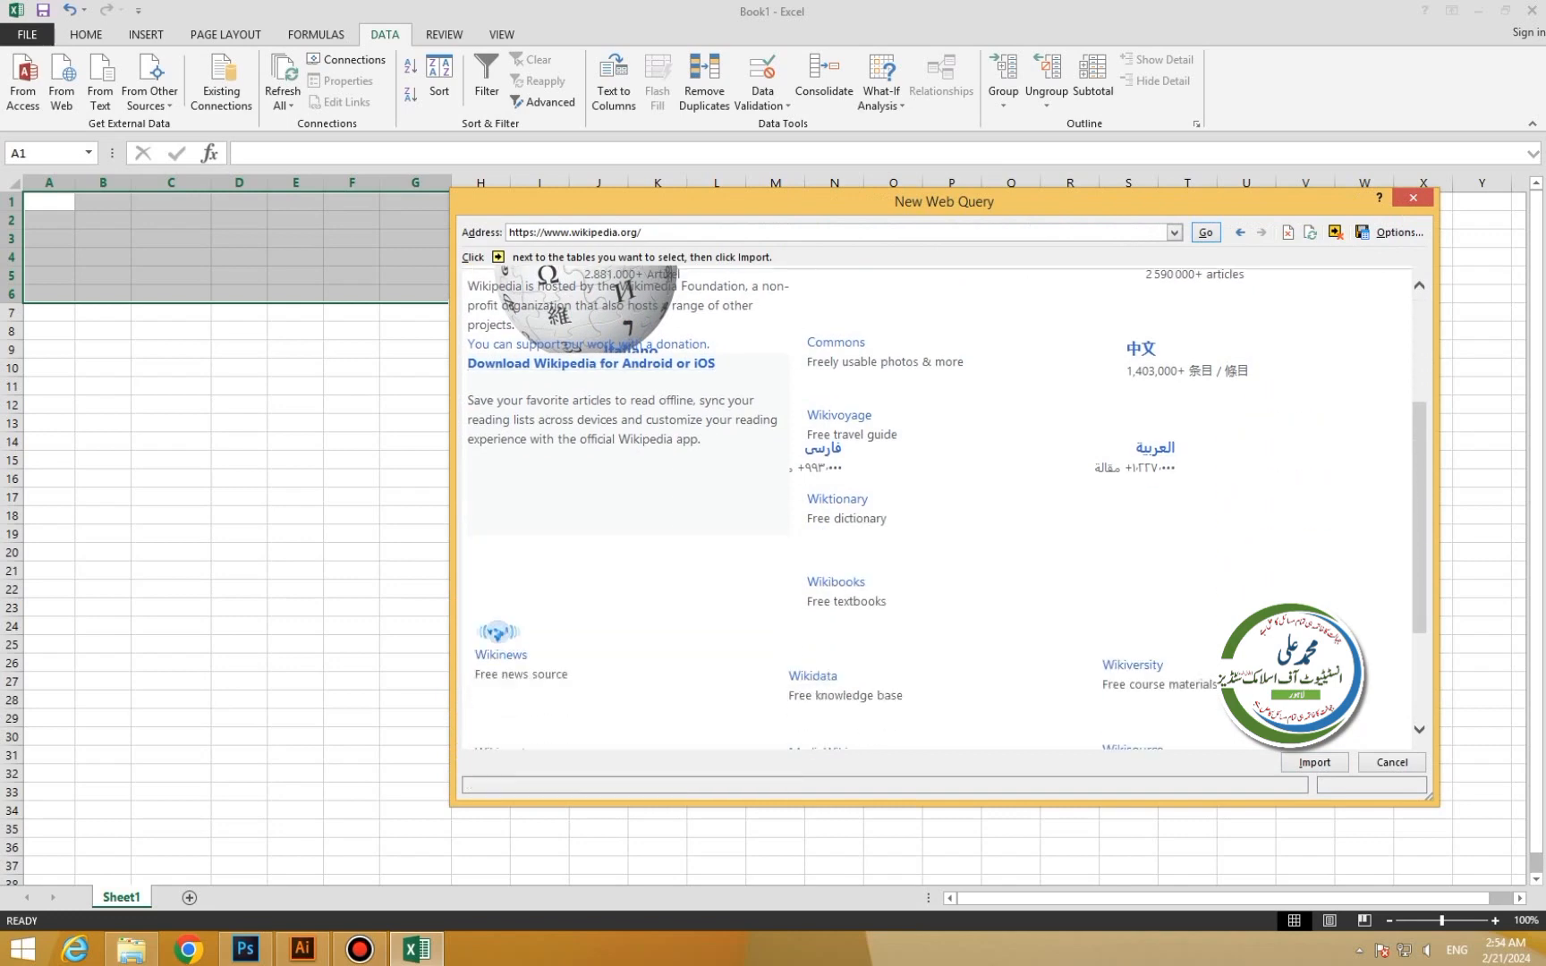
scroll(939, 501, "up", 4)
scroll(935, 505, "up", 1)
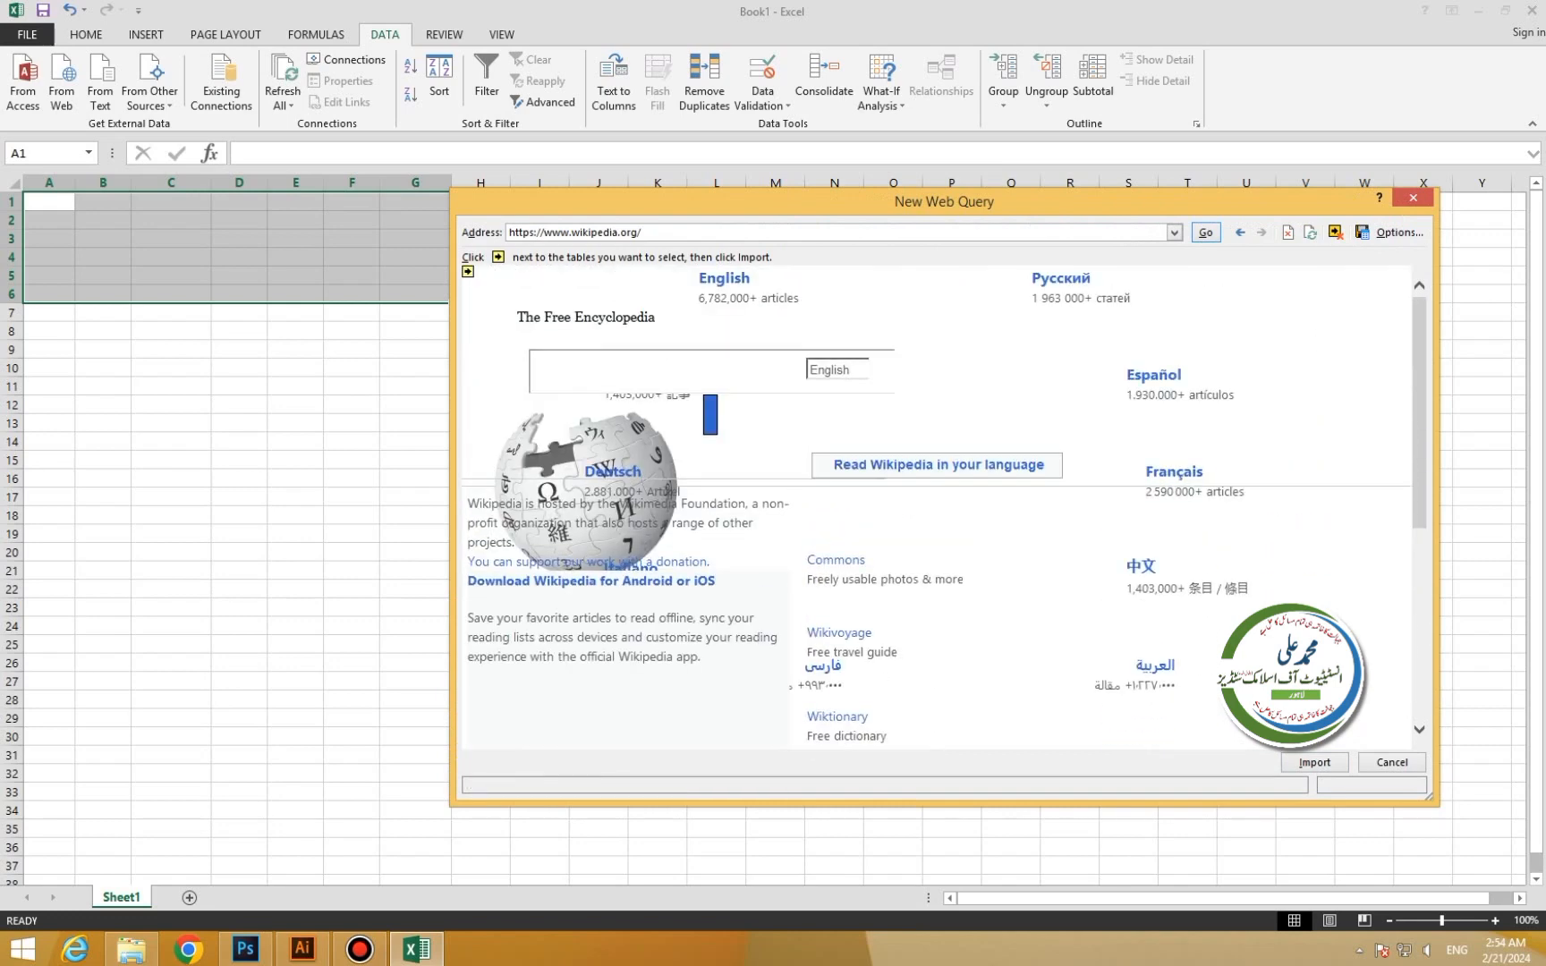
left_click(1314, 763)
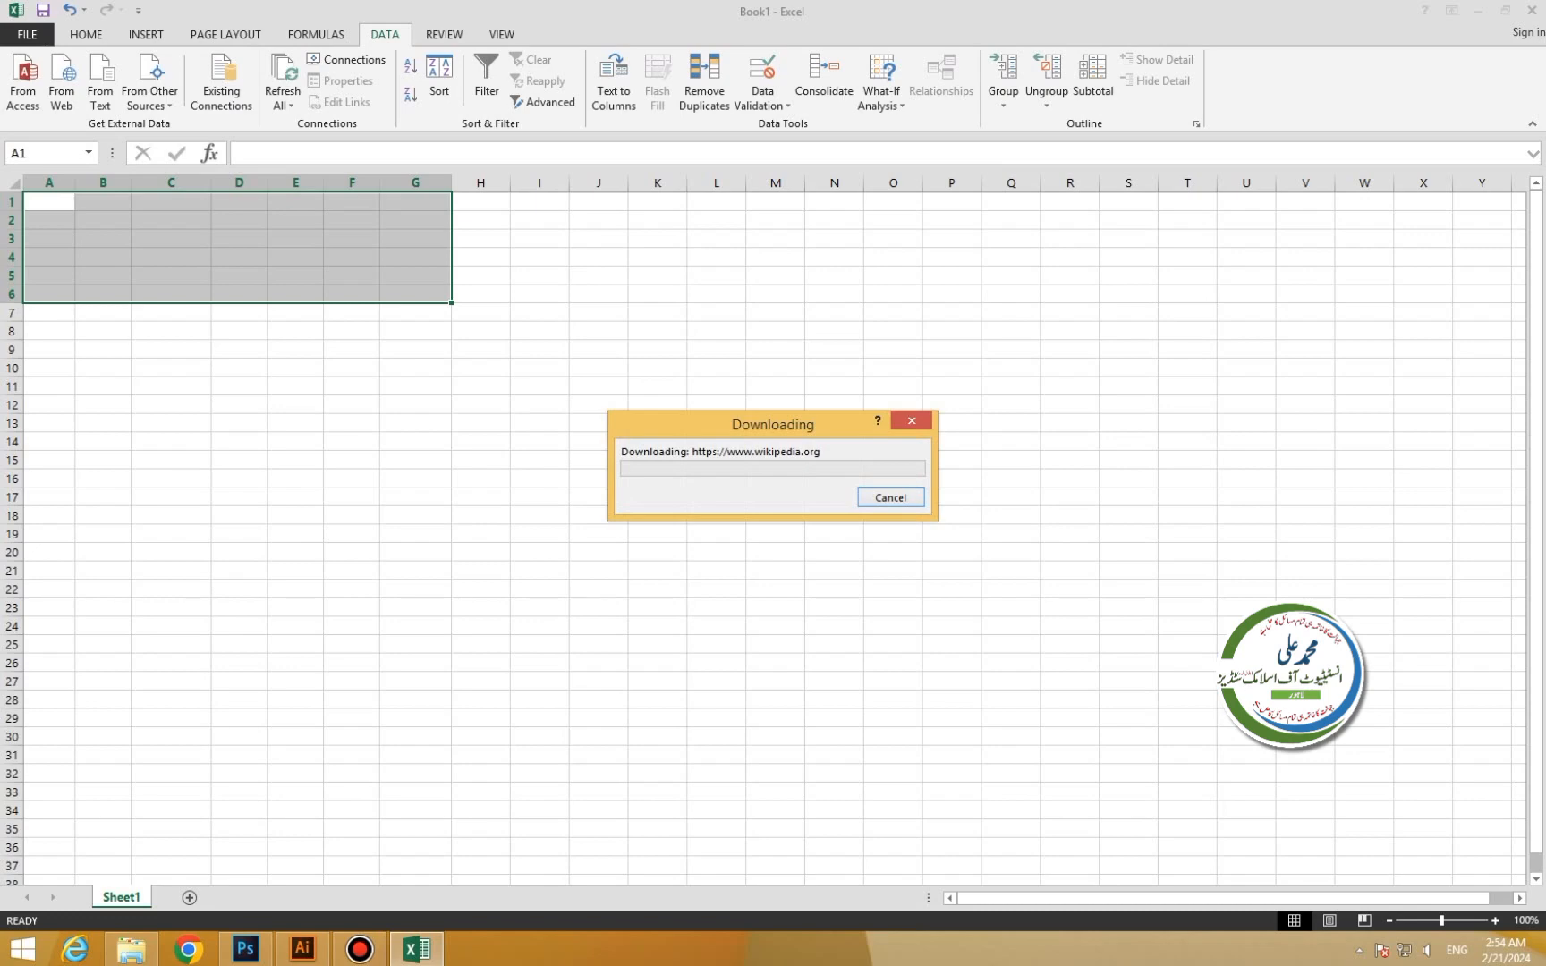
Place the imported Wikipedia data on the existing worksheet starting at cell H8.
left_click_drag(773, 424, 742, 451)
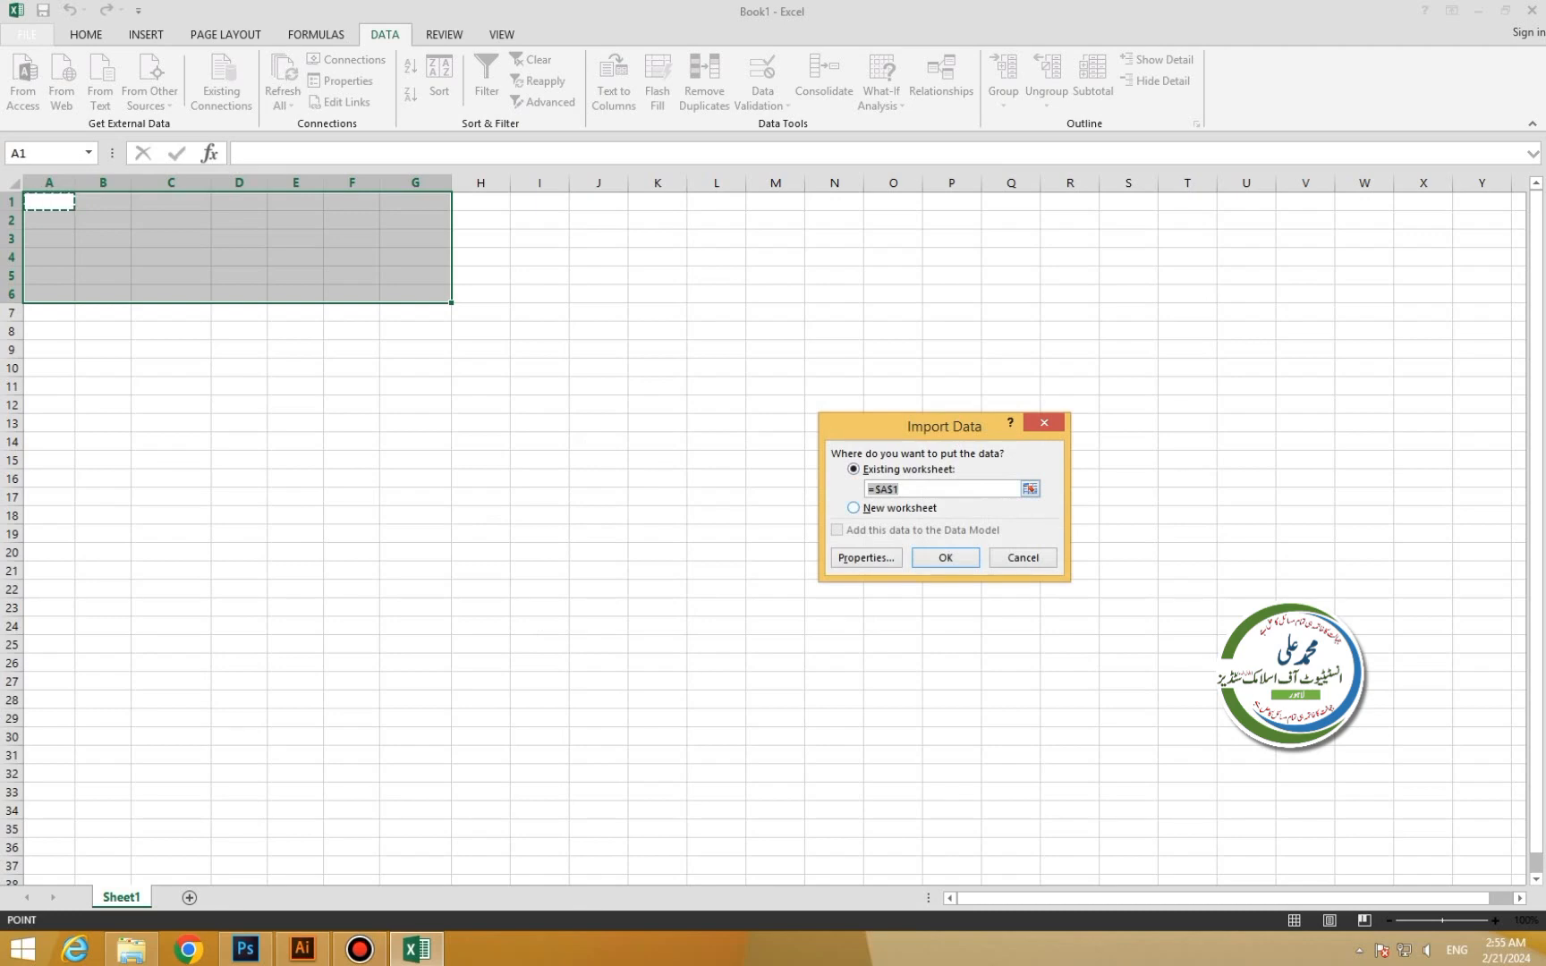
left_click(854, 508)
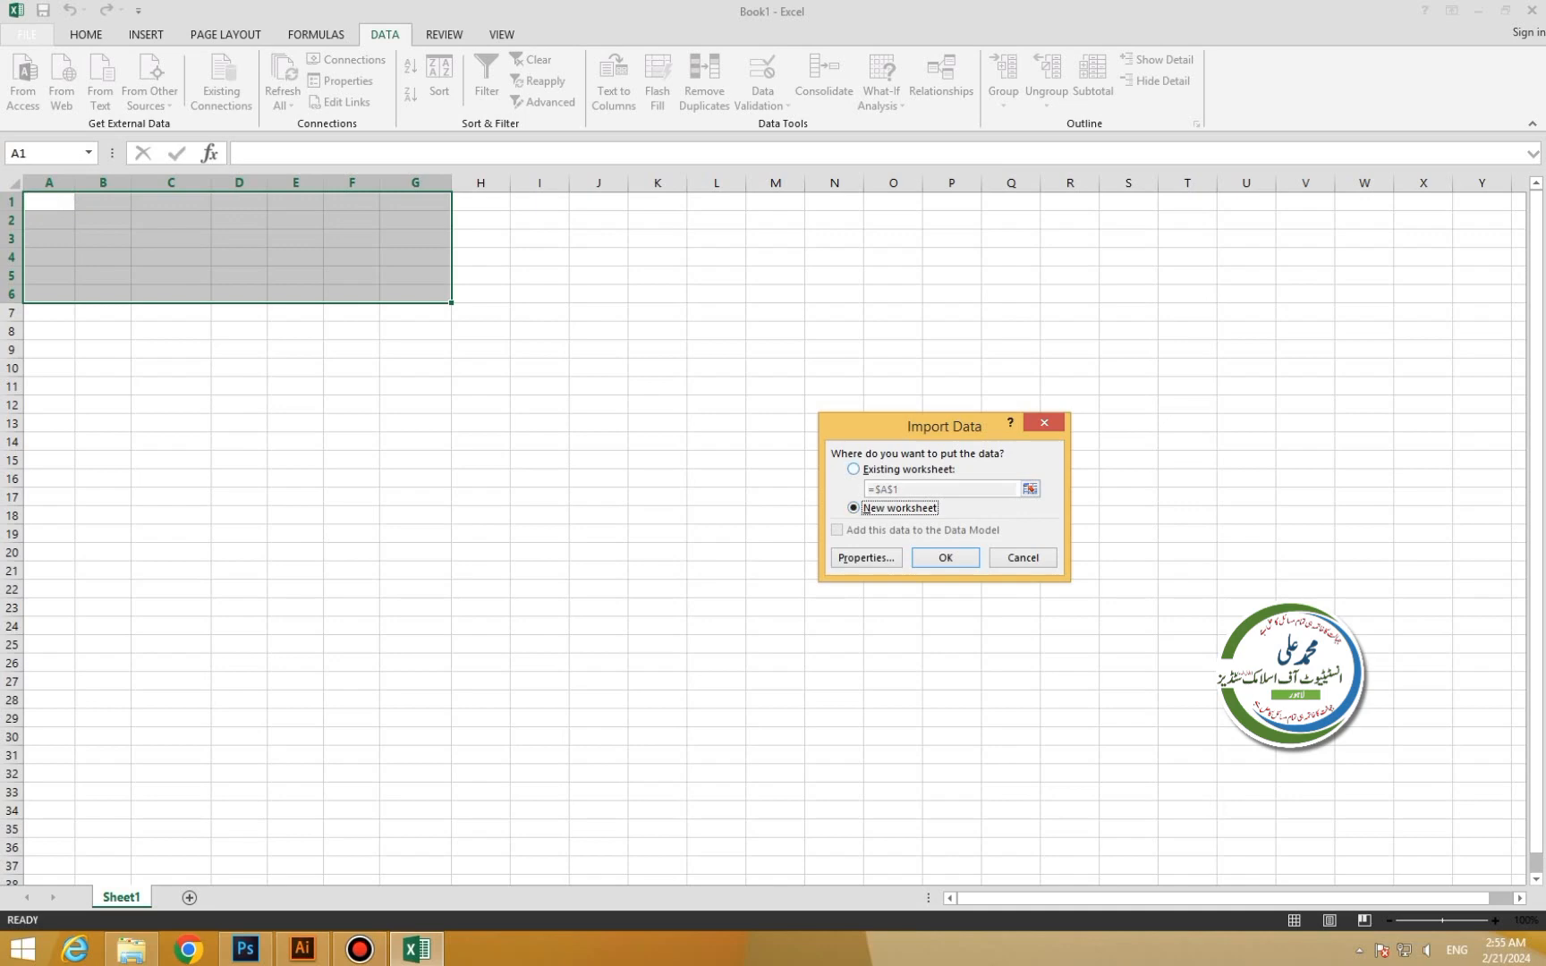
key("alt+e")
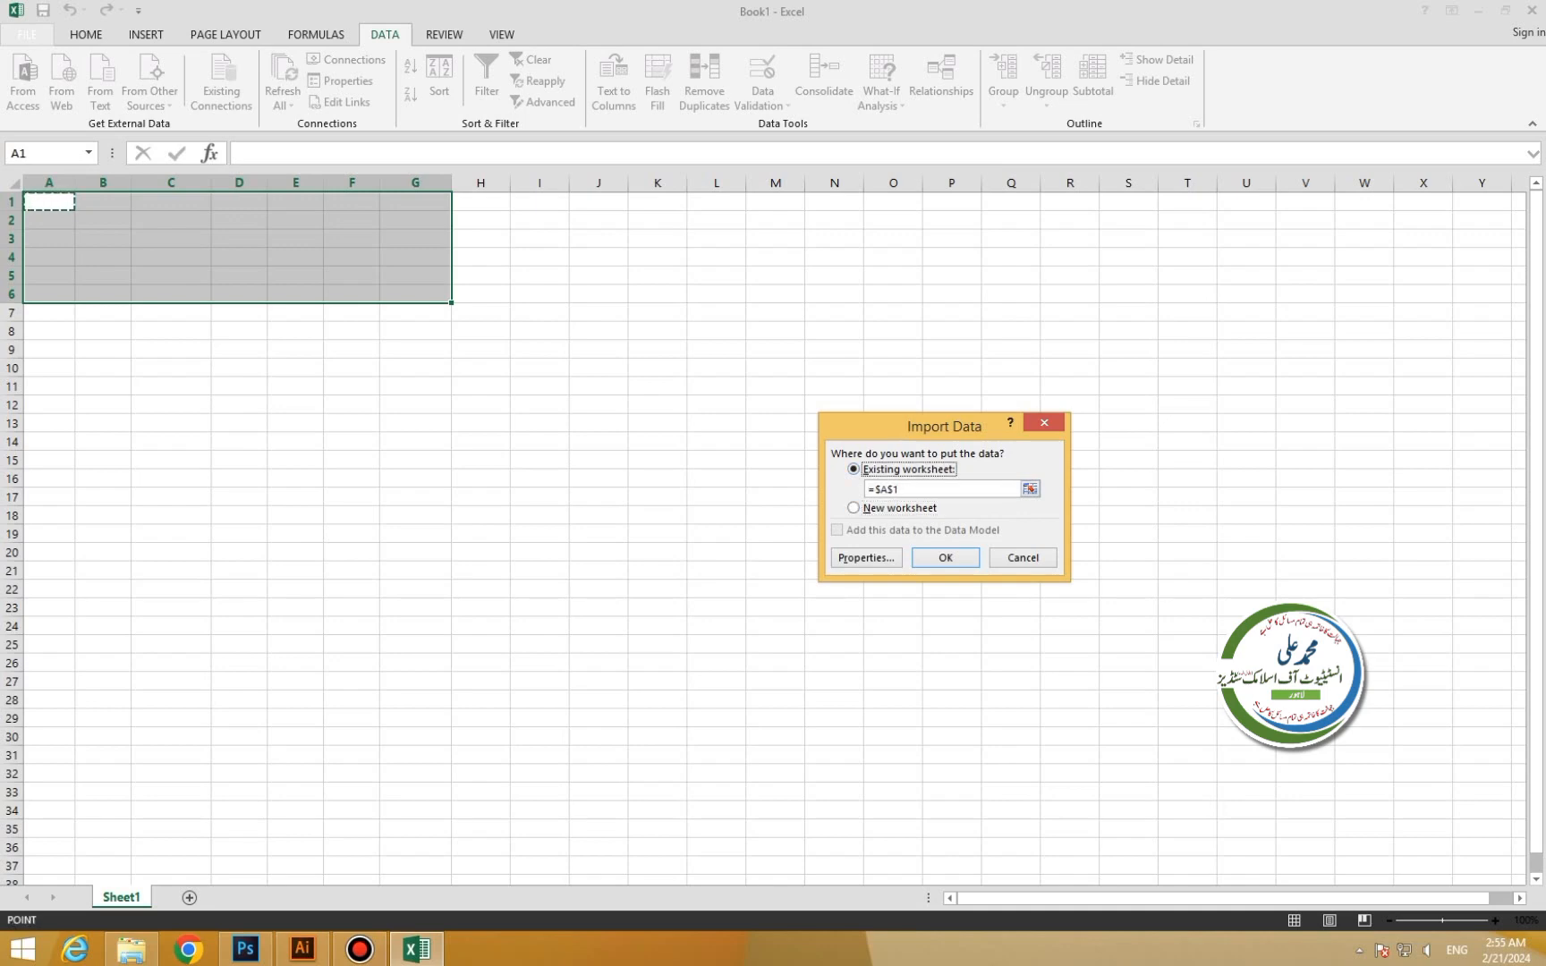
left_click_drag(45, 204, 626, 469)
left_click(481, 331)
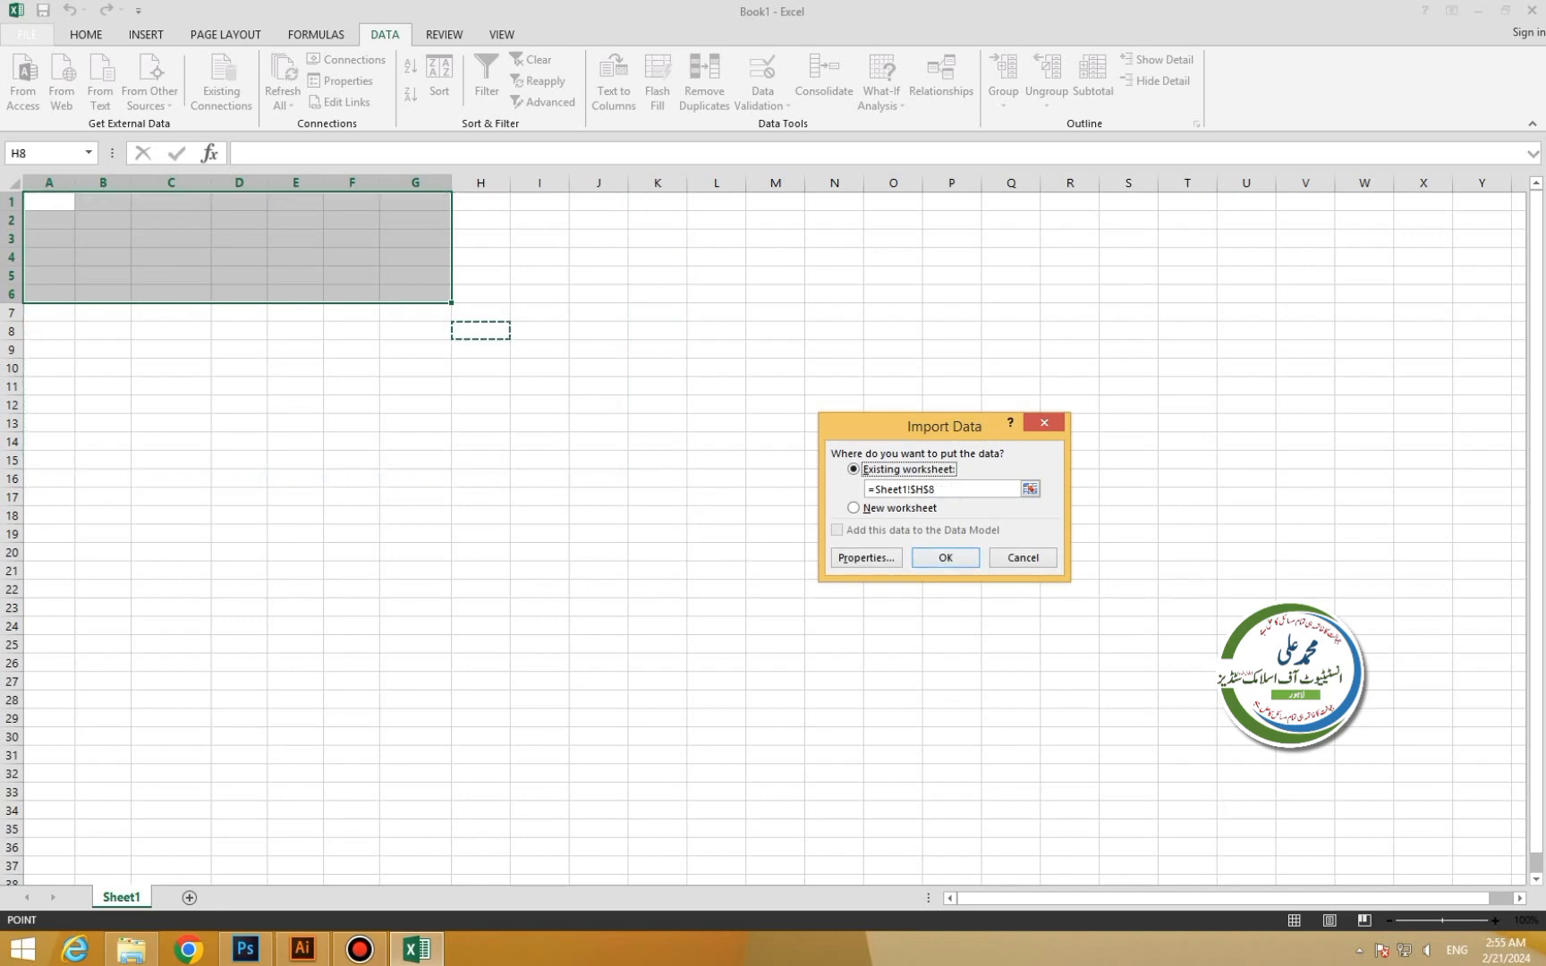
key("Return")
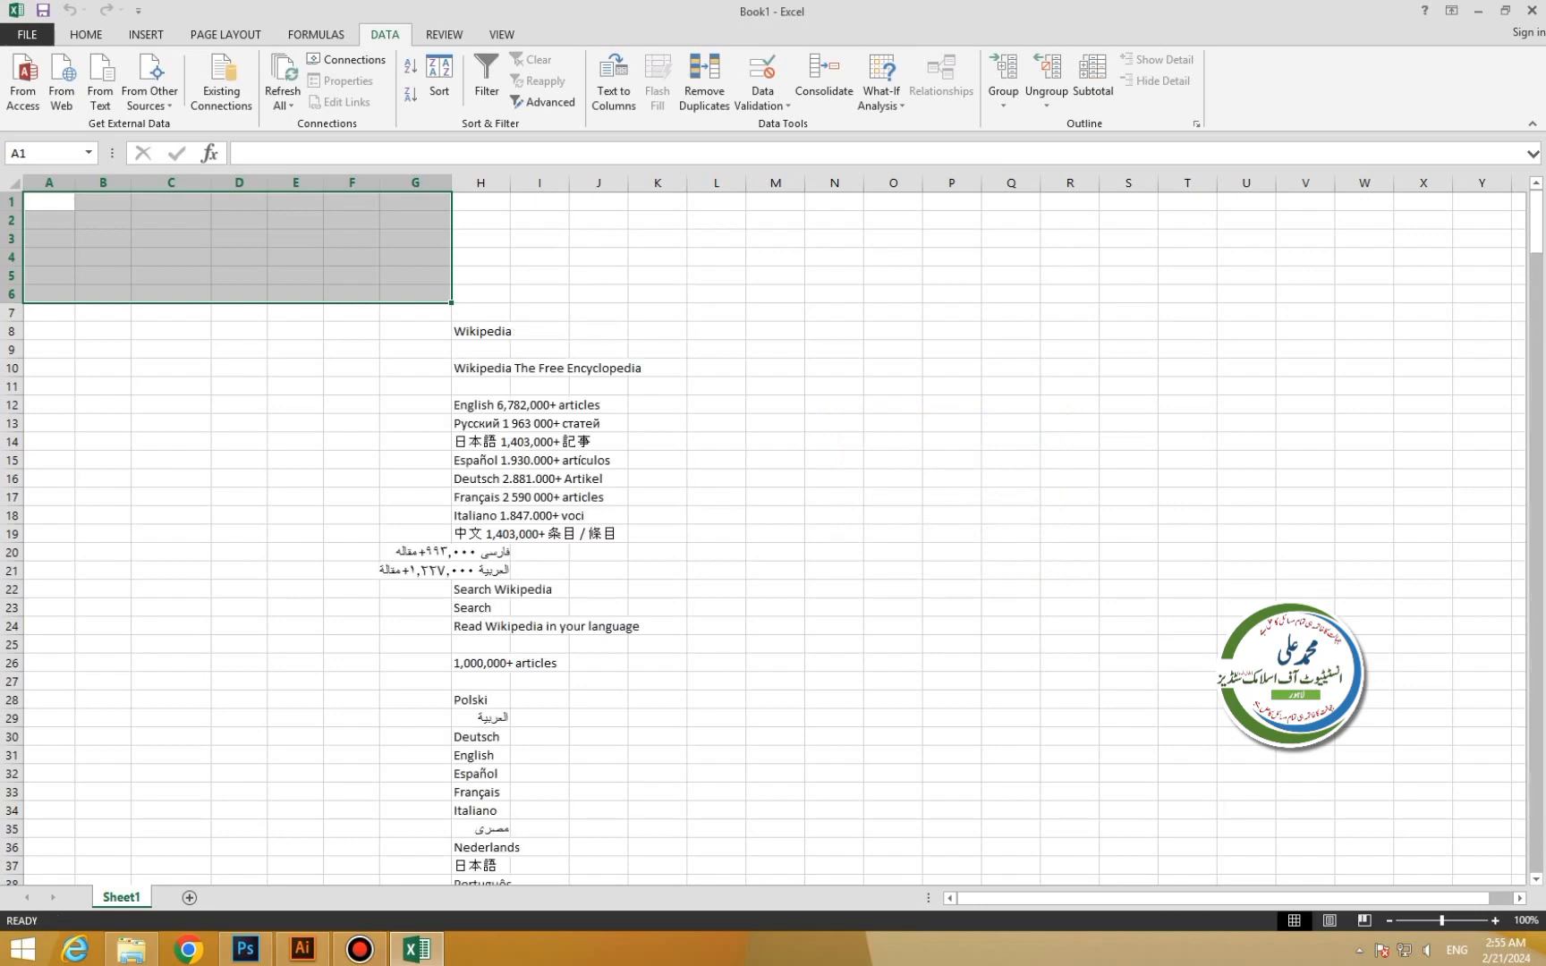
Select the whole imported Wikipedia data block below H8.
left_click(540, 350)
scroll(540, 350, "down", 13)
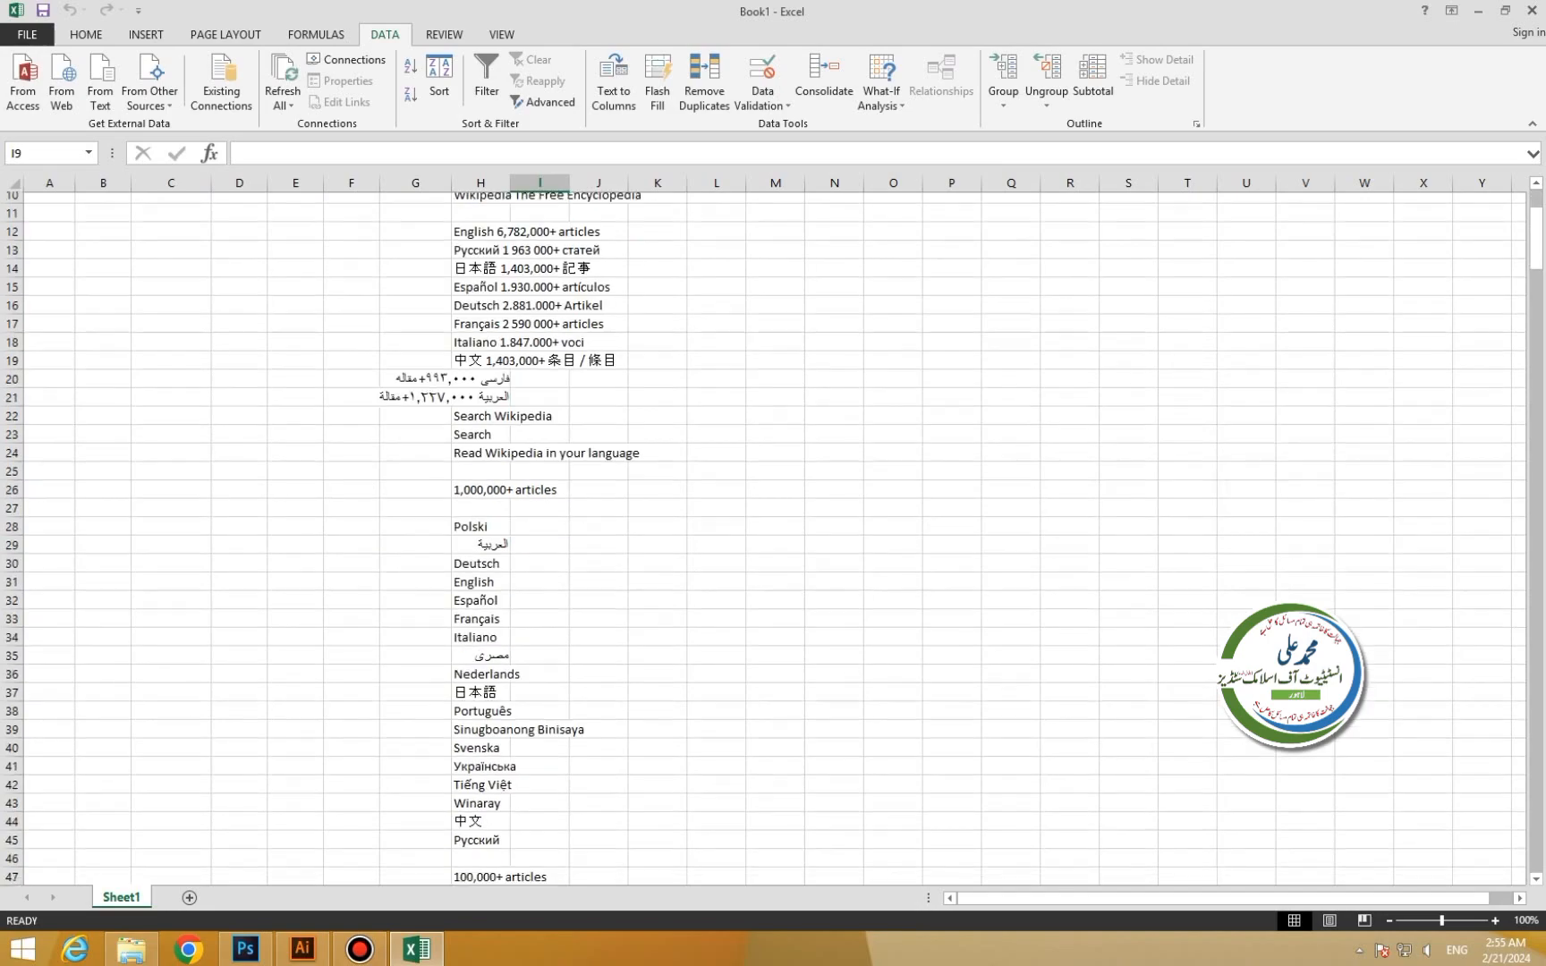
scroll(540, 349, "down", 20)
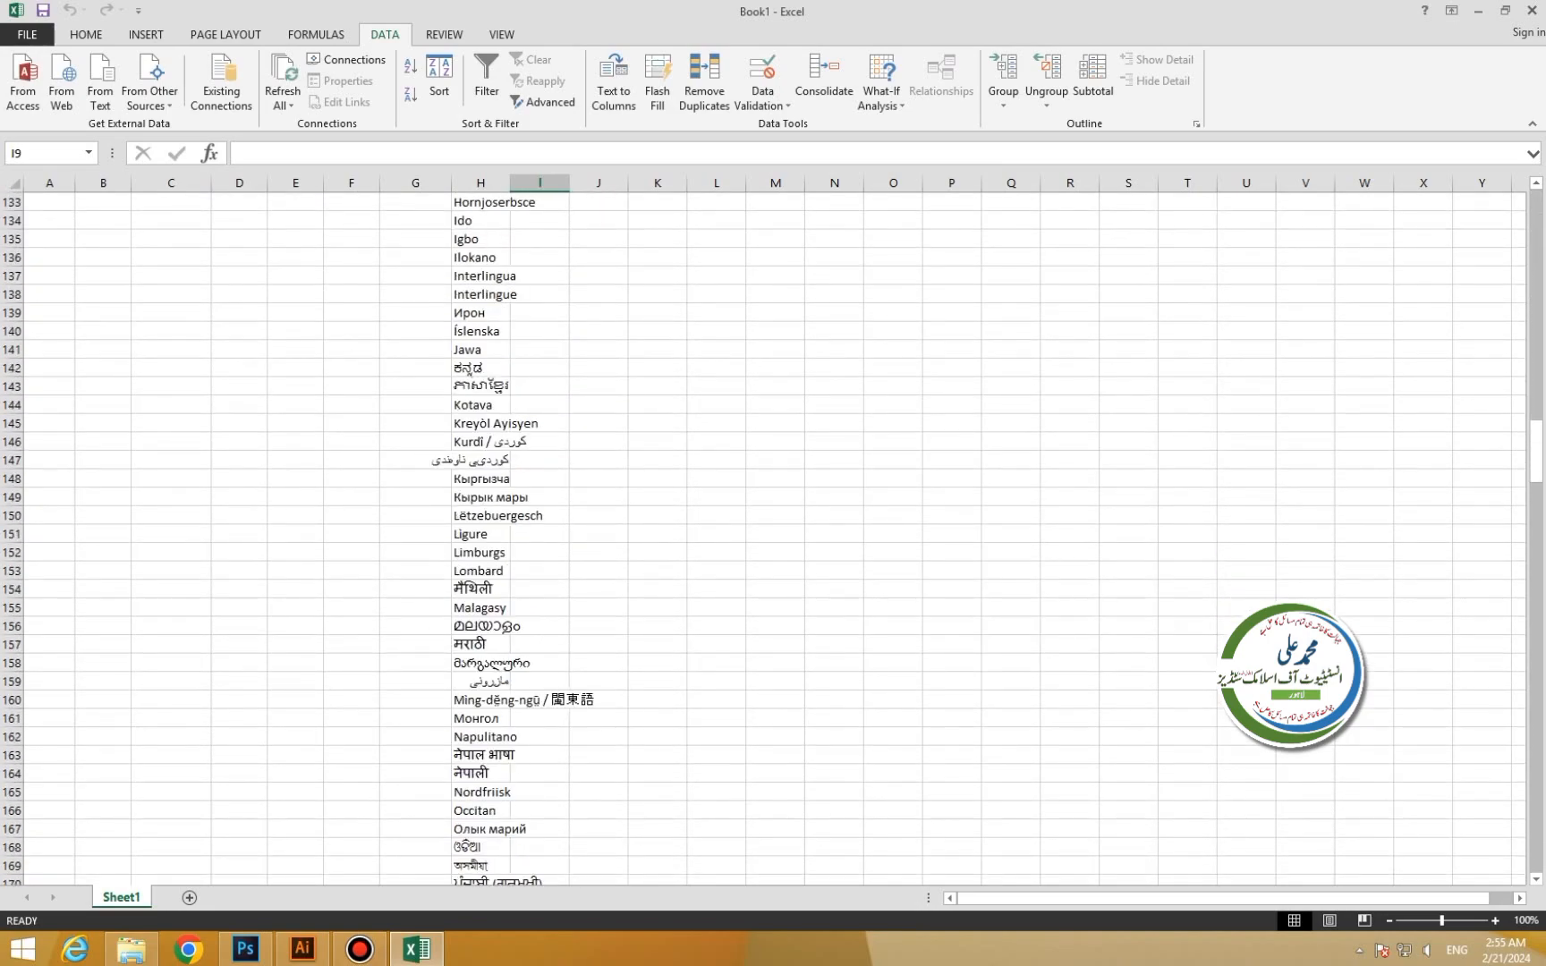
scroll(539, 350, "down", 20)
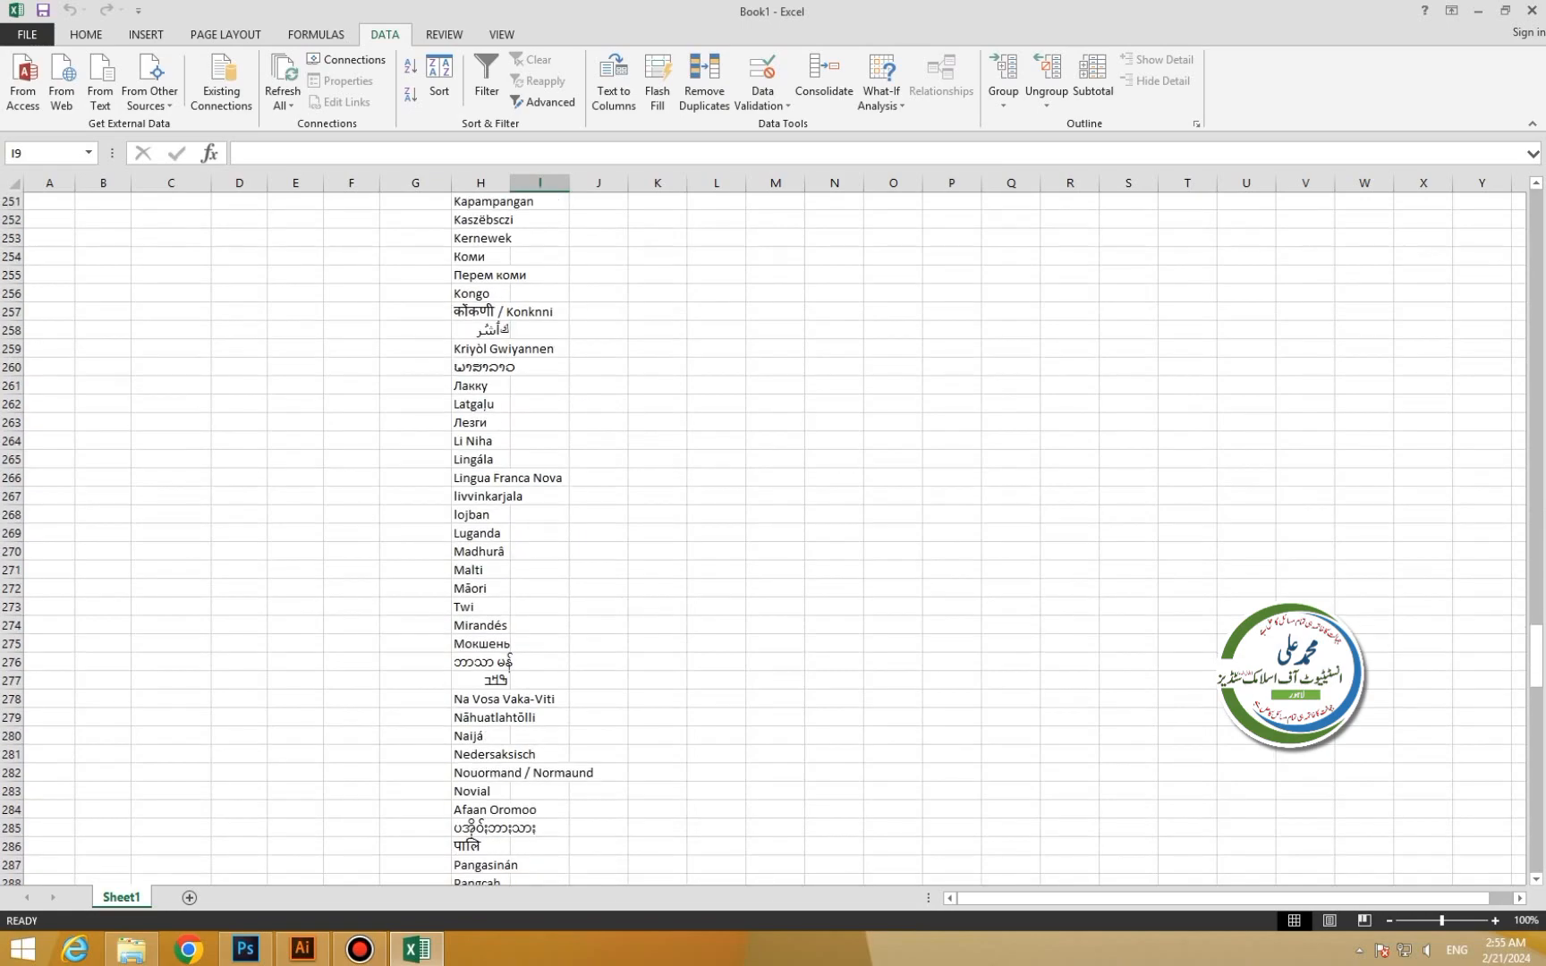
scroll(540, 349, "down", 20)
scroll(540, 350, "up", 20)
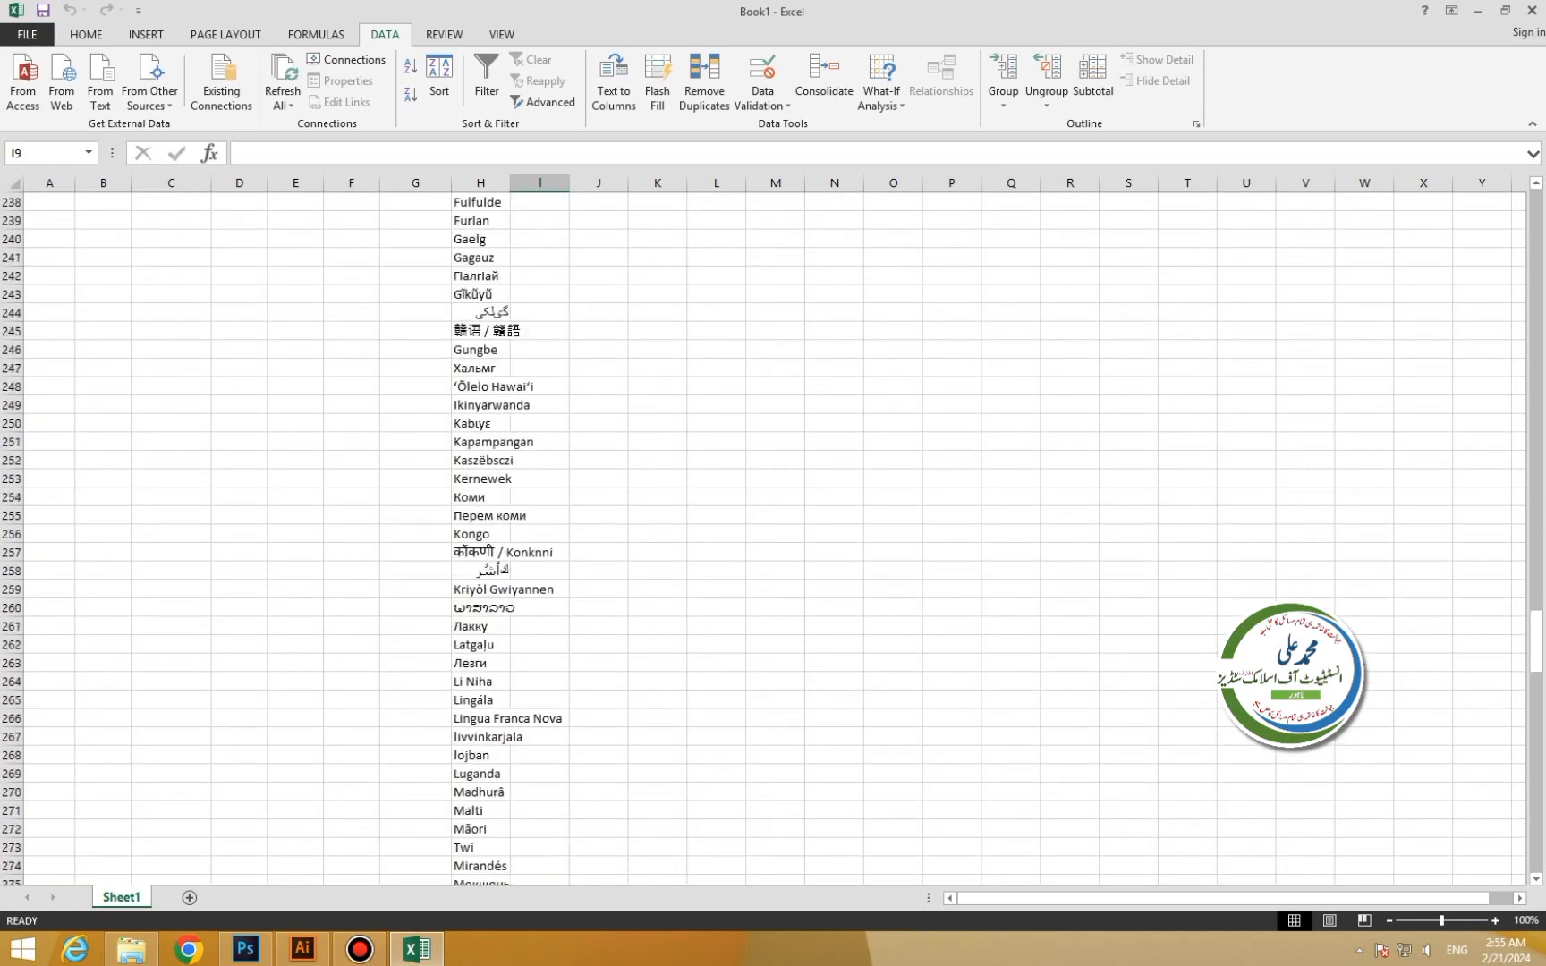
scroll(540, 350, "up", 20)
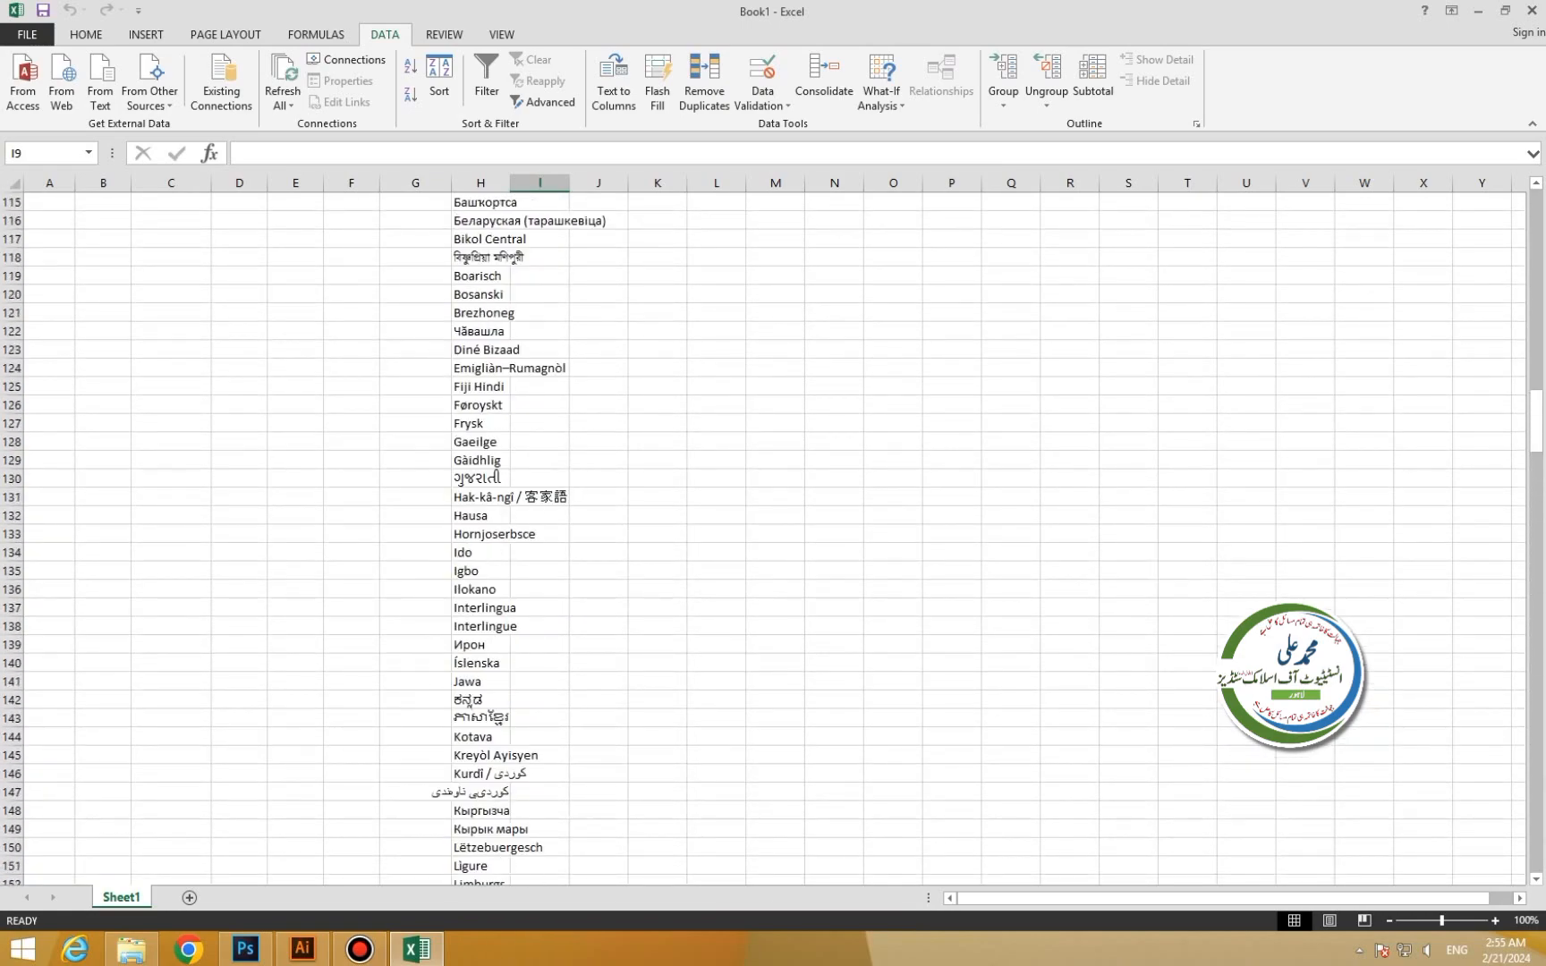
scroll(539, 350, "up", 20)
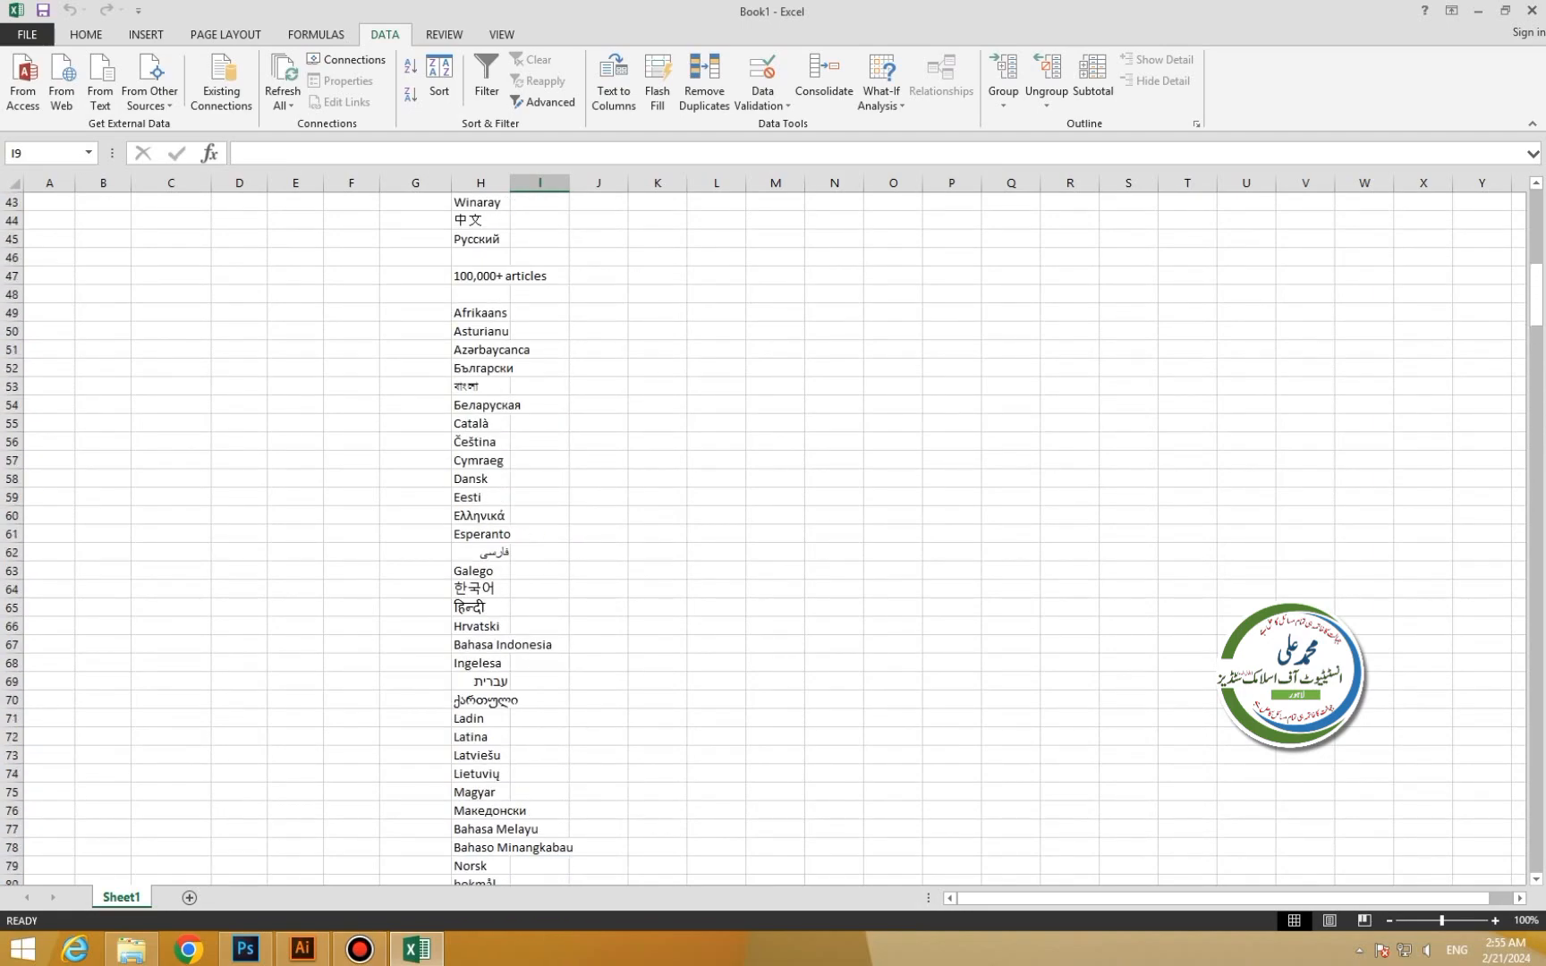
scroll(540, 350, "up", 14)
left_click_drag(481, 331, 717, 892)
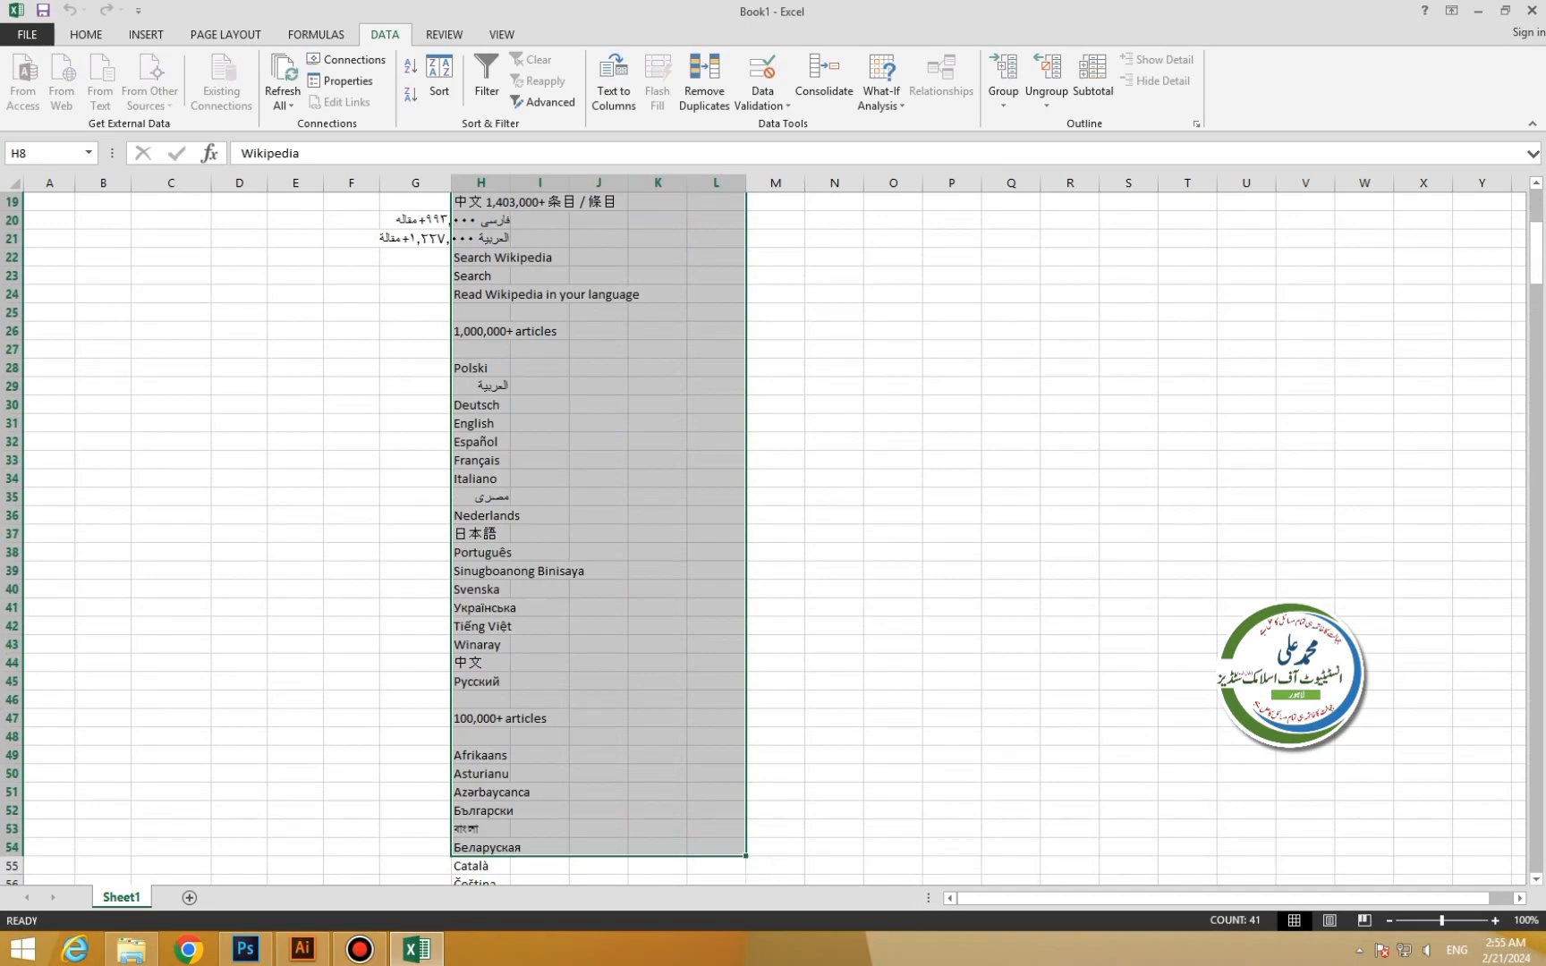
scroll(208, 442, "down", 5)
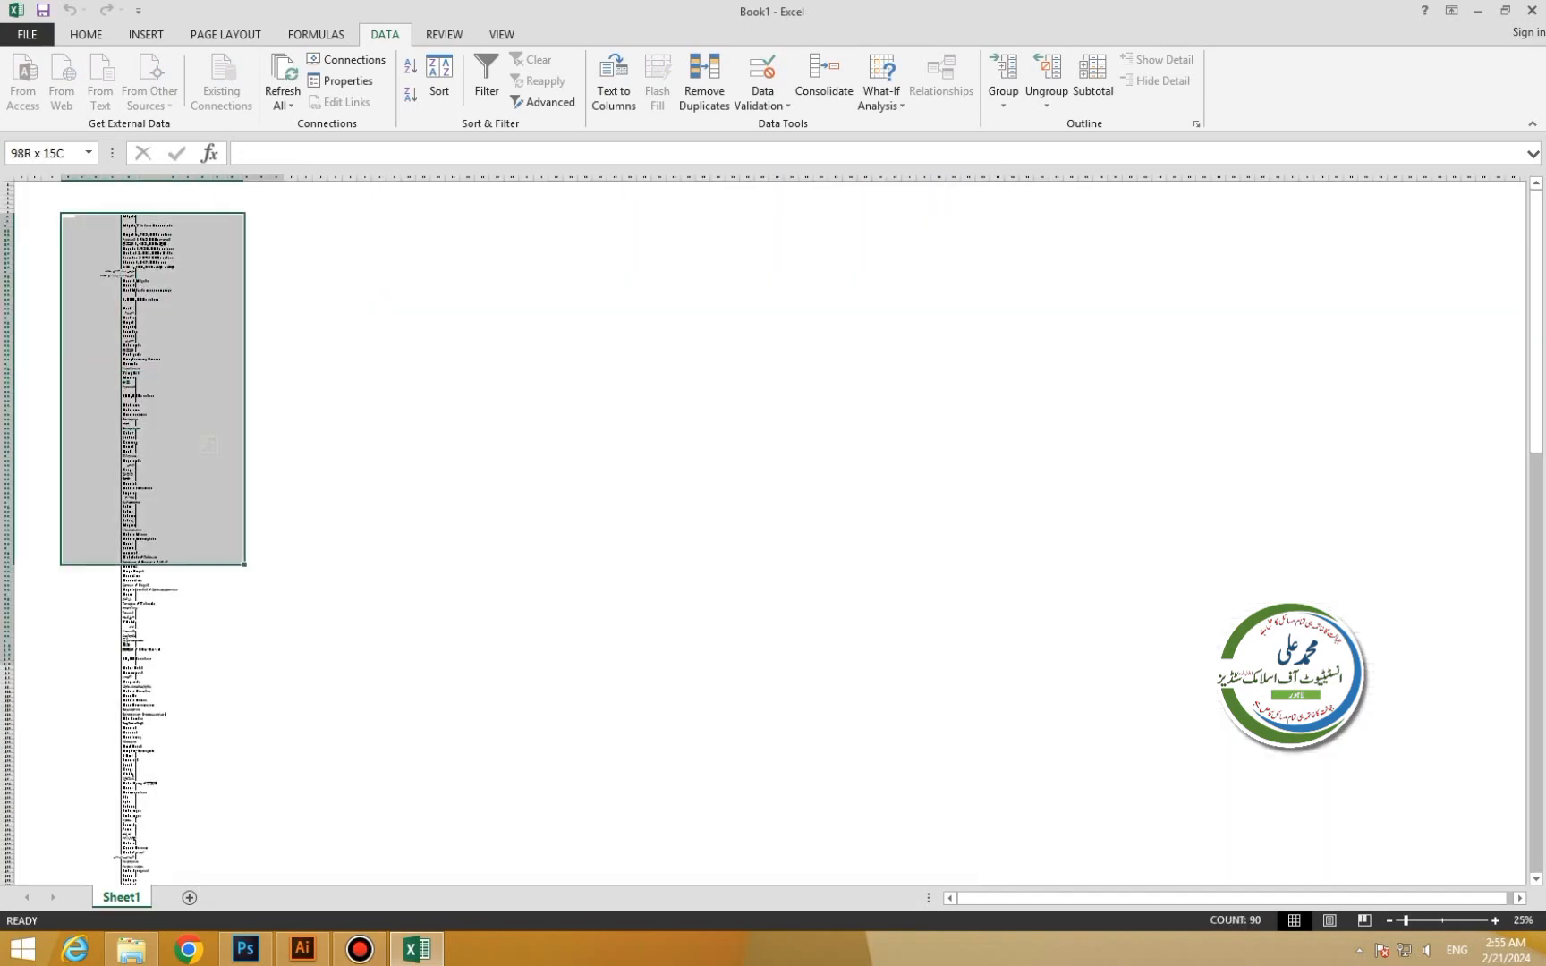
left_click_drag(244, 564, 405, 388)
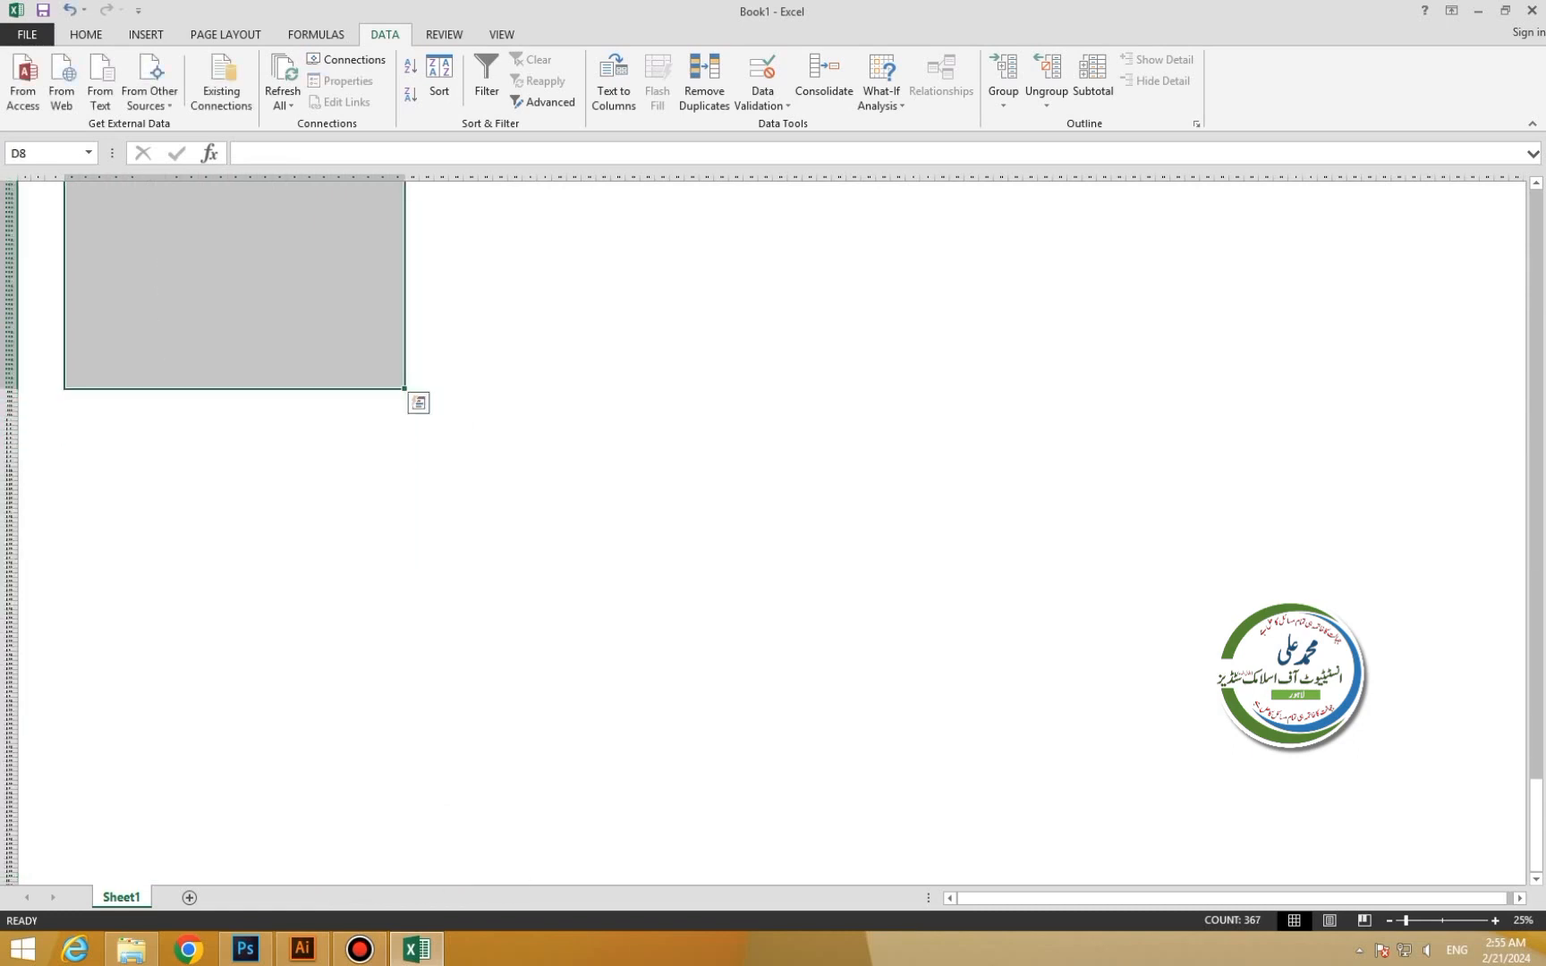
Delete the selected Wikipedia data and its query, leaving the sheet blank.
key("Delete")
key("Return")
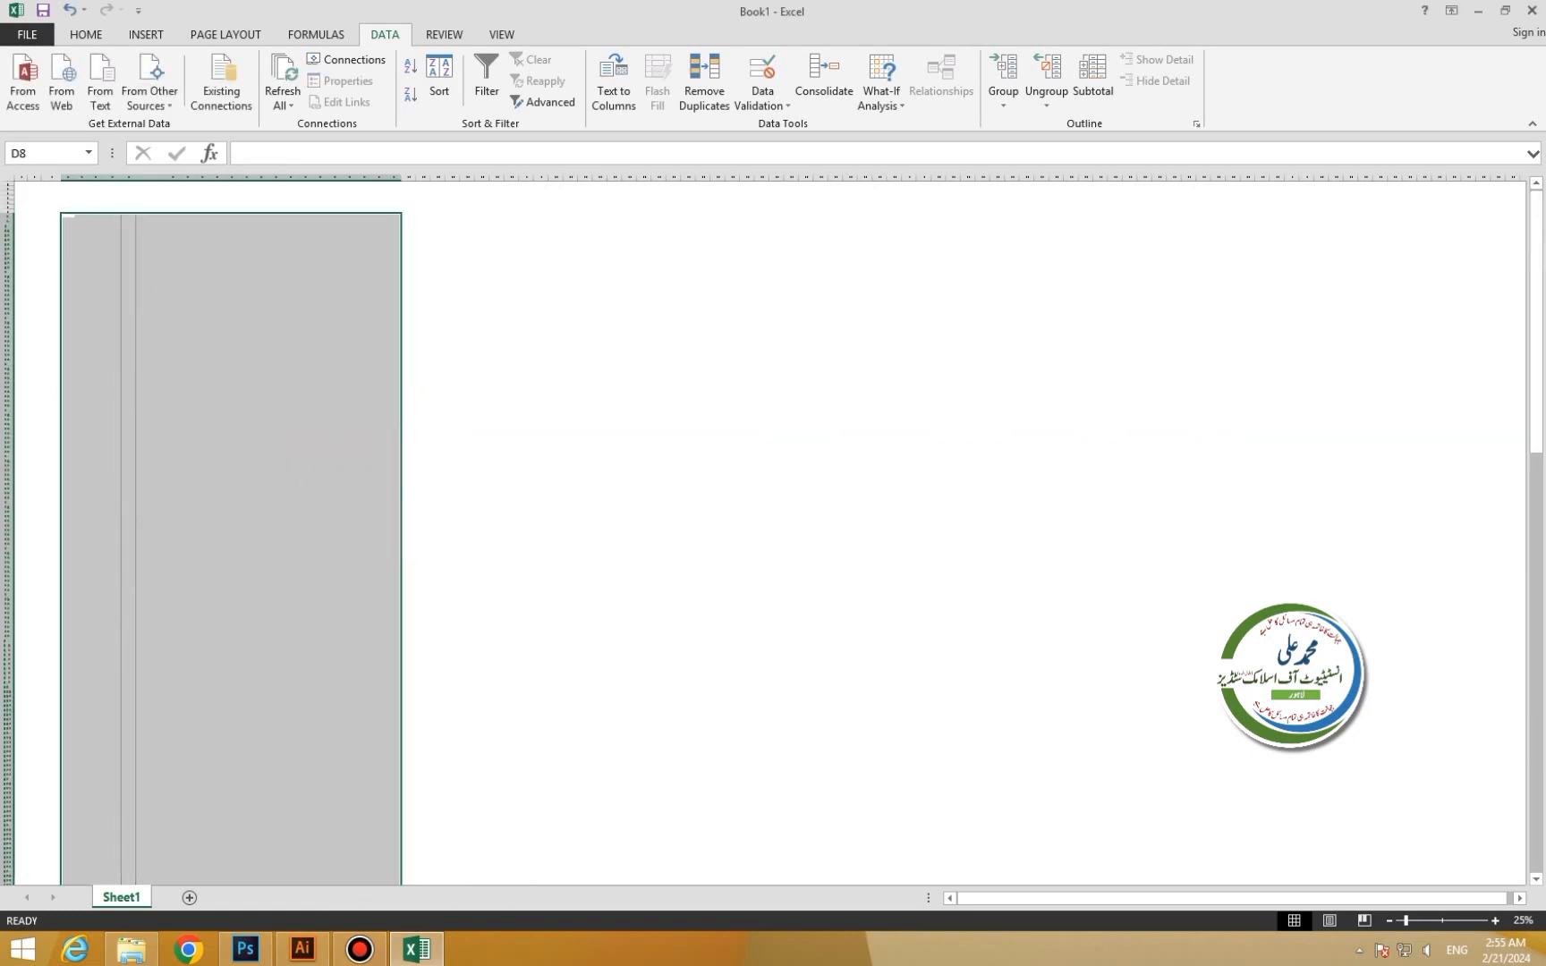
scroll(405, 389, "up", 11)
scroll(787, 537, "up", 3)
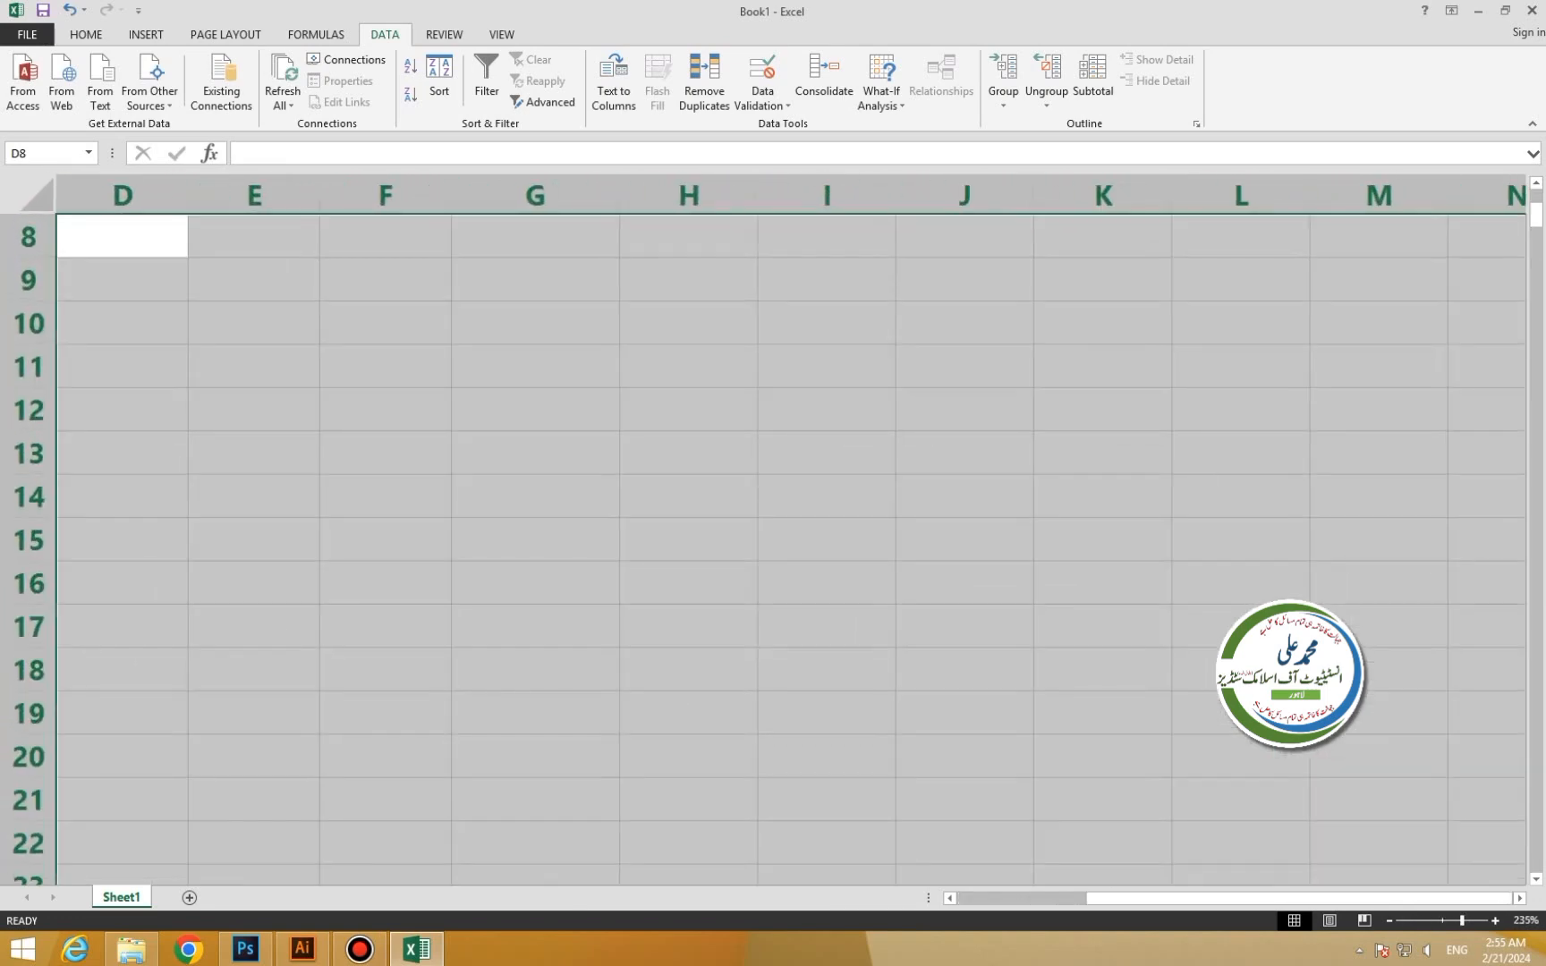
scroll(788, 537, "down", 5)
left_click_drag(1163, 898, 1055, 898)
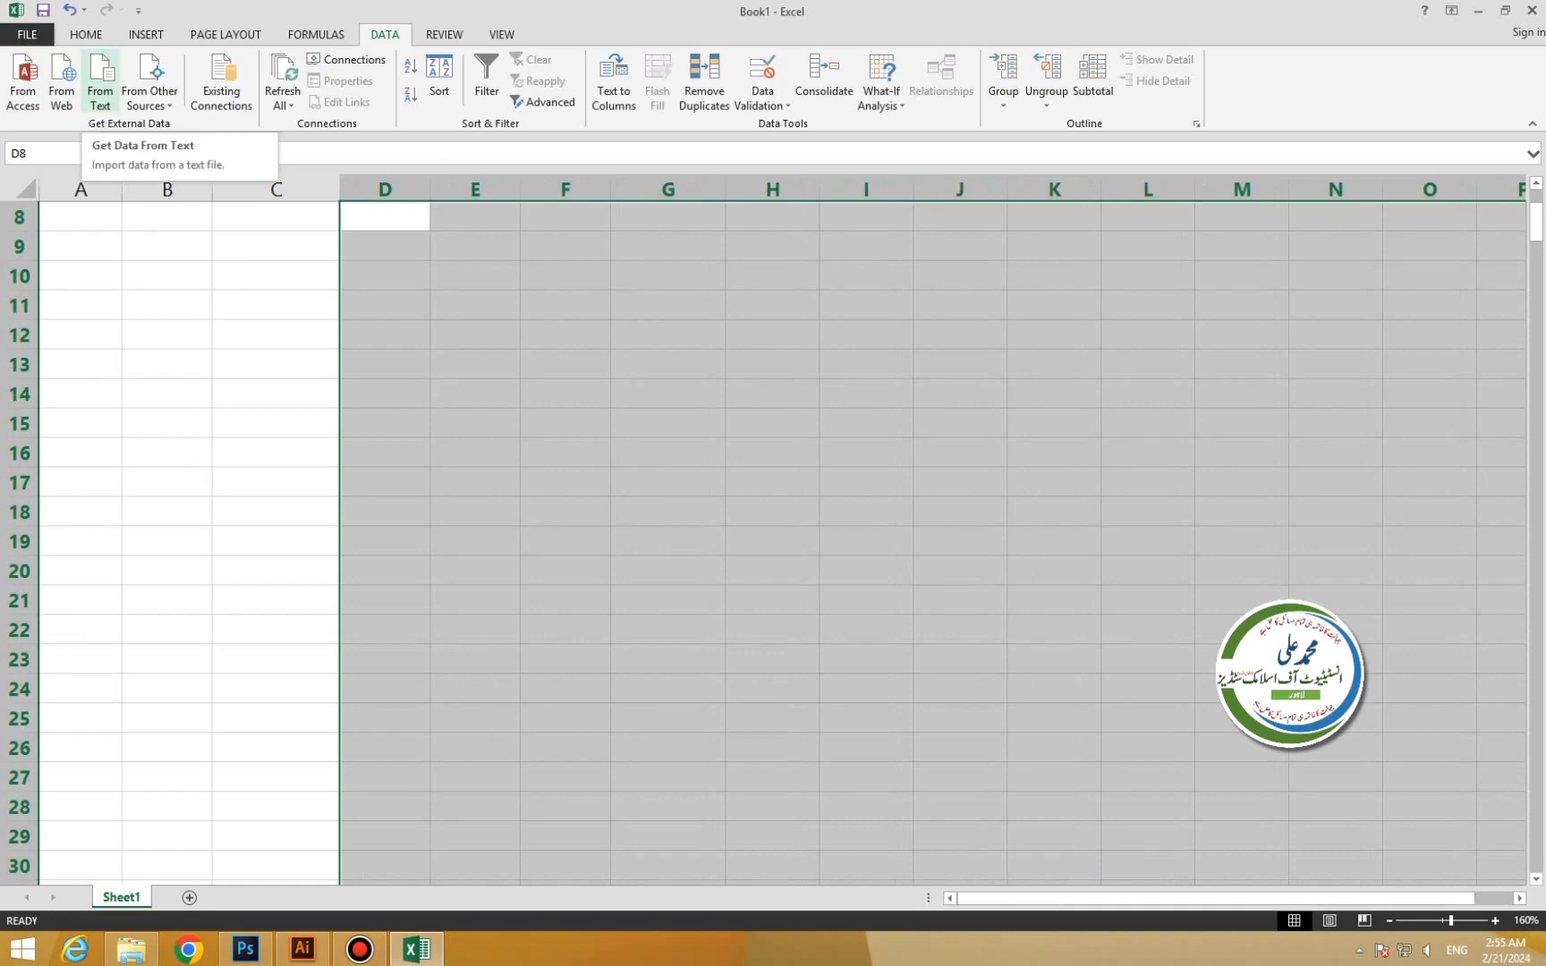
Import New Text Document.txt as tab-delimited General text into Sheet1 at D14.
left_click(100, 85)
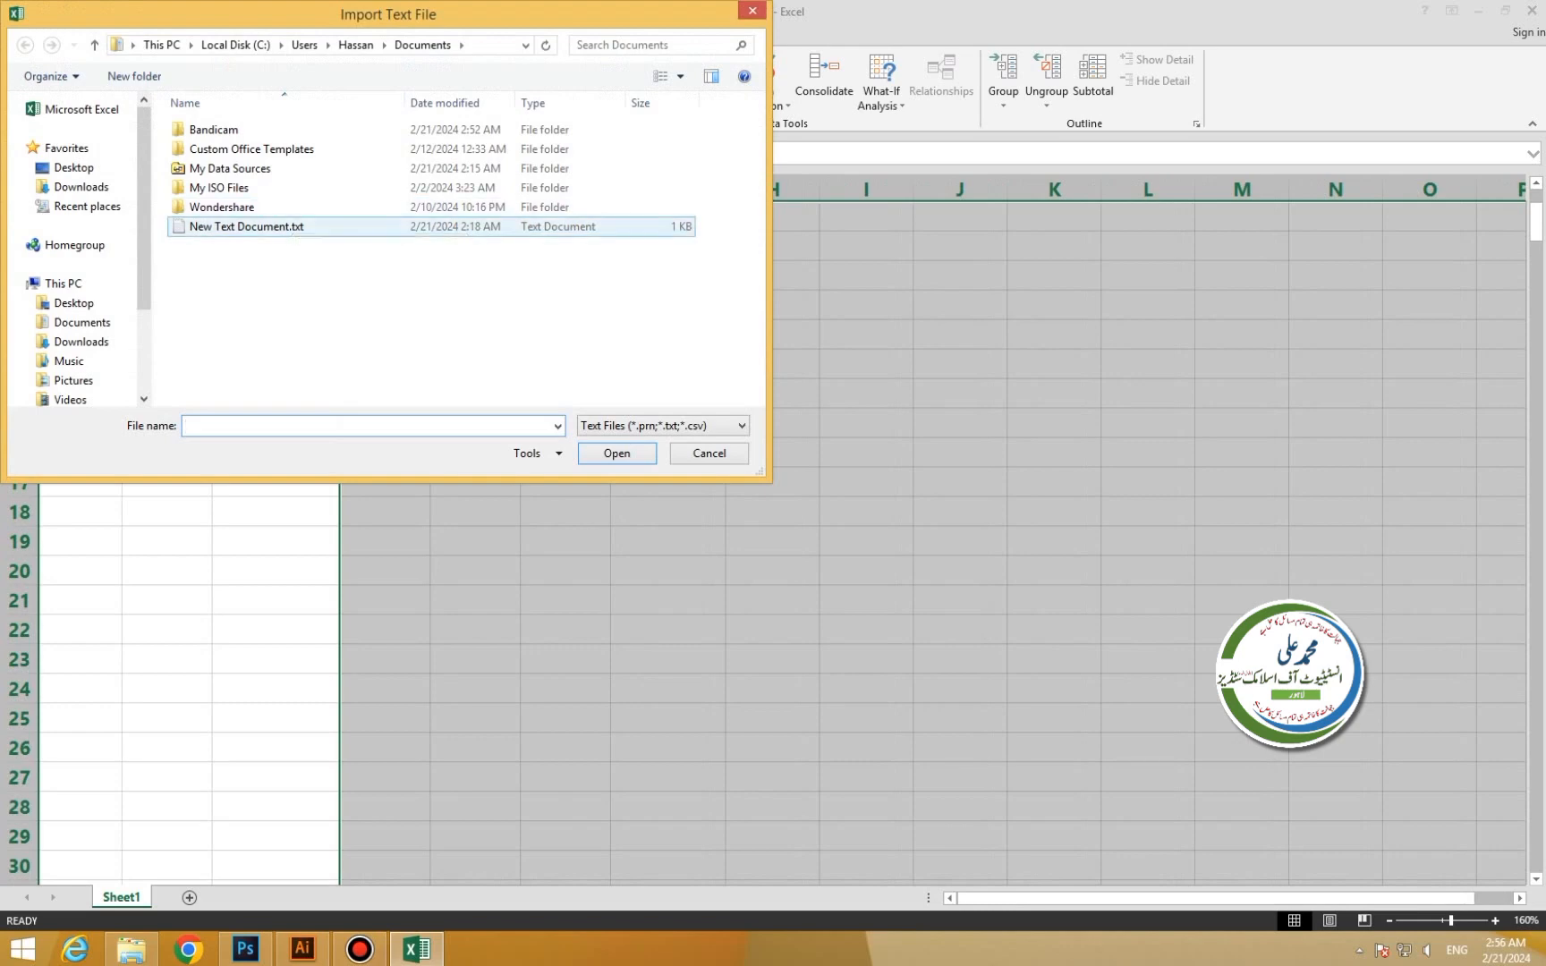
left_click(259, 228)
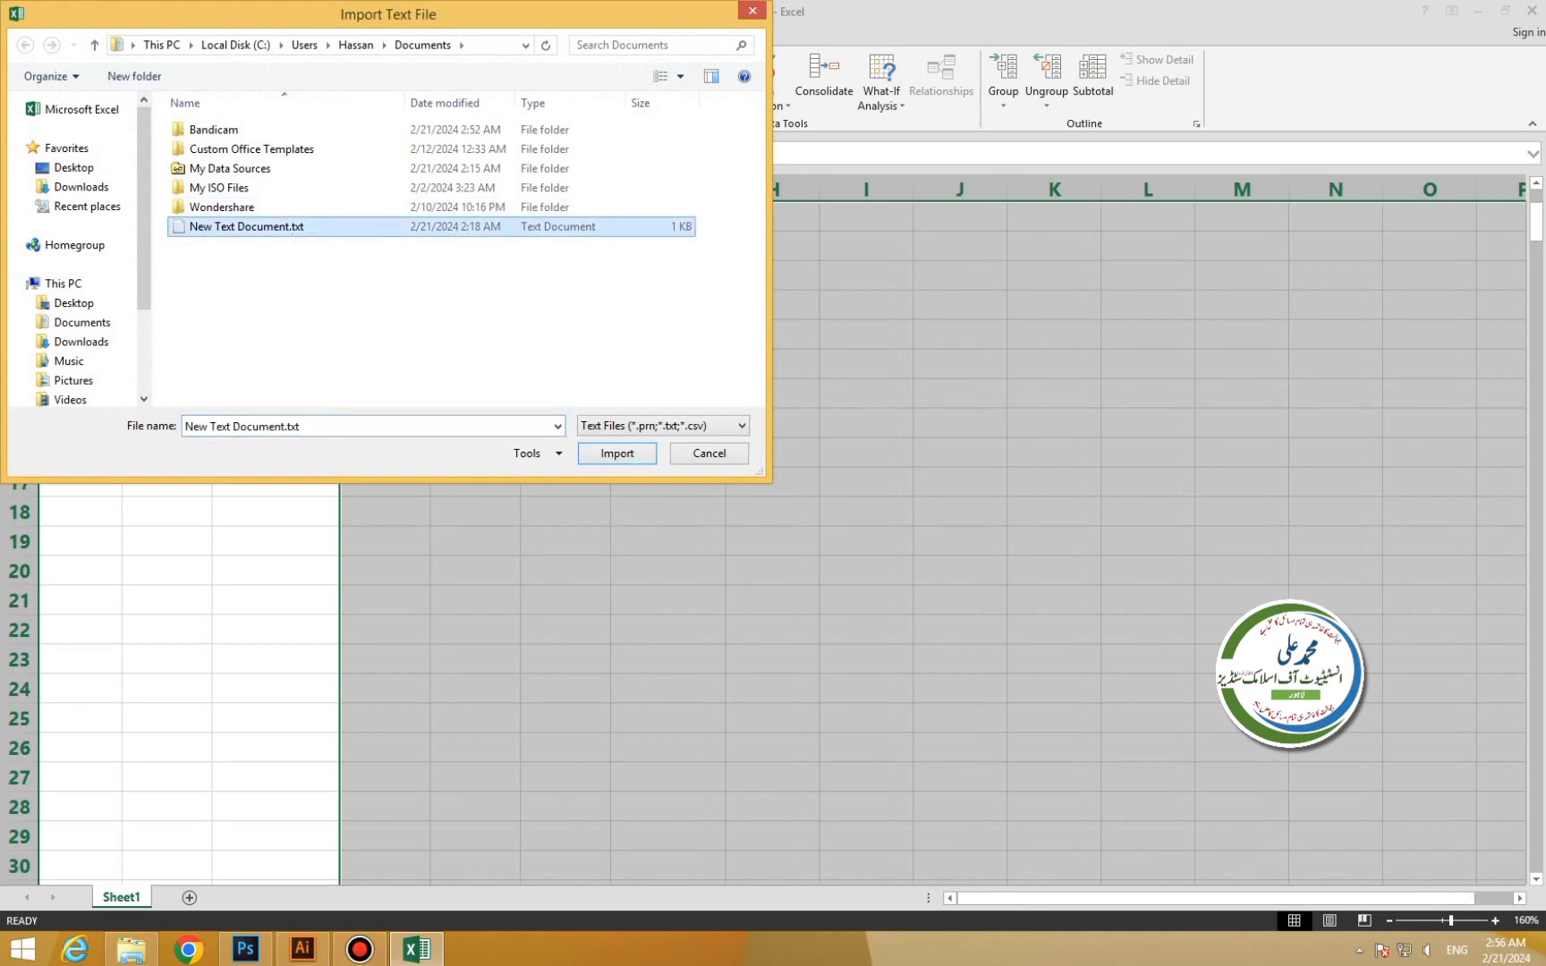
left_click(617, 454)
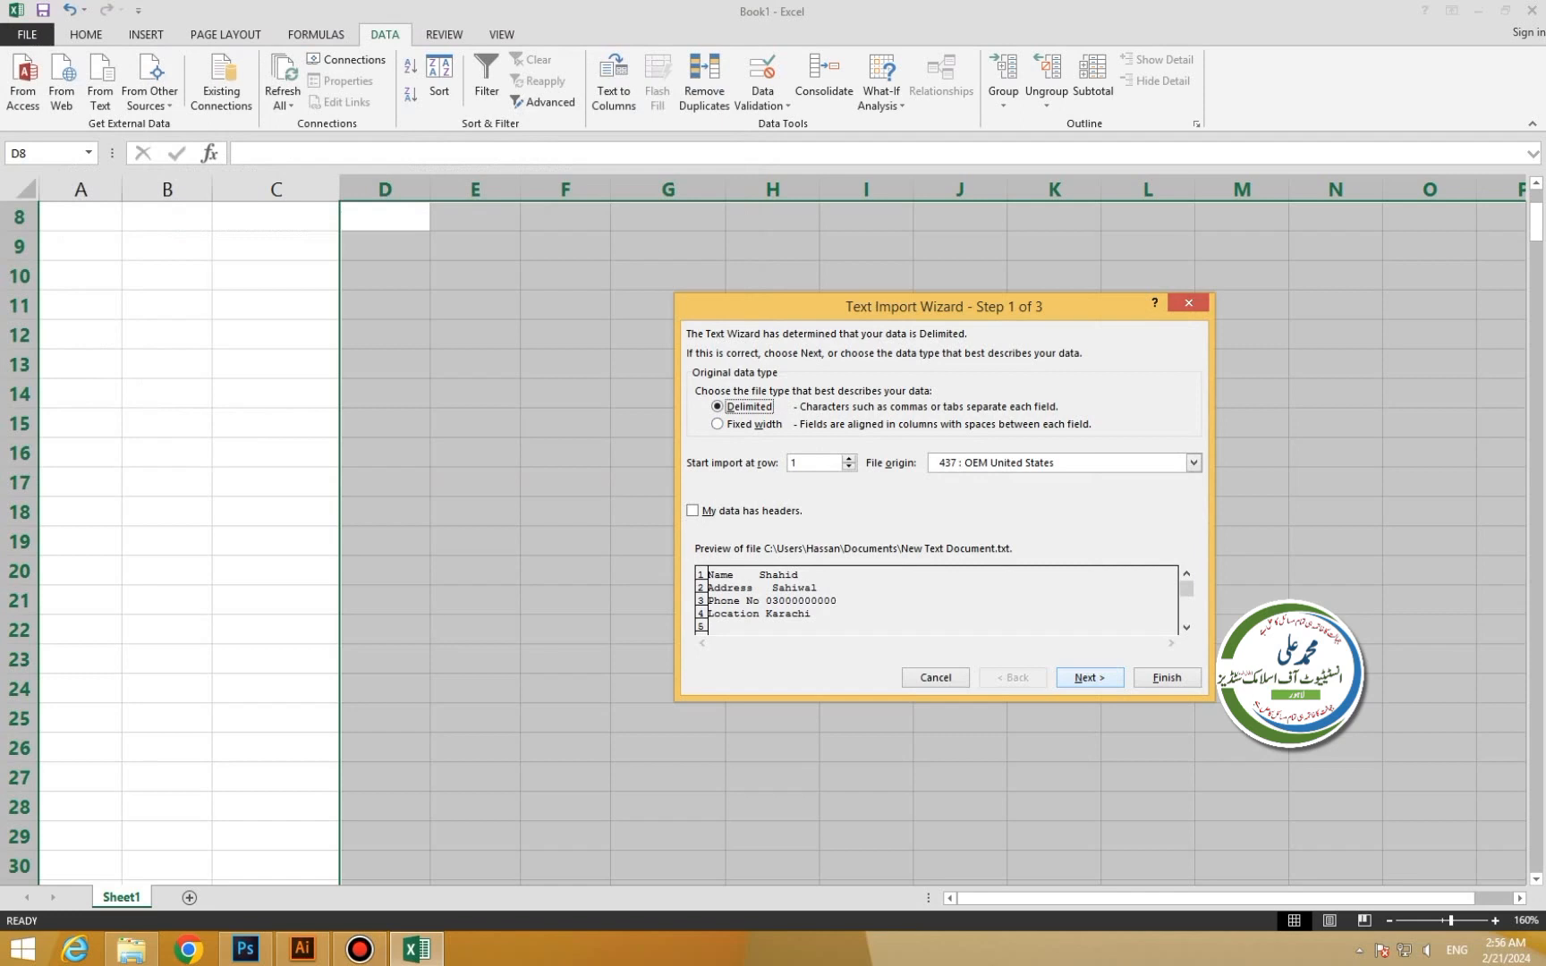
left_click(1090, 677)
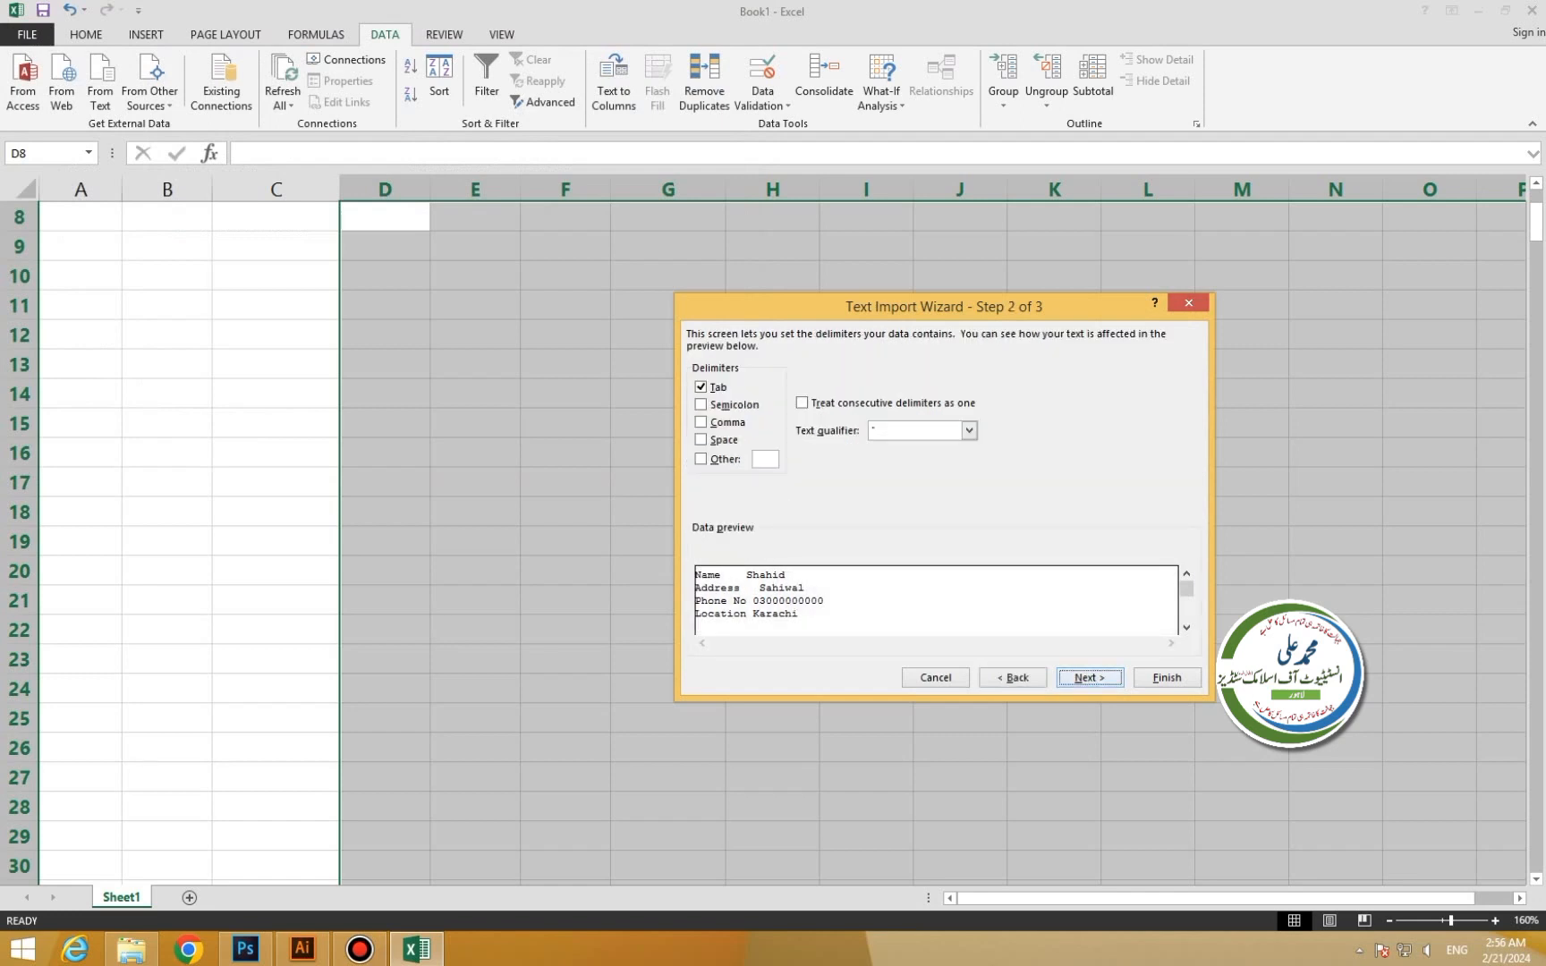
key("Return")
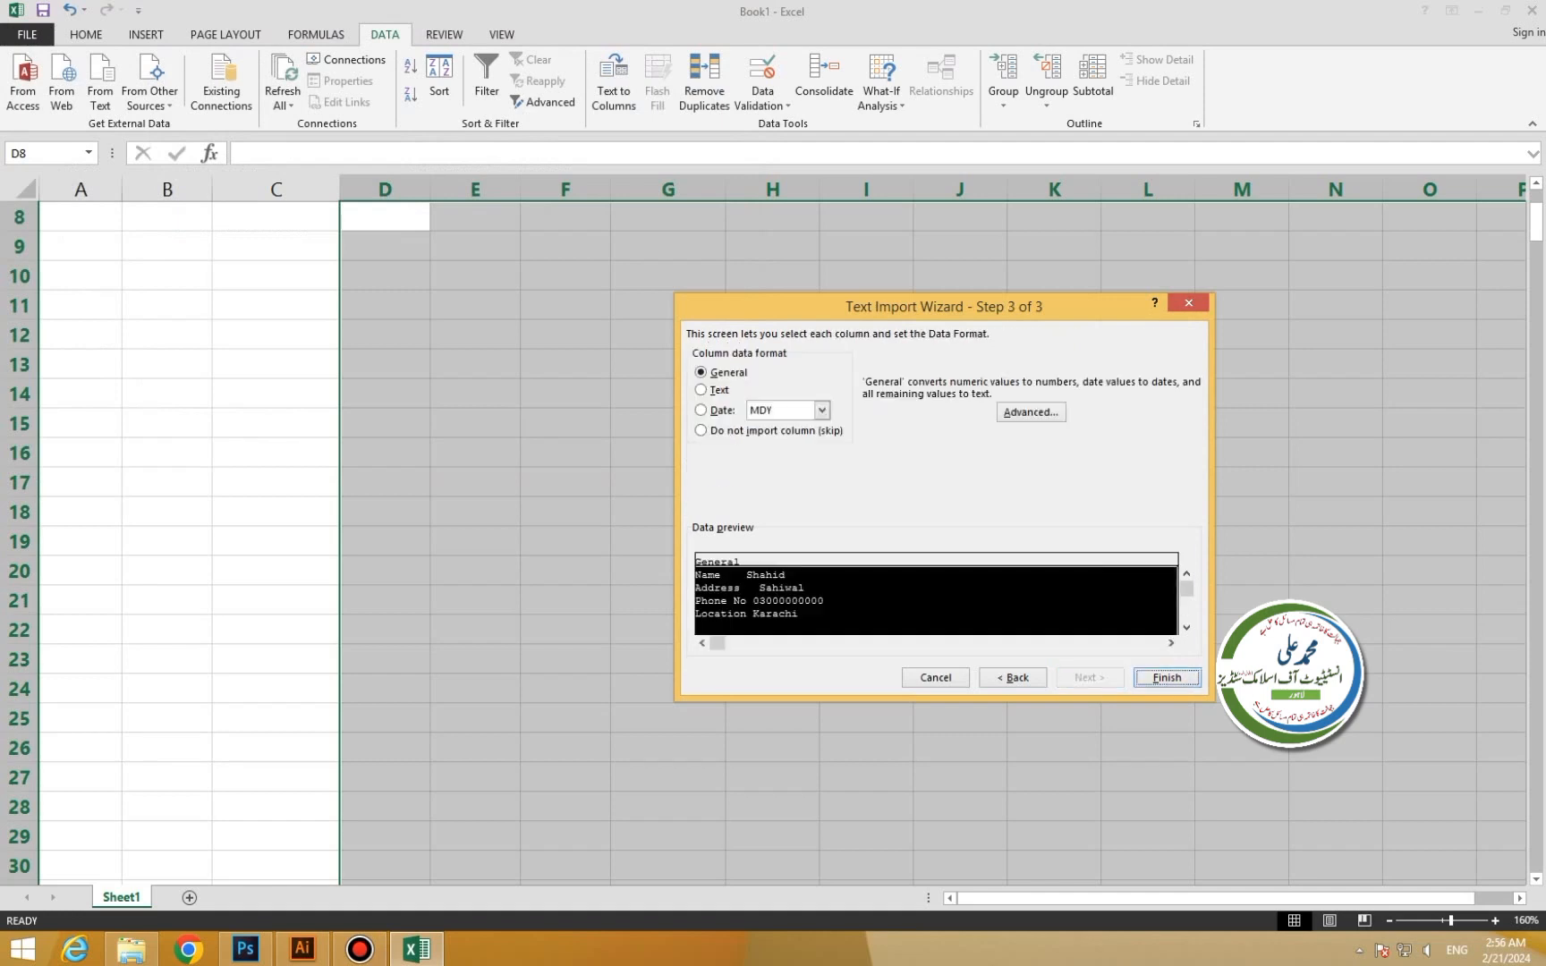
key("Return")
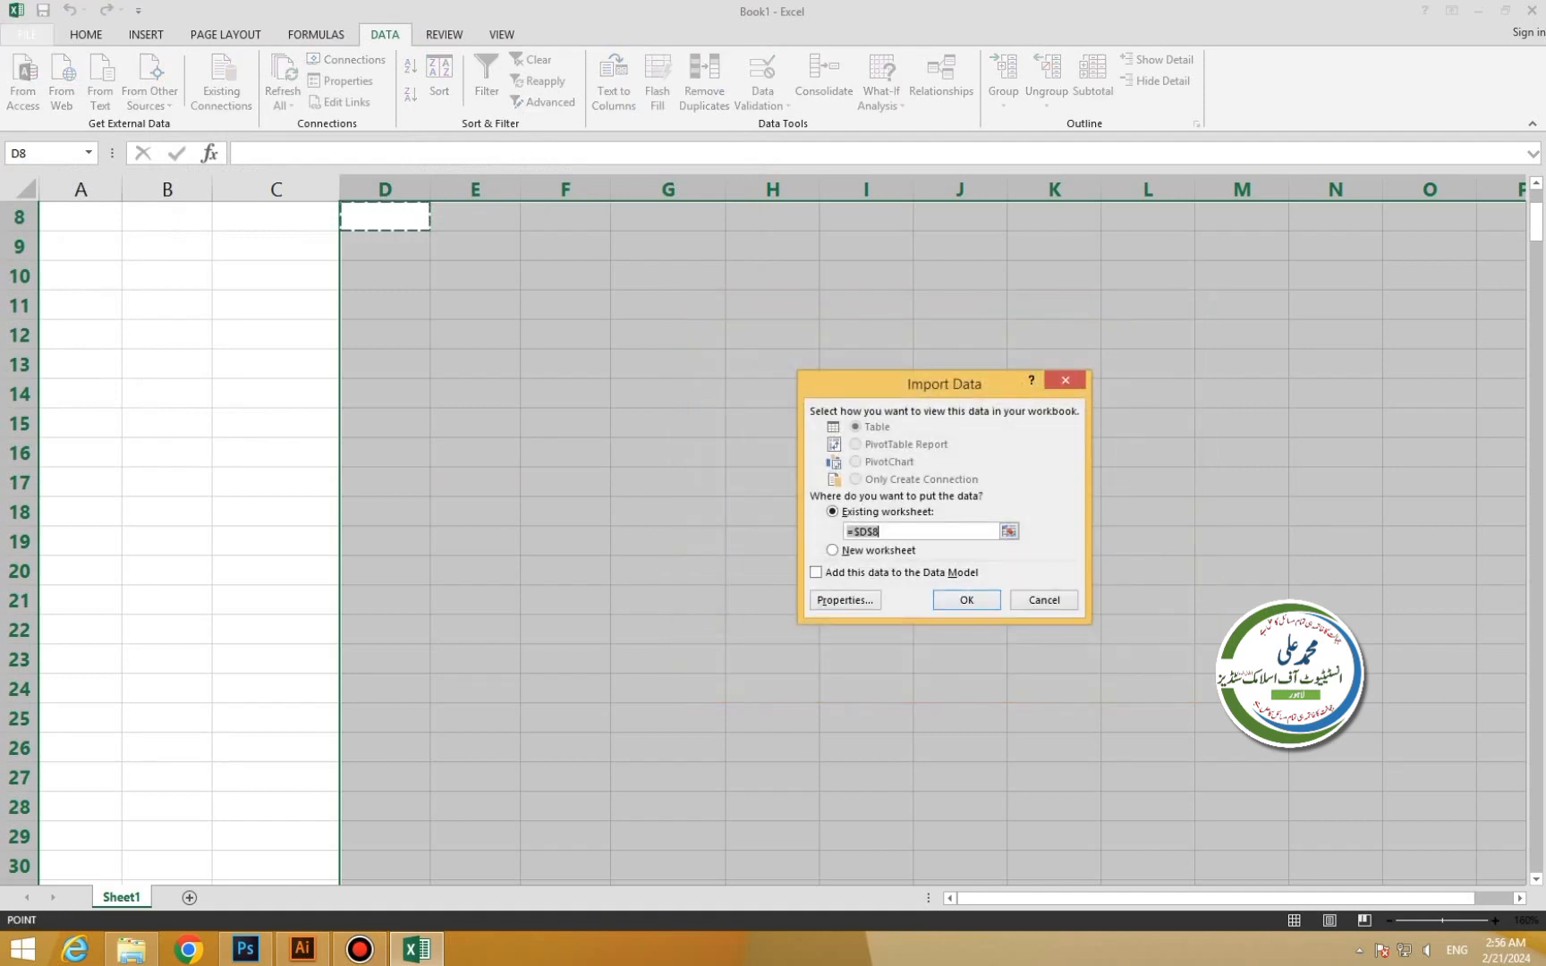
left_click(385, 394)
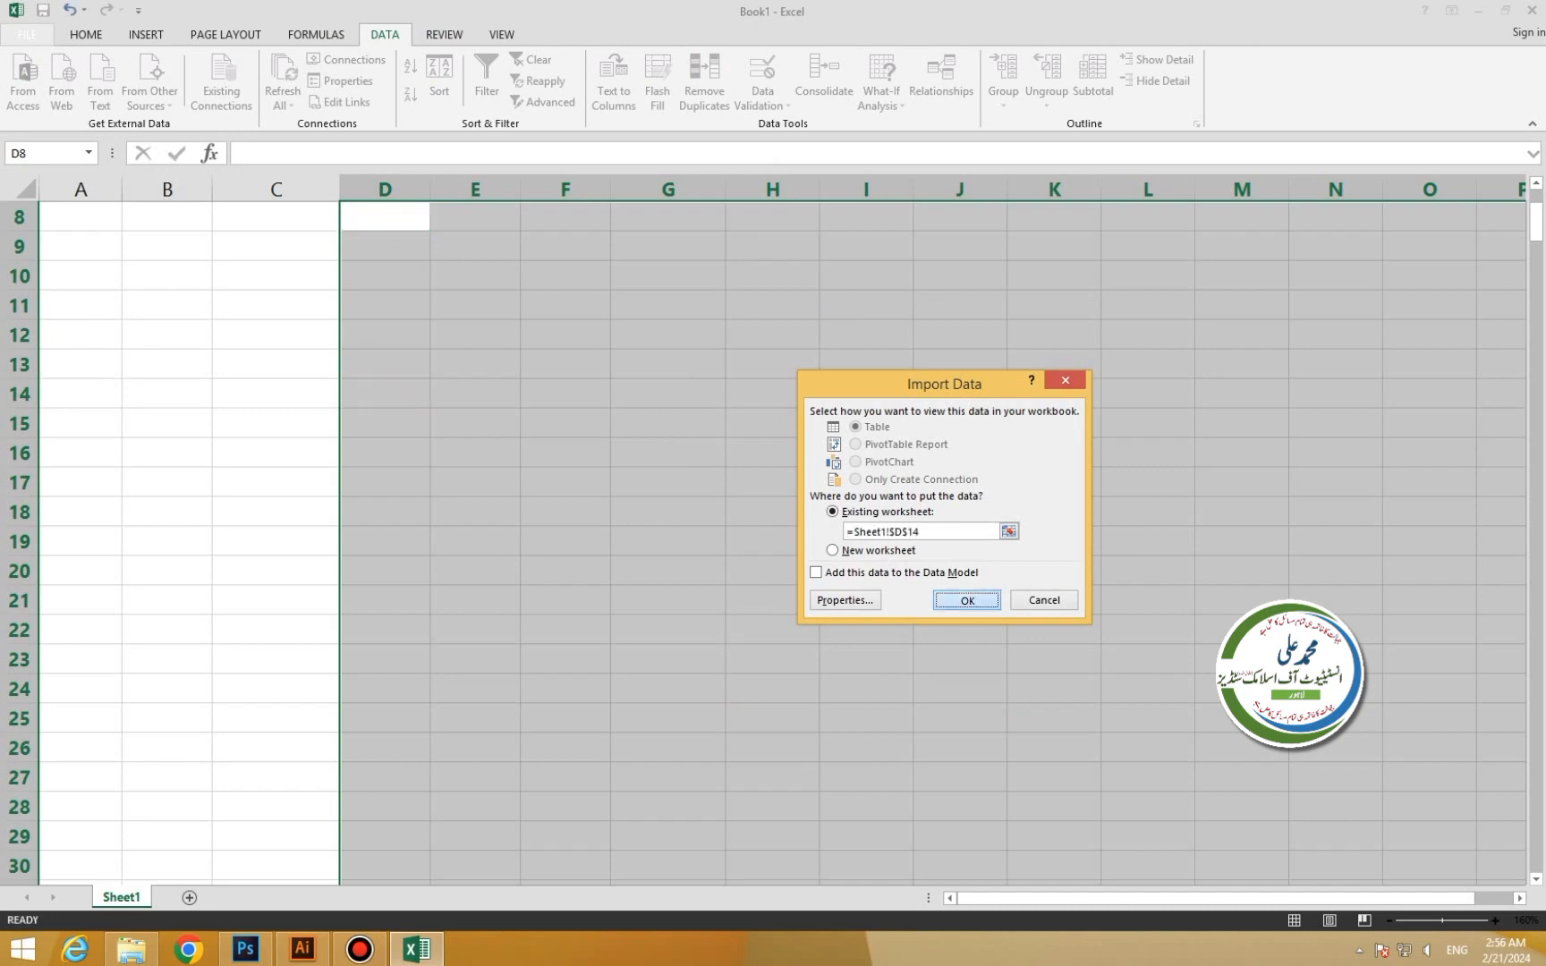
key("Return")
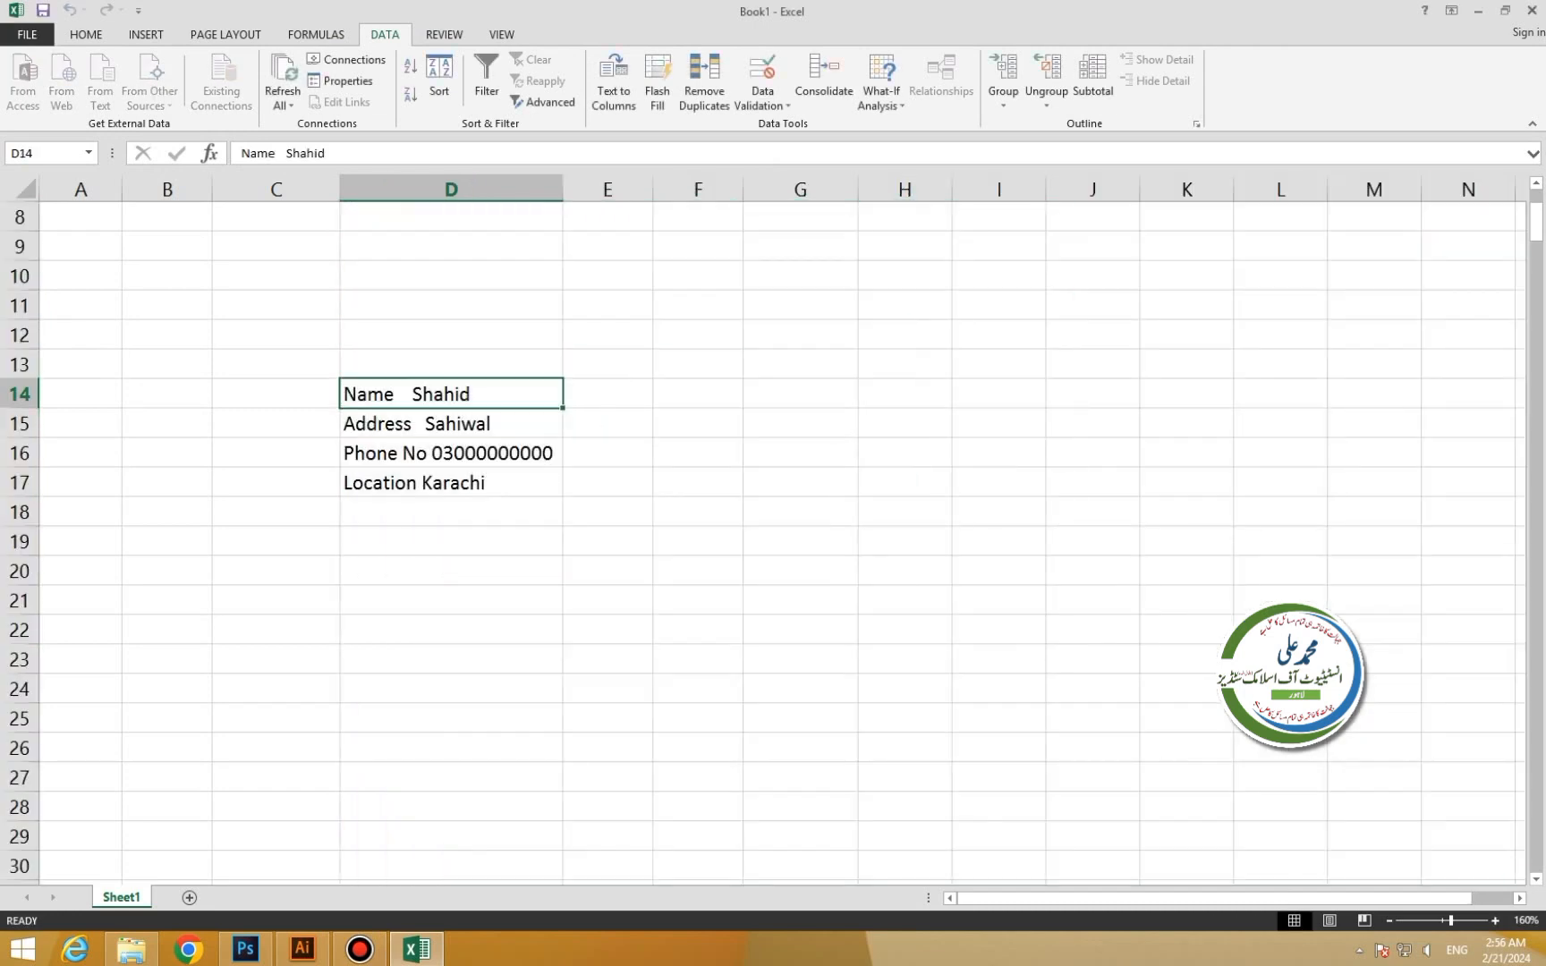
Select the imported lines D14:D17 and widen column D to fit them.
left_click_drag(451, 394, 451, 483)
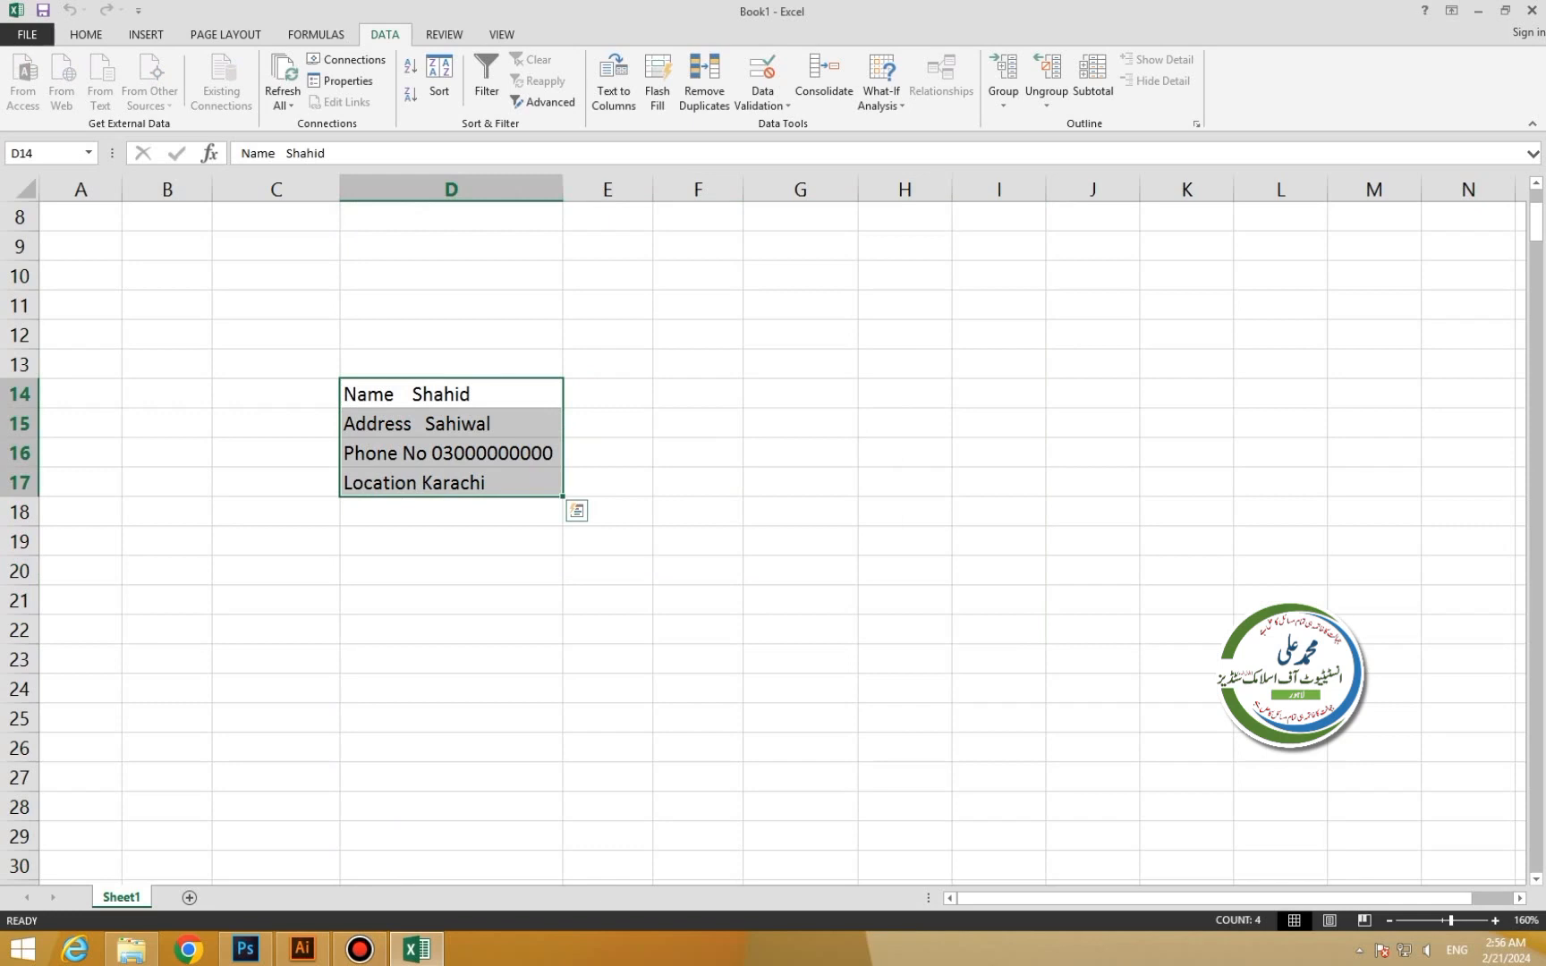
left_click_drag(451, 394, 451, 483)
left_click_drag(563, 190, 637, 189)
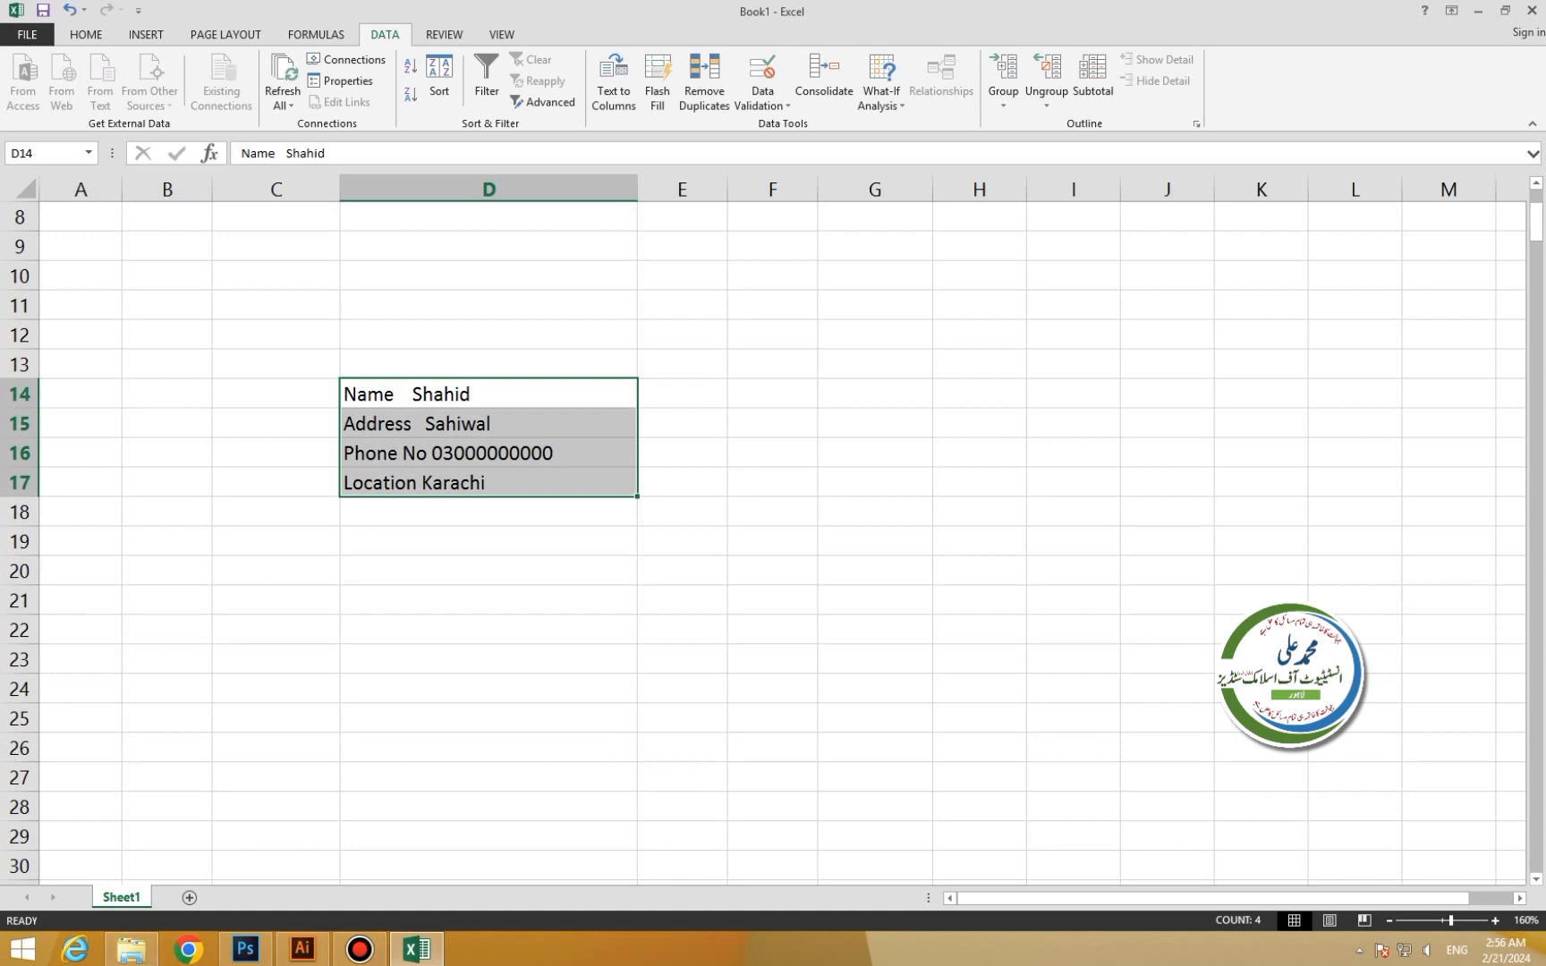
left_click(131, 950)
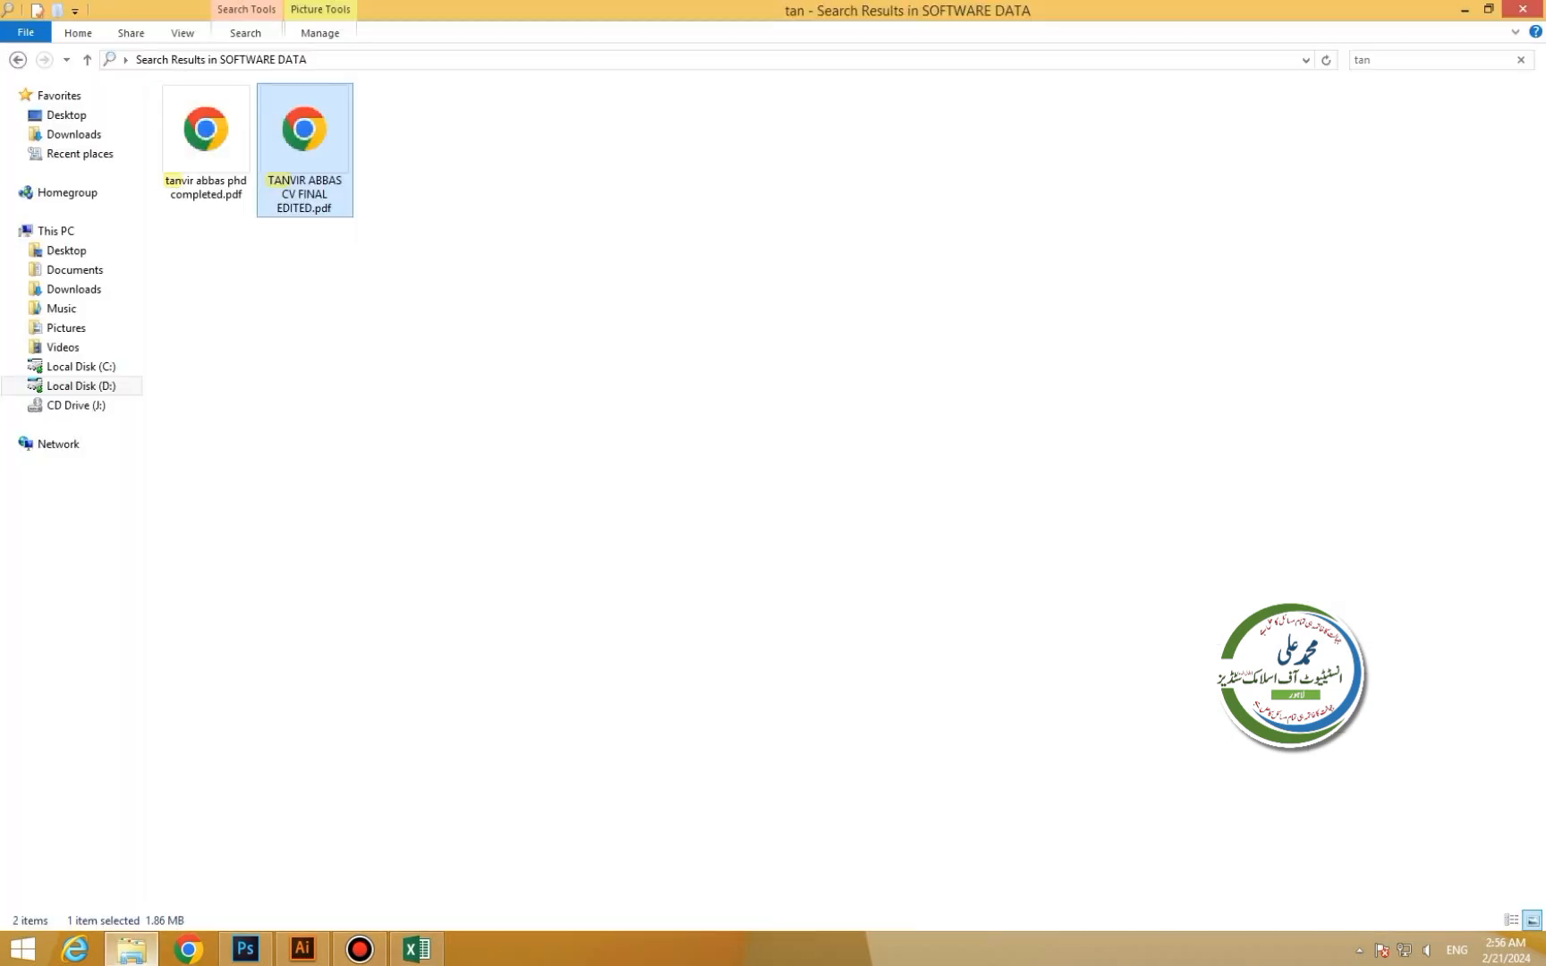
In Notepad, add an Email line with an e-mail address to New Text Document.txt and save it.
left_click(75, 269)
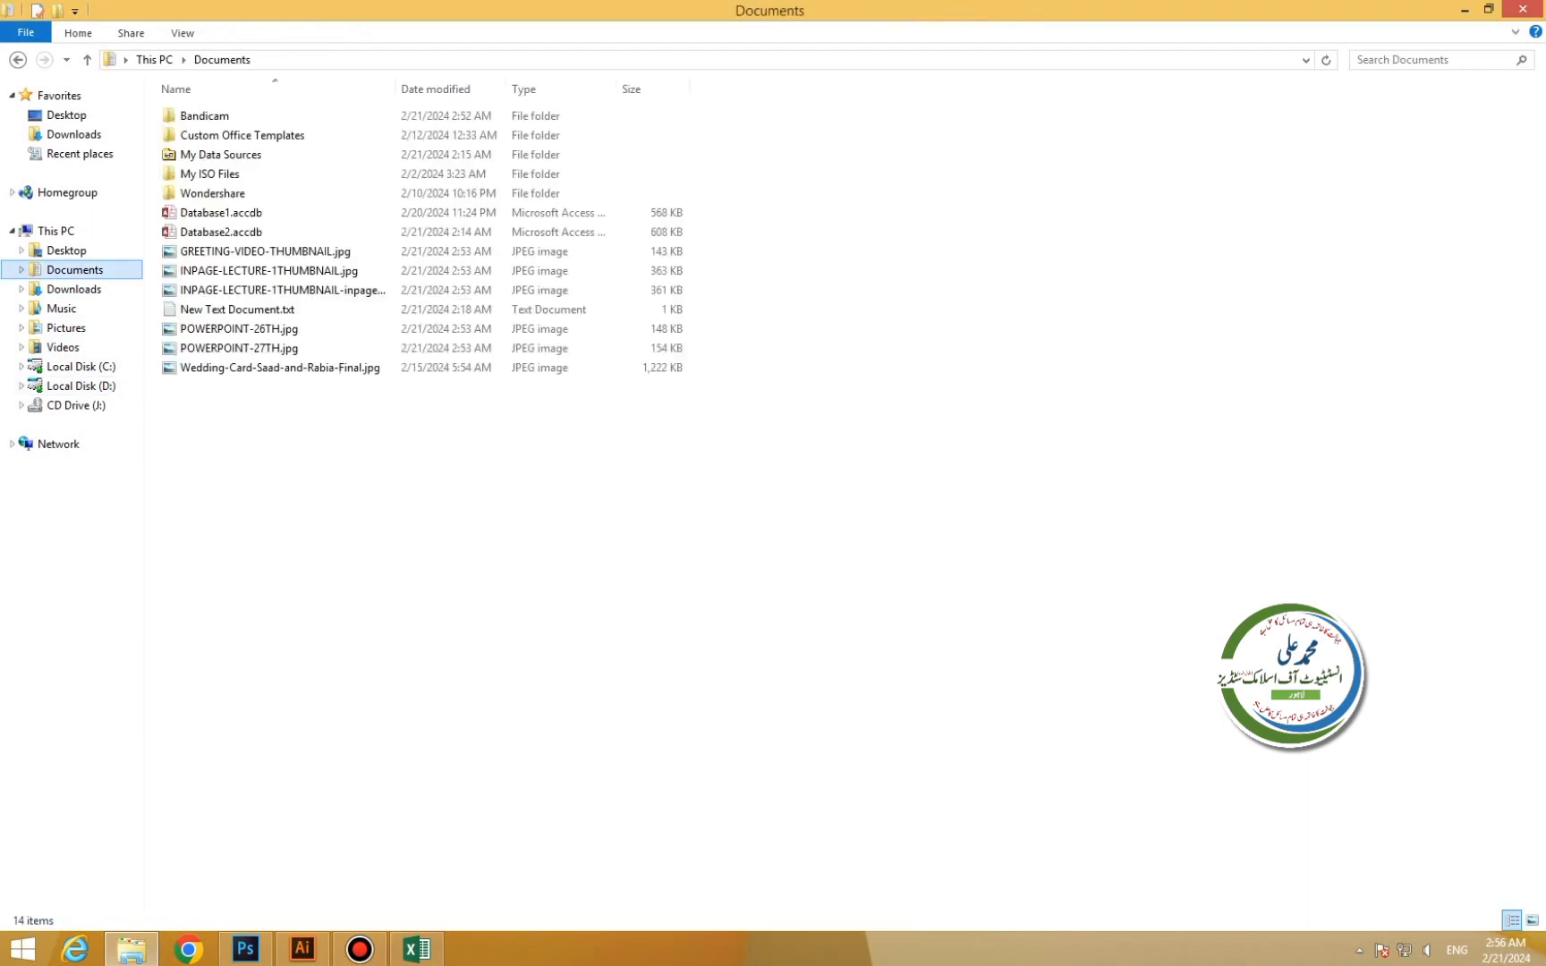
double_click(224, 310)
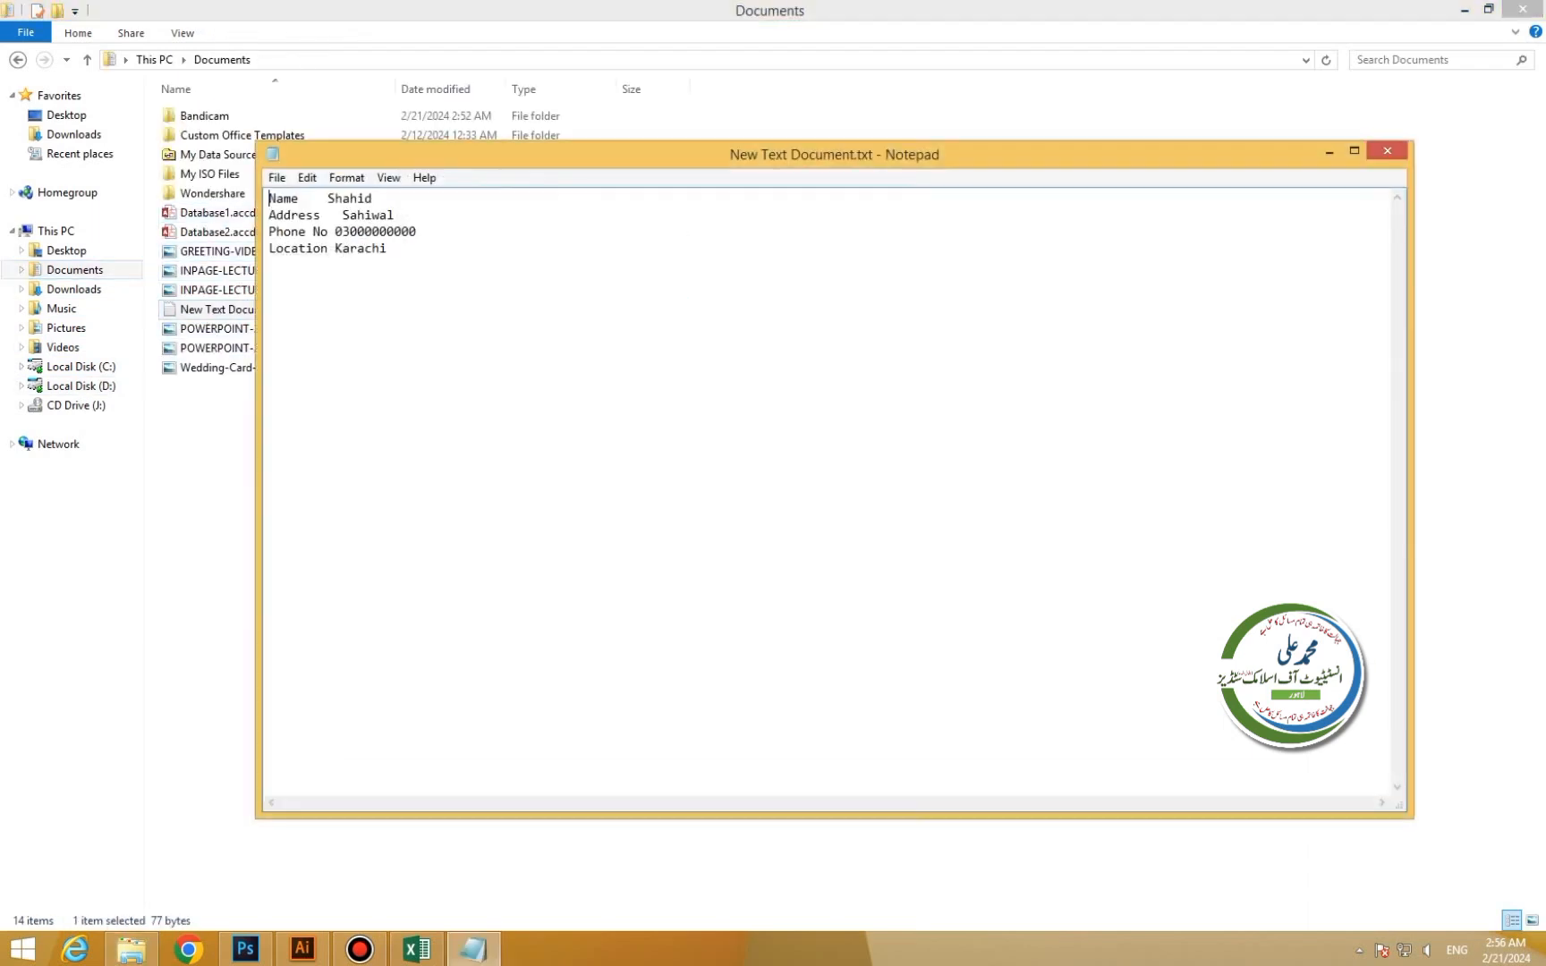
key("super+Up")
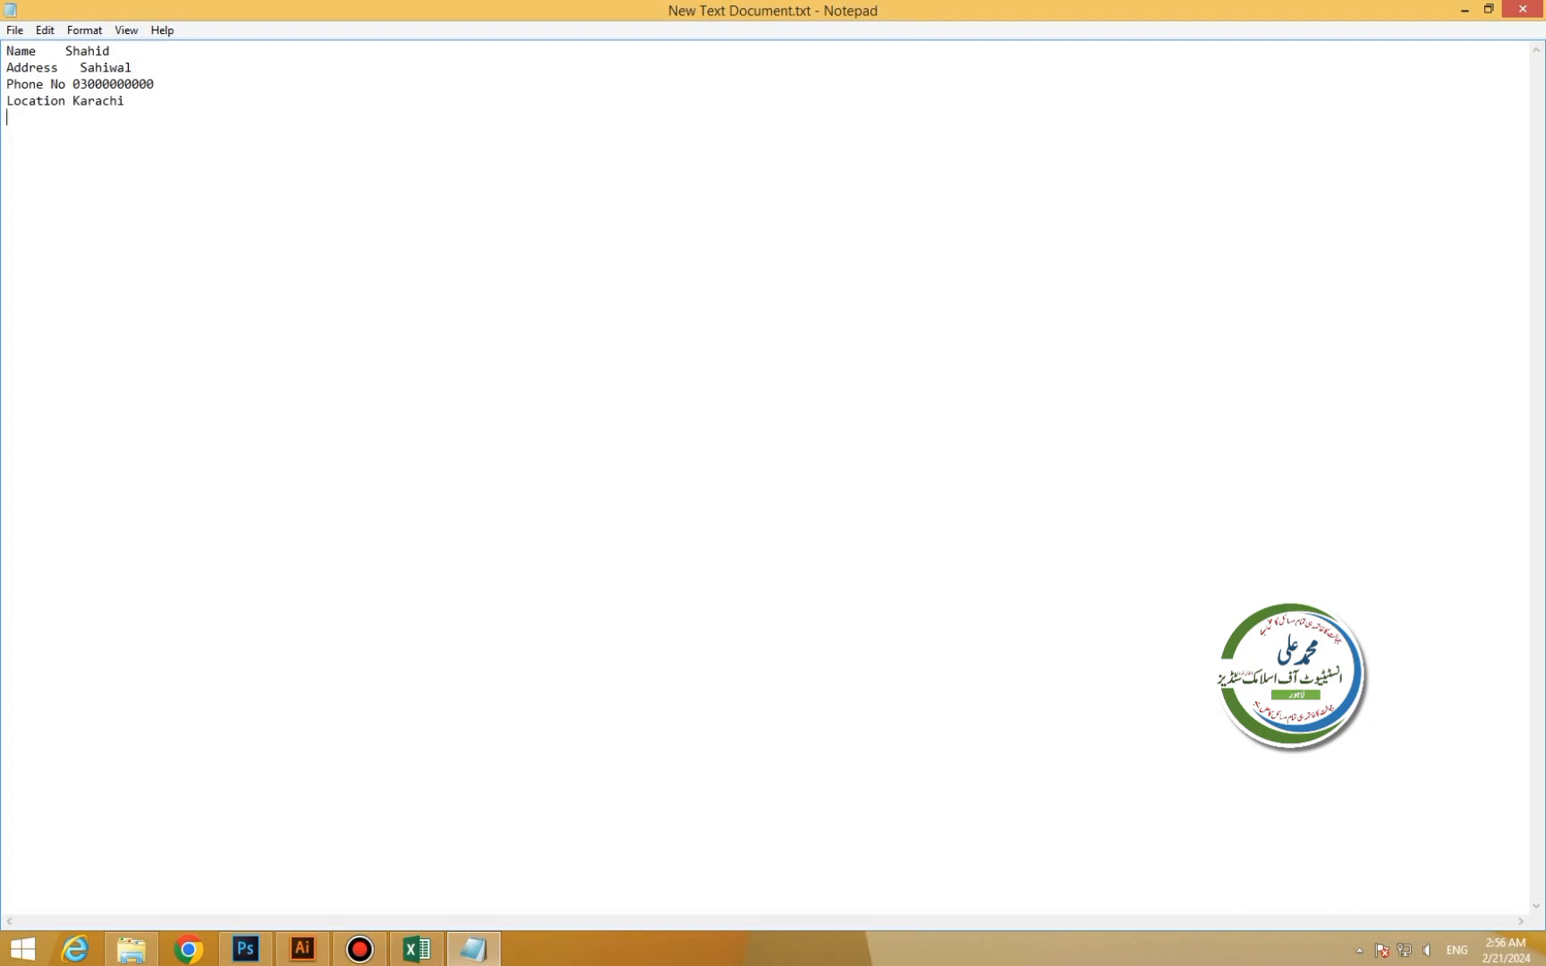
key("alt+F4")
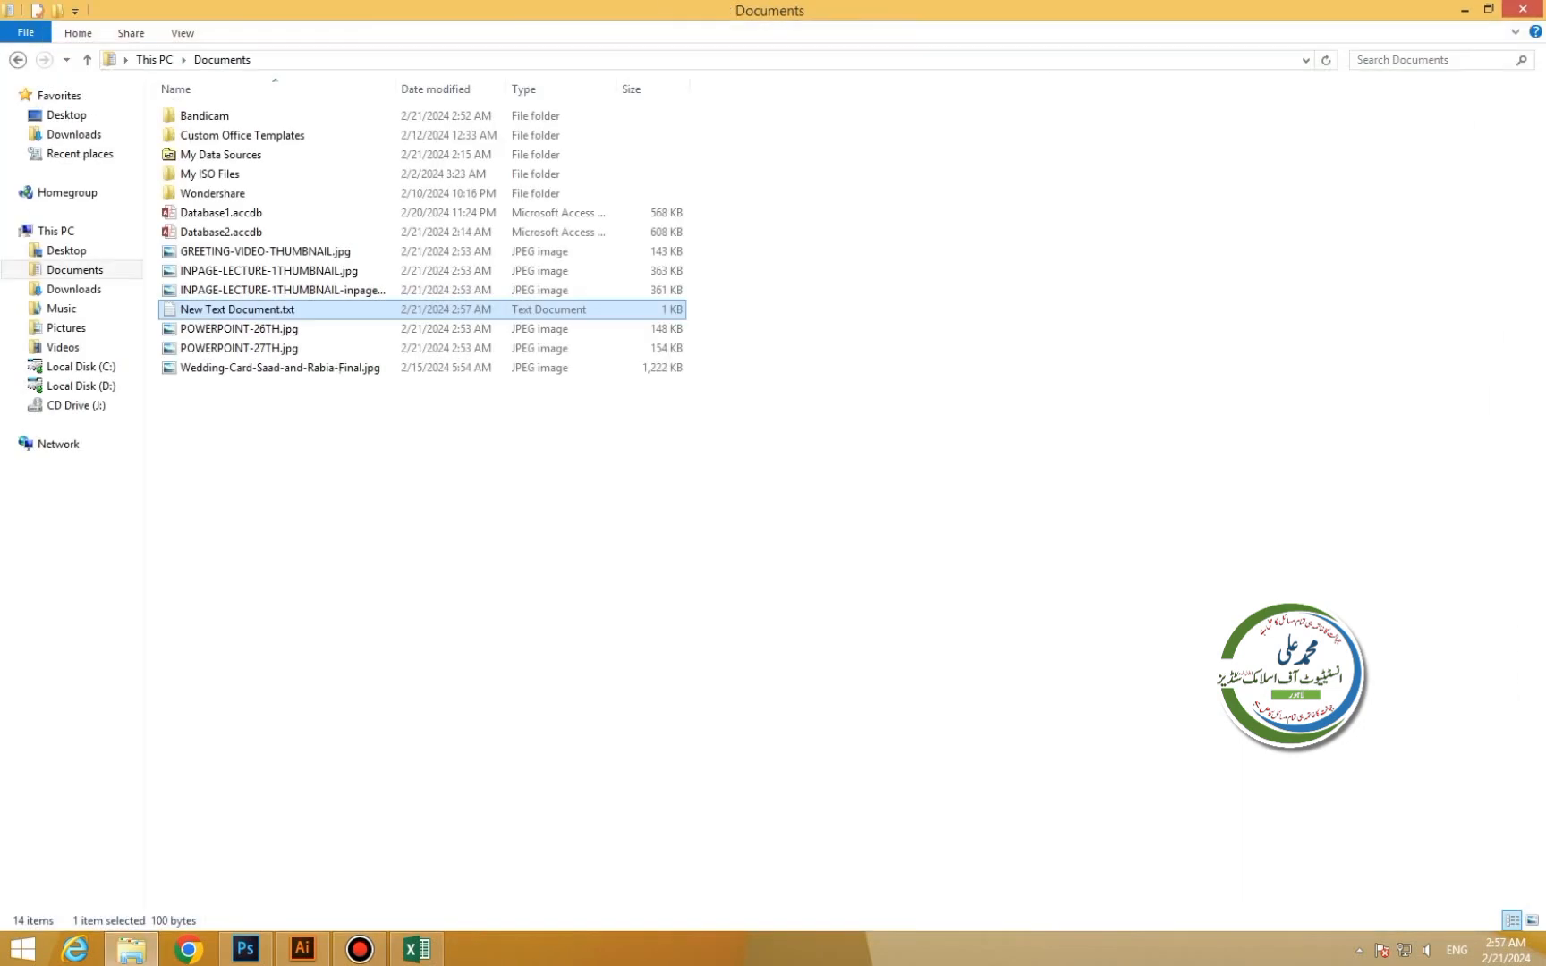
left_click(417, 949)
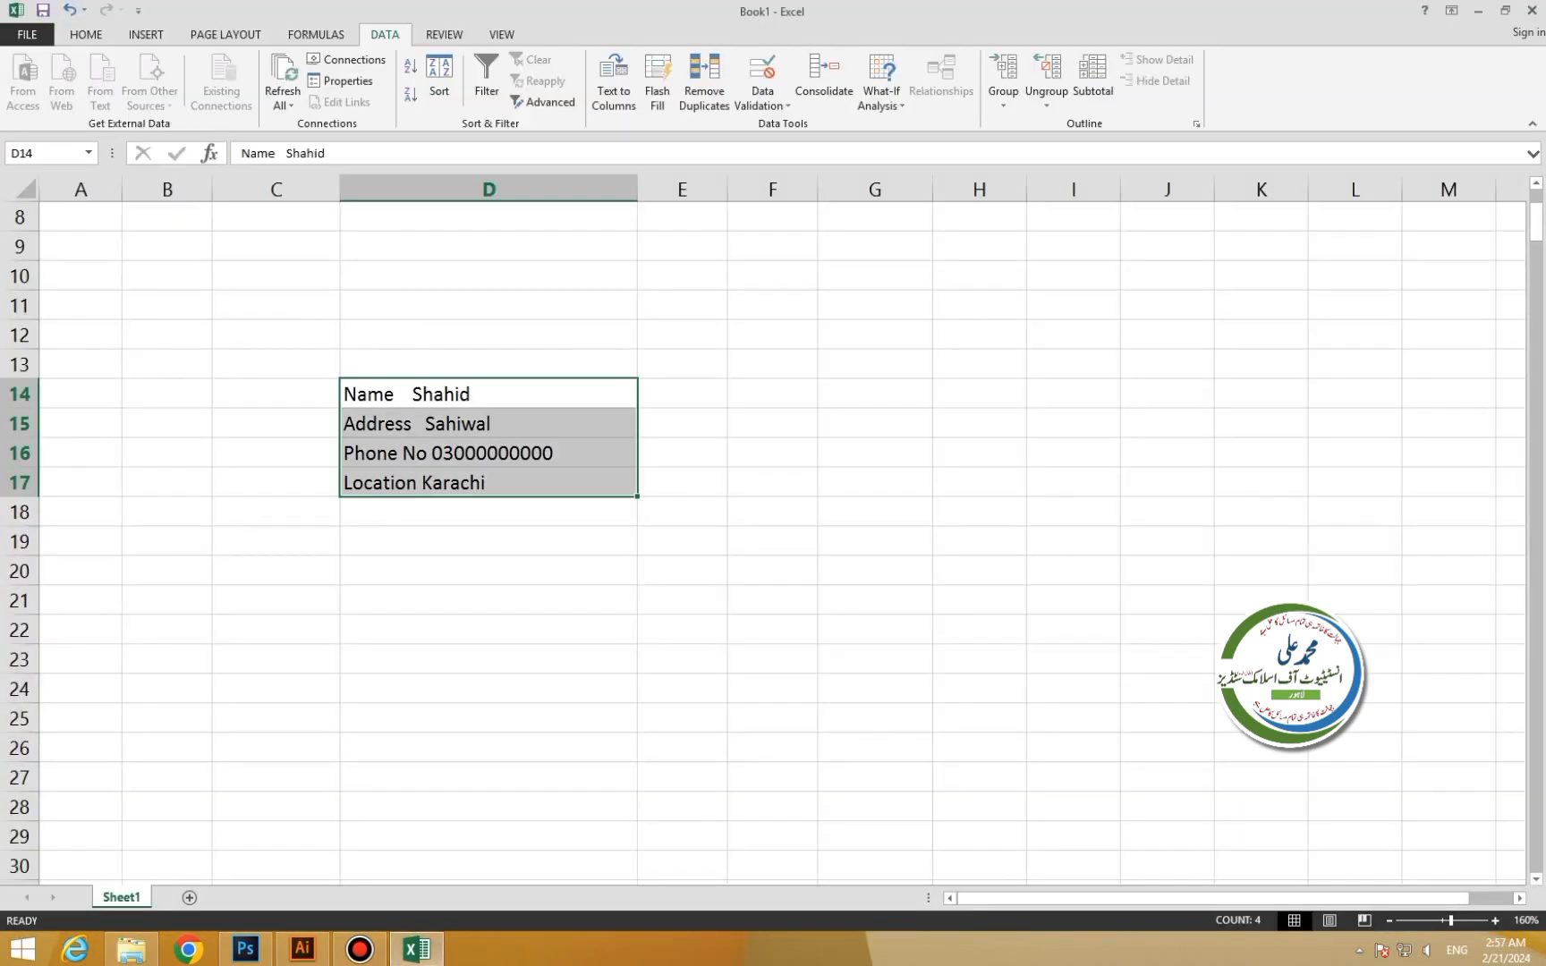
For range D14:D17, turn off the file-name prompt and refresh every 60 minutes.
left_click(489, 395)
left_click(488, 424)
left_click_drag(489, 394, 488, 511)
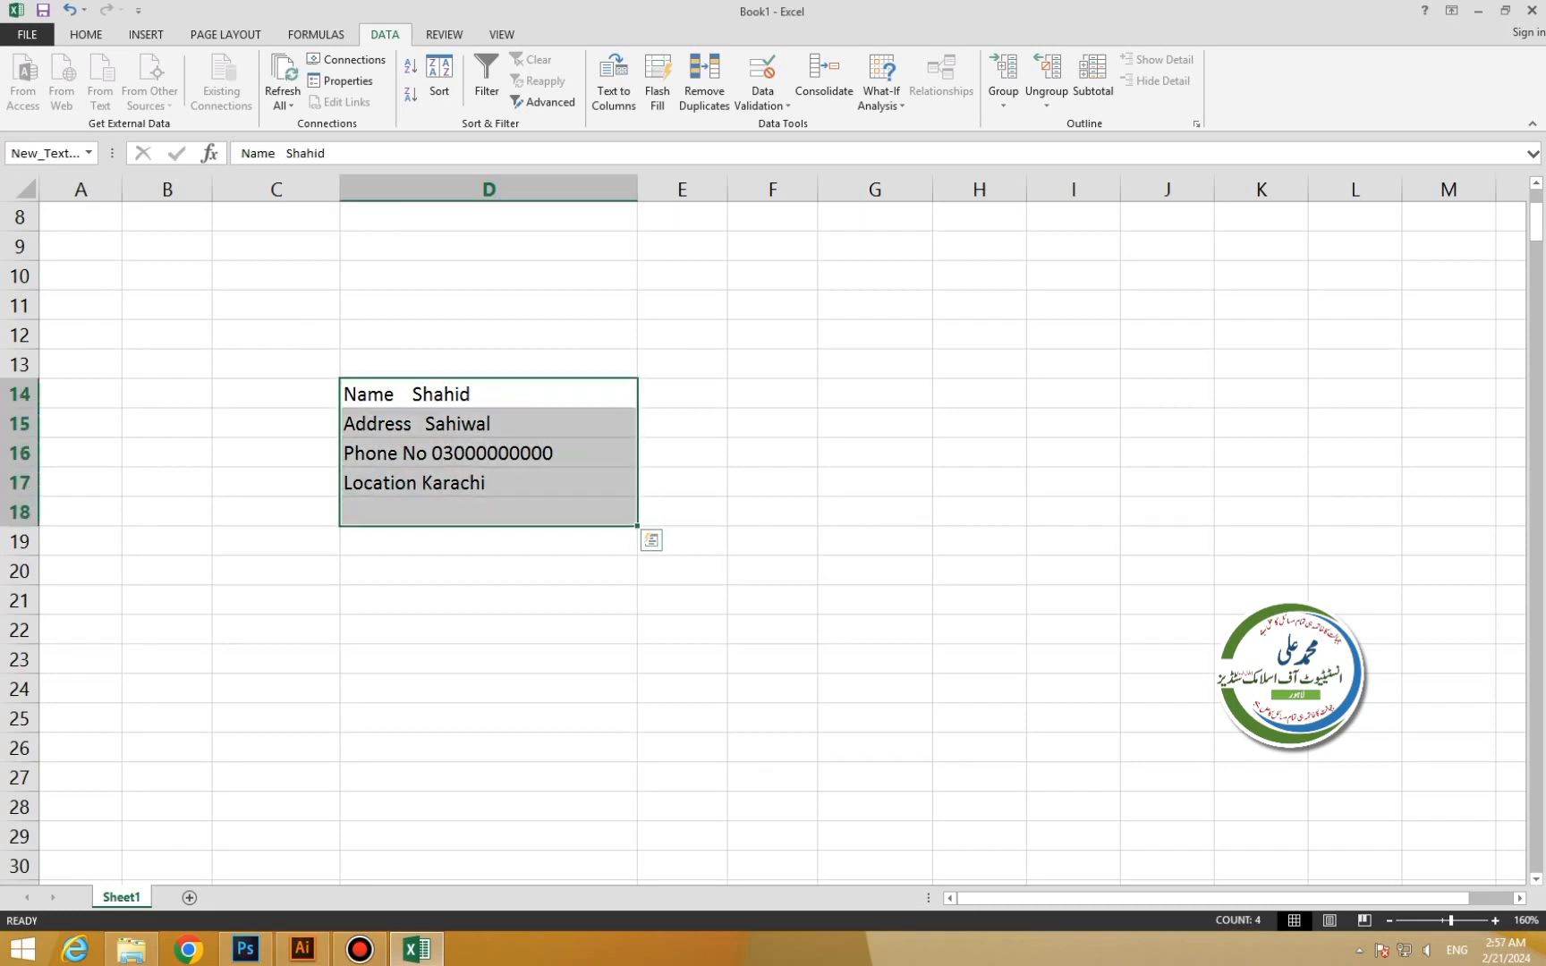
left_click_drag(488, 395, 489, 484)
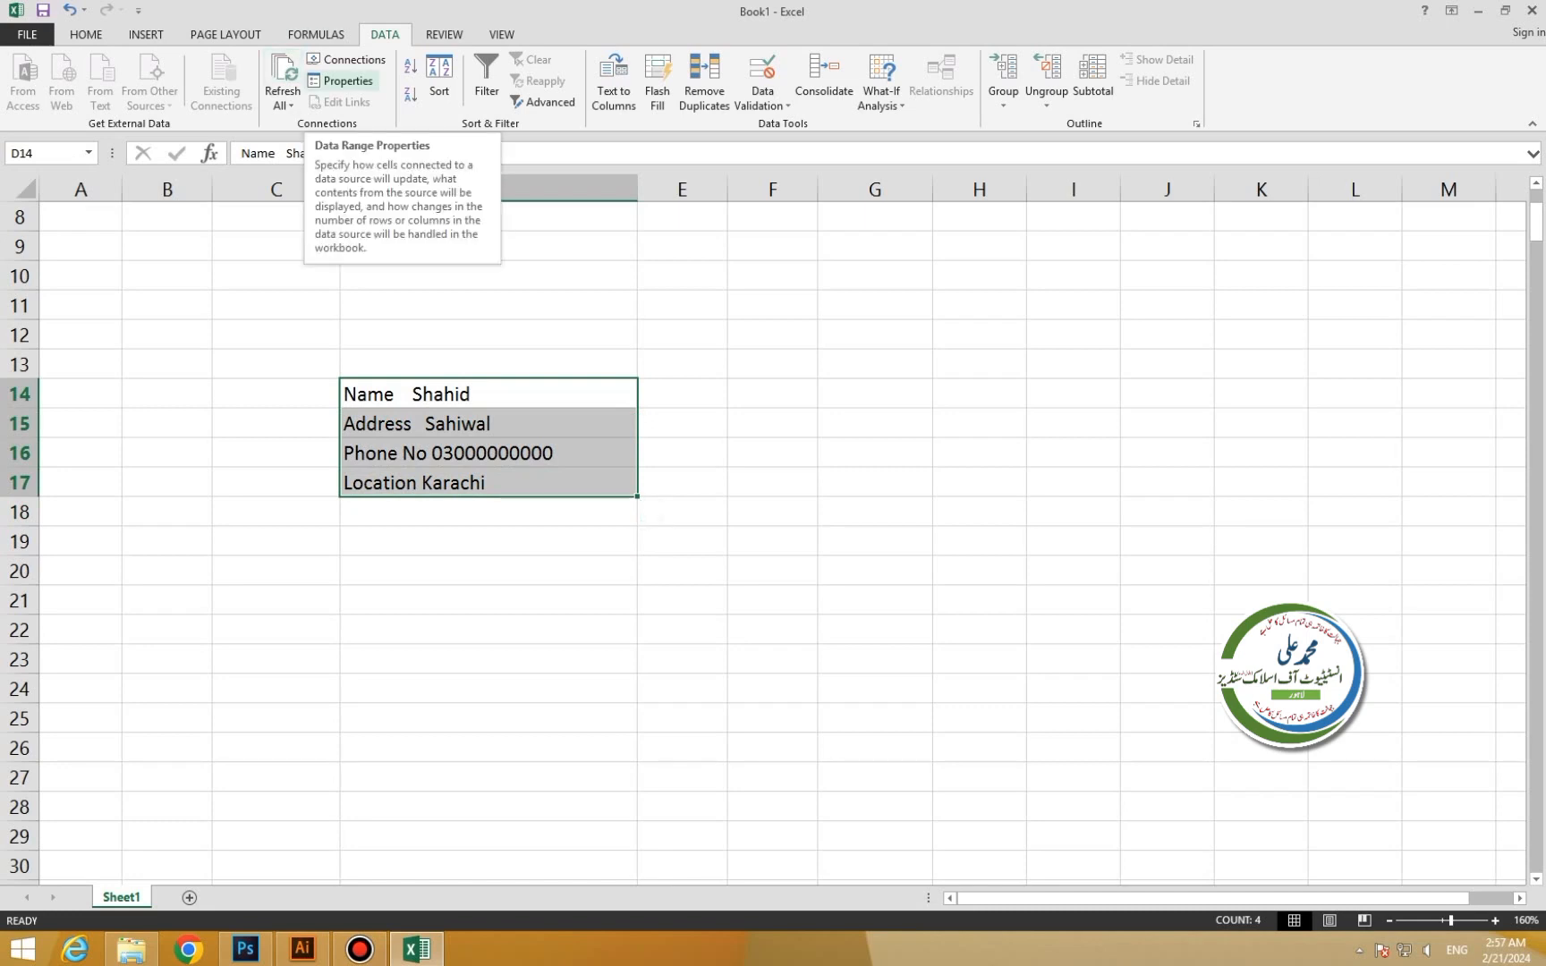
left_click(344, 80)
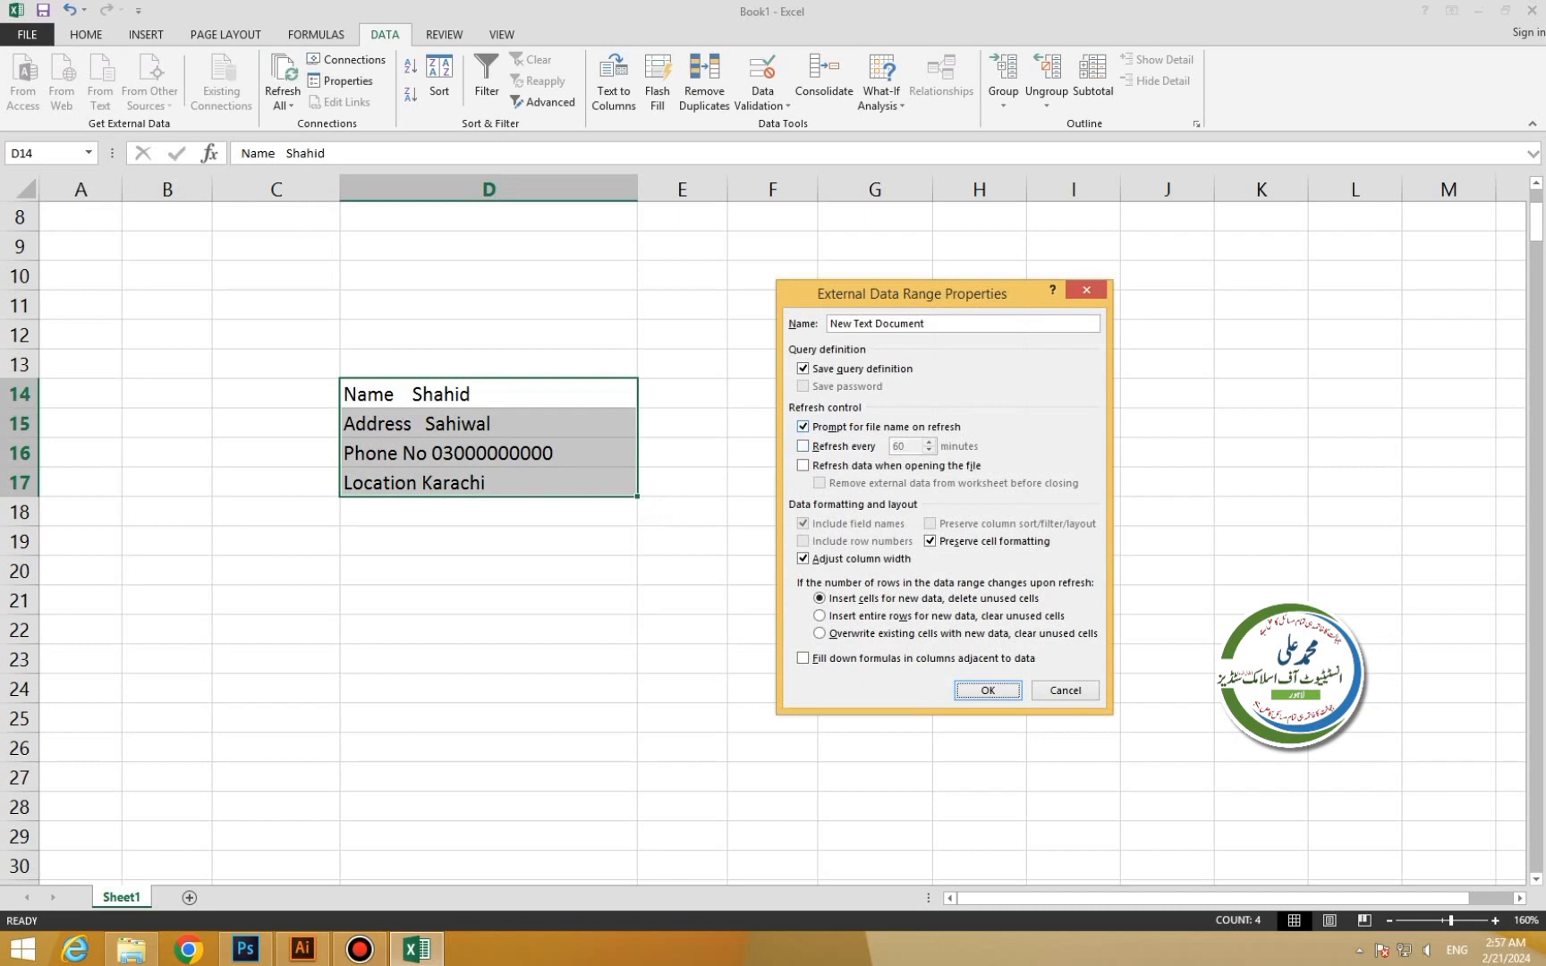
left_click(804, 427)
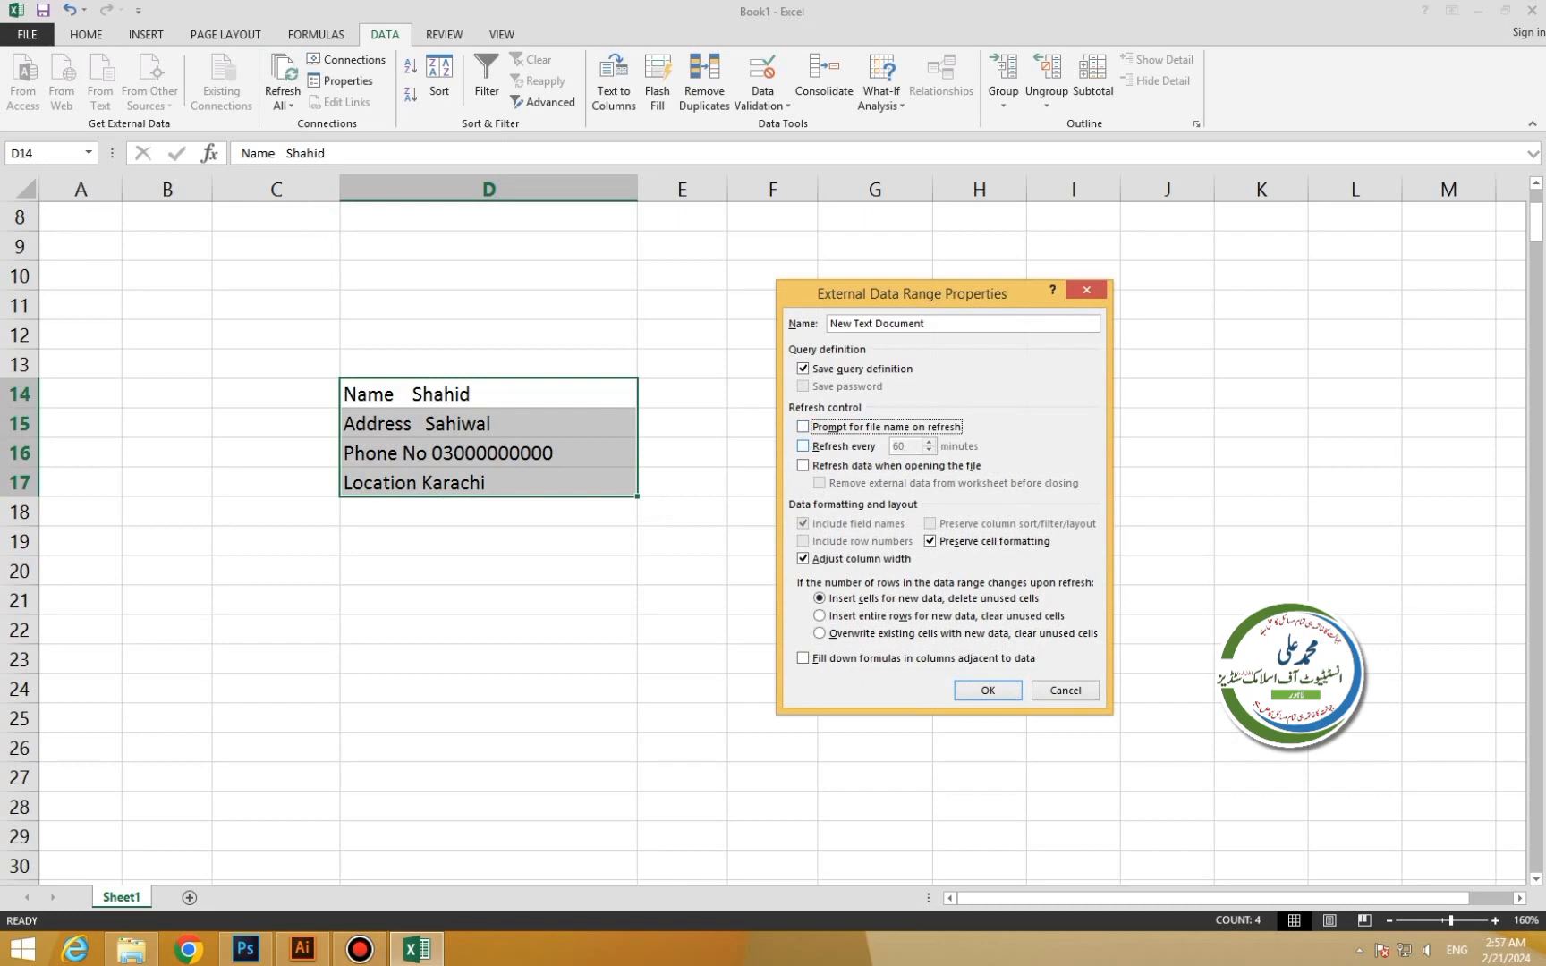
left_click(804, 447)
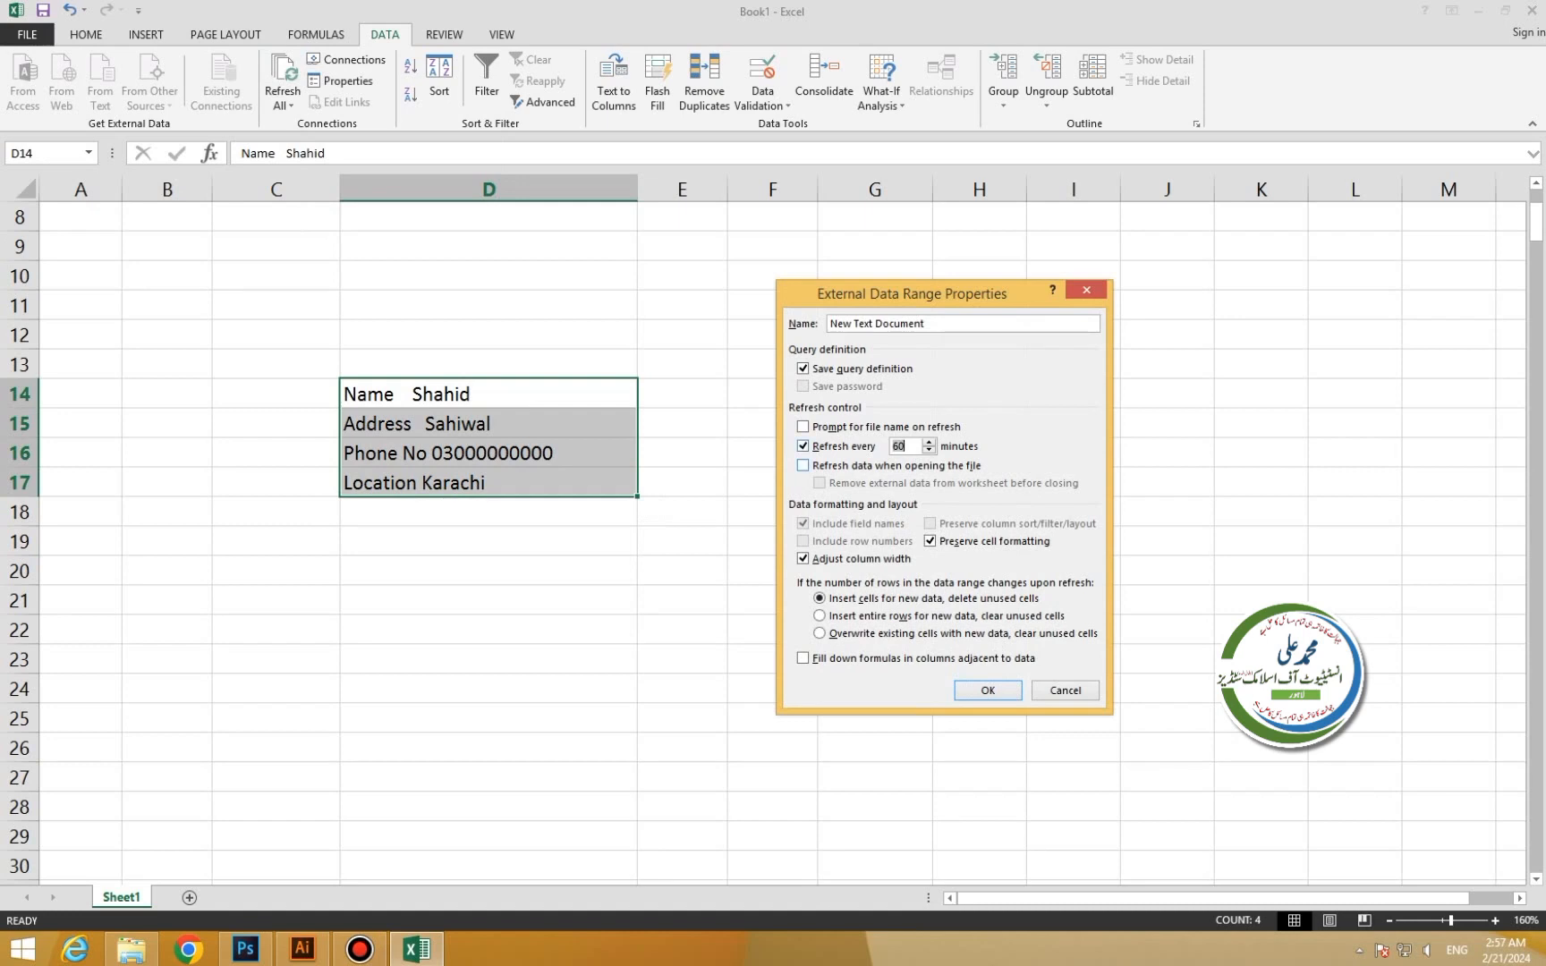
left_click(802, 465)
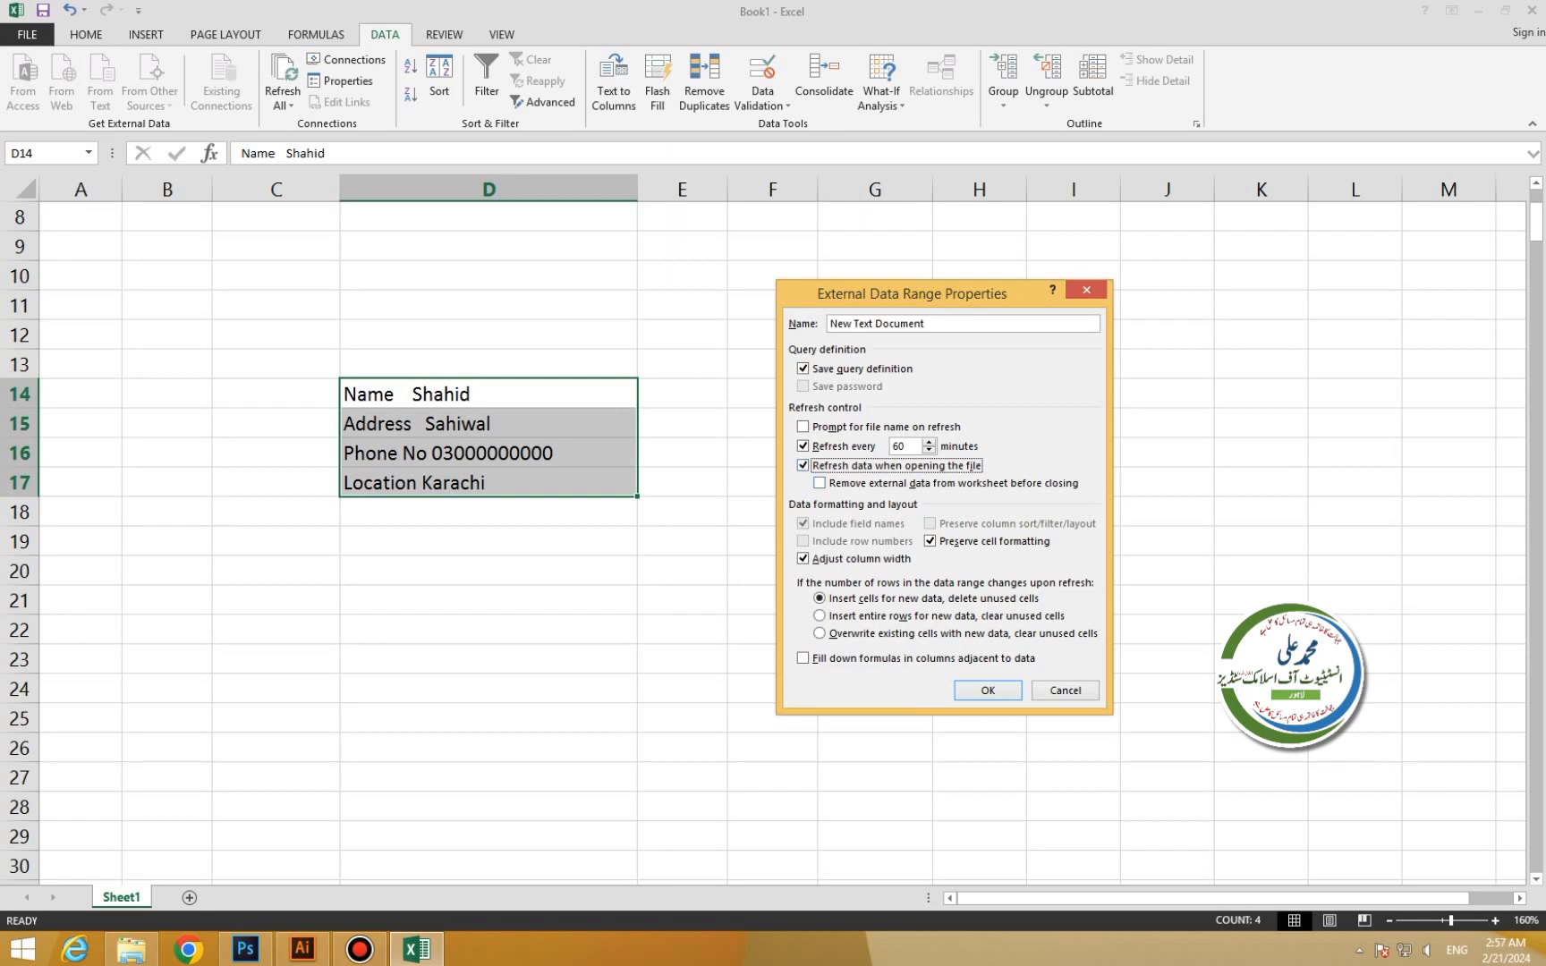
left_click(803, 465)
left_click(802, 445)
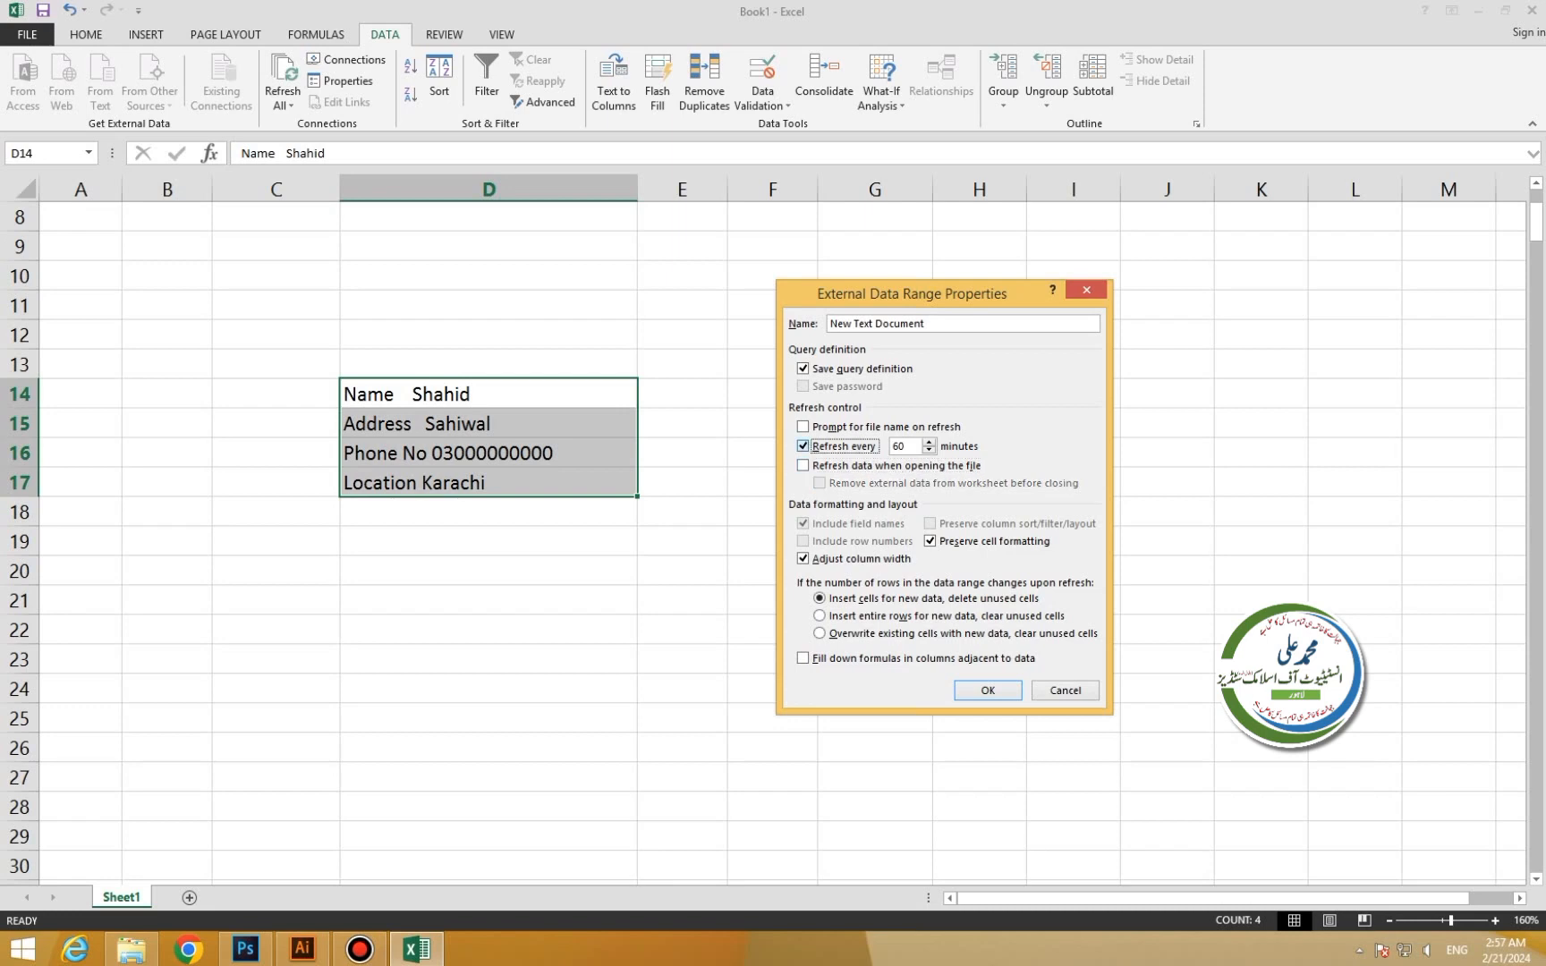
key("Return")
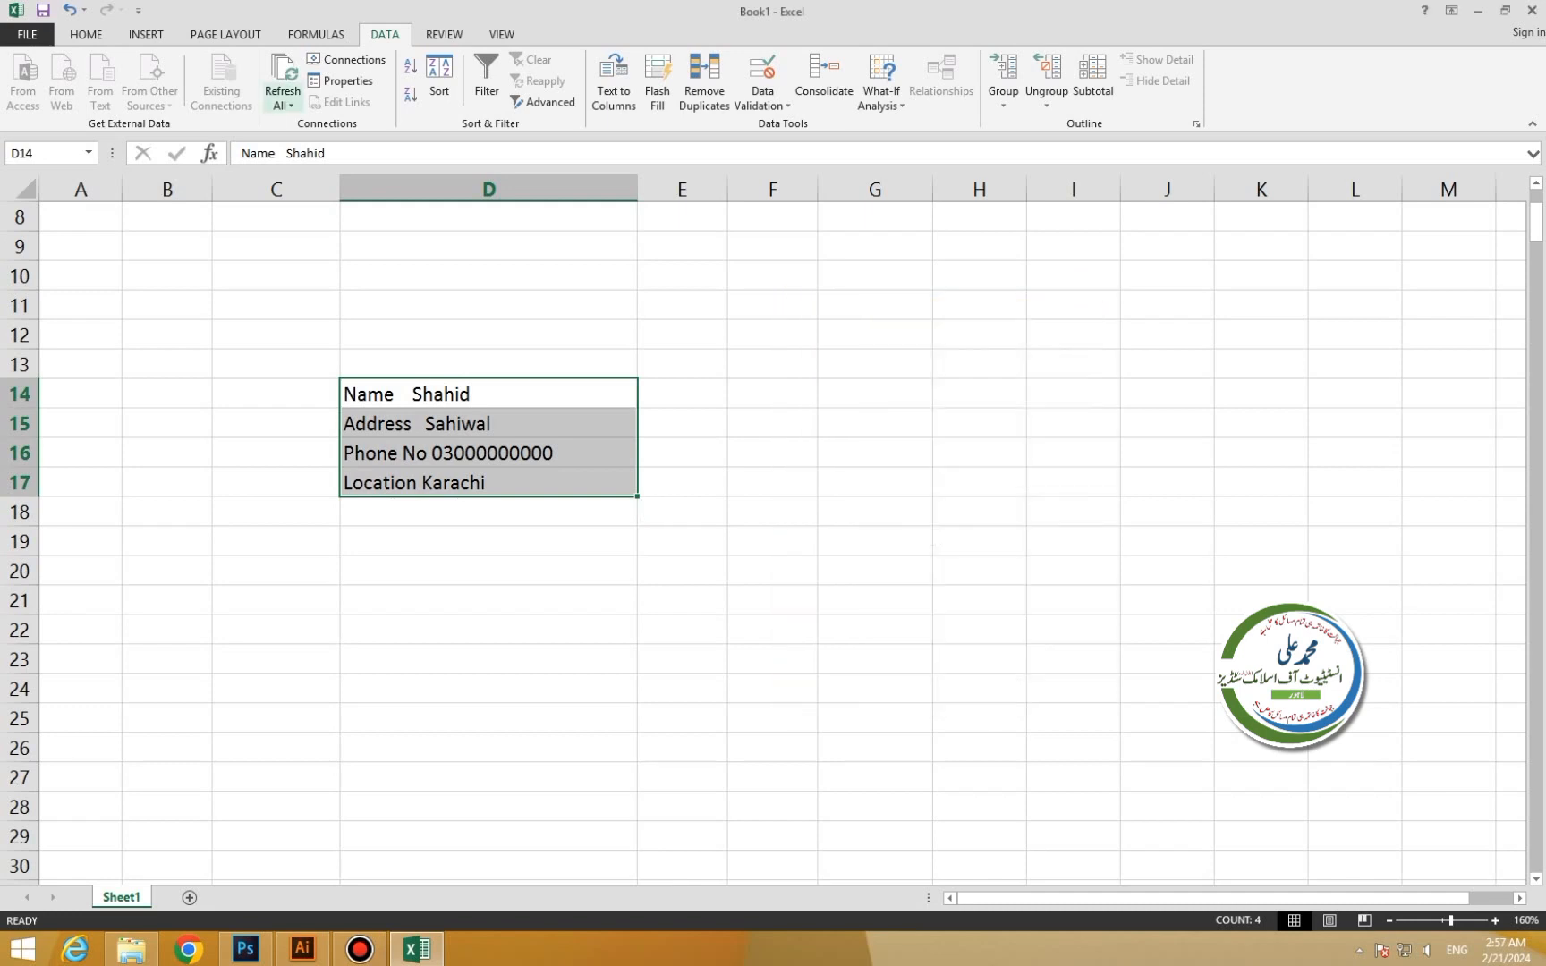
Refresh All so the import picks up the new Email line, then widen column D.
left_click(282, 89)
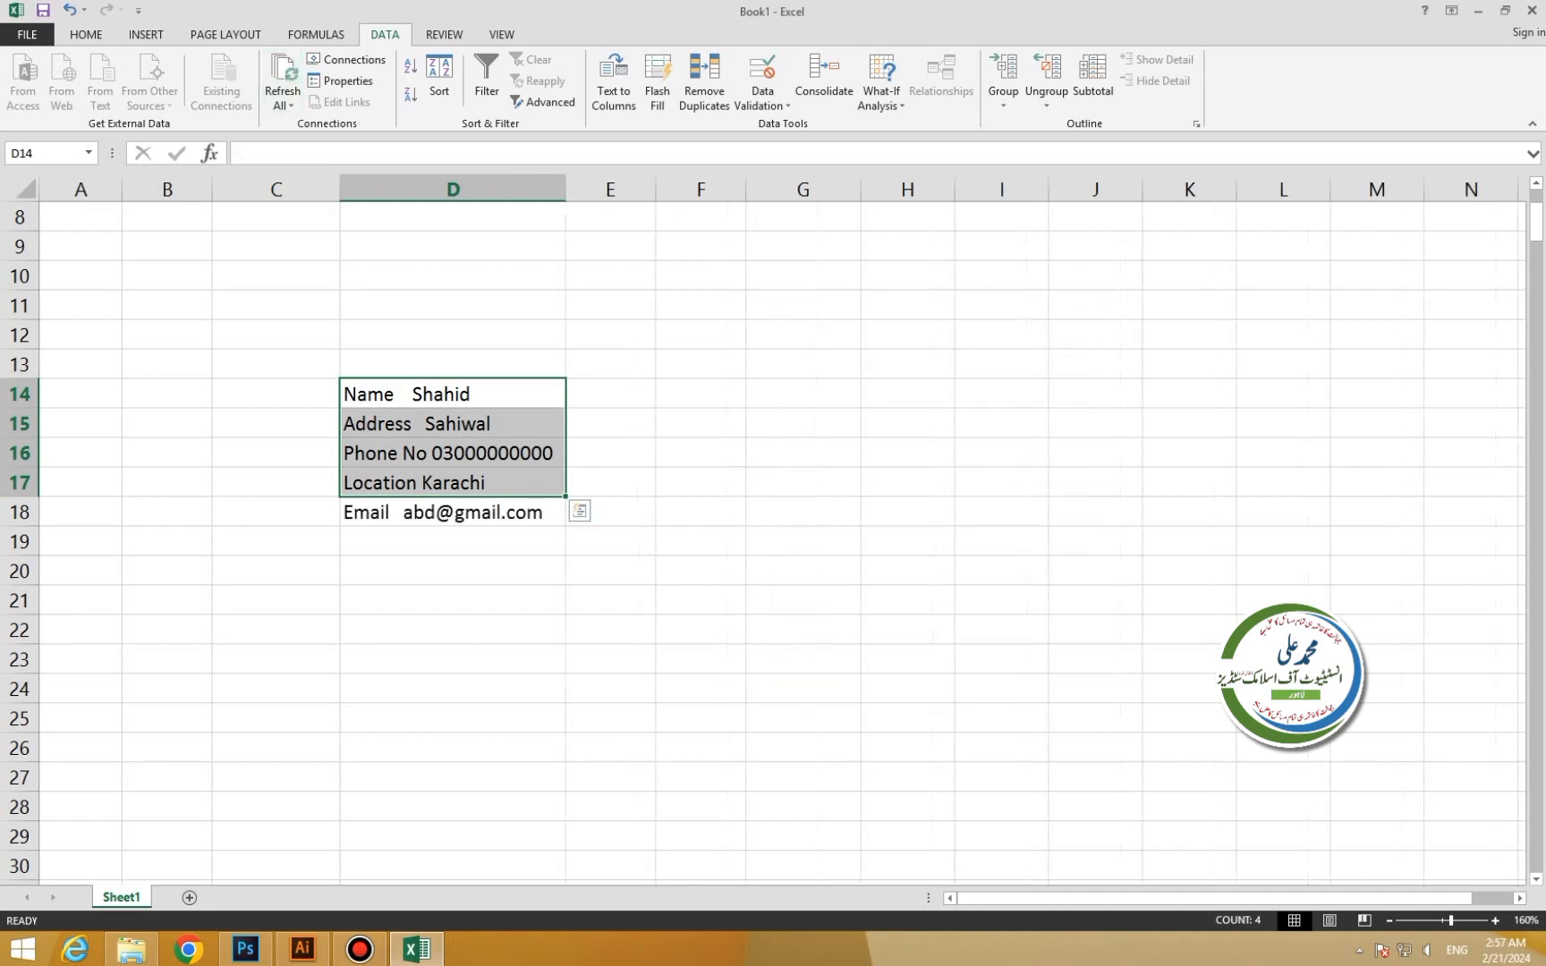
left_click(453, 424)
left_click(453, 394)
left_click_drag(453, 394, 453, 512)
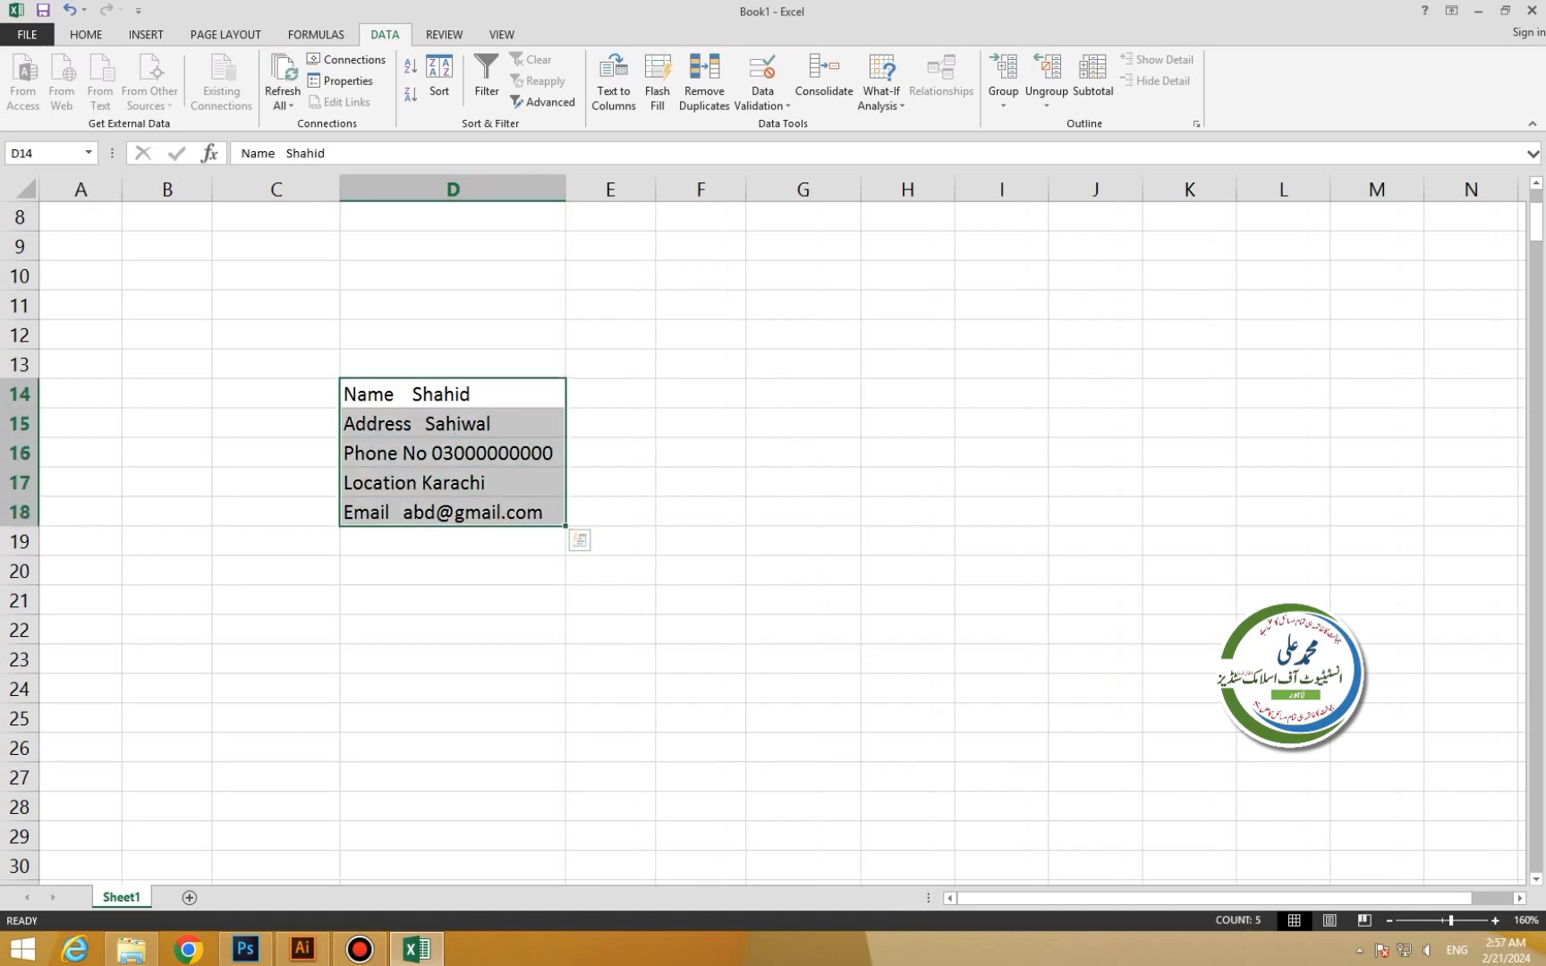
left_click_drag(565, 189, 585, 189)
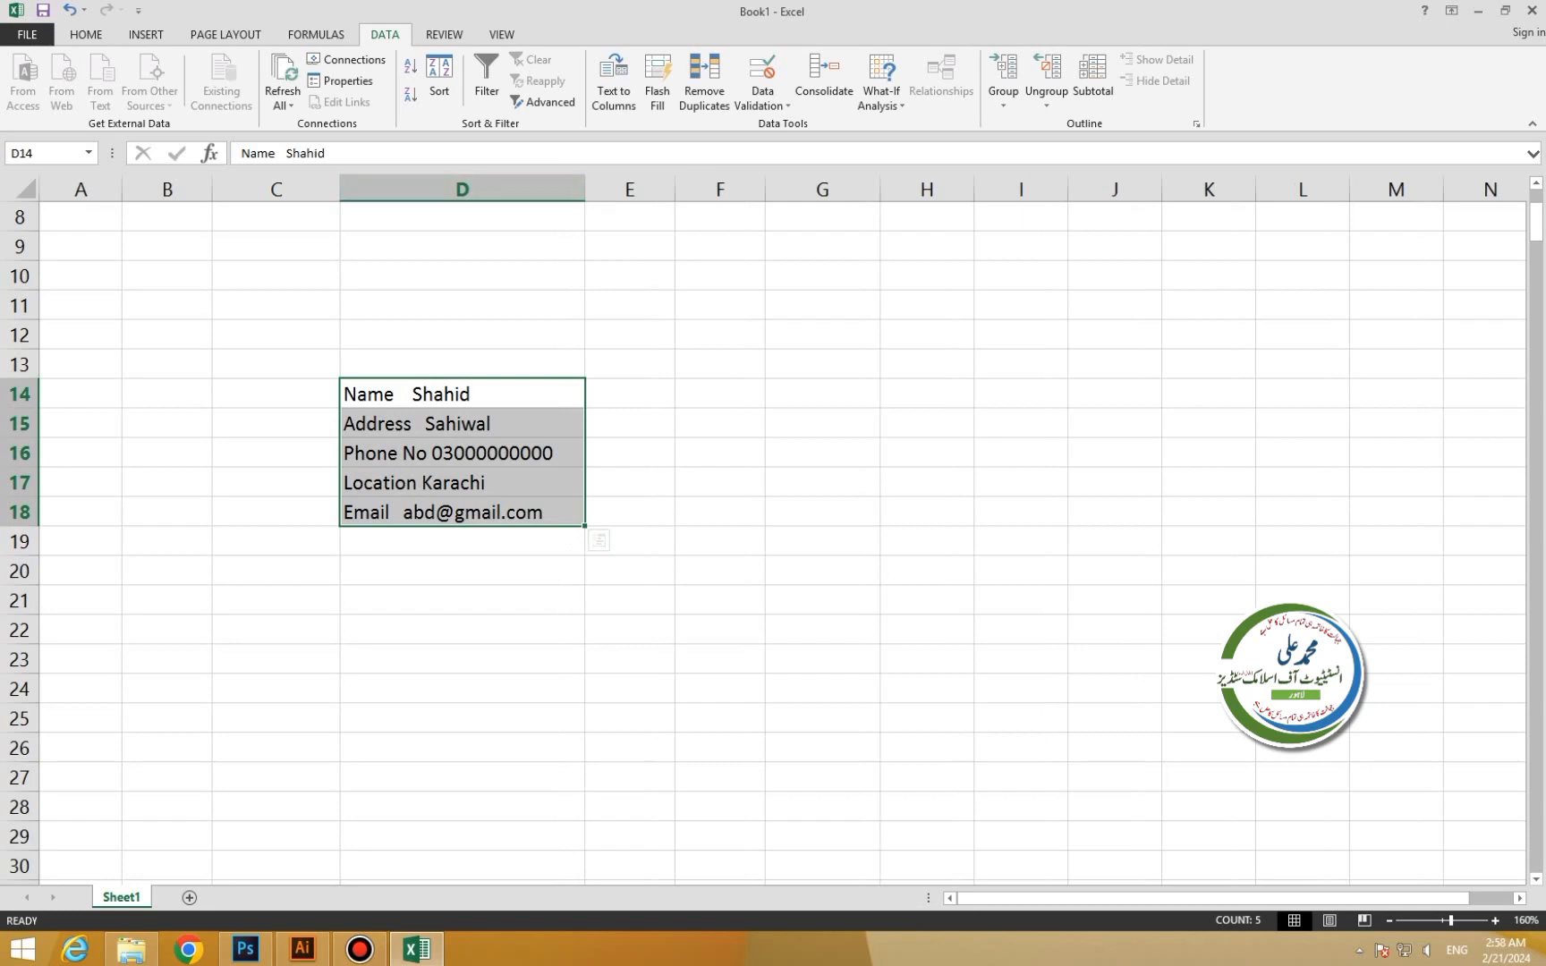
Clear the five refreshed contact lines in D14:D18.
left_click_drag(463, 306, 463, 336)
left_click_drag(463, 395, 462, 571)
left_click(462, 365)
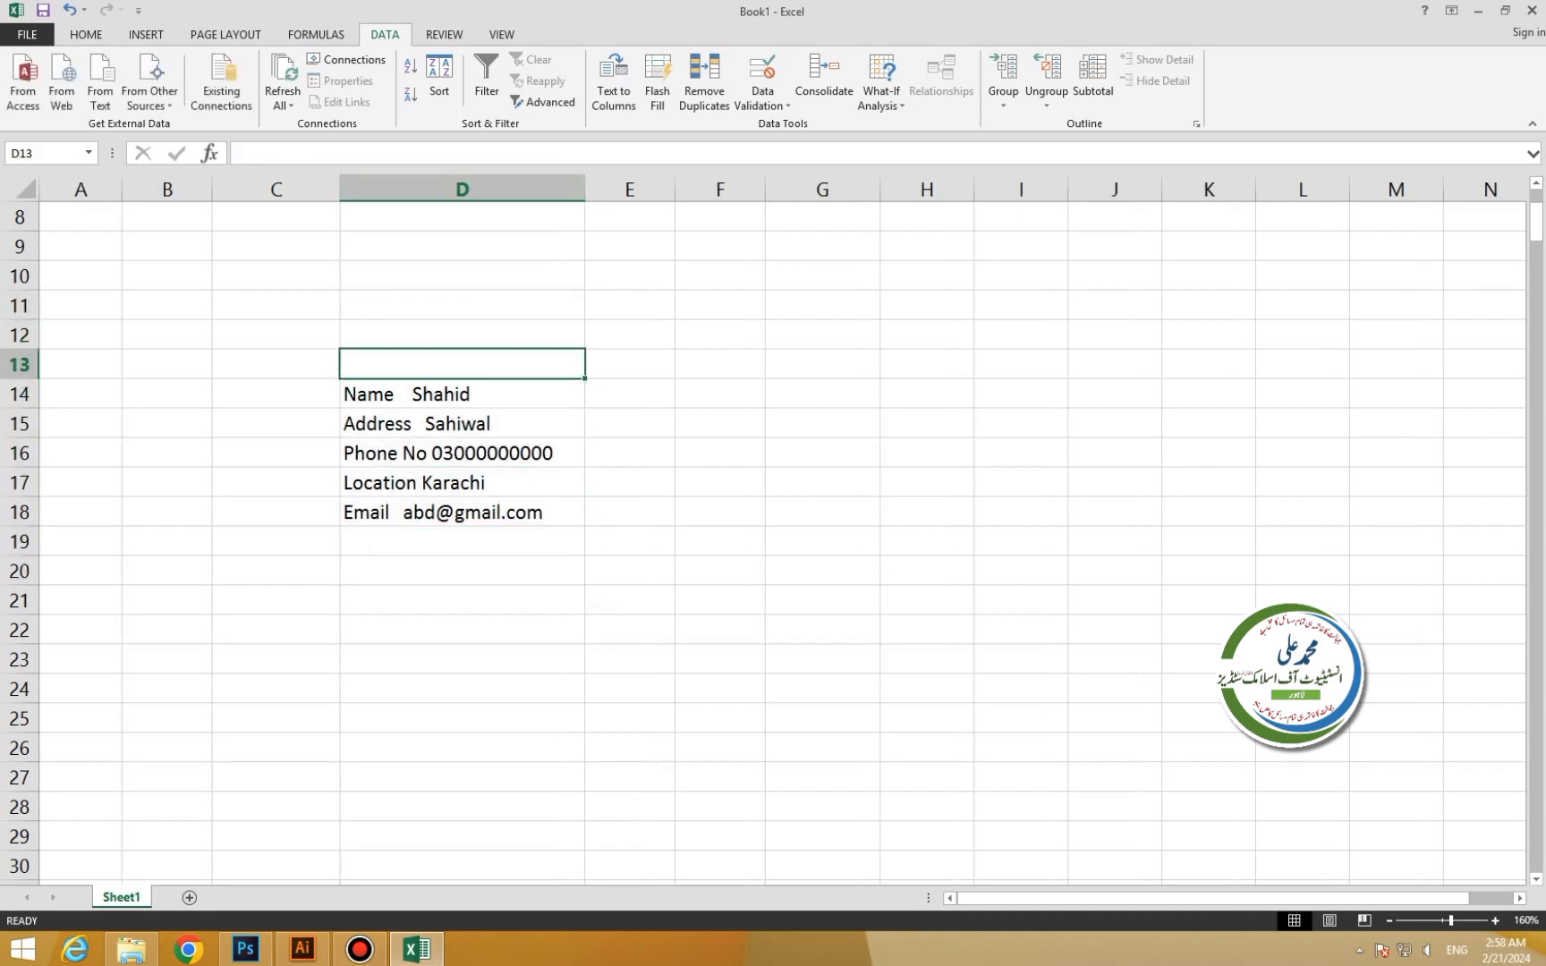
left_click_drag(462, 395, 462, 513)
key("ctrl+c")
key("Delete")
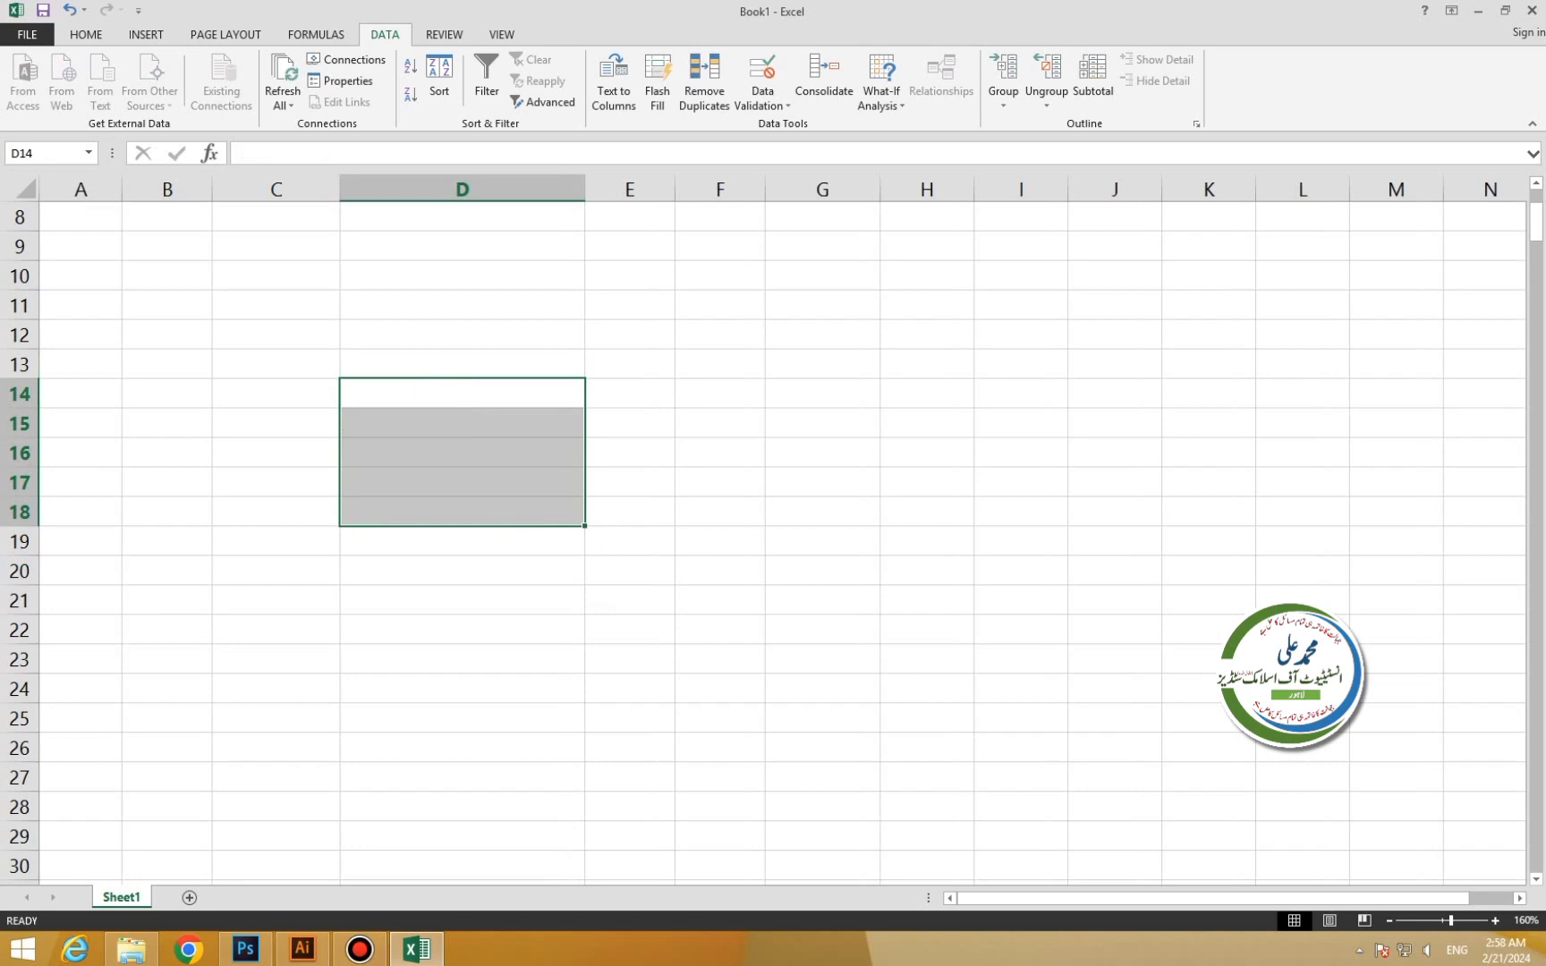
left_click(276, 276)
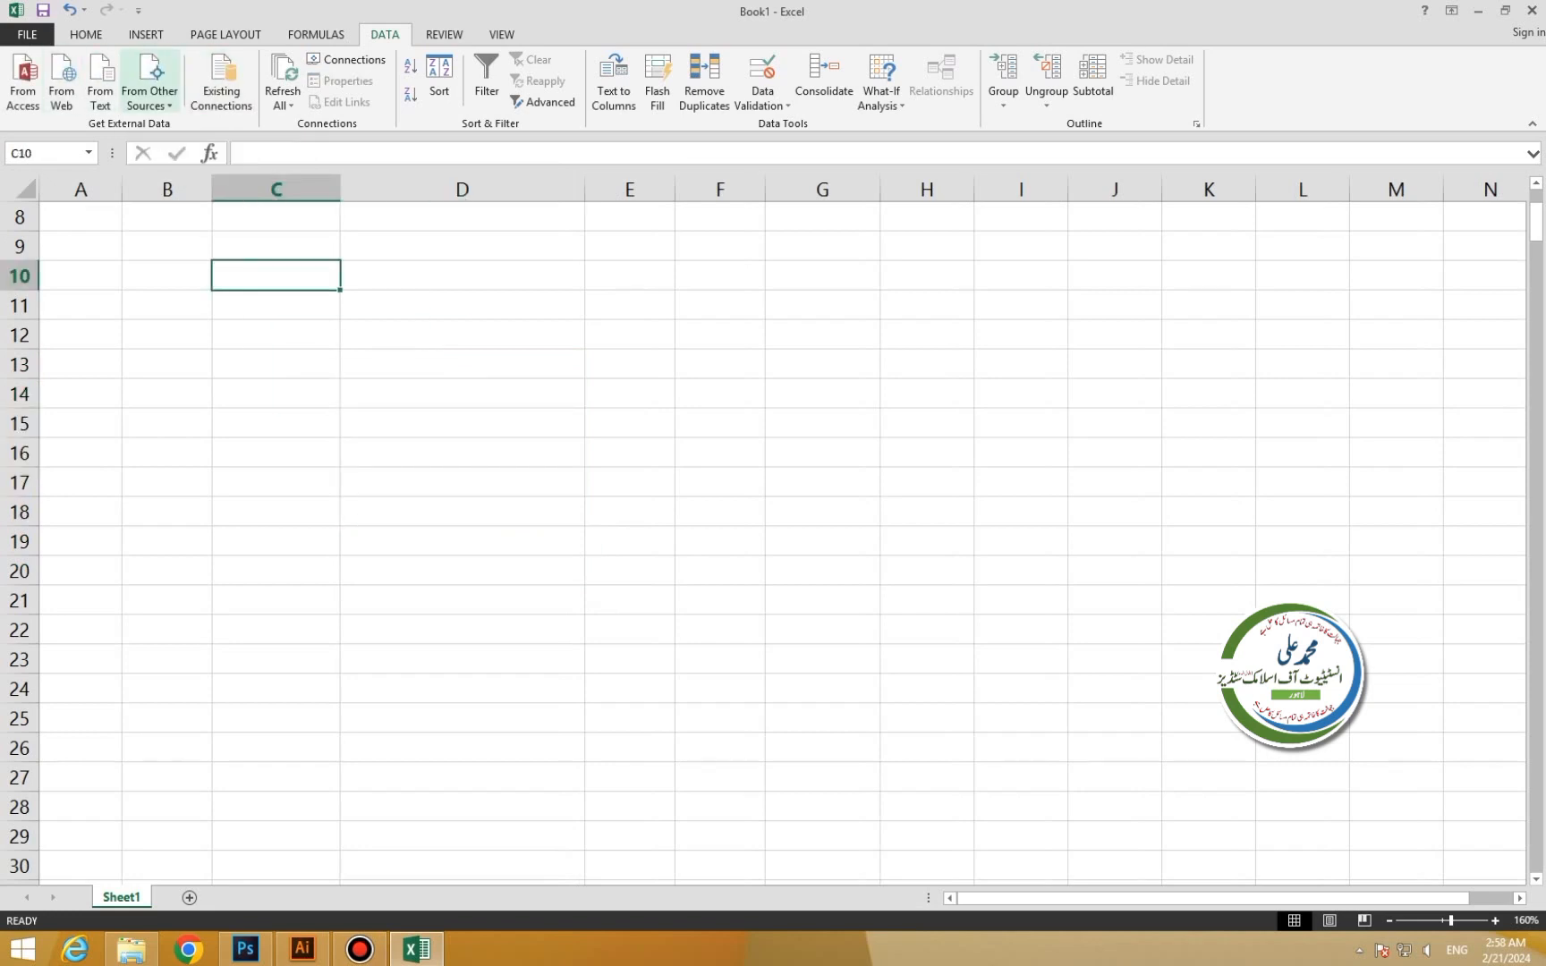
left_click(151, 85)
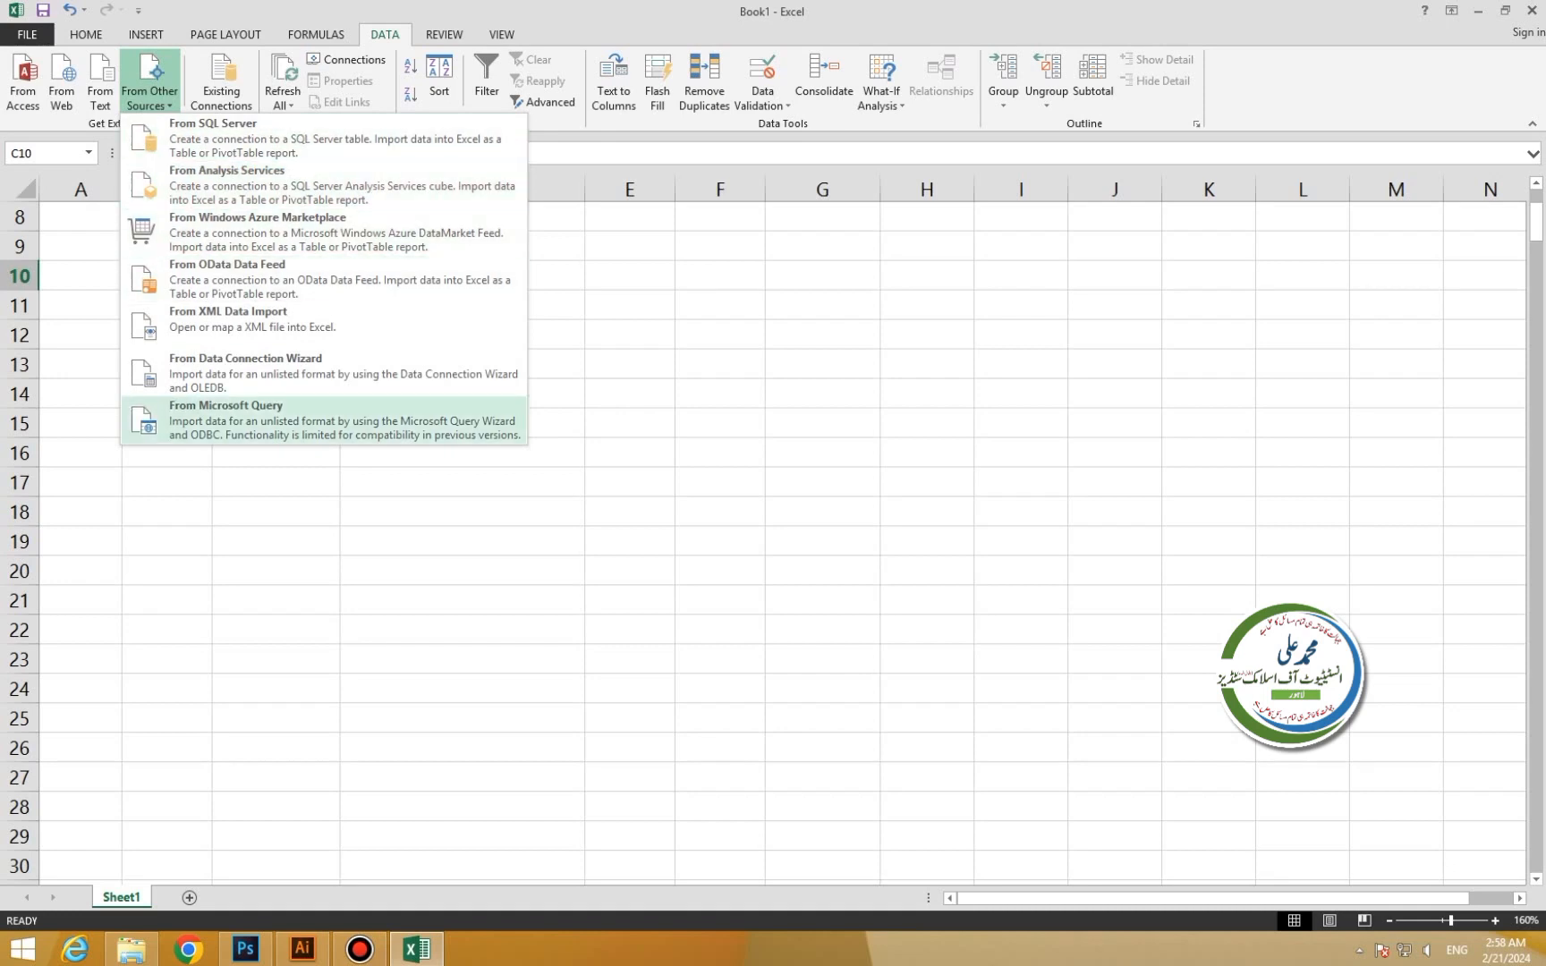
left_click(221, 82)
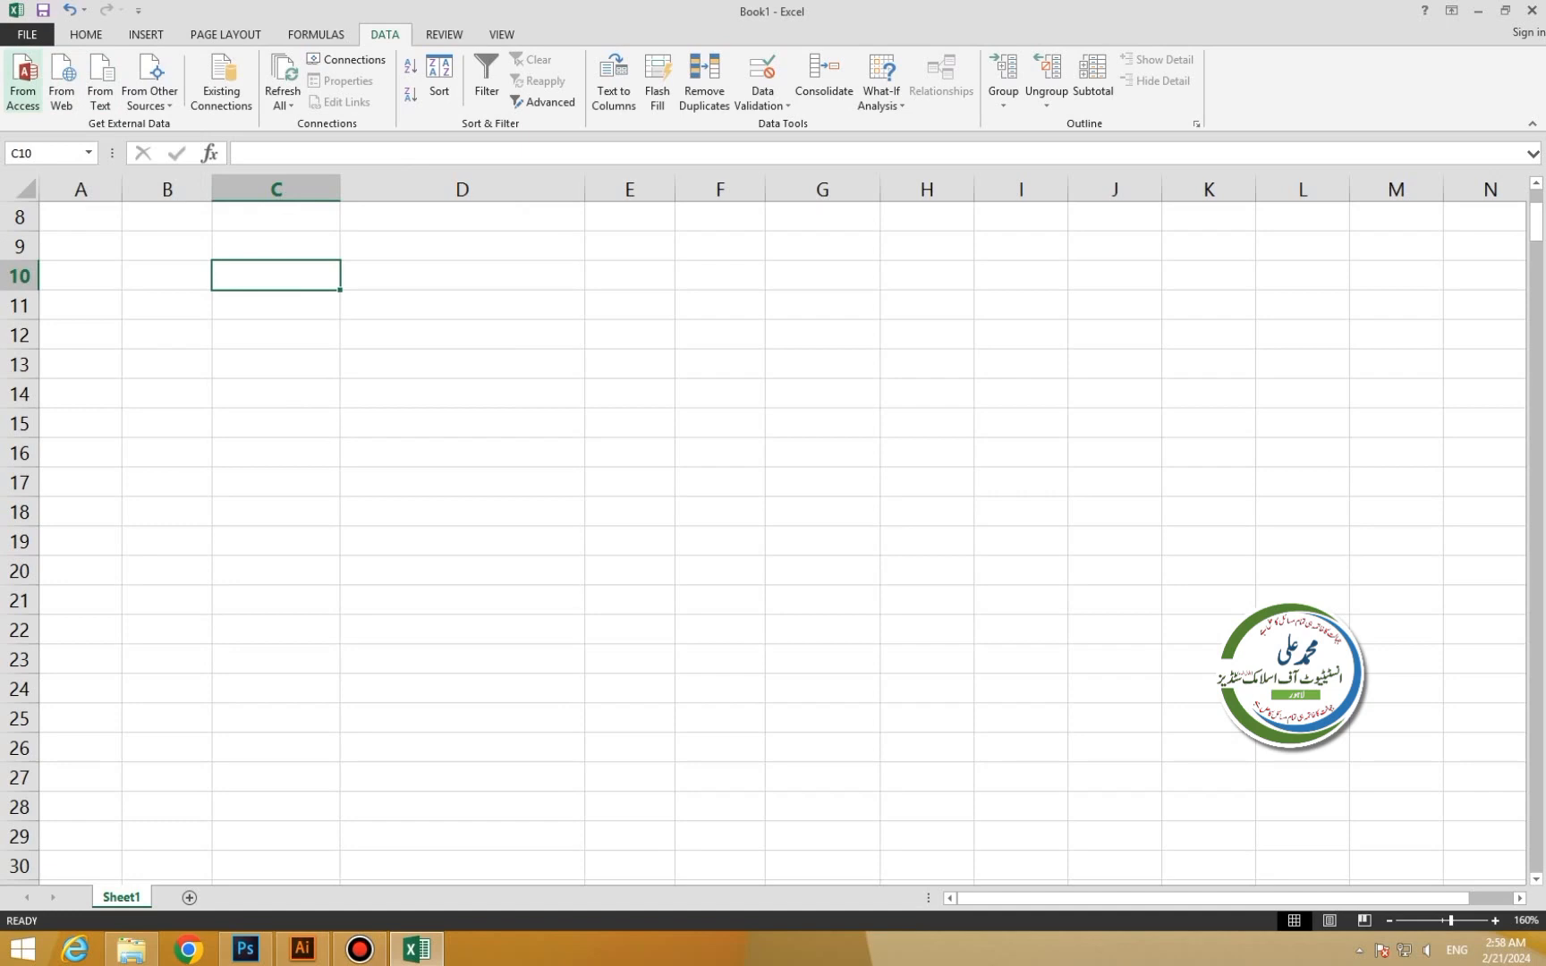
Import the Database2 Access file as a table placed at C10.
left_click(150, 90)
left_click(221, 89)
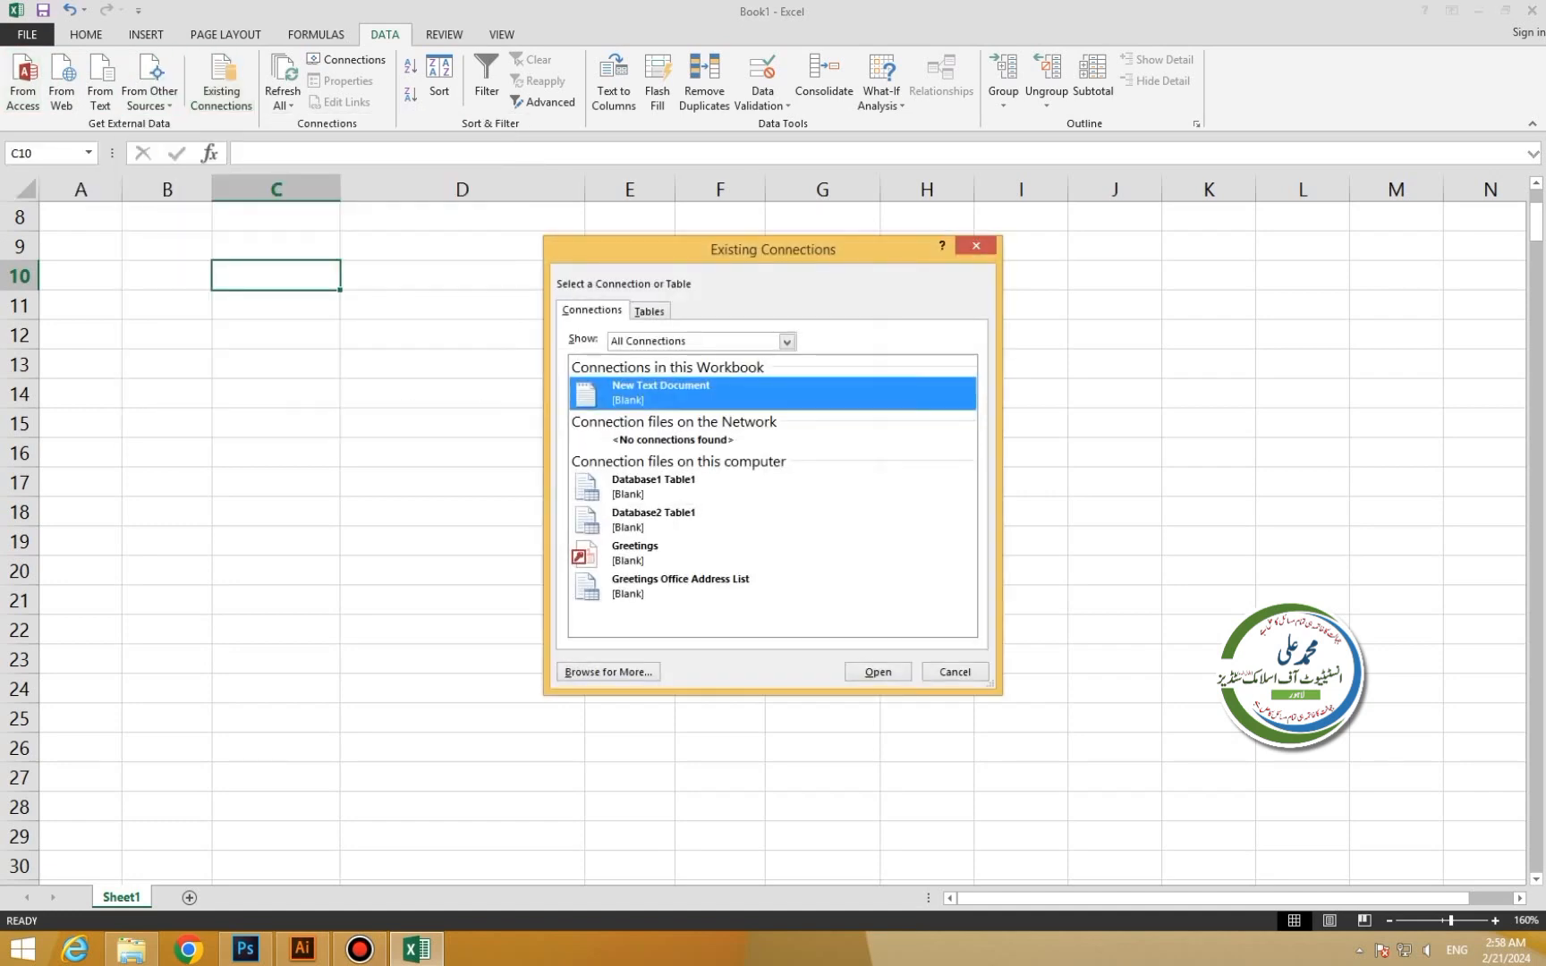
key("Escape")
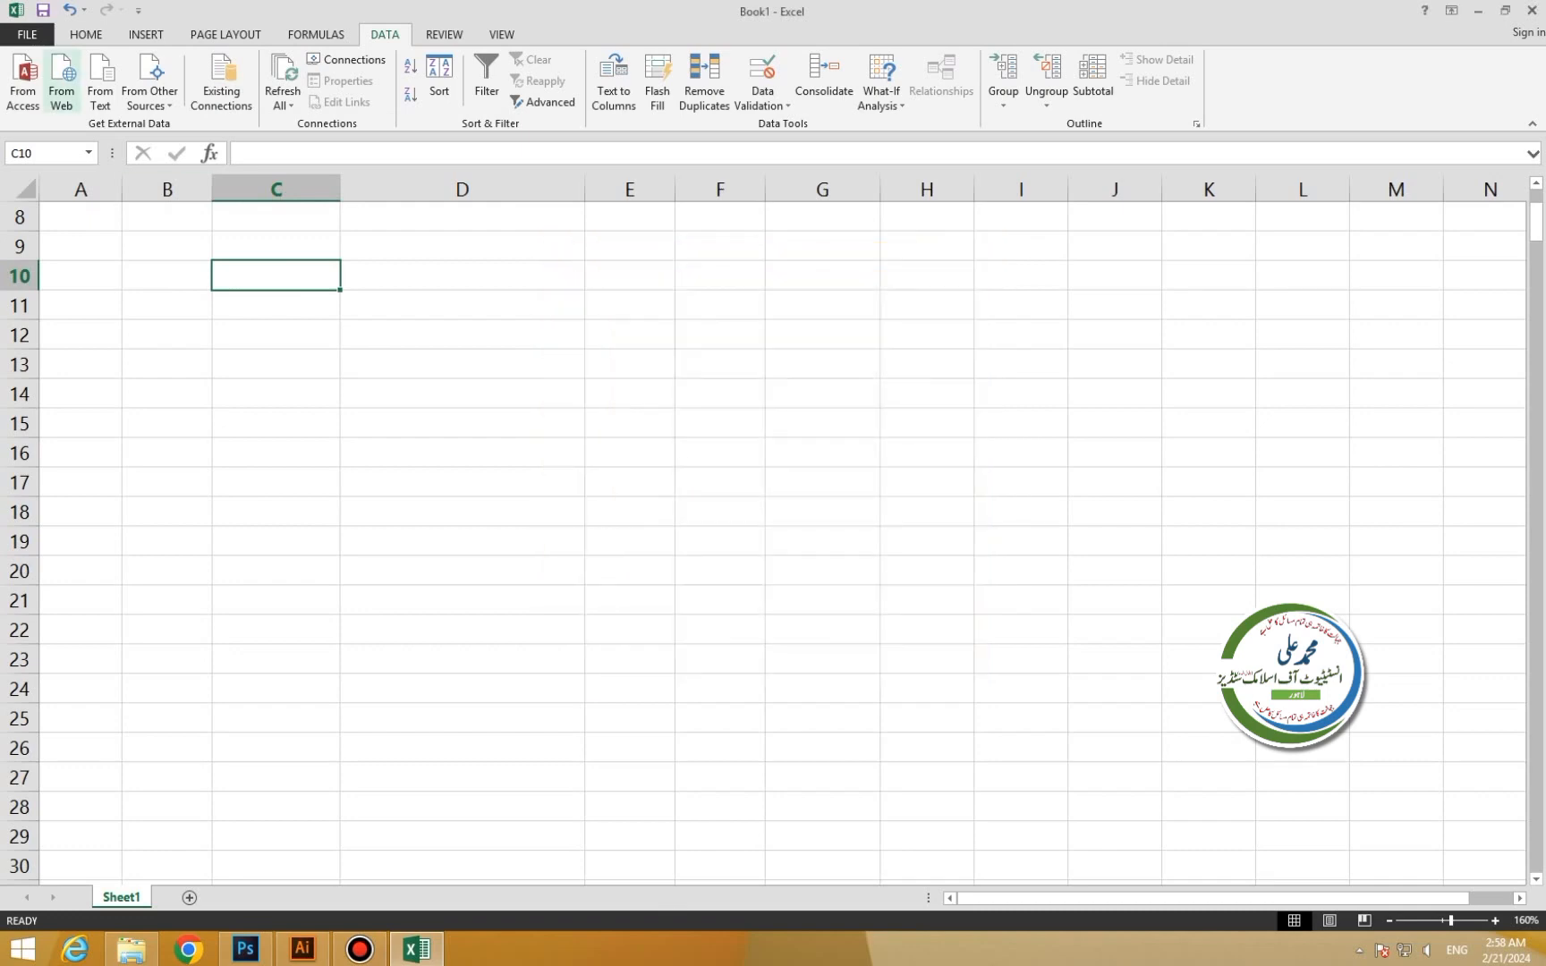
left_click(22, 85)
double_click(230, 246)
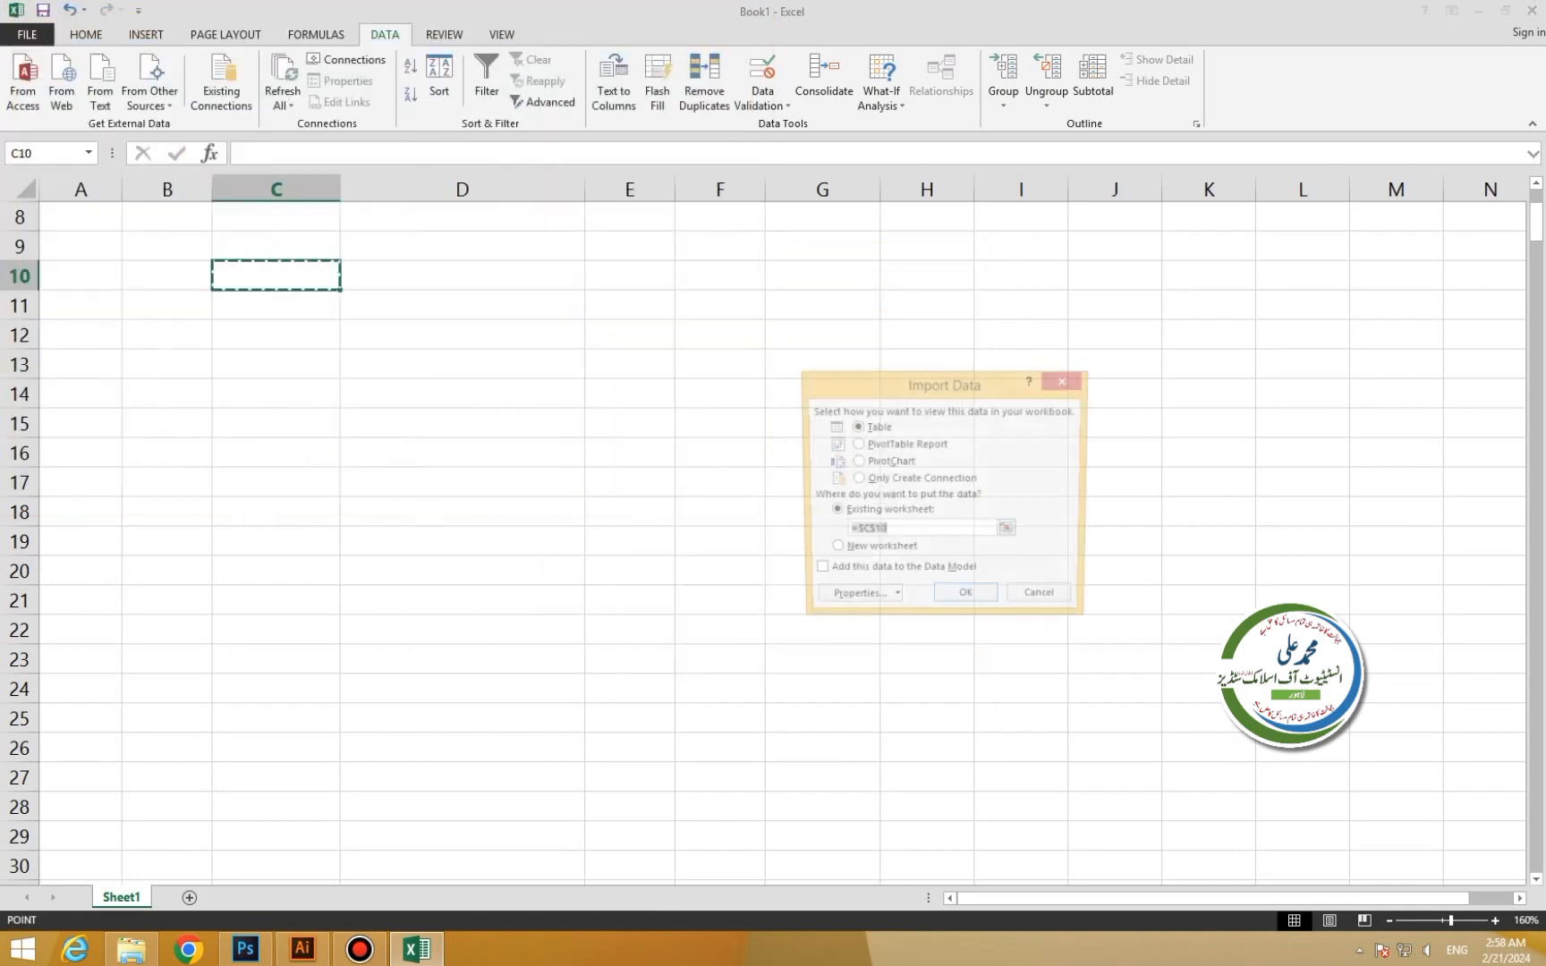
left_click(966, 600)
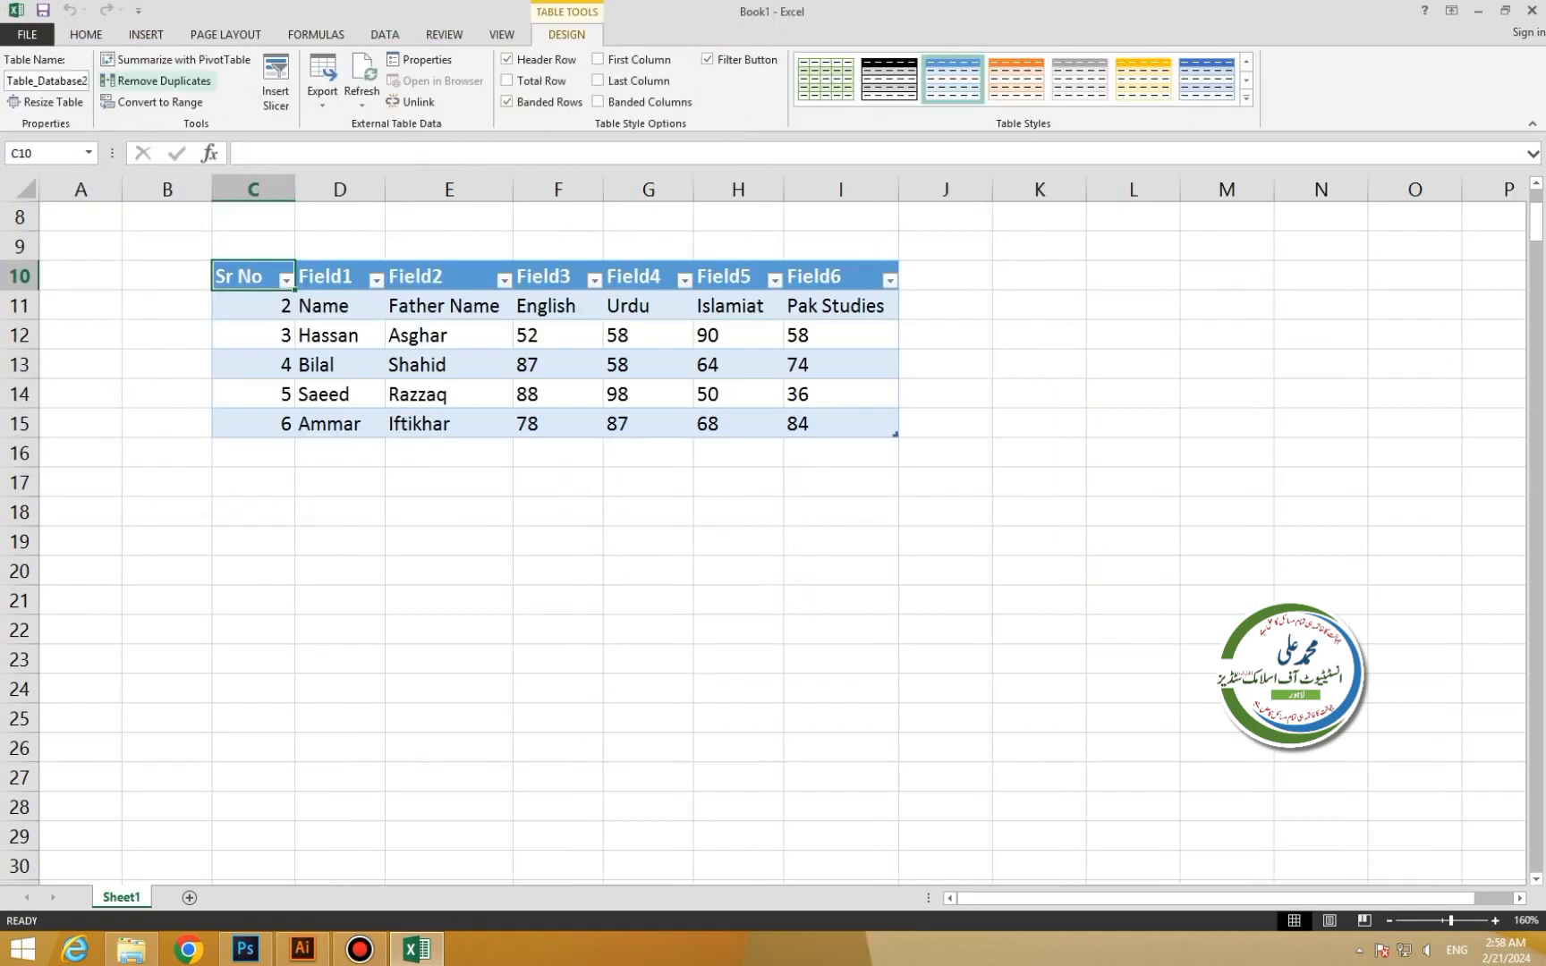
Select cell D8 above the imported table and bring up the Existing Connections list.
left_click(385, 35)
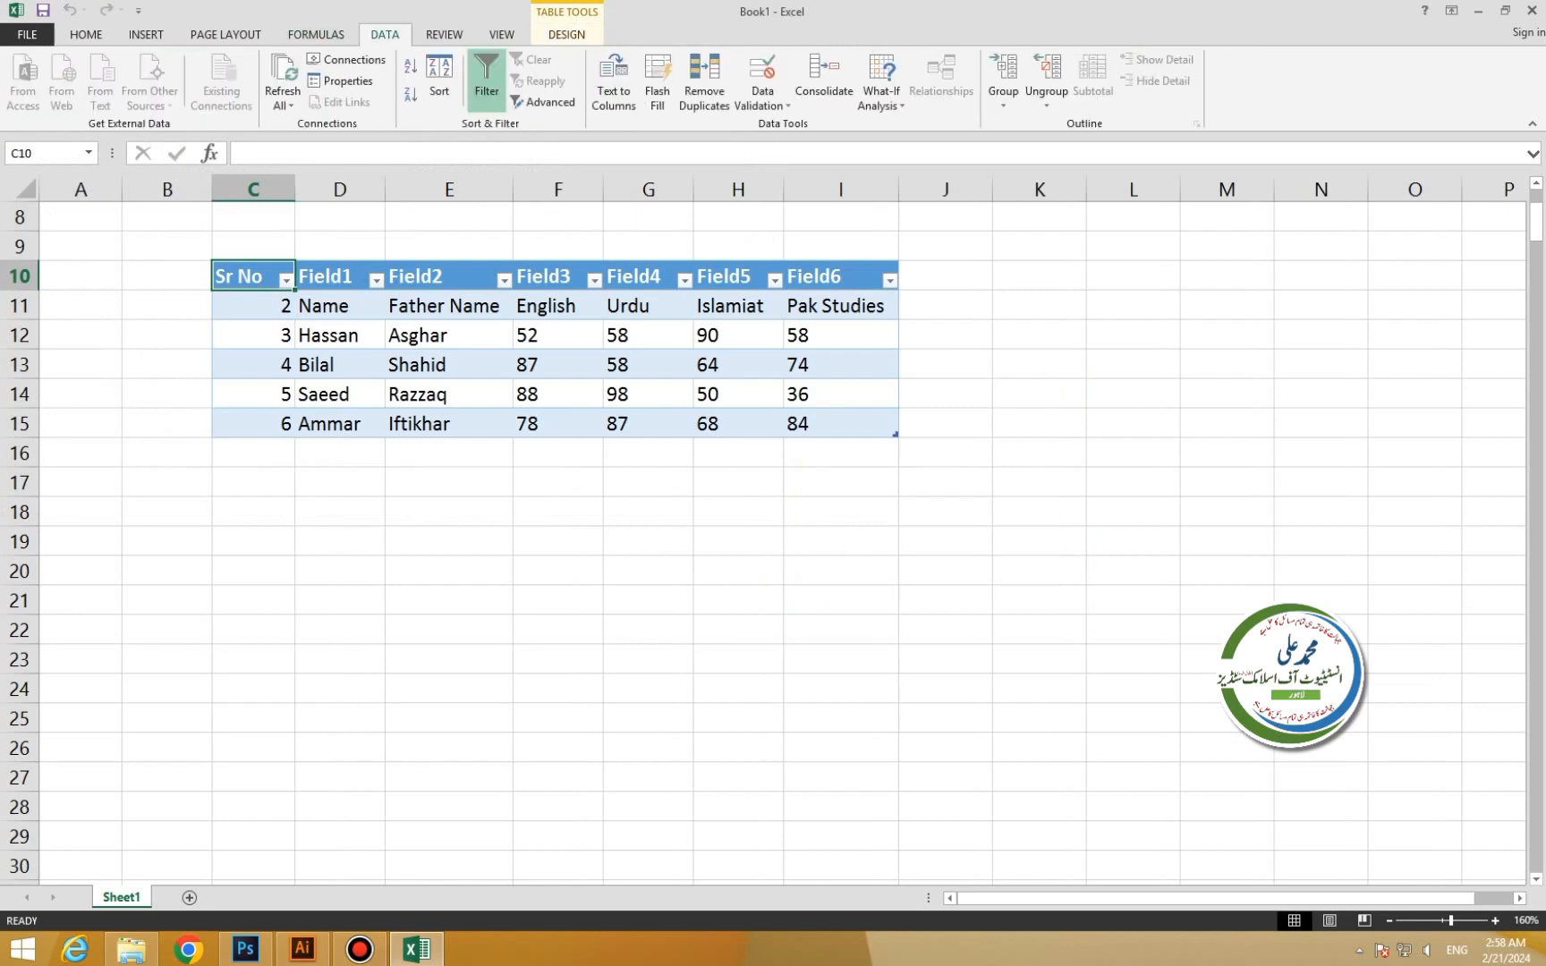
left_click(652, 276)
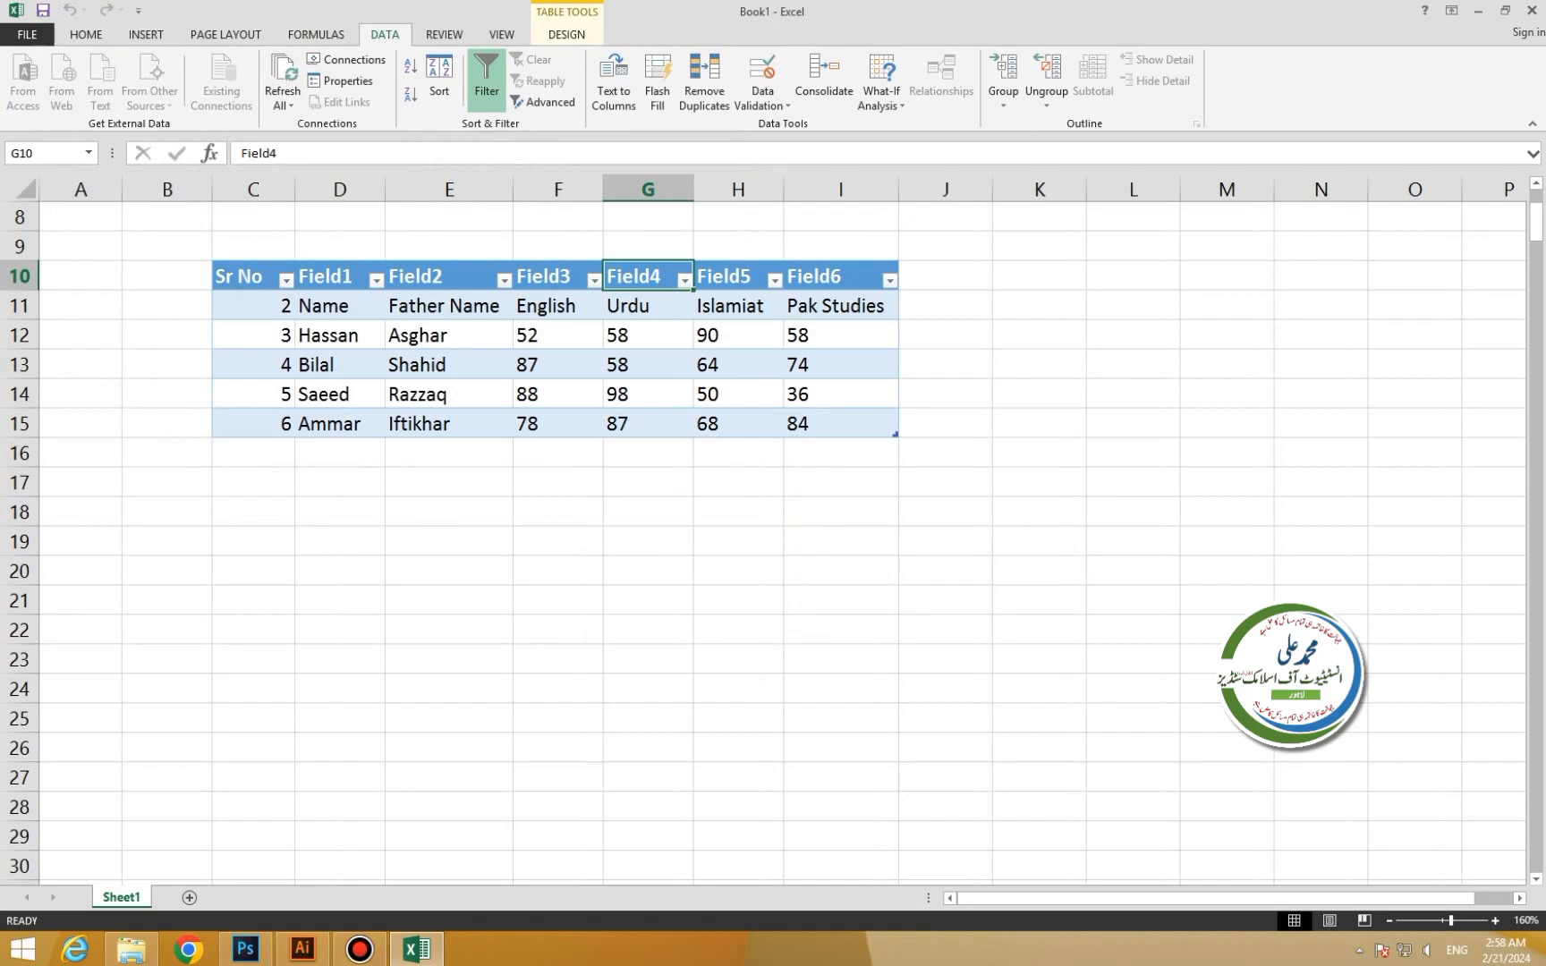
left_click(339, 217)
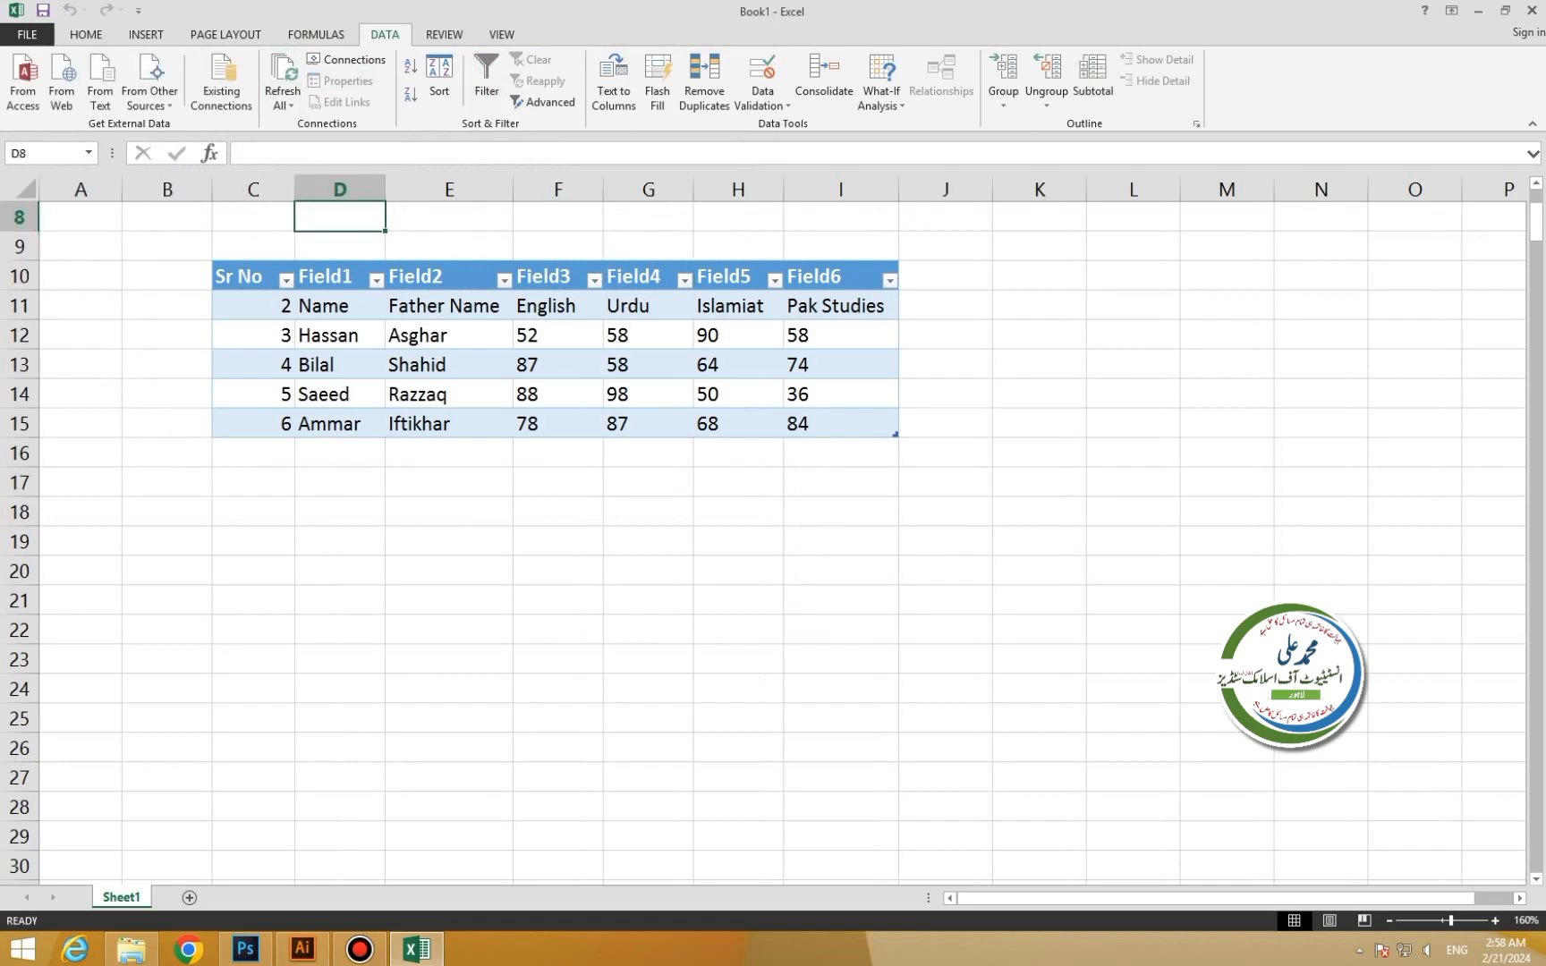
left_click(221, 82)
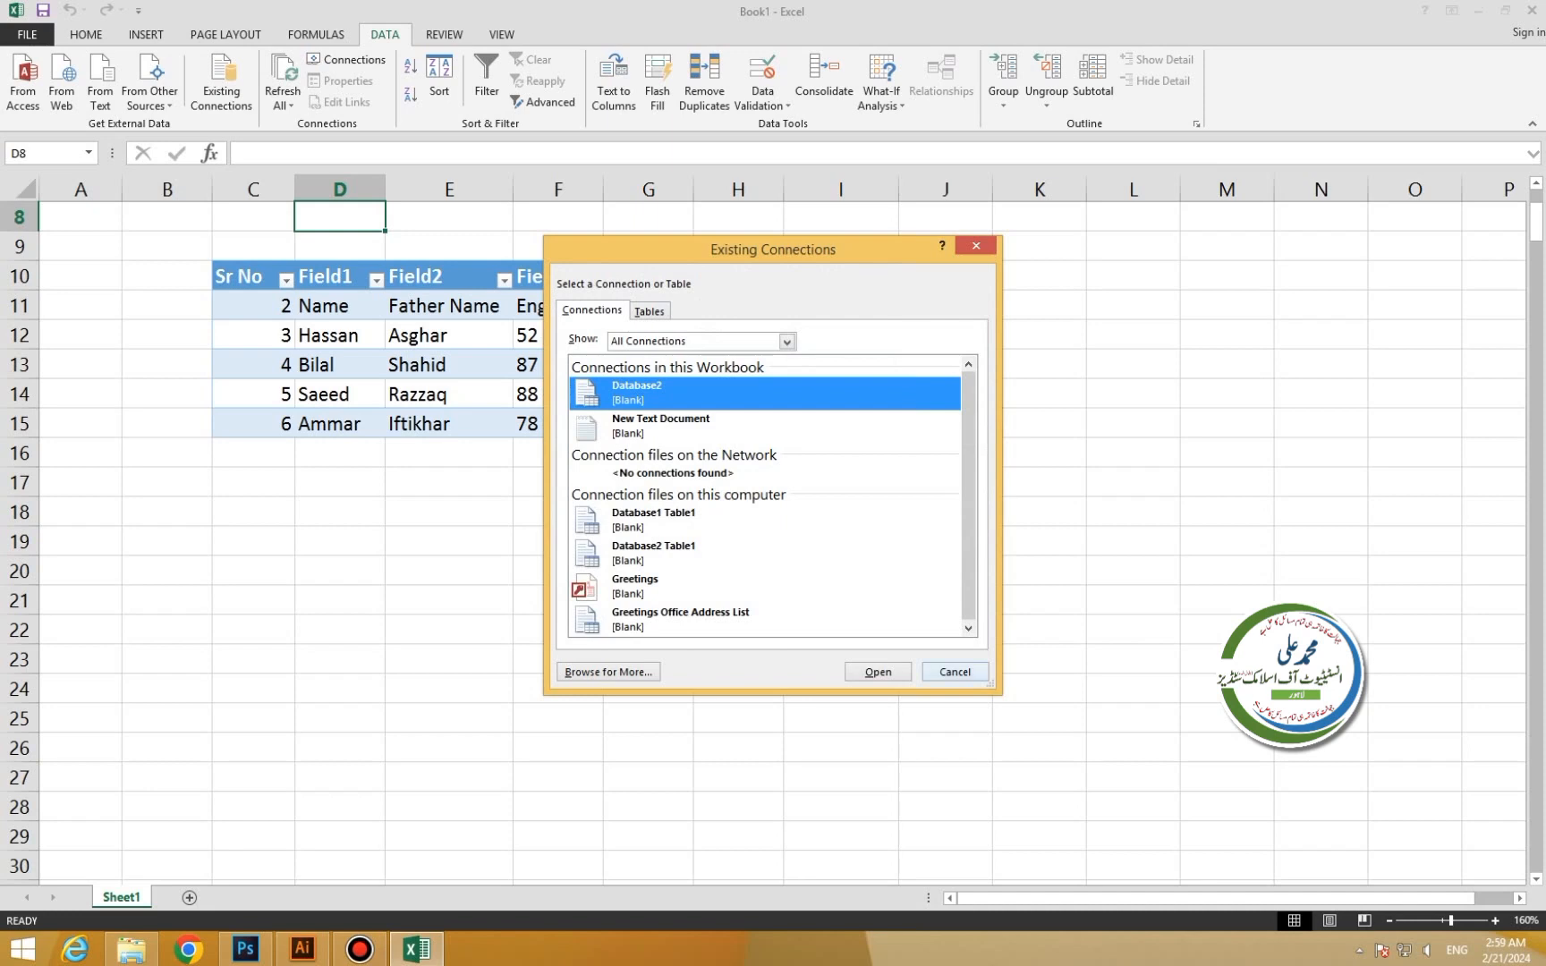
Delete the imported marks table along with its query.
left_click(955, 672)
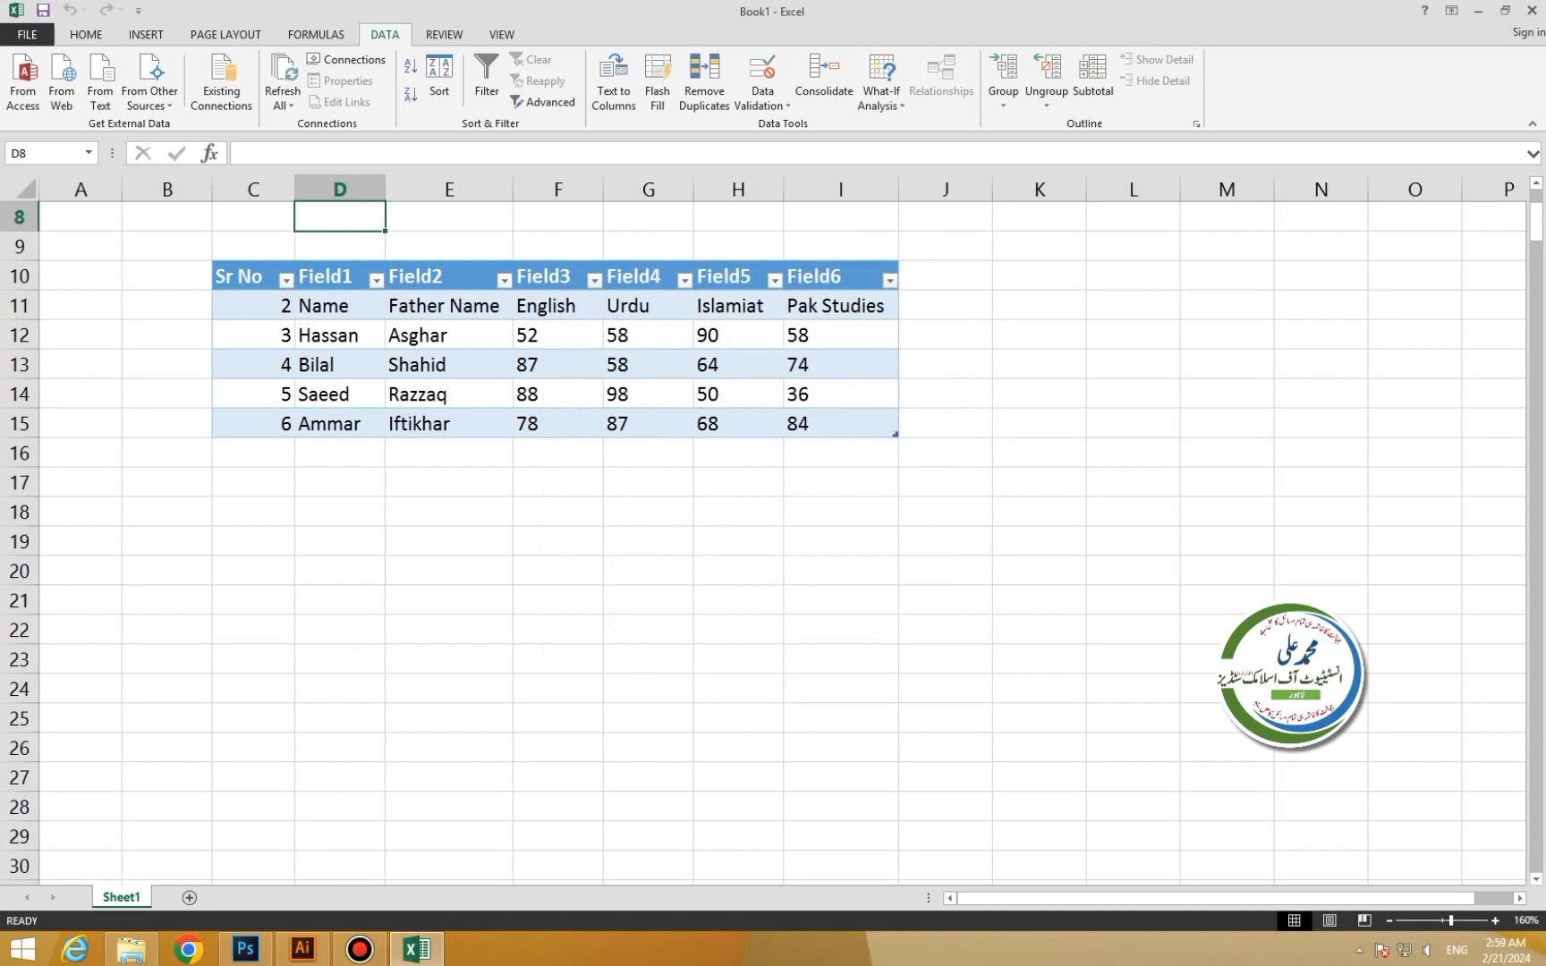
left_click_drag(254, 246, 841, 453)
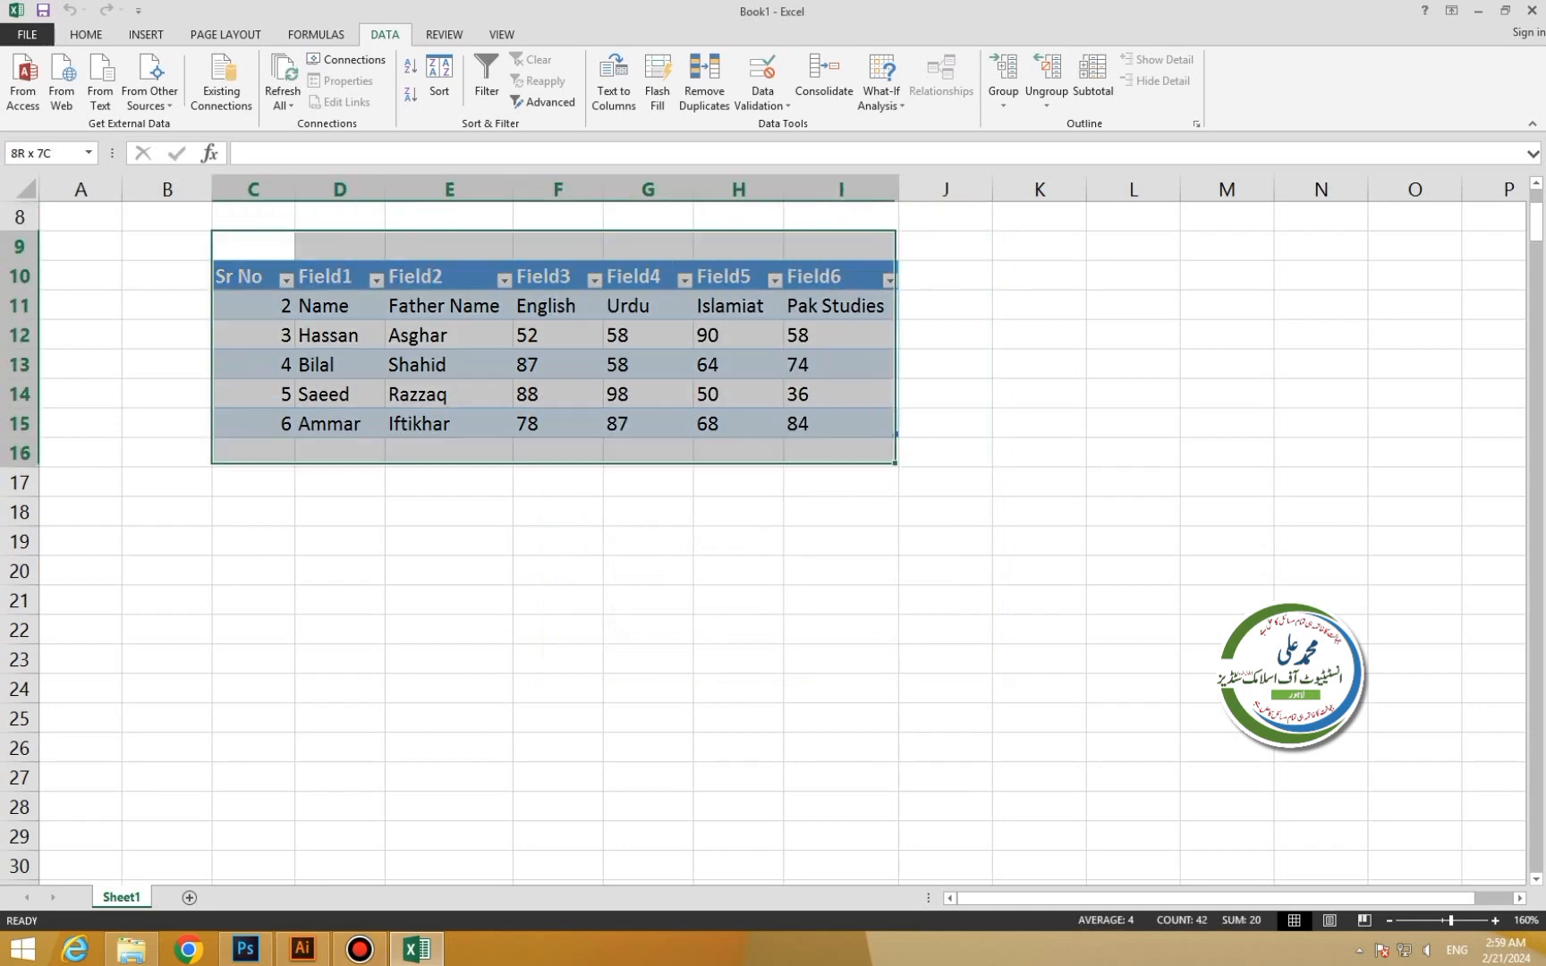
key("Delete")
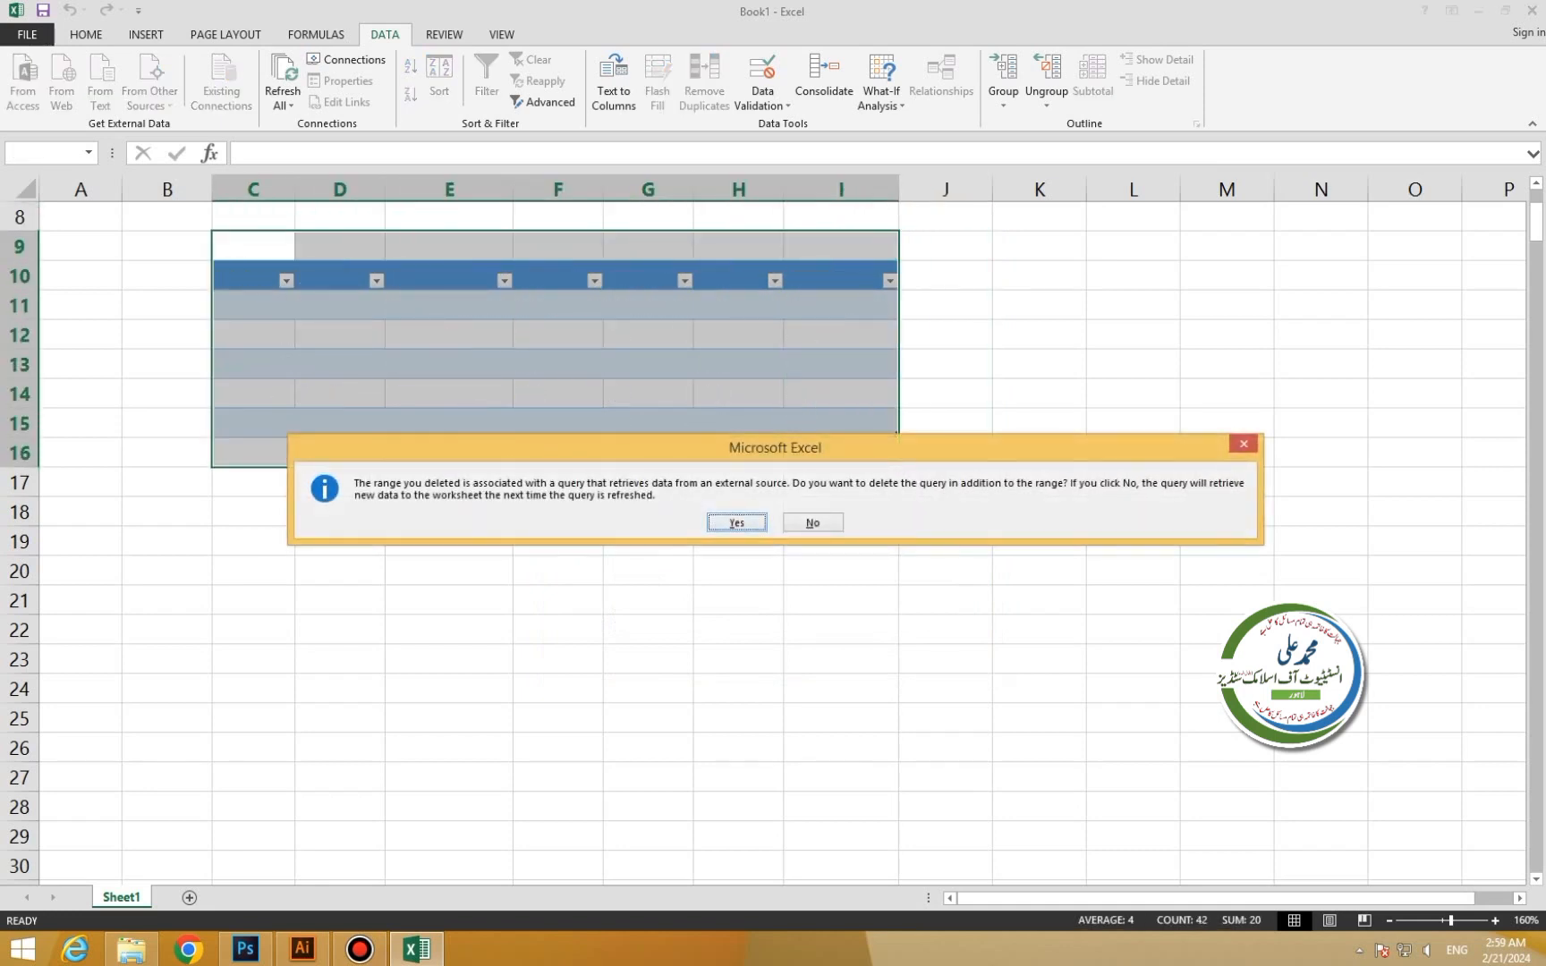
key("Return")
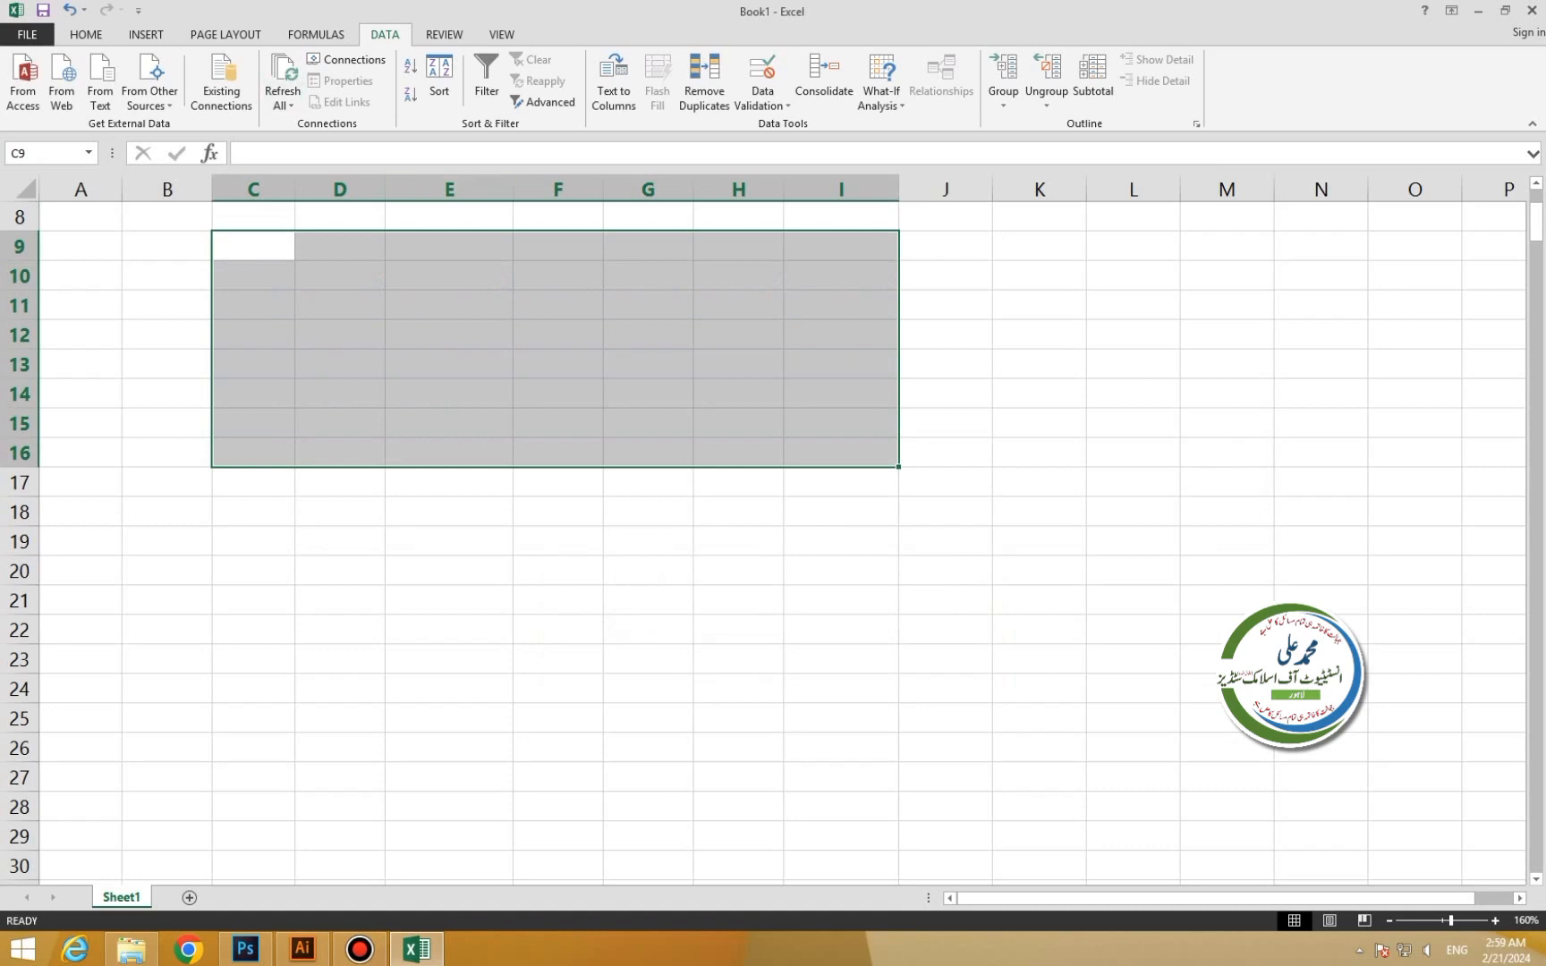
Clear the five contact lines that reappeared in D14:D18.
left_click(283, 105)
key("ctrl+v")
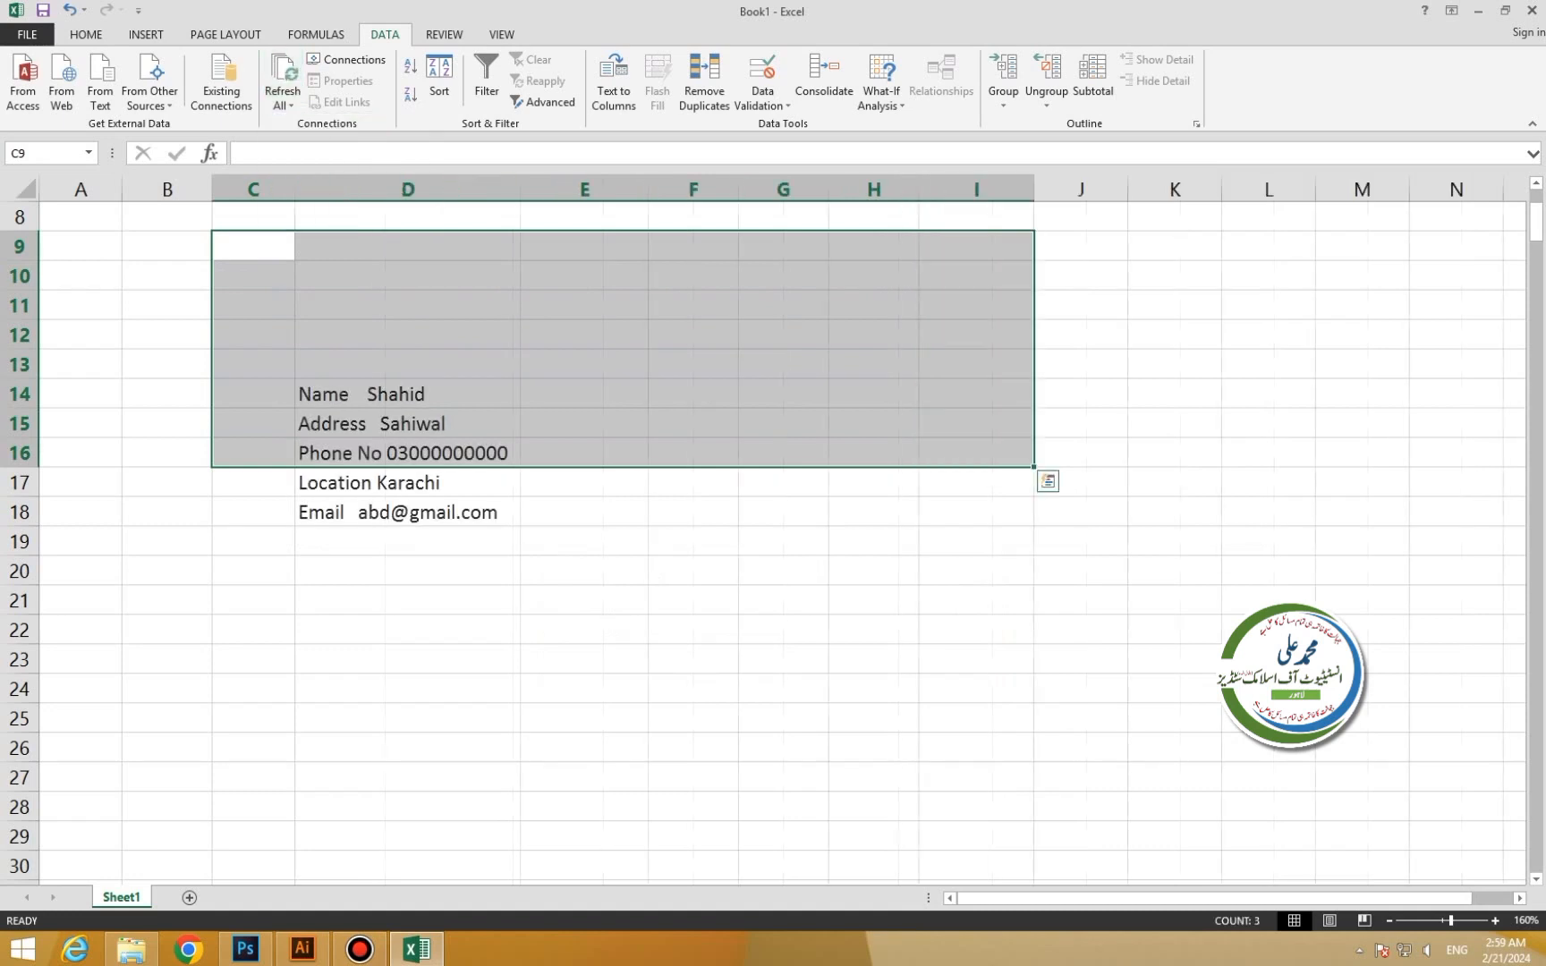
left_click(407, 395)
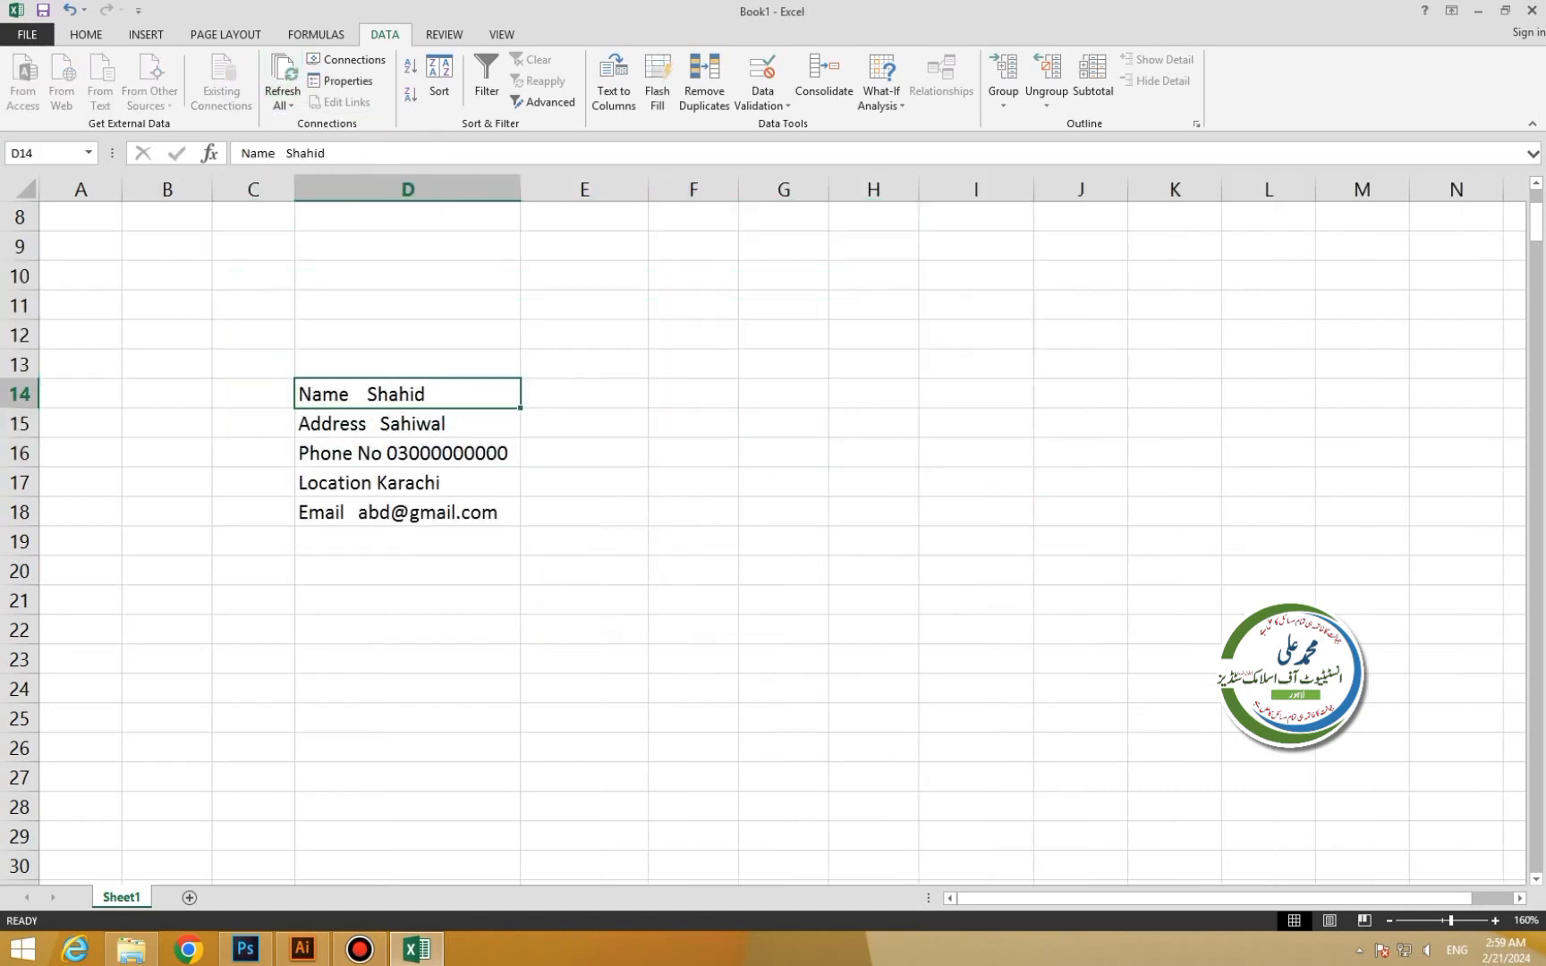
key("shift+Down")
key("shift+Down")
key("shift+Down")
key("shift+Down")
key("Delete")
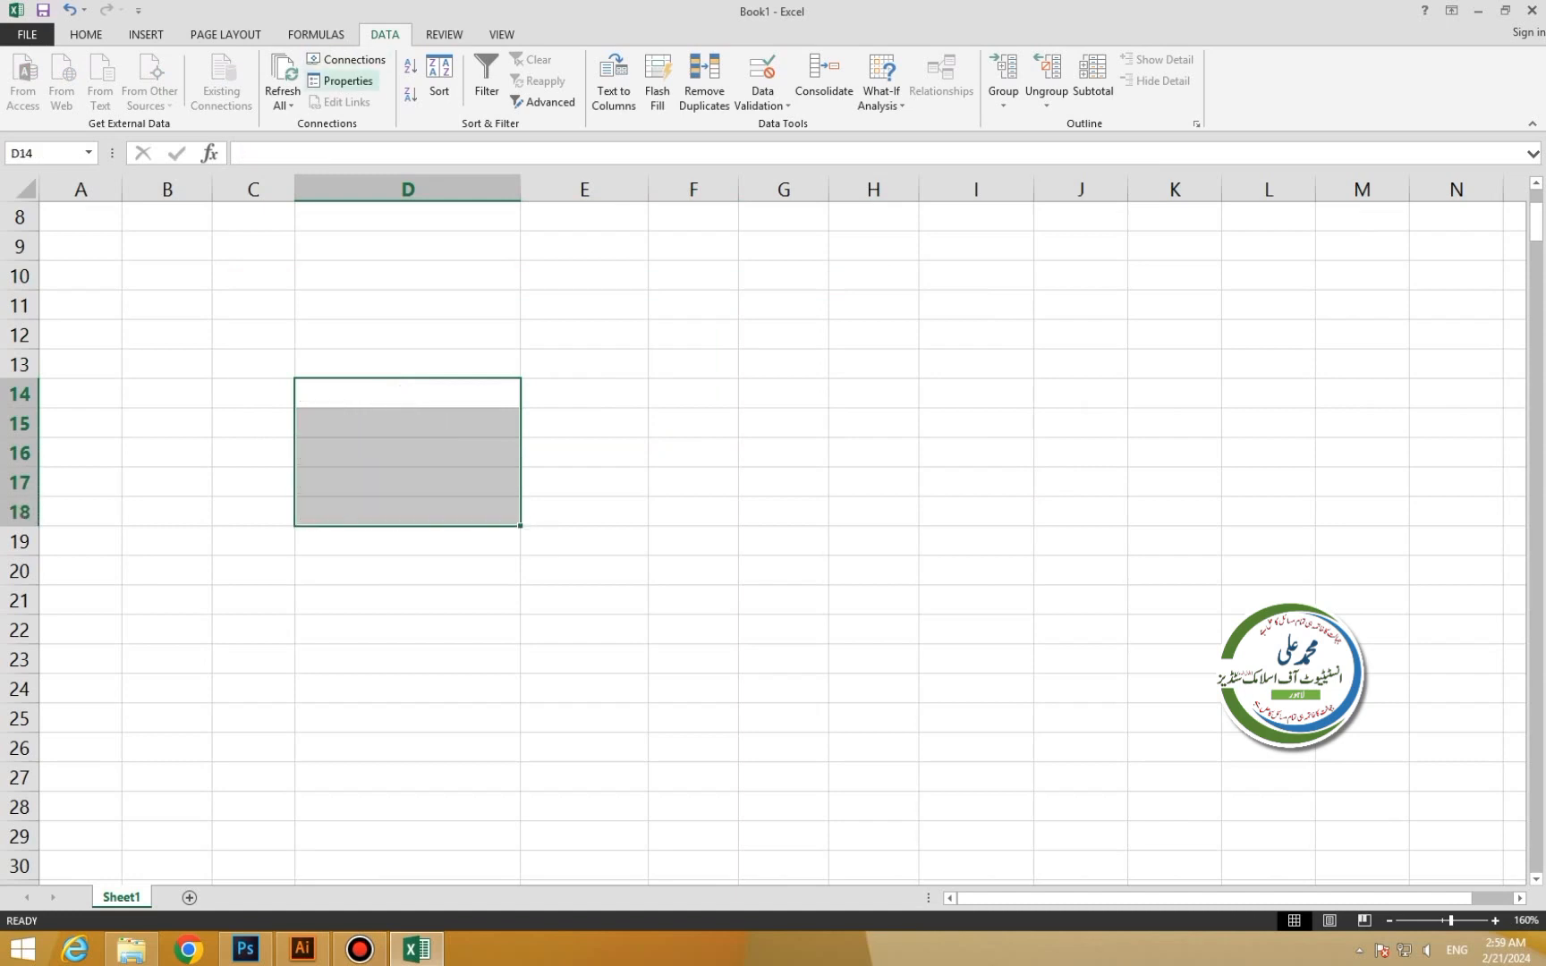
Check the external data range properties, then add the Greetings connection to the workbook.
left_click(340, 80)
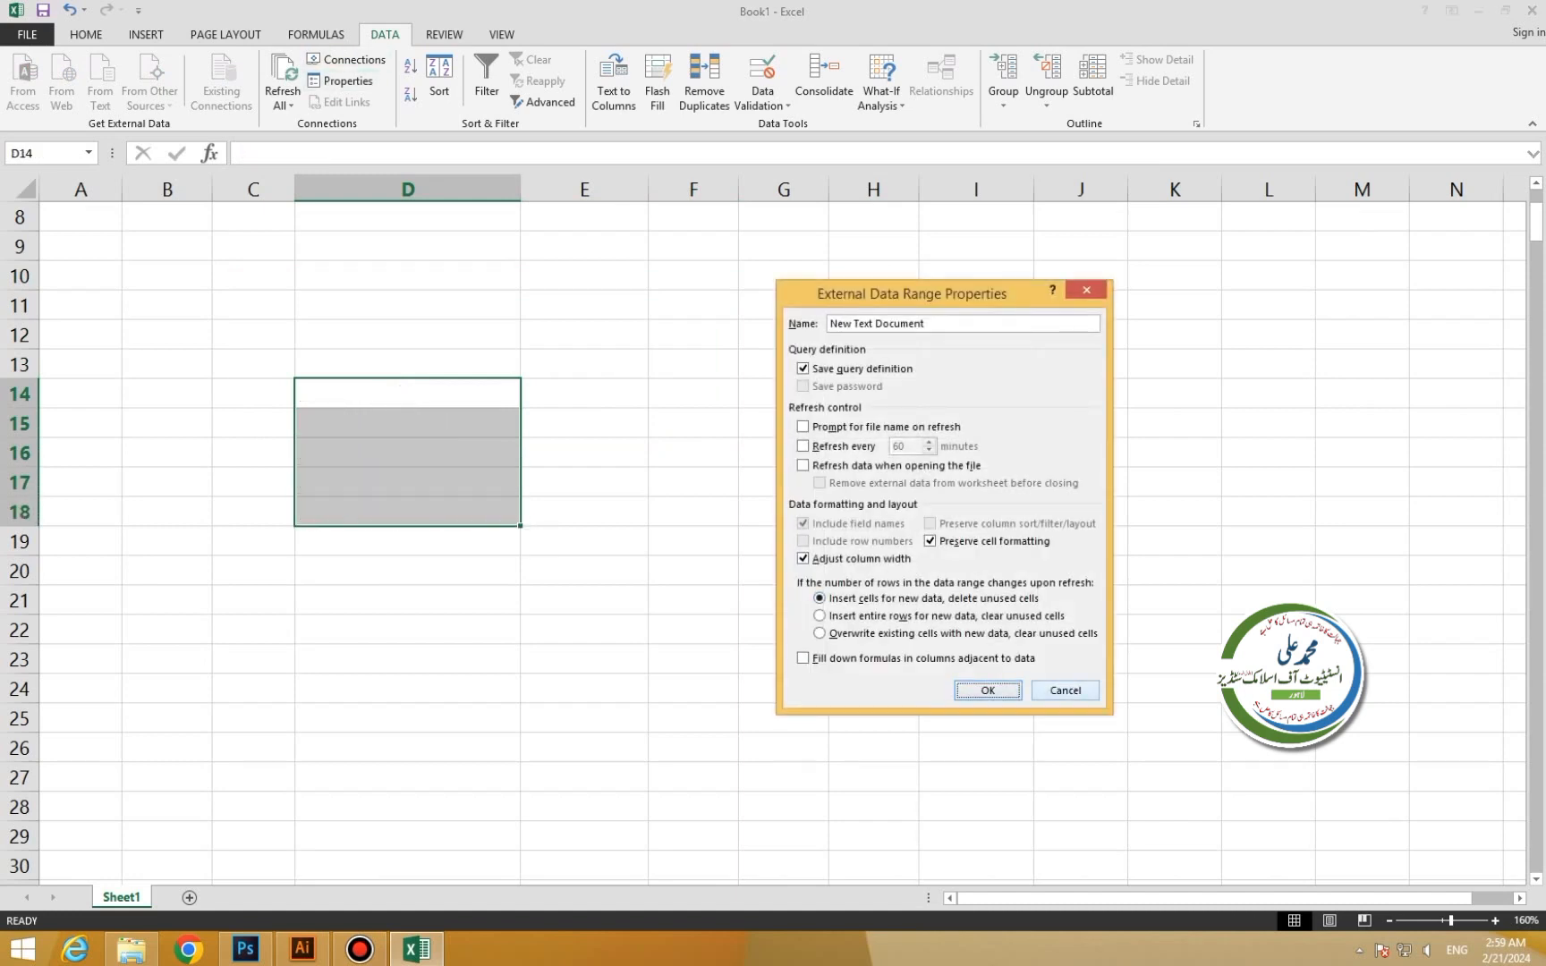
left_click(1065, 691)
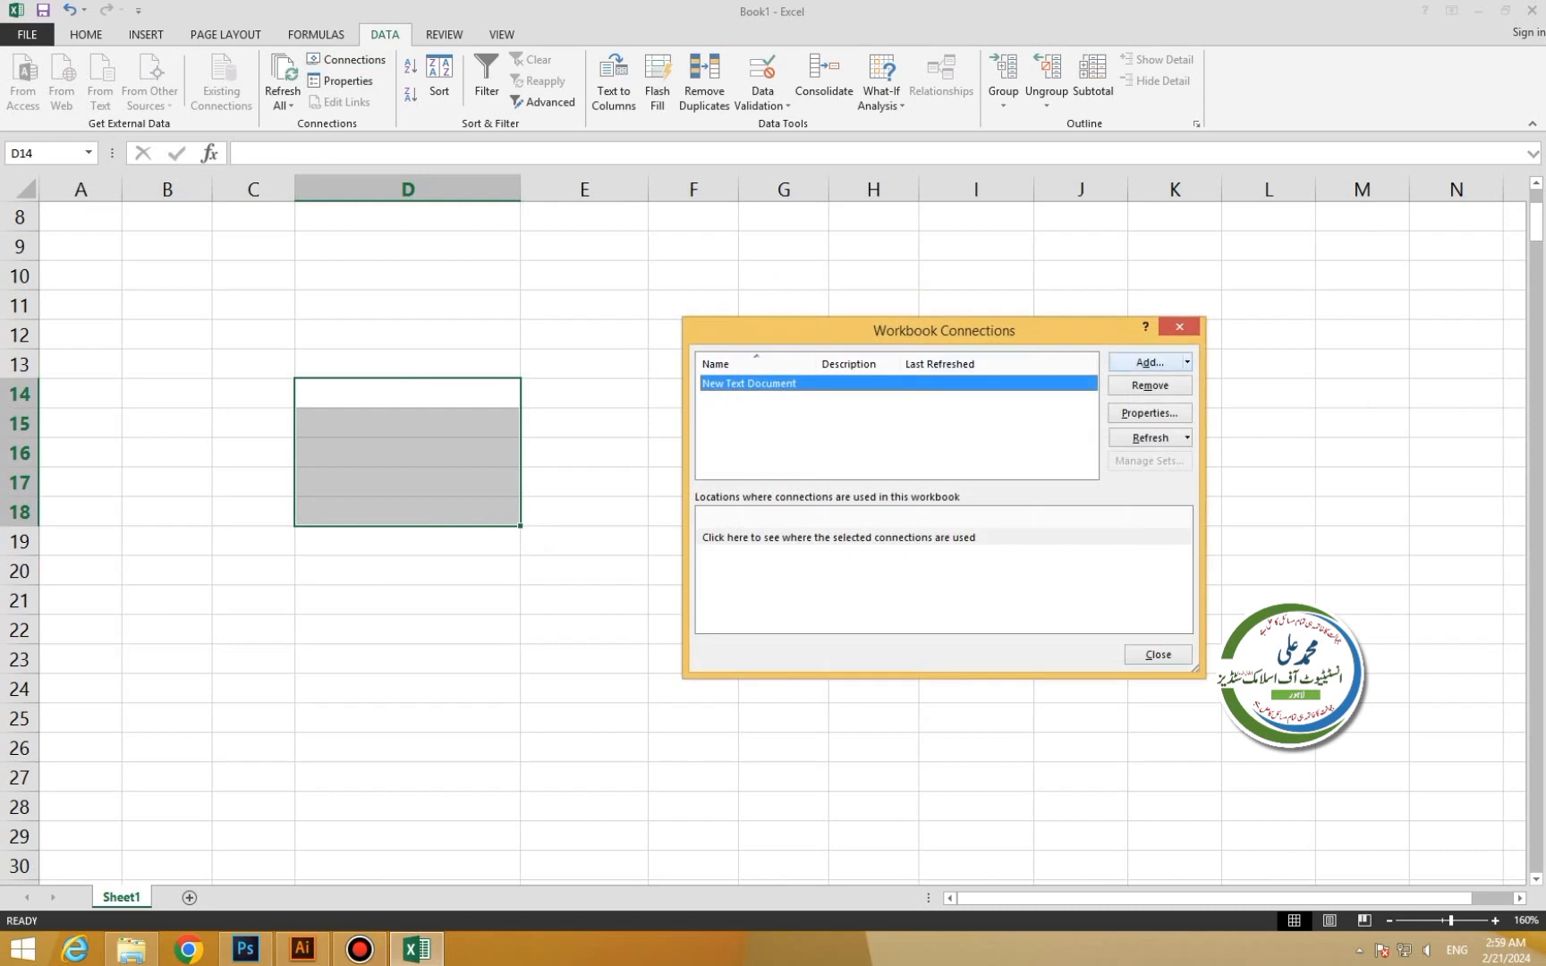
left_click(1148, 362)
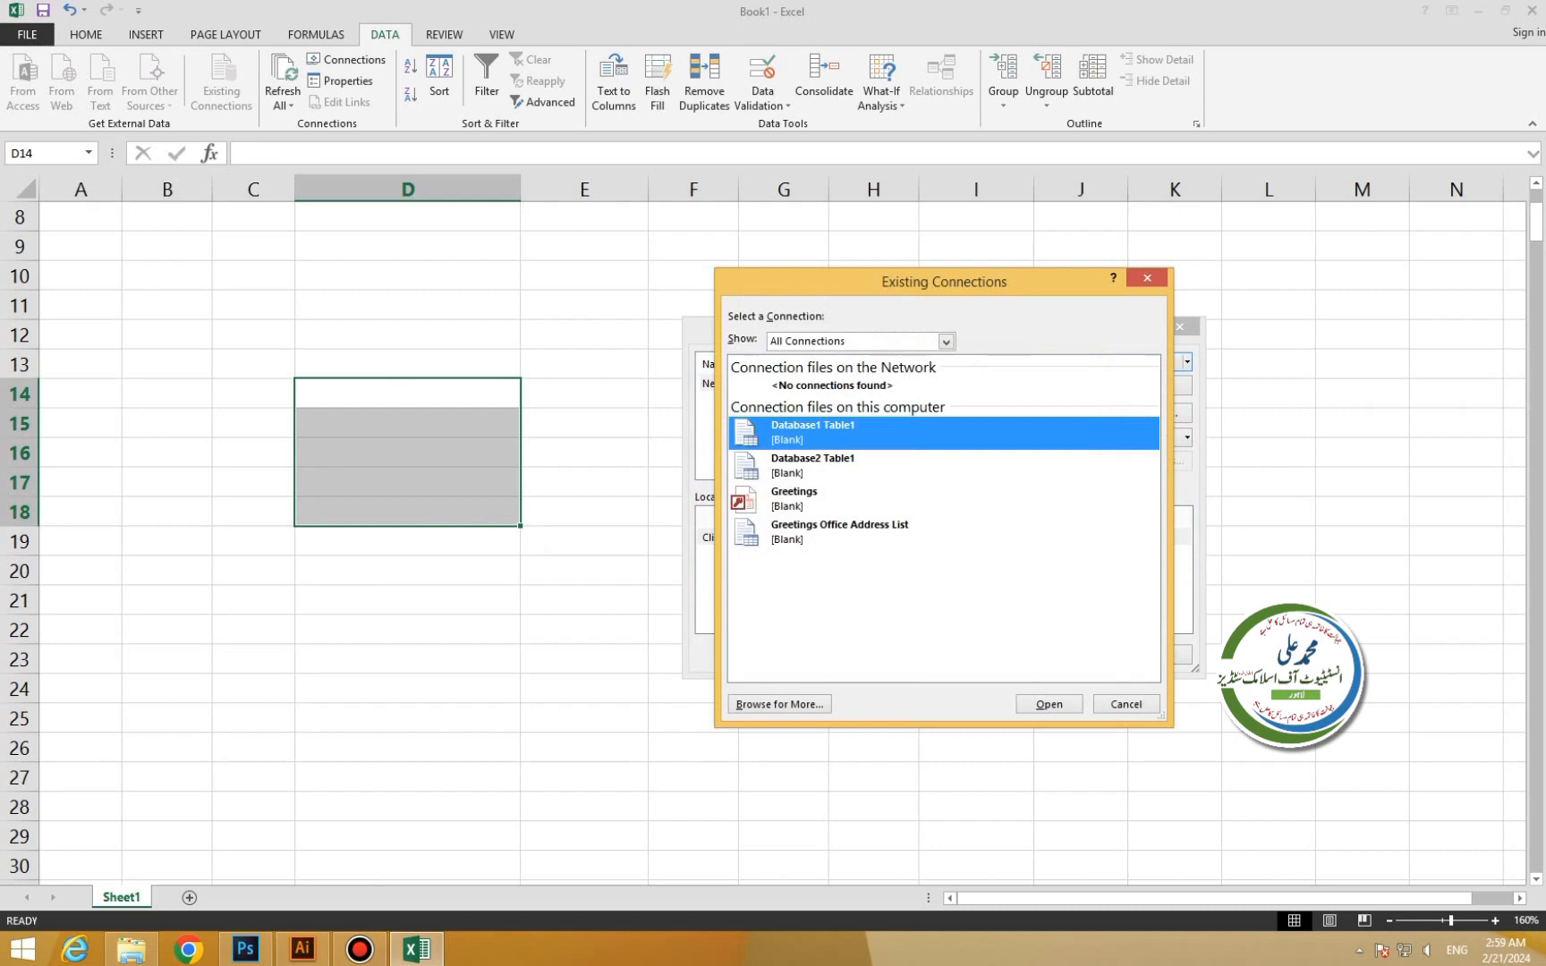
left_click(814, 492)
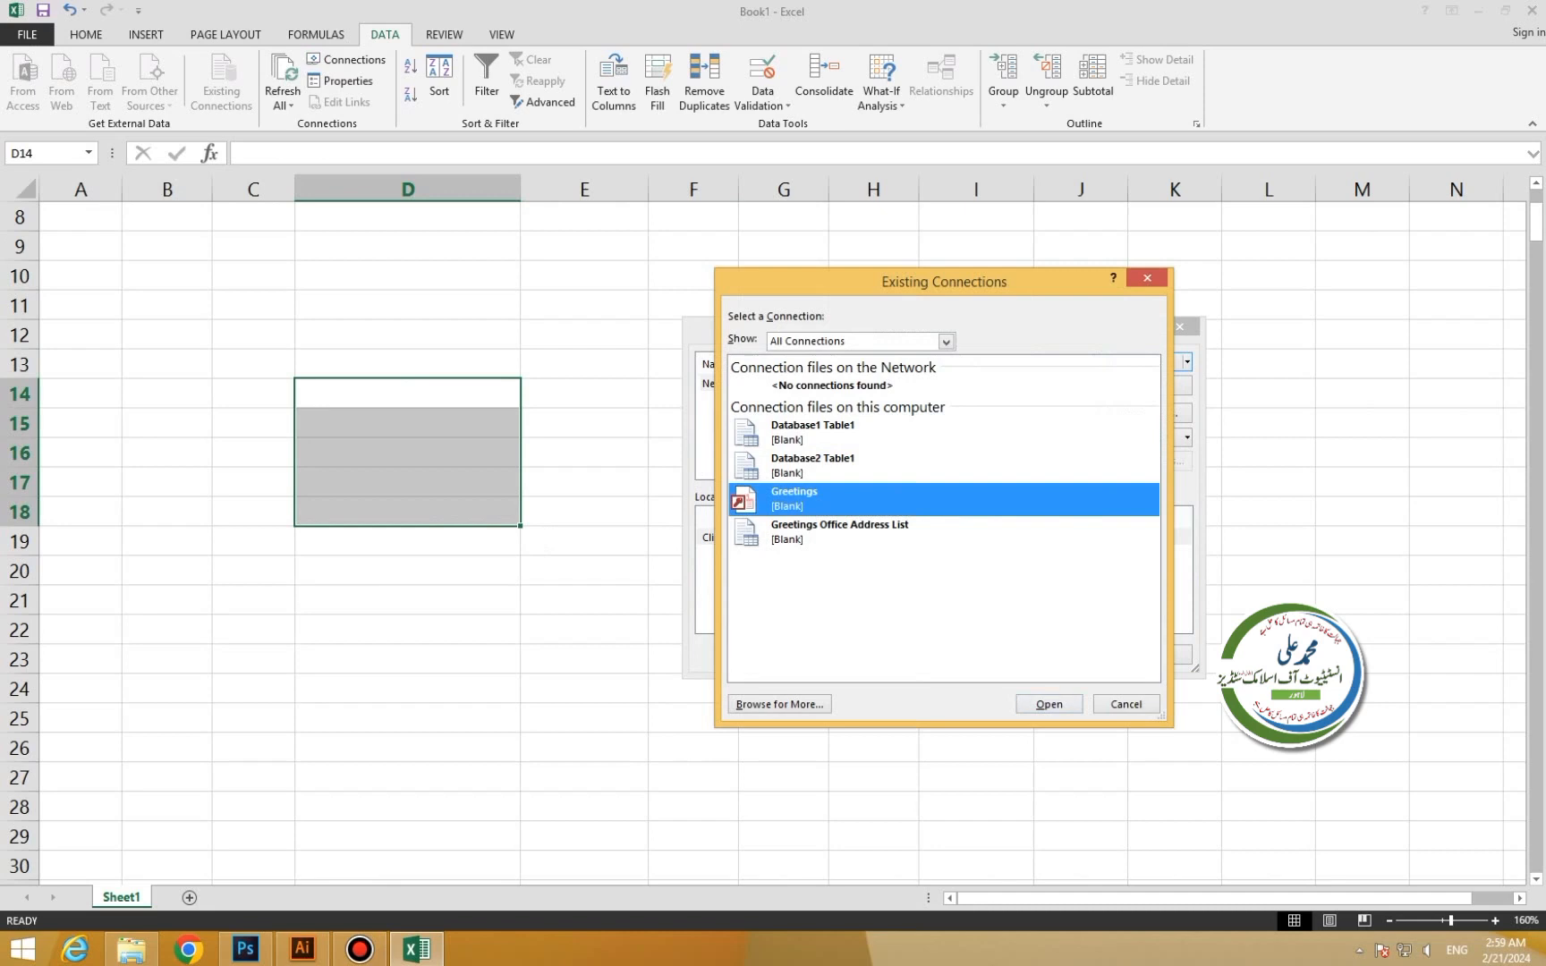
left_click(1048, 704)
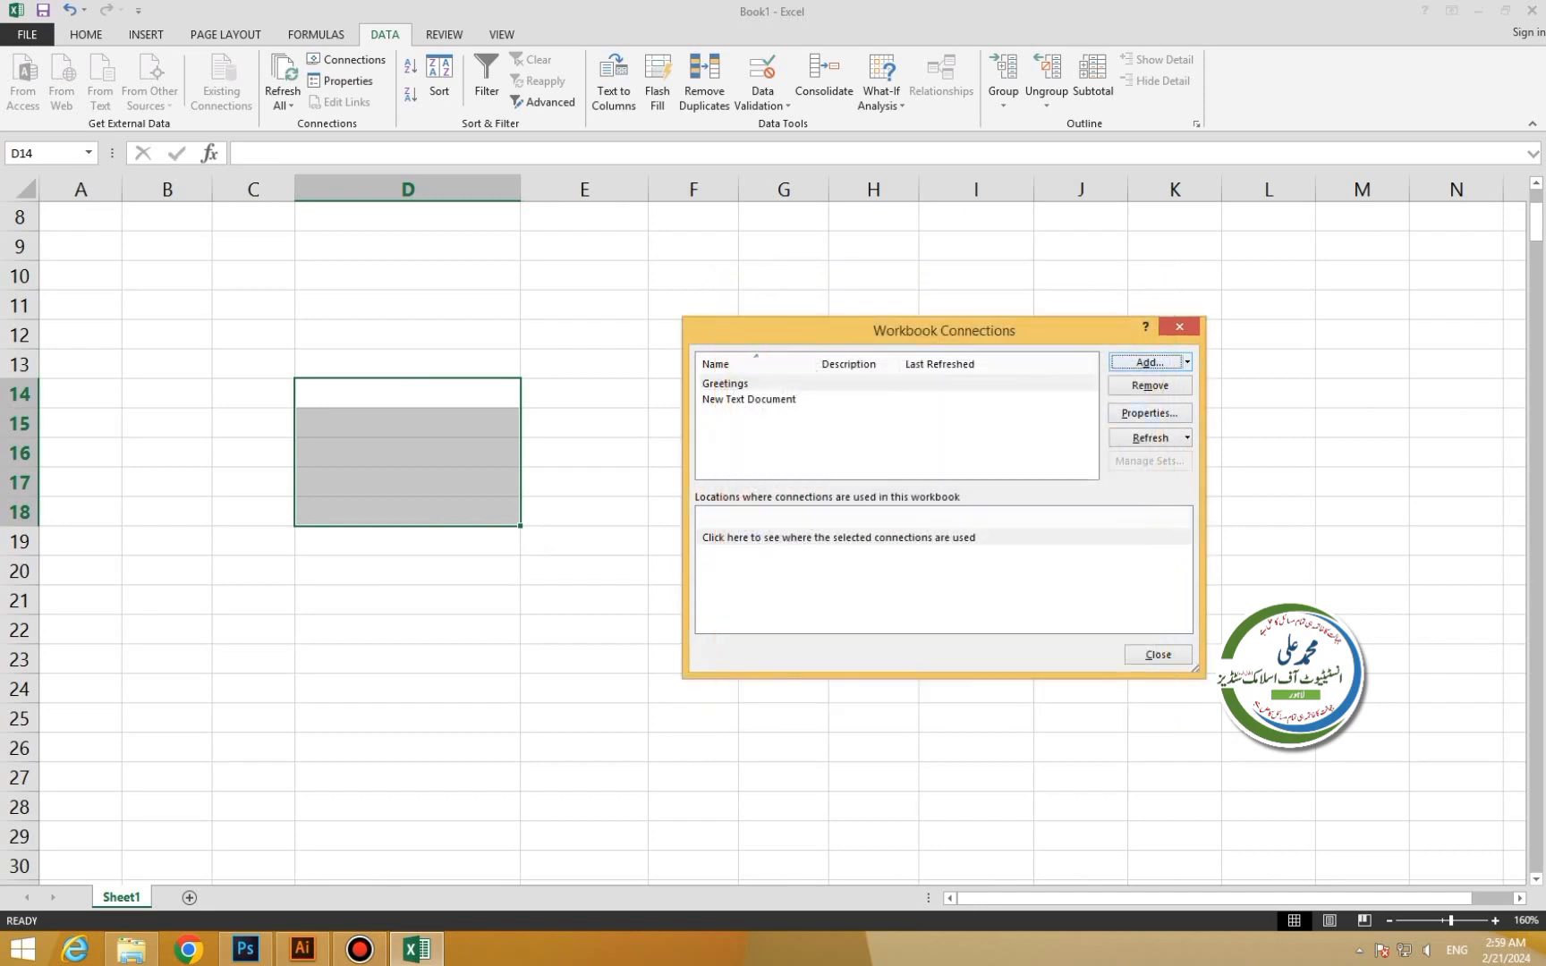
Add the Database1 Table1 connection and close the workbook connections list.
left_click(1149, 362)
left_click(1049, 704)
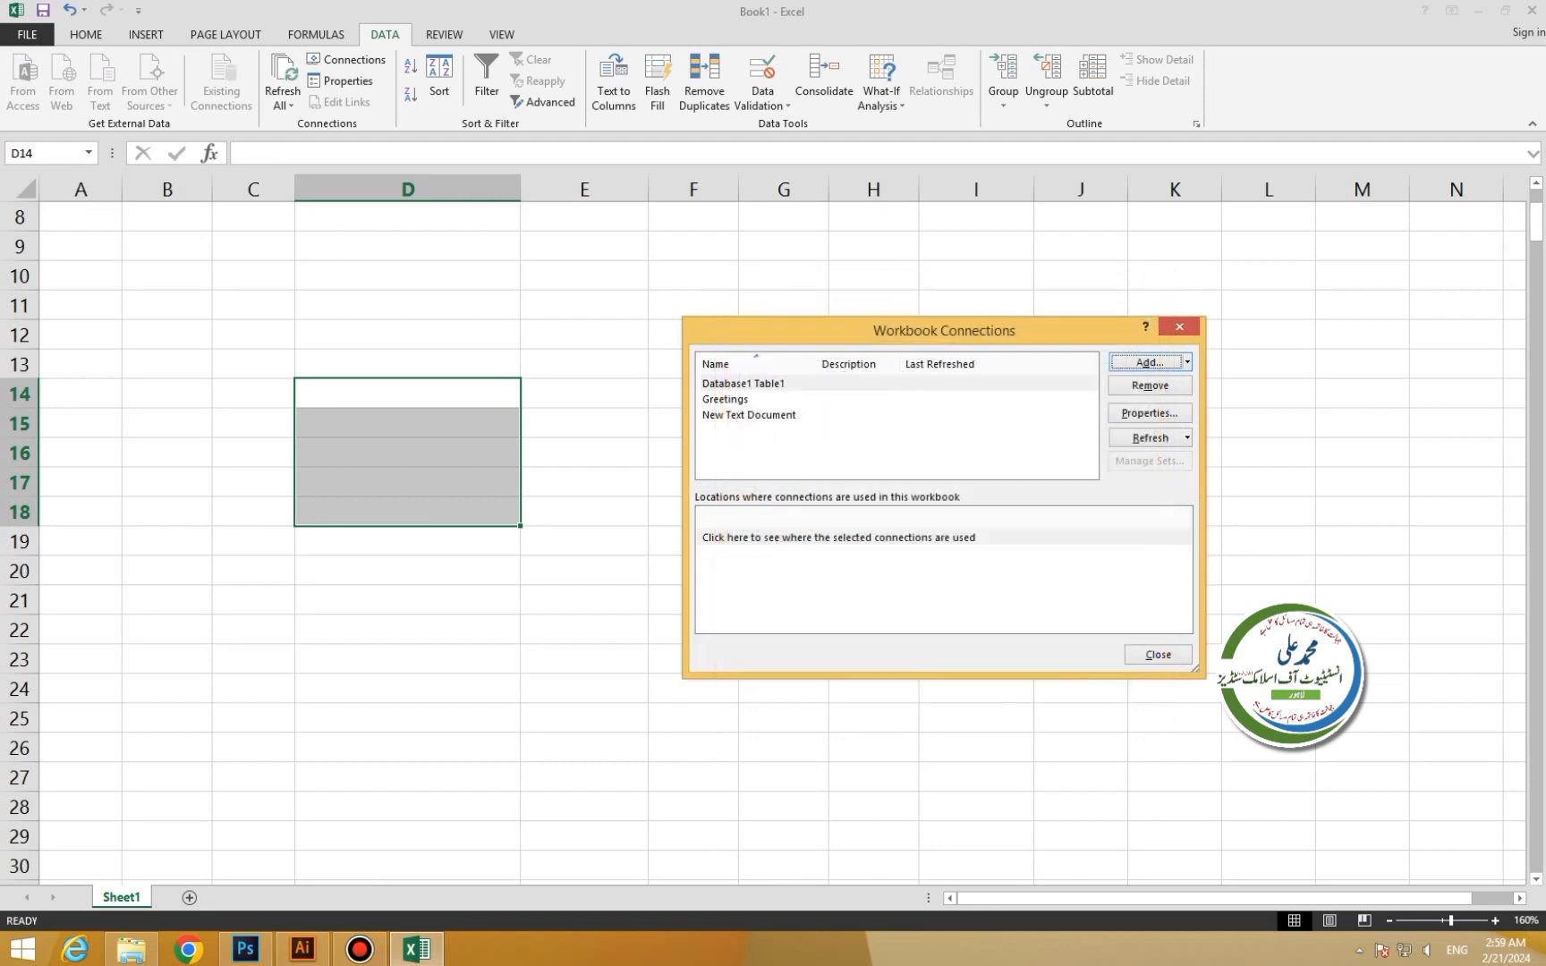
left_click(1158, 654)
left_click(408, 364)
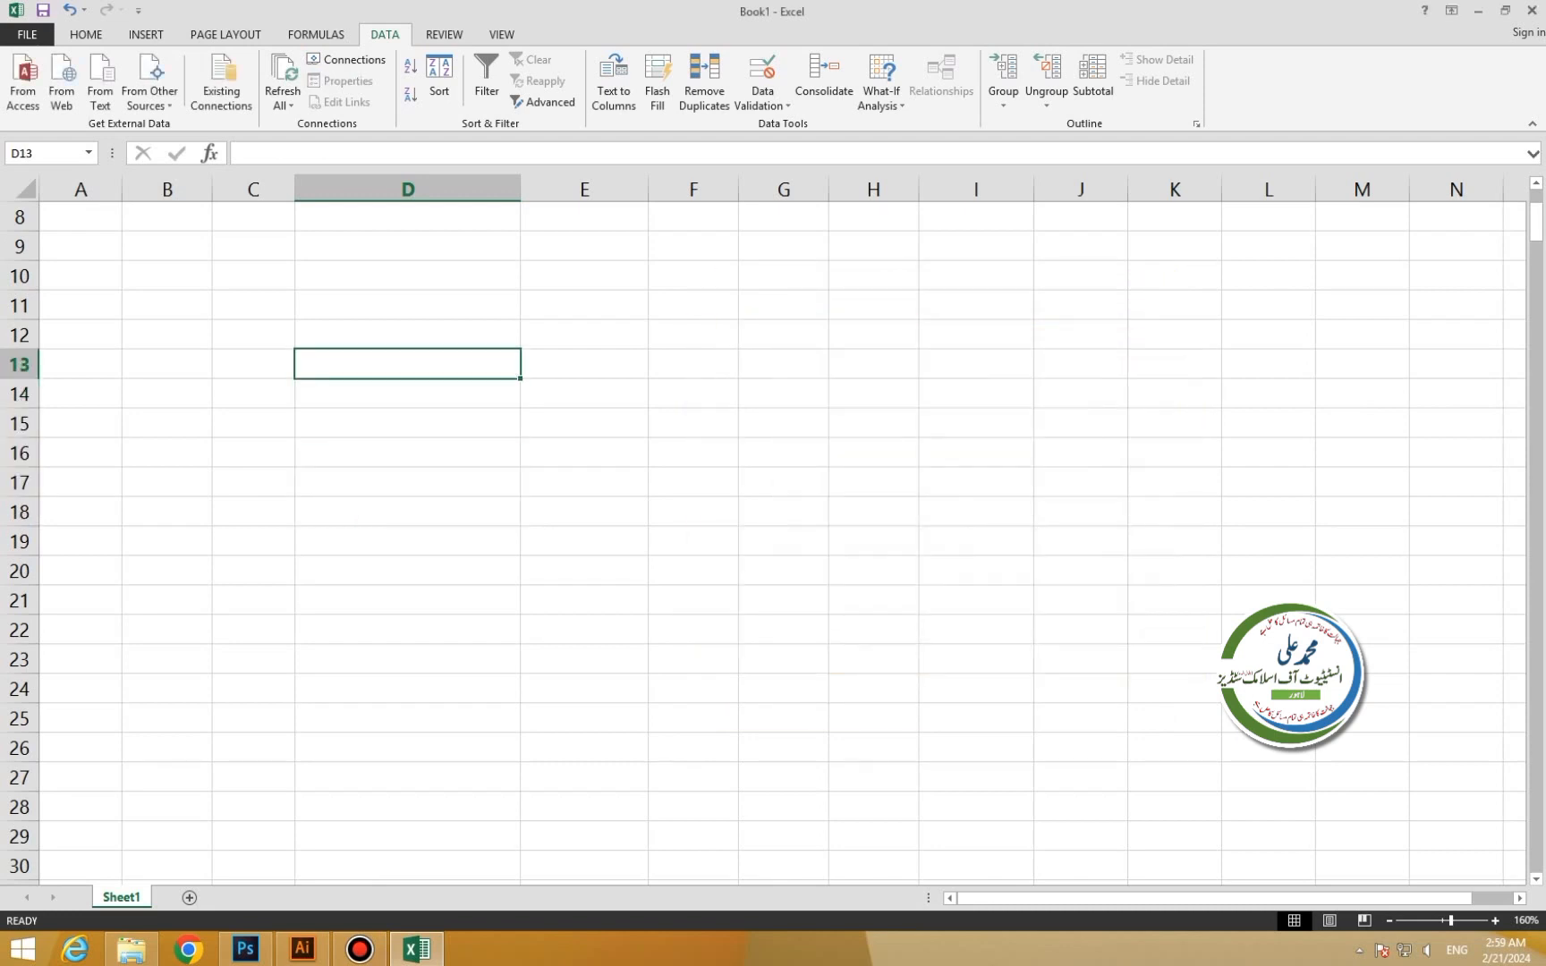
Enter 1 in D9 and 2 in D10 to start a number list.
left_click_drag(408, 306, 584, 659)
left_click_drag(408, 275, 584, 482)
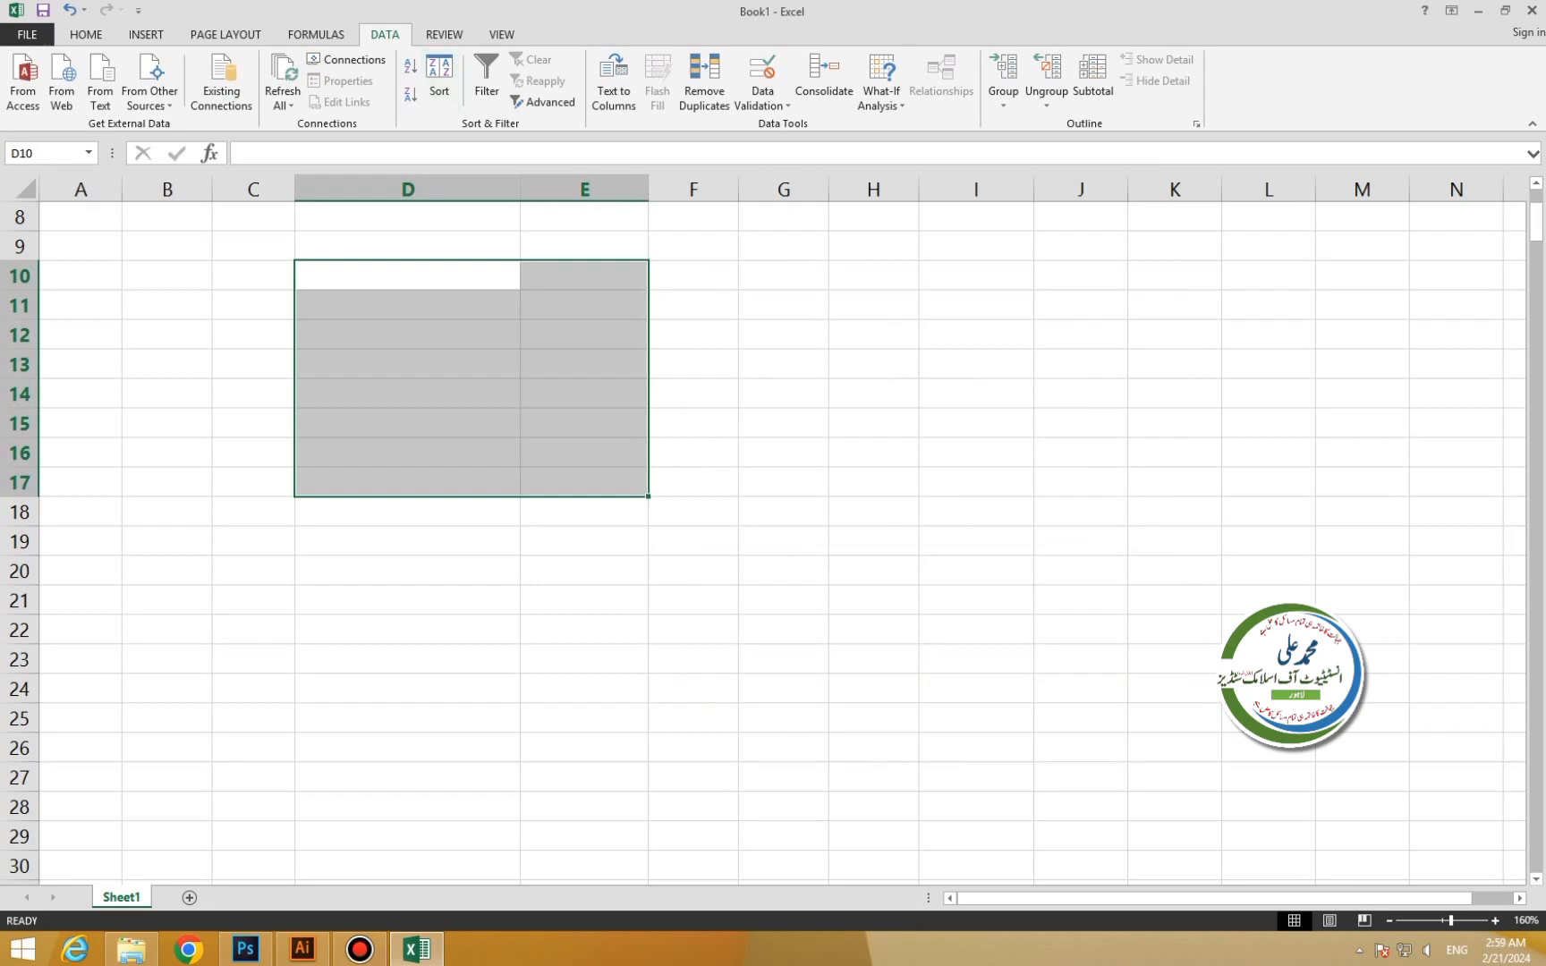
left_click(408, 246)
type("1")
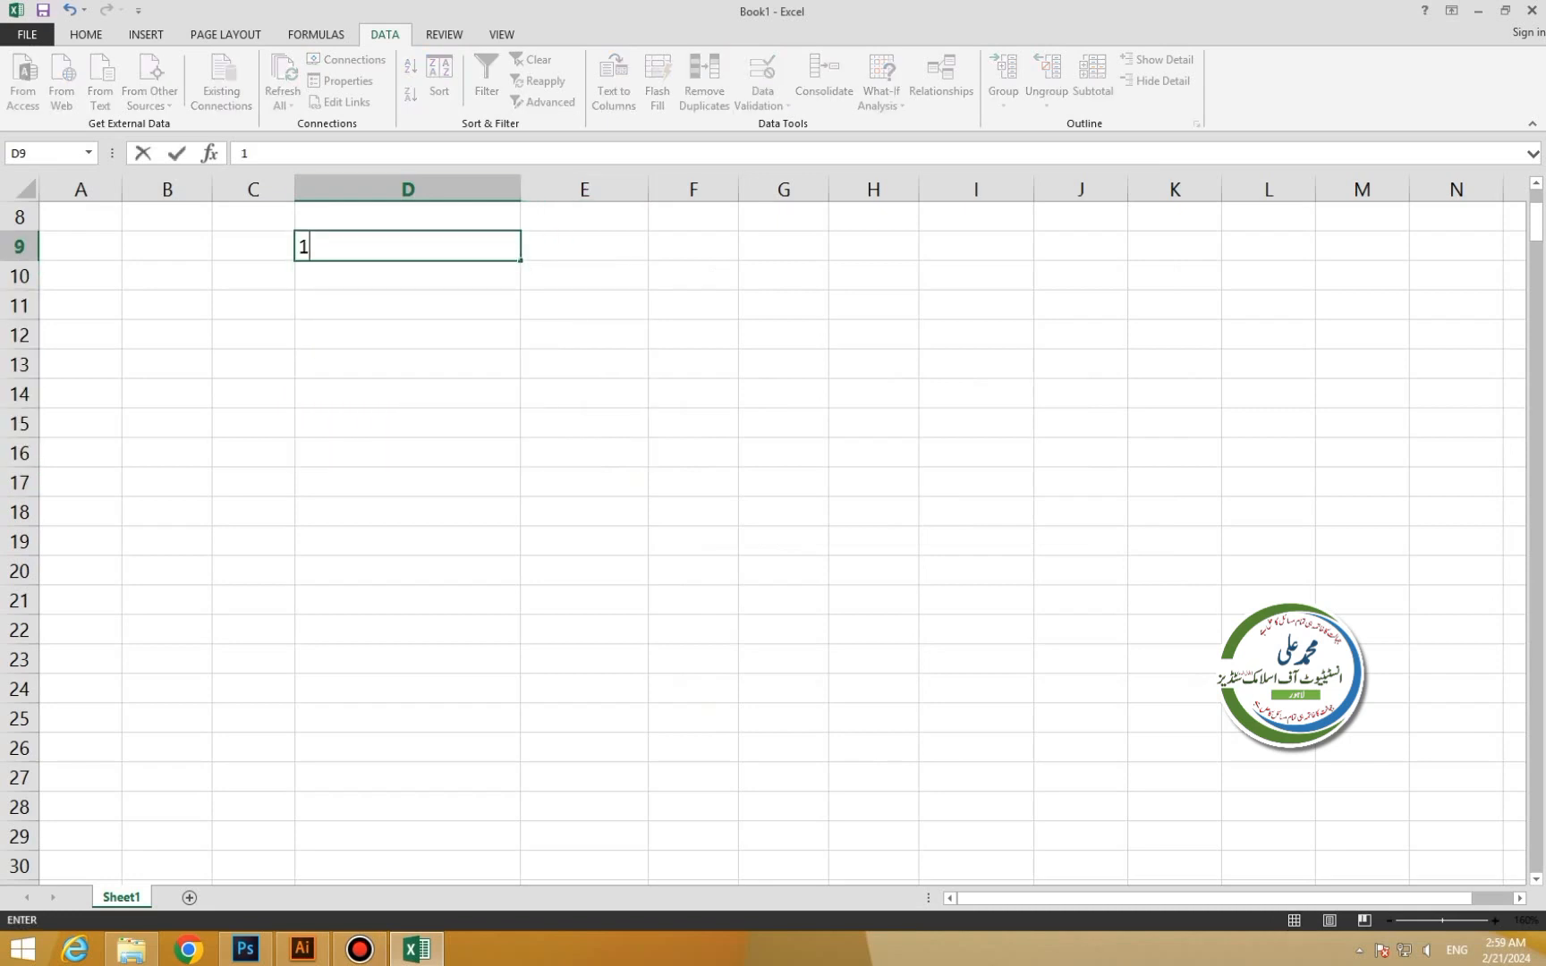
key("Return")
type("2")
key("Tab")
type("3")
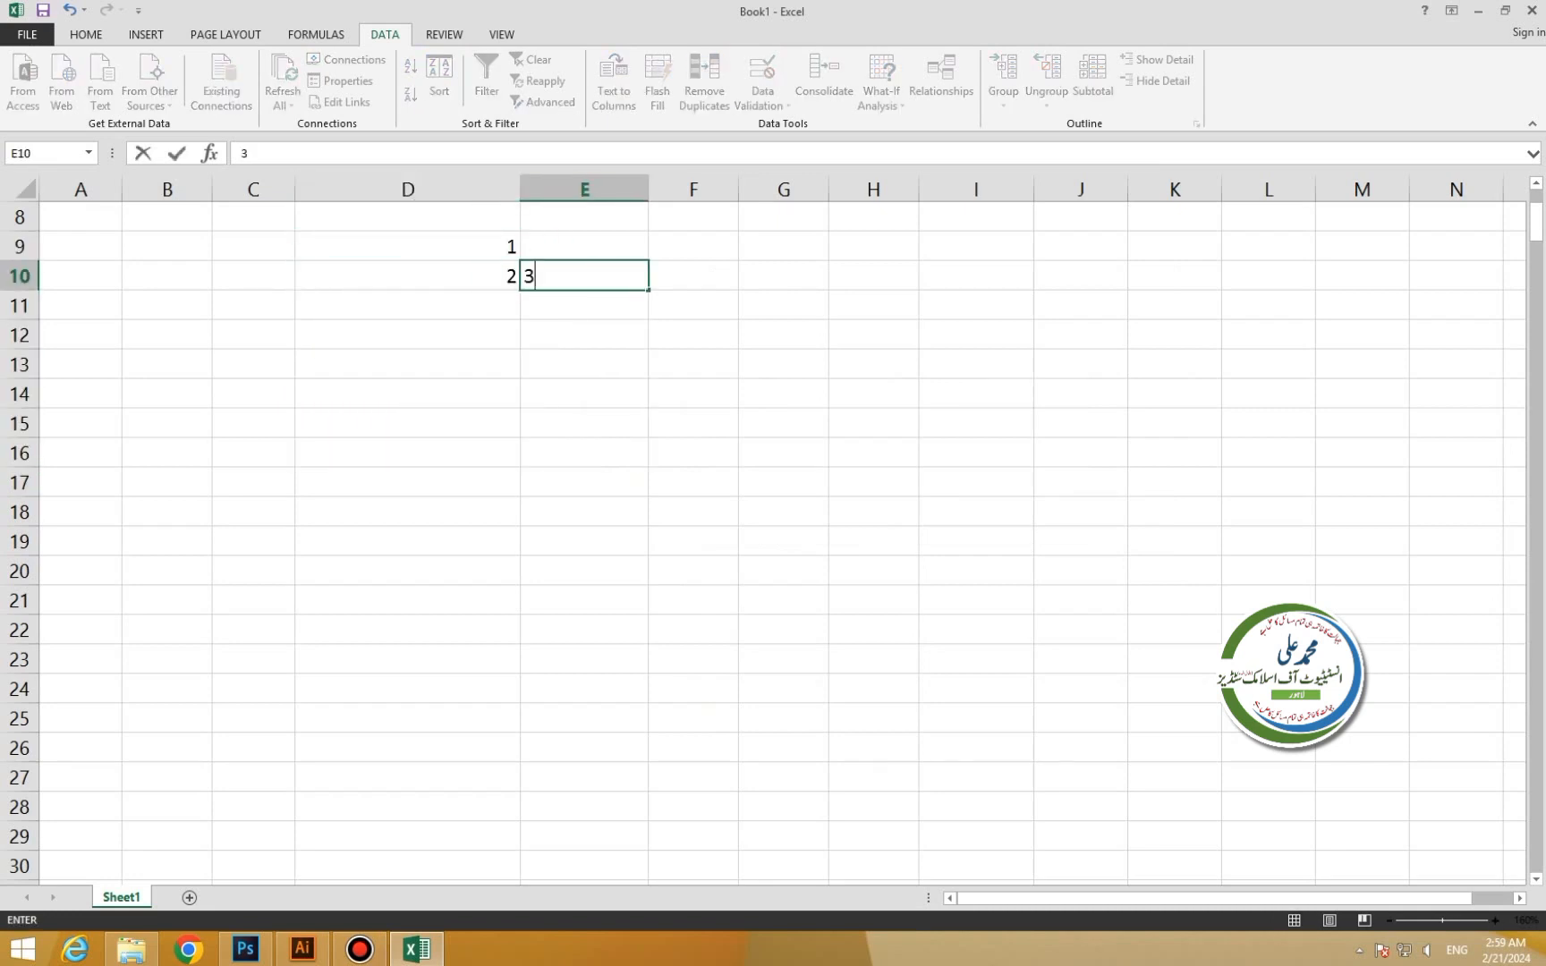
Remove the stray 3 from E10, enter 3 in D11, and extend the series to row 21.
key("BackSpace")
key("Down")
key("Left")
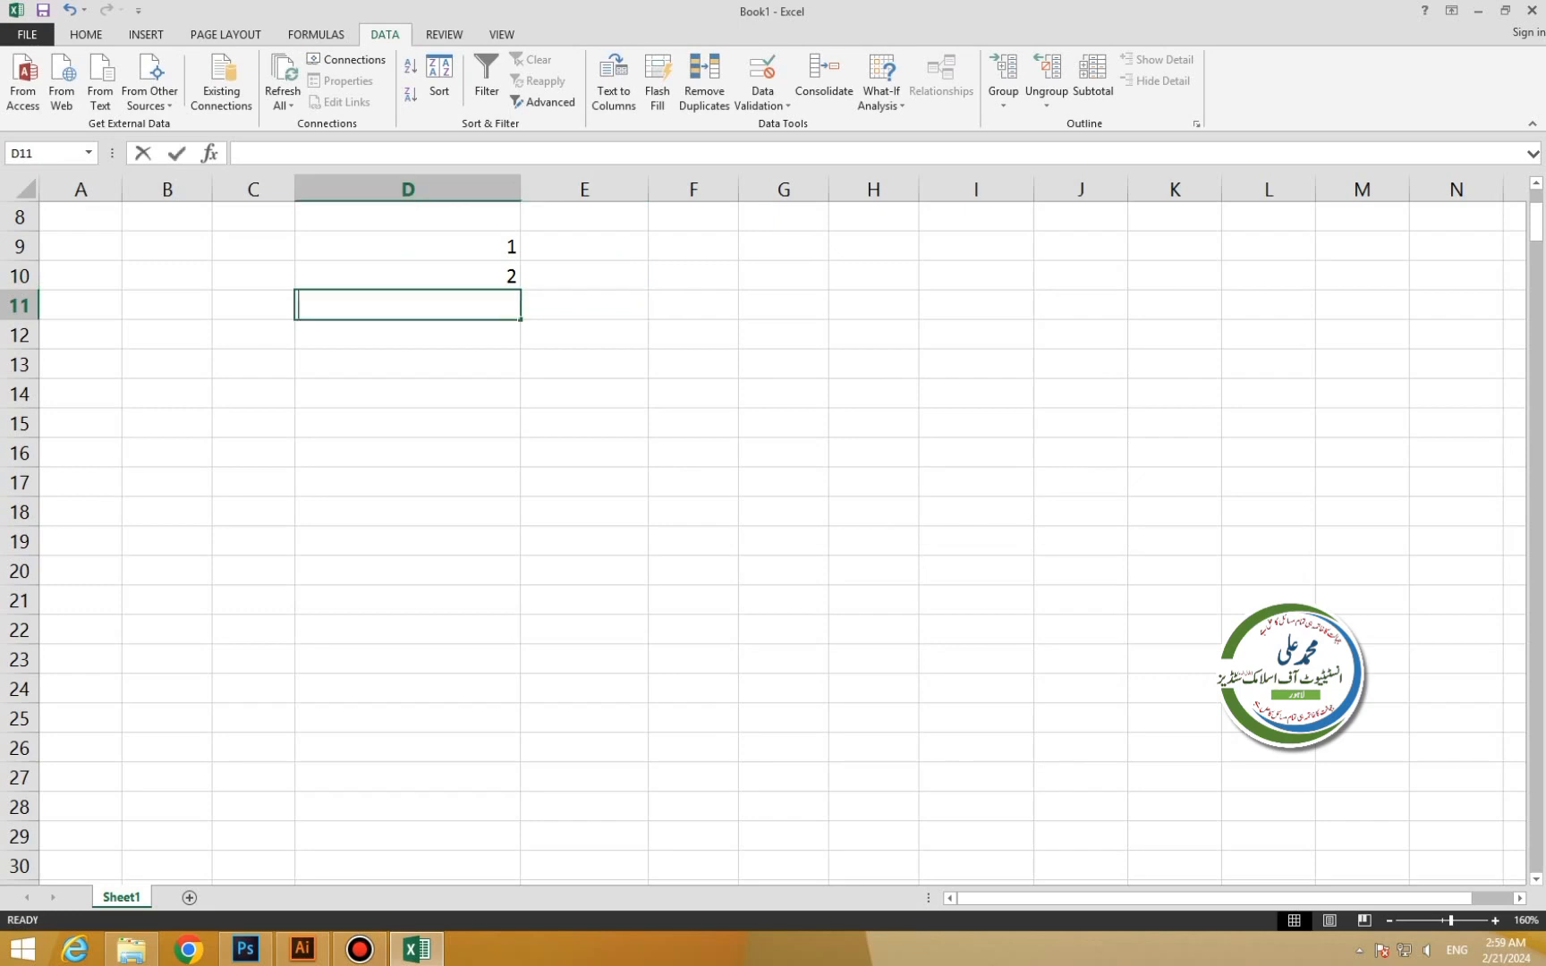
type("3")
key("Right")
key("Up")
key("Left")
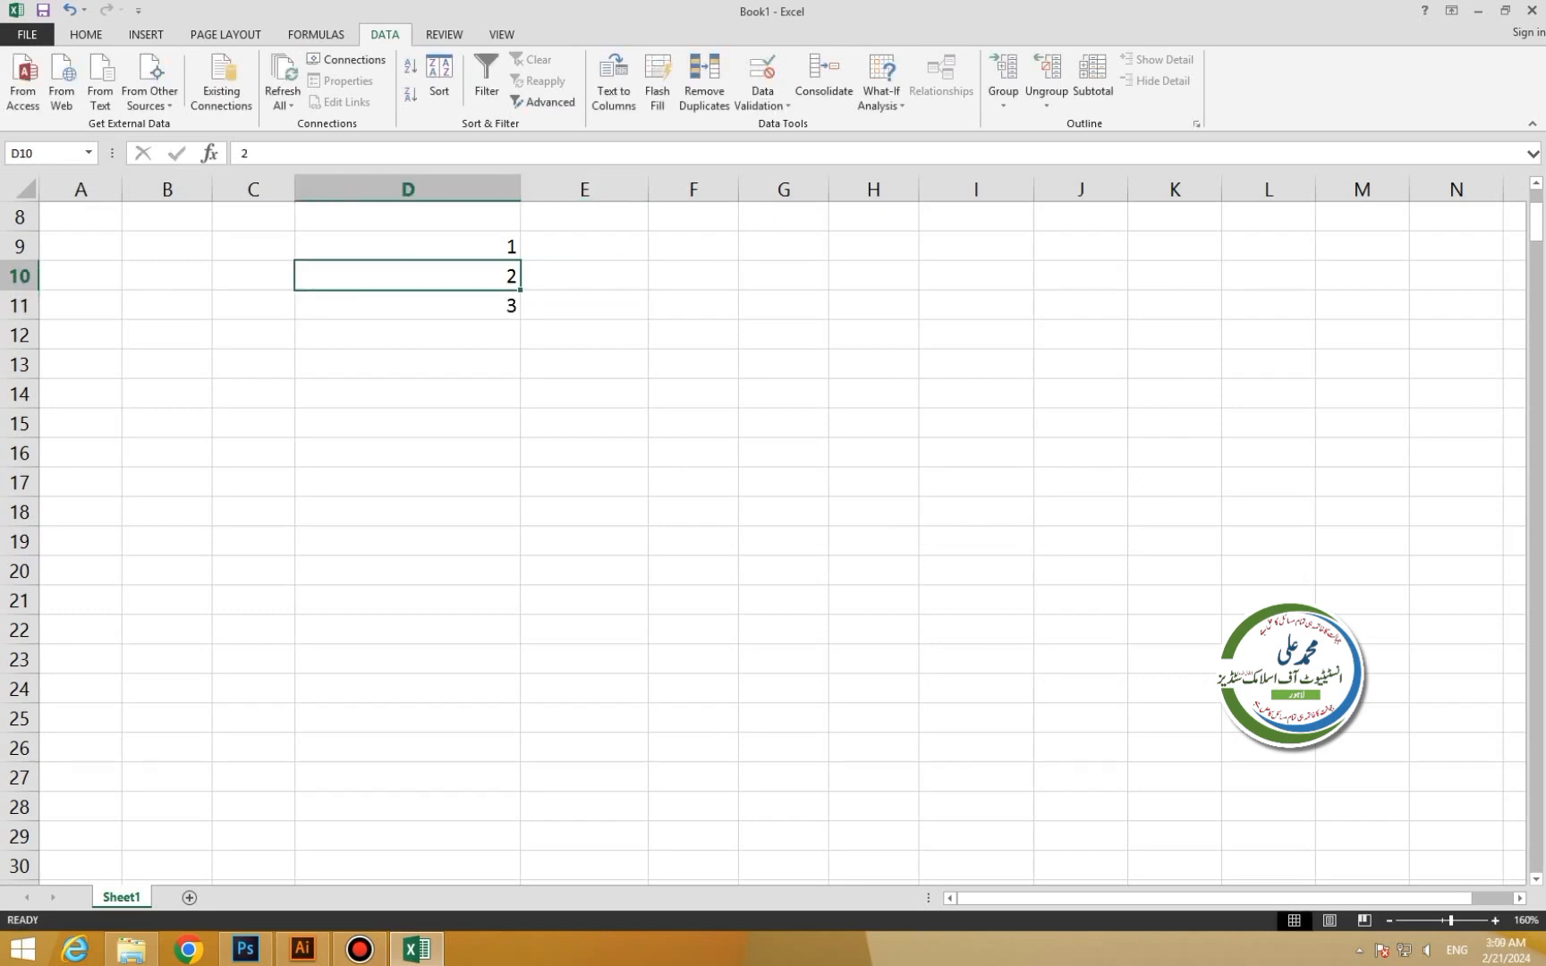
left_click_drag(520, 290, 524, 615)
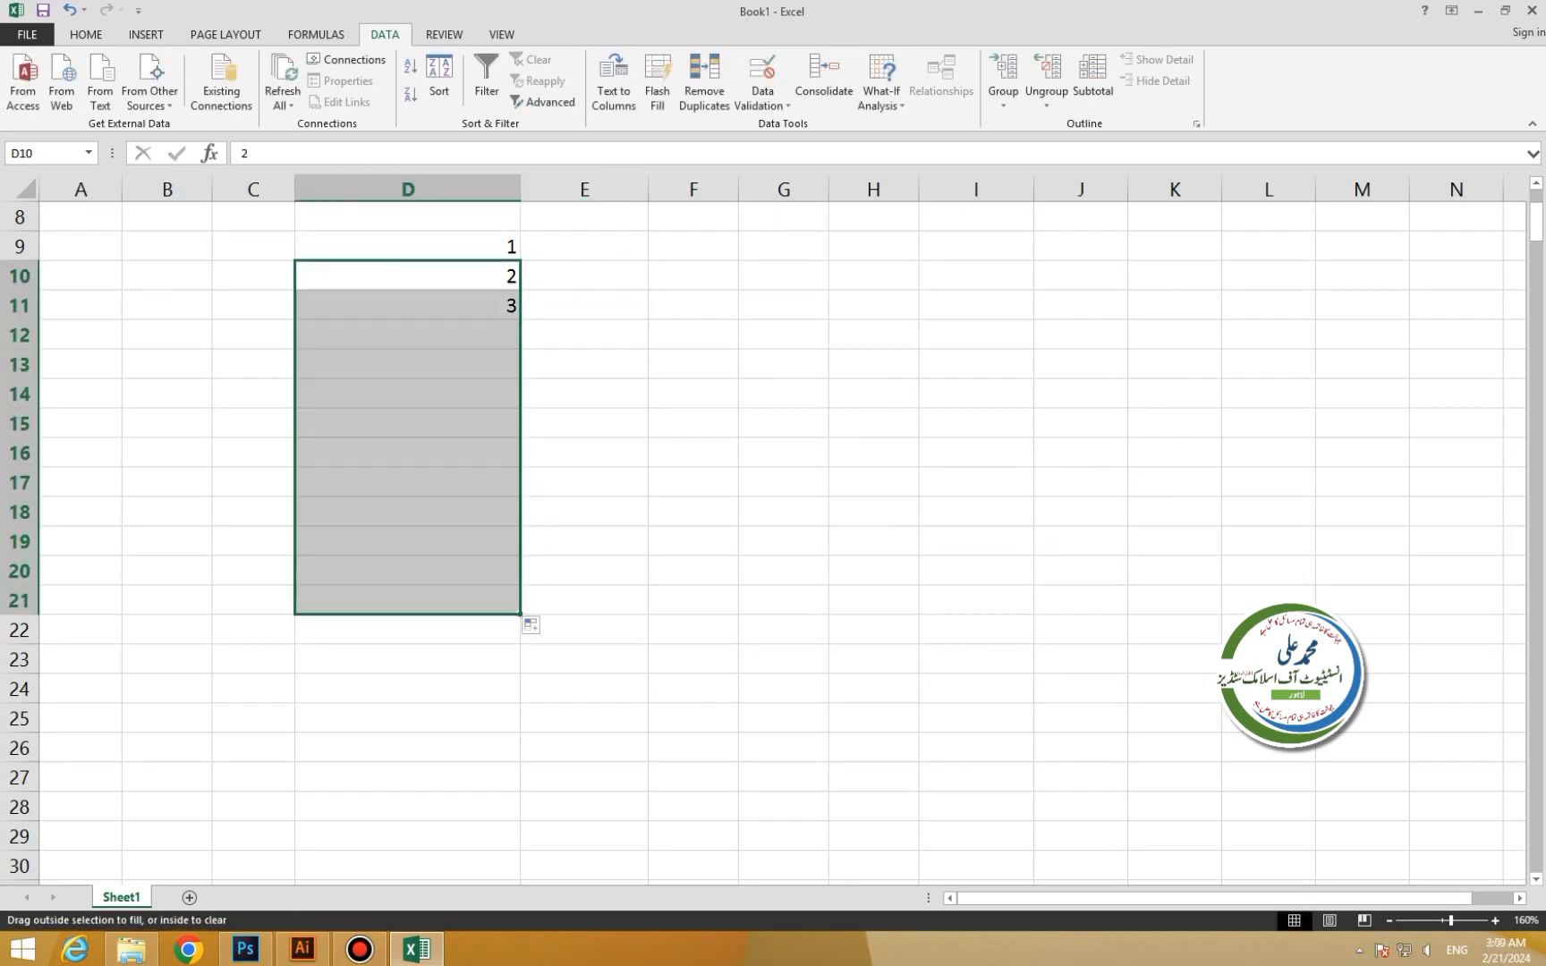
Sort the numbers 1–13 in D9:D21 largest to smallest, then back to ascending.
left_click_drag(456, 246, 456, 601)
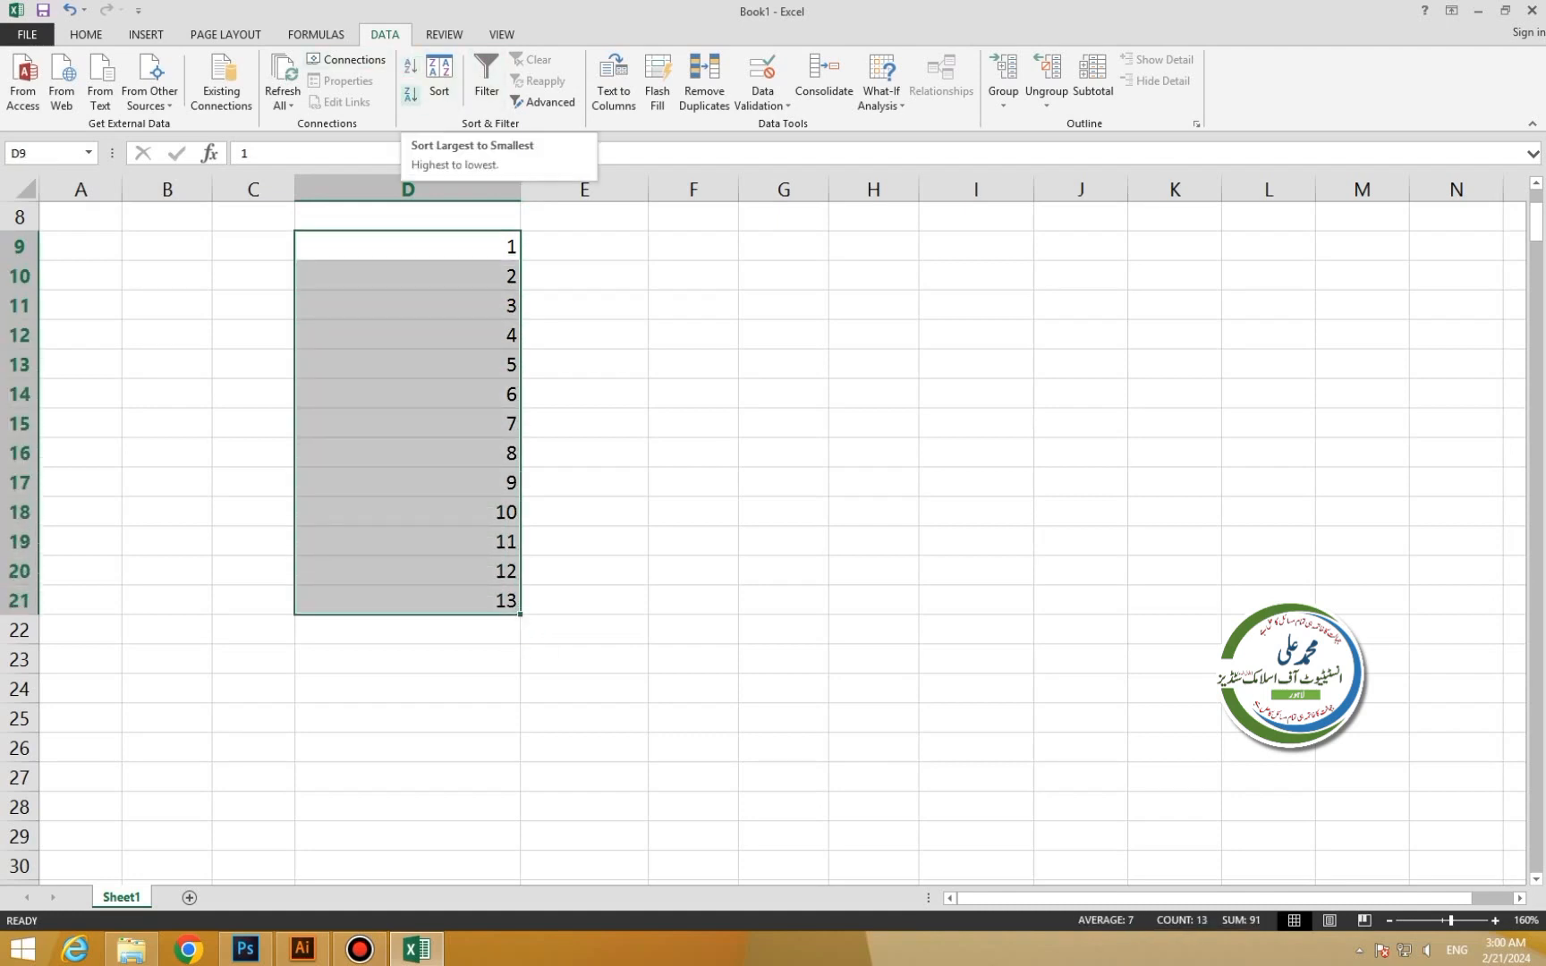
left_click(411, 94)
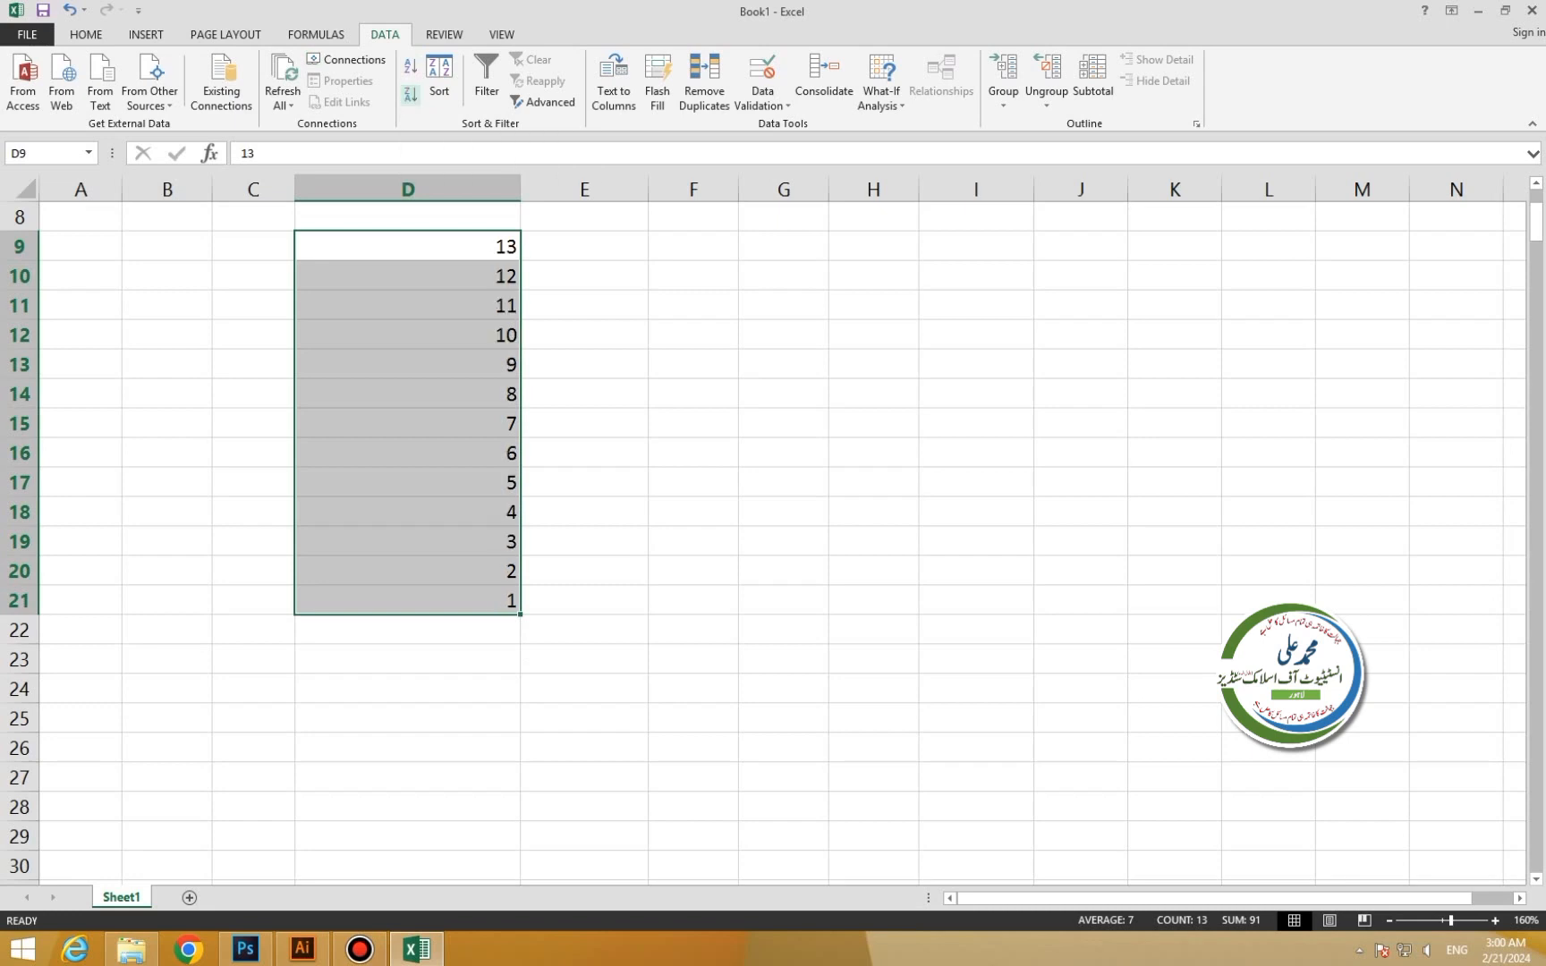
left_click(411, 66)
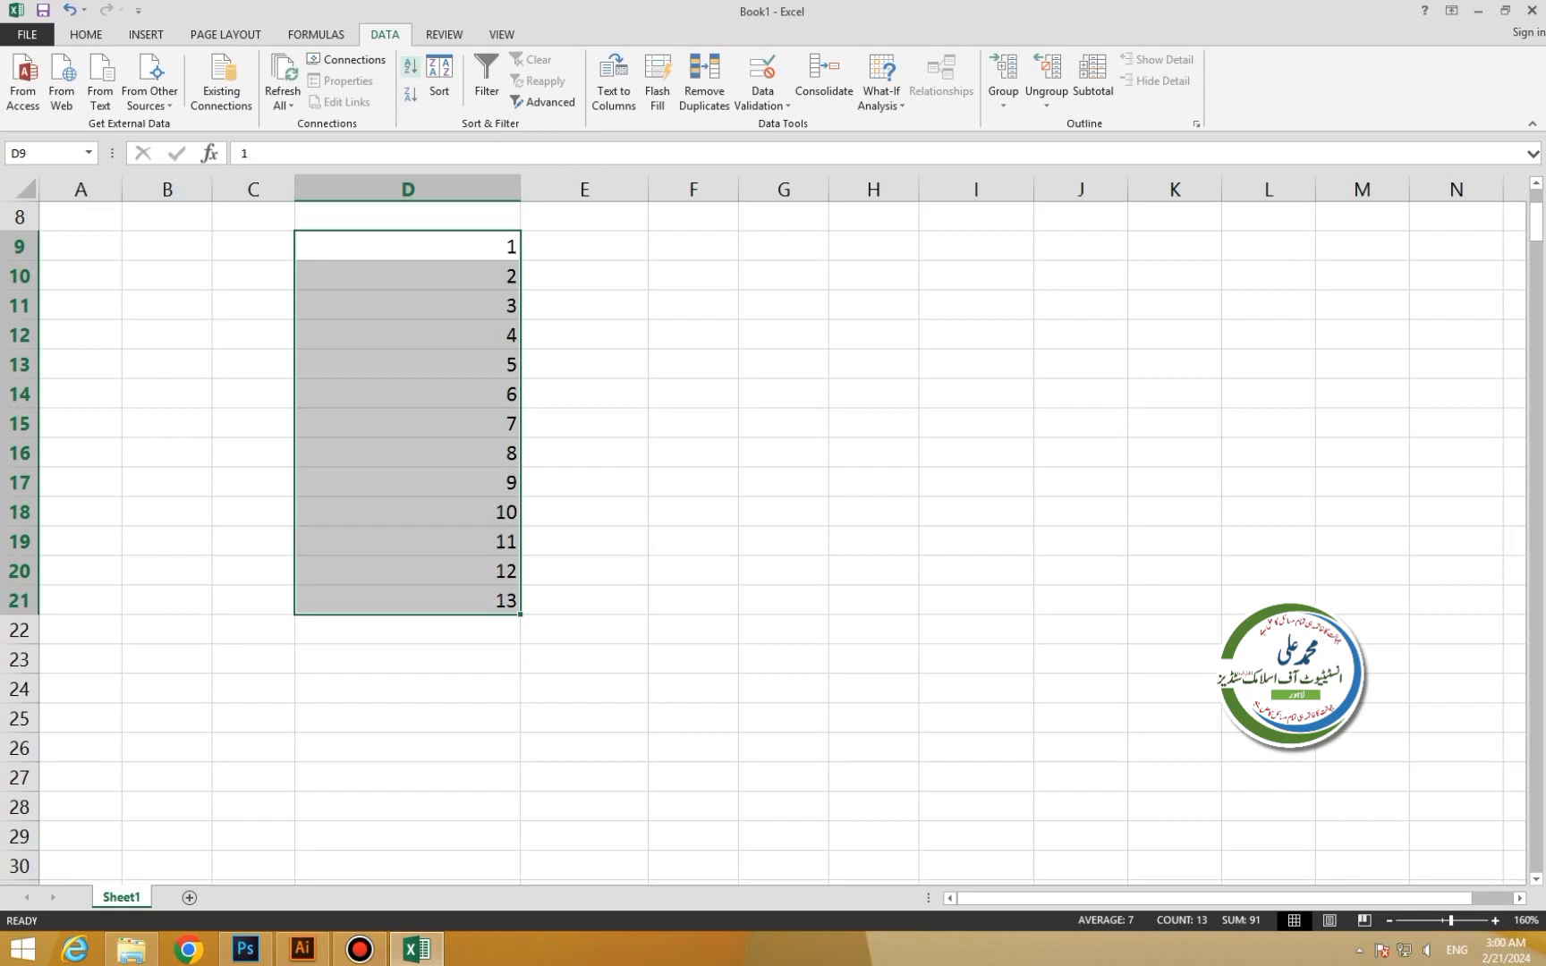
Delete the numbers 1–13 from D9:D21.
left_click(584, 334)
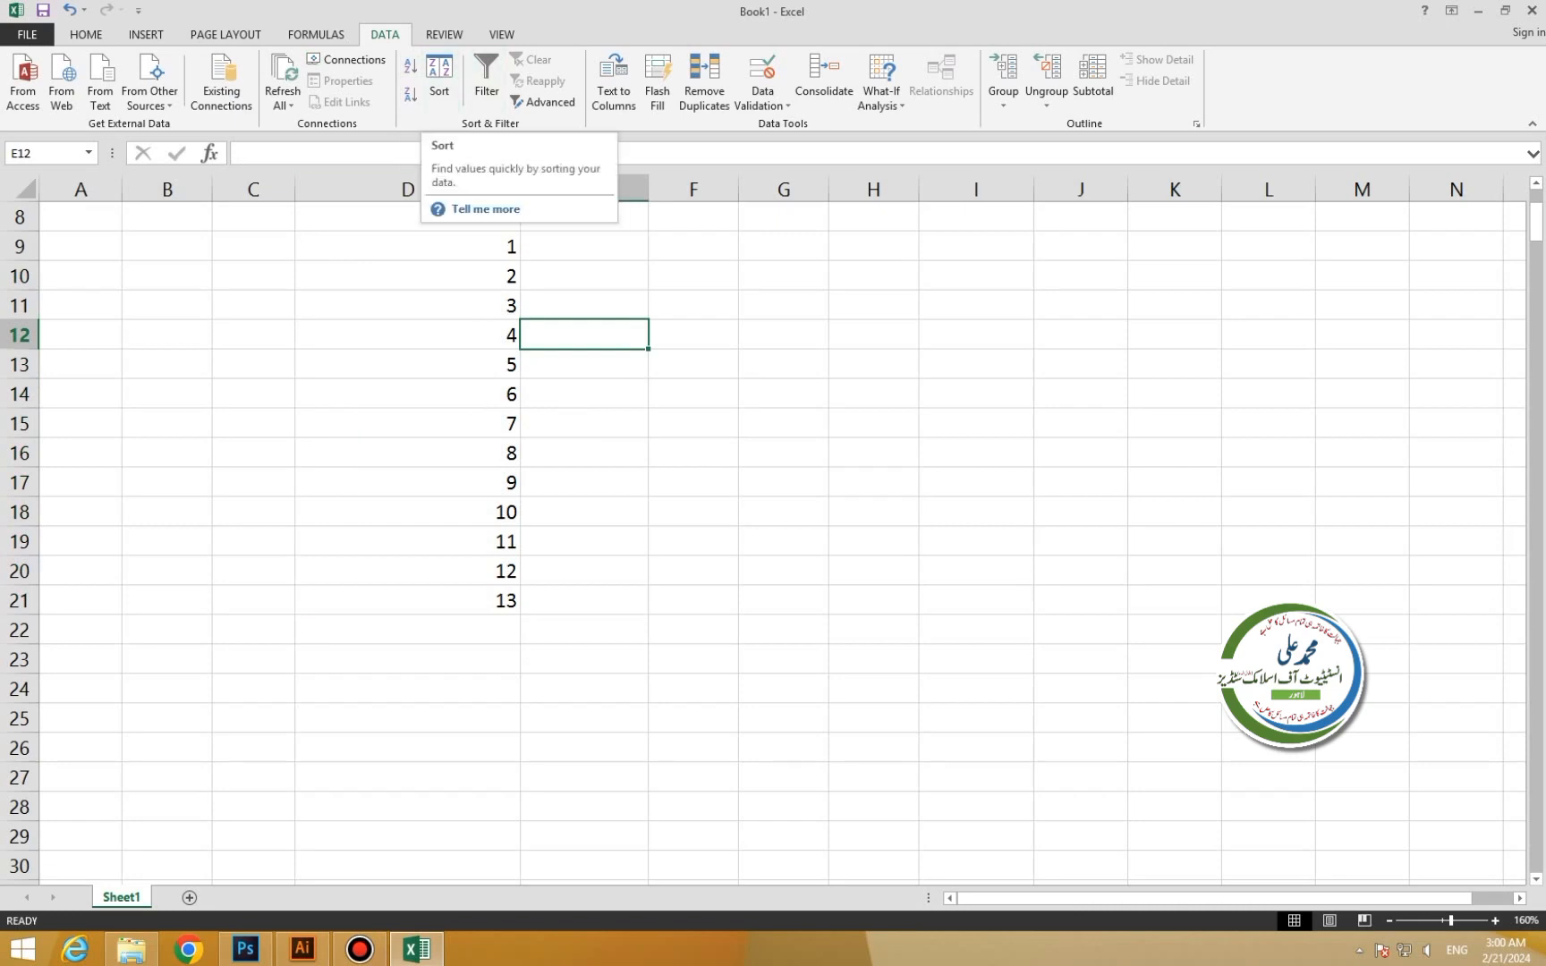
left_click_drag(407, 246, 407, 600)
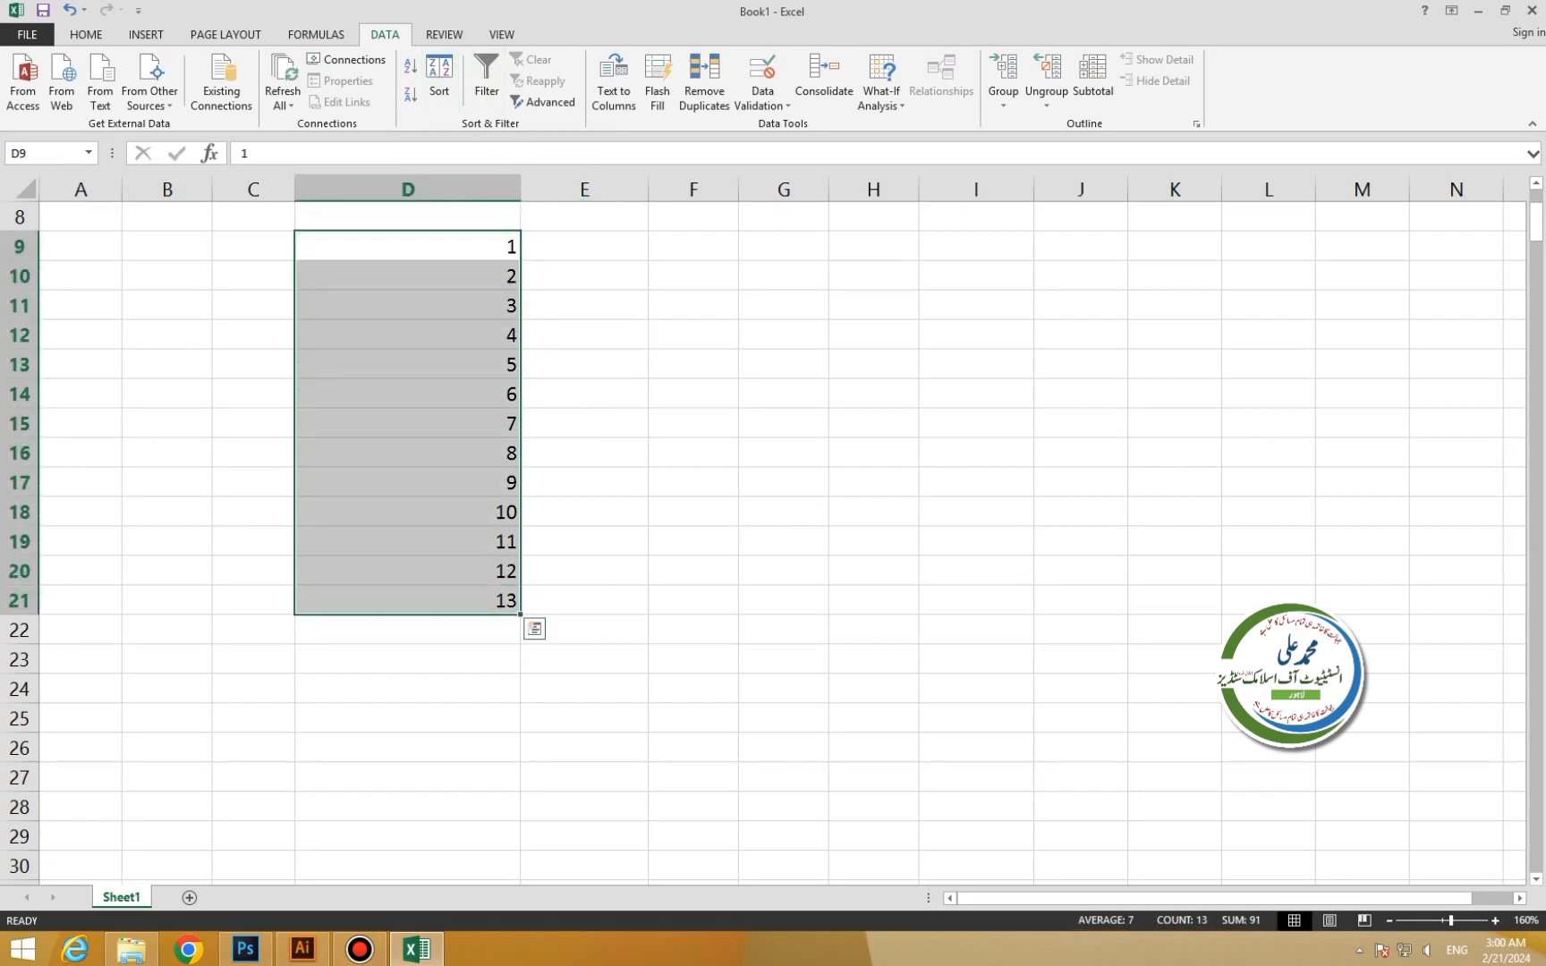
key("Delete")
key("Return")
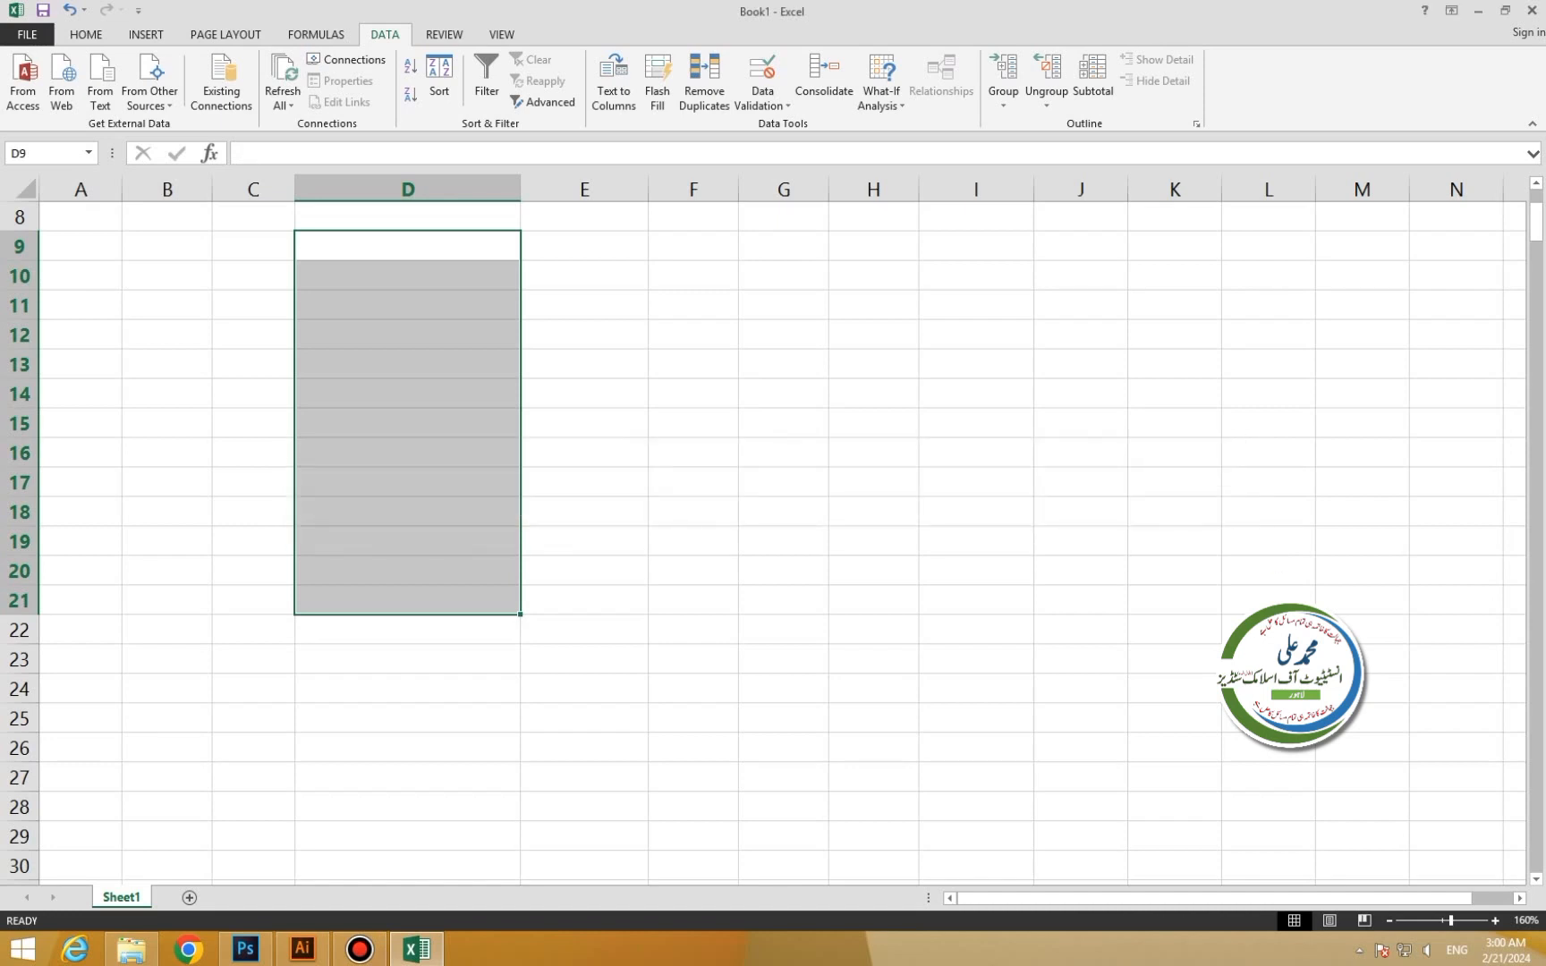
Add the Sr No heading in E11 and fill serial numbers 1–10 down to E21.
left_click(585, 305)
key("BackSpace")
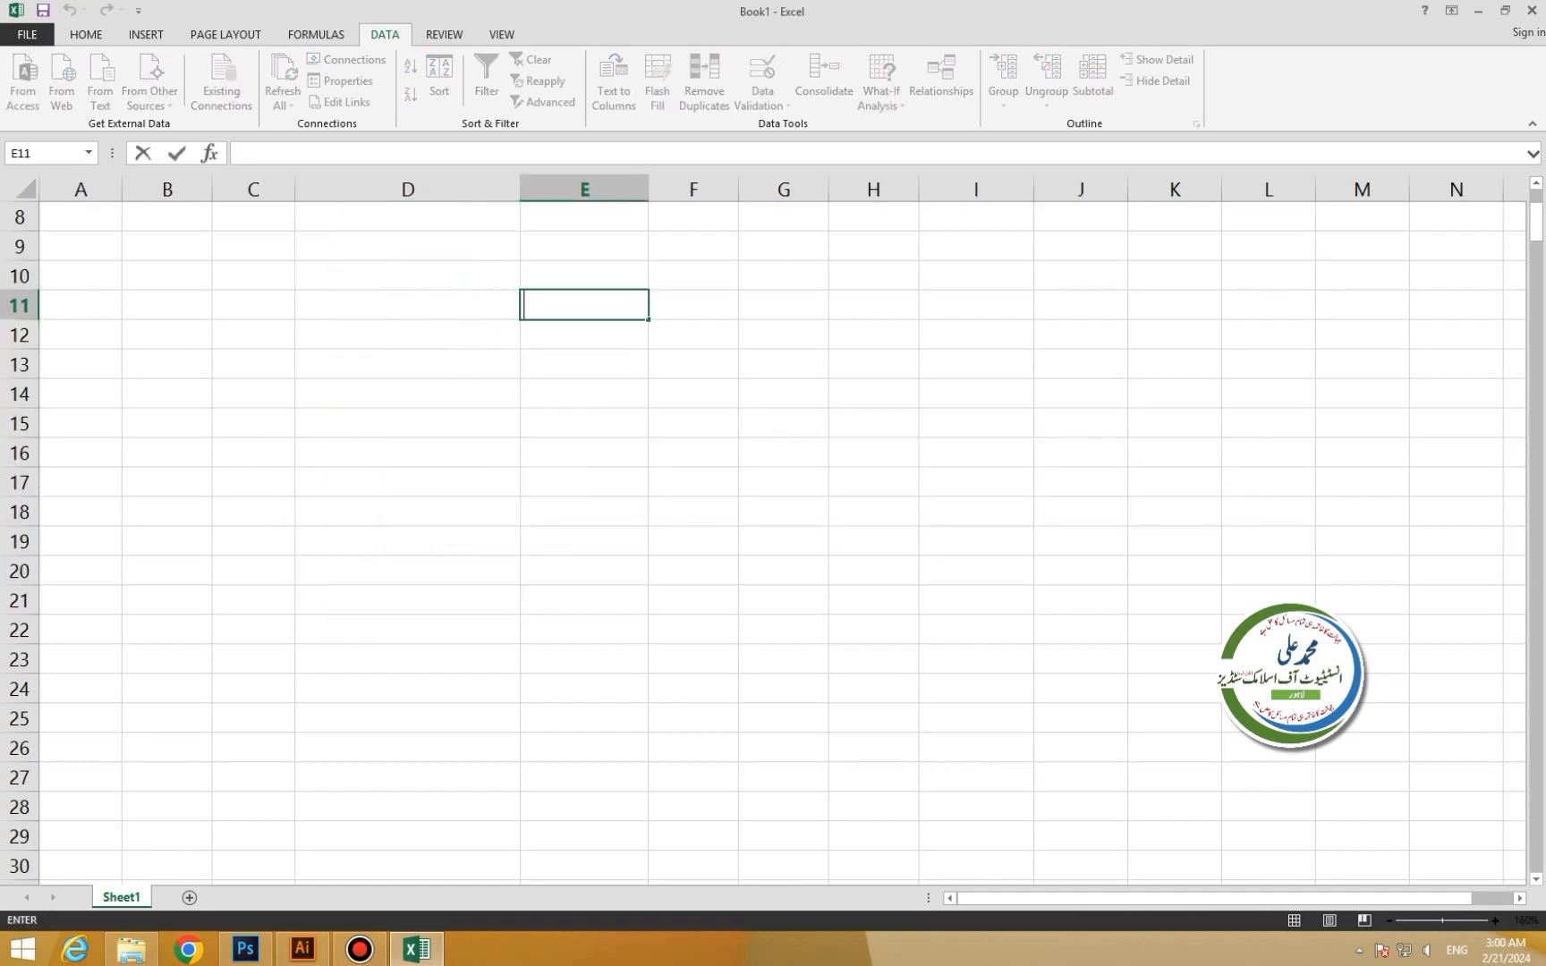
type("Sr No")
key("Return")
type("1")
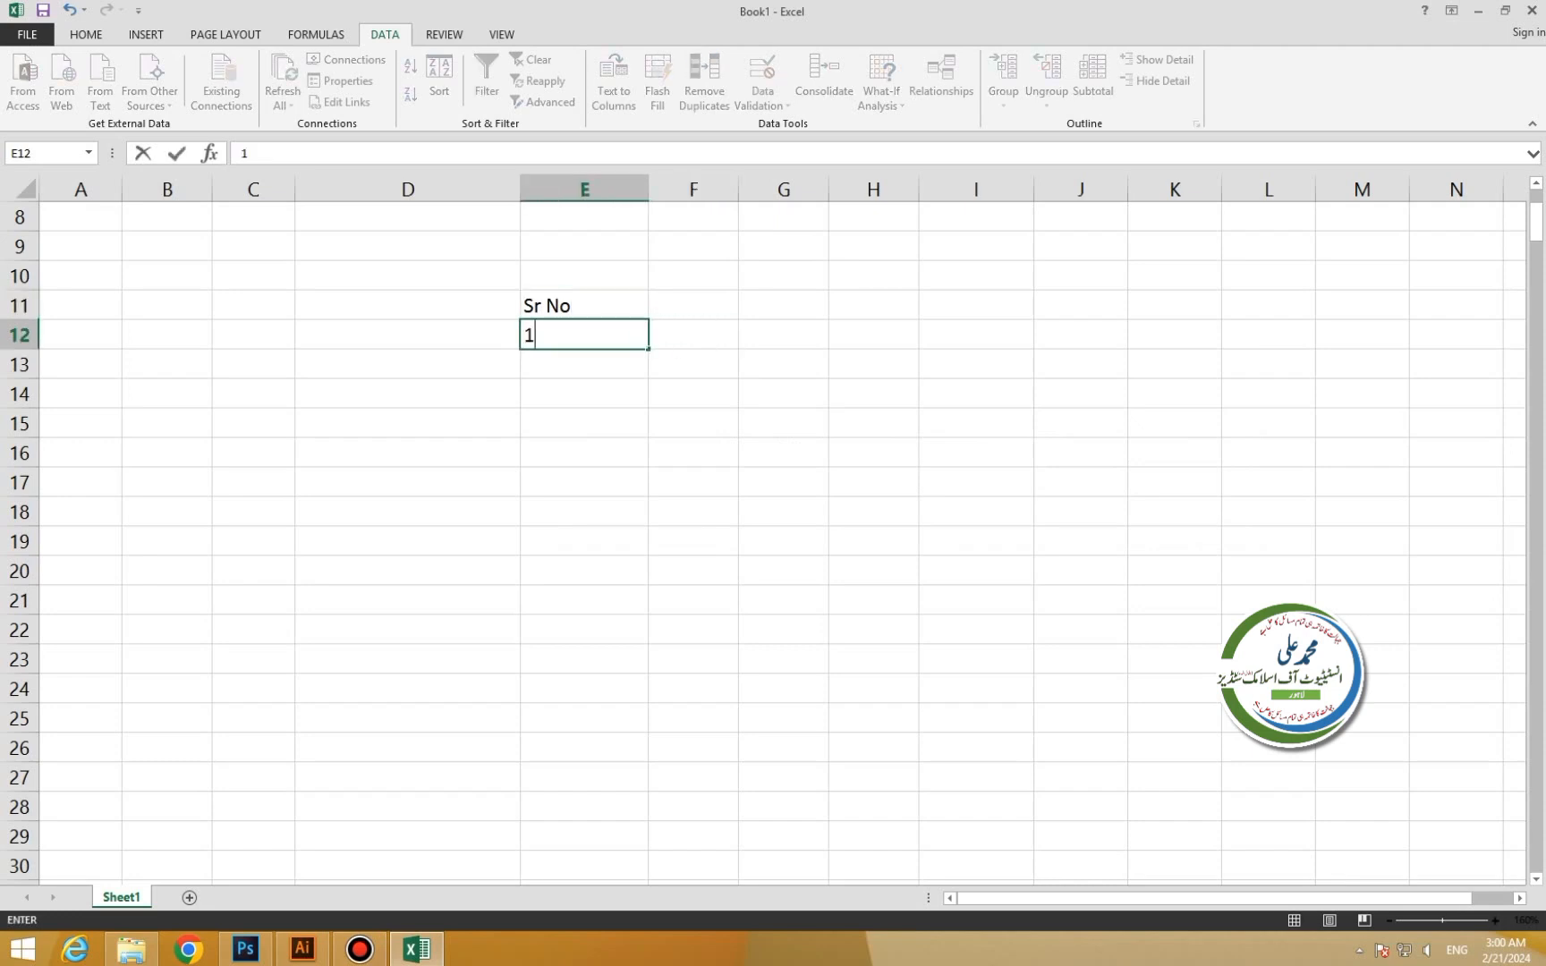
left_click_drag(647, 349, 656, 604)
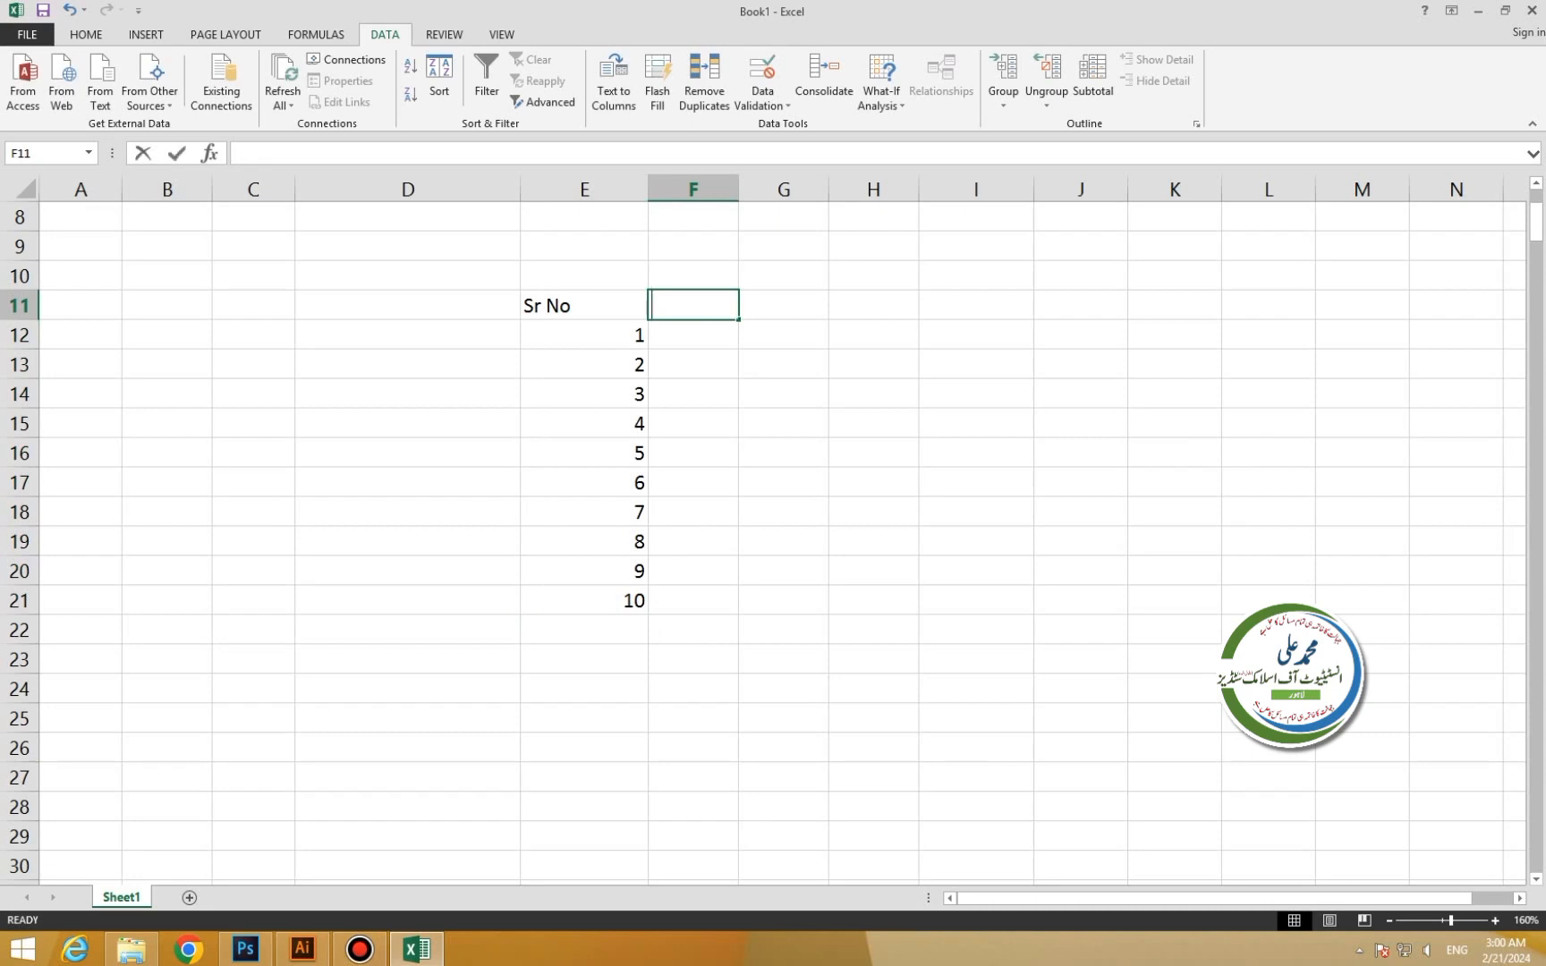
Add the Name heading and enter names a through j in F12:F21.
type("Name")
key("Return")
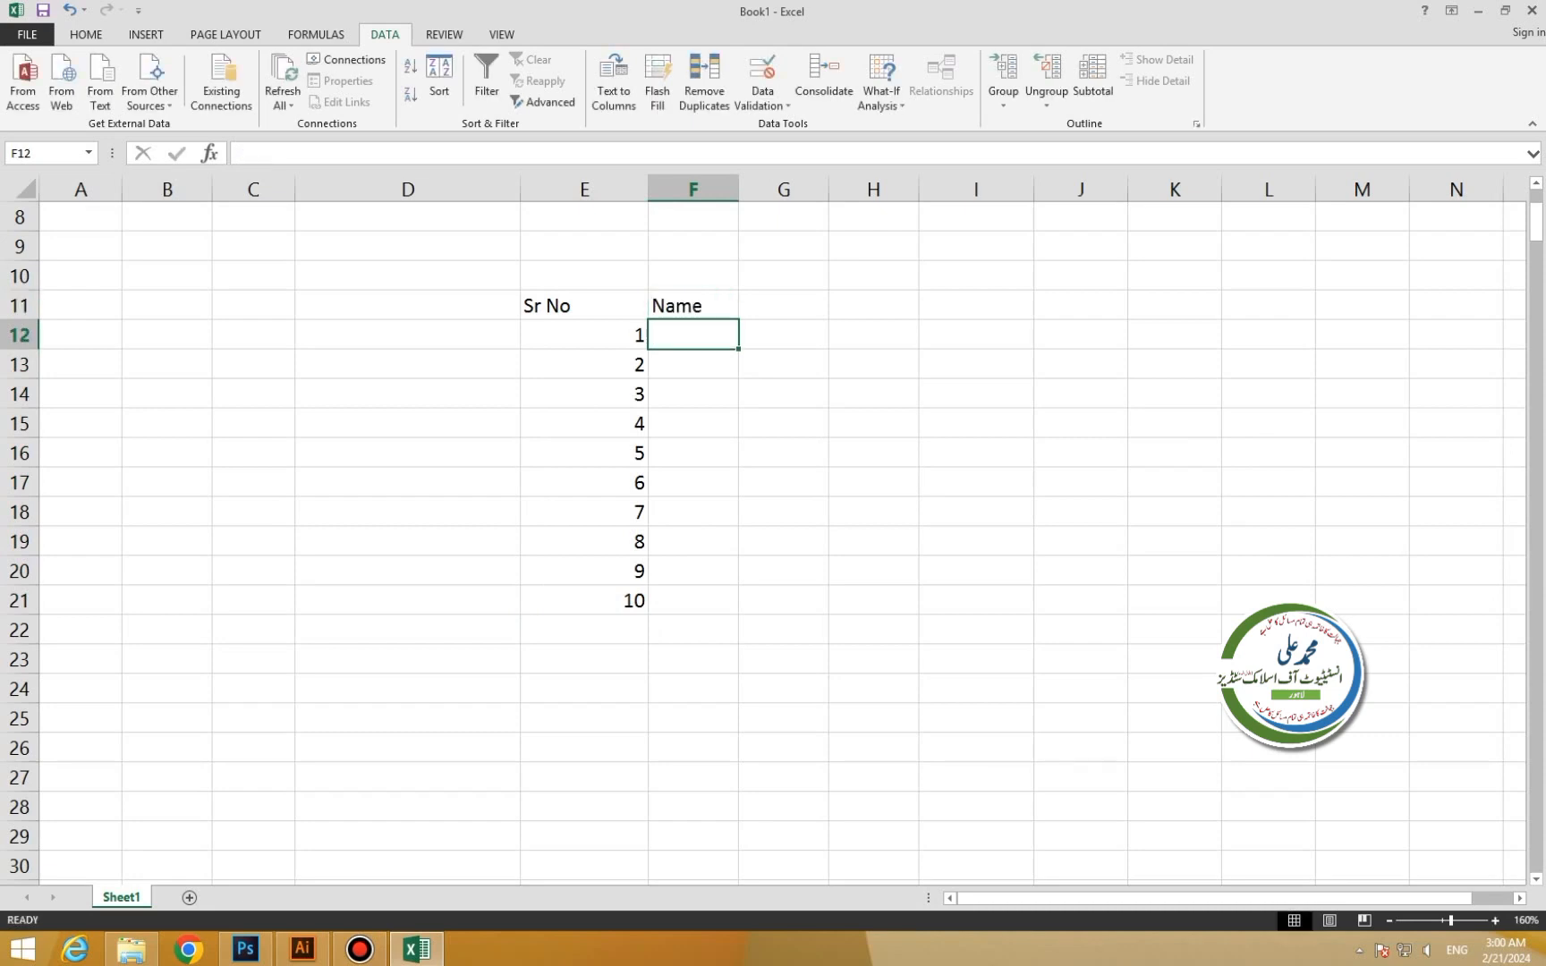
type("a")
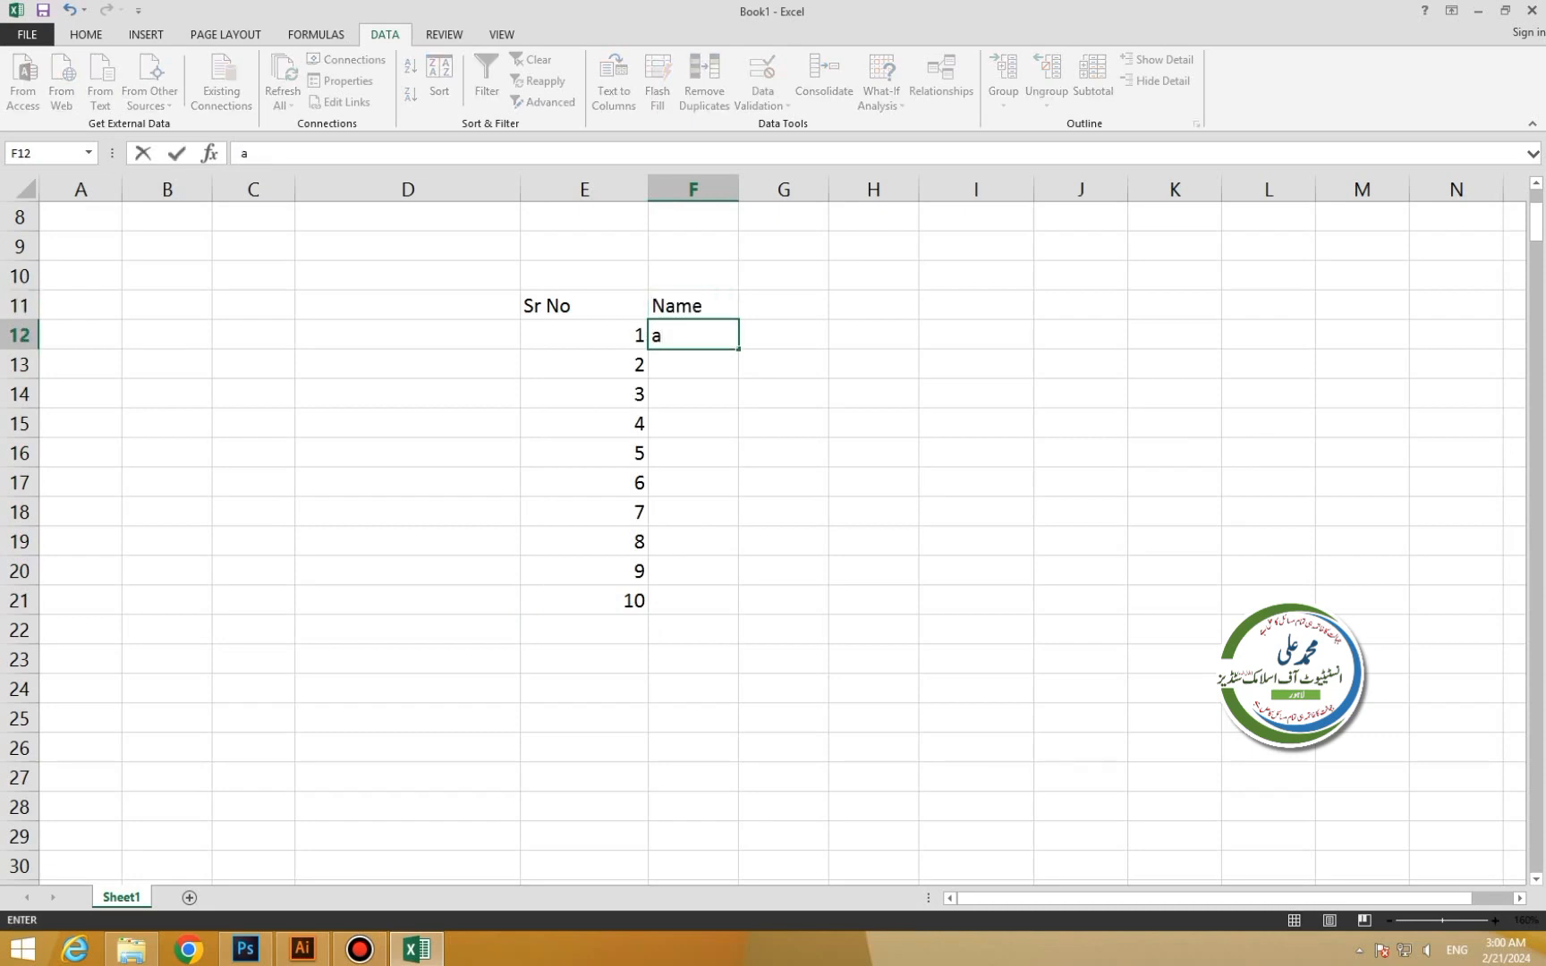
key("Return")
type("b")
key("Return")
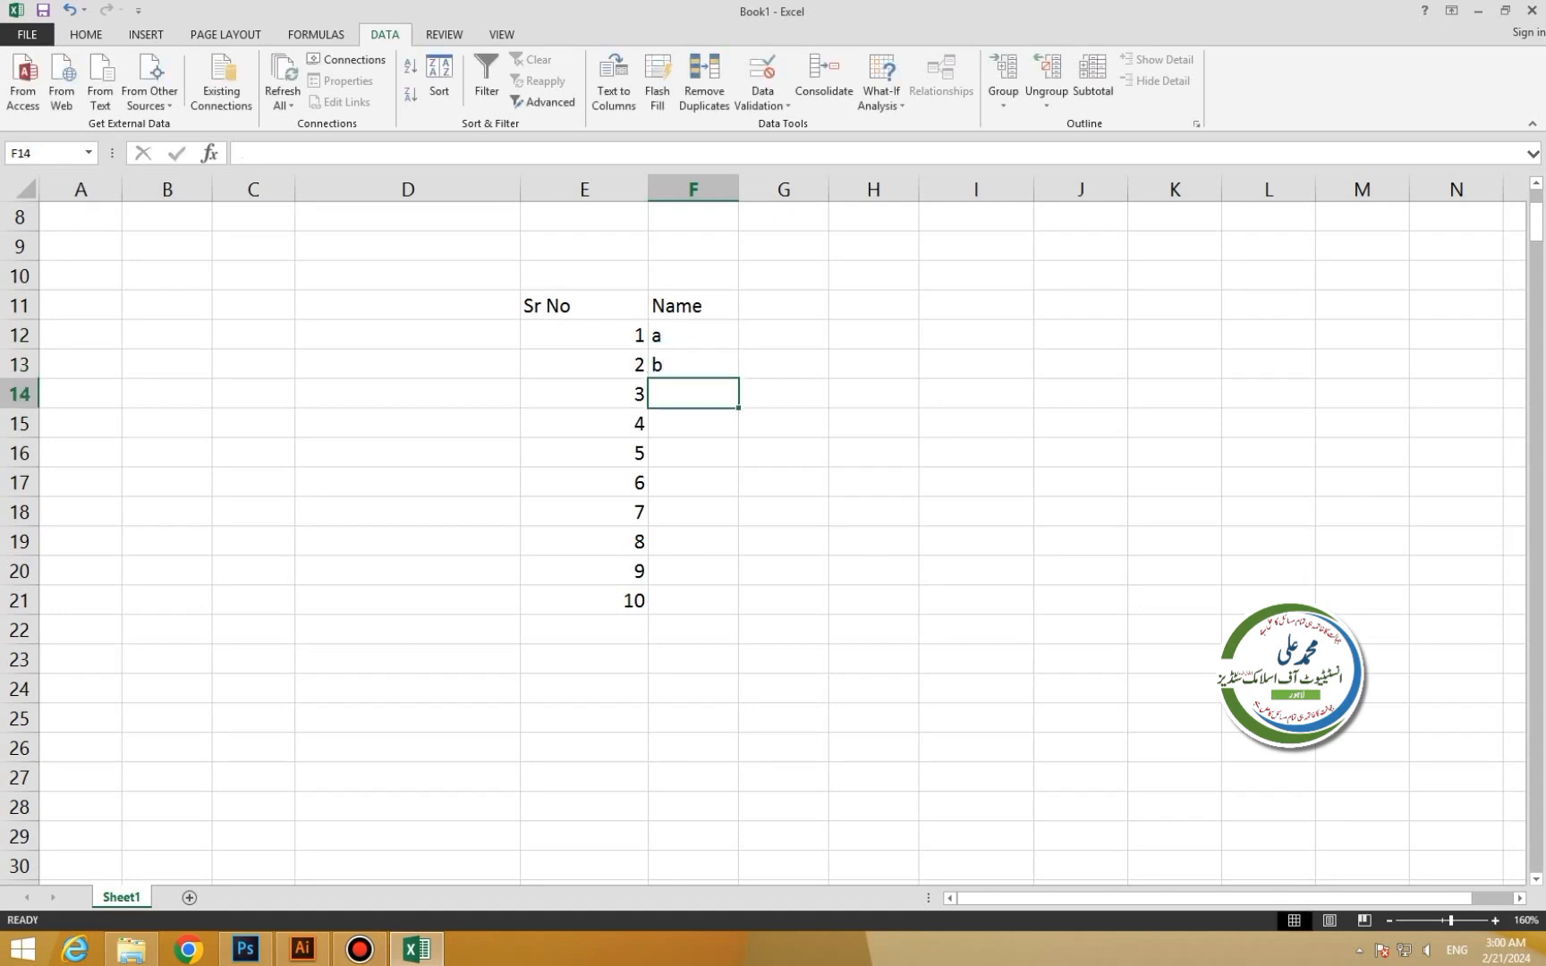
type("c")
key("Return")
type("d")
key("Return")
type("e")
key("Return")
type("f")
key("Return")
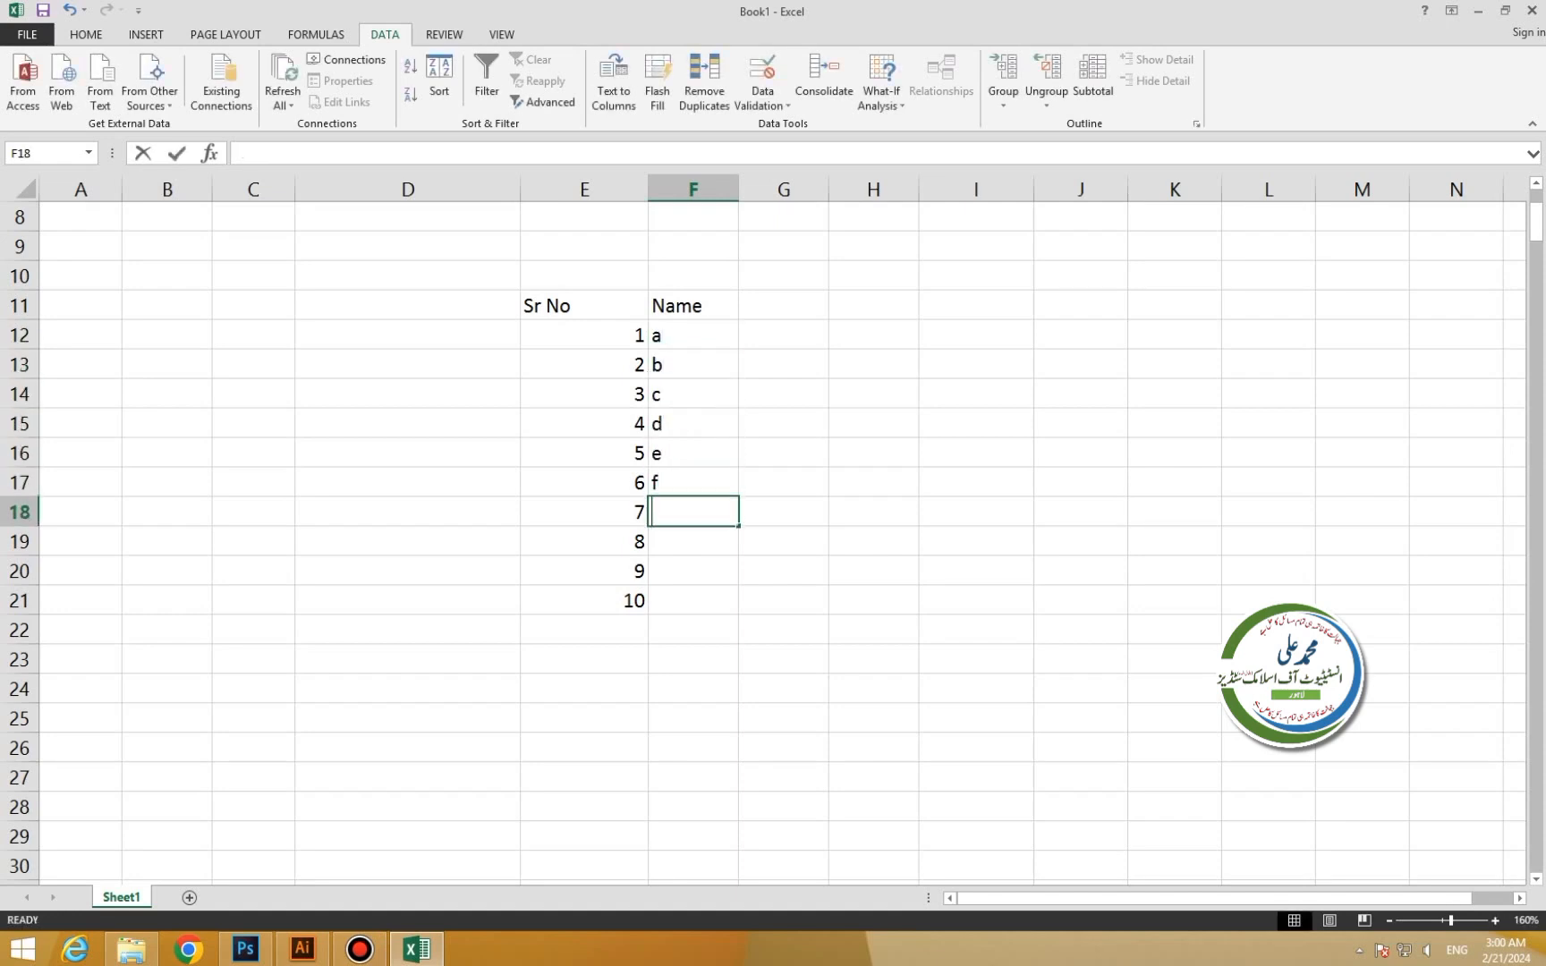
type("g")
key("Return")
type("h")
key("Return")
type("i")
key("Return")
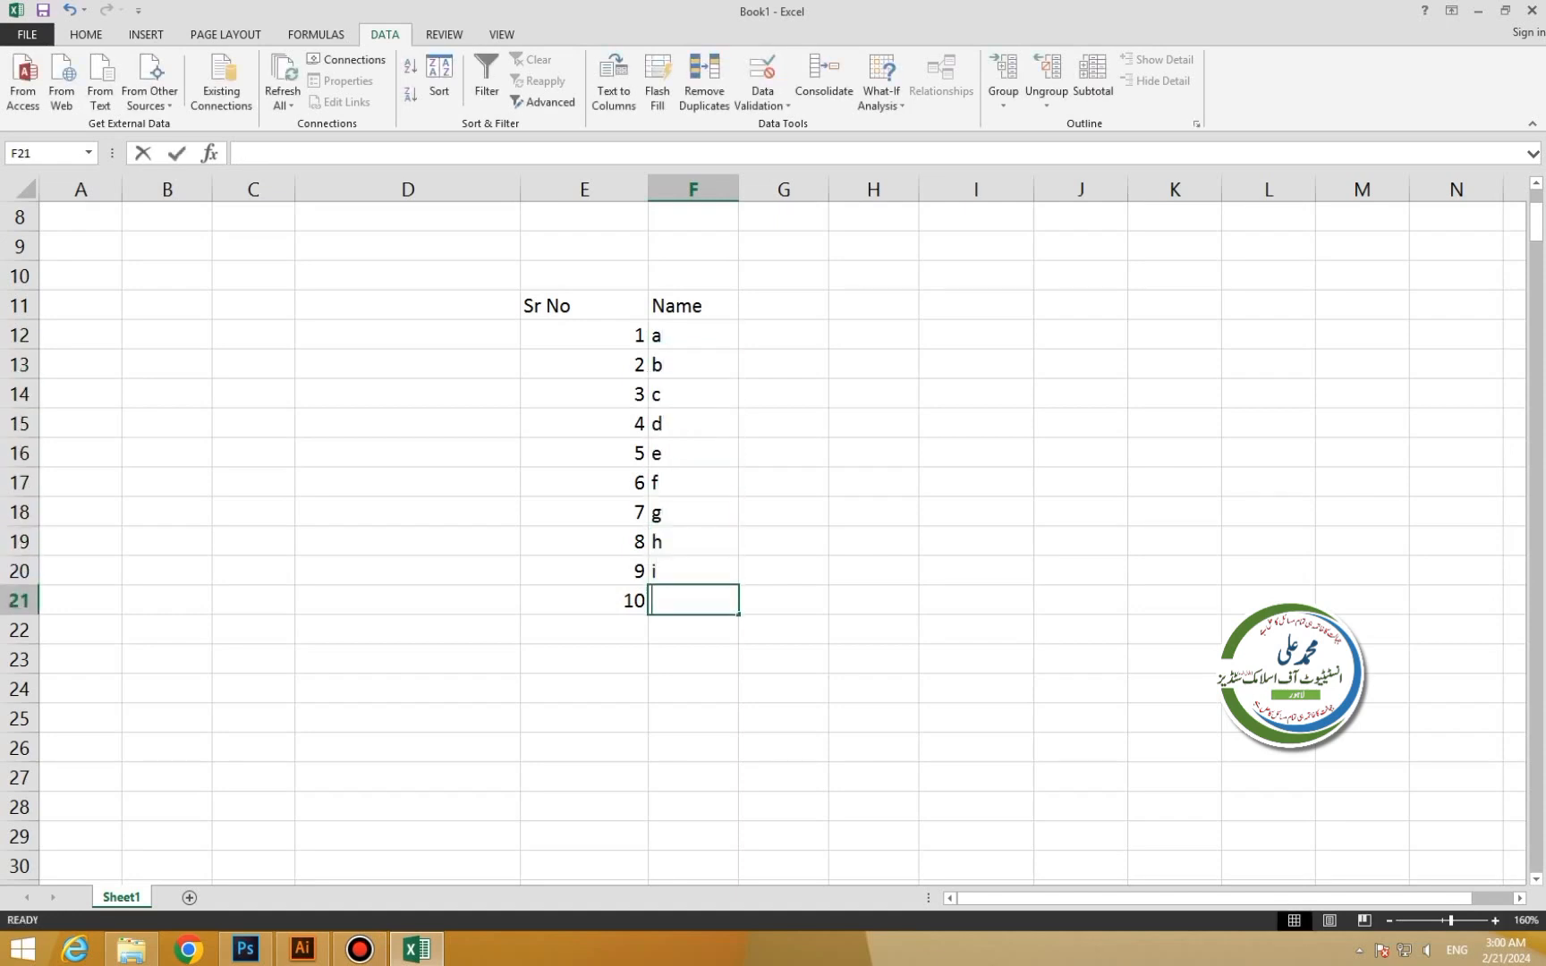
type("j")
Add the F Name heading in G11 and enter b, f, g, h, y, r, t, t, y, y below it.
left_click(783, 305)
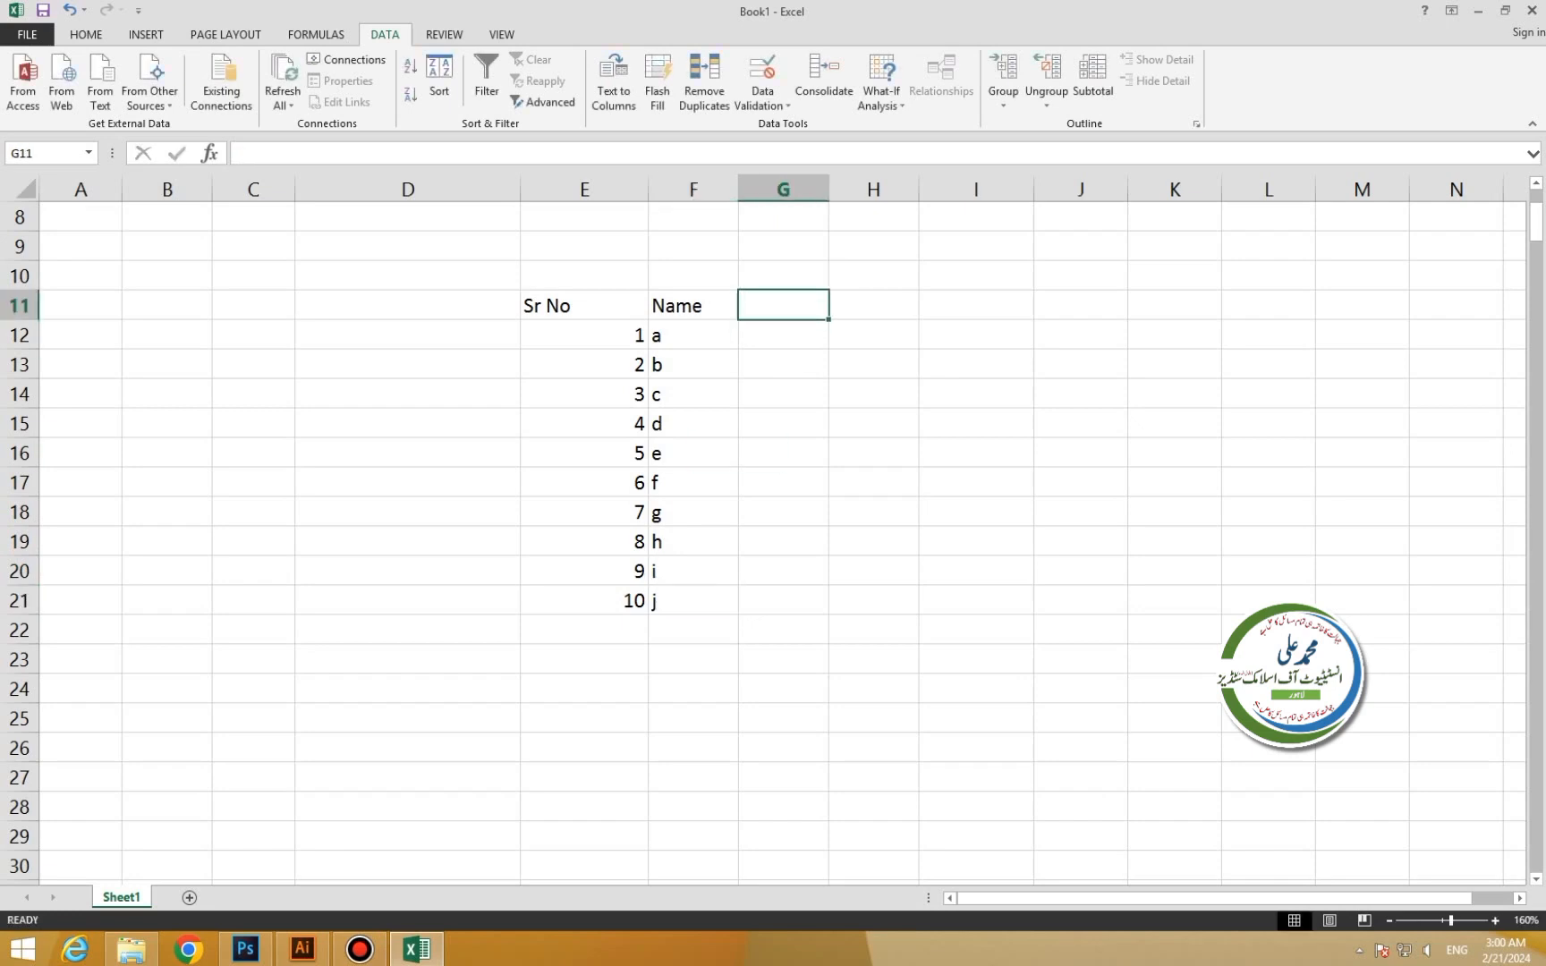
key("BackSpace")
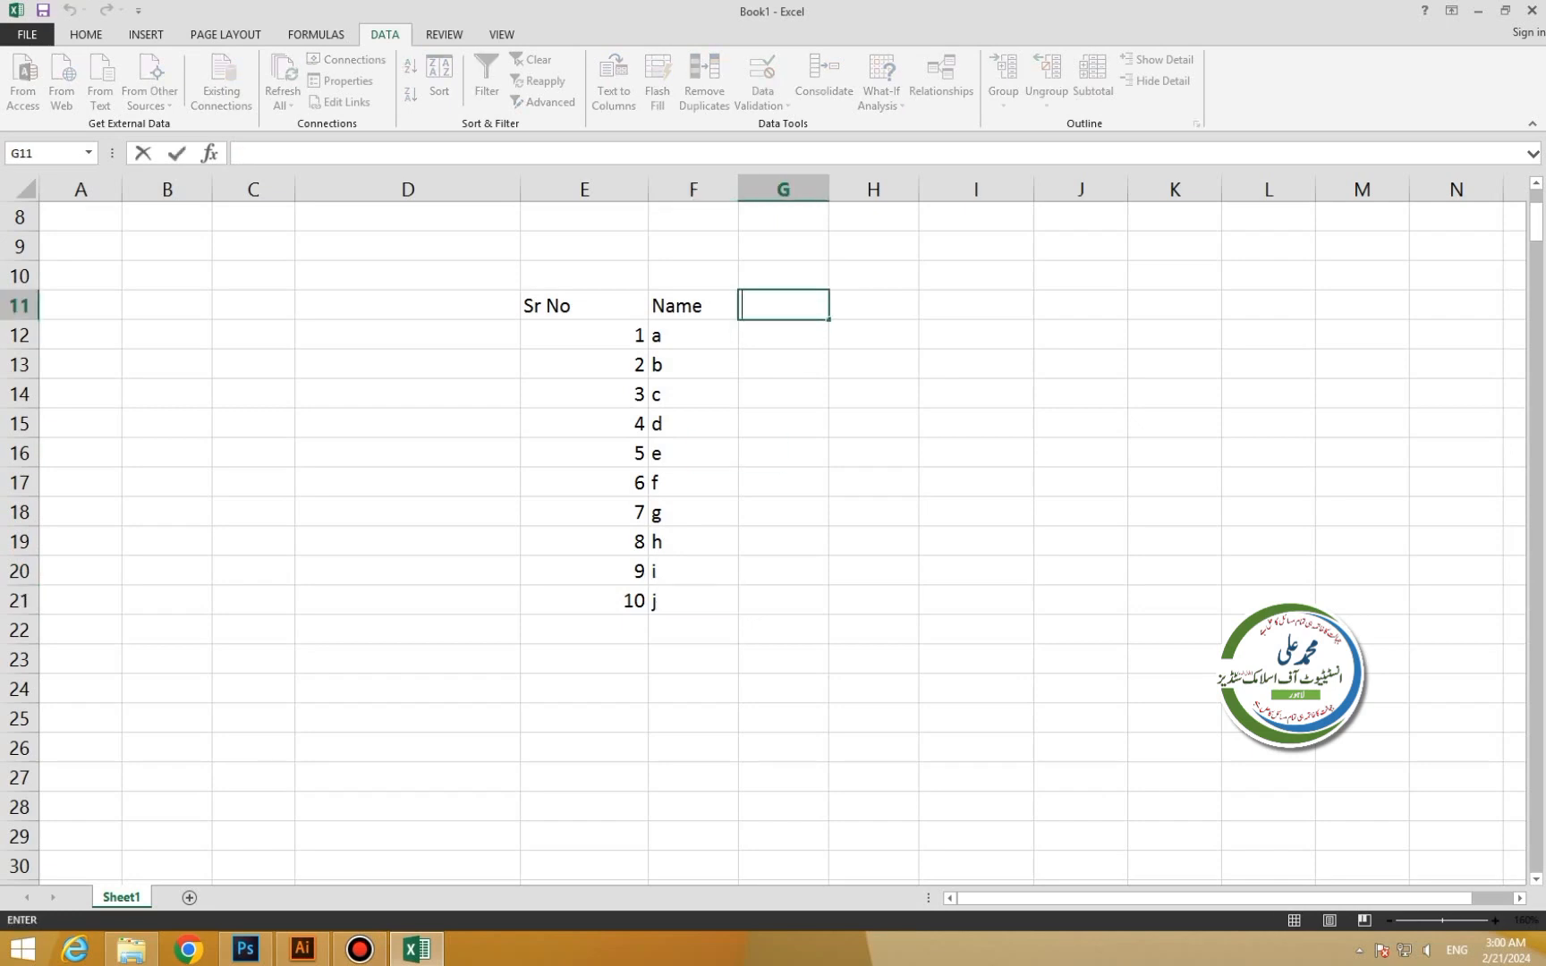
type("F Name")
key("Return")
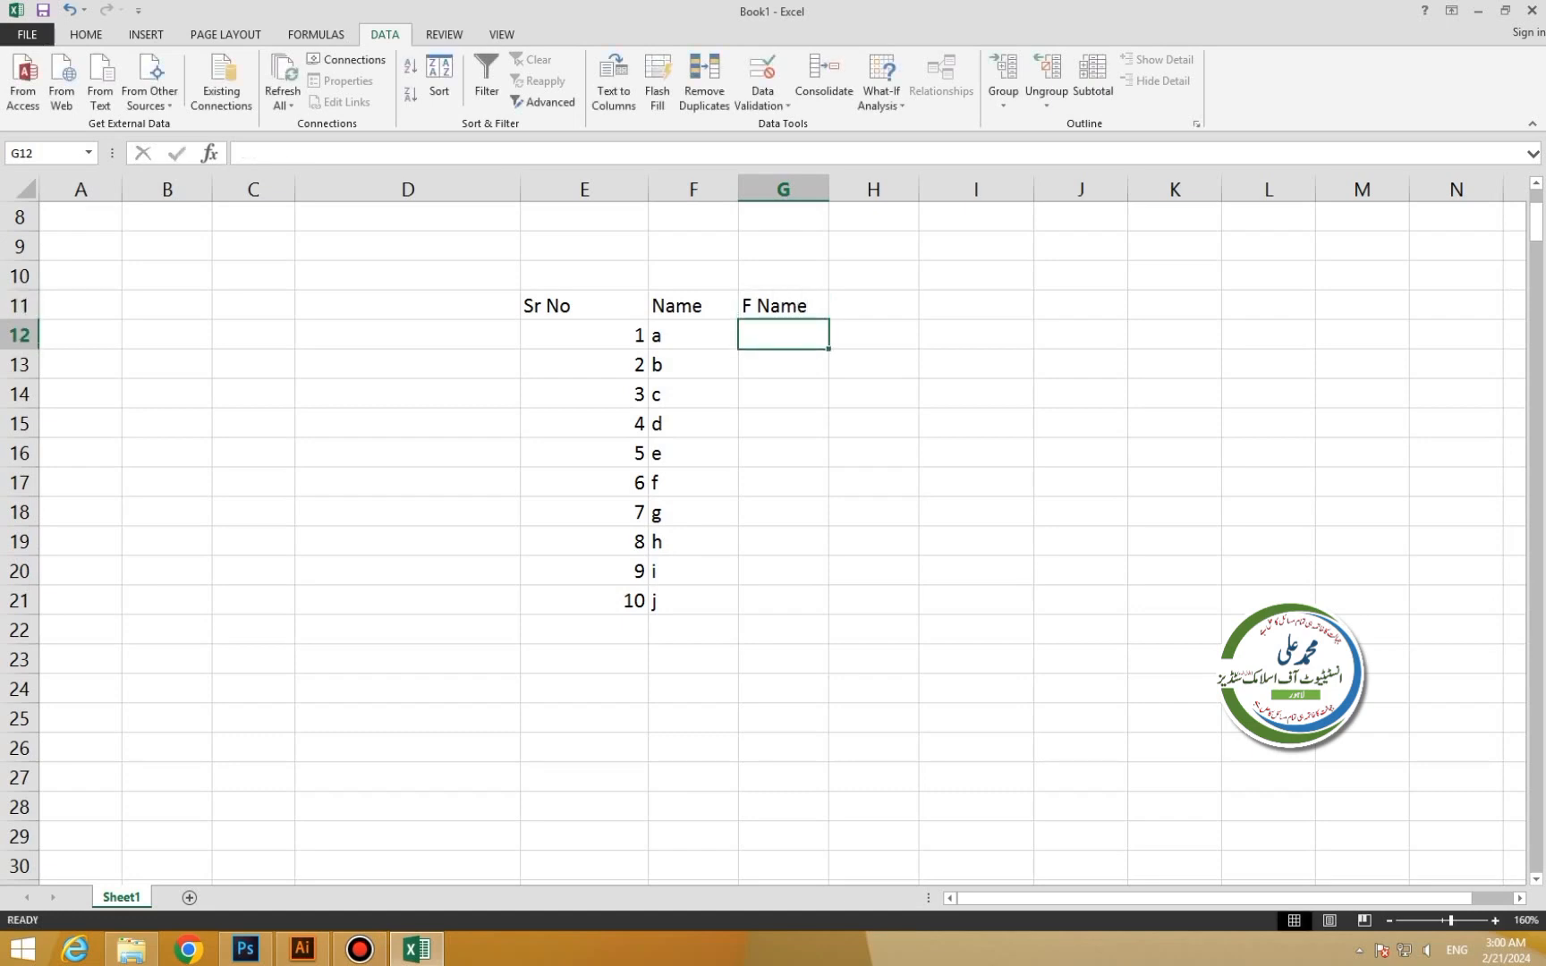
type("b")
key("Return")
type("f")
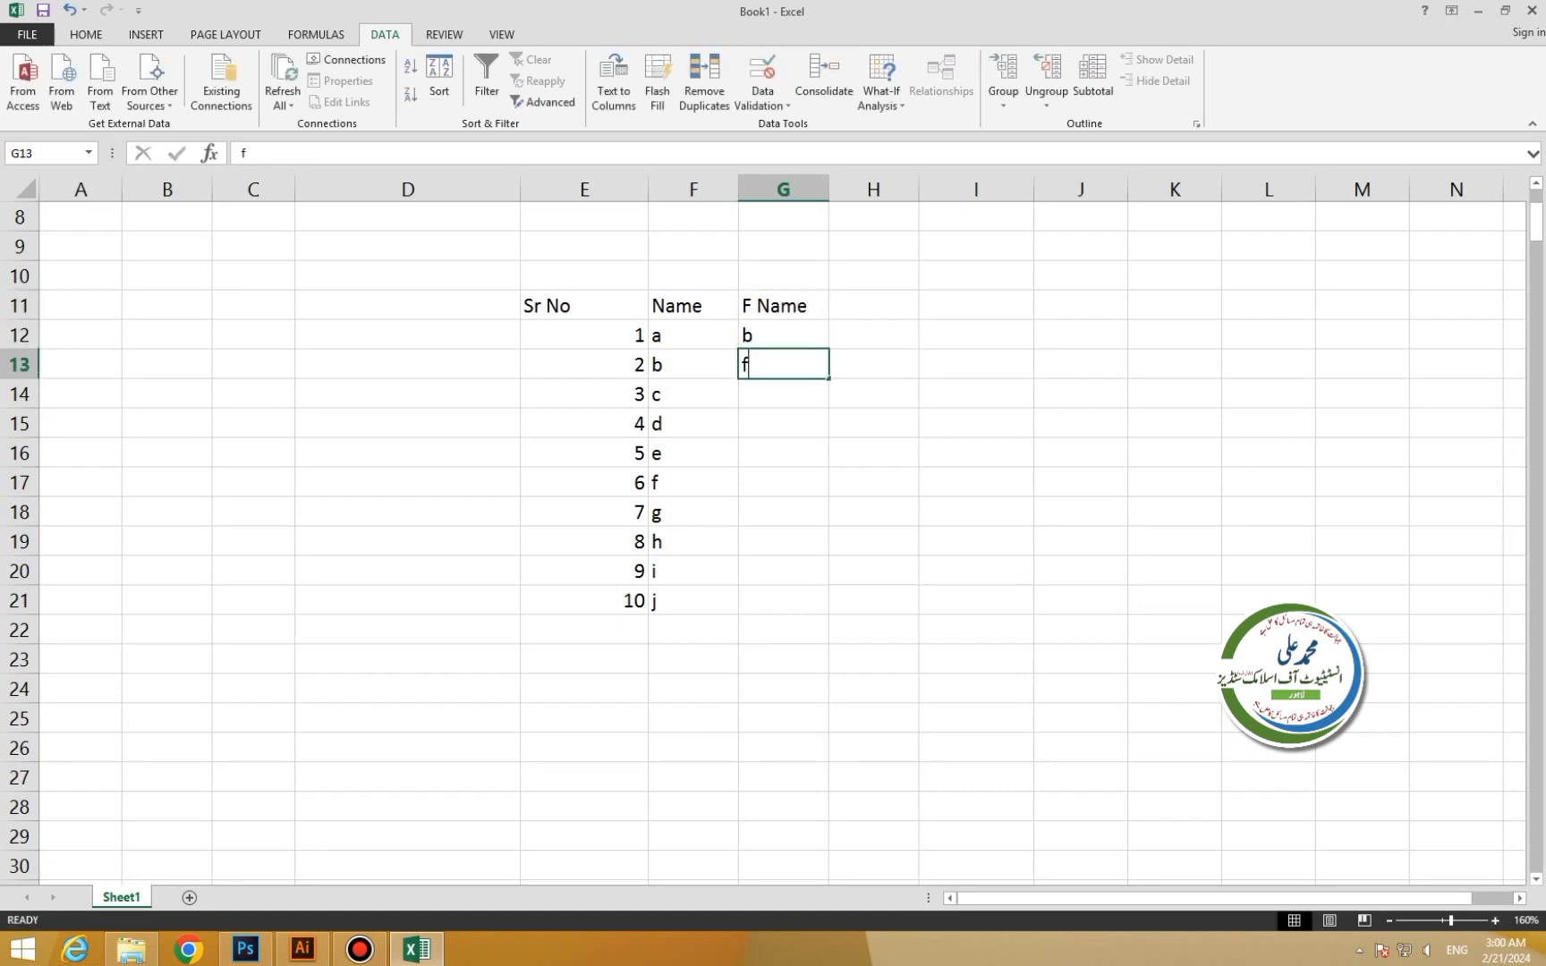
key("Return")
type("g")
key("Return")
type("h")
key("Return")
type("y")
key("Return")
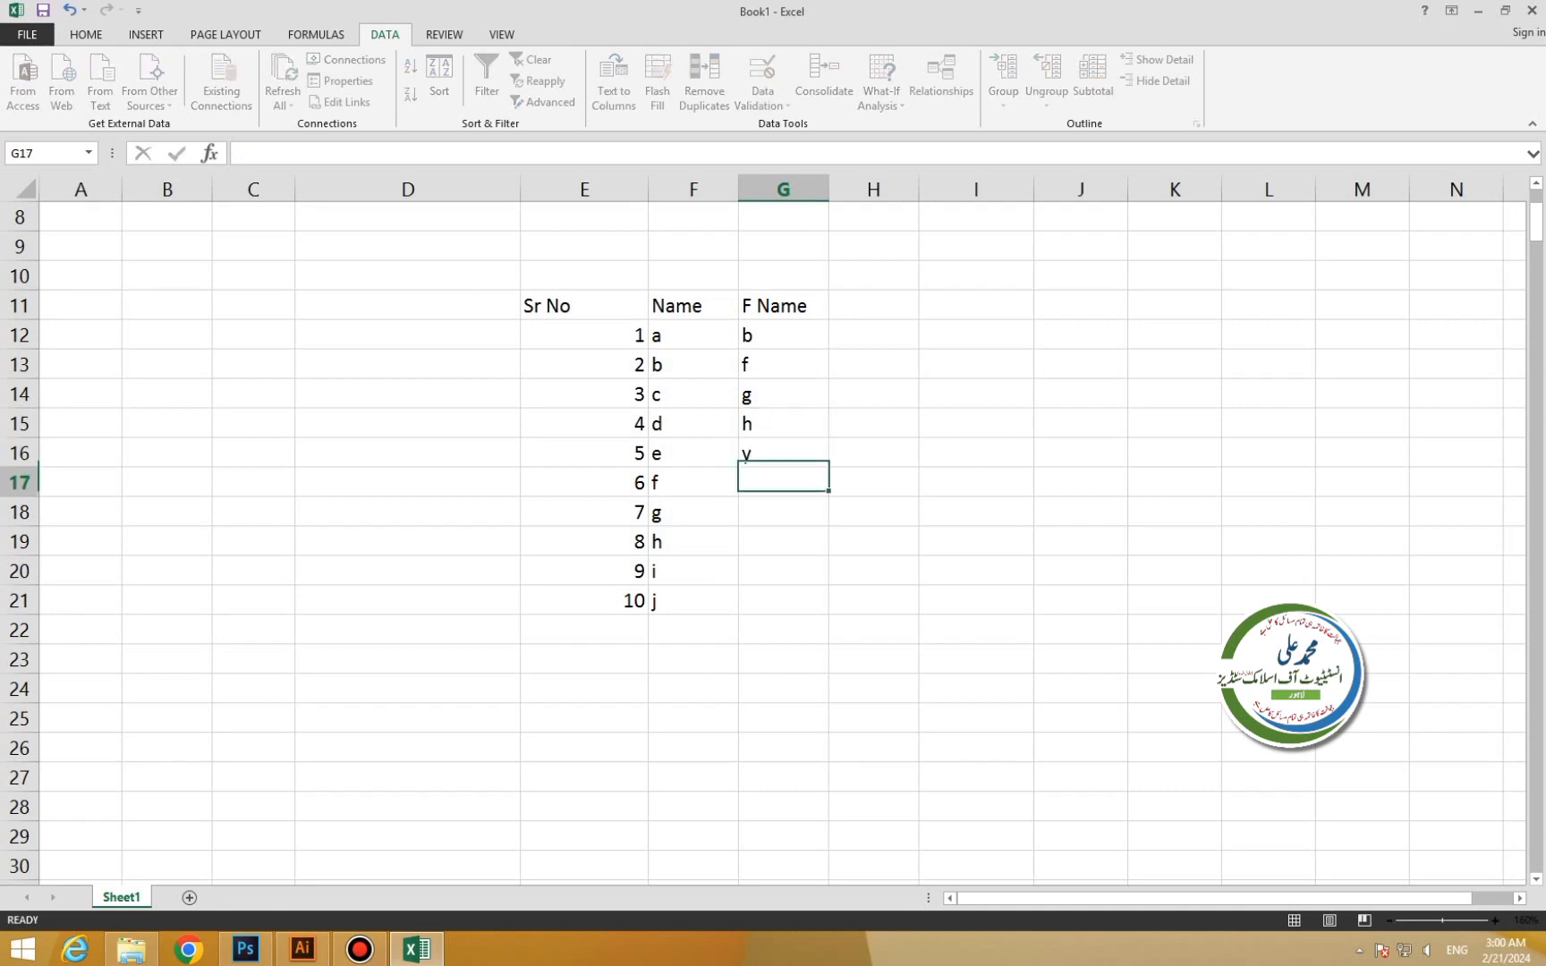
type("r")
key("Return")
type("t")
key("Return")
type("t")
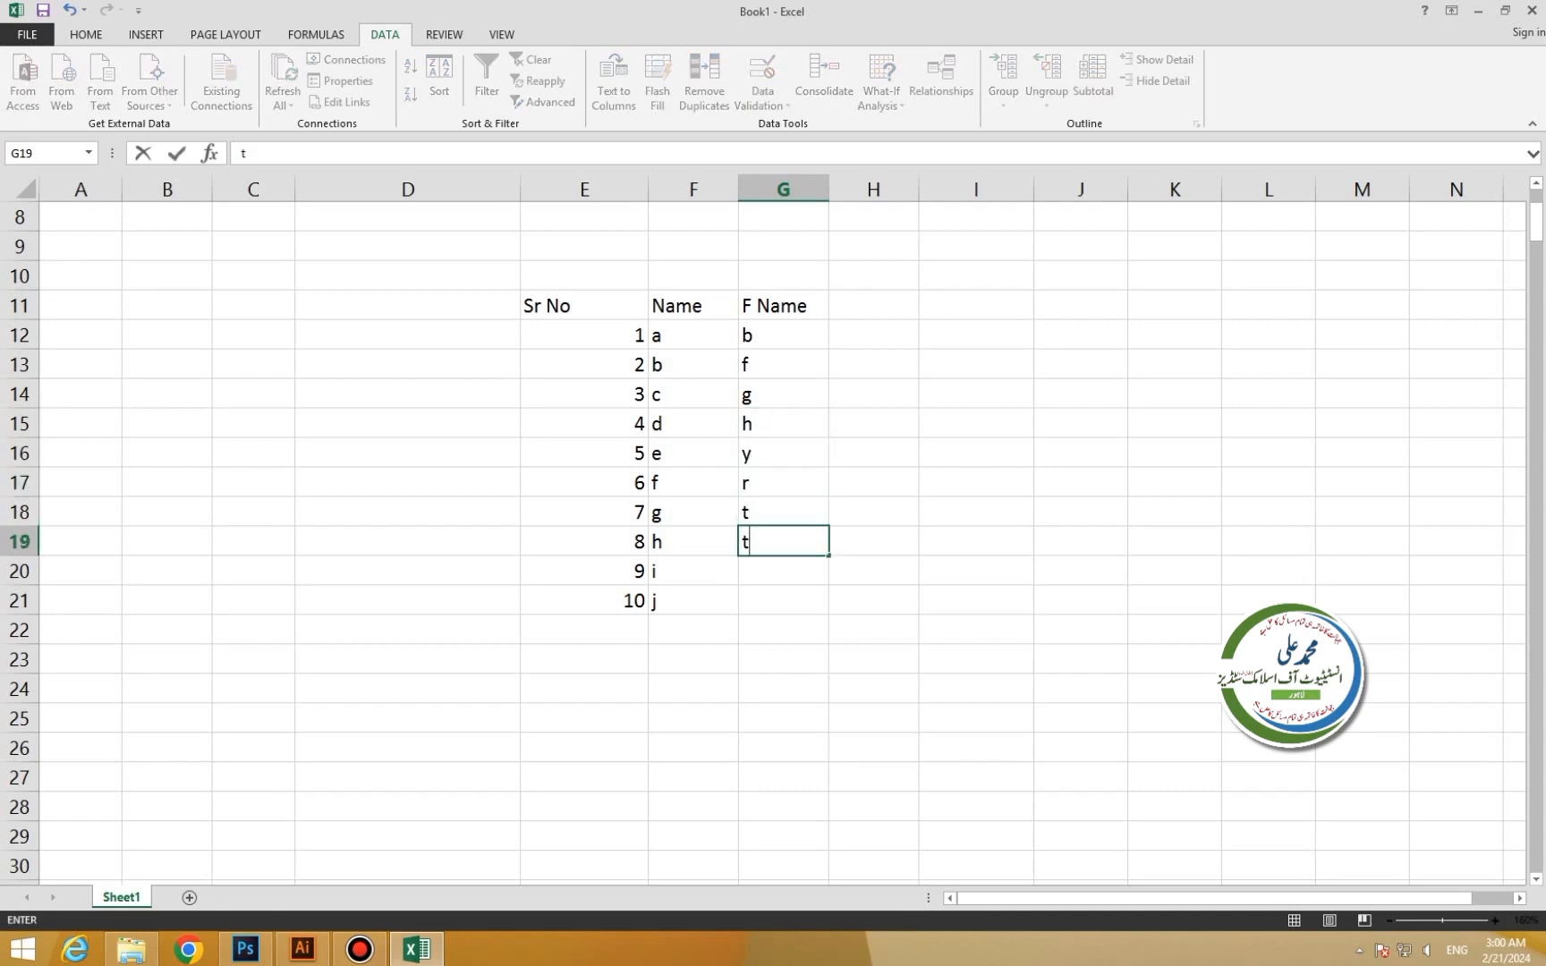
key("Return")
type("y")
key("Return")
type("y")
key("Return")
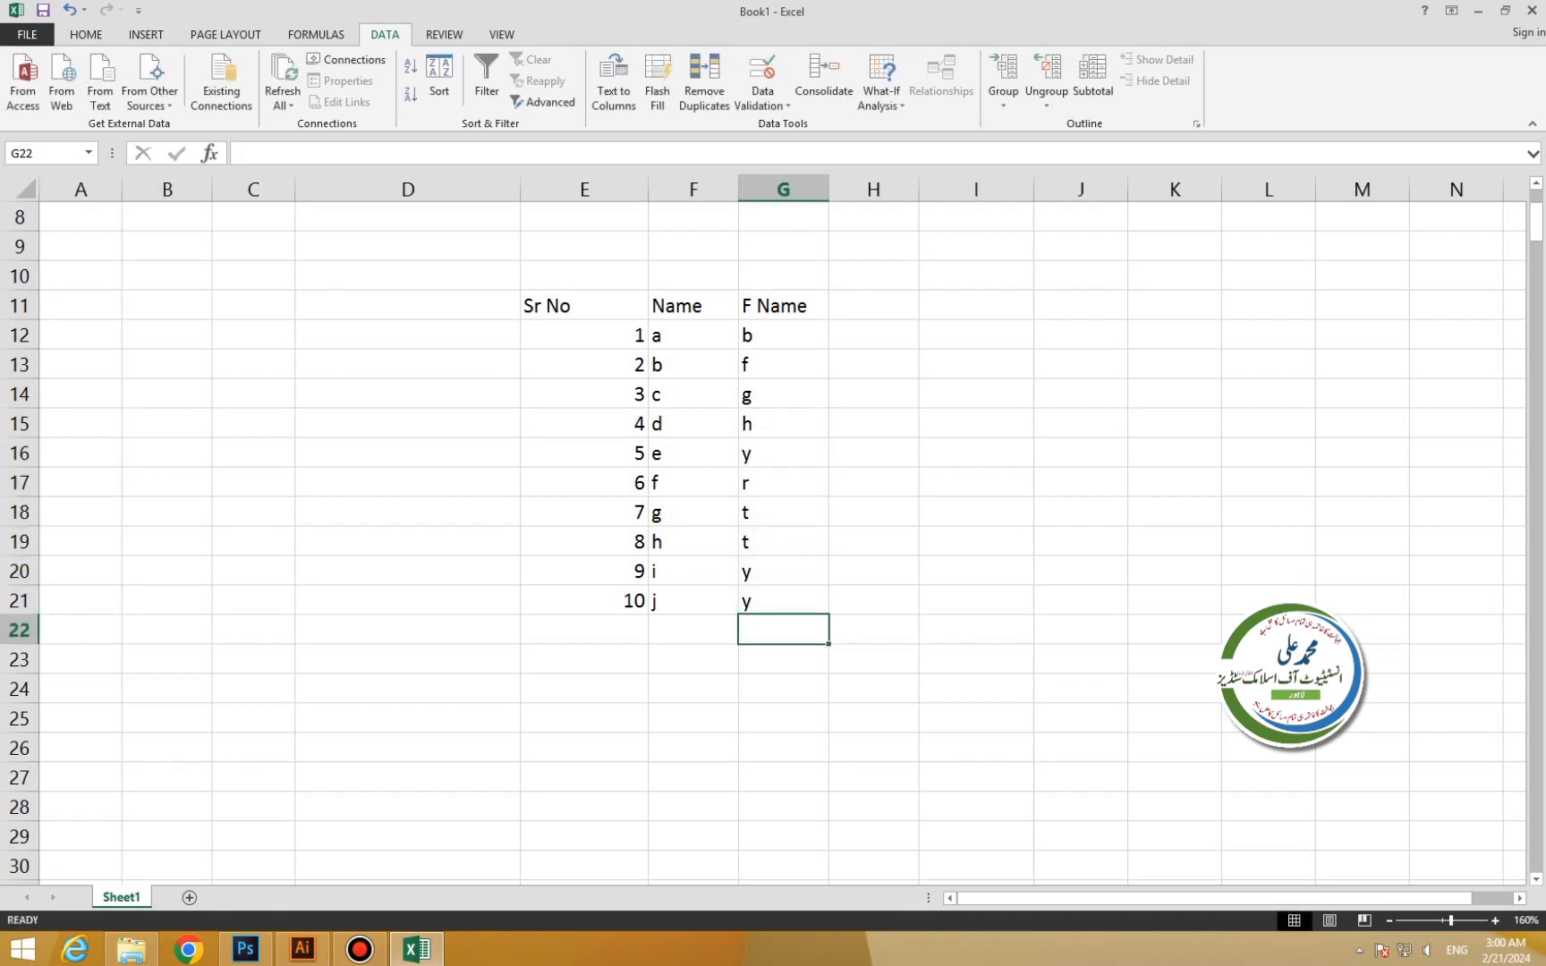
Enter the Marks heading in H11.
double_click(873, 306)
type("Ma")
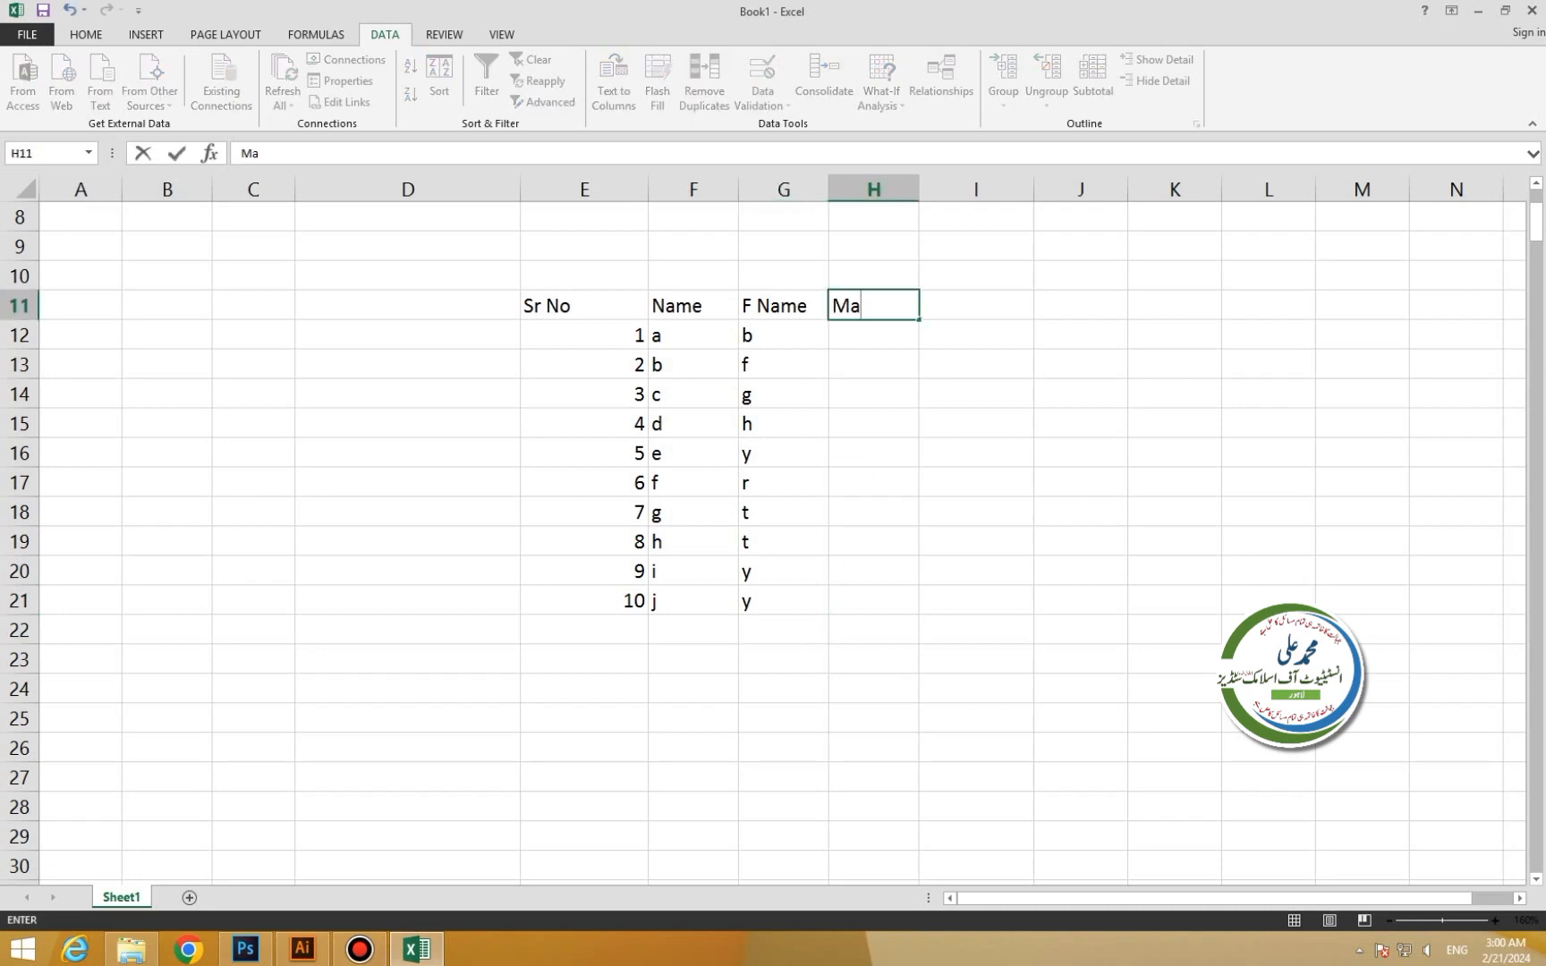
type("rls")
key("BackSpace")
key("BackSpace")
type("ks")
key("Return")
Fill marks 25–34 into H12:H21 and centre the whole table's contents.
type("25")
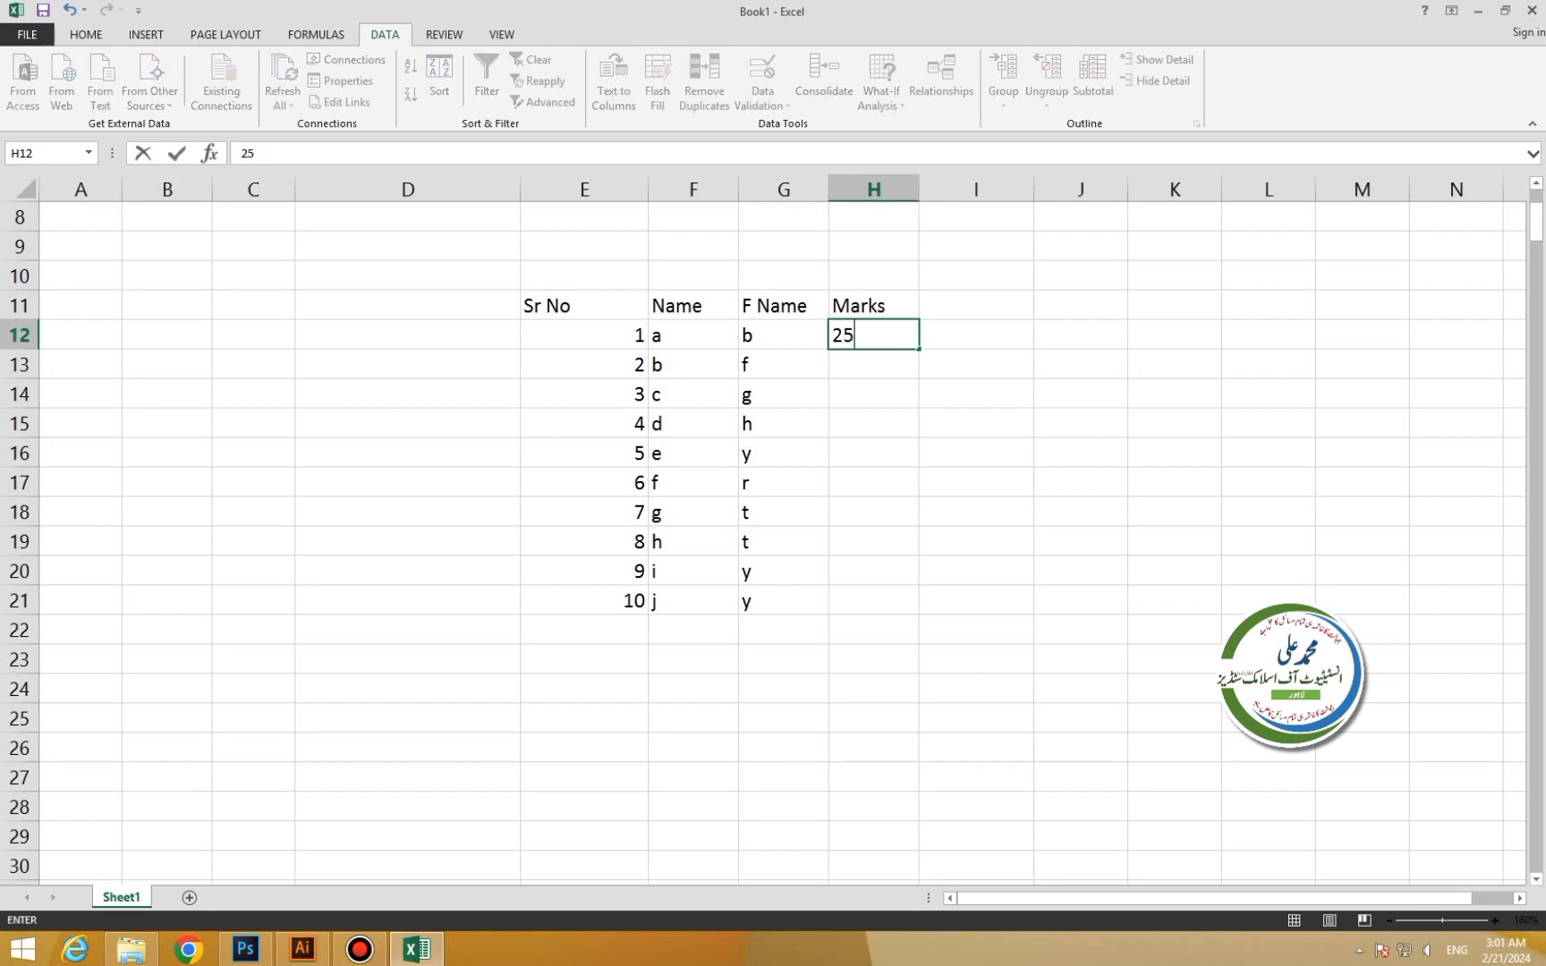
left_click_drag(918, 349, 921, 615)
left_click(1079, 393)
left_click_drag(554, 305, 890, 600)
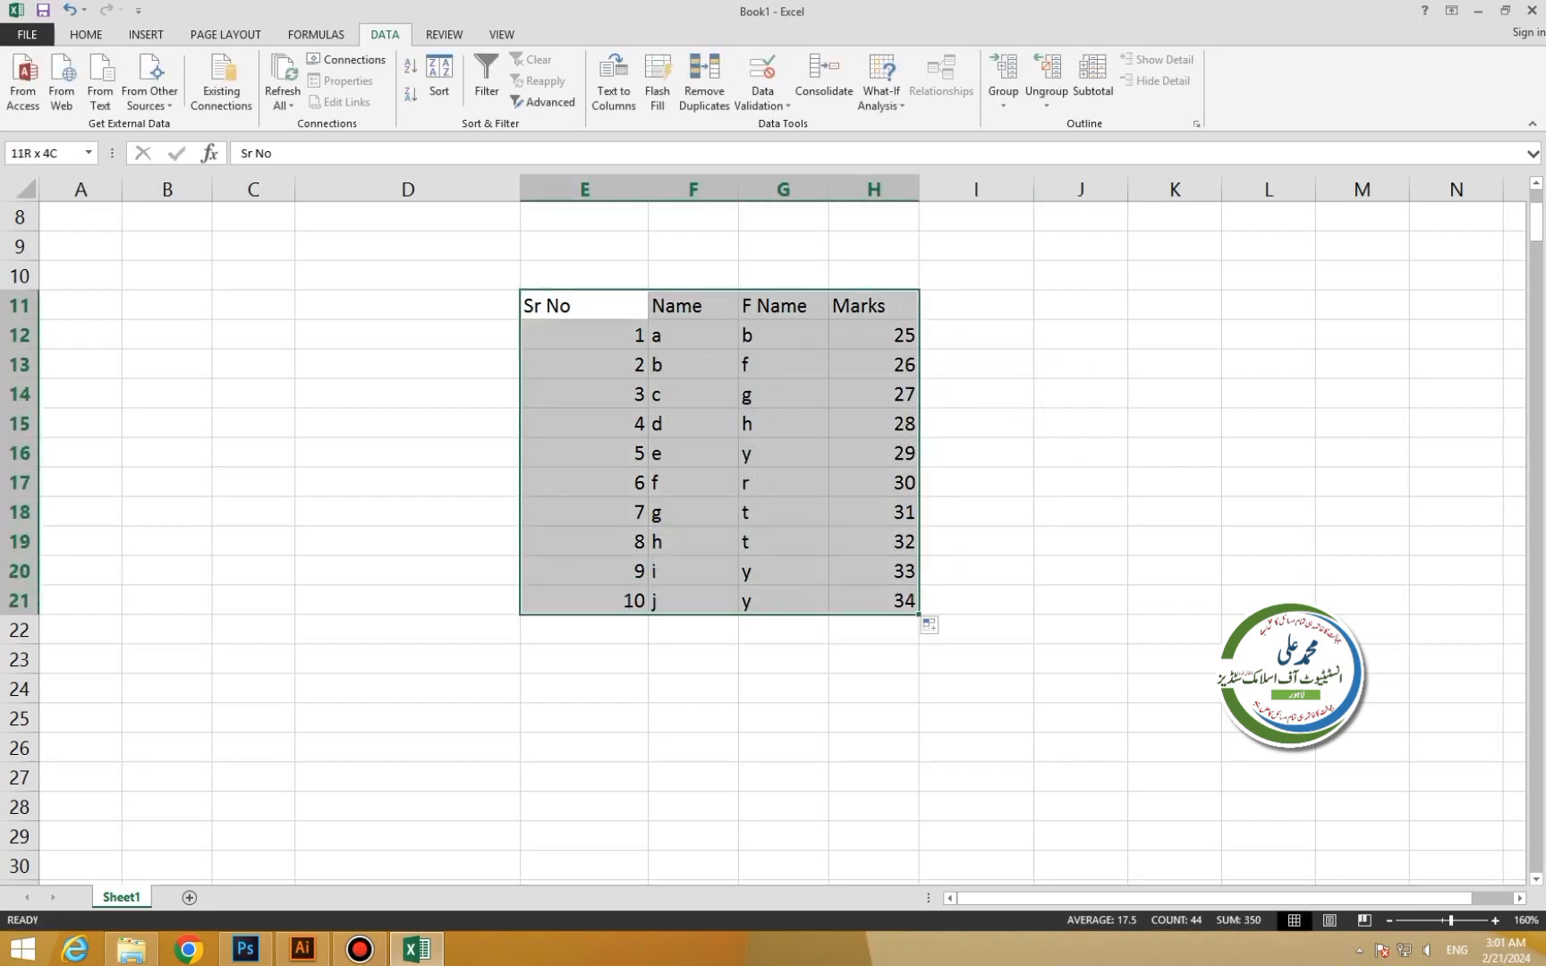
left_click(86, 34)
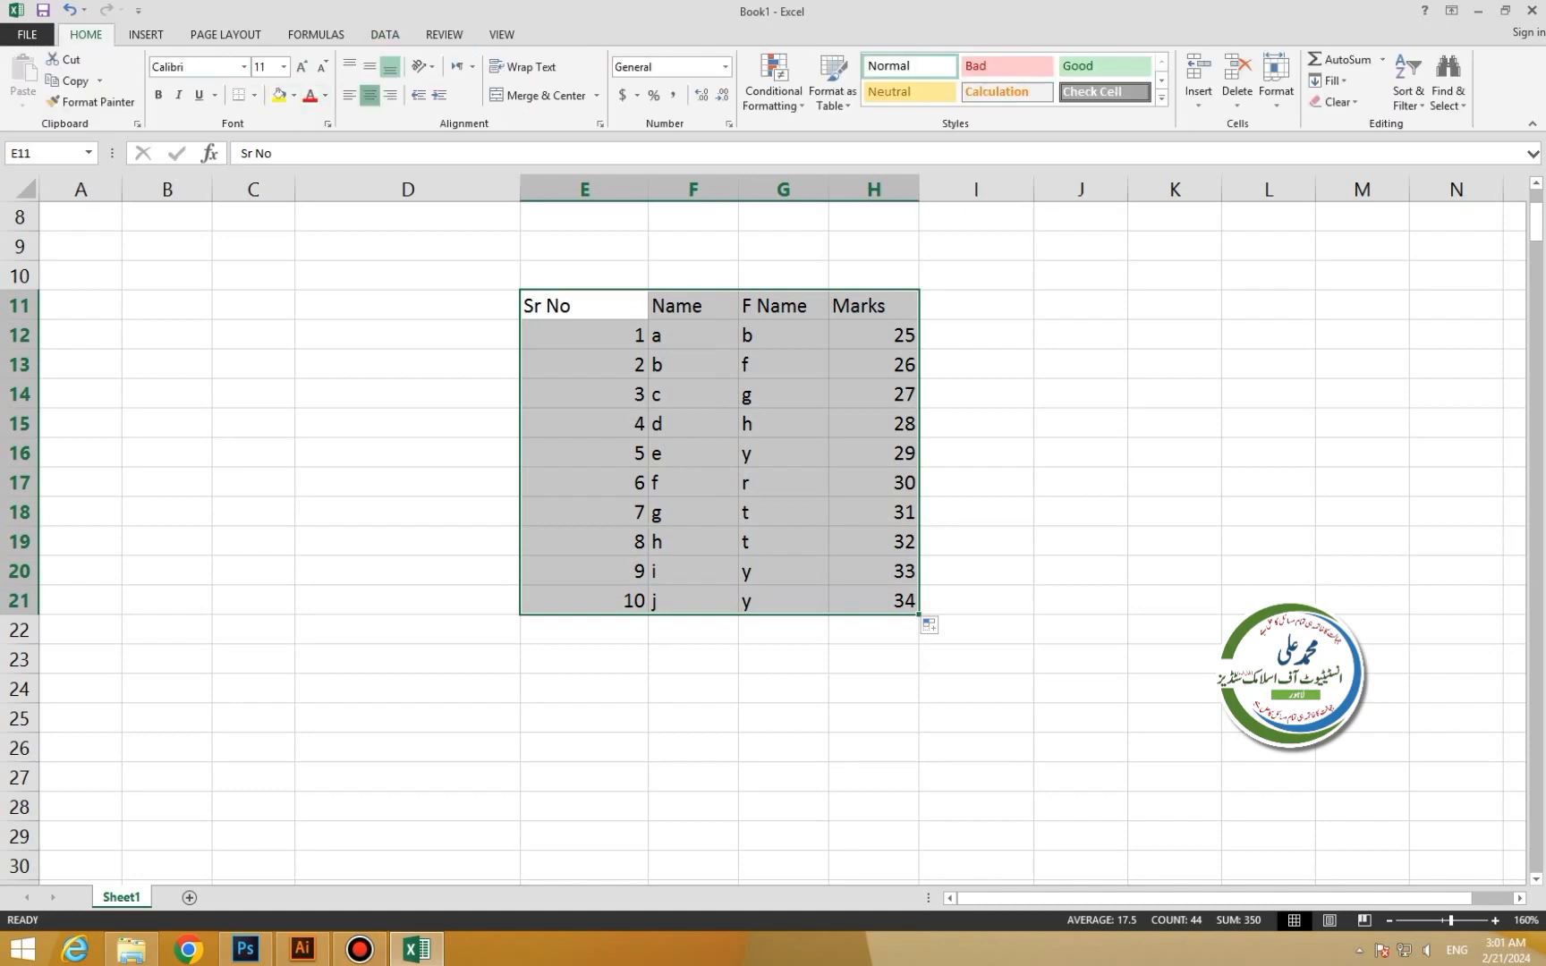
left_click(369, 94)
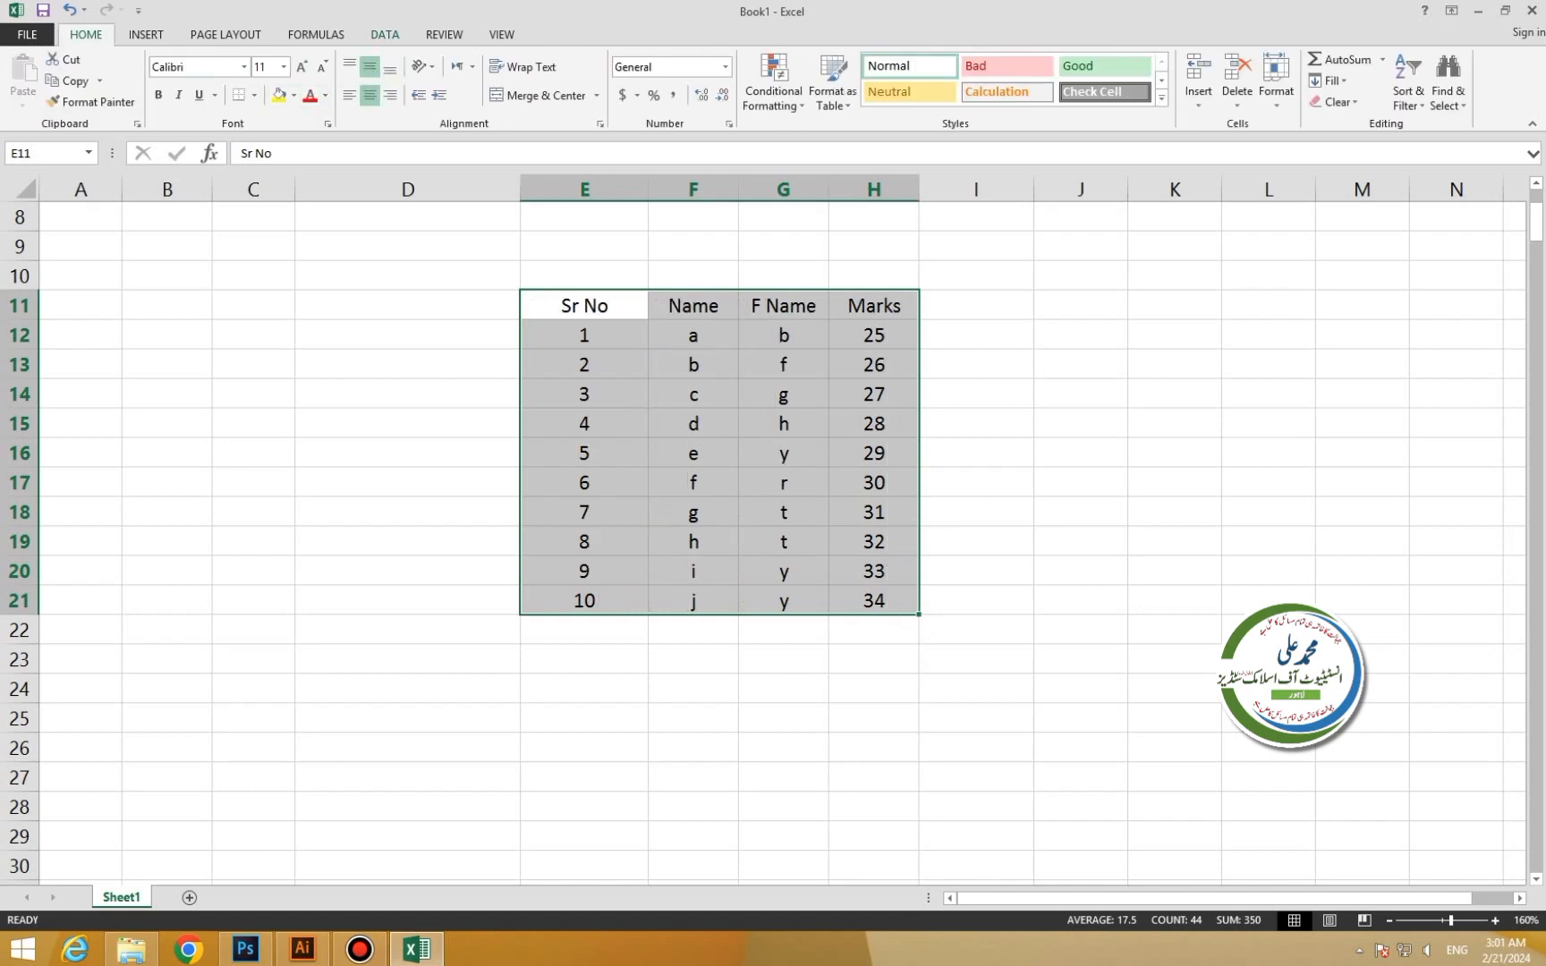
Fill the whole table black with white text.
left_click(385, 34)
left_click(439, 80)
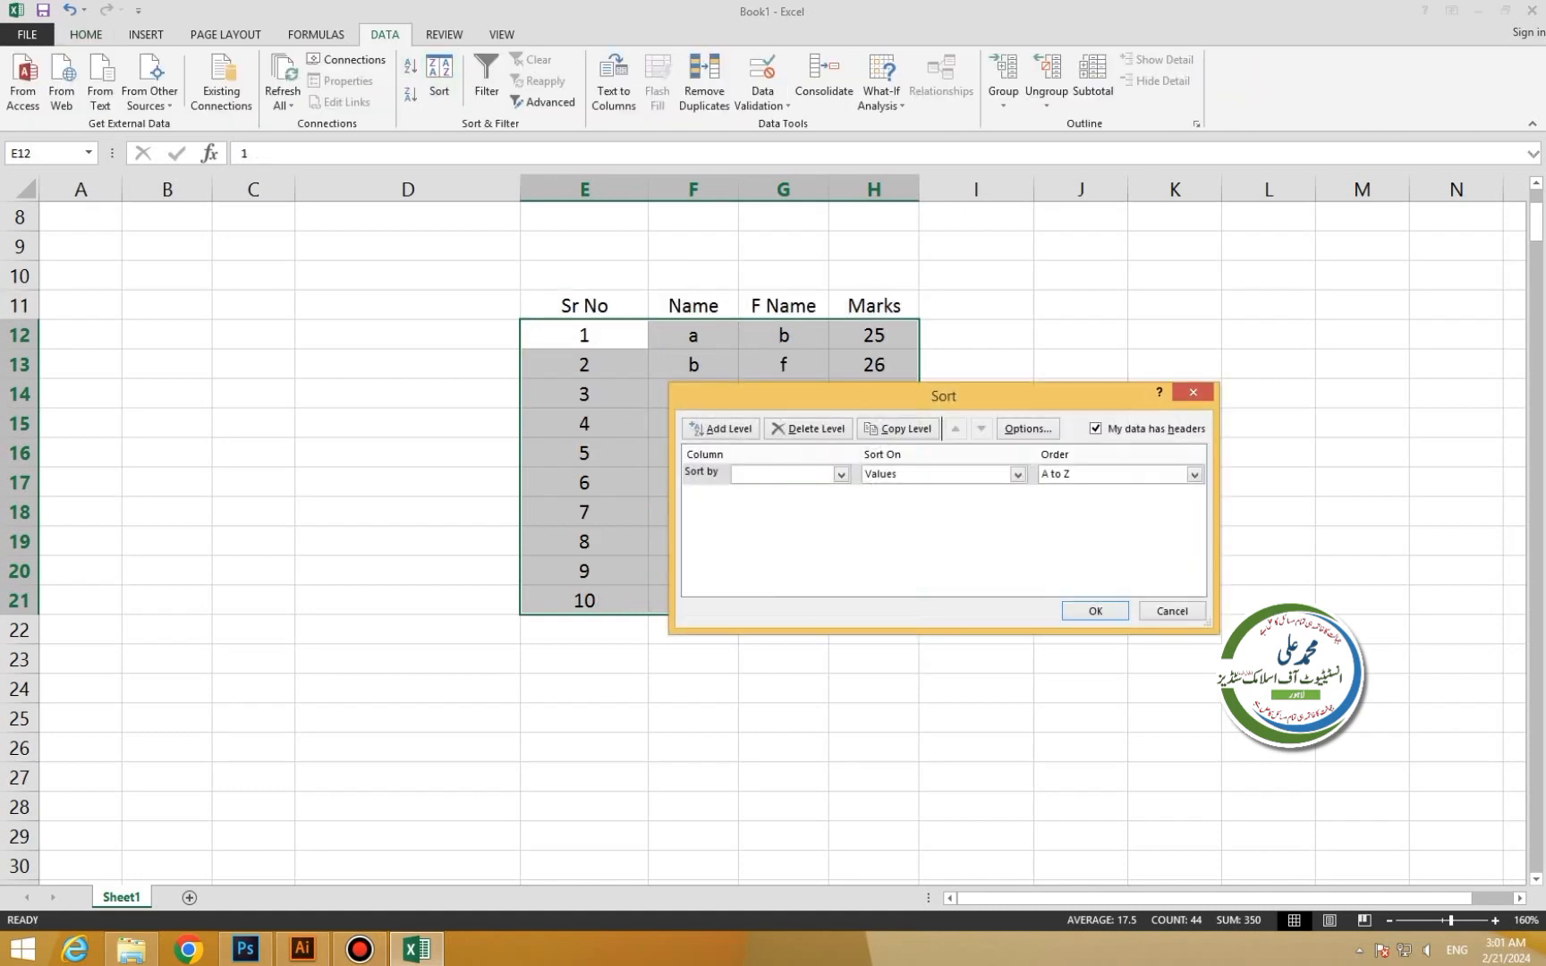
left_click(1171, 611)
left_click(86, 34)
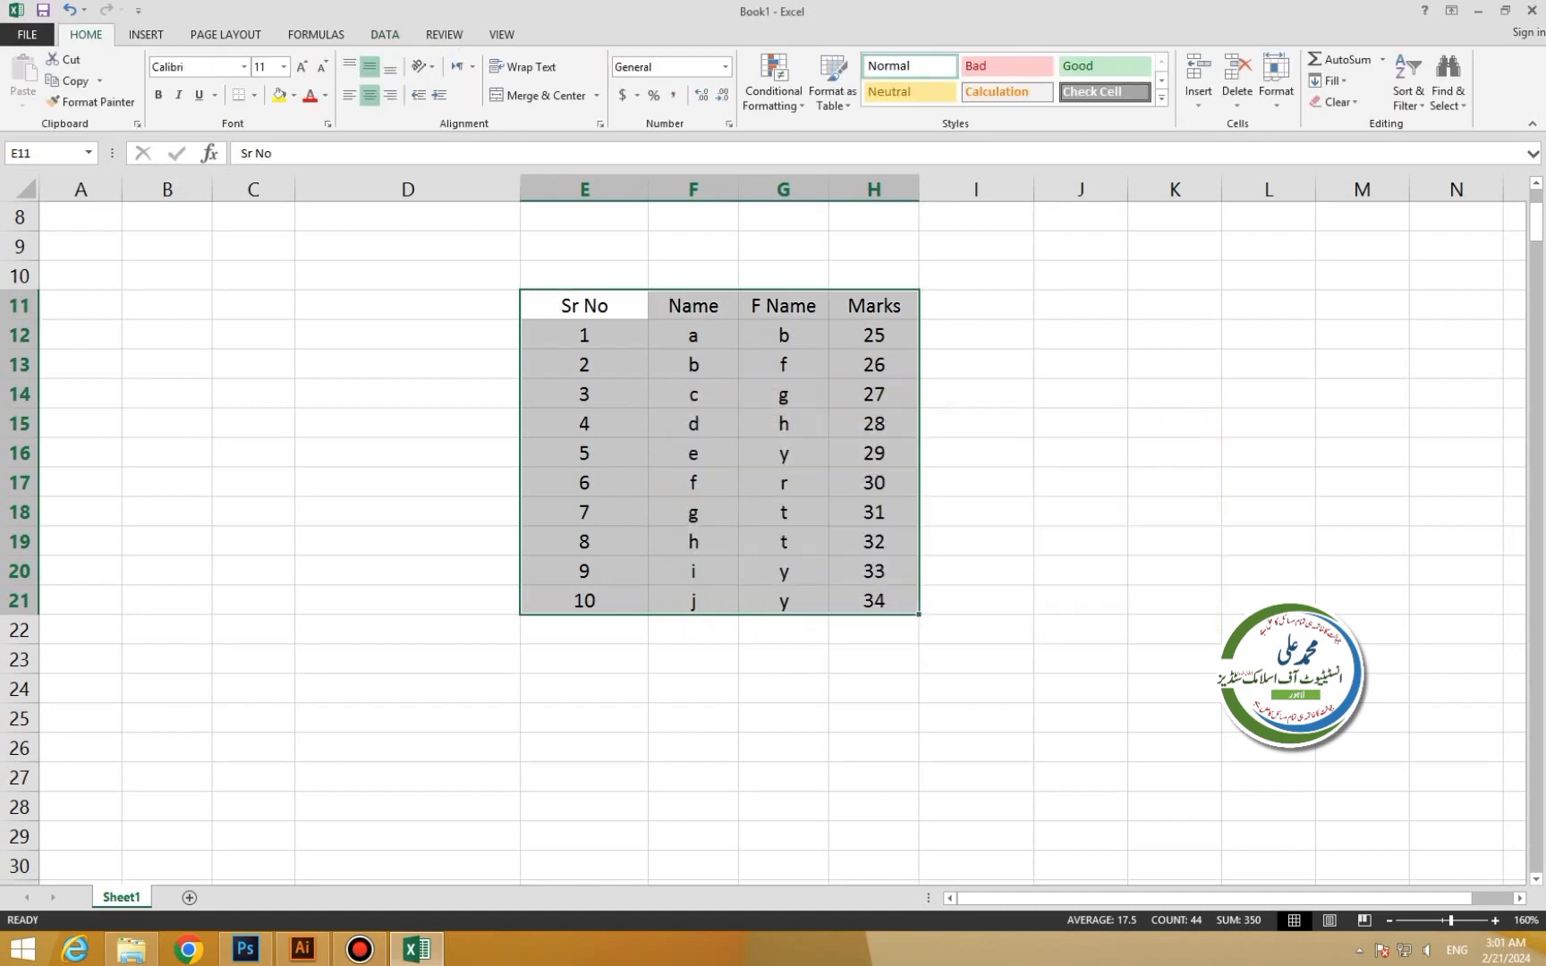
left_click(294, 95)
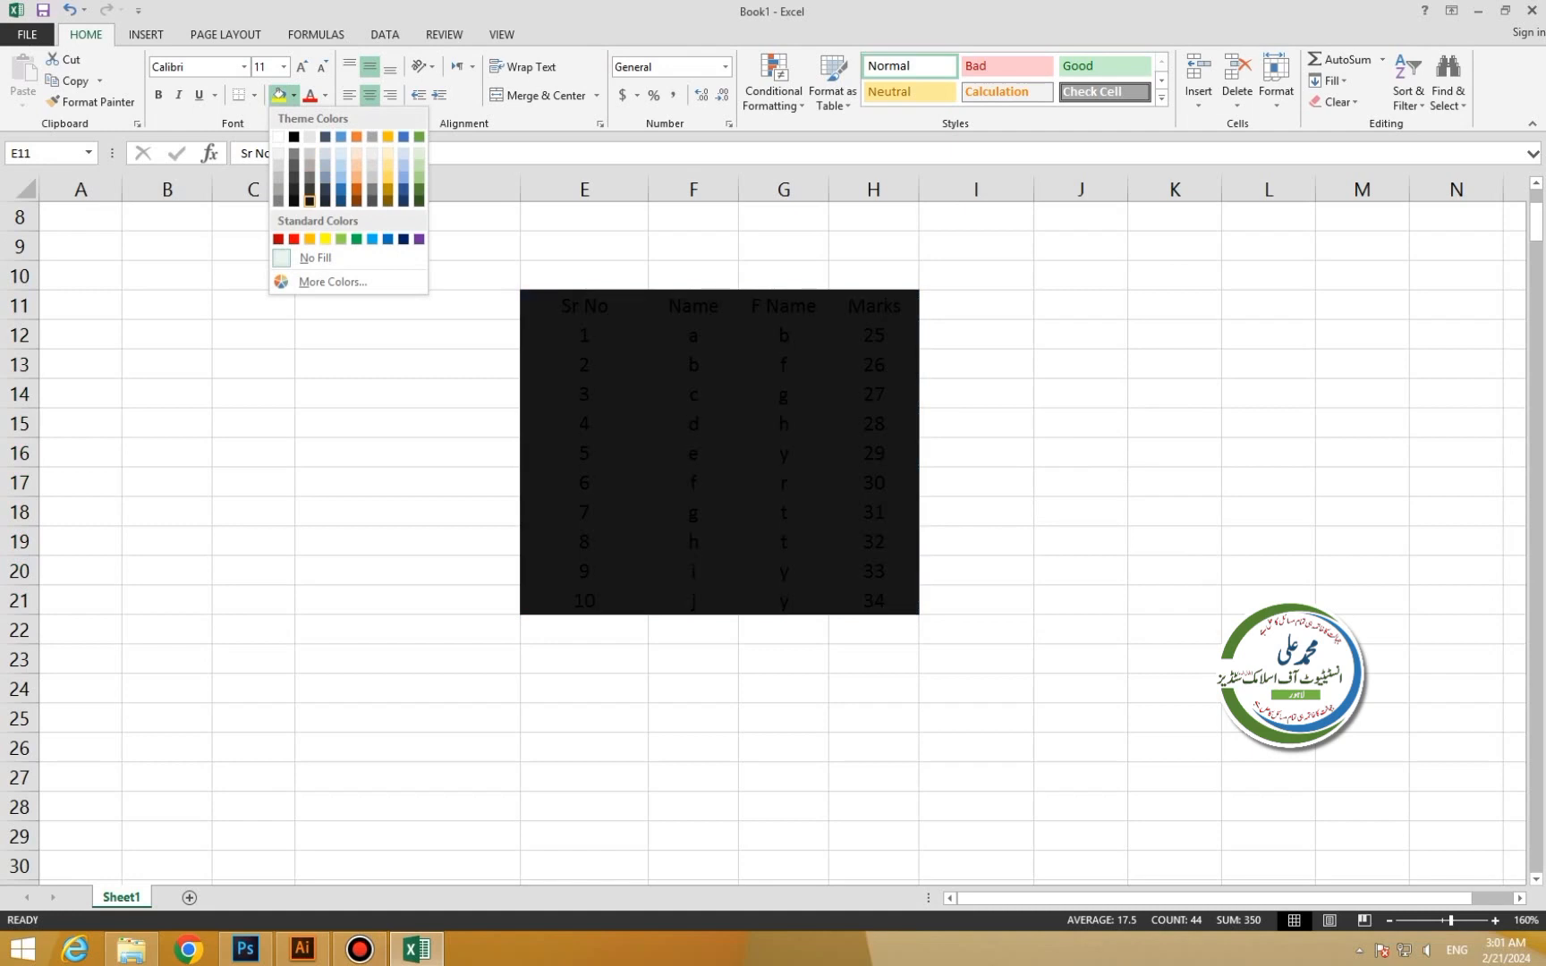
left_click(293, 201)
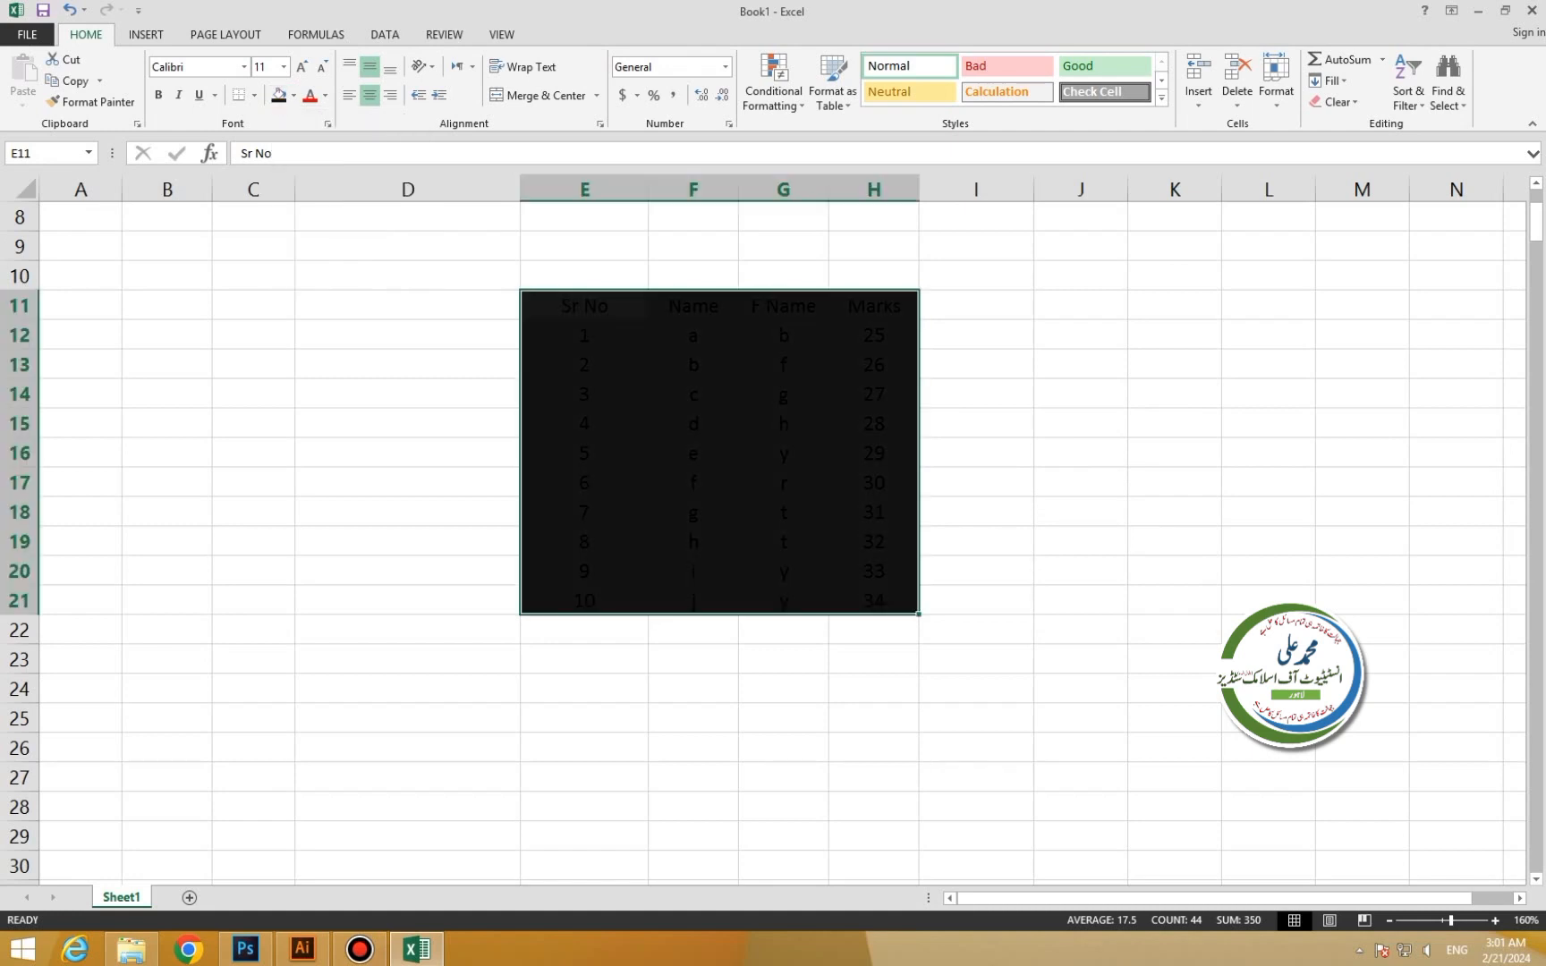
left_click_drag(584, 306, 877, 601)
left_click(326, 95)
left_click(326, 159)
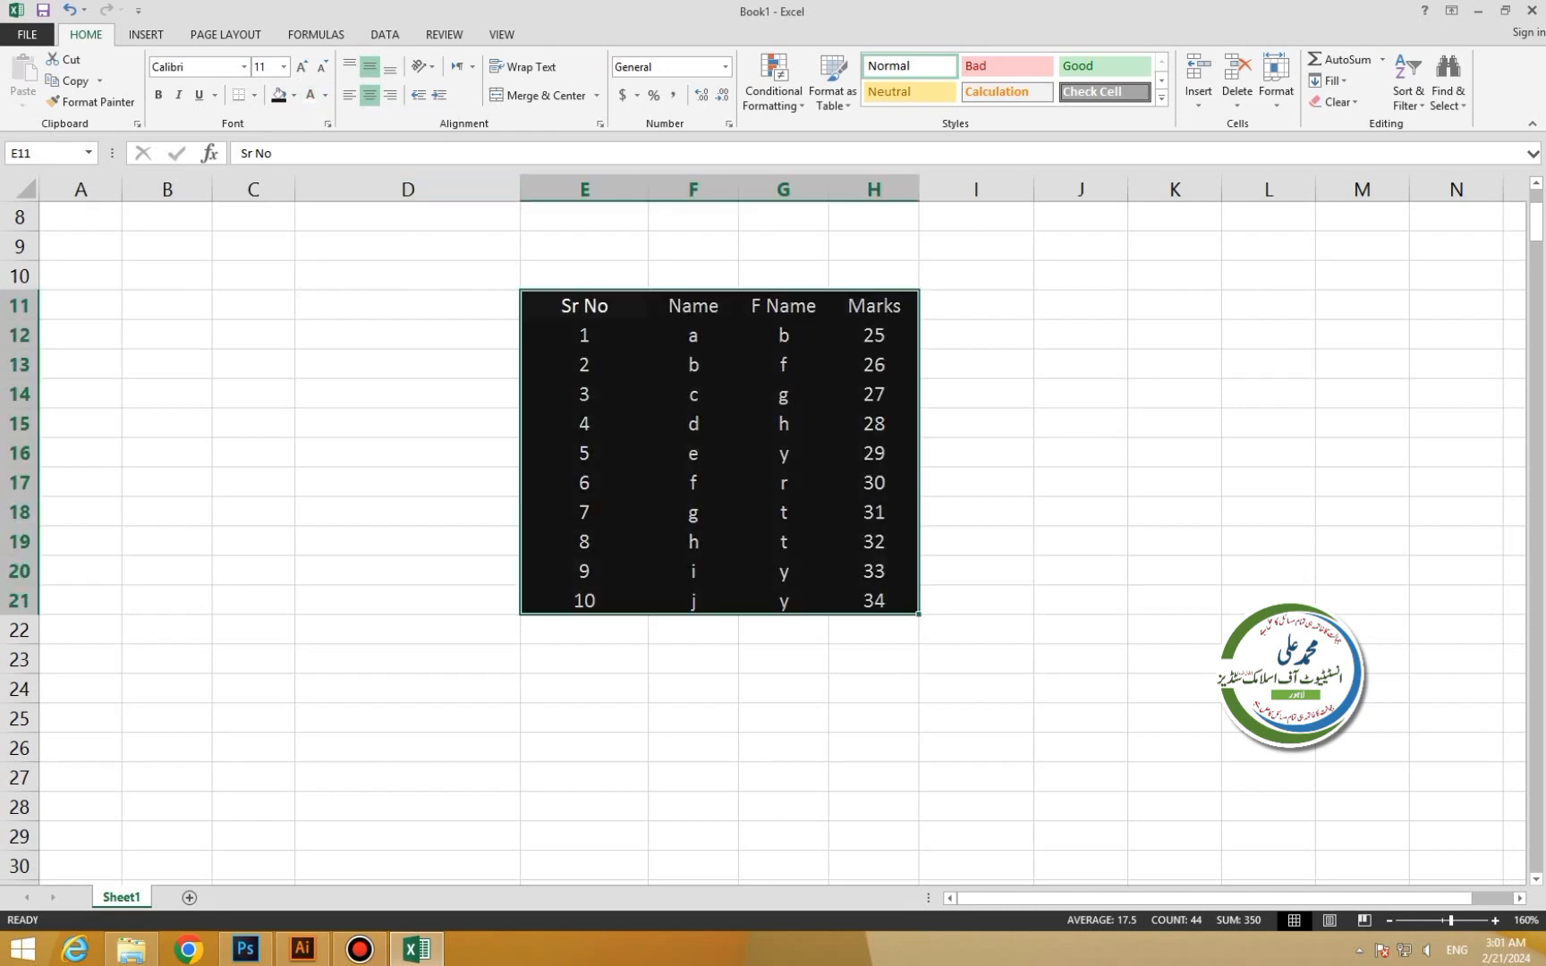
Shade the header and rows 1–3 blue with light text.
left_click(693, 246)
left_click_drag(584, 306, 874, 394)
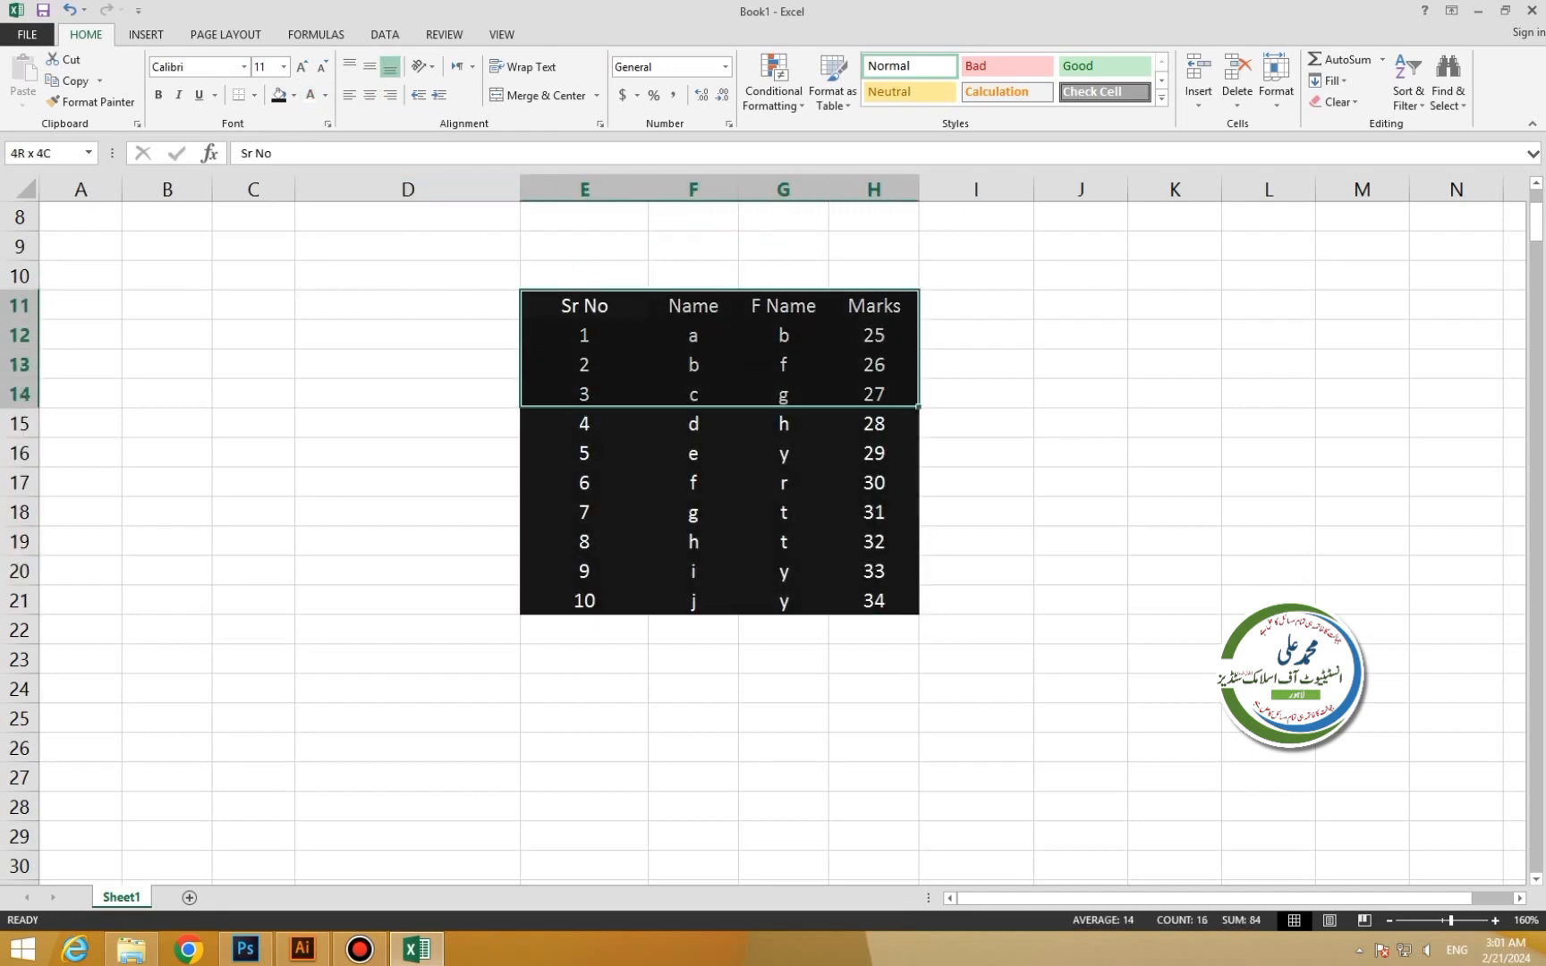
left_click(294, 94)
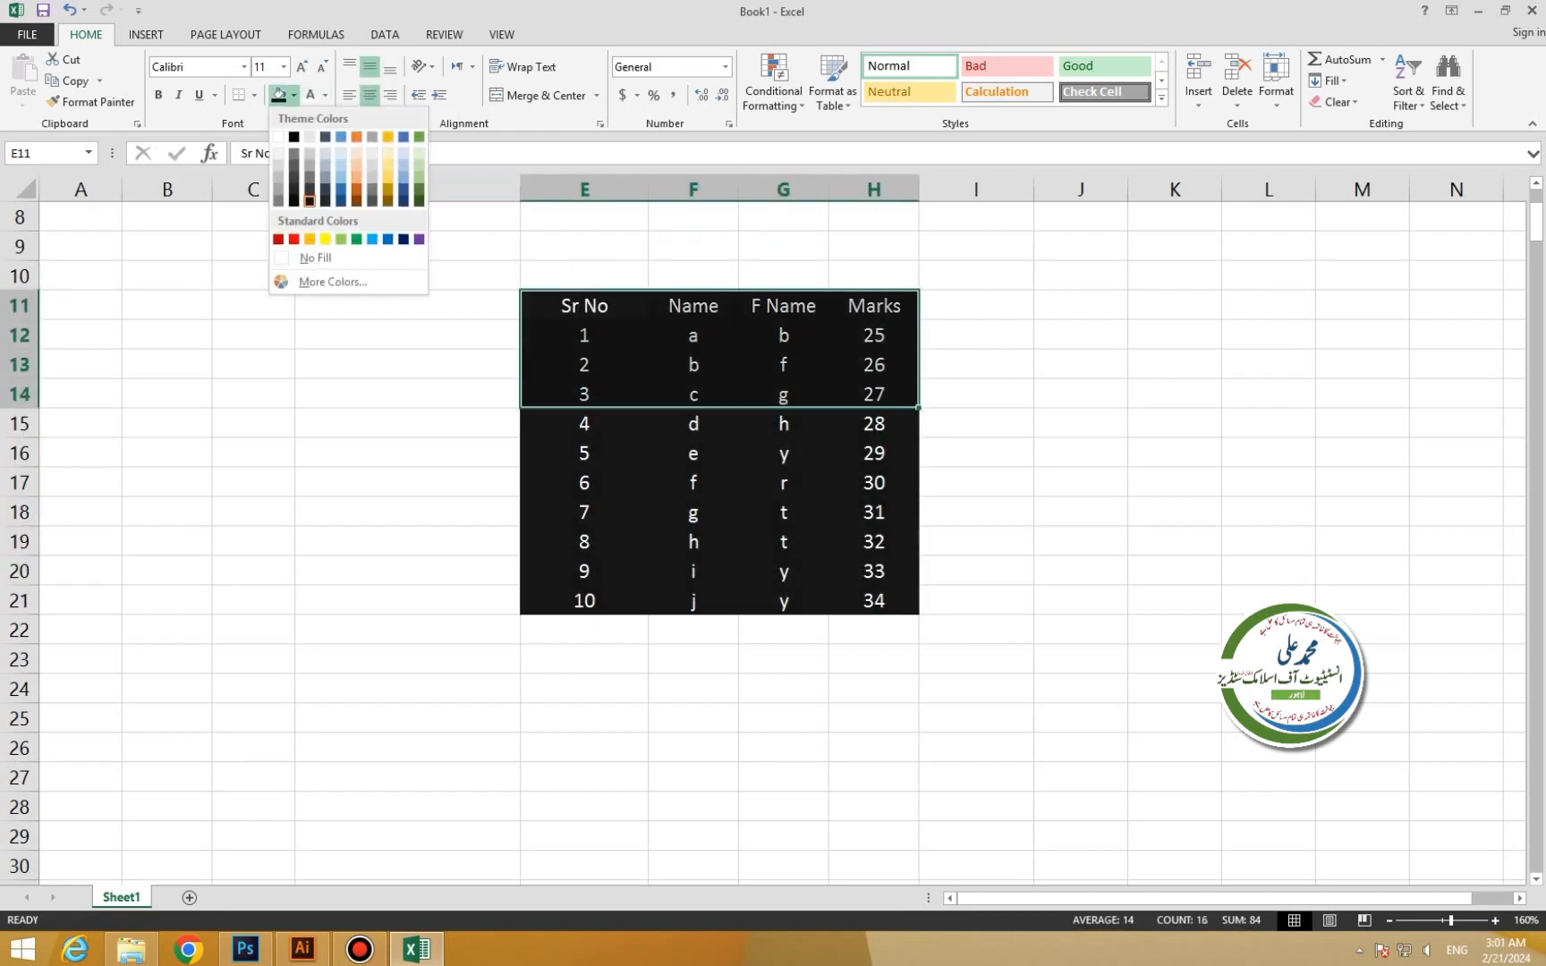
left_click(341, 190)
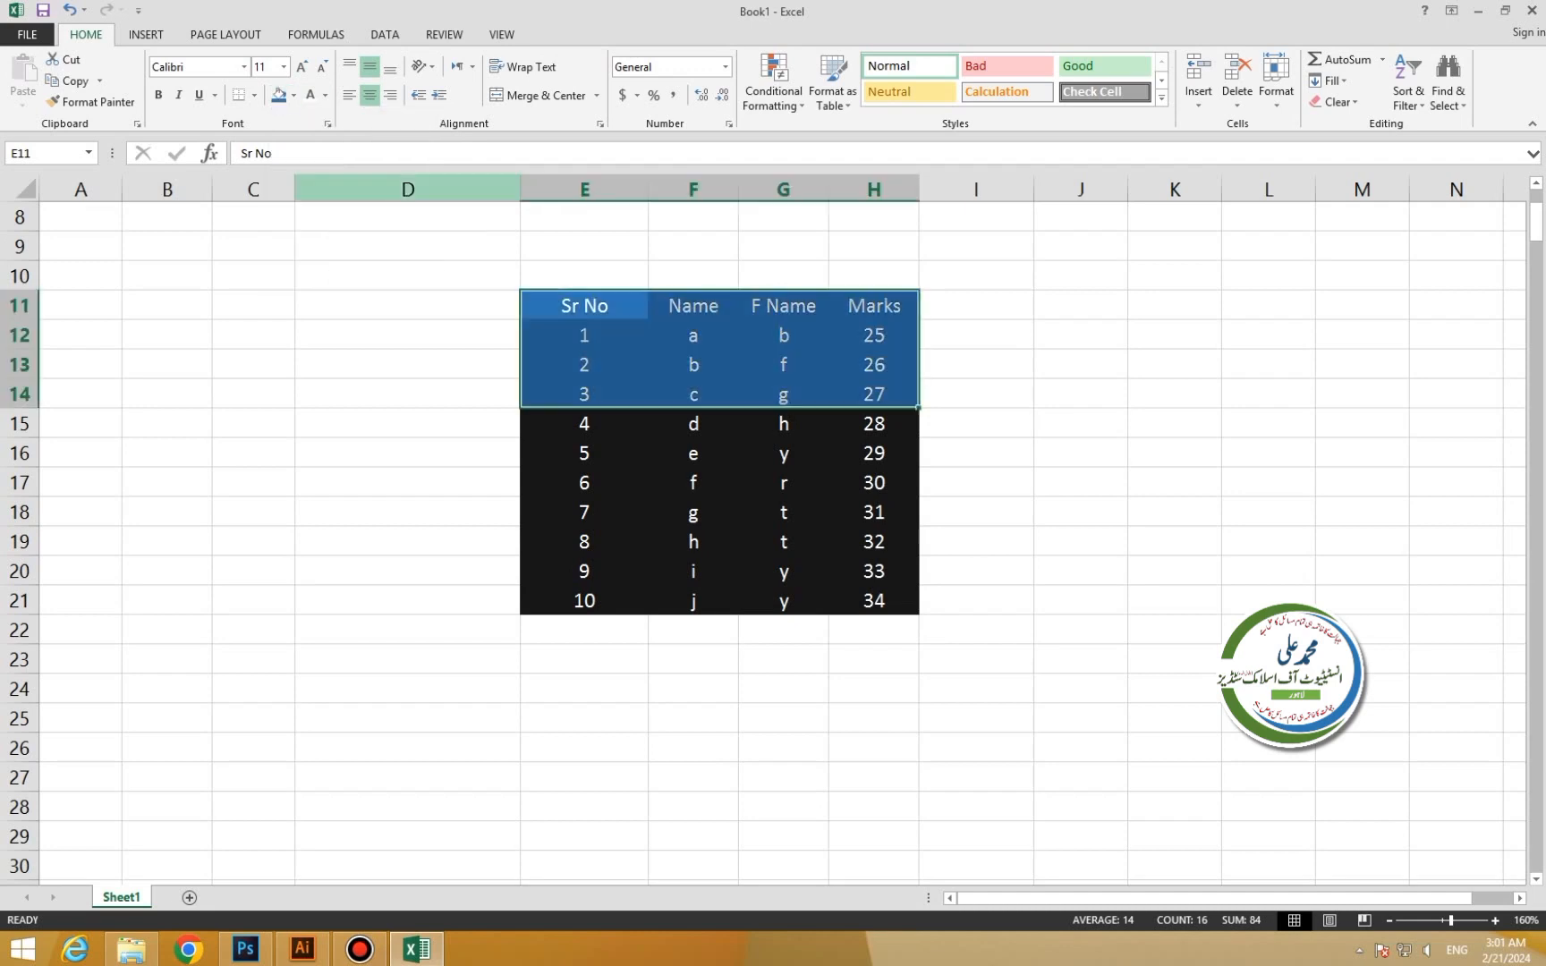
left_click(324, 94)
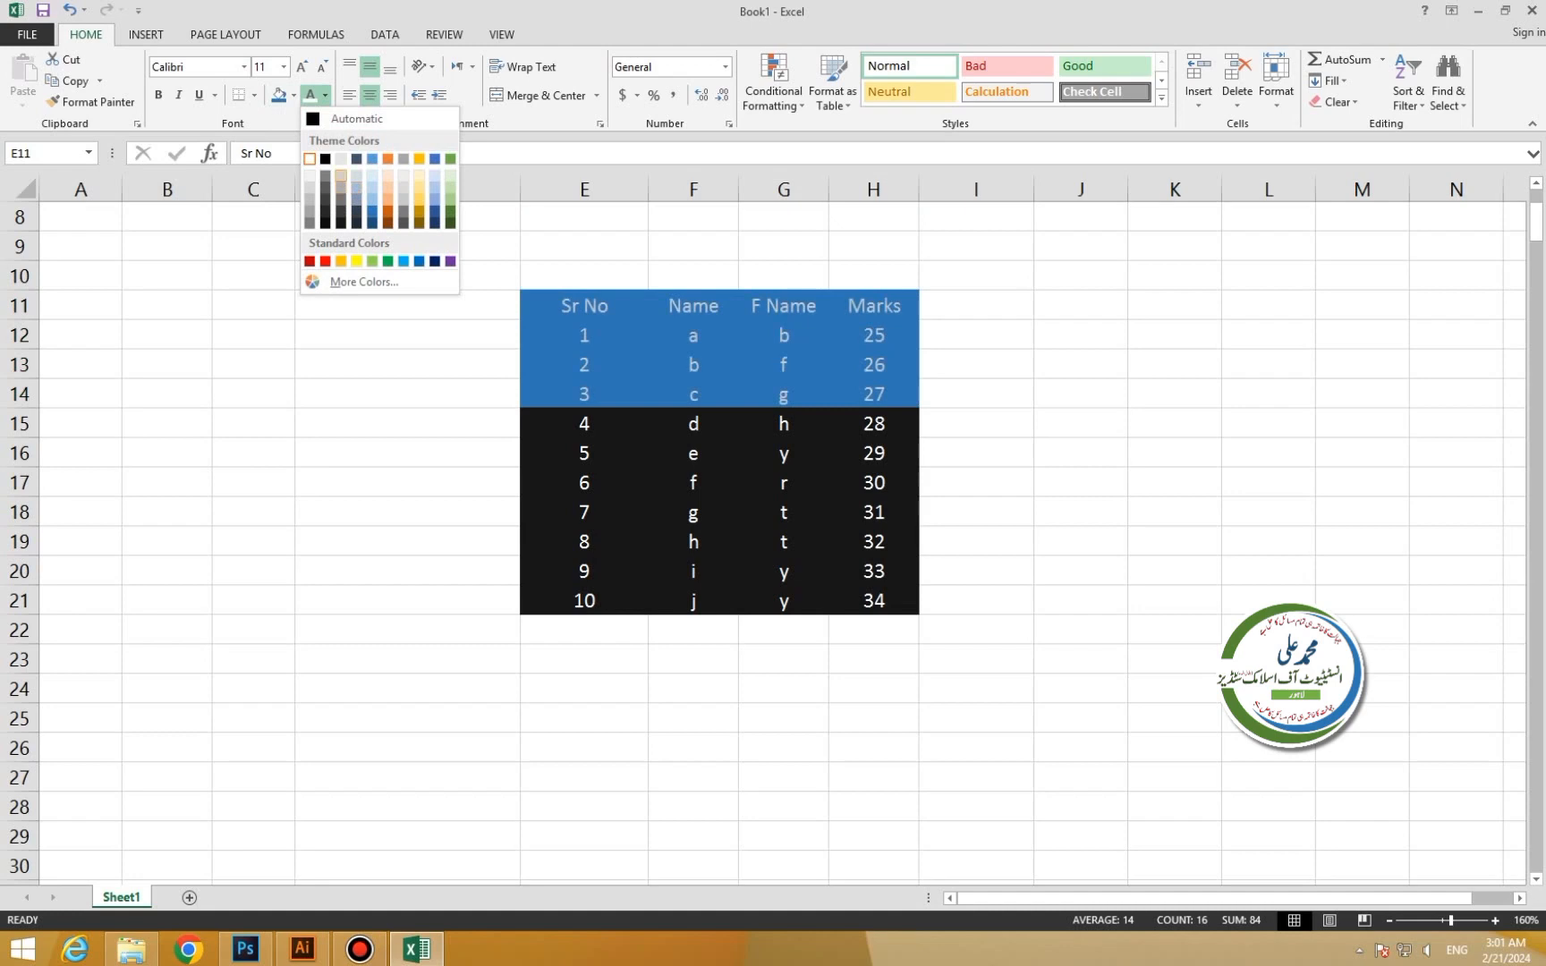
left_click(450, 176)
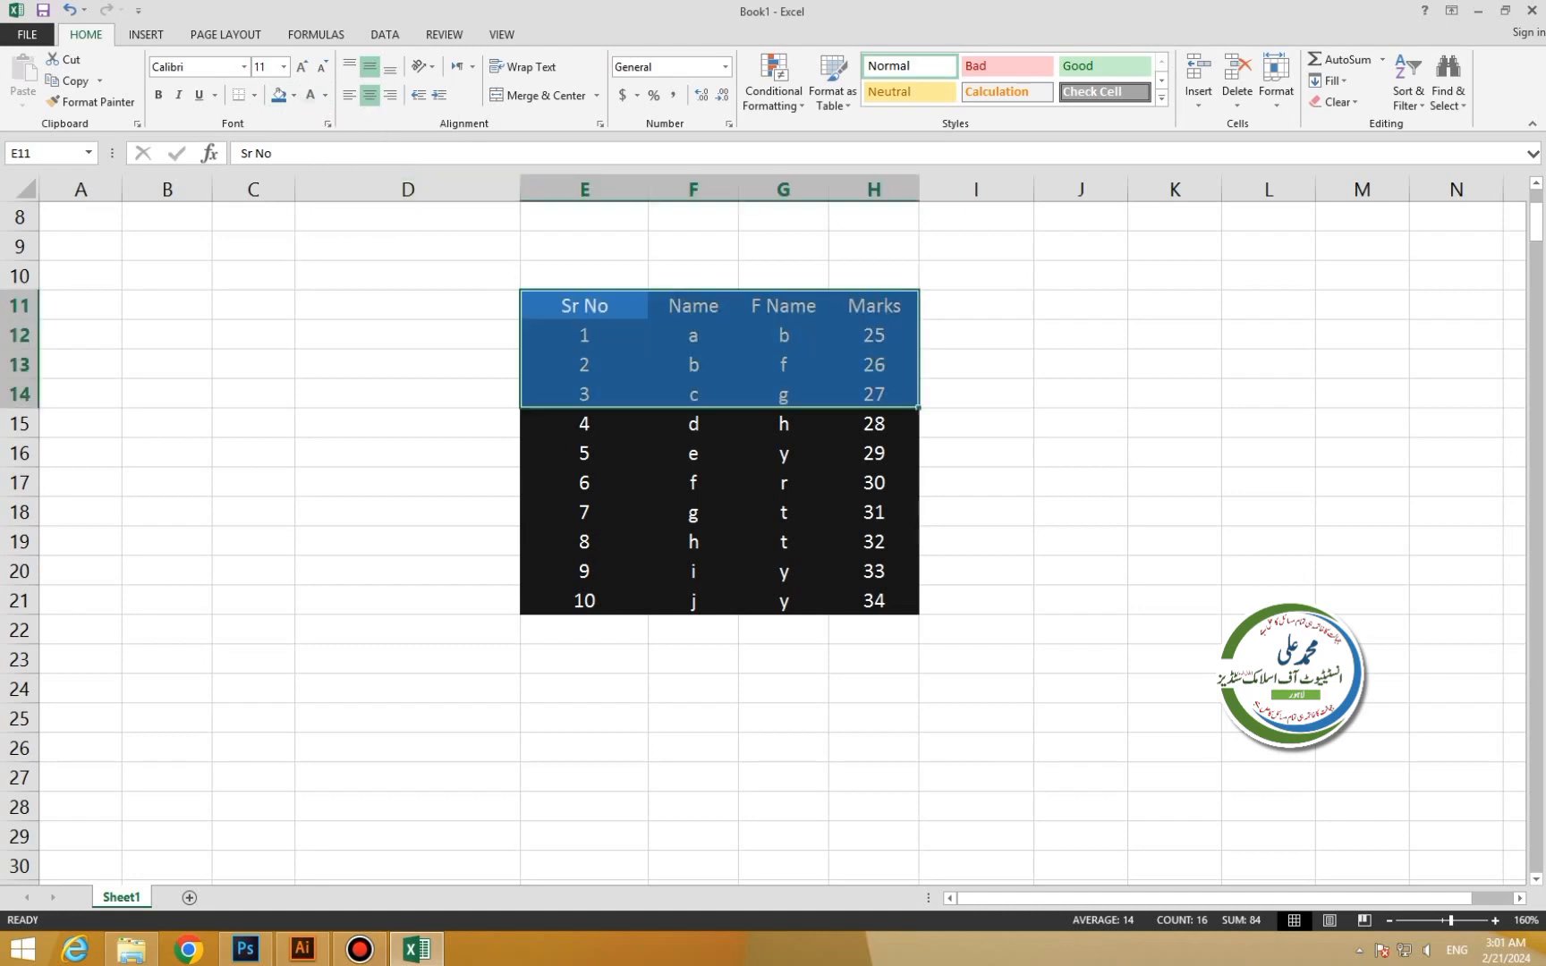
Shade rows 4–6 dark blue with light blue text.
left_click_drag(584, 423, 874, 482)
left_click(293, 95)
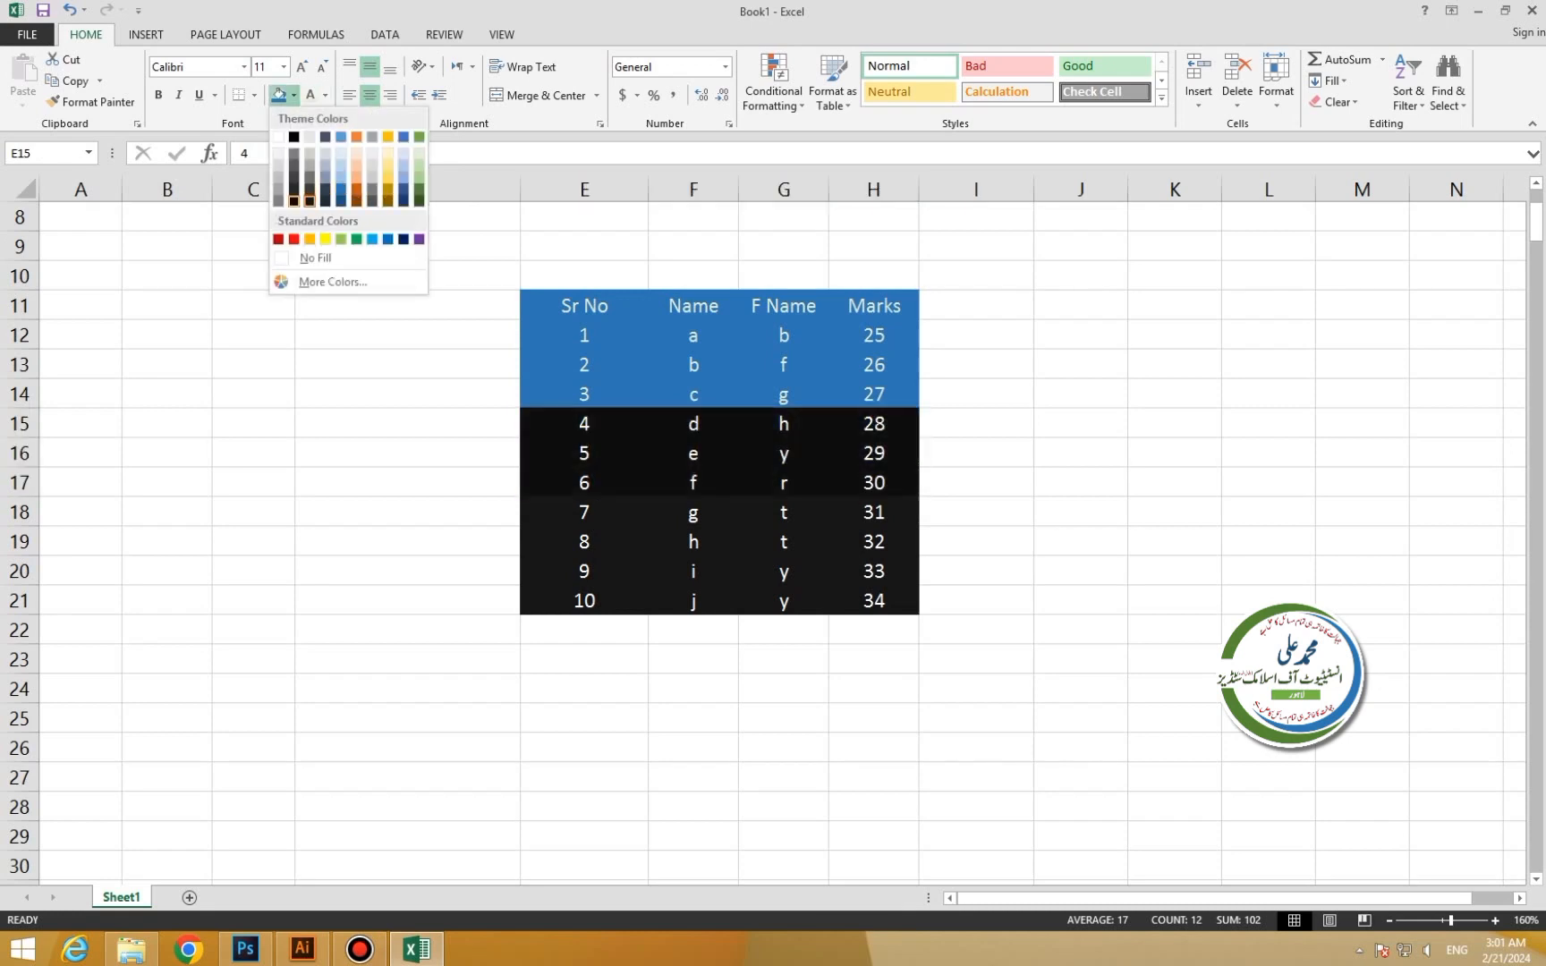
left_click(341, 190)
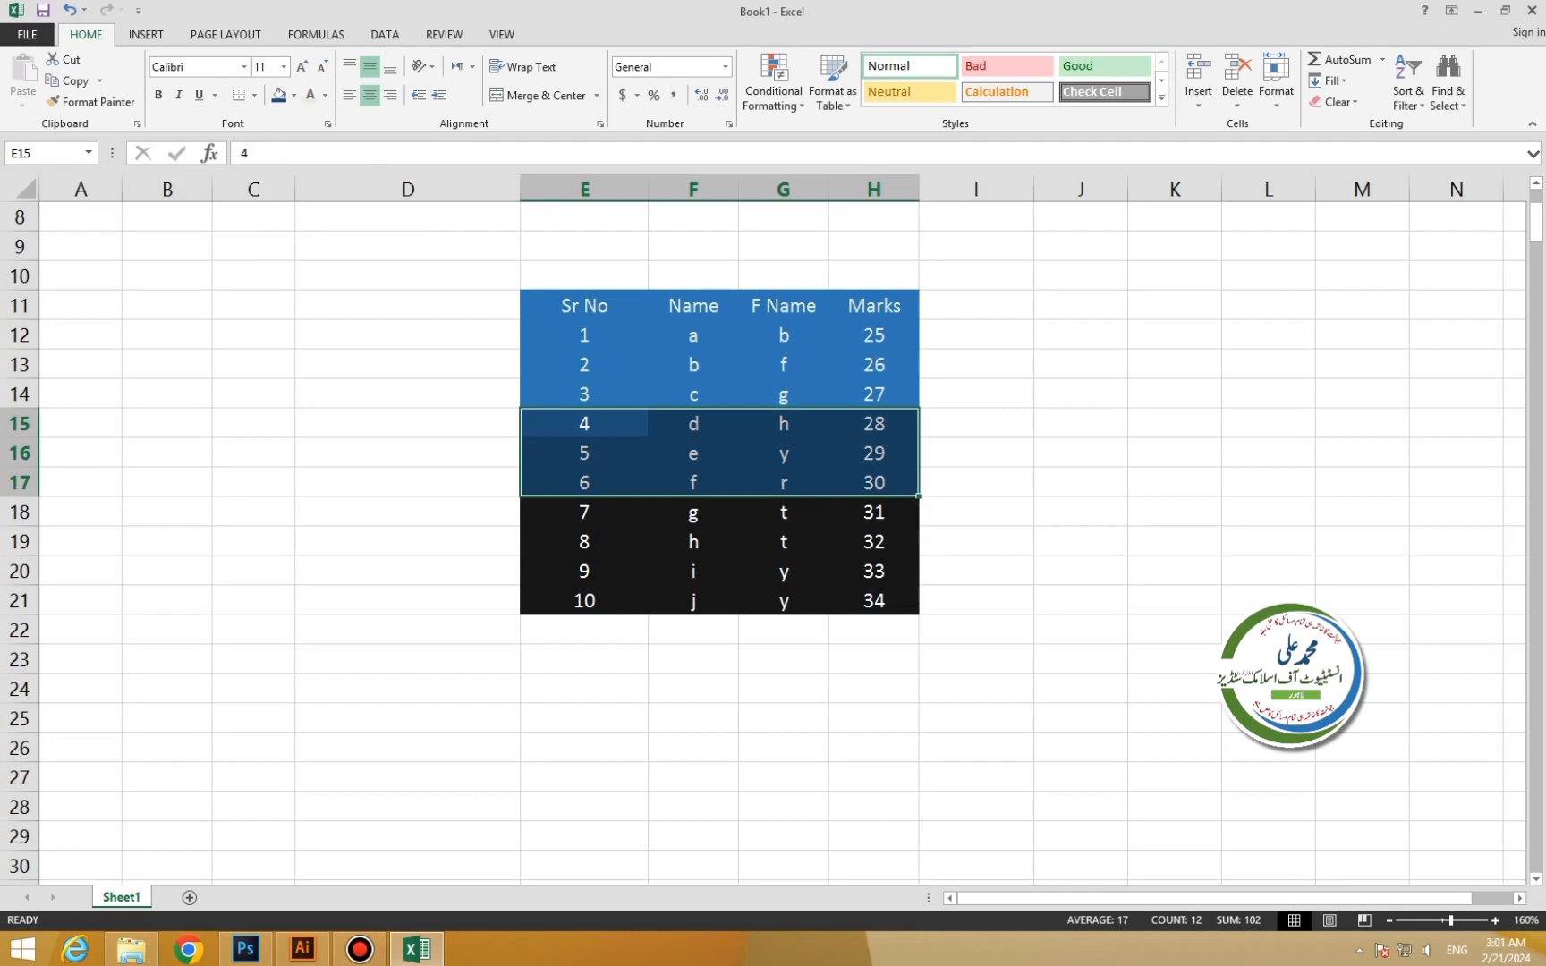
left_click(325, 95)
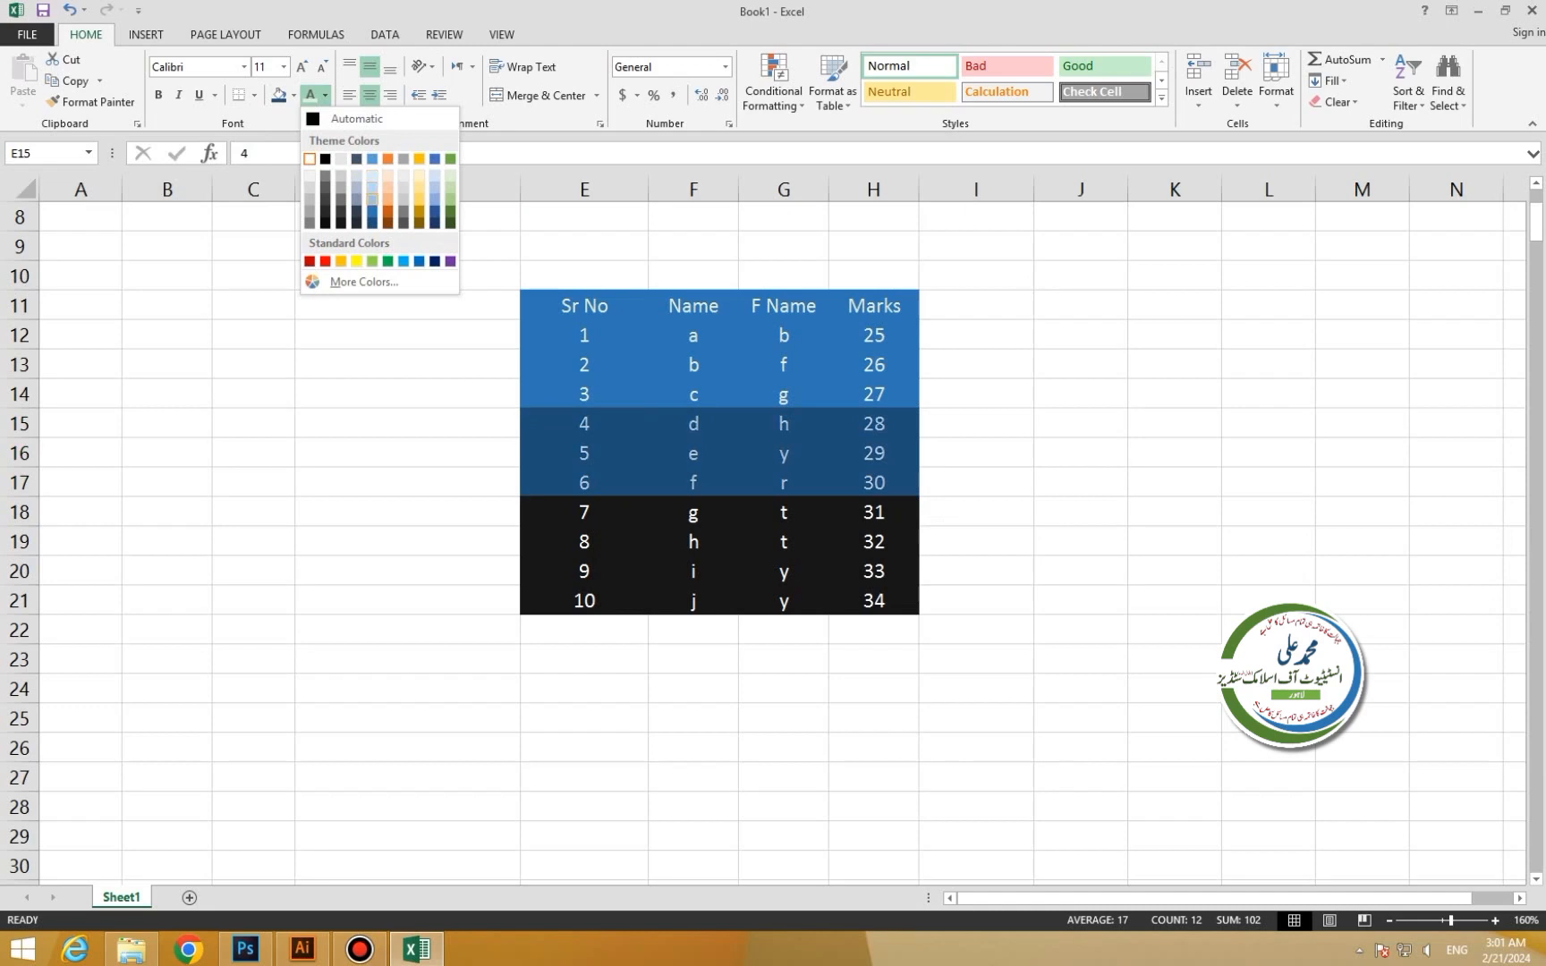
left_click(372, 187)
Fill rows 7–10 gold.
left_click(584, 513)
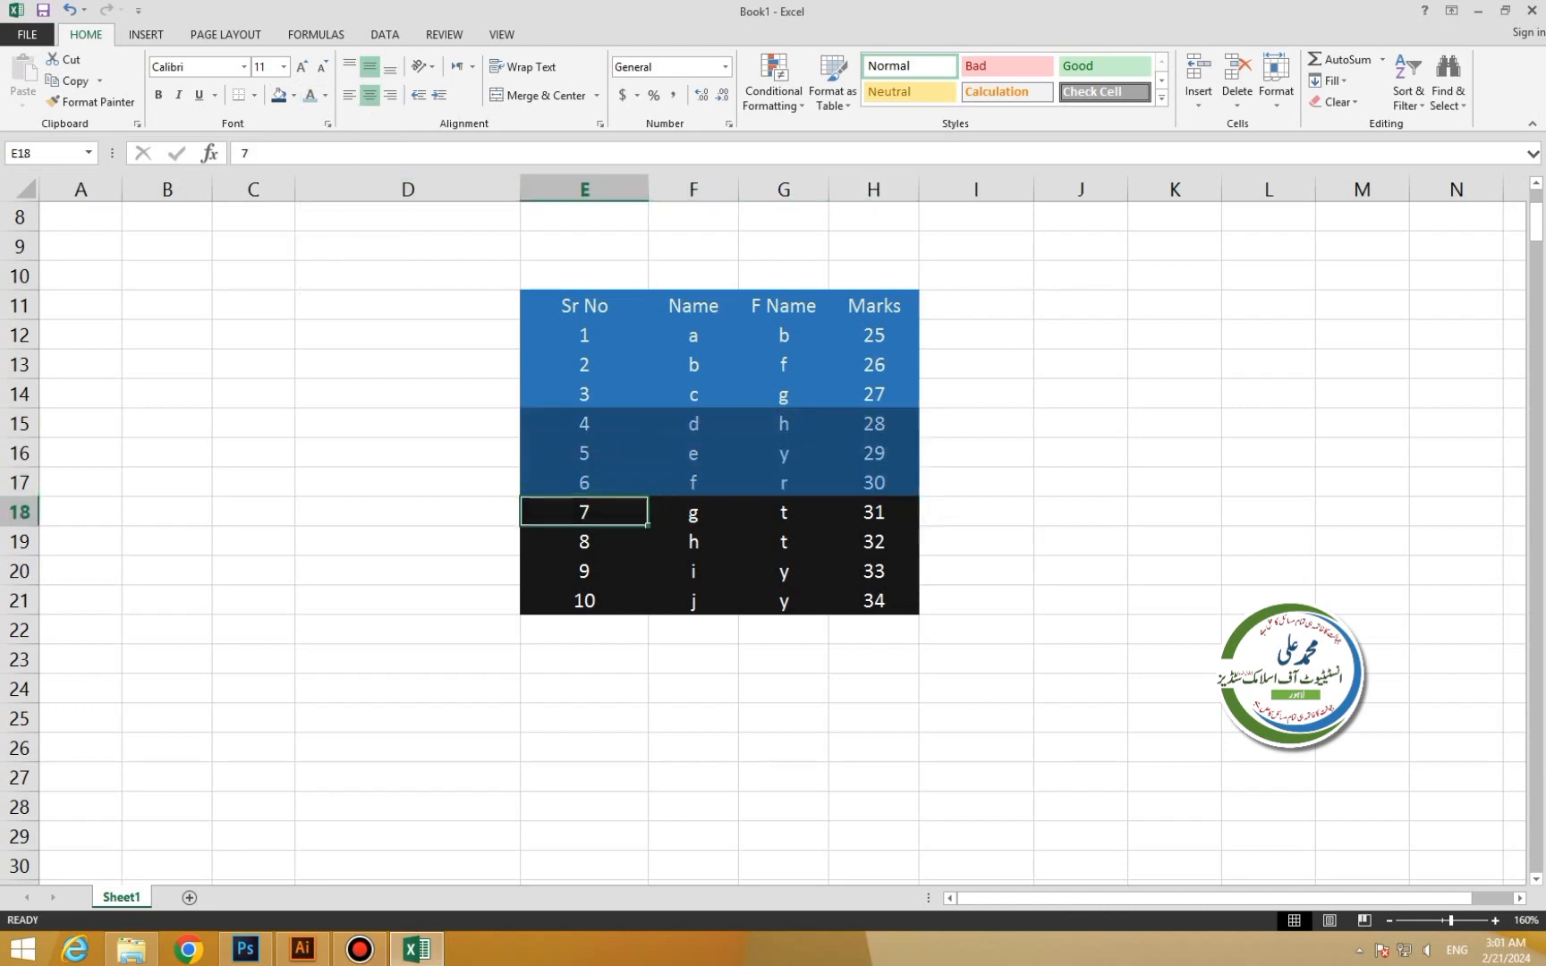
left_click_drag(584, 512, 874, 600)
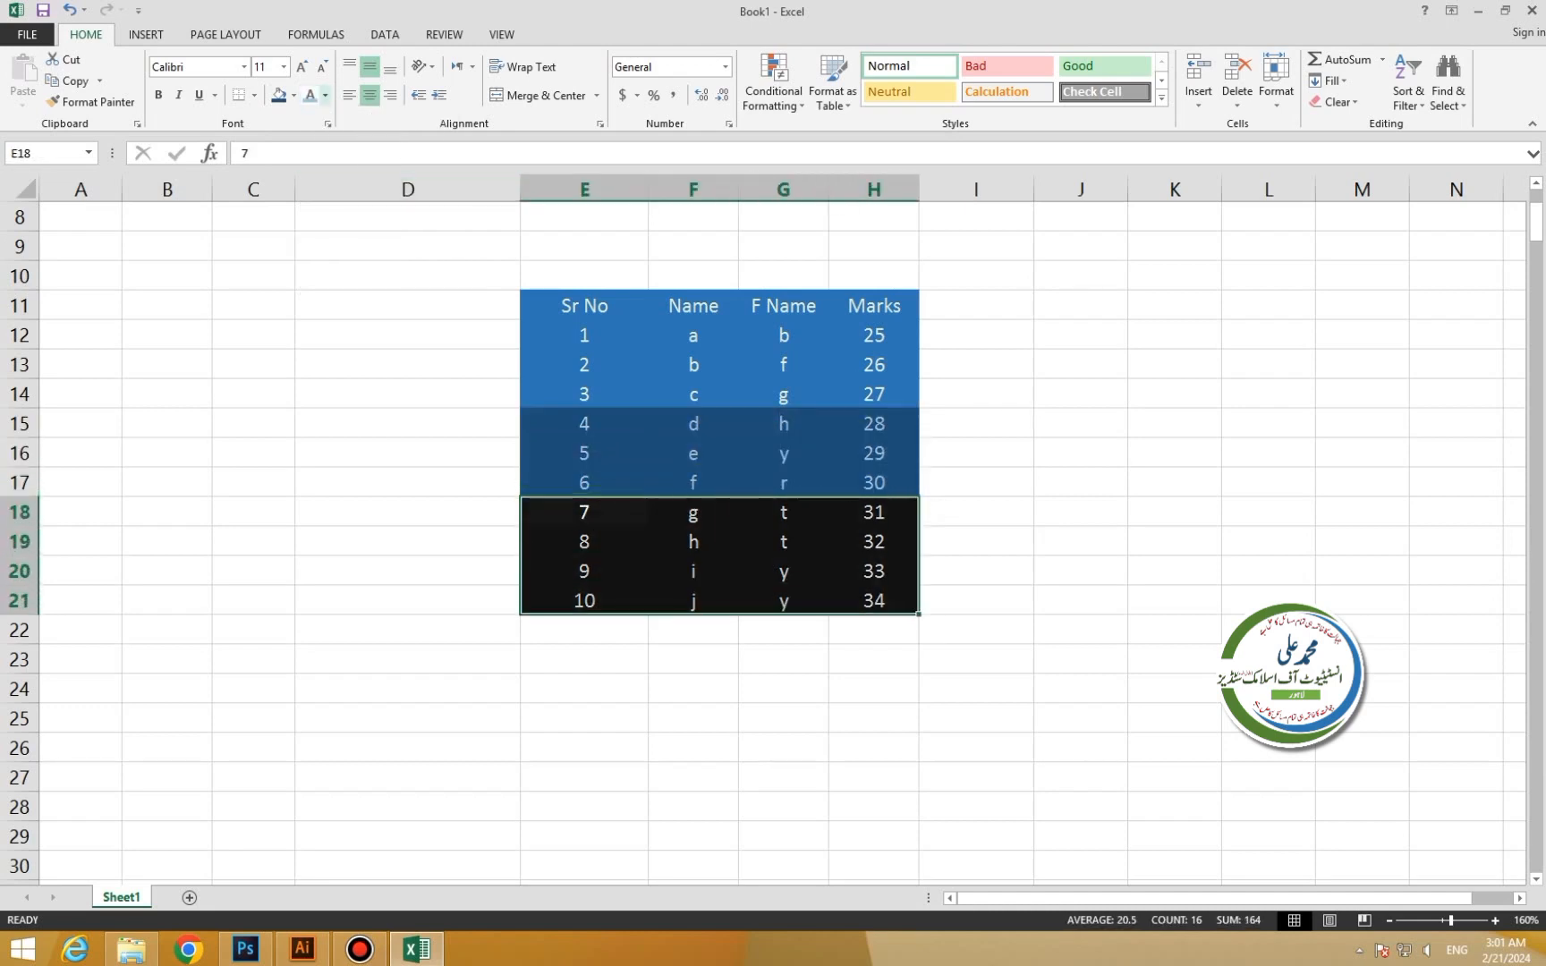
left_click(294, 95)
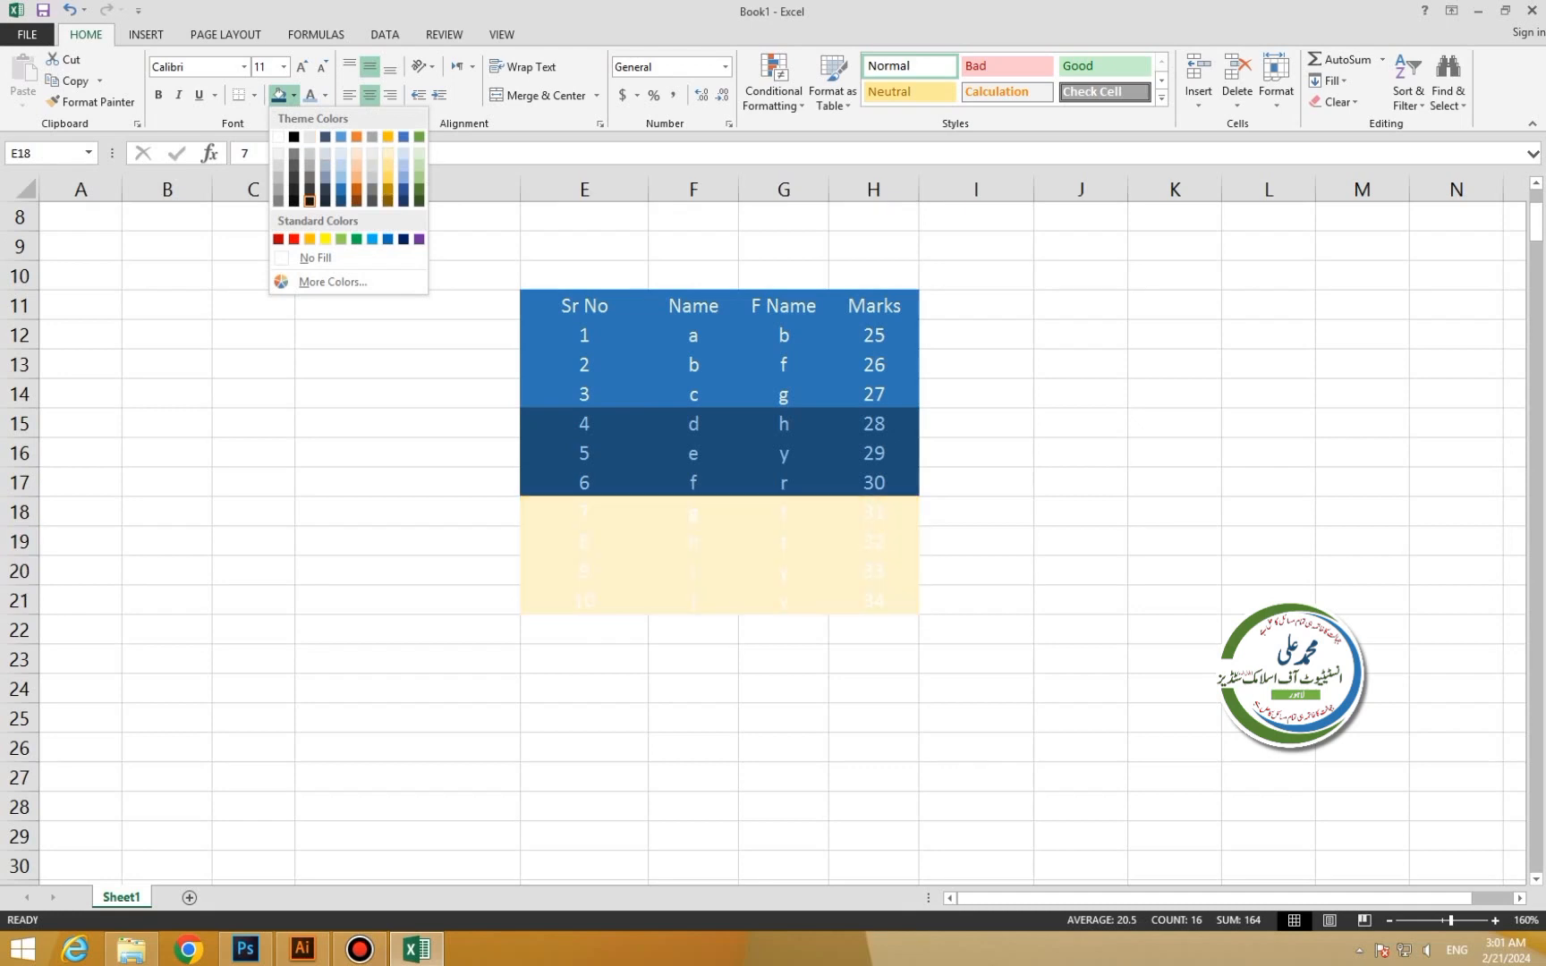
left_click(388, 165)
left_click(976, 541)
Select the whole table including headers and open the Sort dialog.
left_click_drag(584, 306, 874, 600)
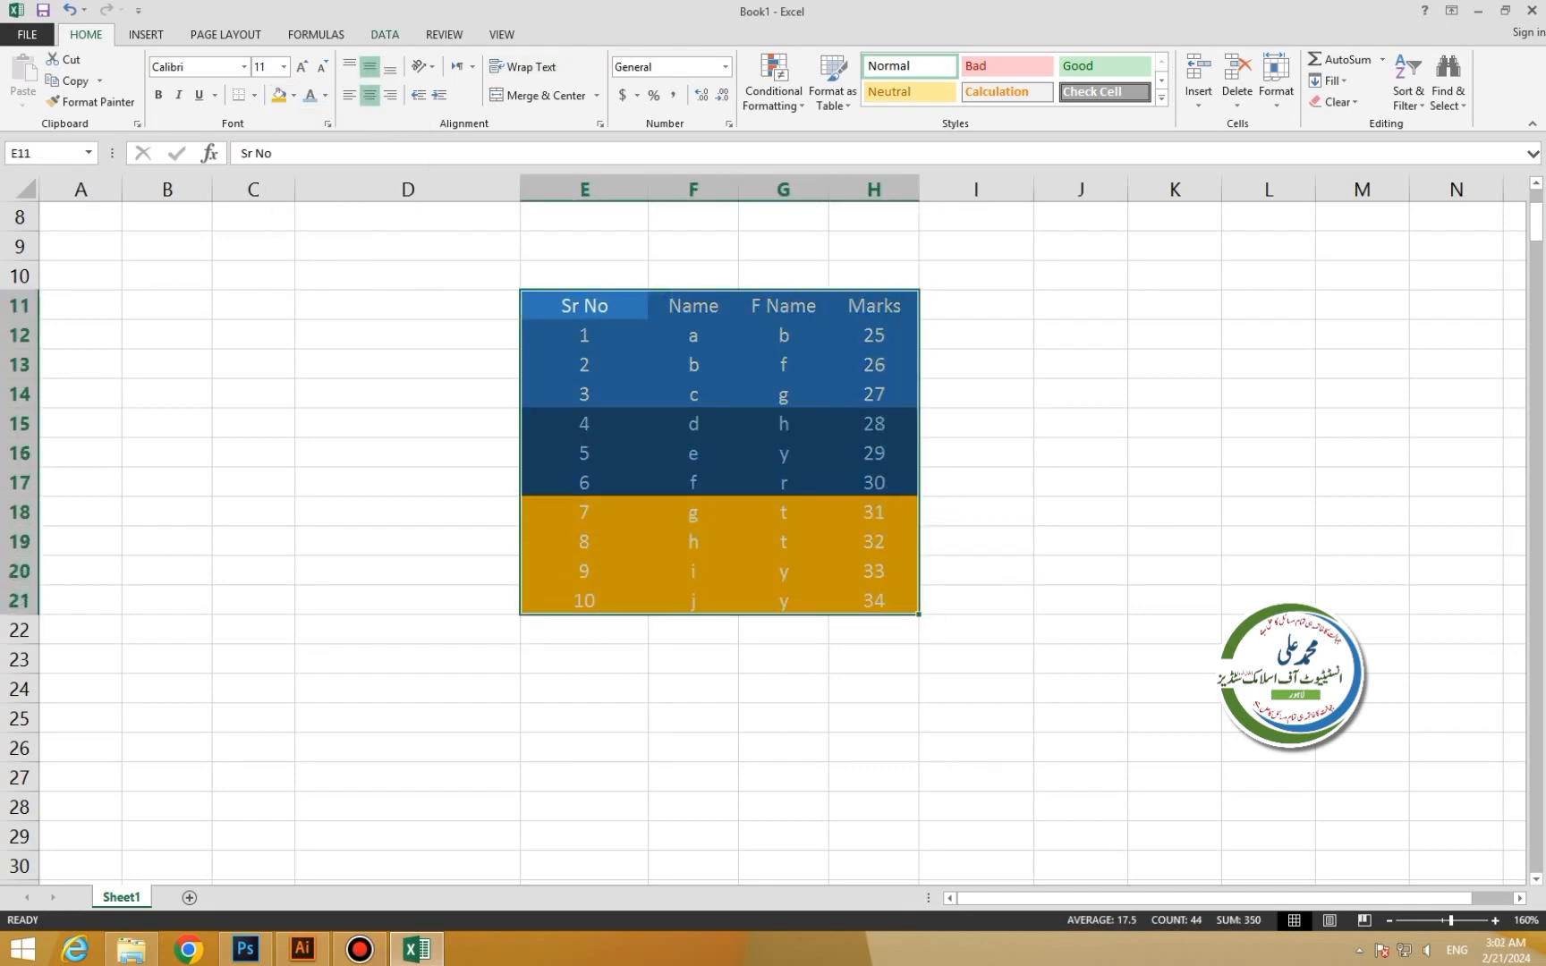
left_click(385, 34)
left_click(438, 80)
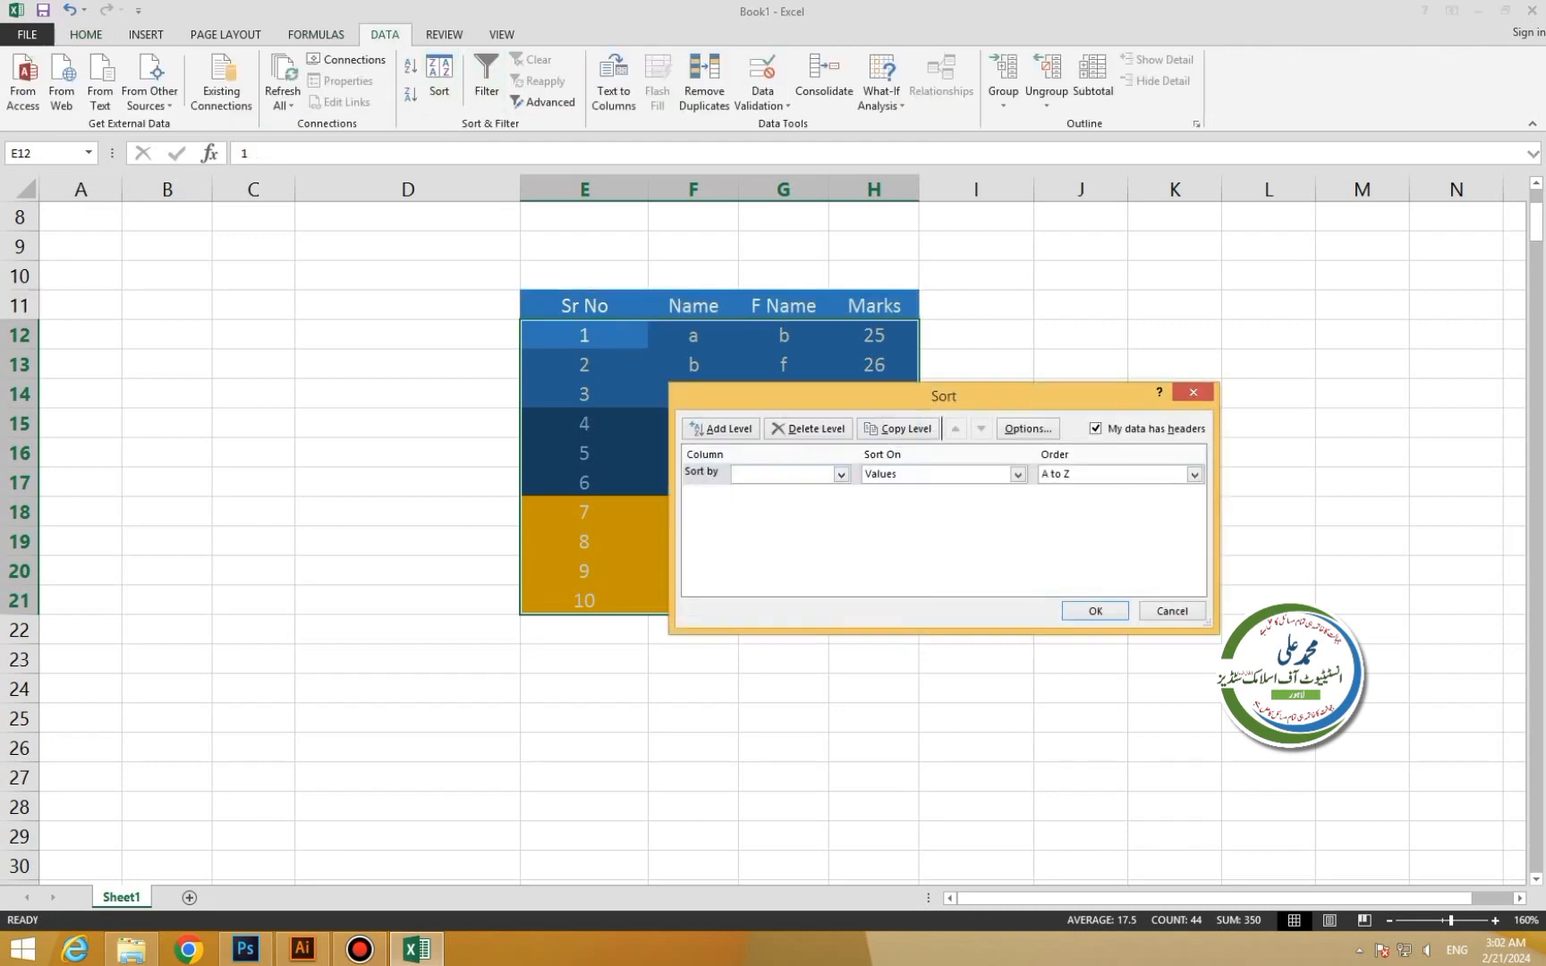
Sort the table by Name on Cell Color, with gold placed On Top.
left_click_drag(944, 395, 1150, 338)
left_click(1046, 417)
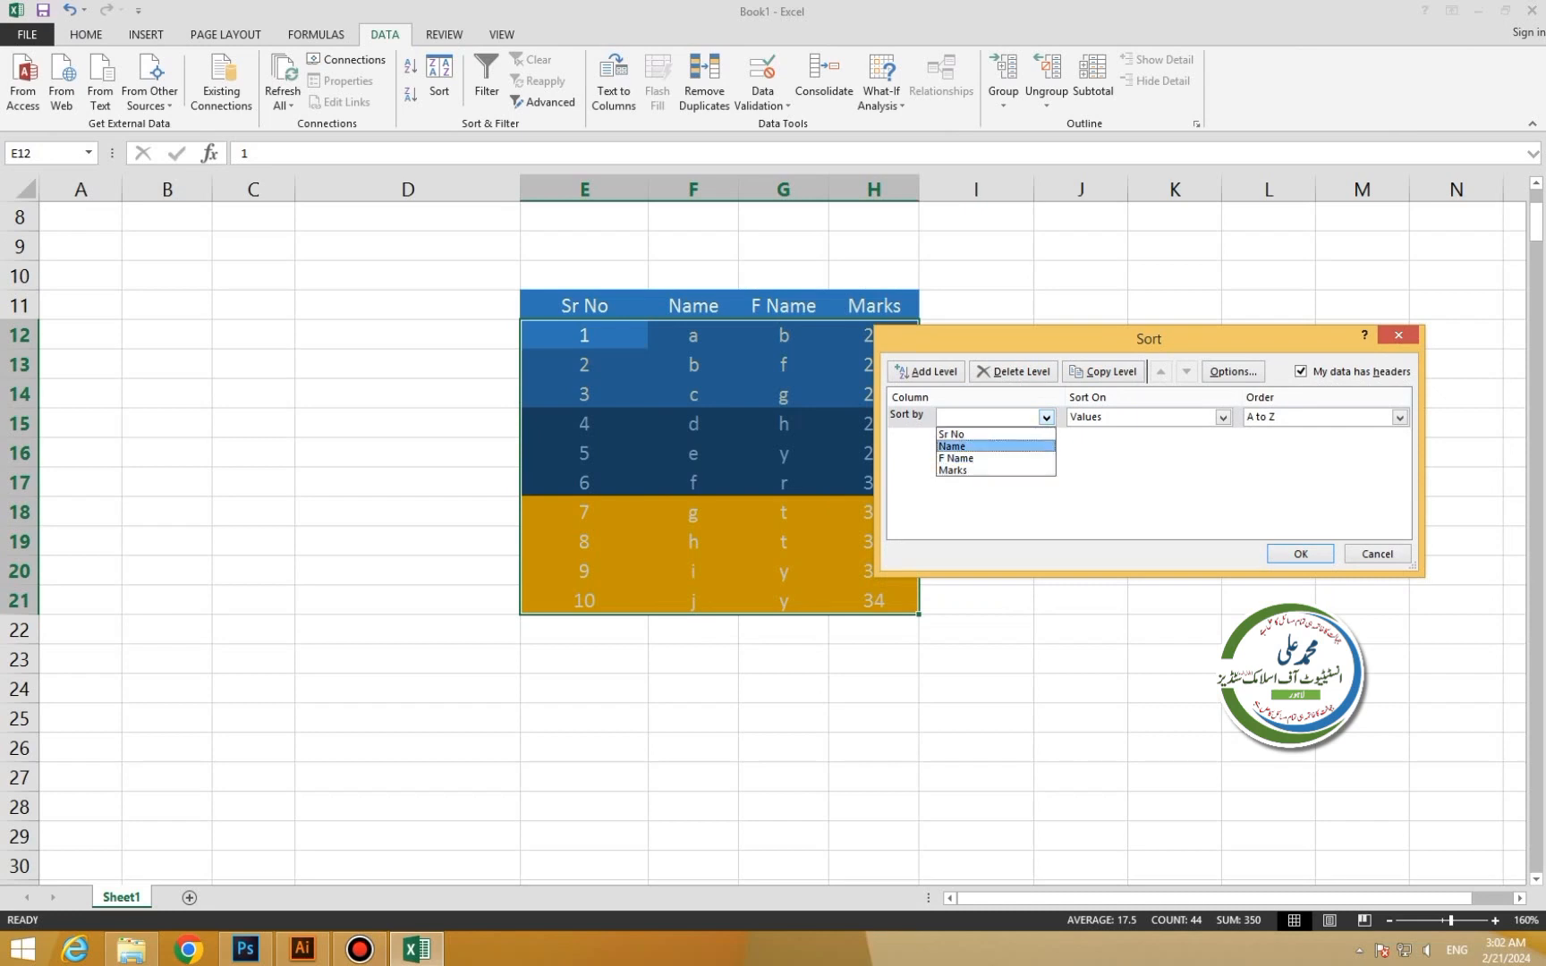
key("Return")
left_click(1223, 418)
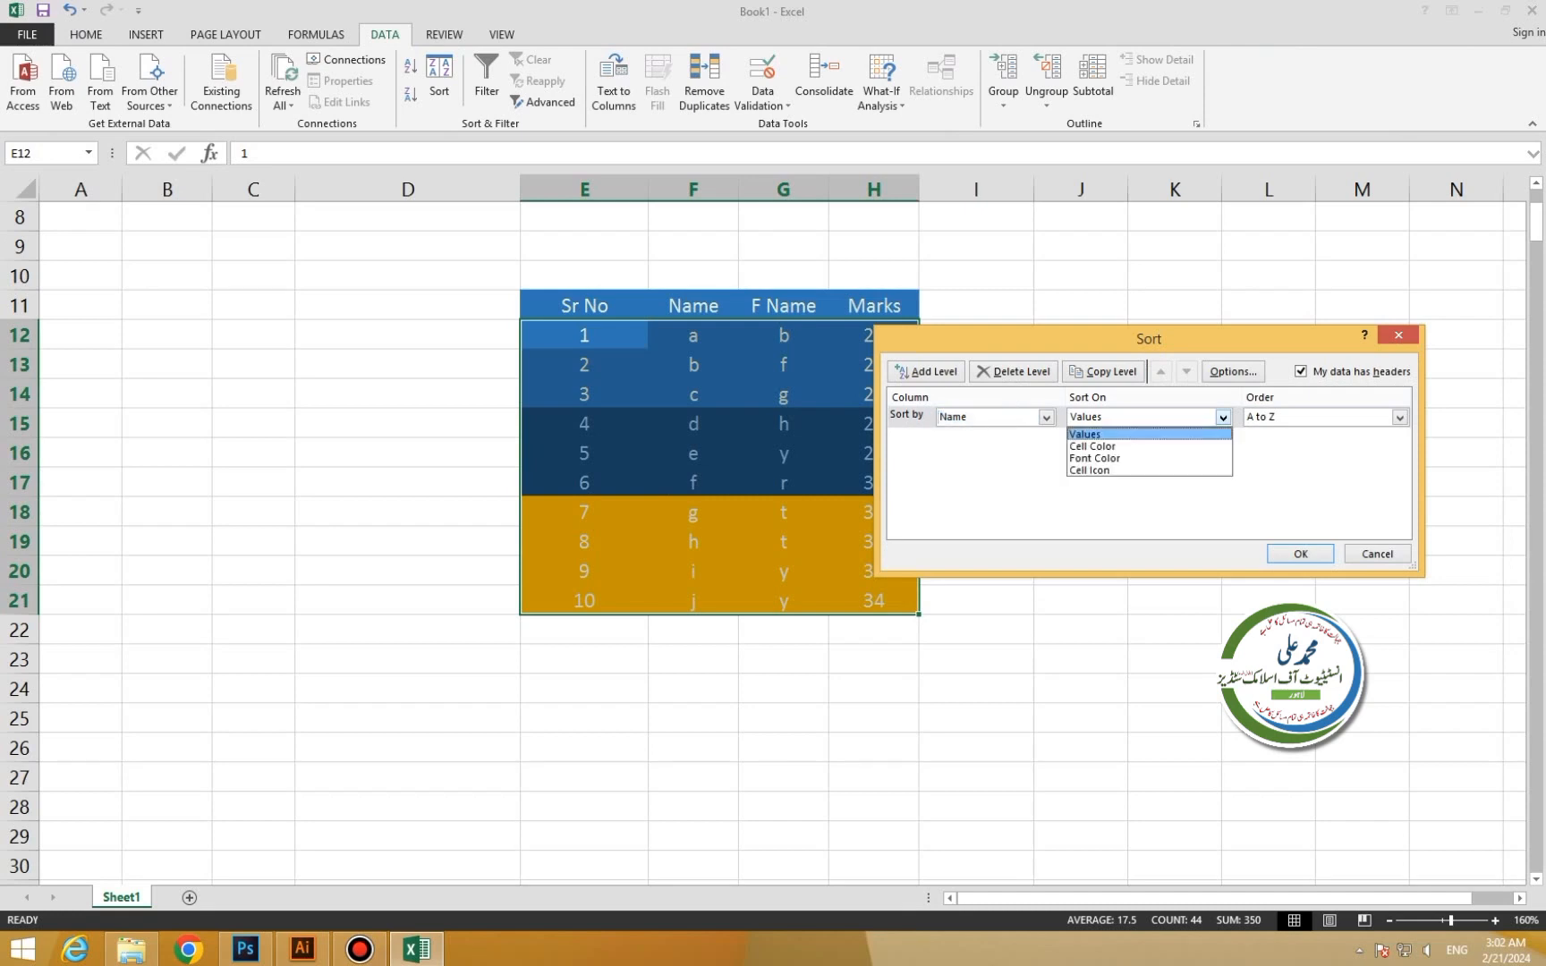
key("Down")
key("Down")
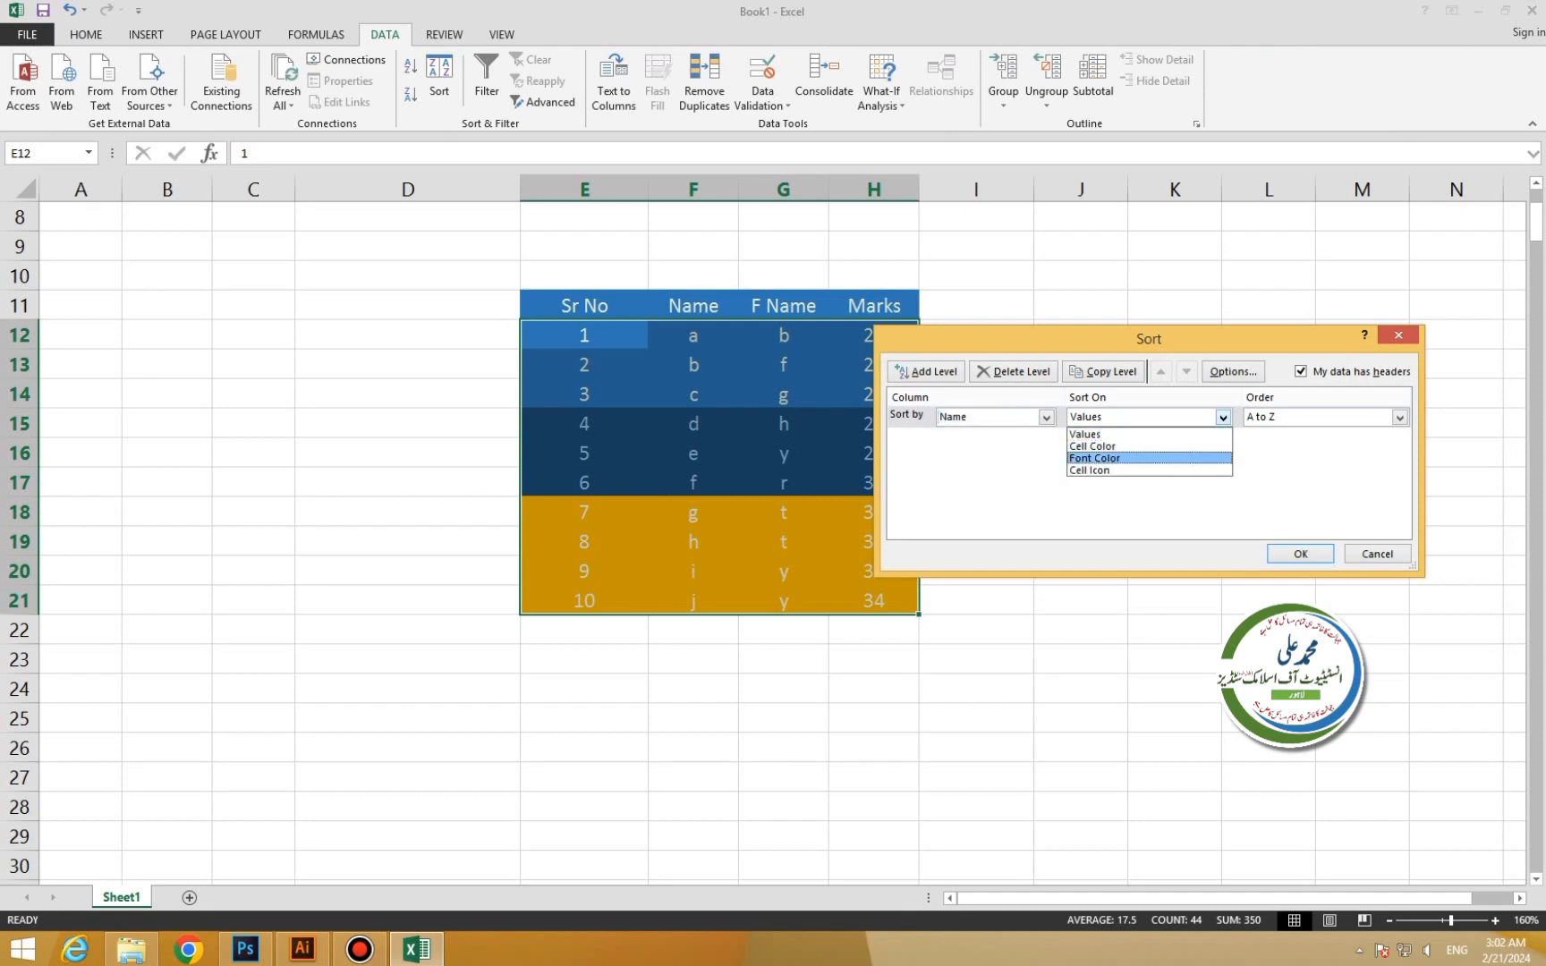
key("Up")
key("Return")
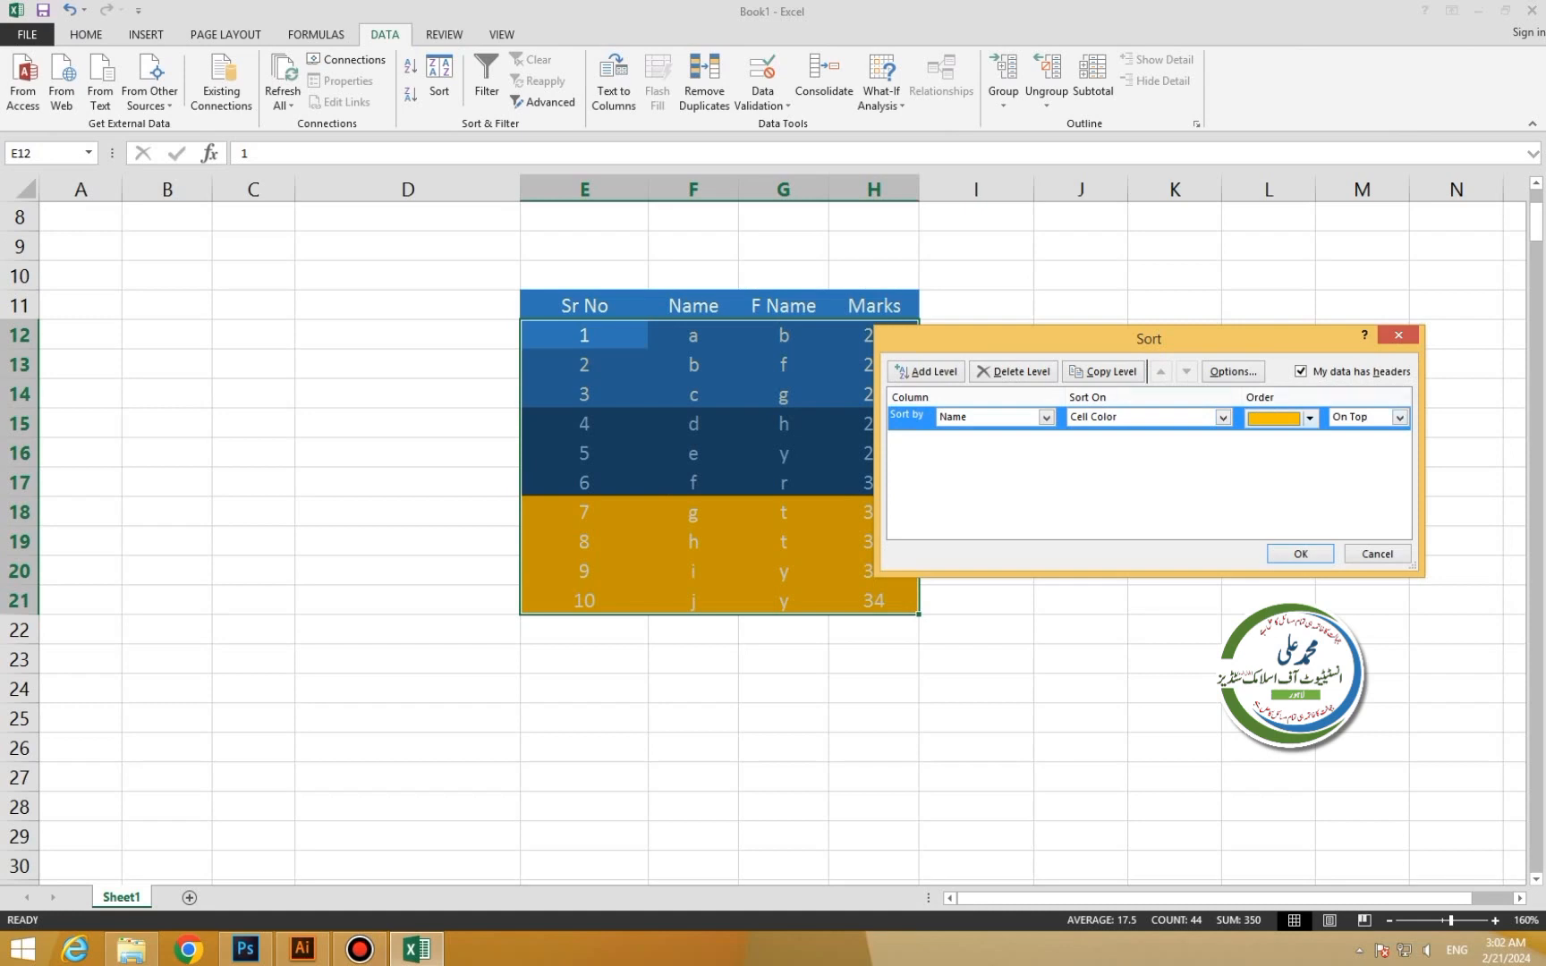
left_click(1310, 418)
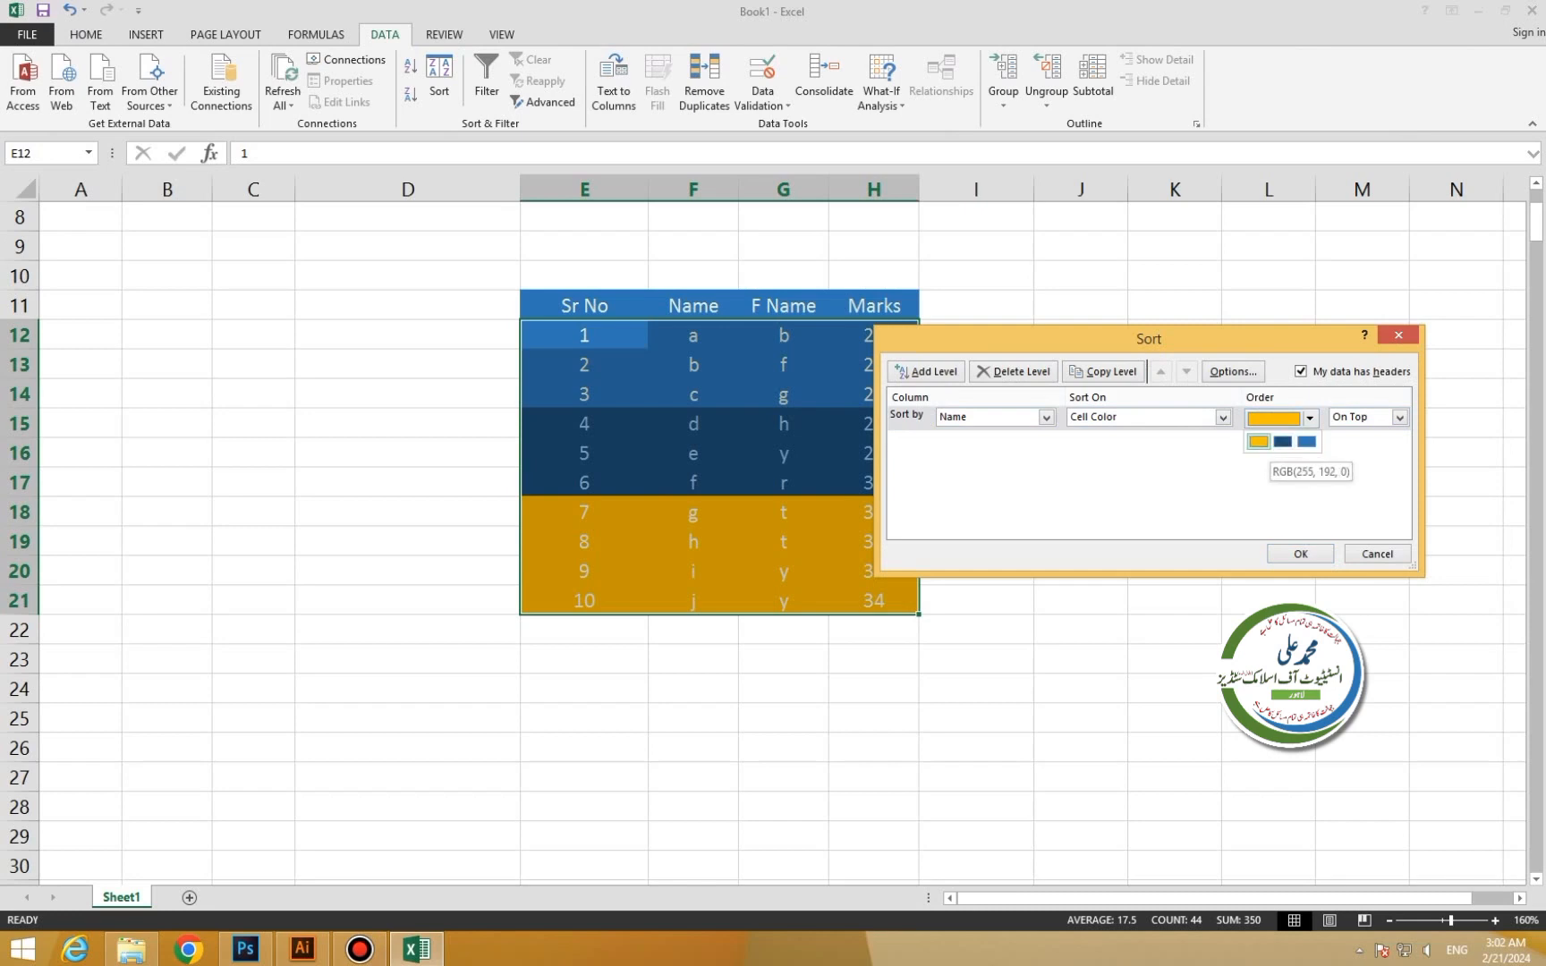
left_click(1259, 442)
left_click(1399, 418)
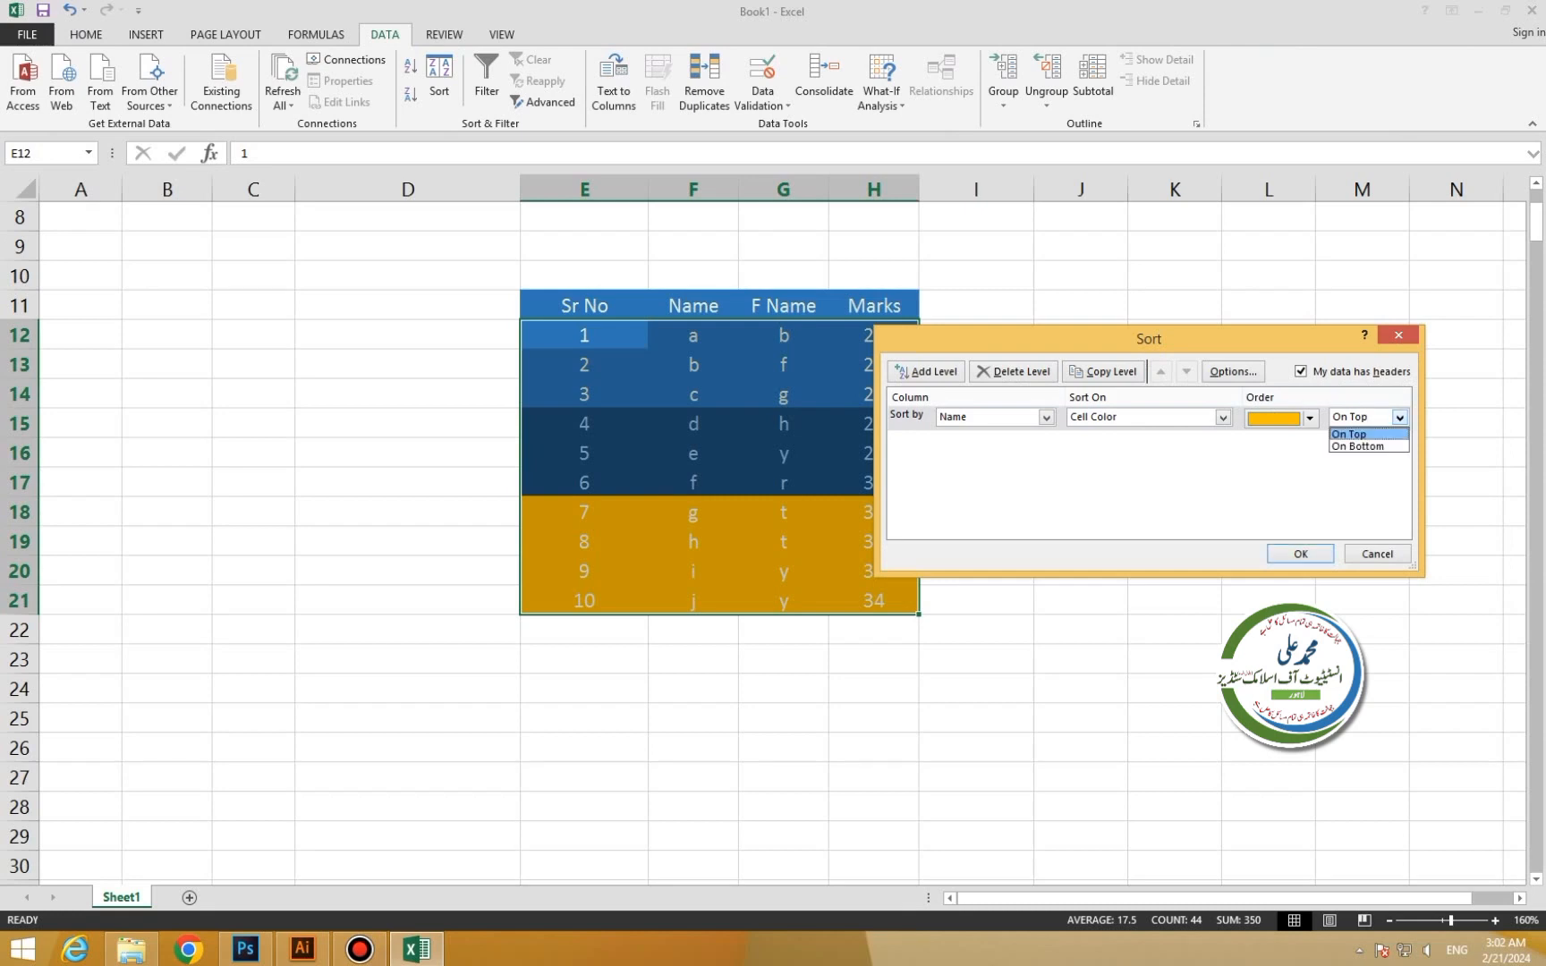
left_click(1350, 435)
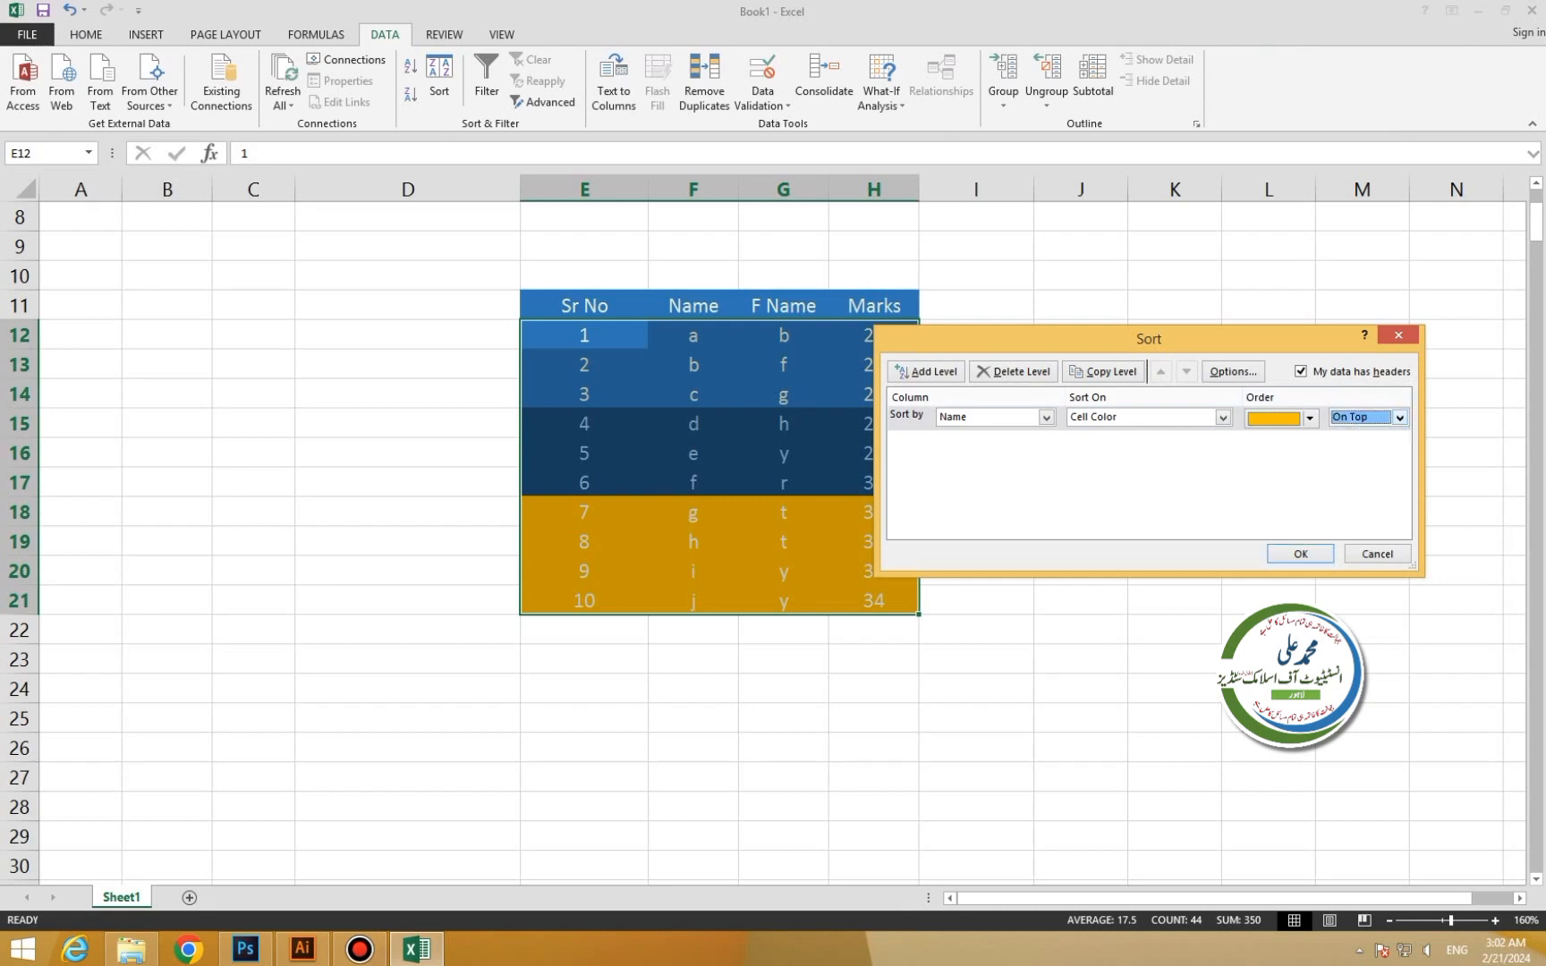
left_click(1300, 553)
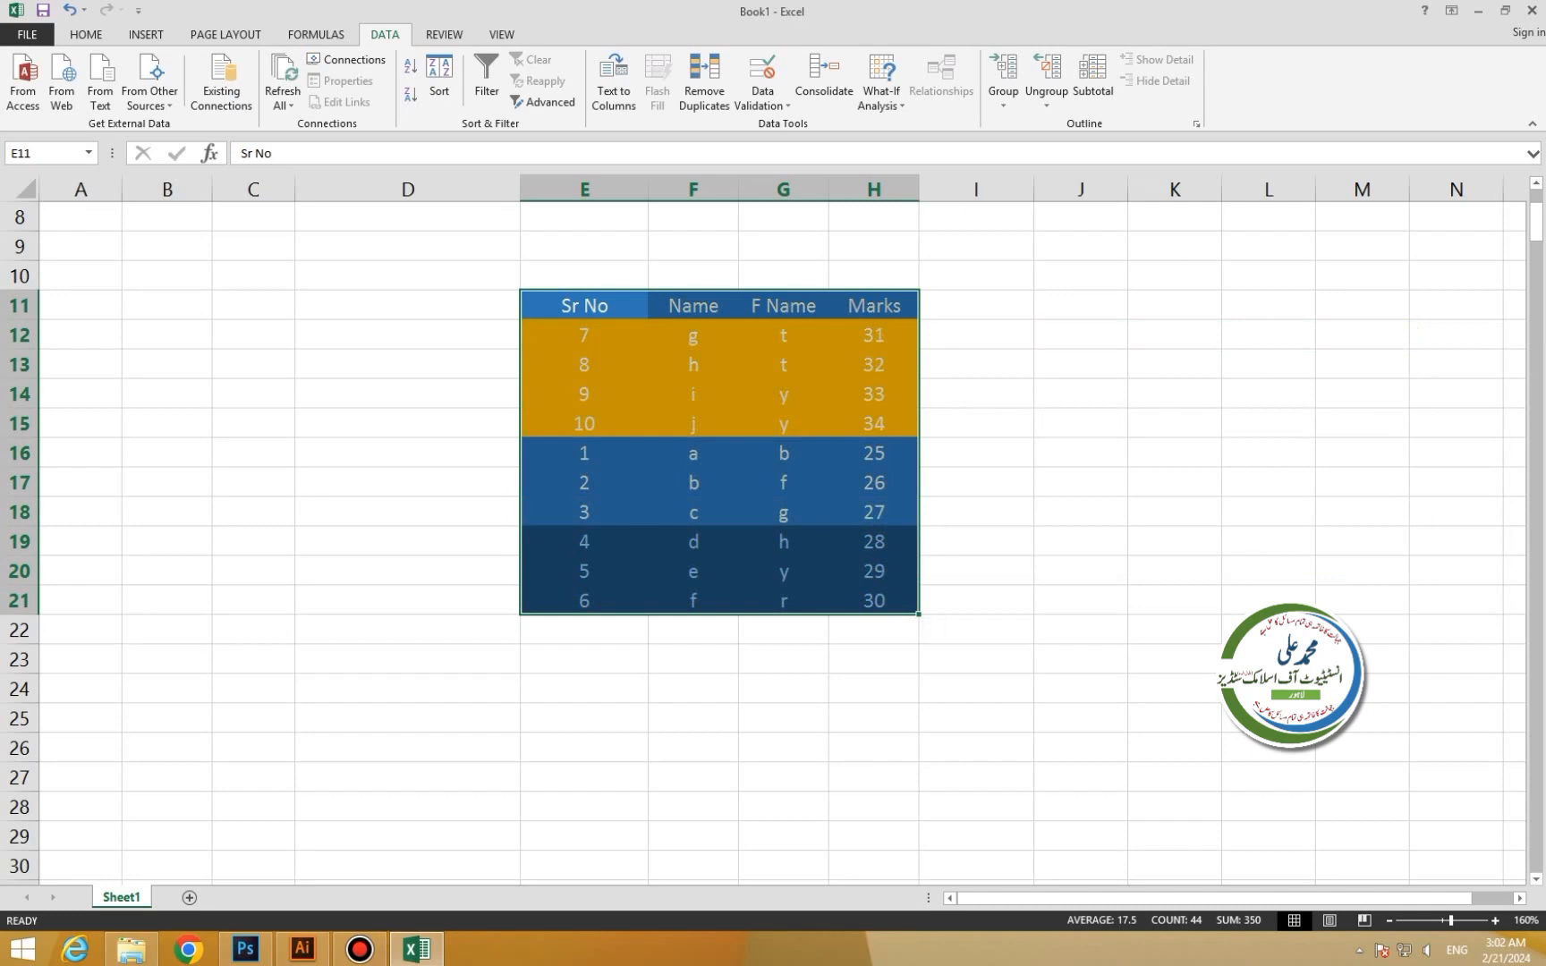
left_click_drag(584, 306, 874, 306)
left_click(585, 335)
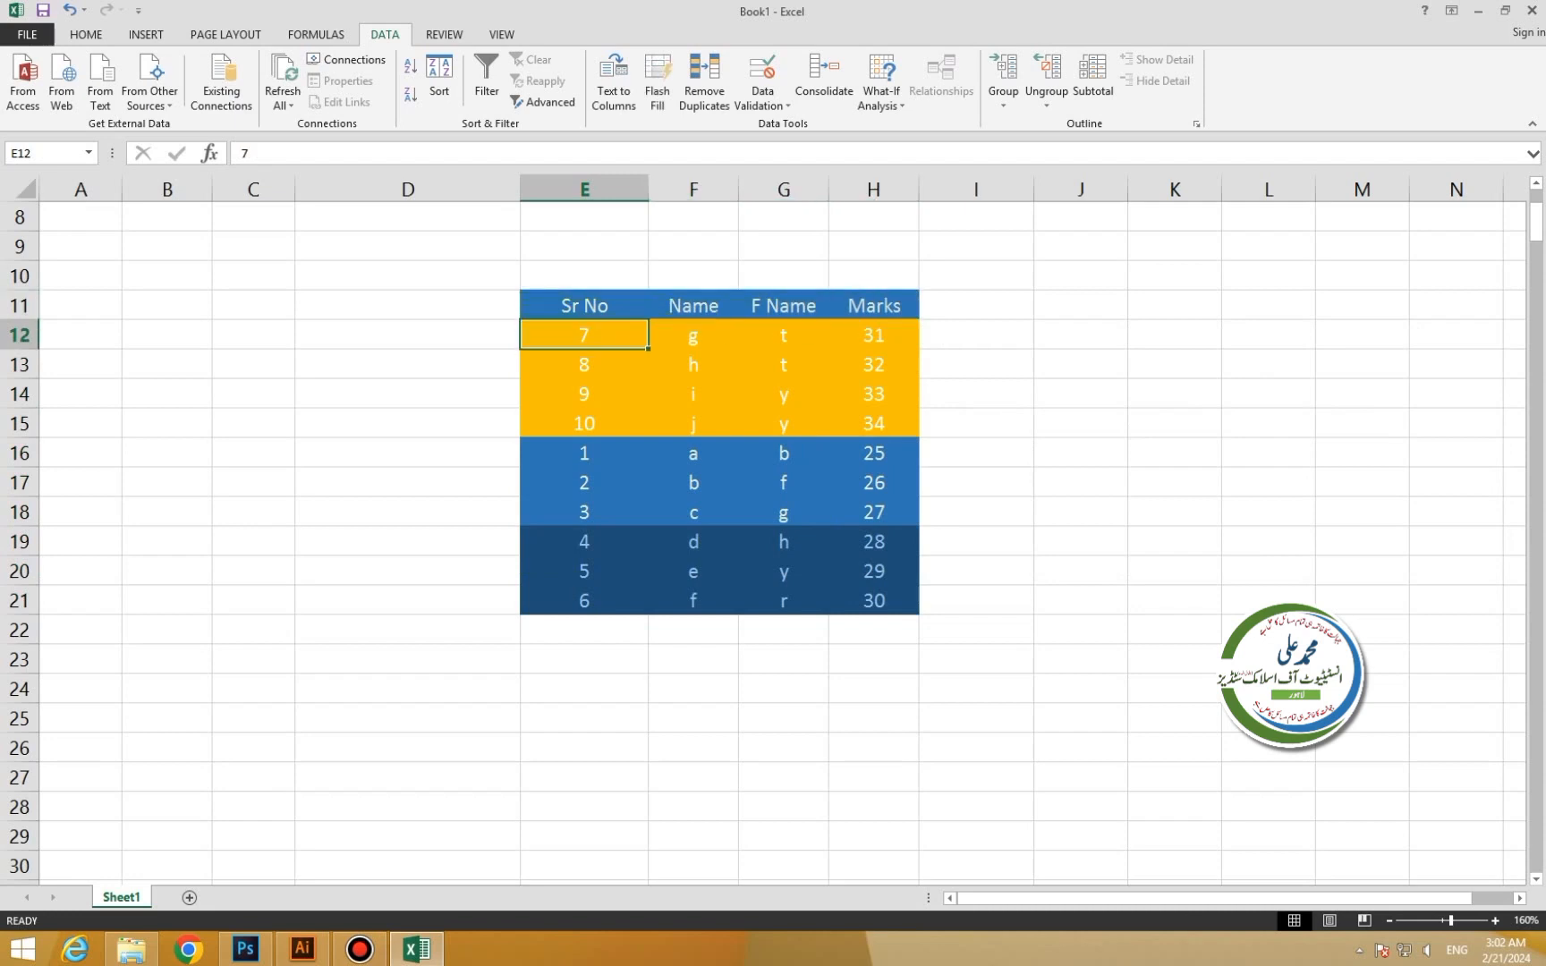
left_click_drag(584, 336, 874, 424)
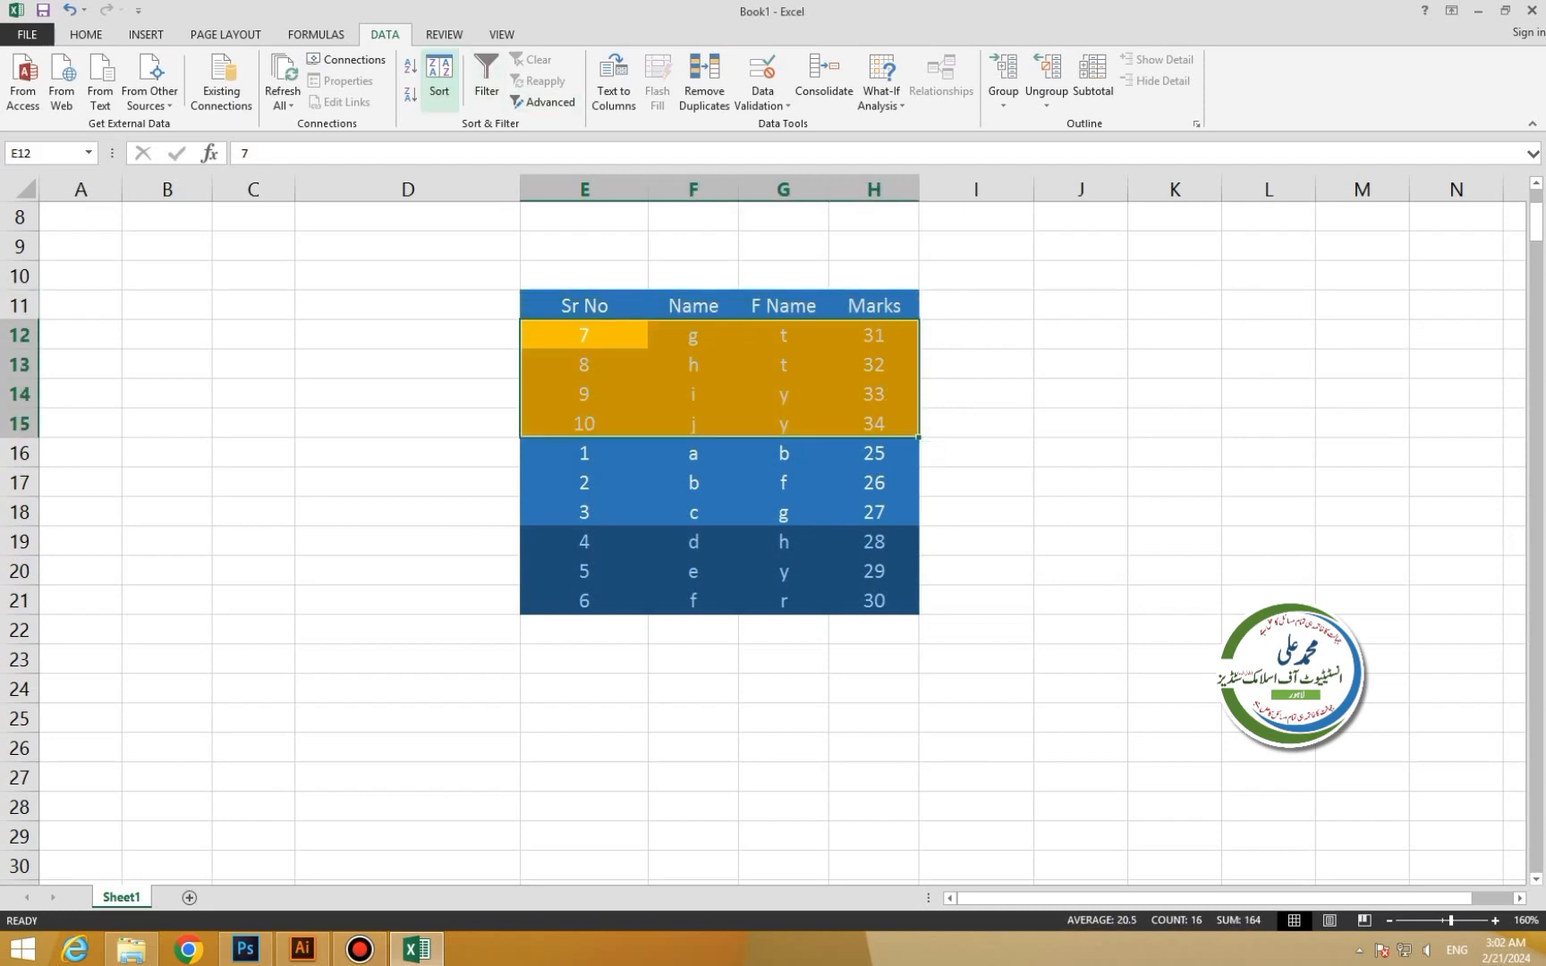
left_click(439, 79)
left_click(1047, 418)
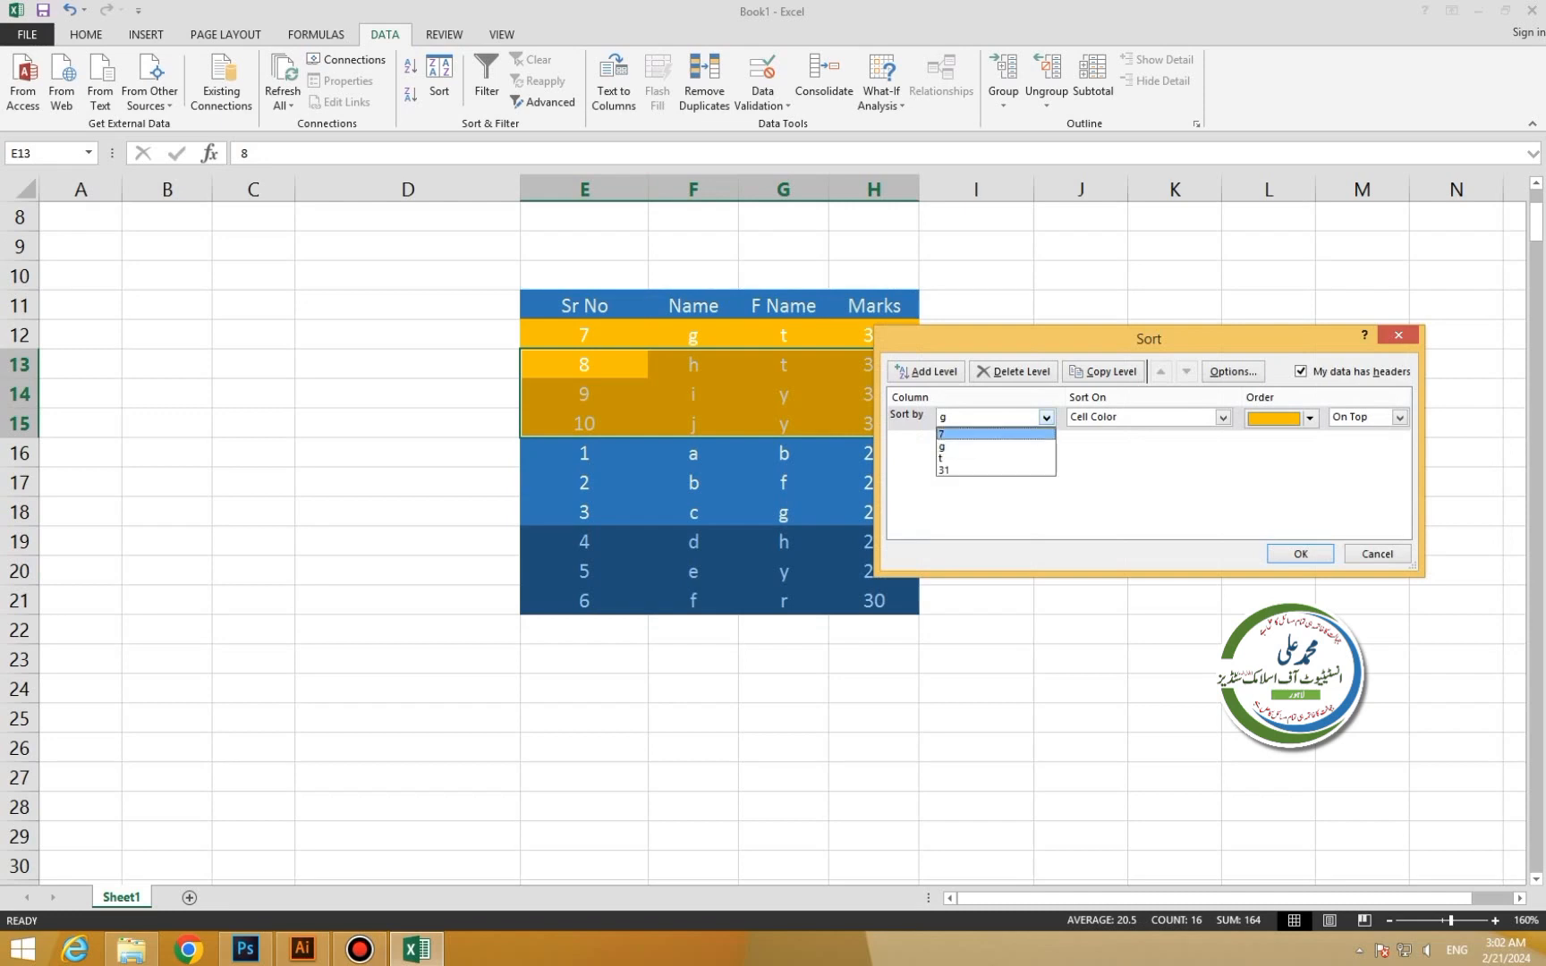
left_click(1047, 417)
left_click(1047, 418)
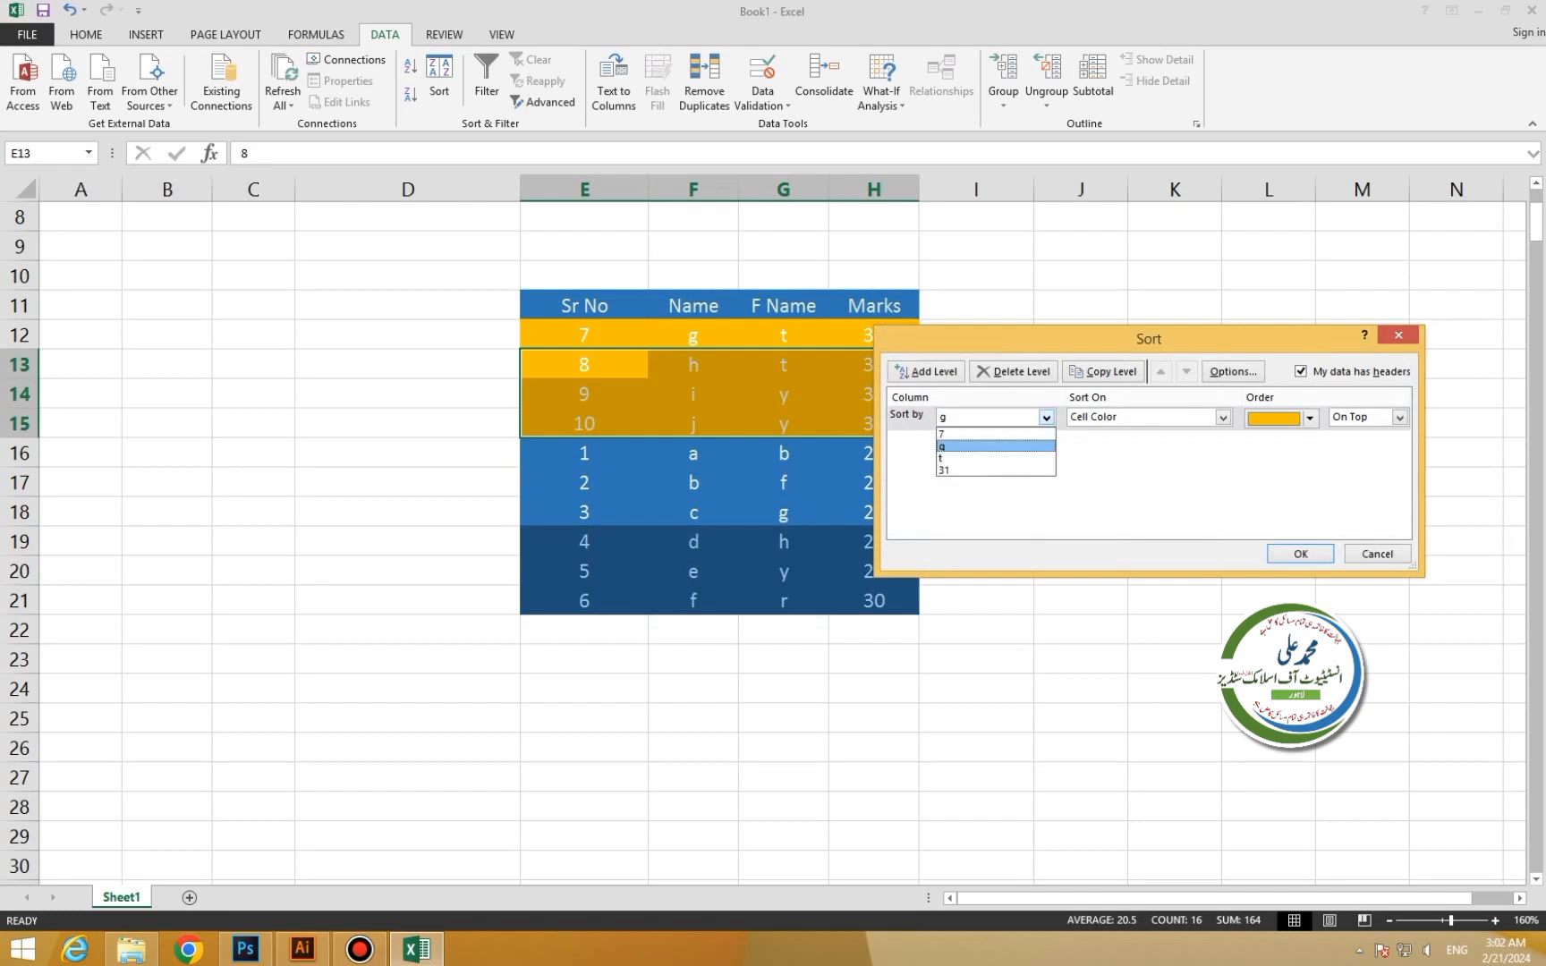
left_click(995, 447)
left_click(1376, 554)
left_click_drag(584, 306, 881, 601)
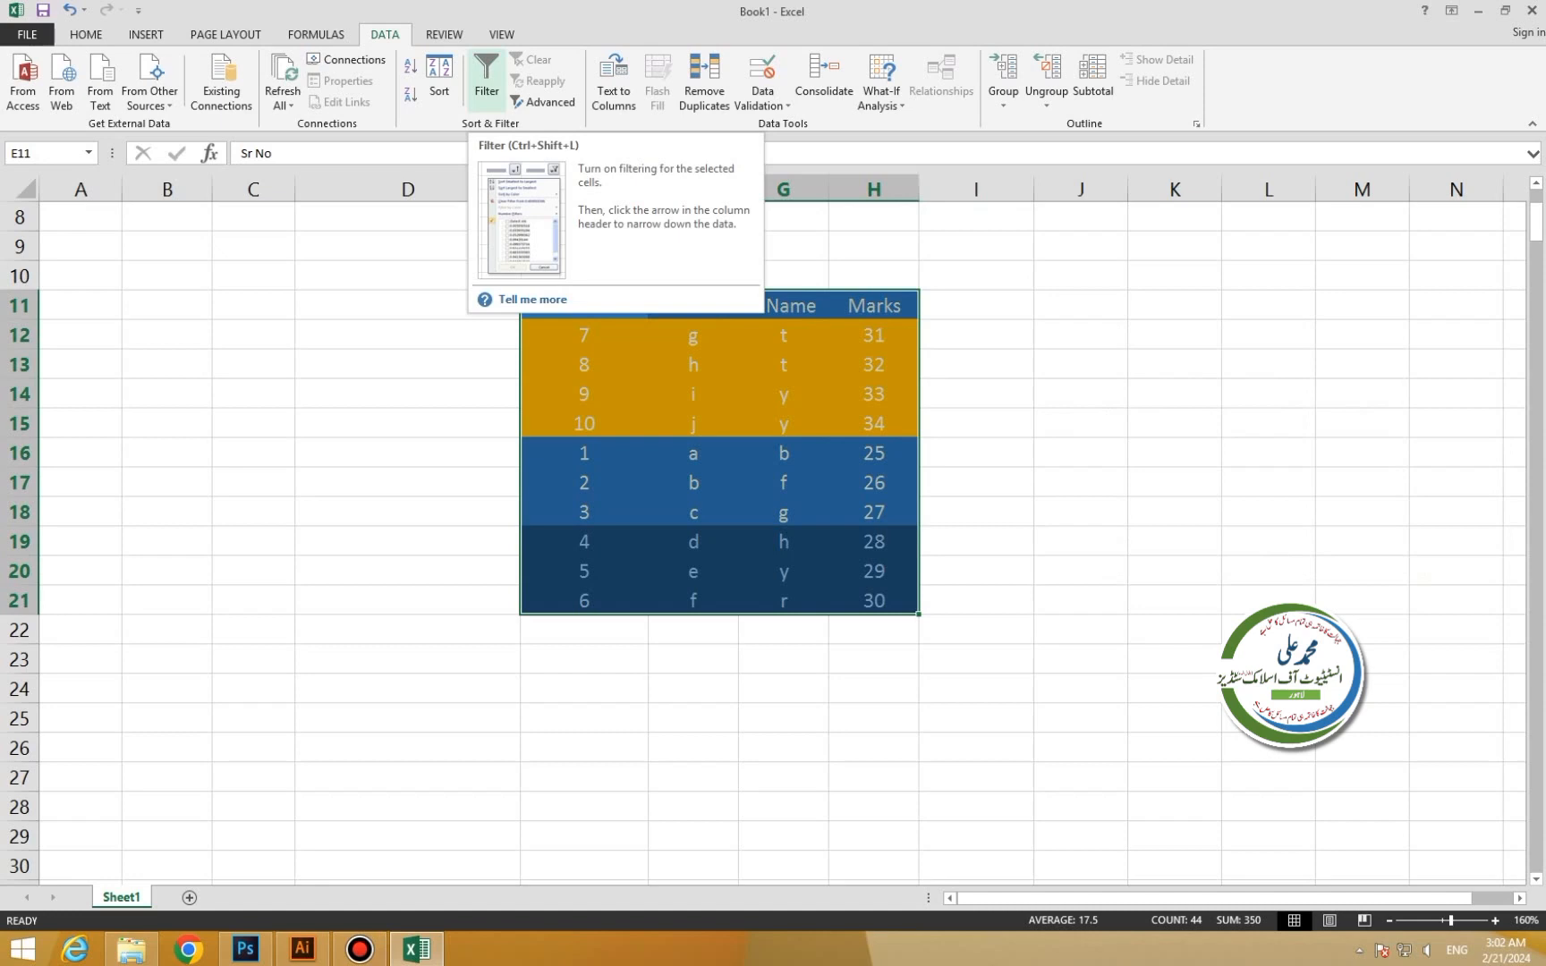
Sort the table by F Name on Font Color, with white On Top.
left_click(439, 85)
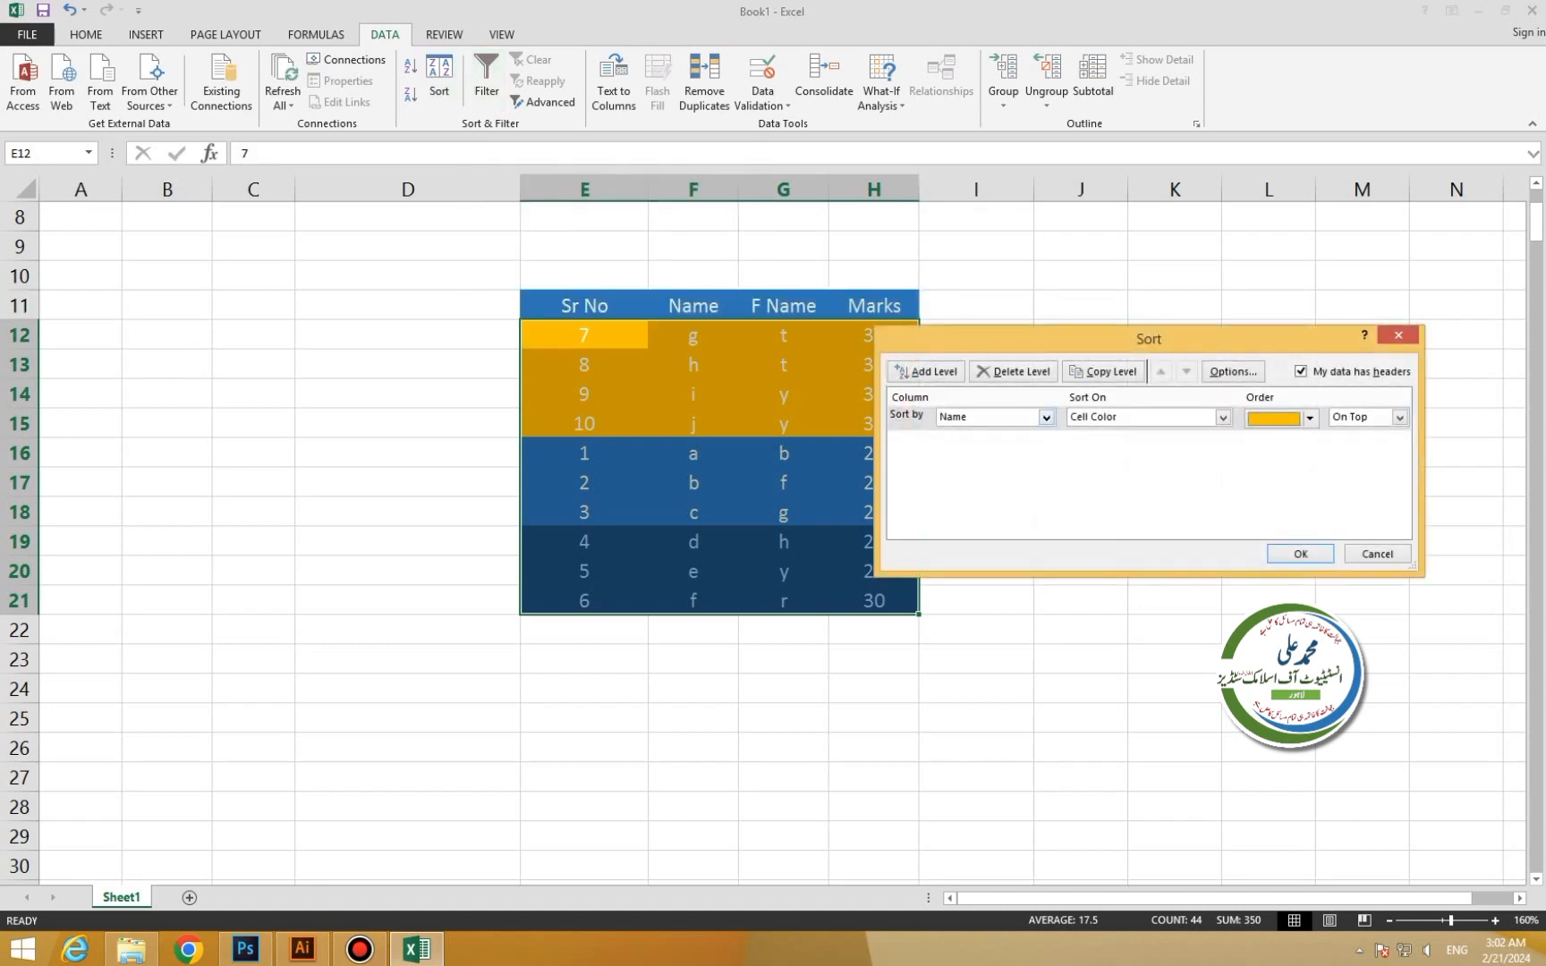
left_click(1045, 417)
left_click(957, 458)
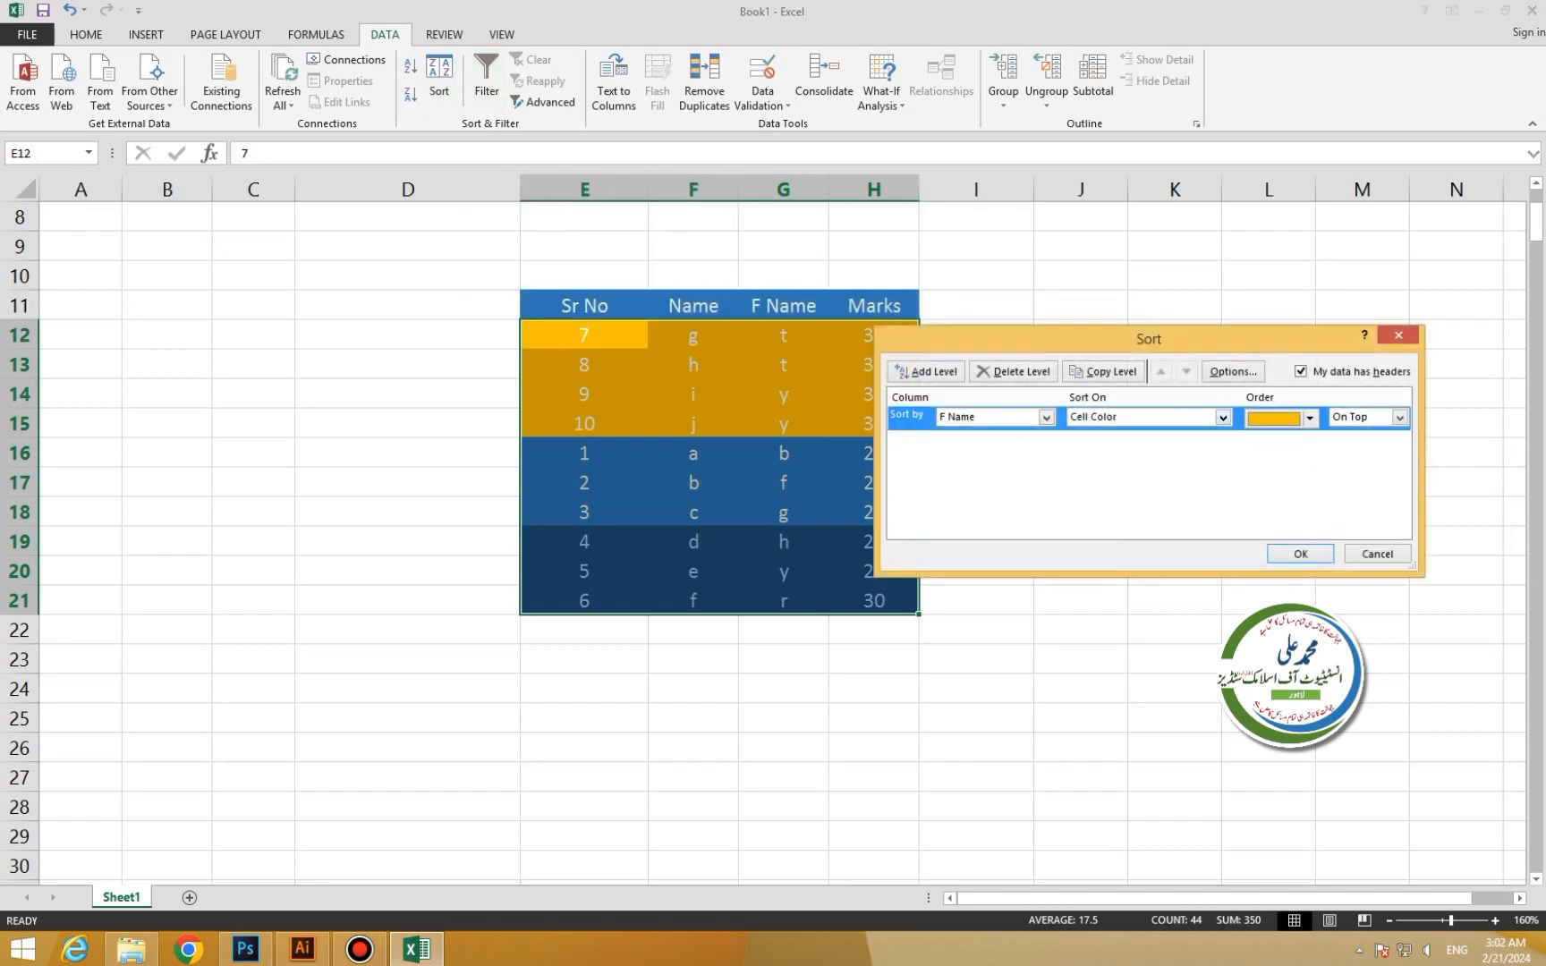
left_click(1222, 417)
left_click(1095, 458)
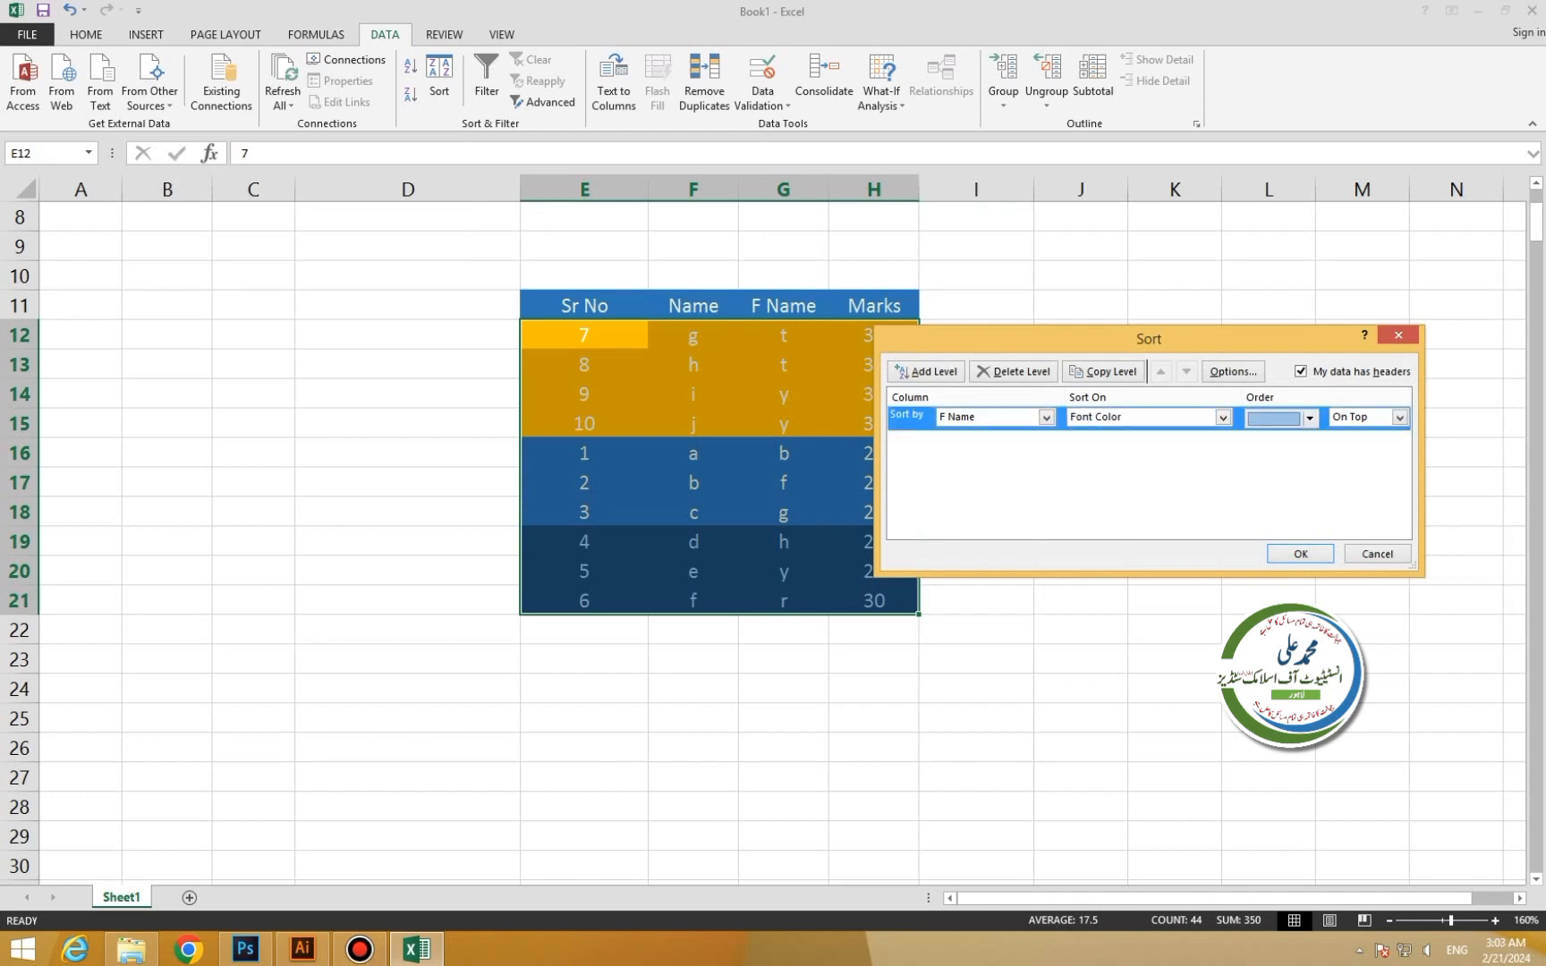
left_click(1310, 418)
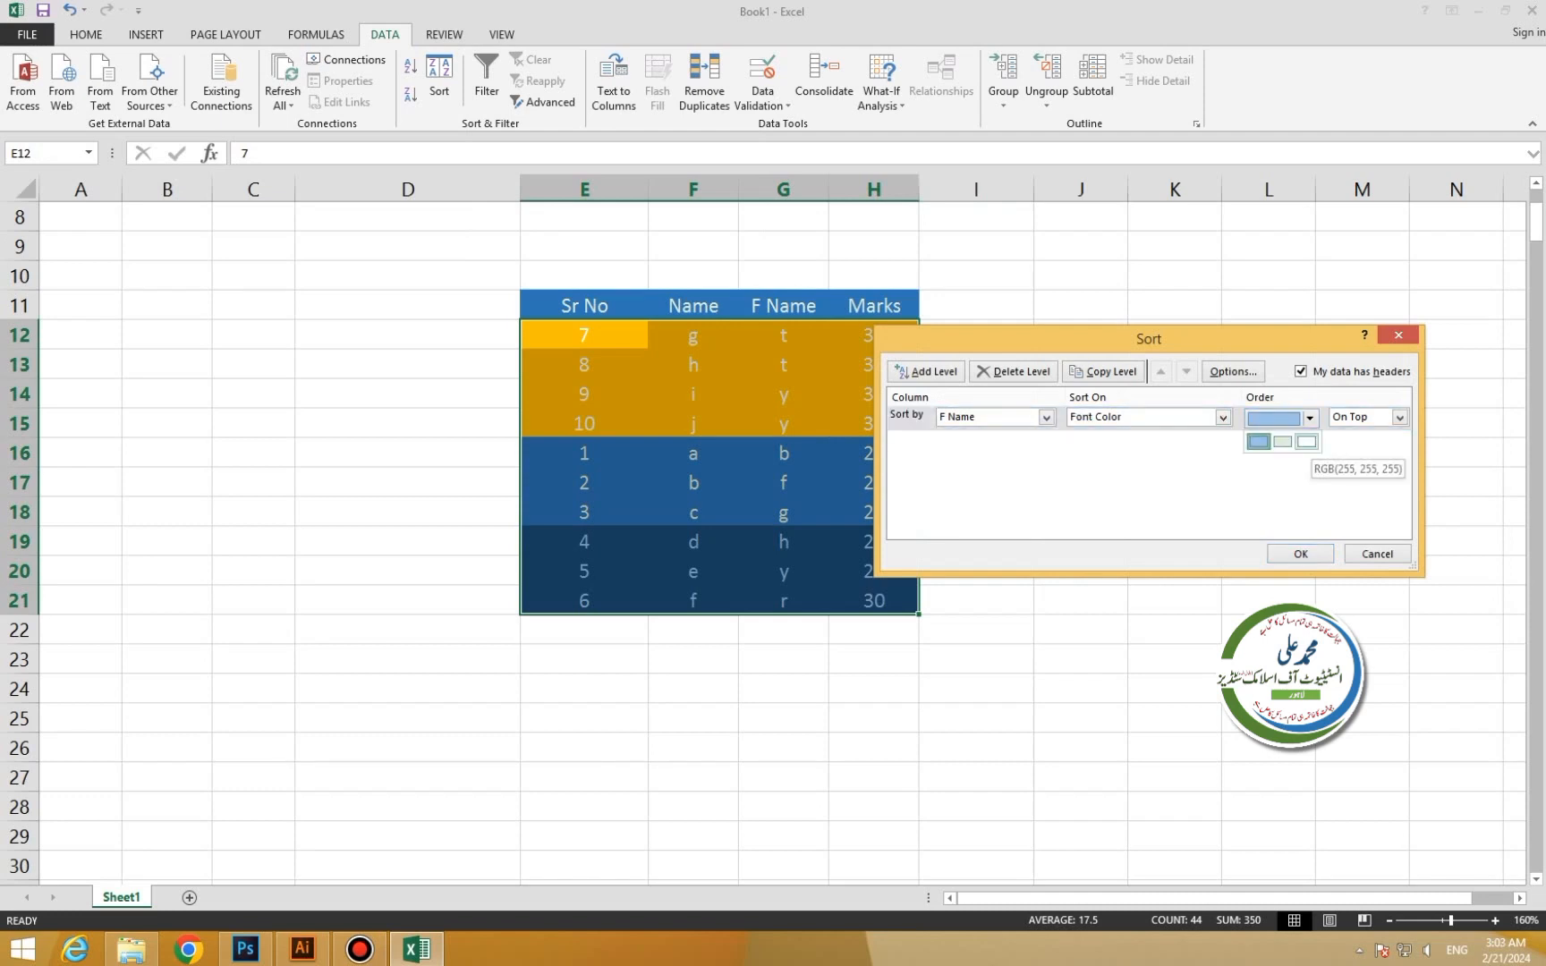
left_click(1307, 441)
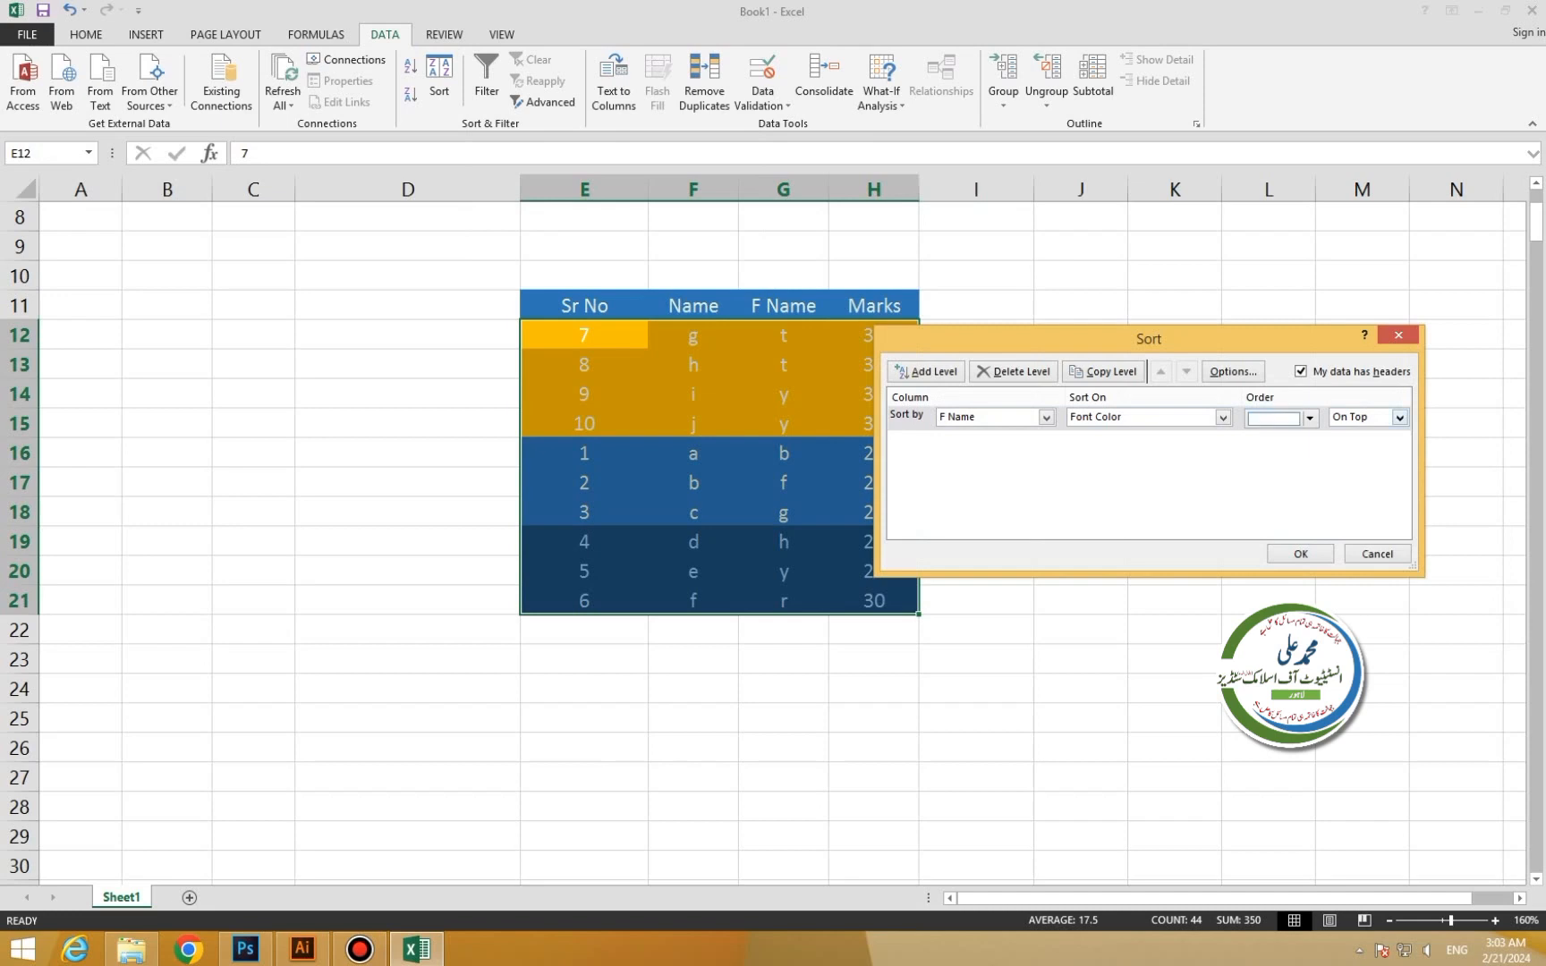
key("Return")
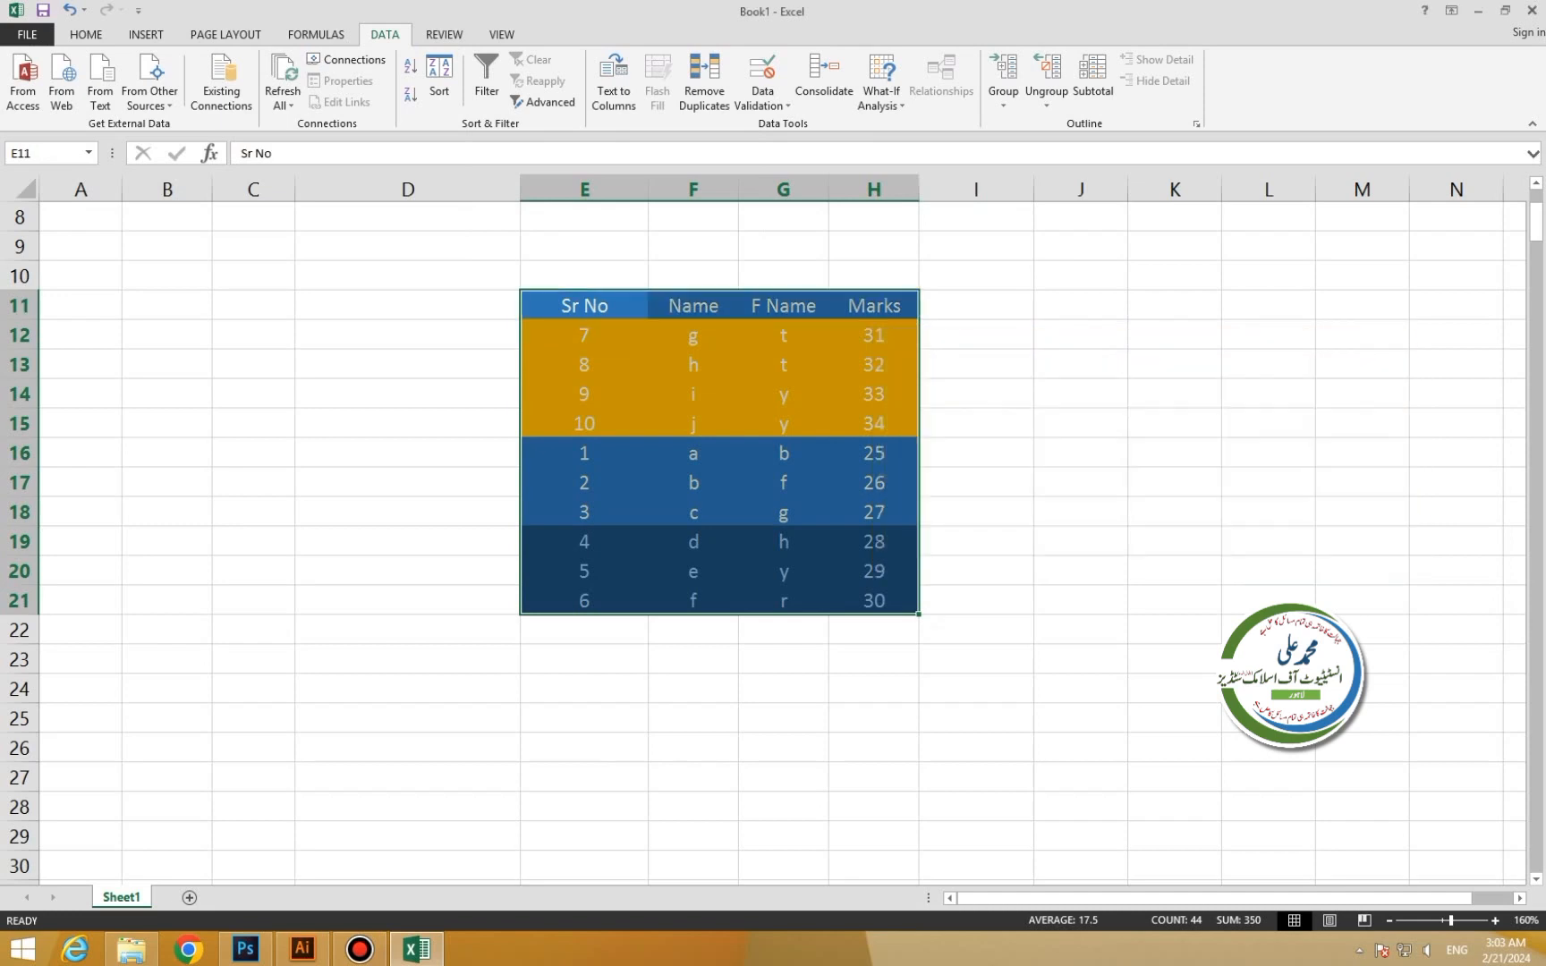
Try a Marks sort on rows E12:H21, cancel it, and reselect E11:H21.
left_click(584, 365)
left_click_drag(584, 335, 874, 600)
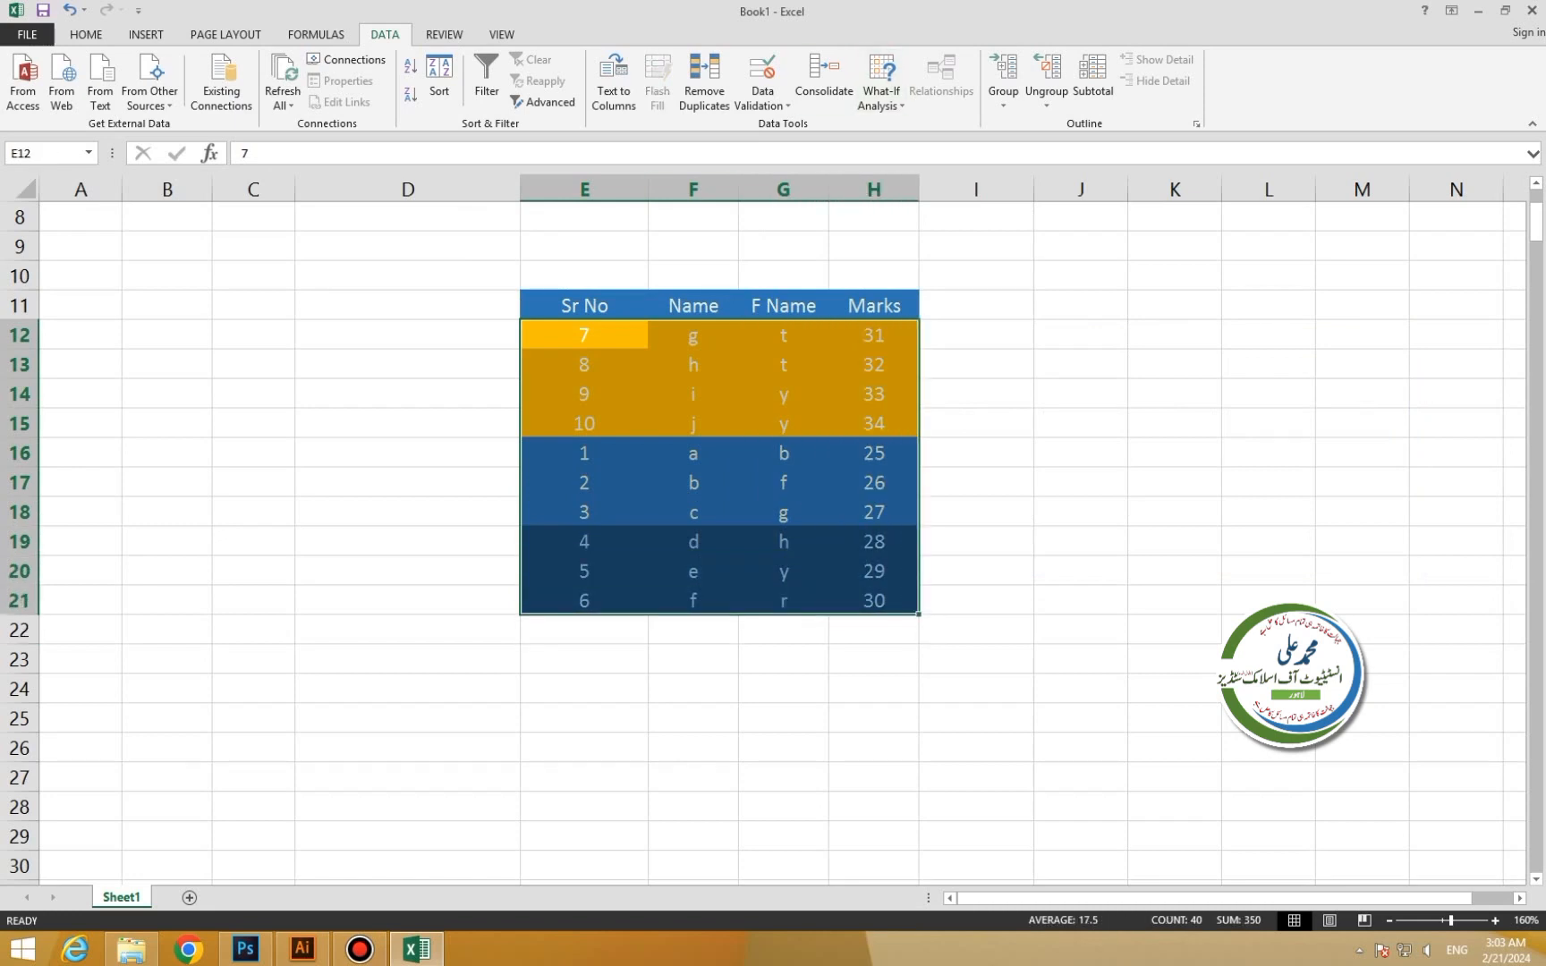
left_click(439, 78)
left_click(1046, 417)
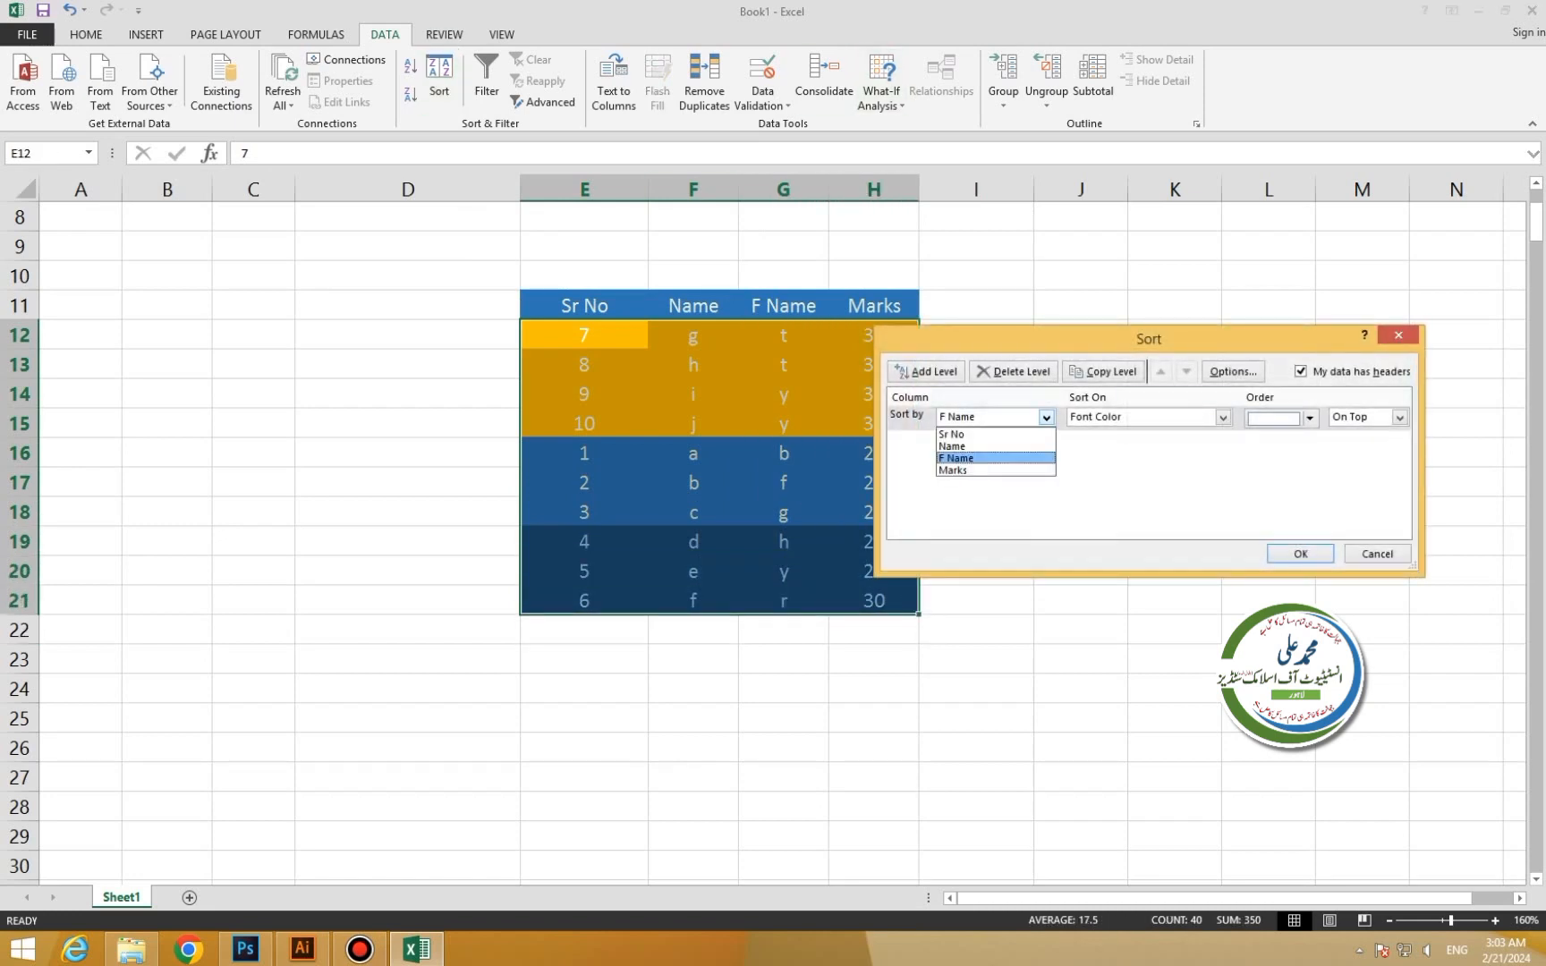
left_click(952, 470)
left_click(1222, 417)
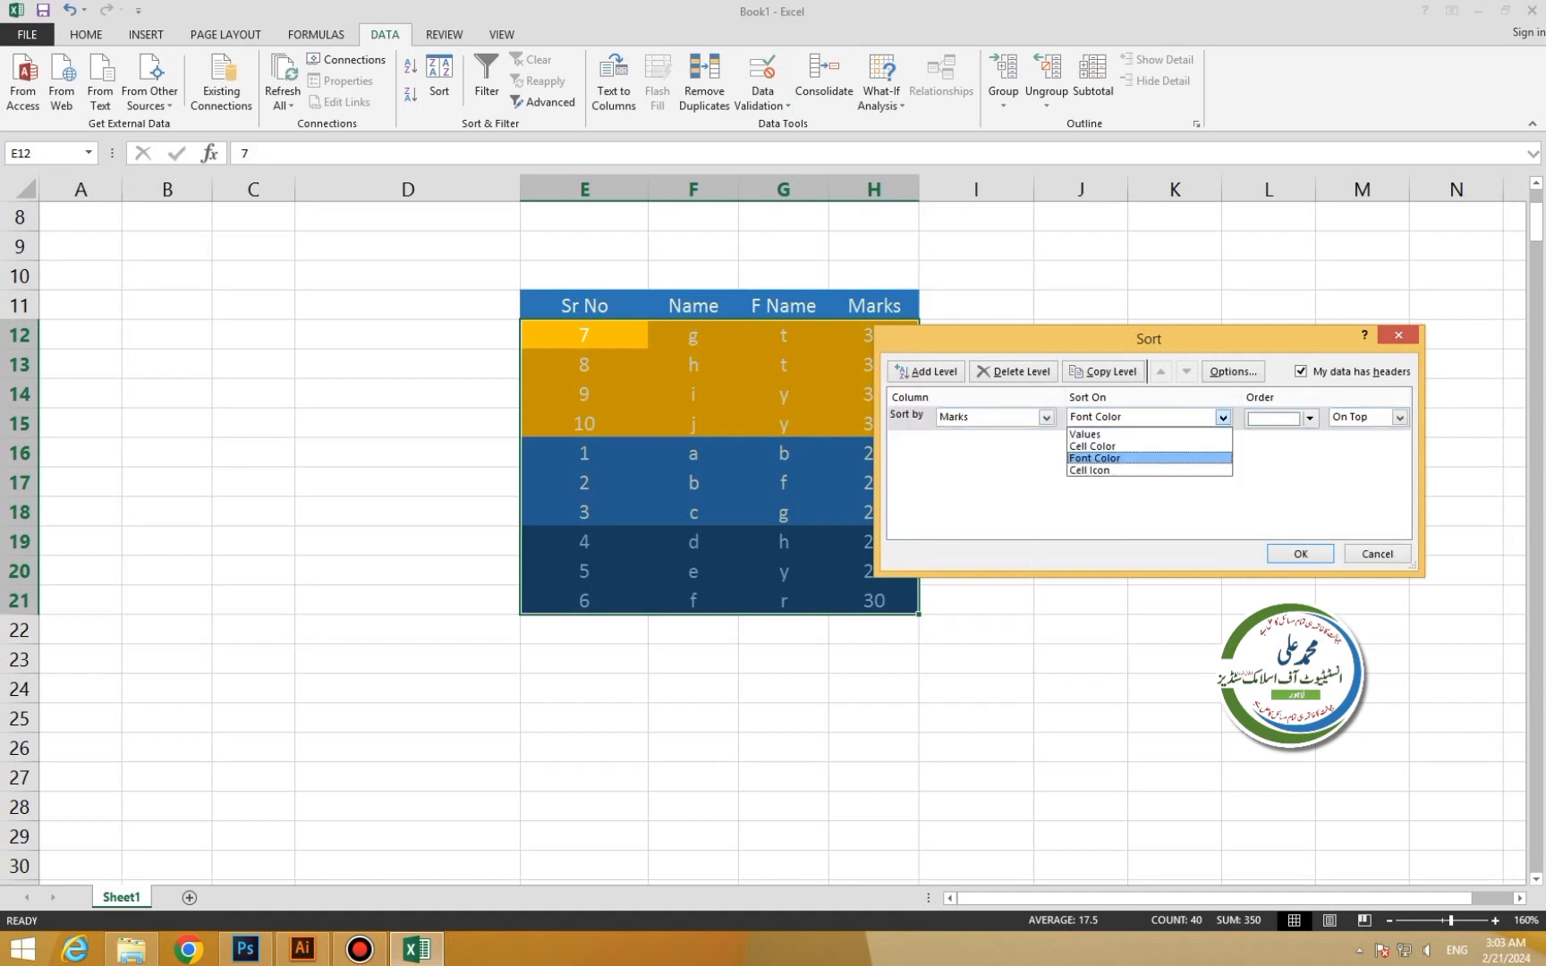
left_click(1377, 554)
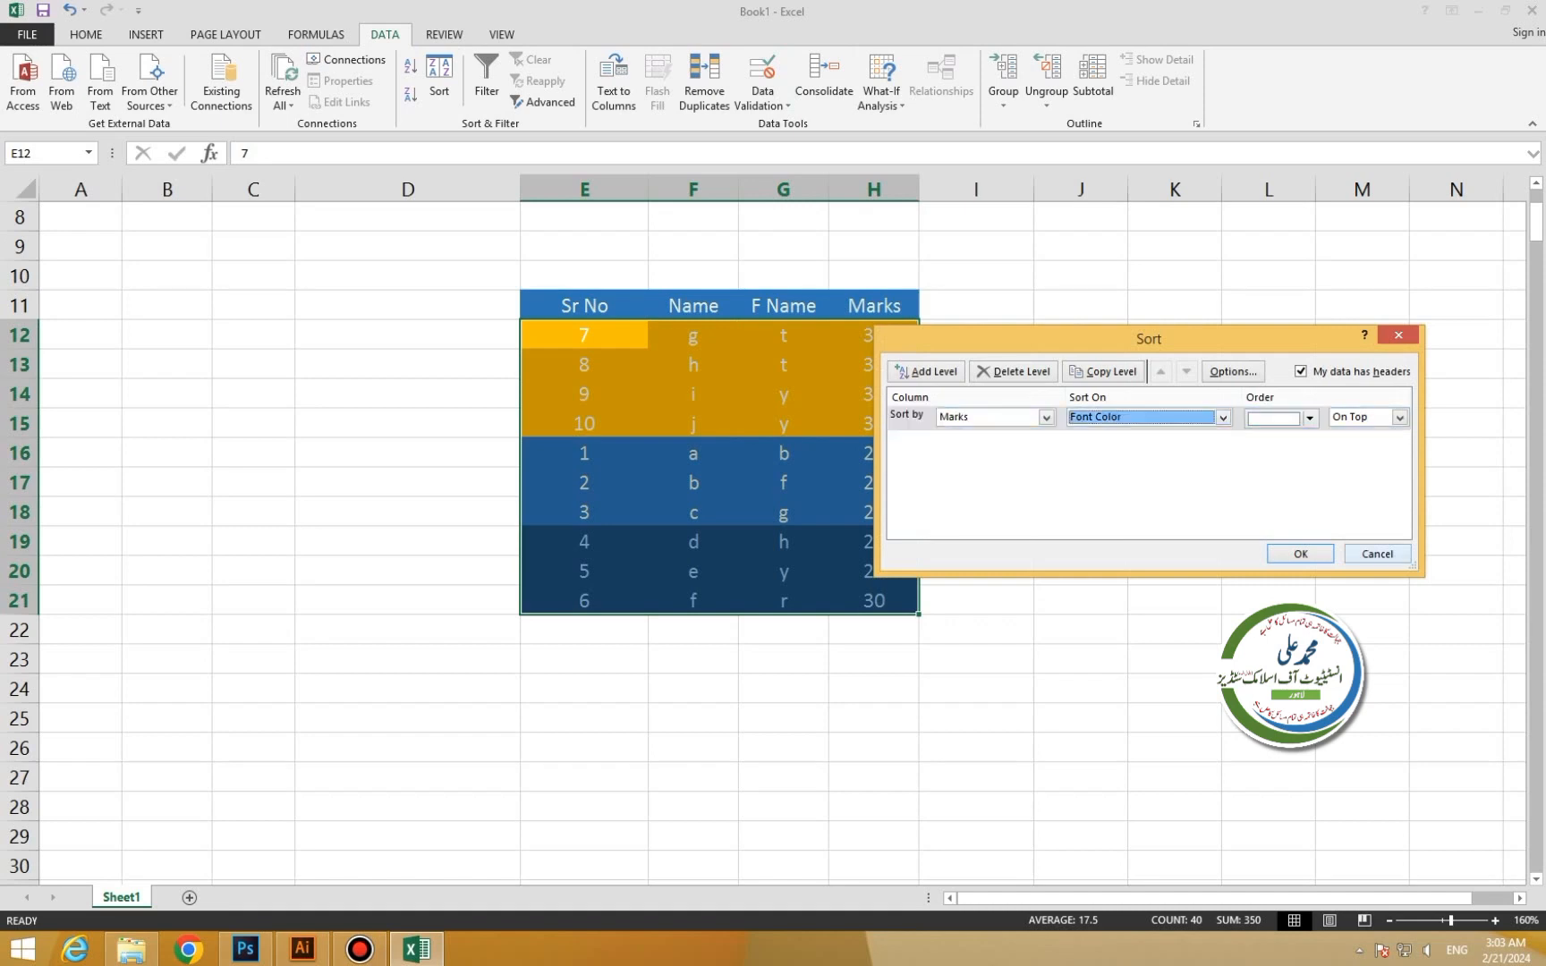
left_click(1377, 553)
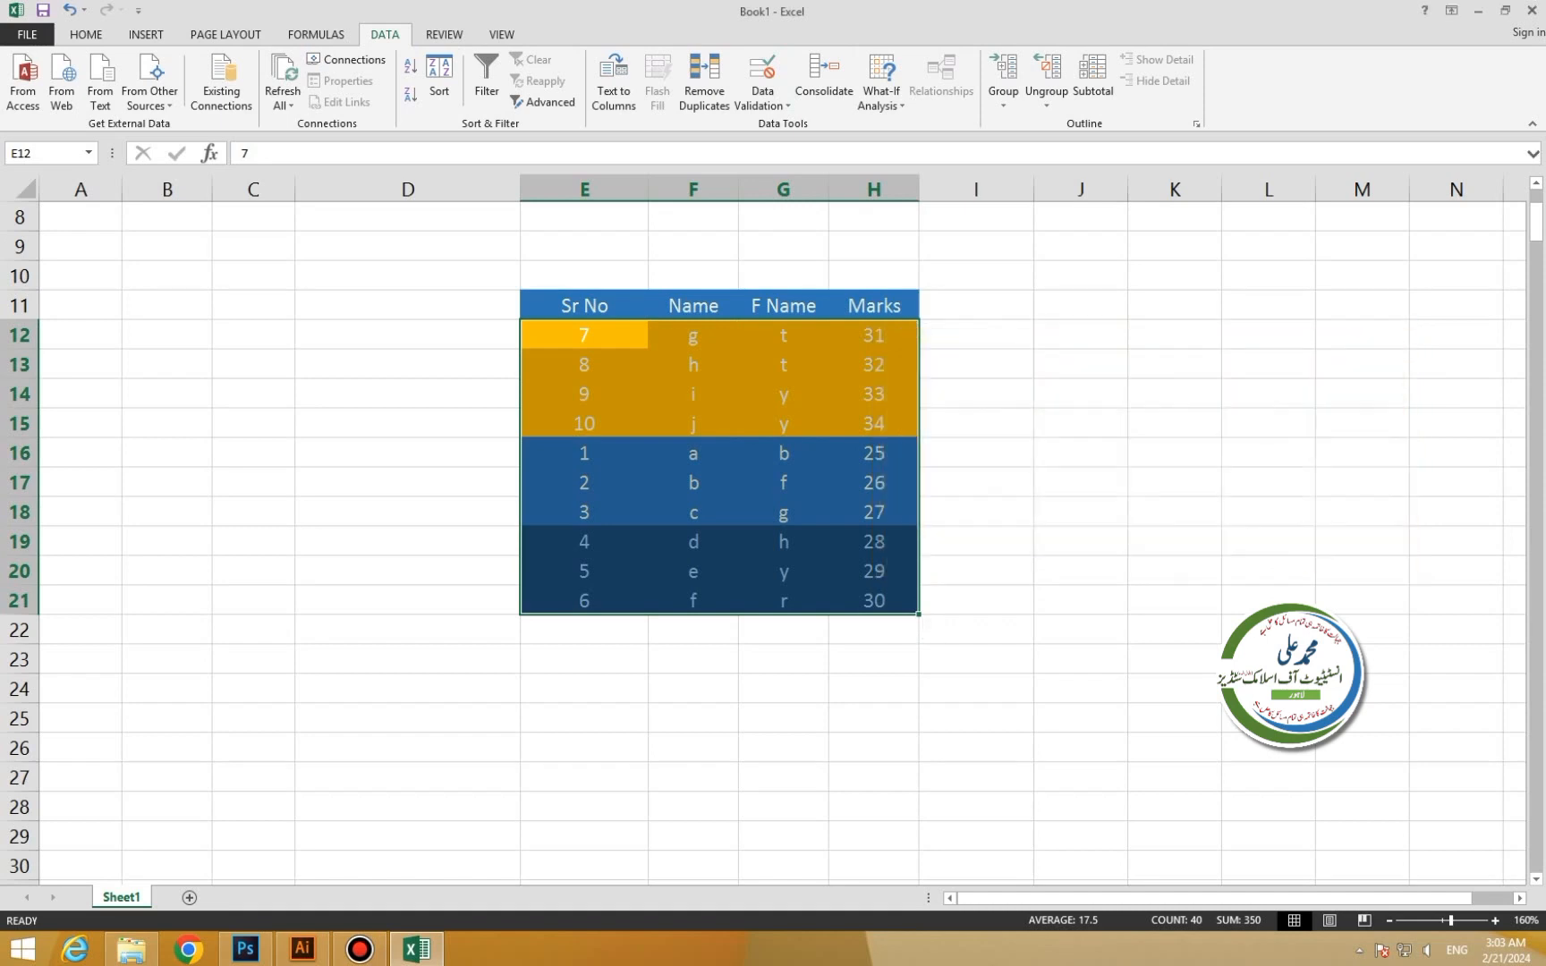
left_click_drag(584, 305, 874, 601)
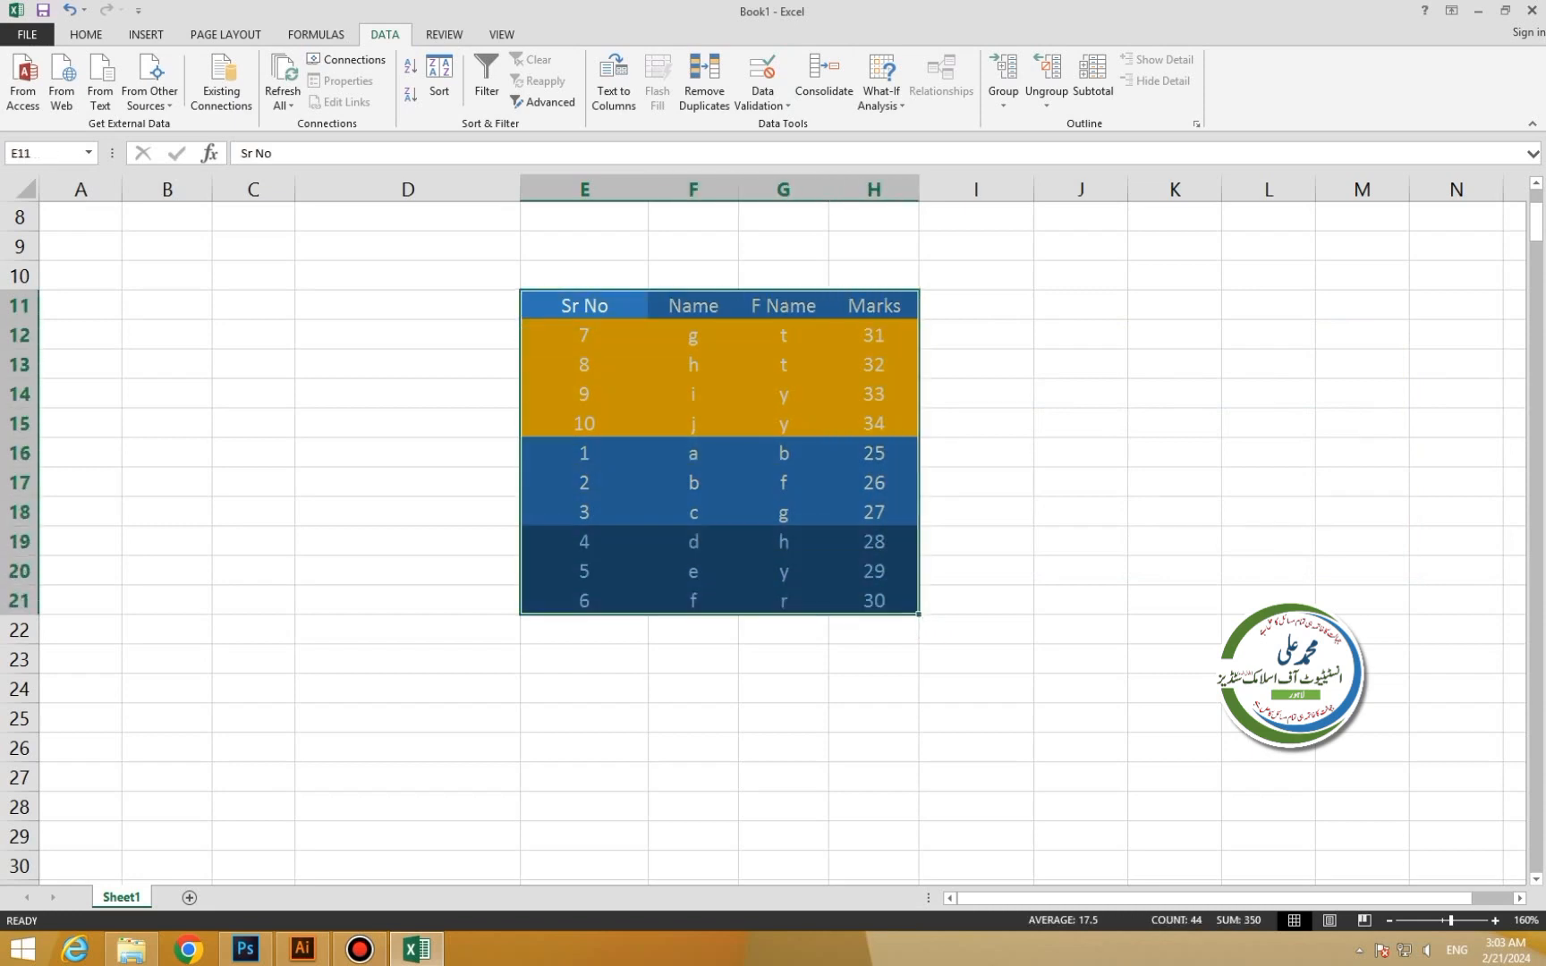
Apply the Shapes icon set (red and green circles) to E11:H21.
left_click(86, 34)
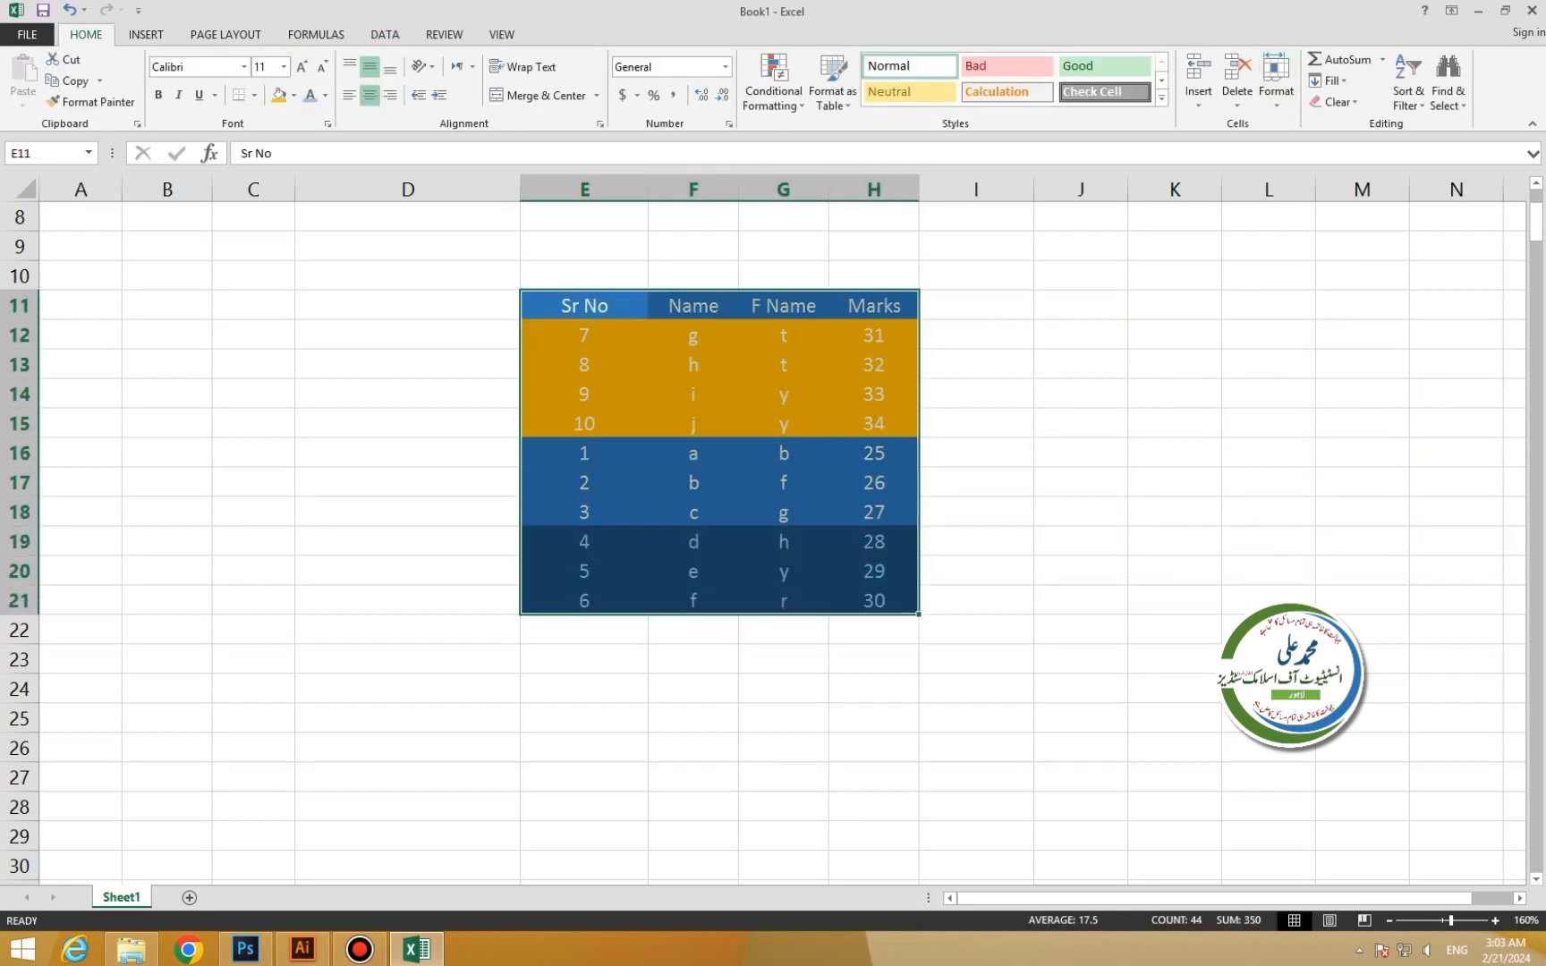
left_click(773, 85)
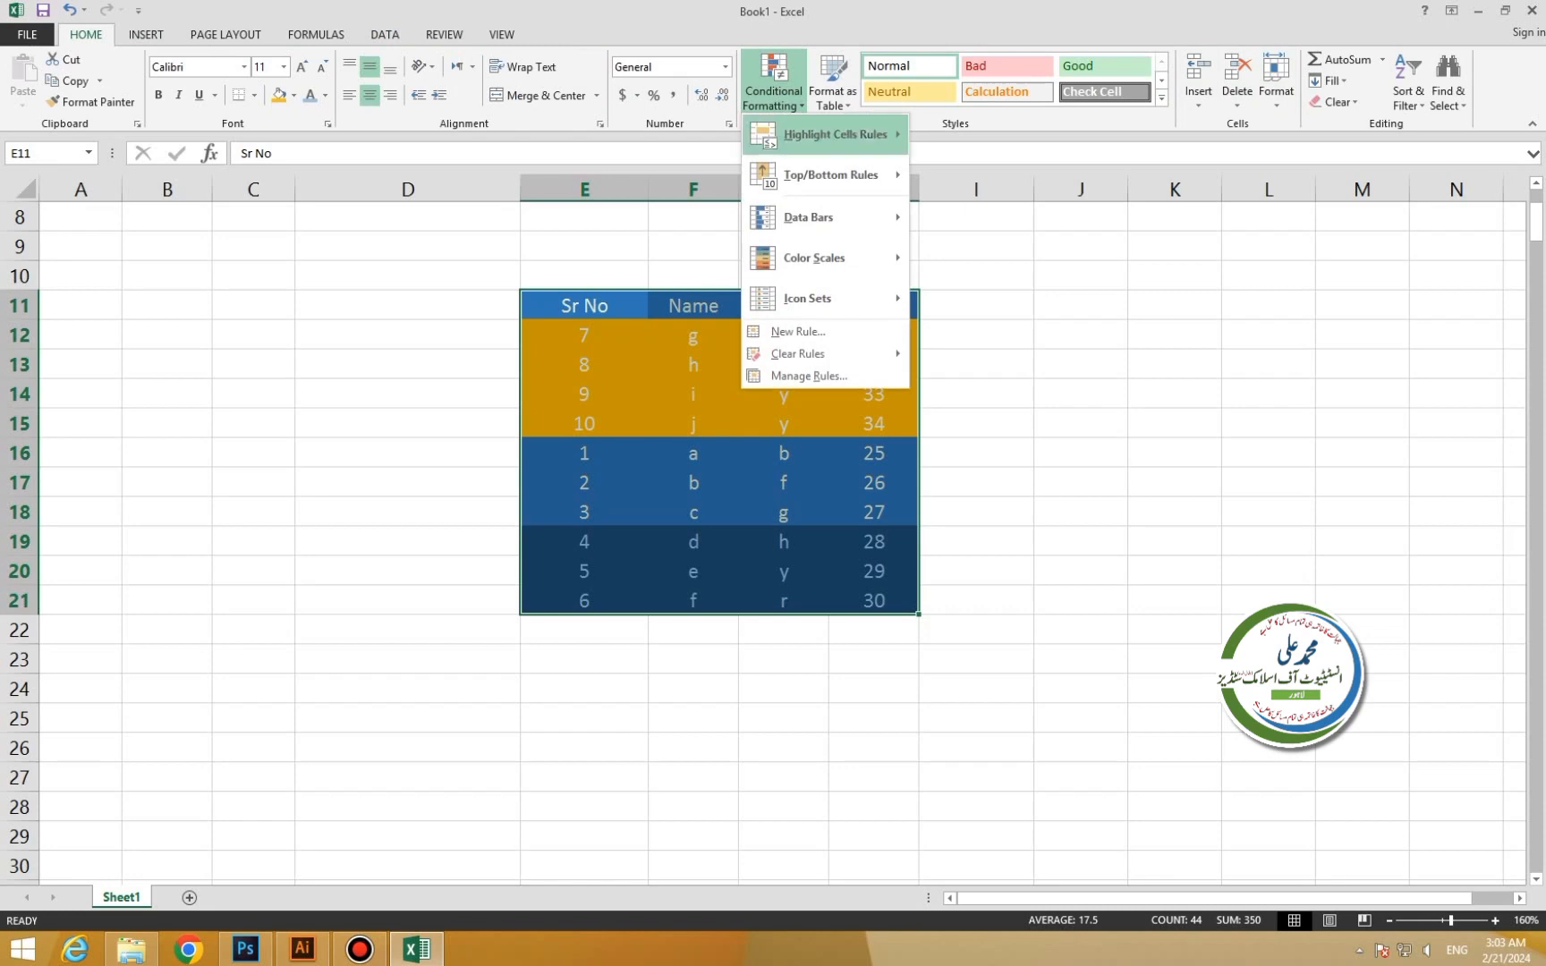
mouse_move(808, 298)
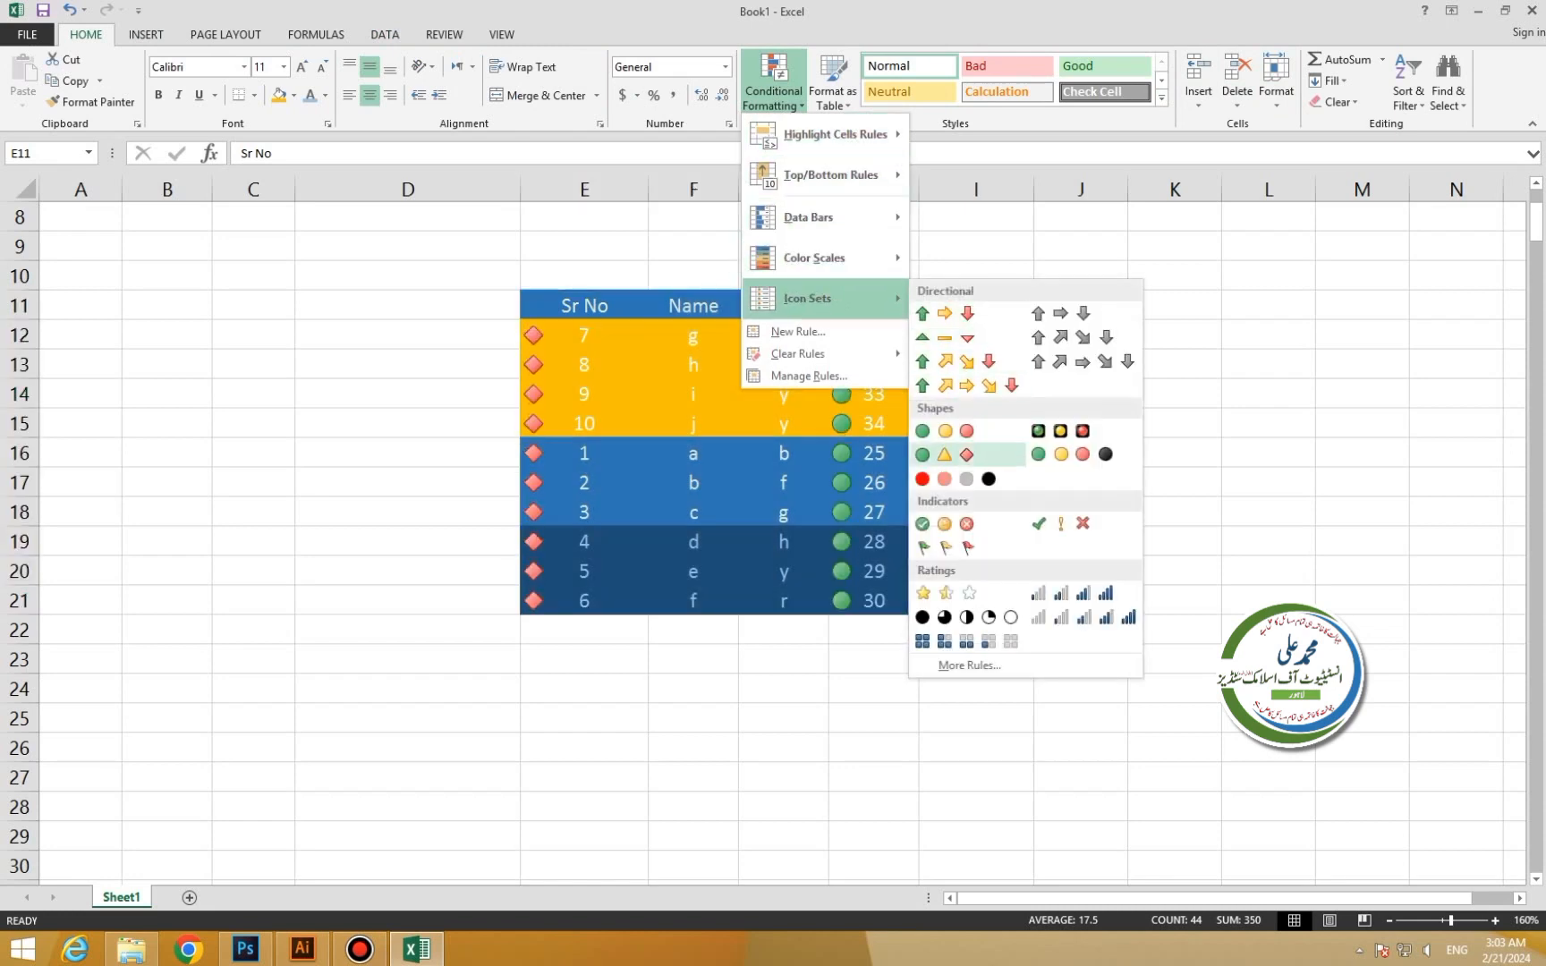
left_click(944, 430)
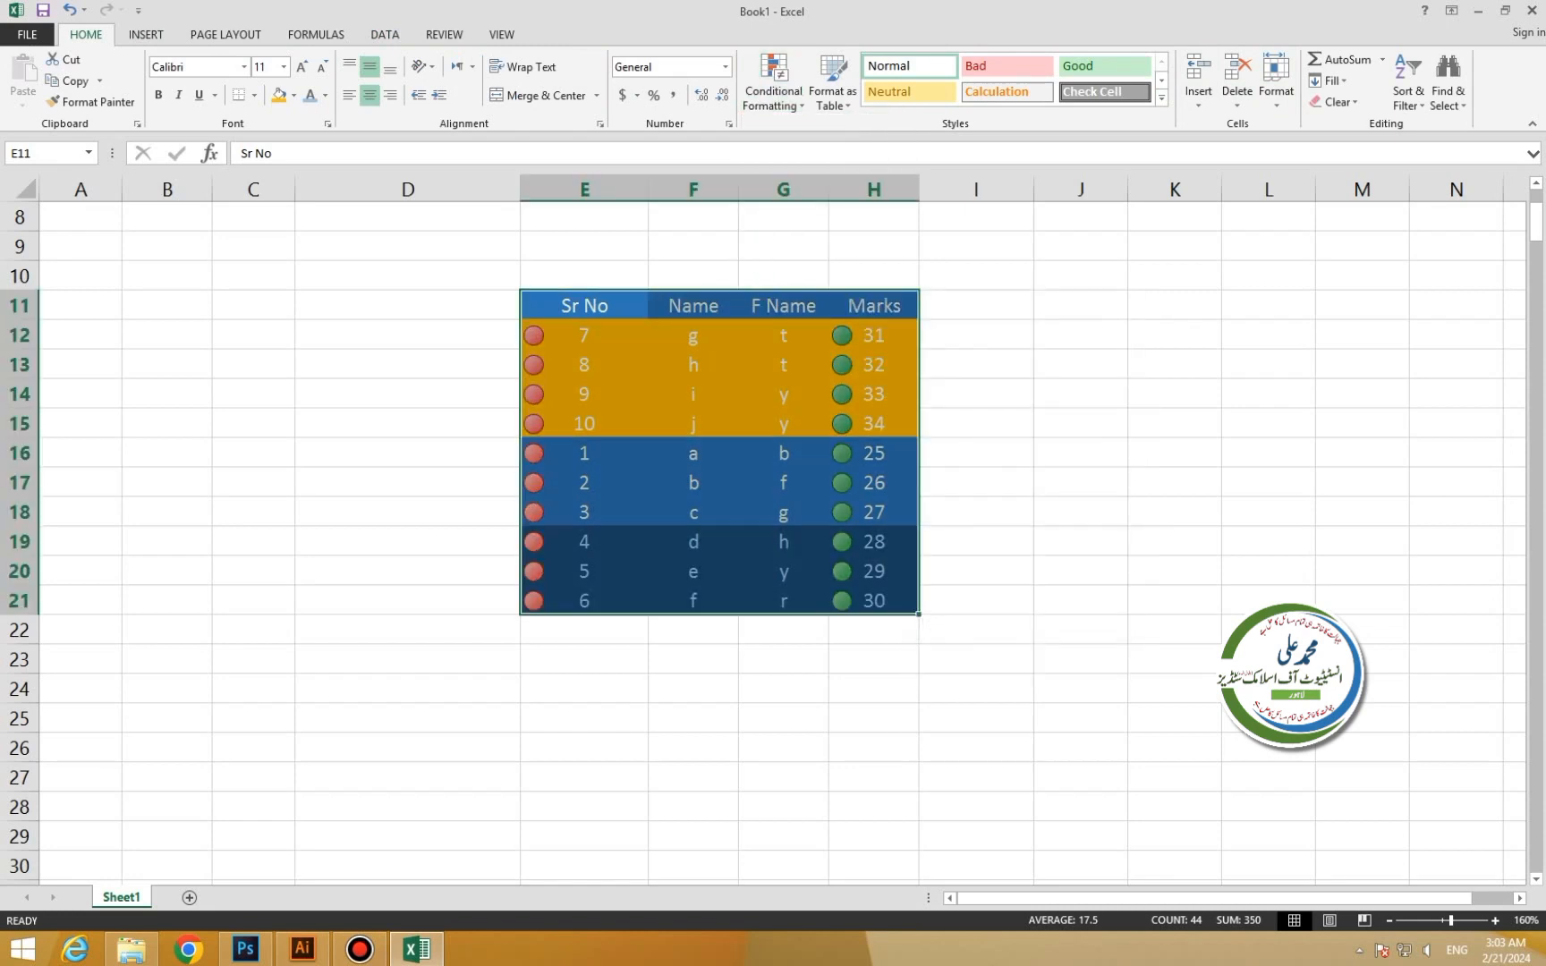
Apply the 3 Arrows (Colored) icon set to rows E12:H16, then reselect the table.
left_click(584, 395)
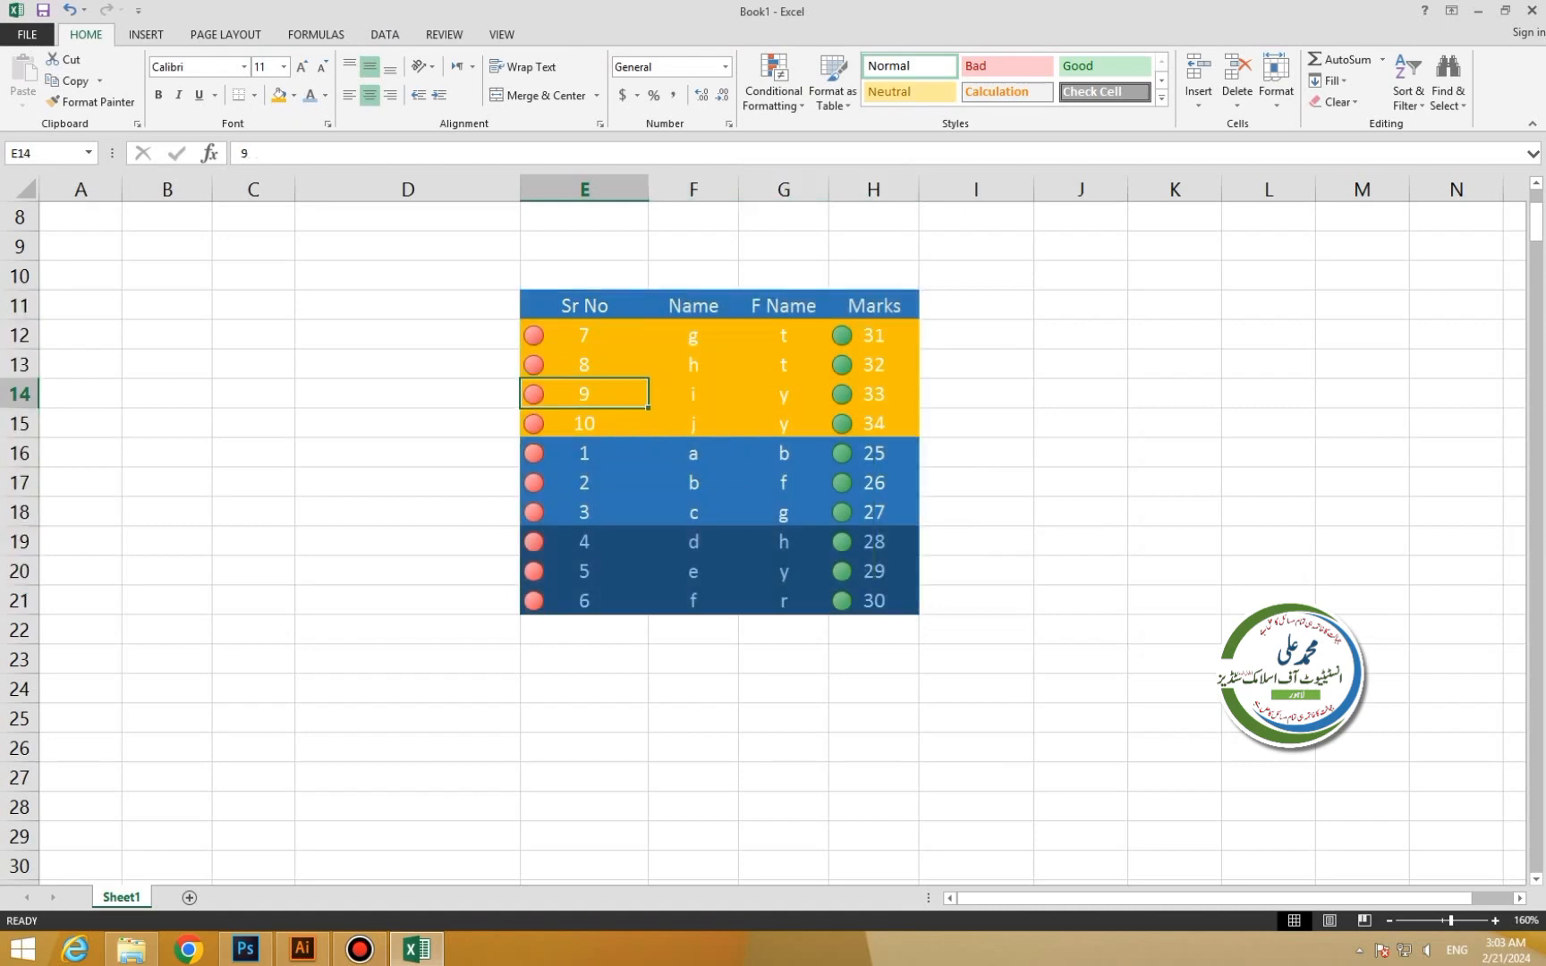
left_click_drag(584, 335, 584, 453)
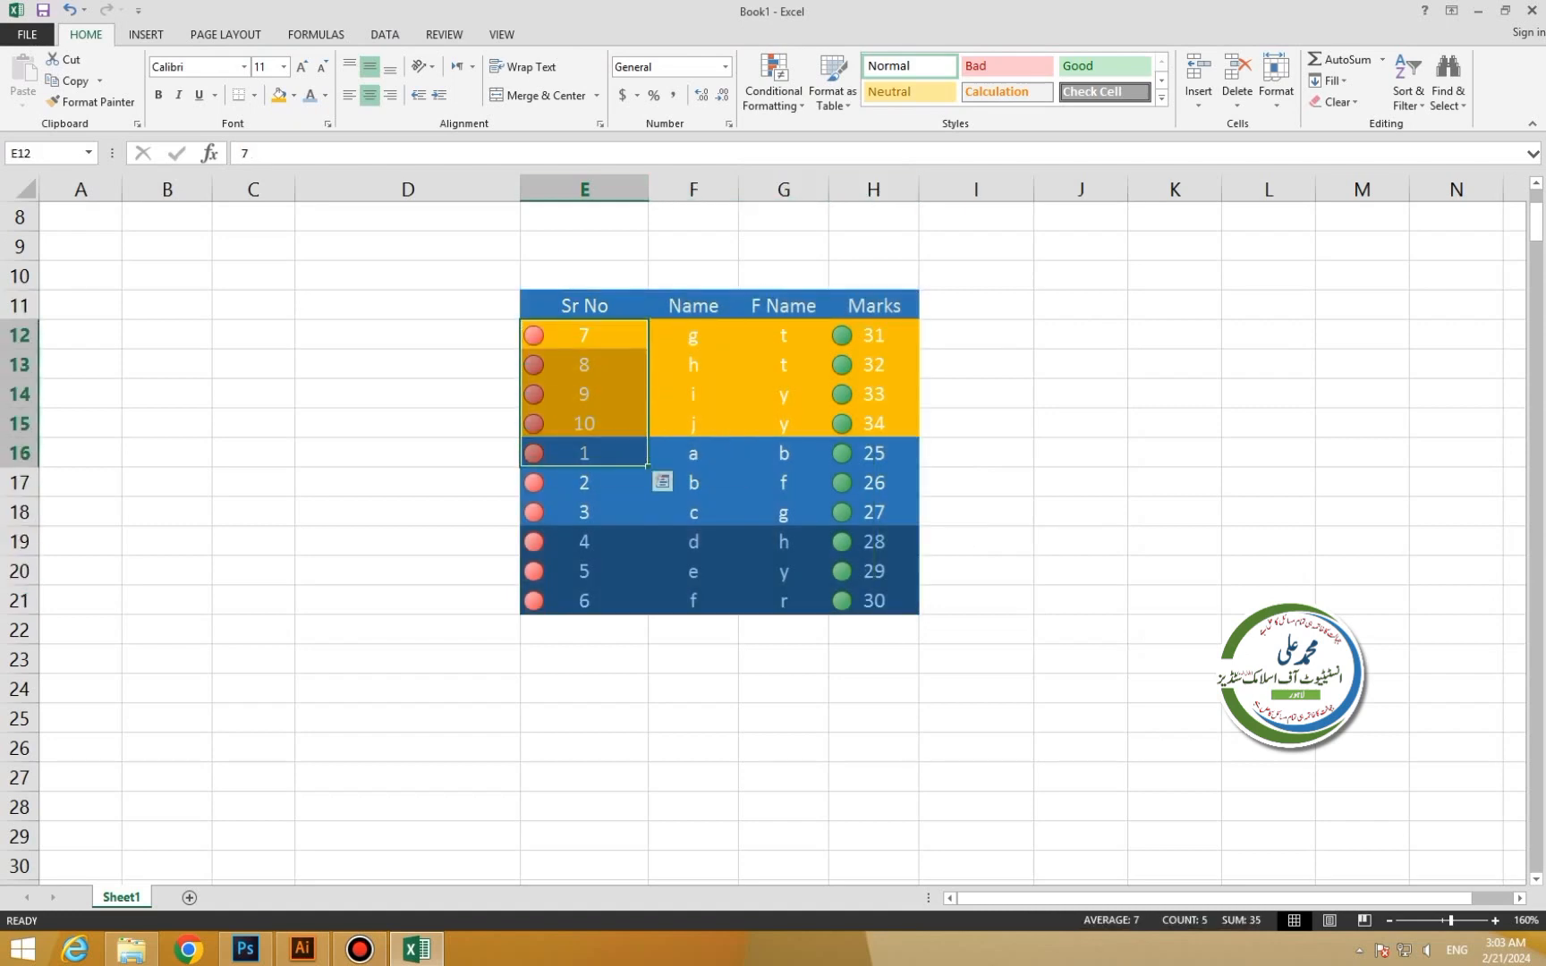
left_click_drag(584, 335, 874, 453)
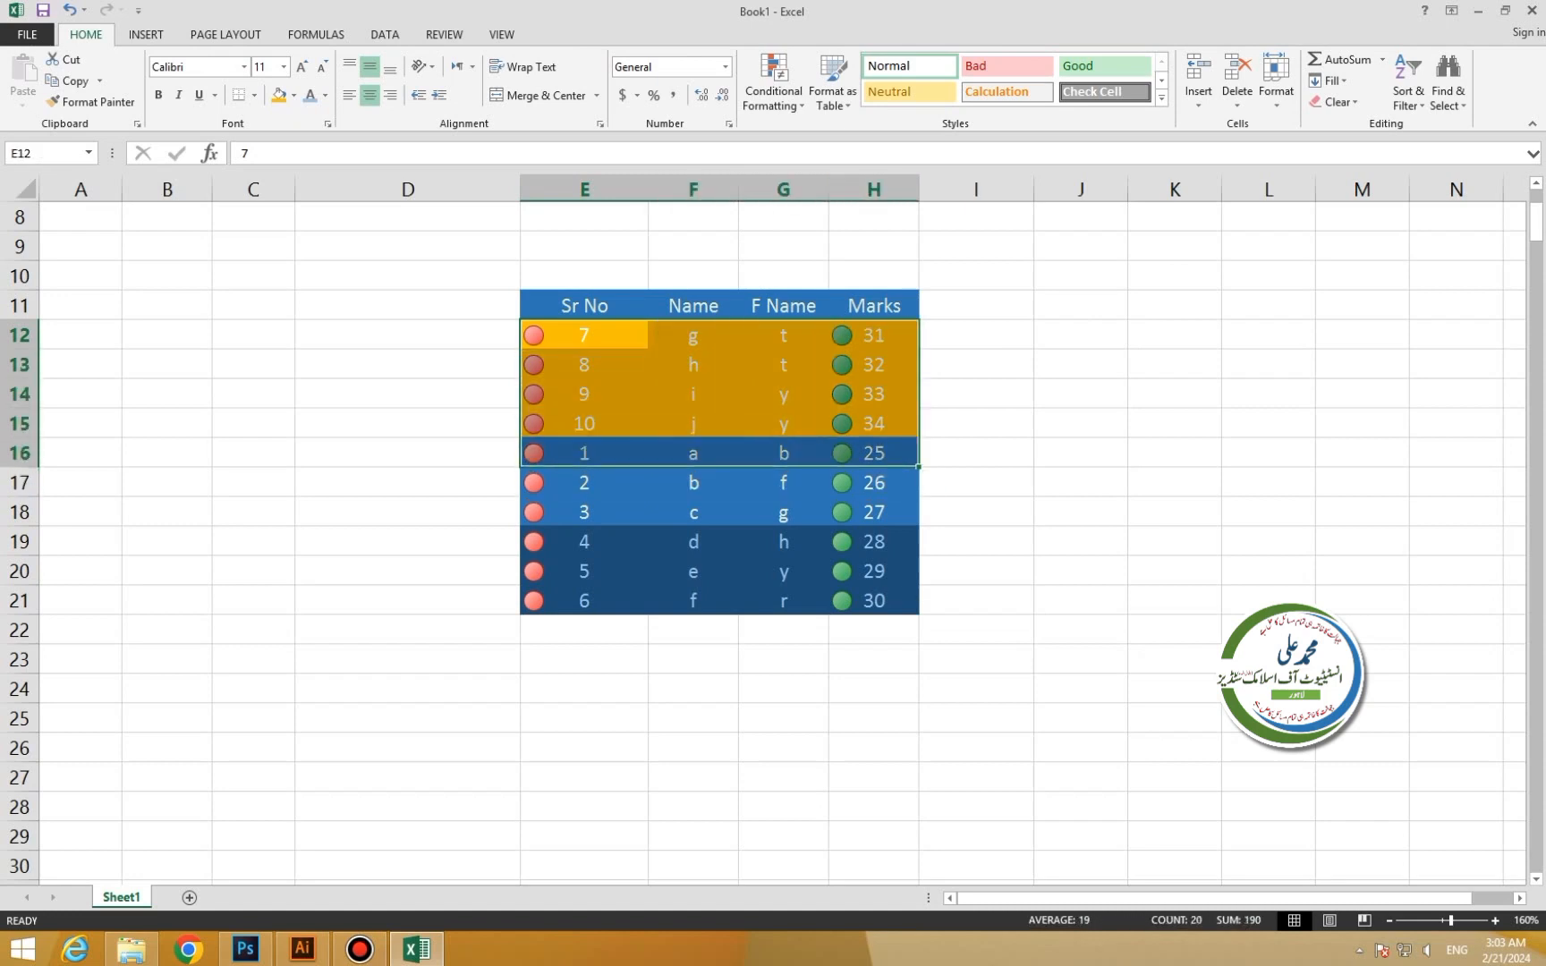
left_click(774, 90)
mouse_move(810, 298)
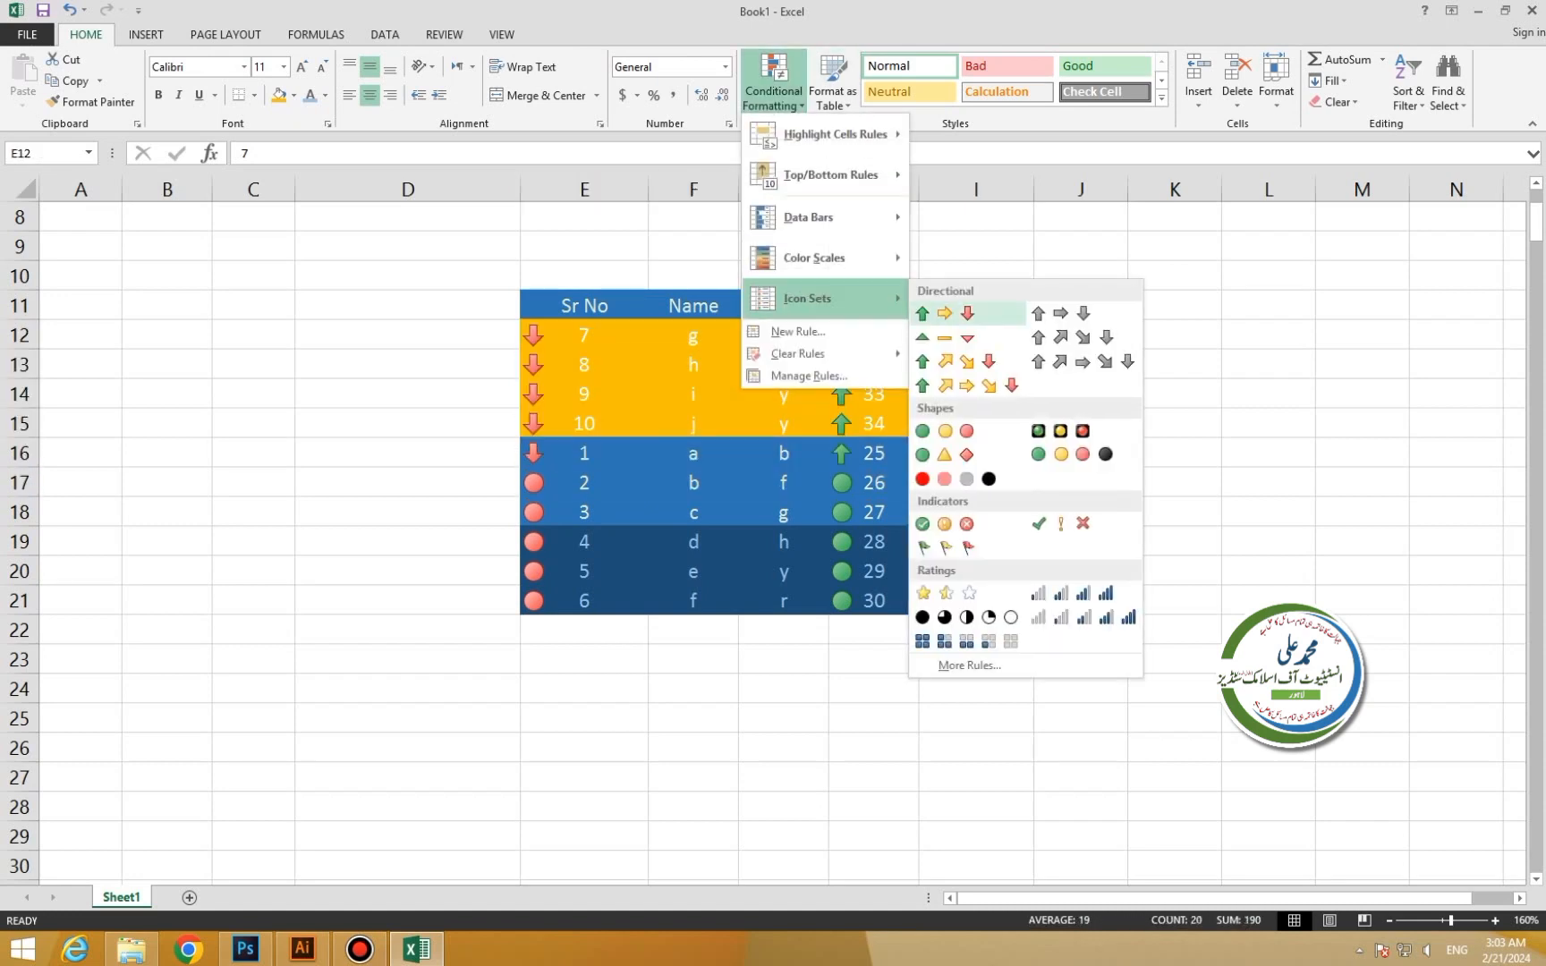
left_click(944, 313)
left_click(874, 306)
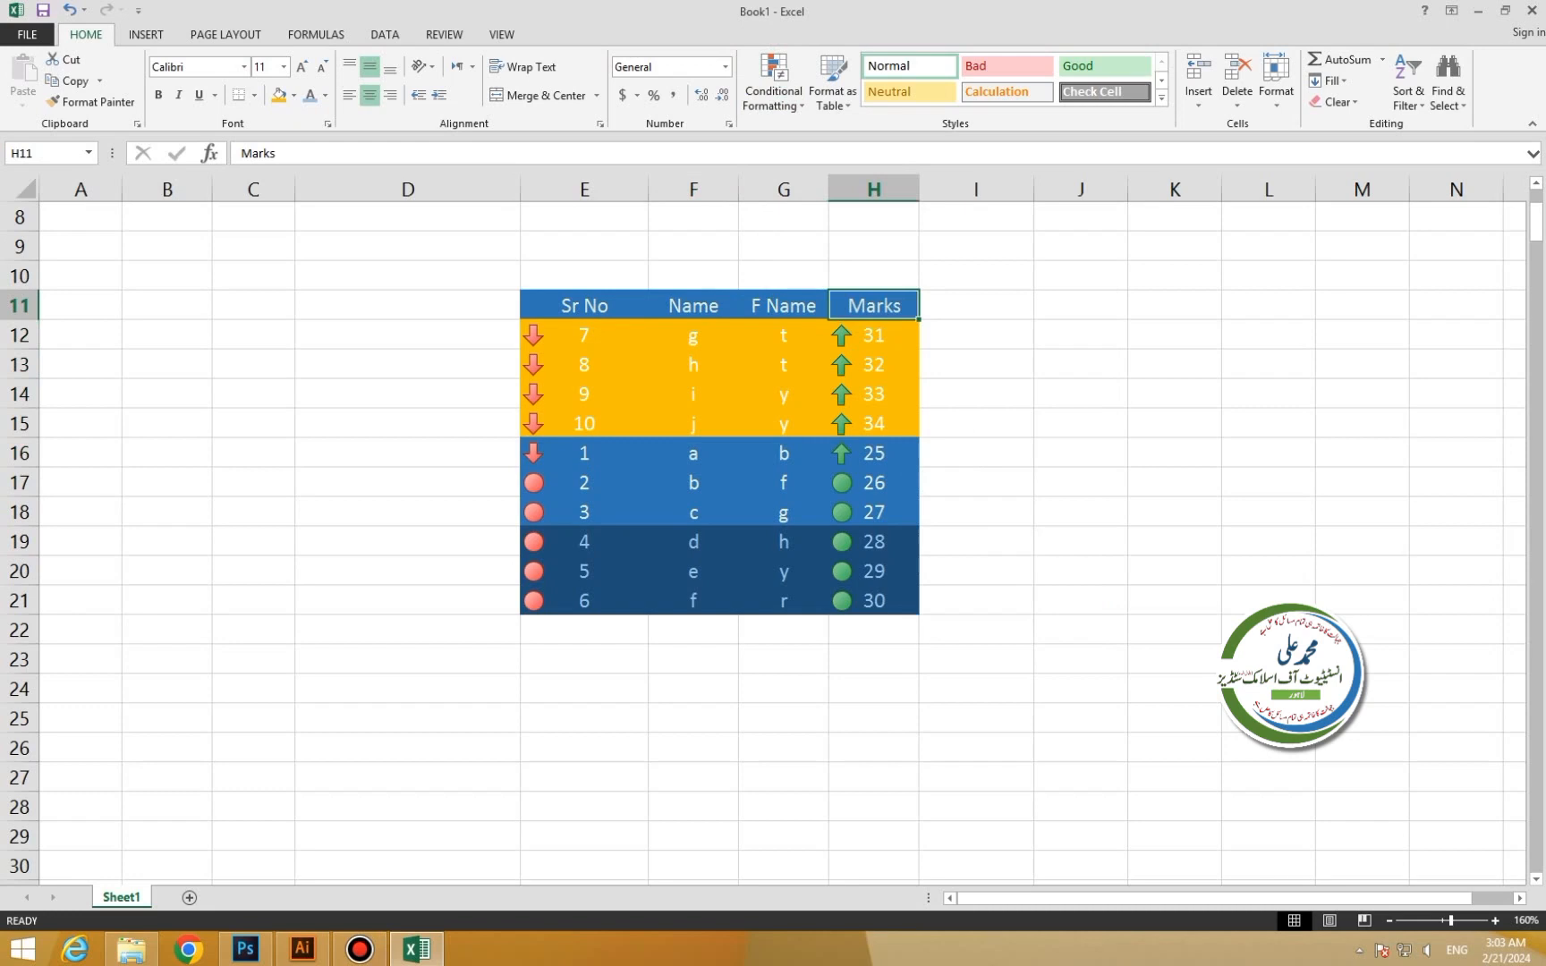
left_click_drag(584, 306, 874, 600)
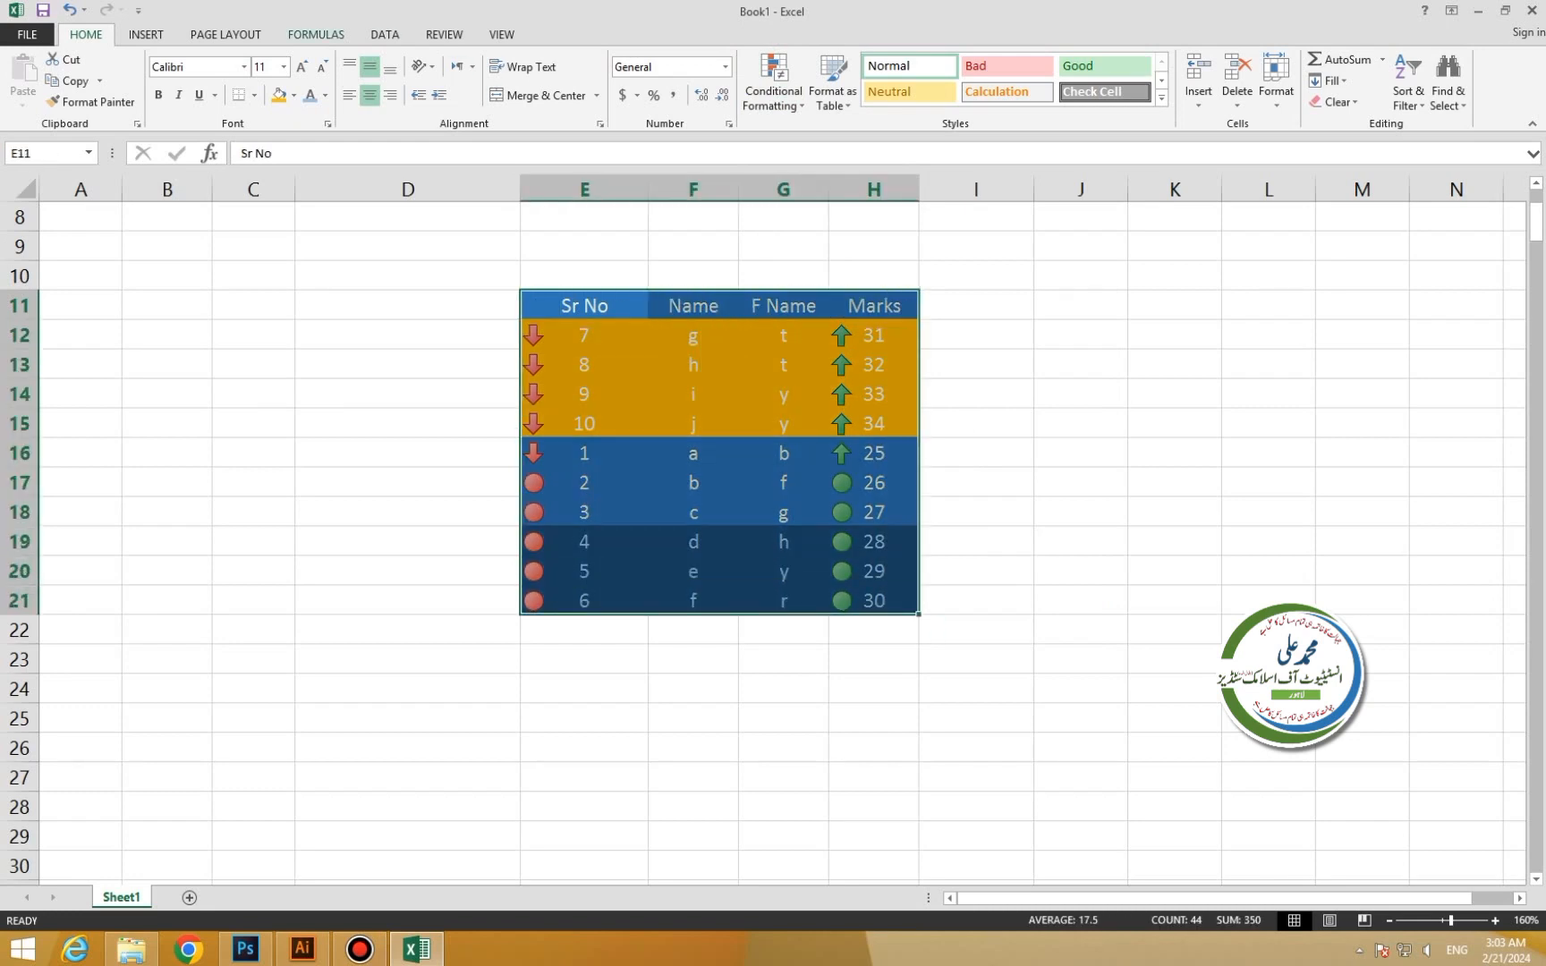
Sort the Marks column on Cell Icon with the green up arrow On Top.
left_click(384, 34)
left_click(439, 82)
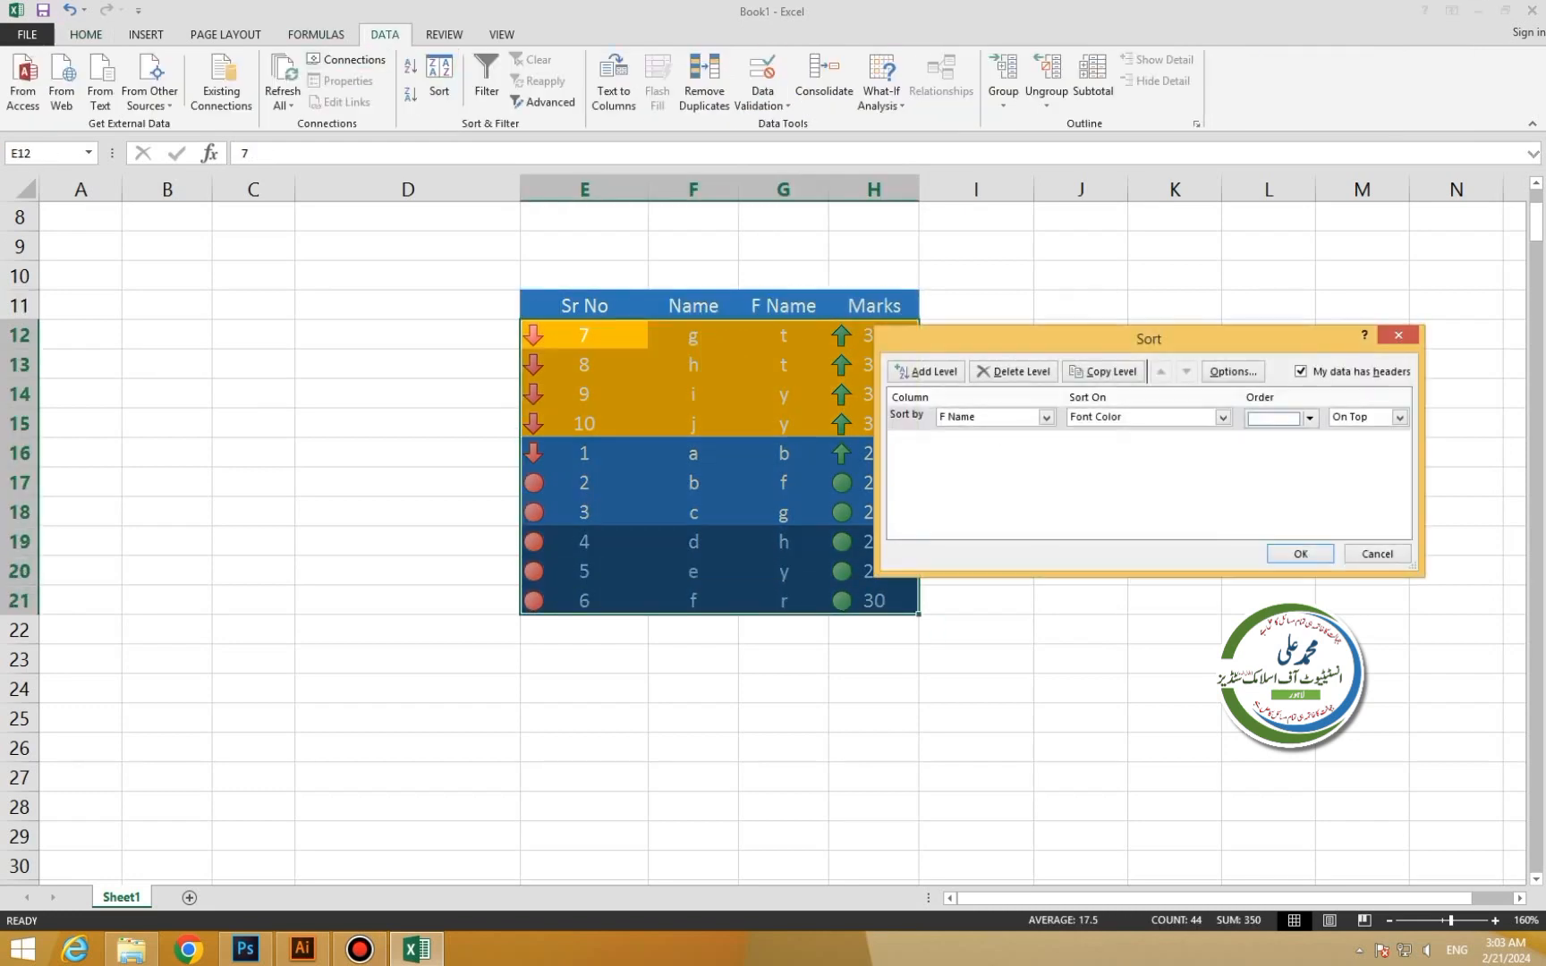
left_click(1045, 417)
left_click(1045, 417)
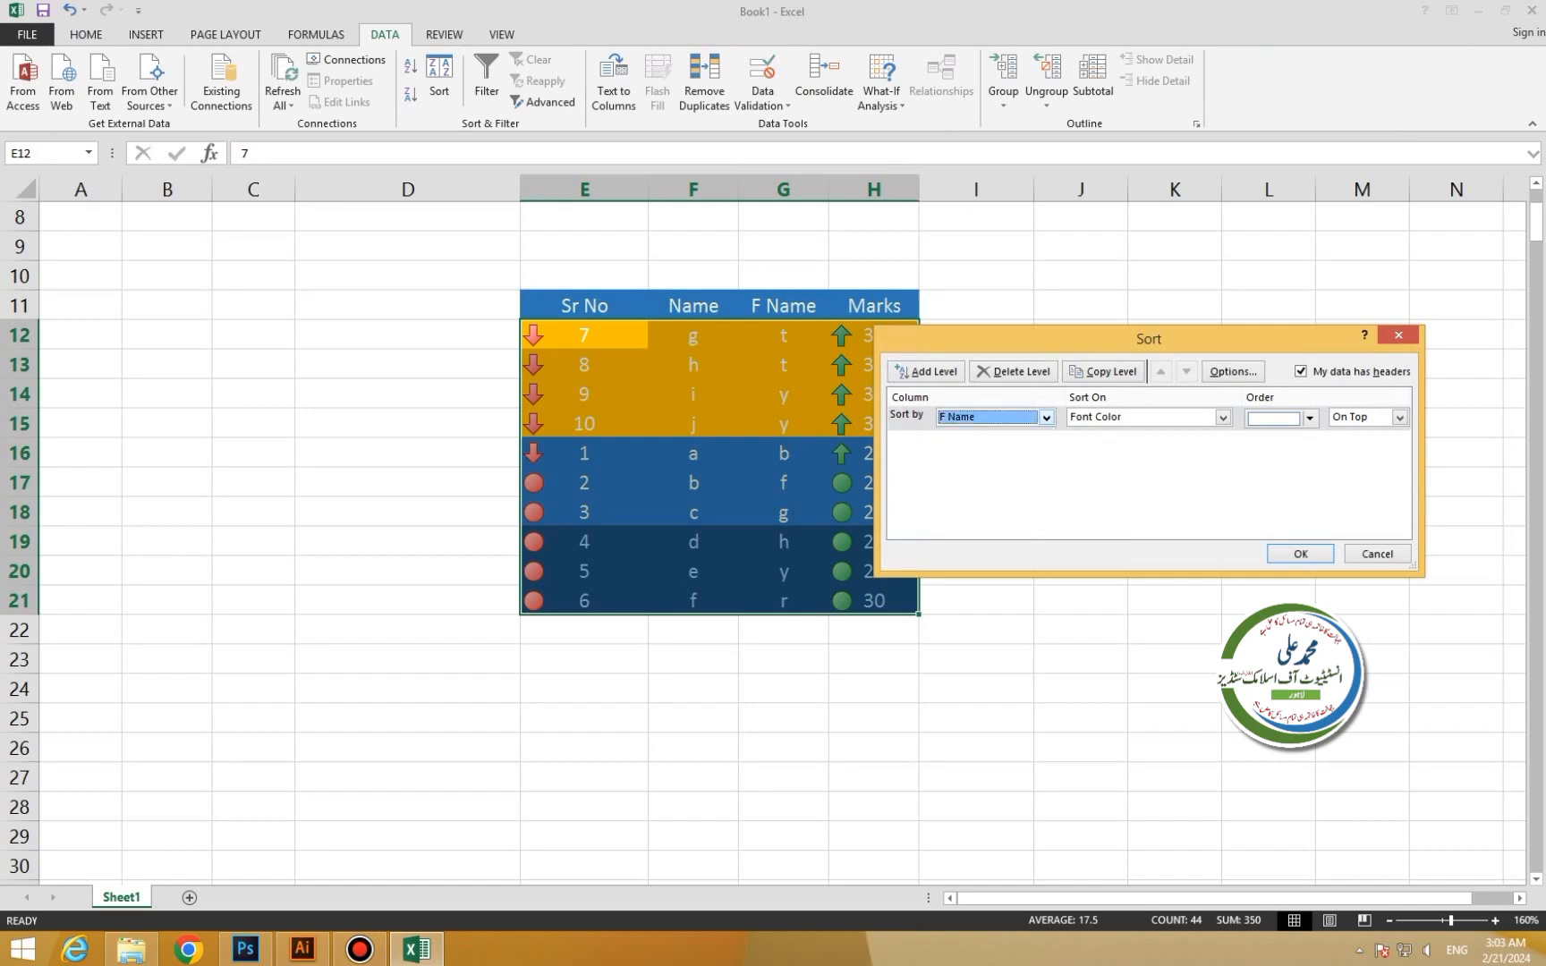
left_click(1045, 417)
left_click(971, 471)
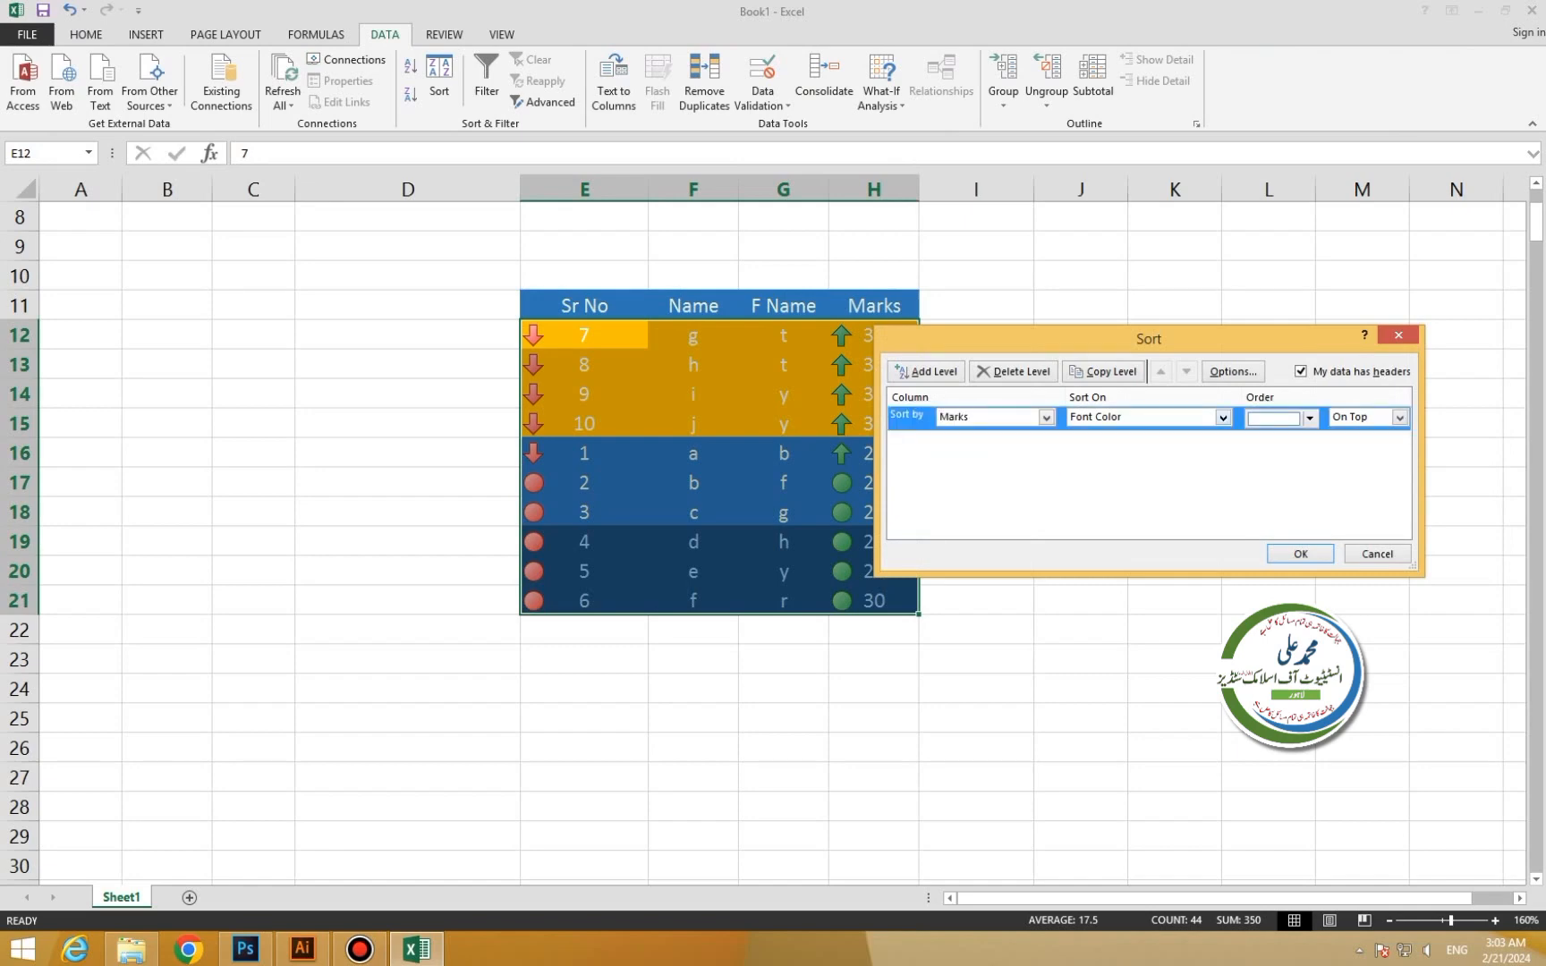
left_click(1222, 416)
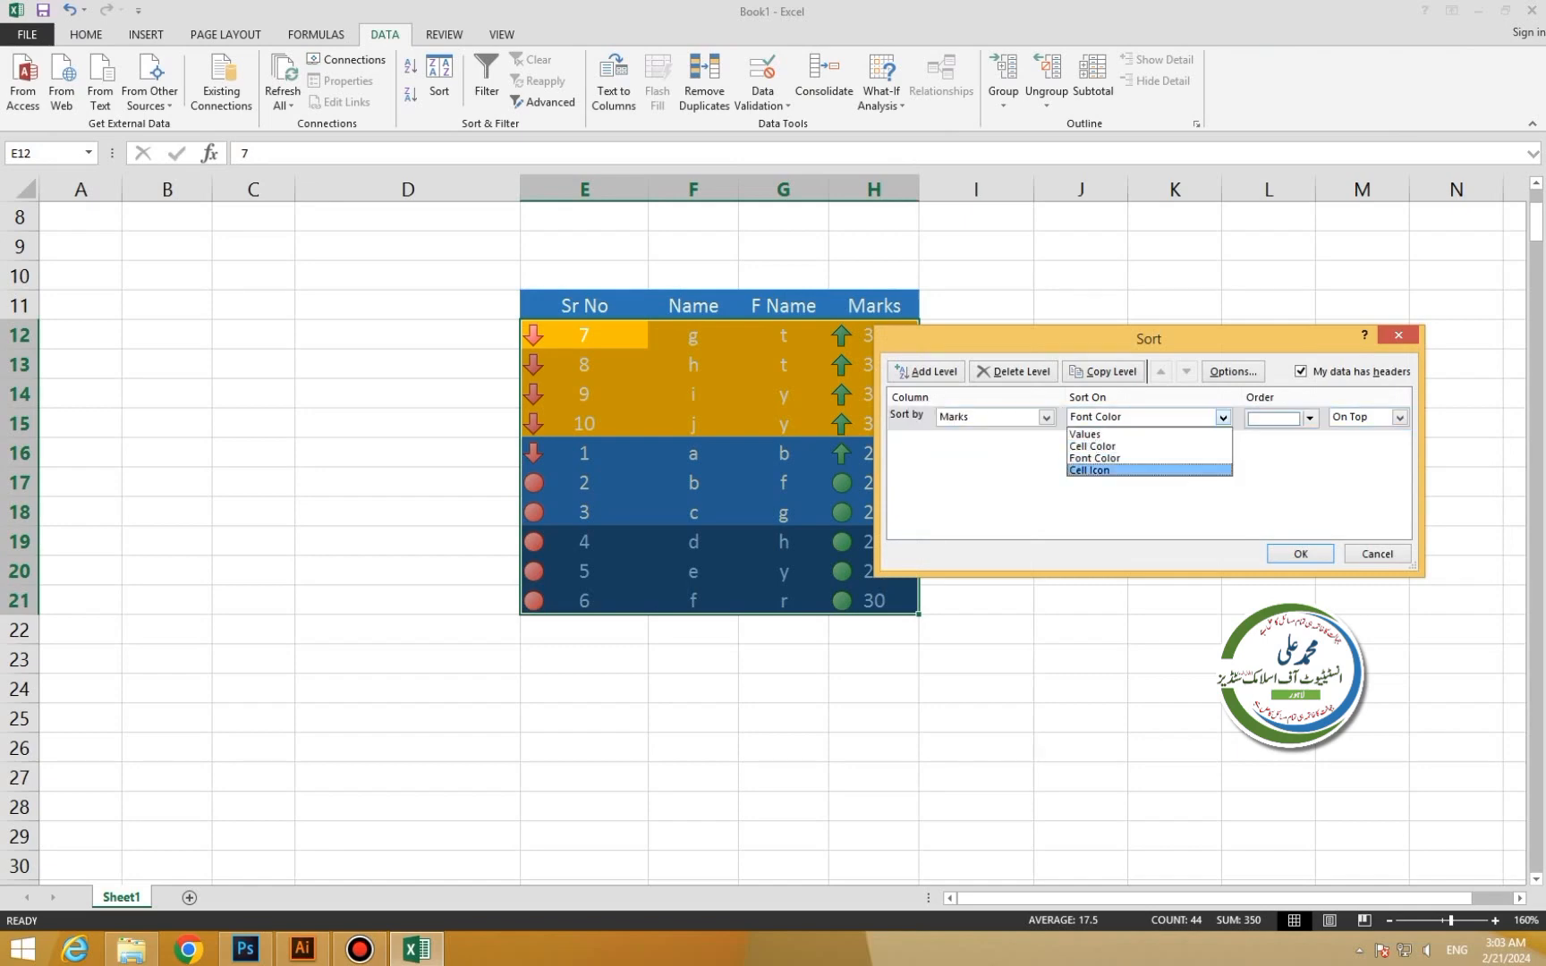
left_click(1100, 471)
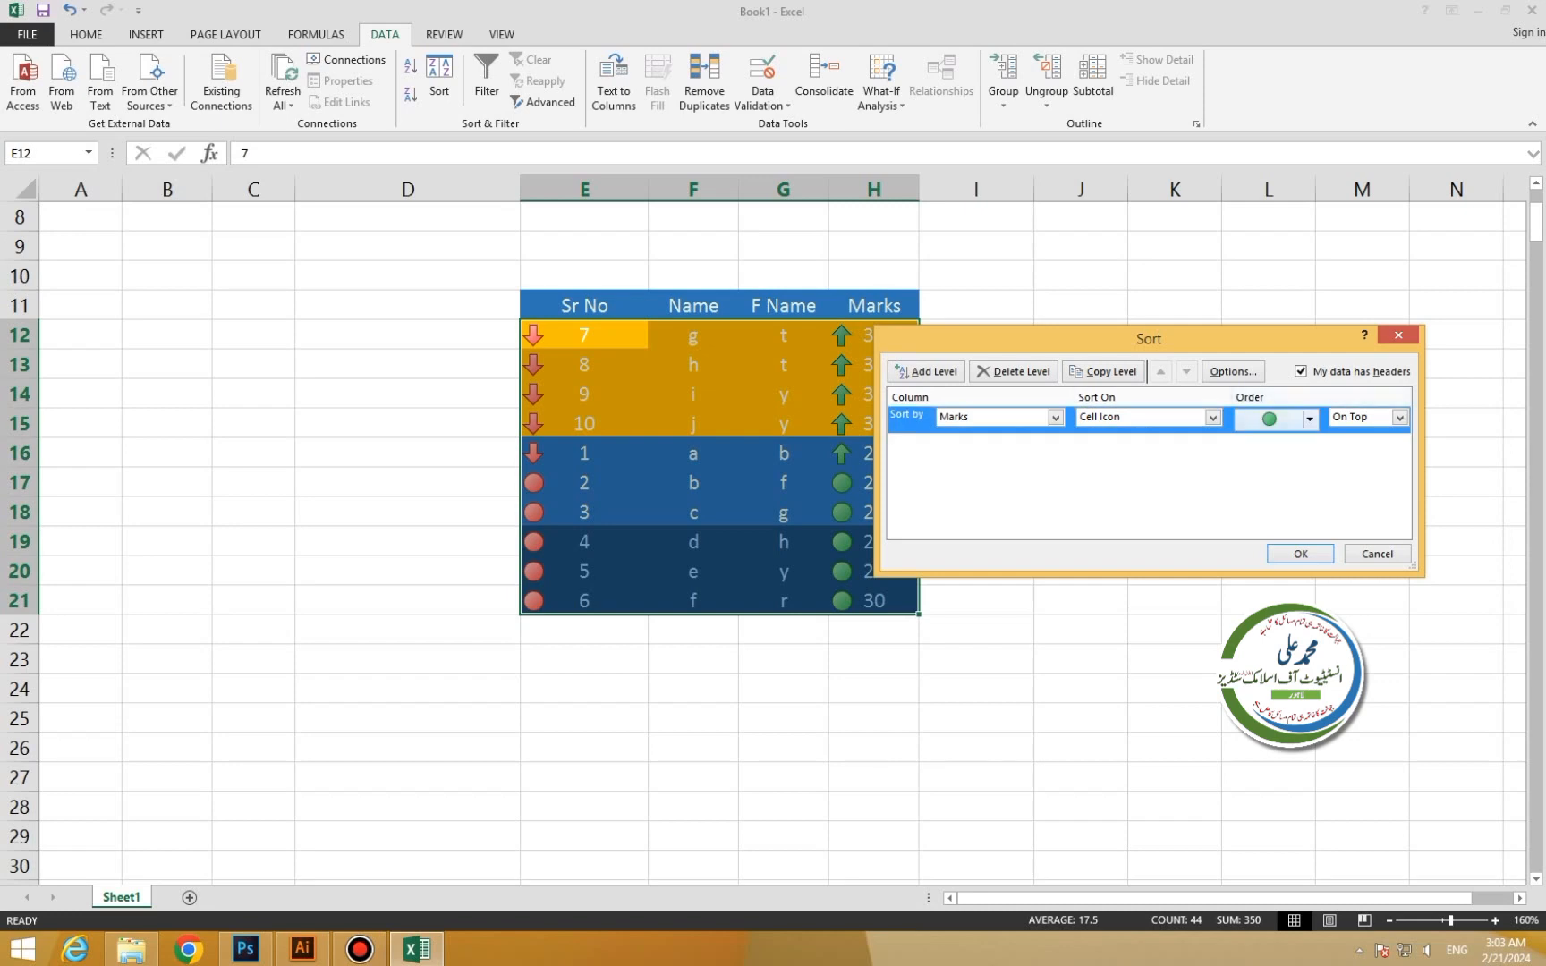
left_click(1310, 419)
left_click(1310, 419)
left_click(1309, 419)
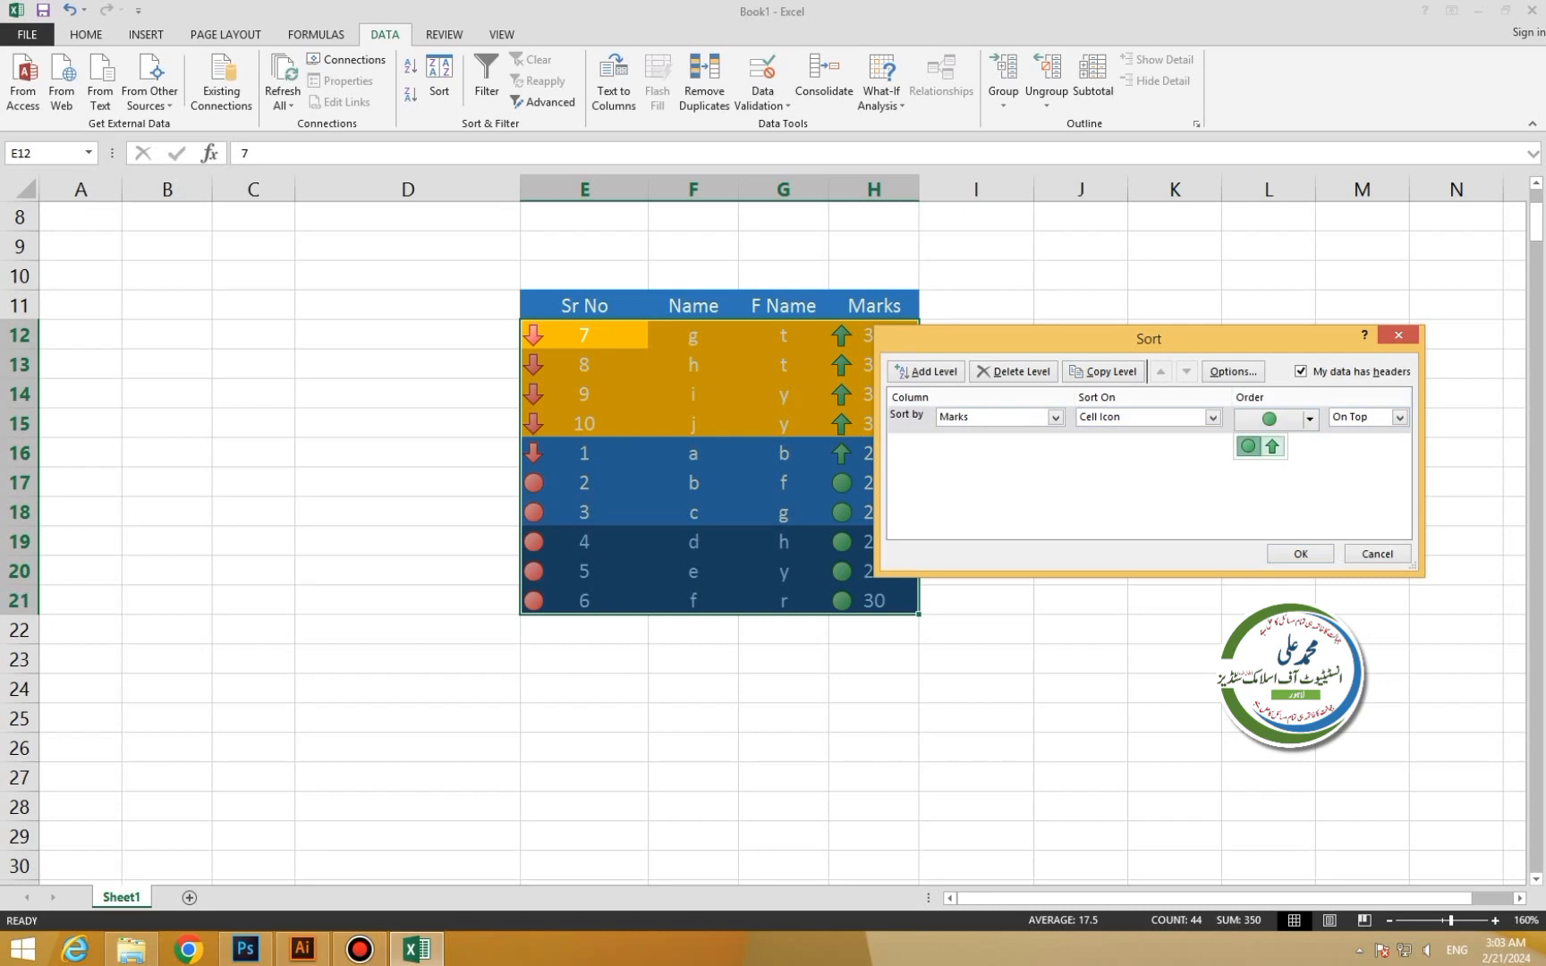
left_click(1272, 447)
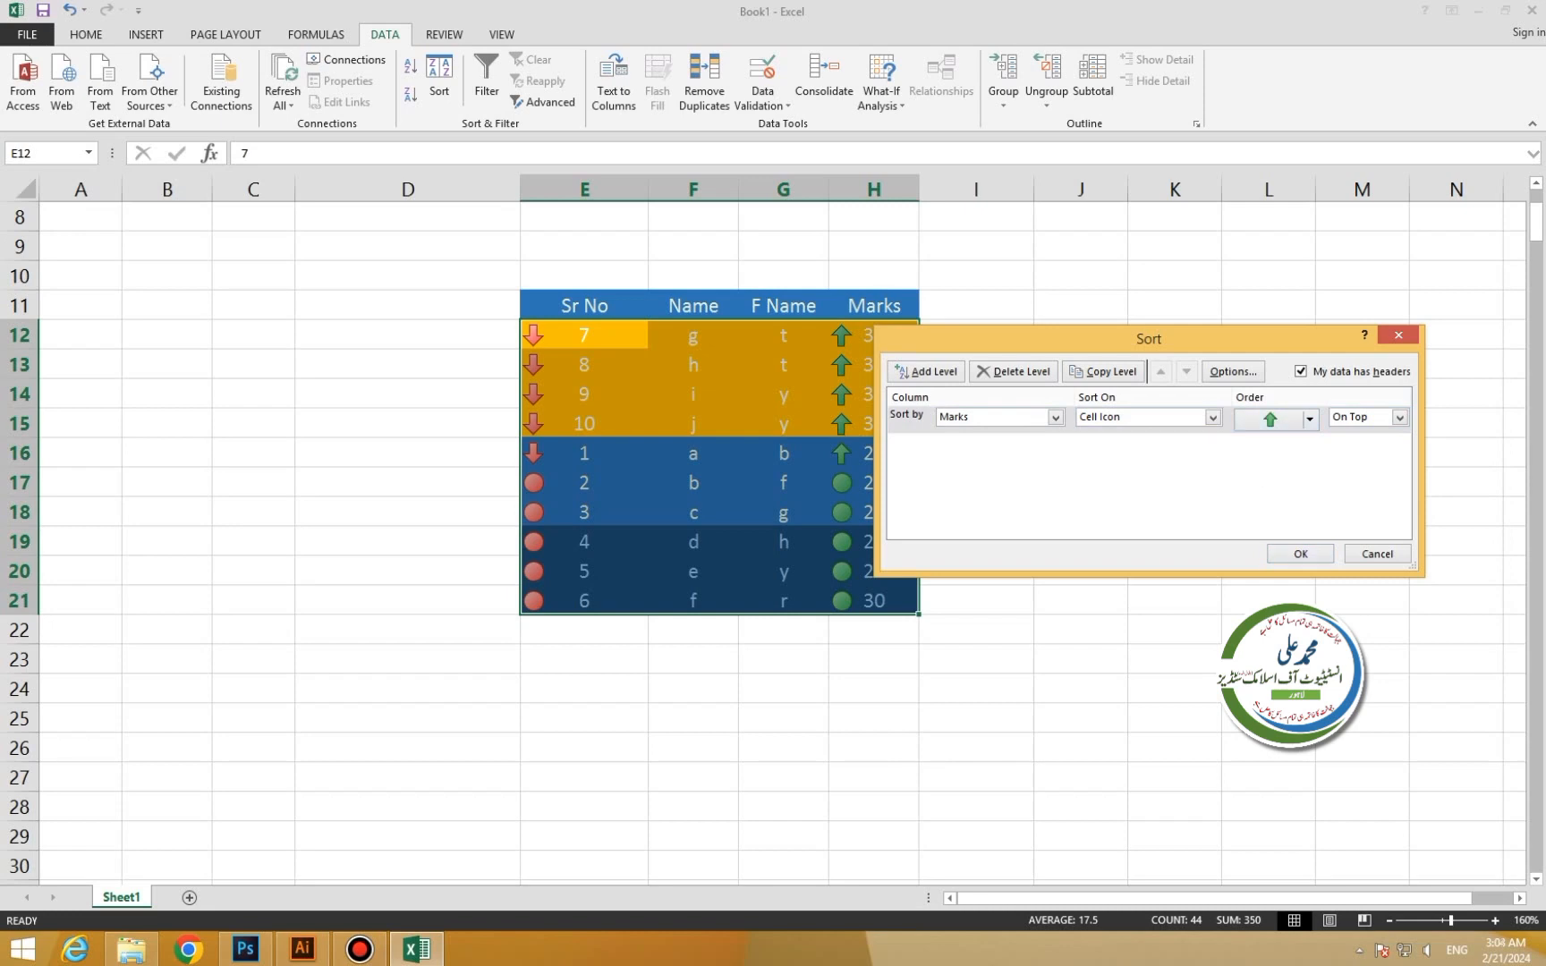
left_click(1300, 554)
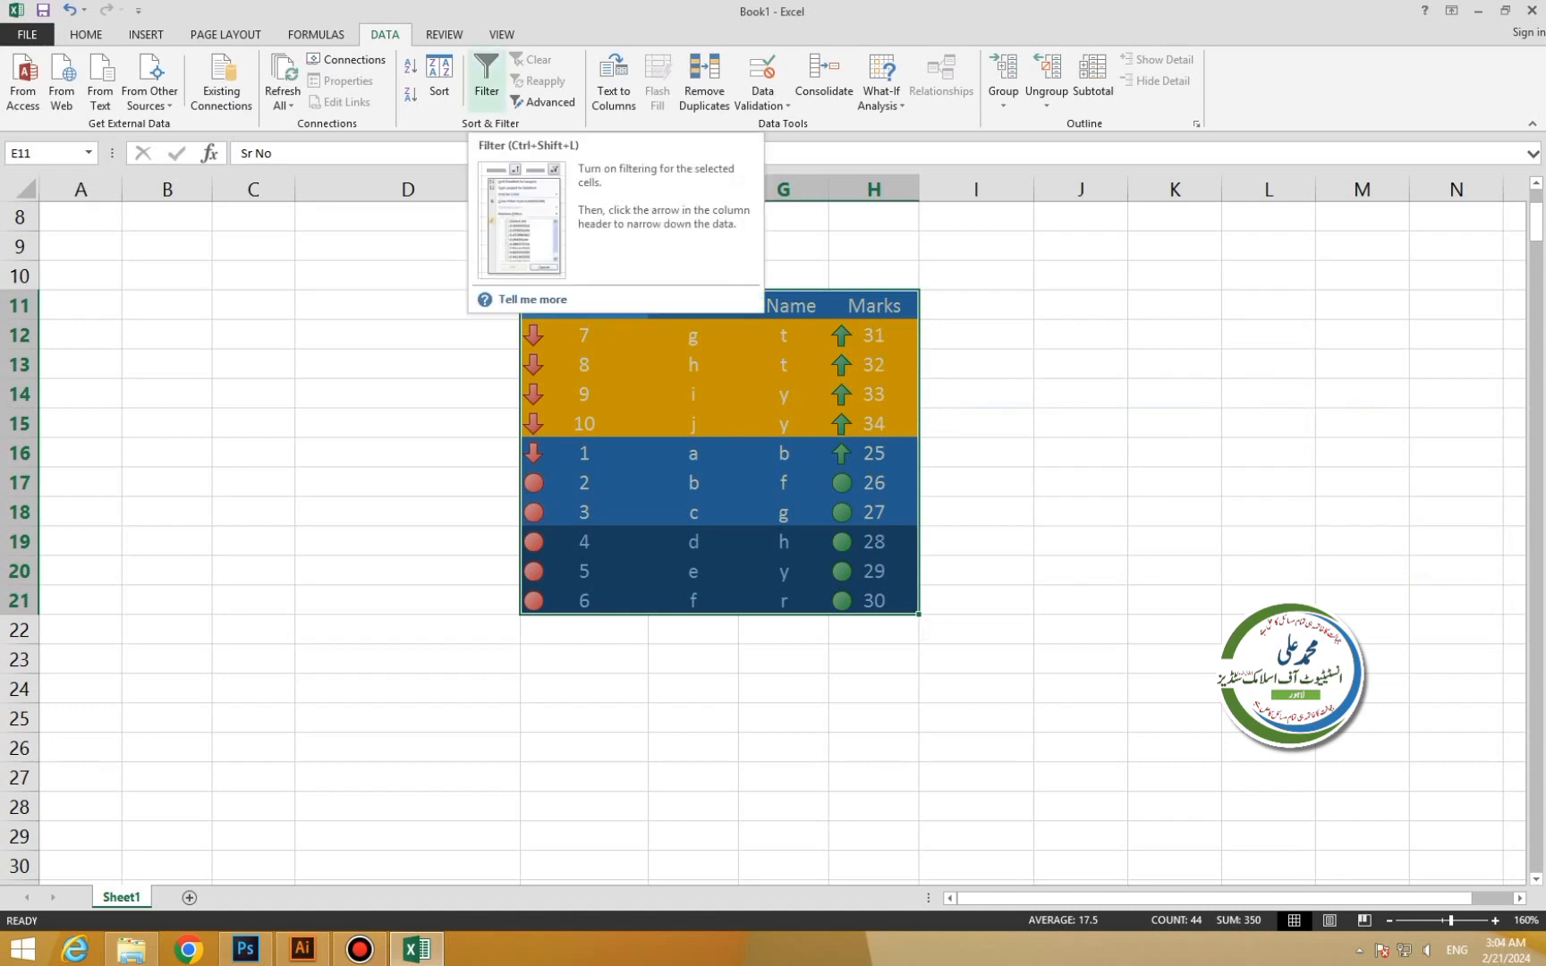
Apply Clear Formats to E11:H21 to strip fills, style and icons.
left_click_drag(584, 306, 874, 608)
left_click(86, 34)
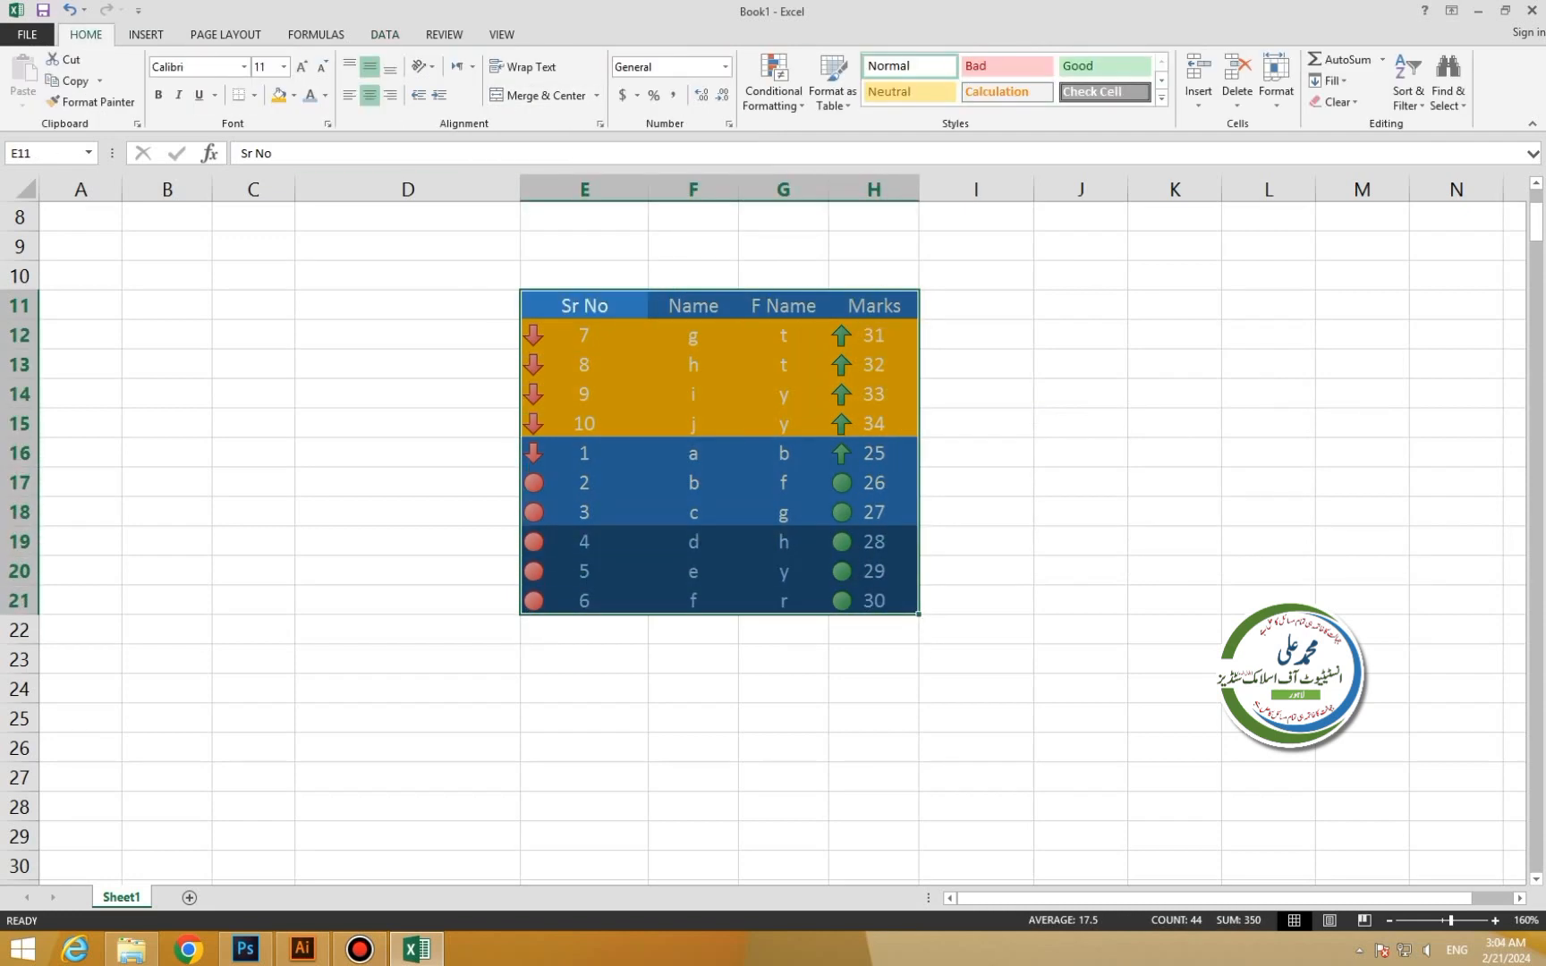
left_click(1335, 101)
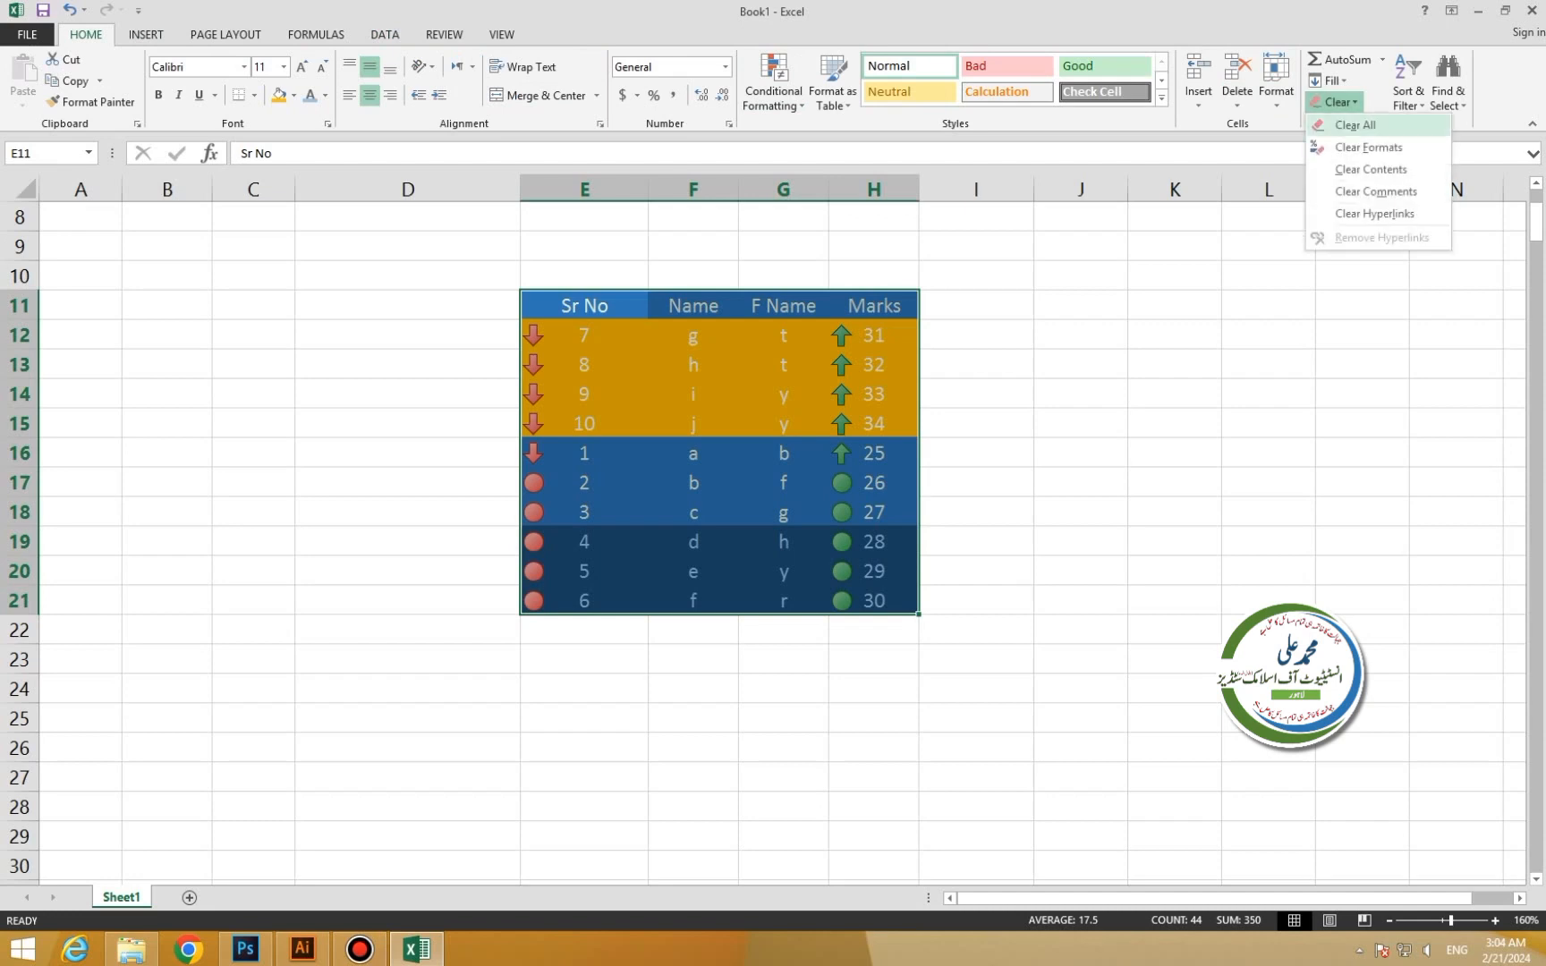
left_click(1369, 147)
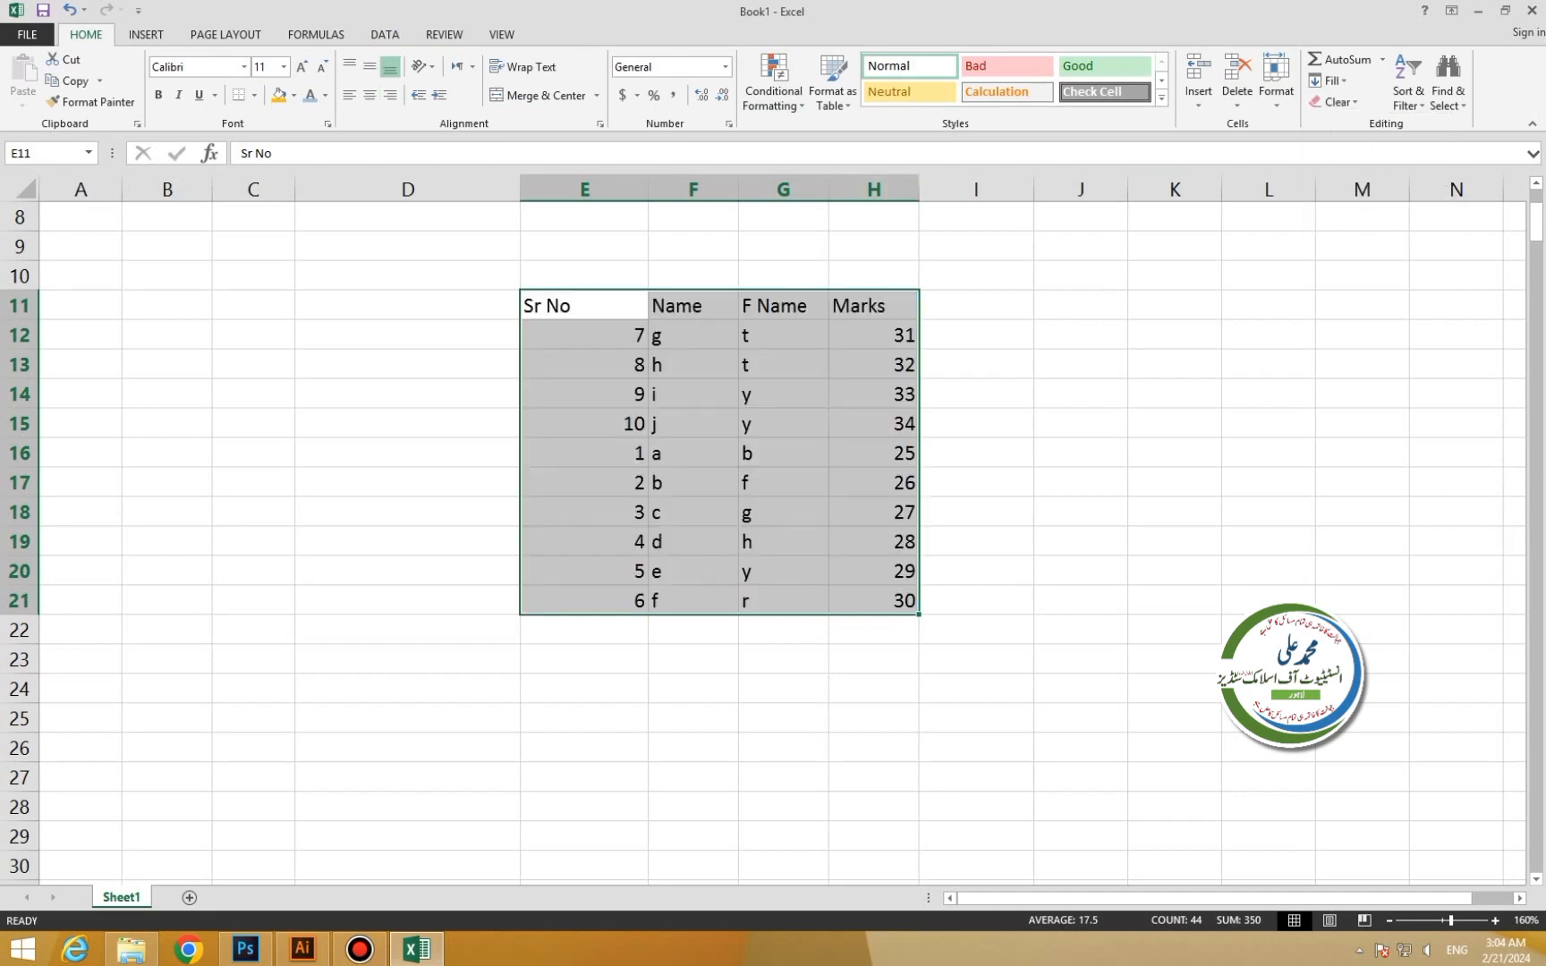
left_click(385, 34)
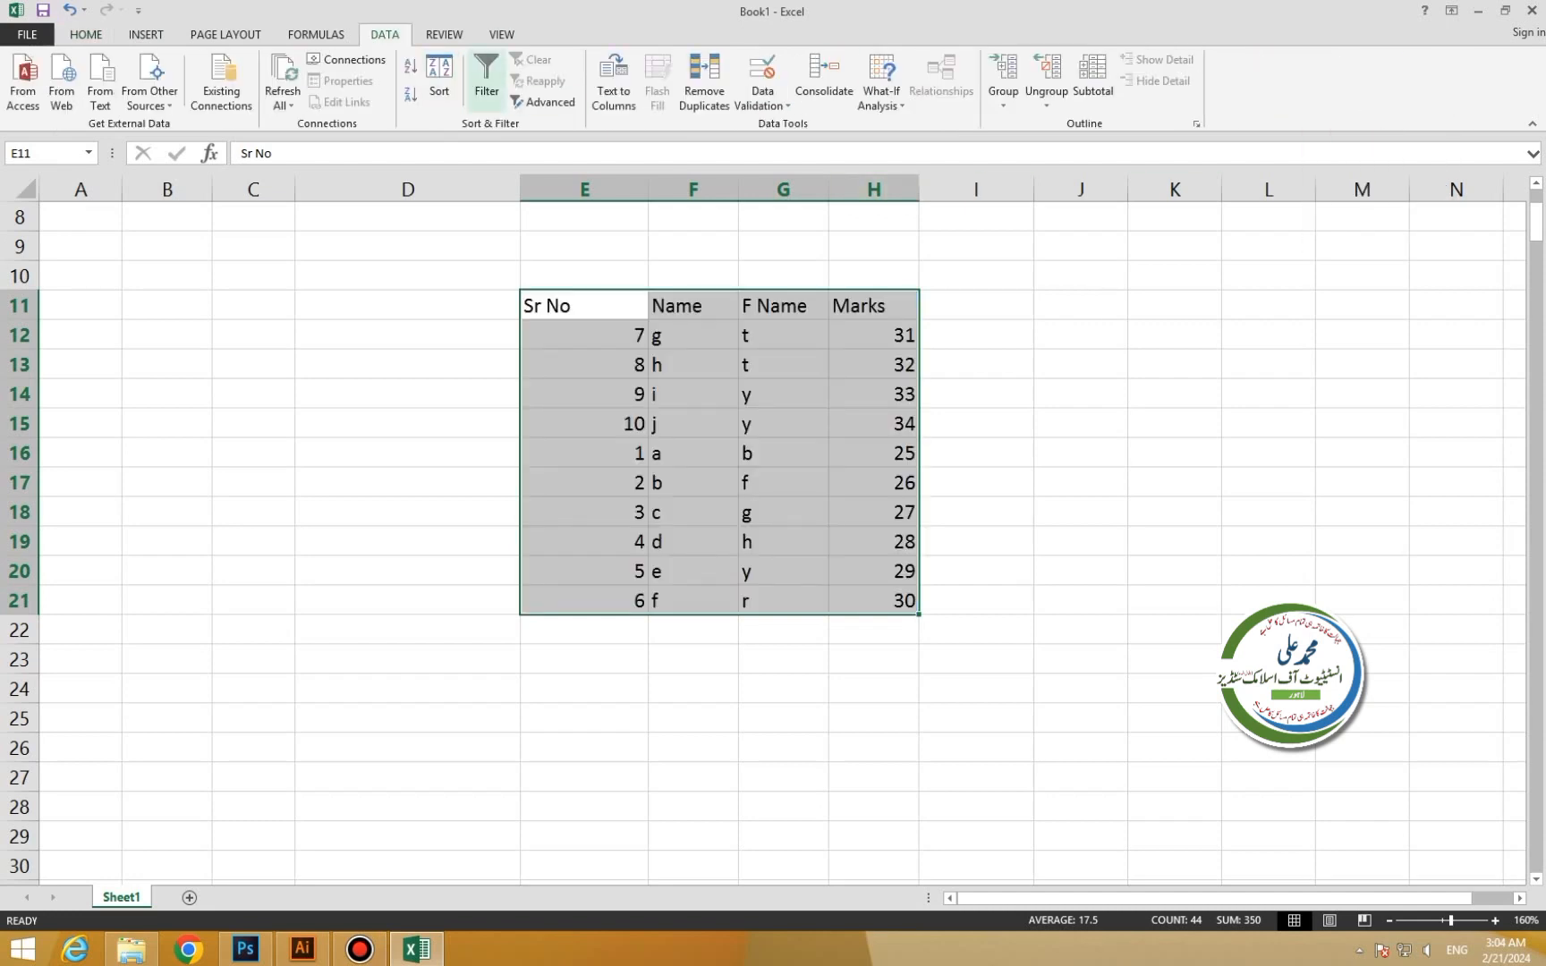
Filter Sr No to hide serials 1, 5 and 7, then undo the filter.
left_click(486, 76)
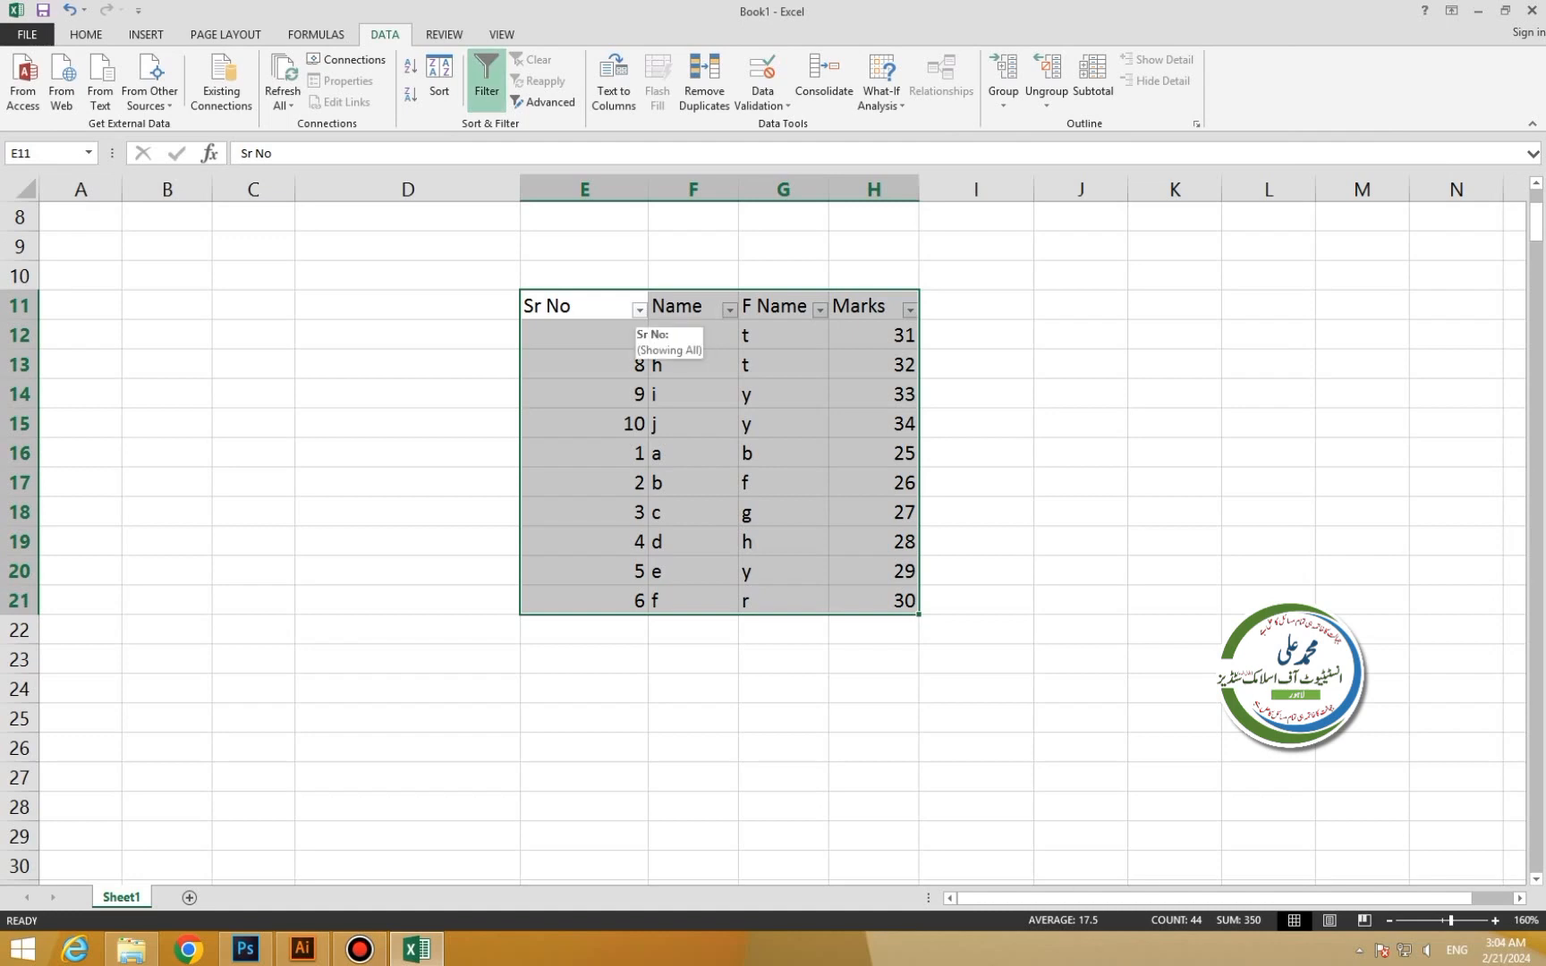
left_click(639, 310)
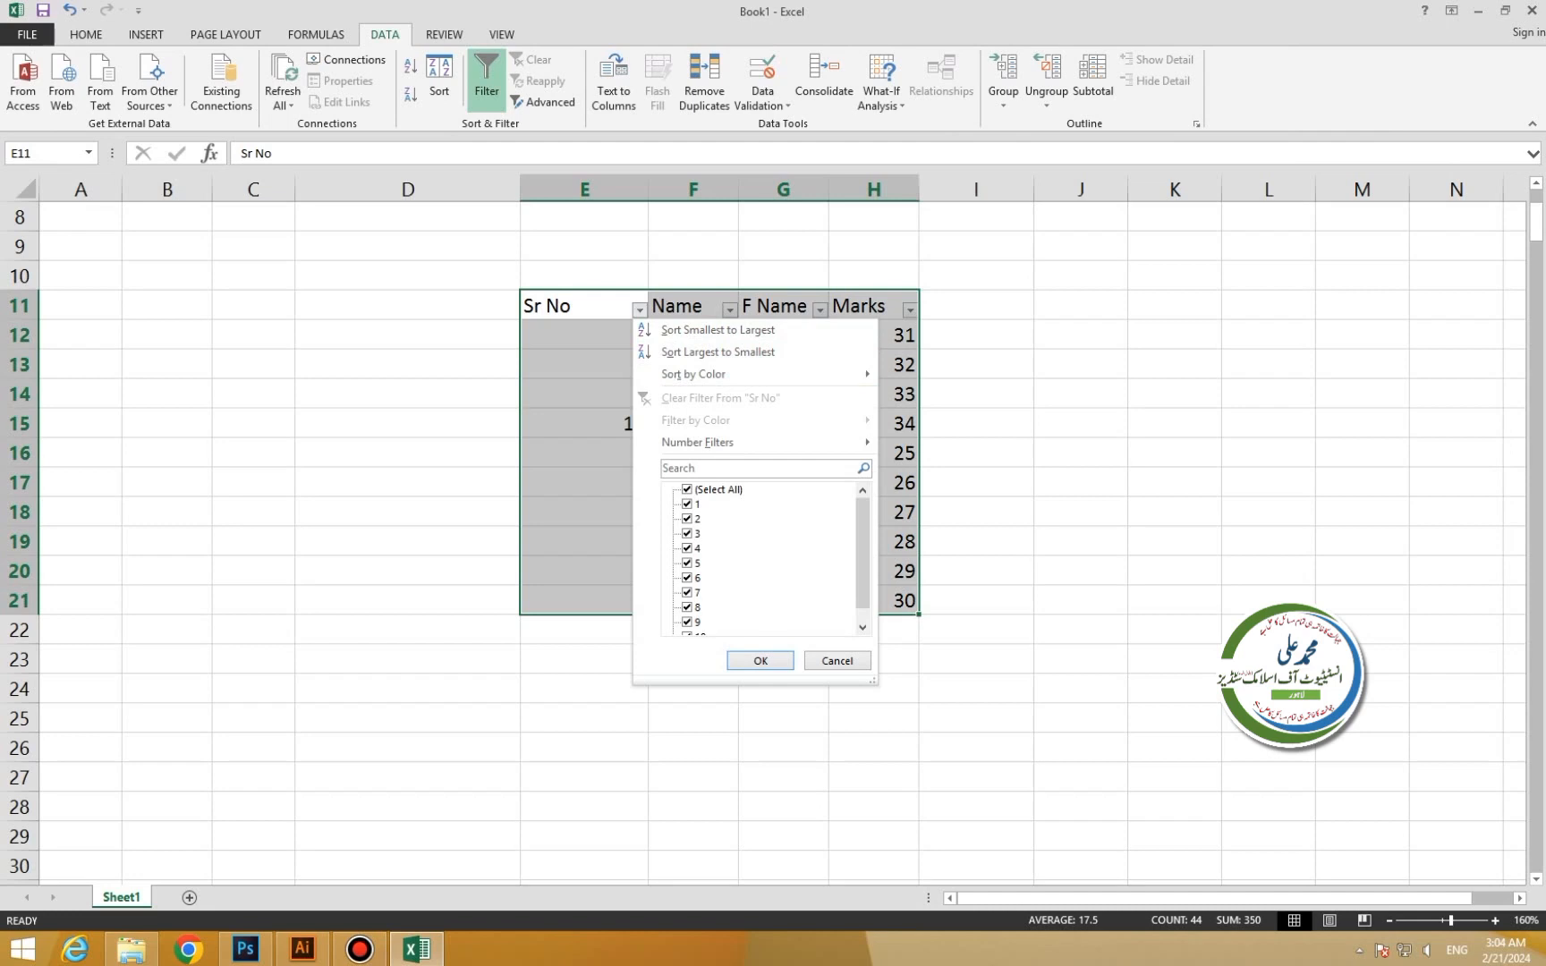
left_click(687, 505)
left_click(687, 564)
left_click(687, 593)
left_click(761, 660)
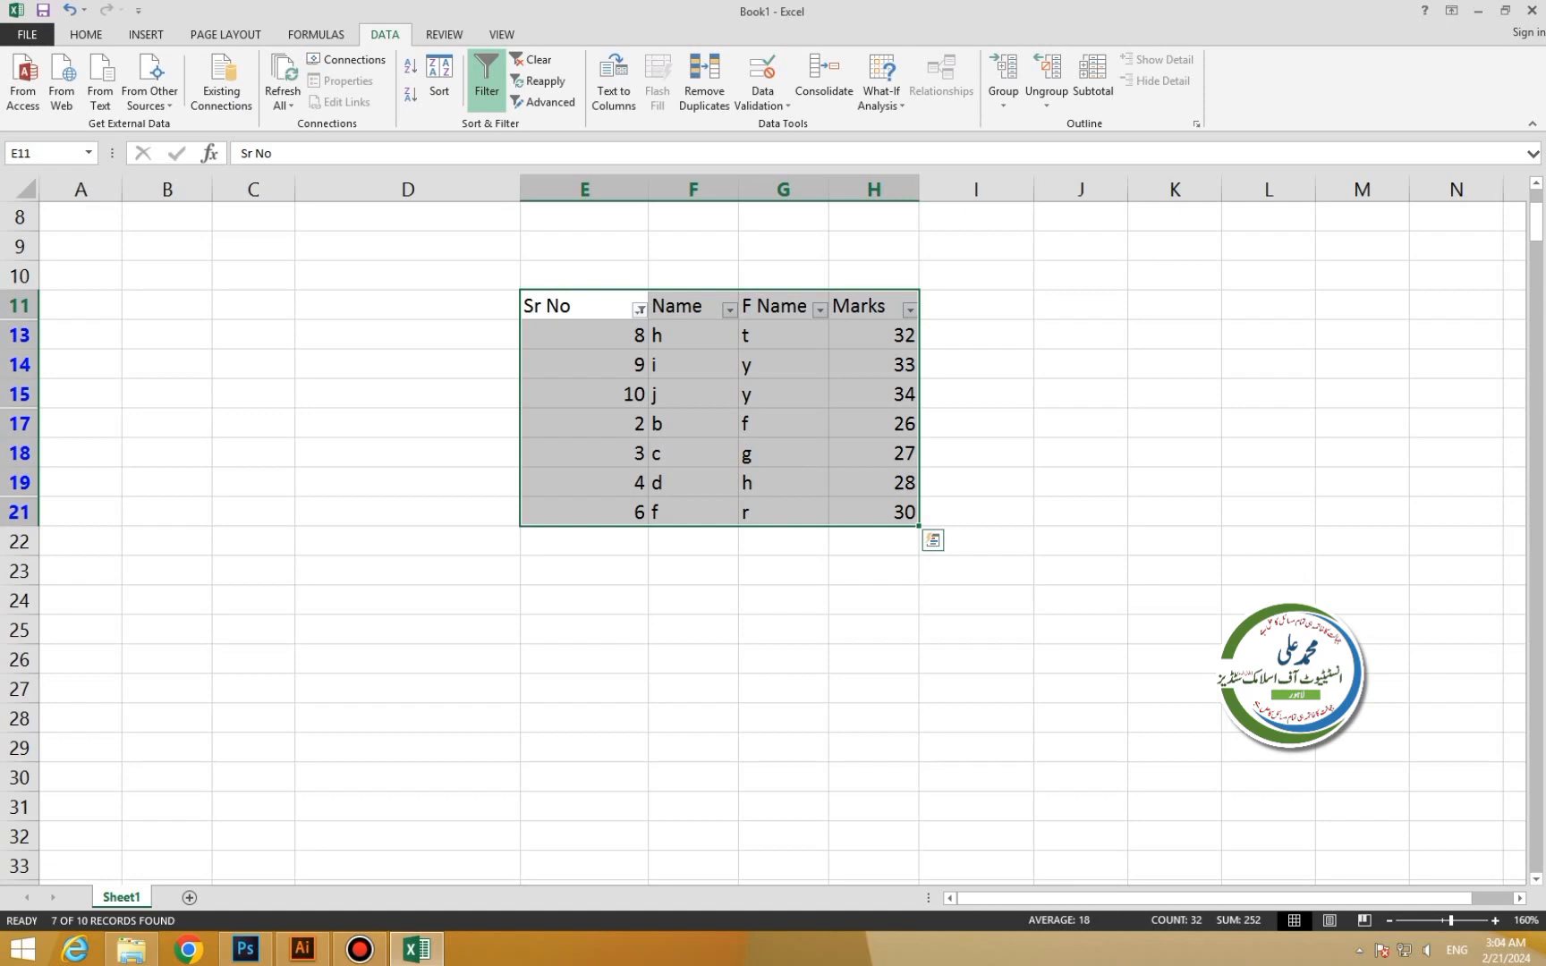
key("ctrl+z")
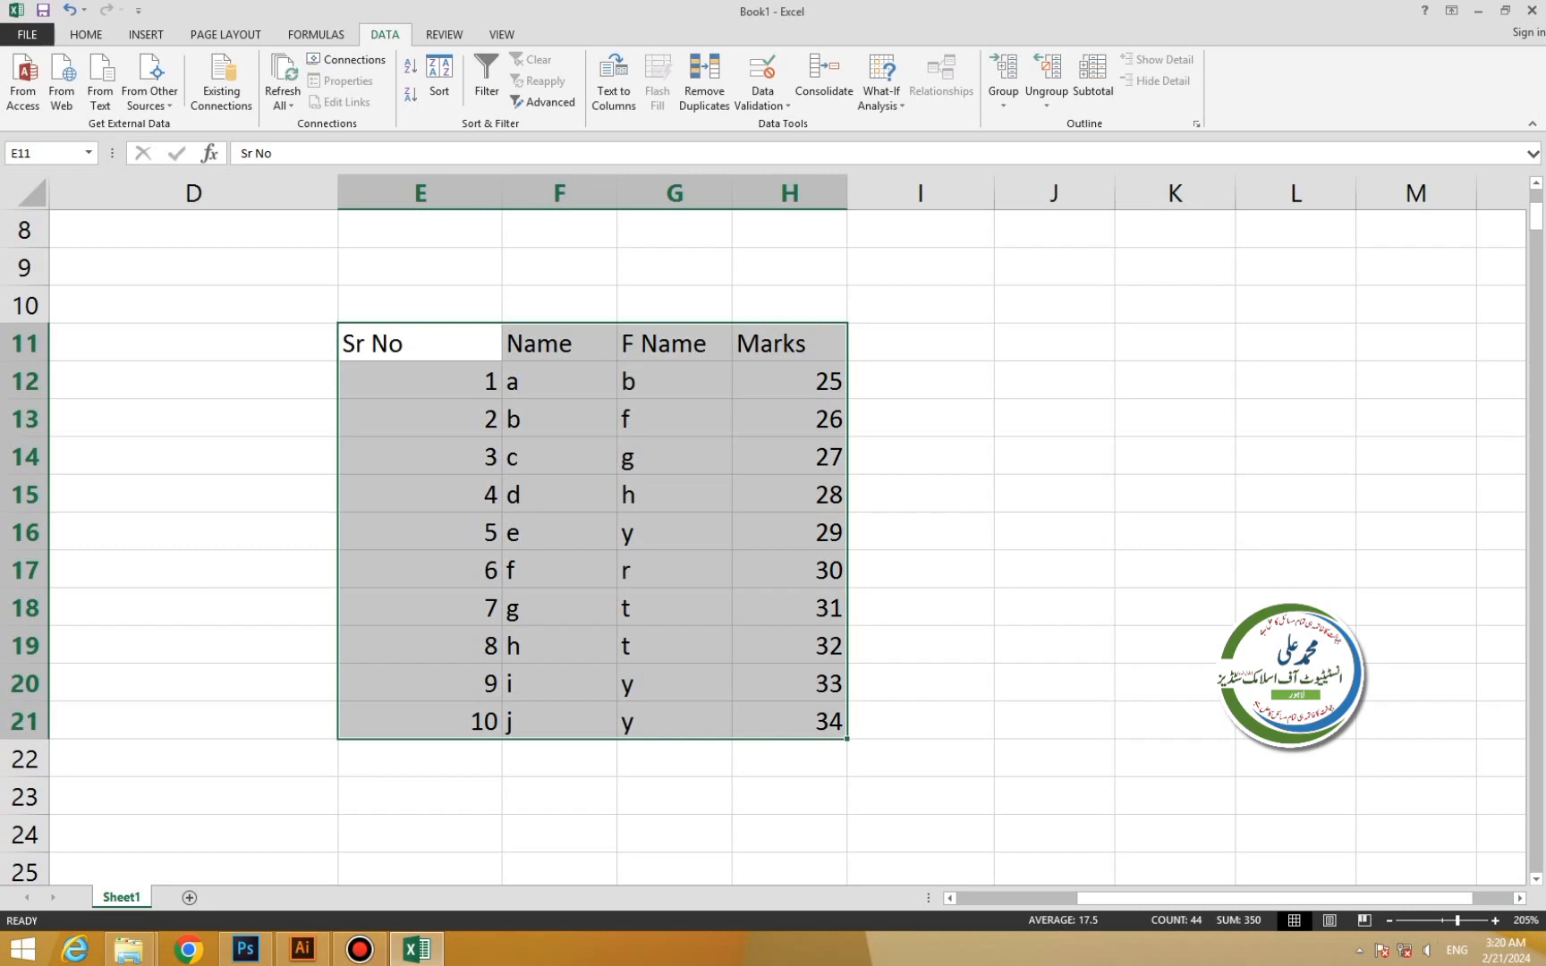
Copy the table headers E11:H11 into J11:M11 as criteria headers.
left_click(1174, 380)
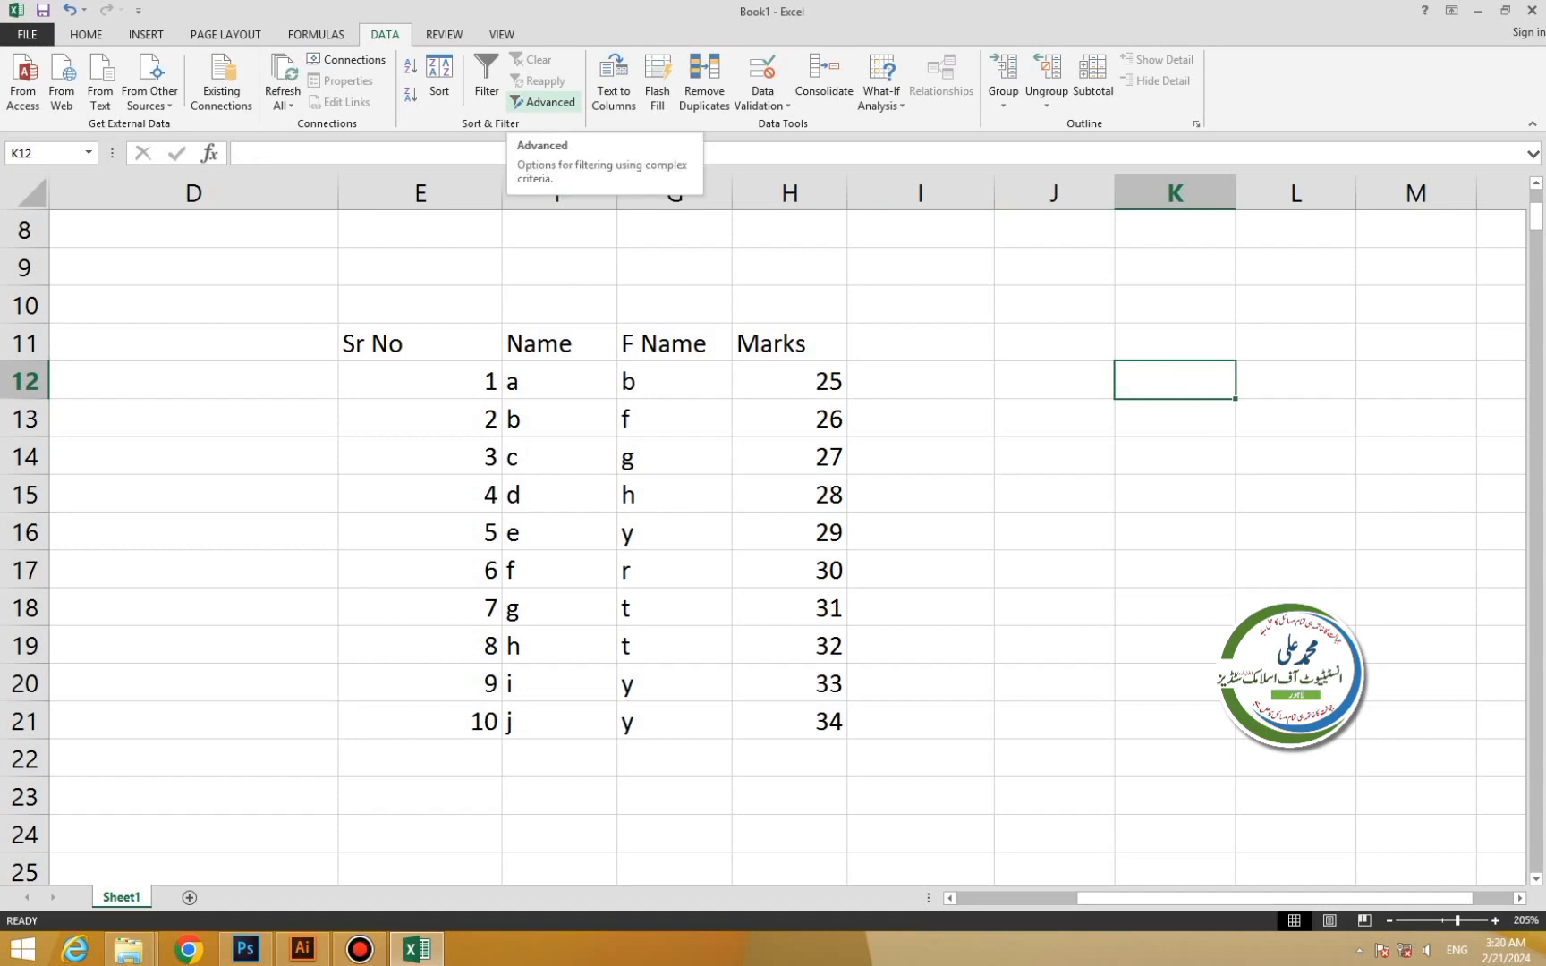
left_click_drag(420, 343, 789, 345)
key("ctrl+c")
left_click(1054, 344)
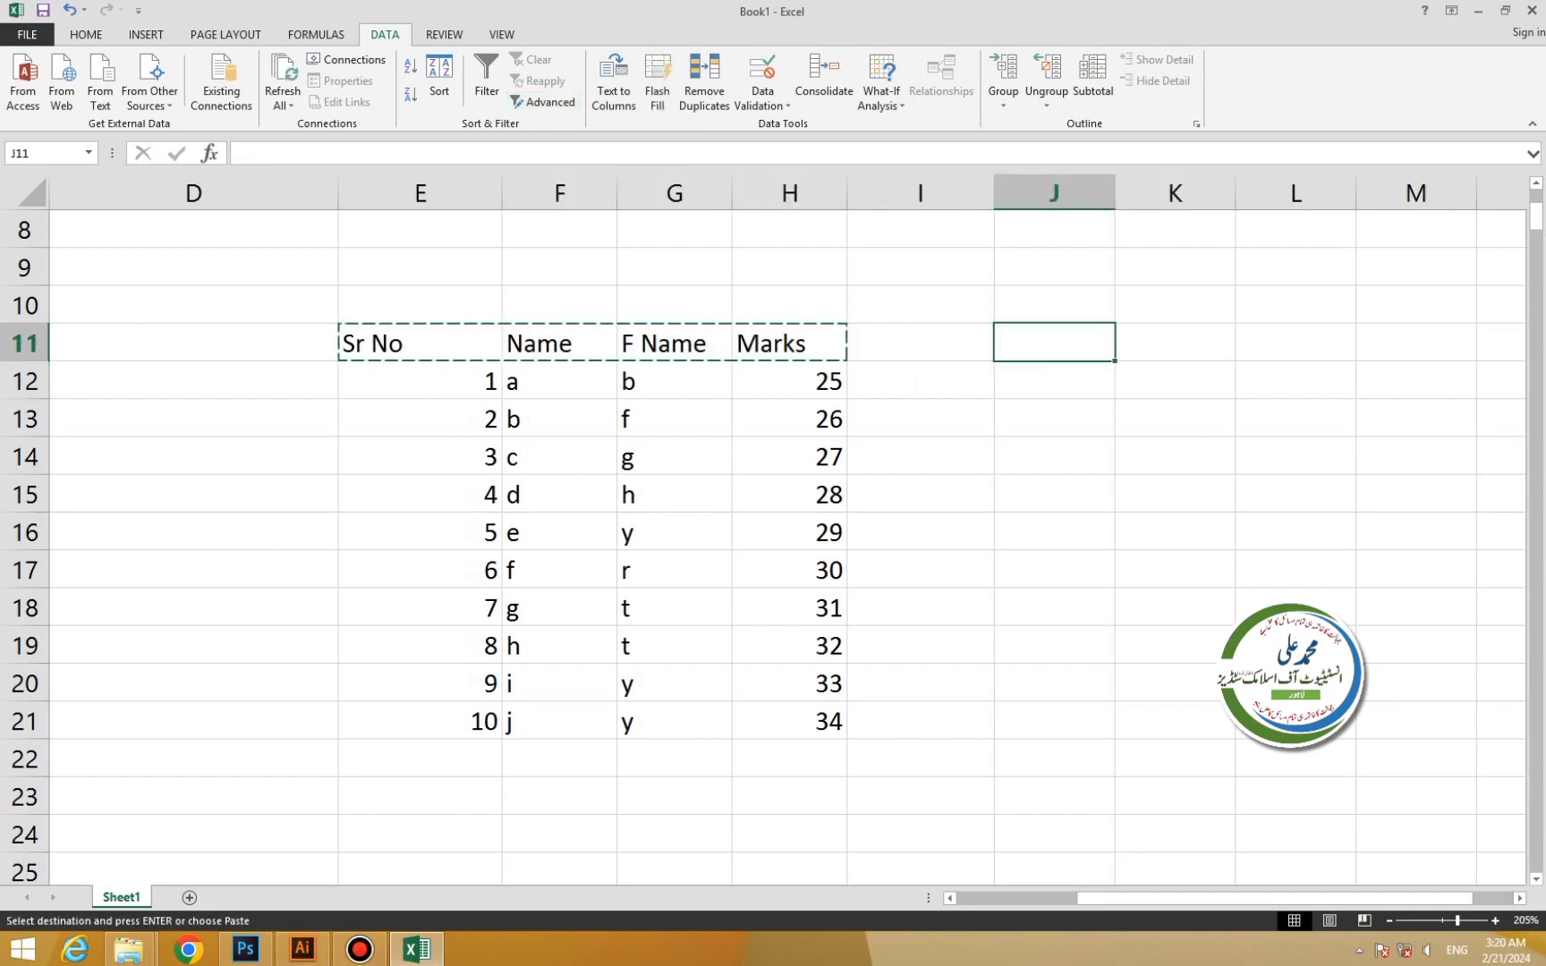
key("ctrl+v")
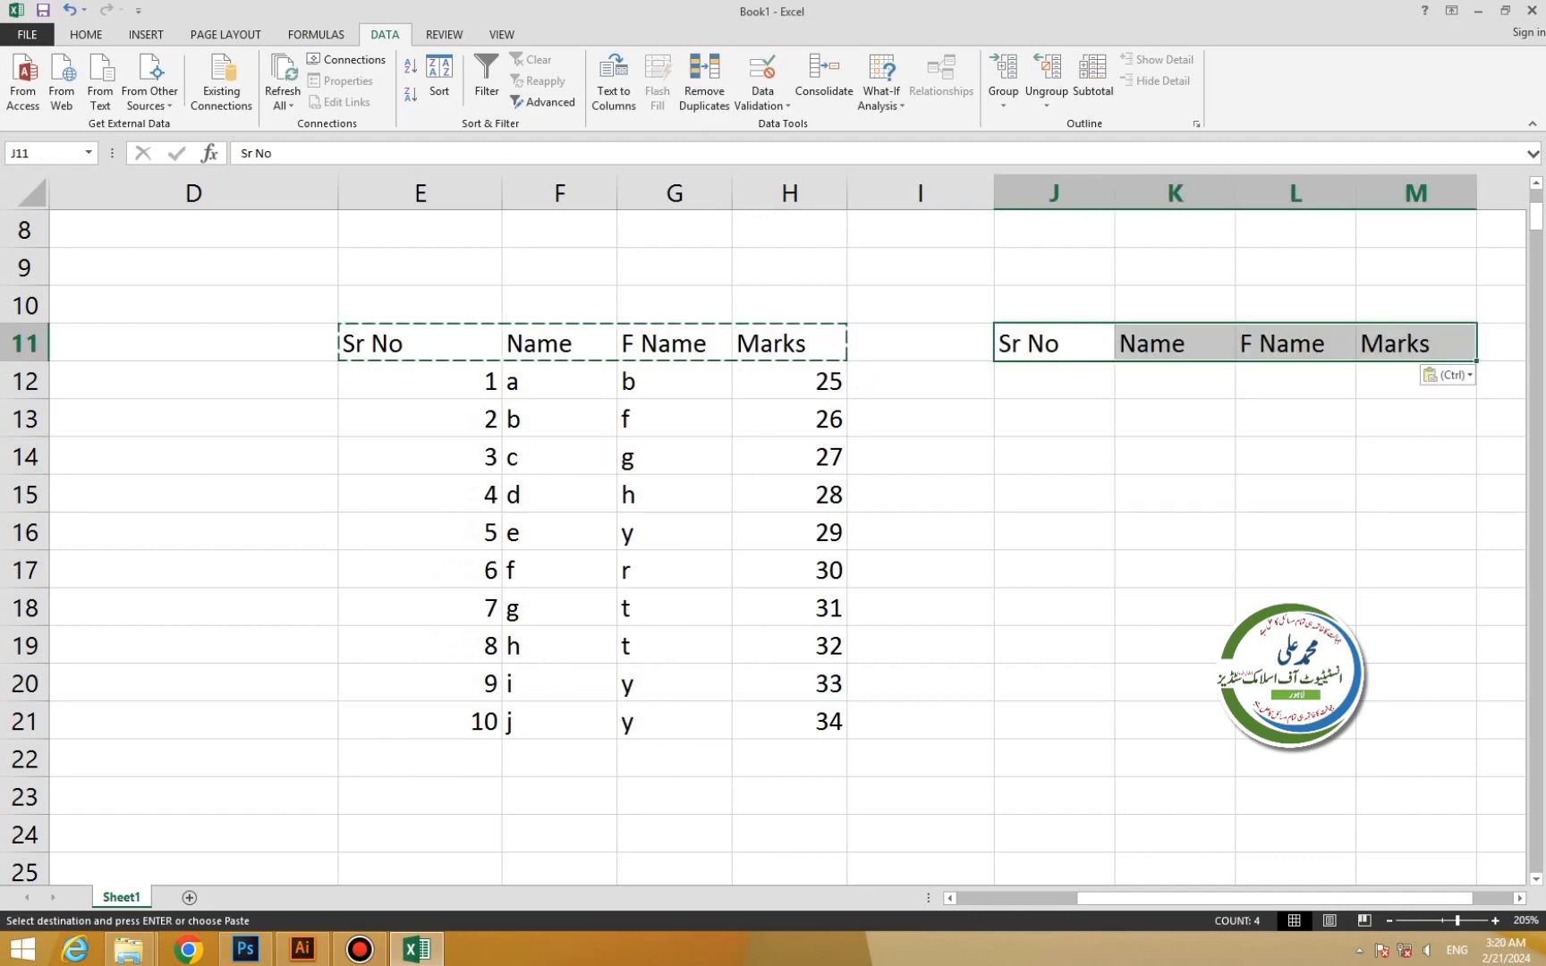
Replace the first name in F15 for Sr No 4 with a new name.
left_click(559, 608)
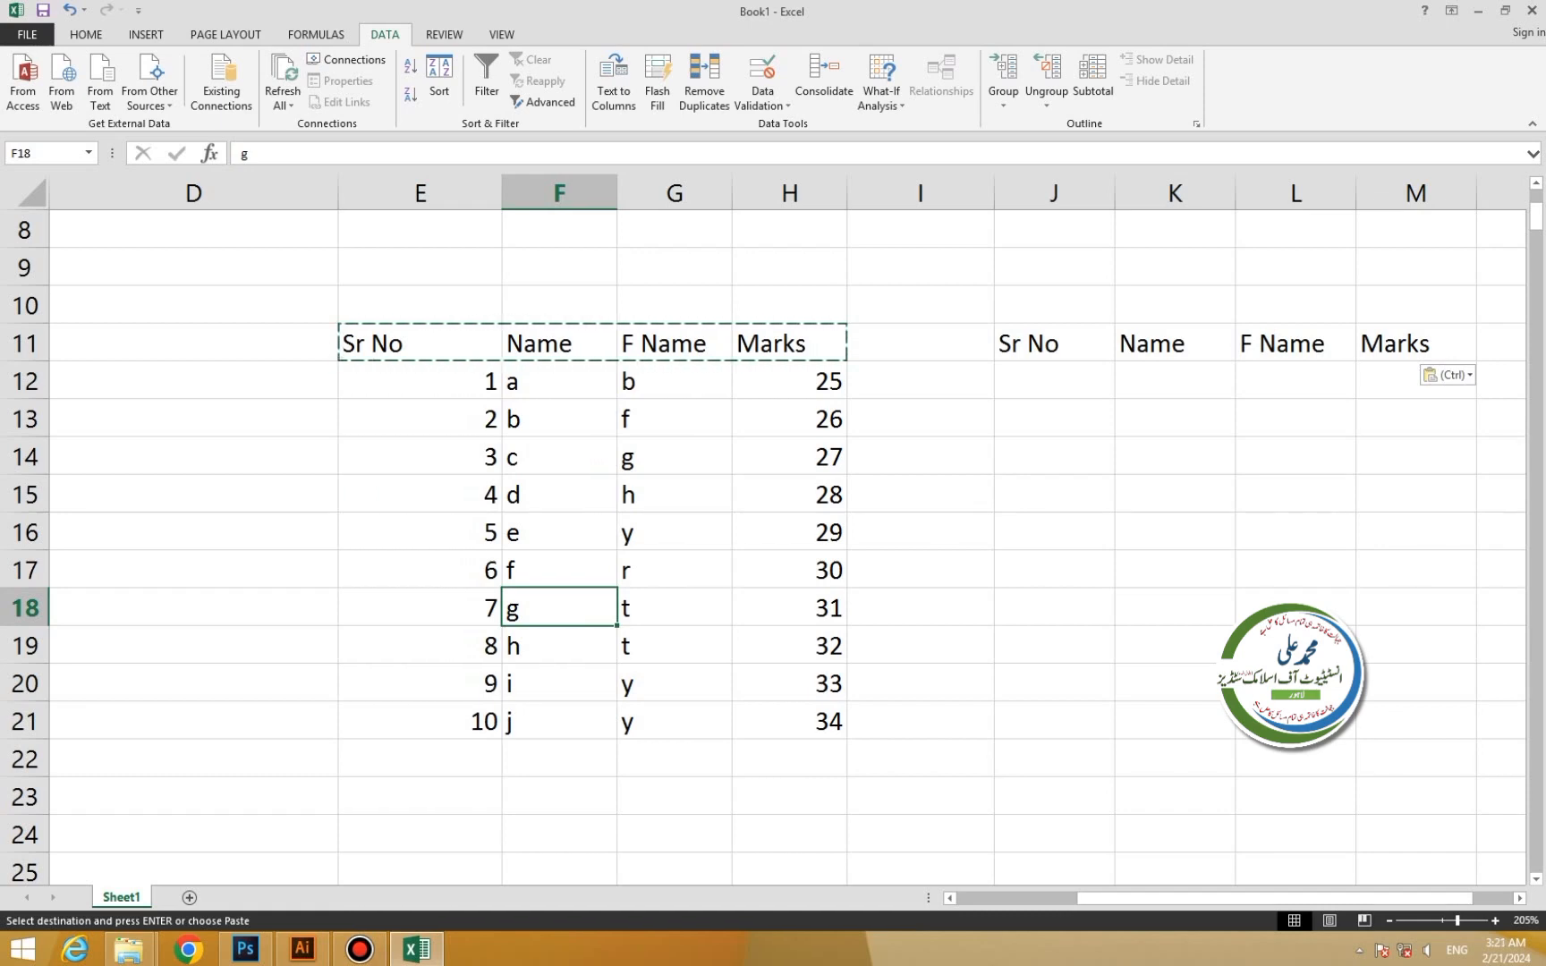
key("Up")
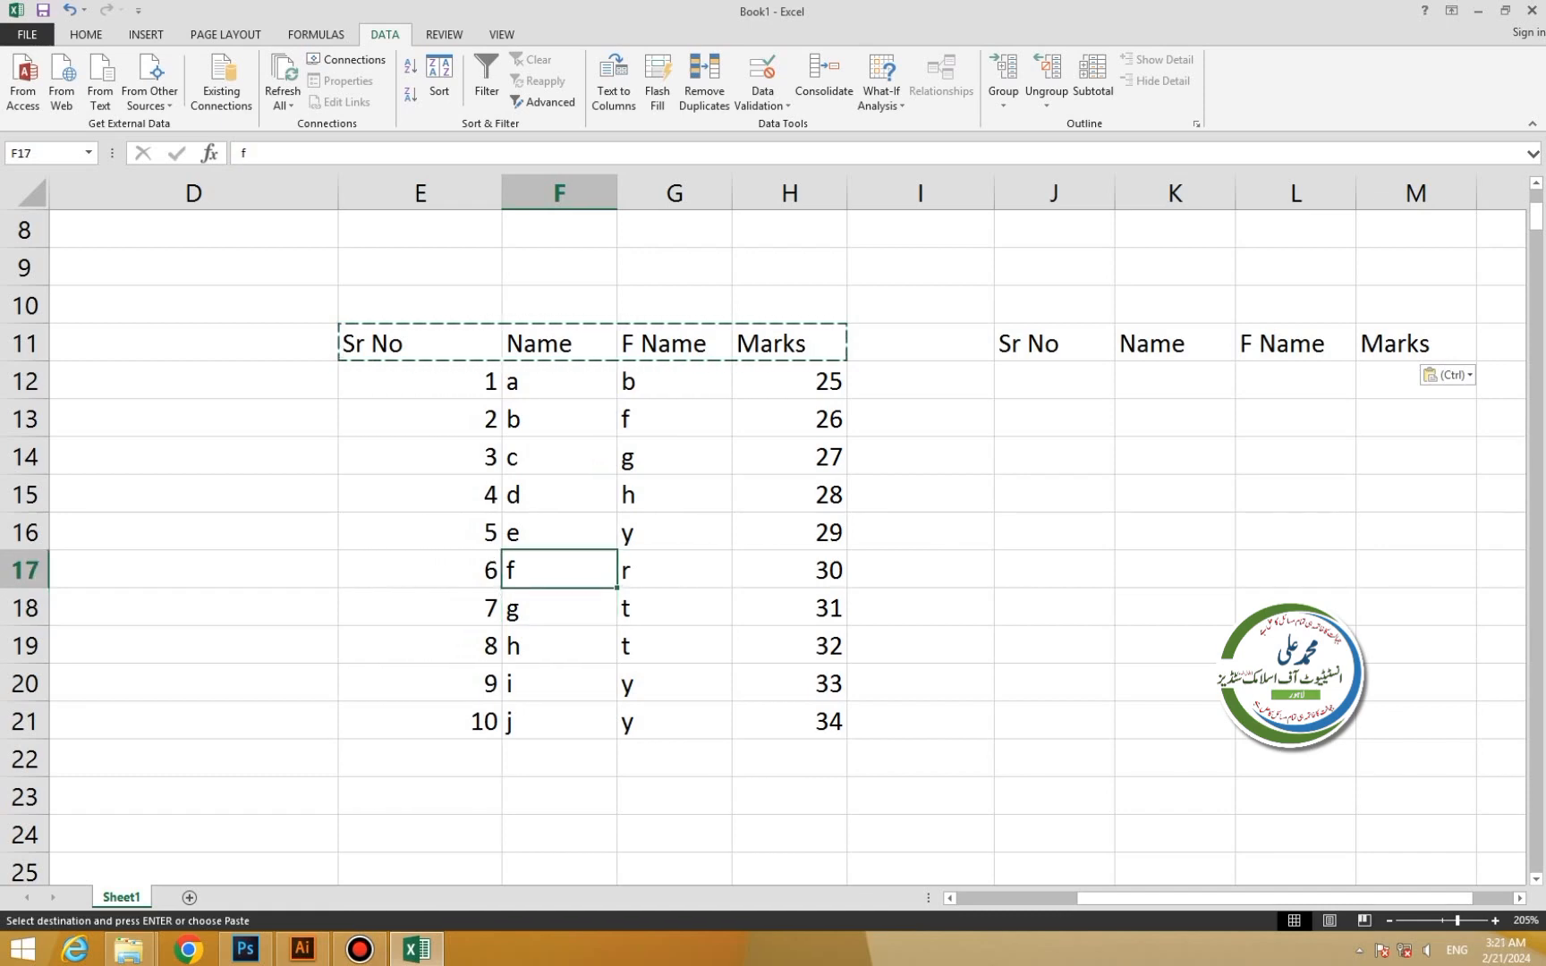
key("Up")
key("Up")
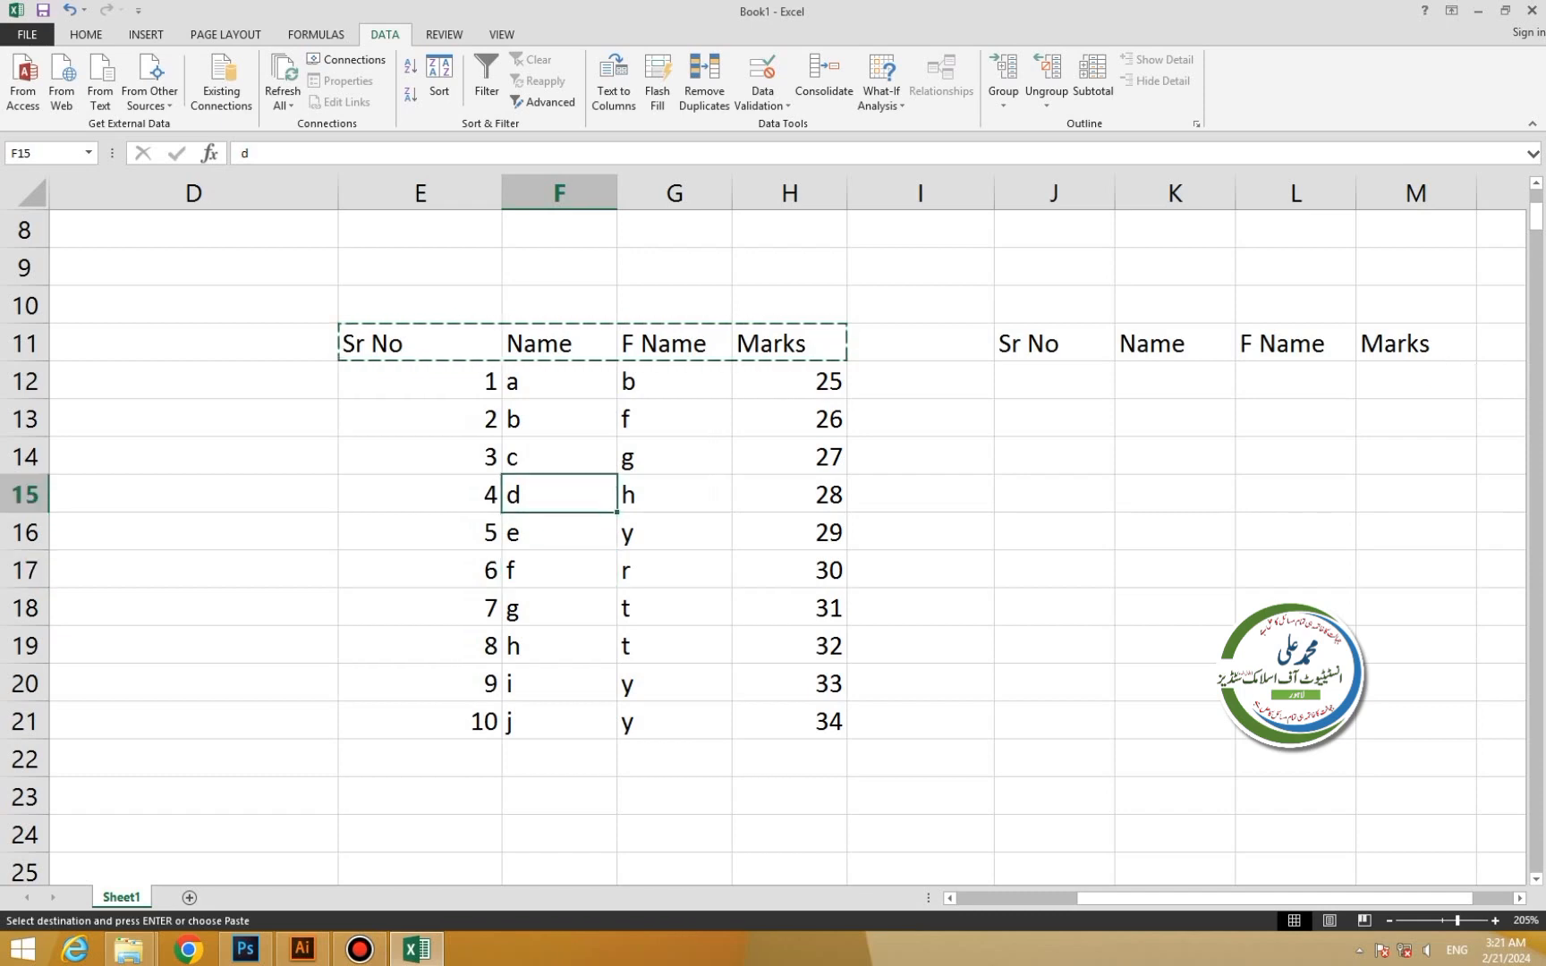
key("F2")
type("anisgh")
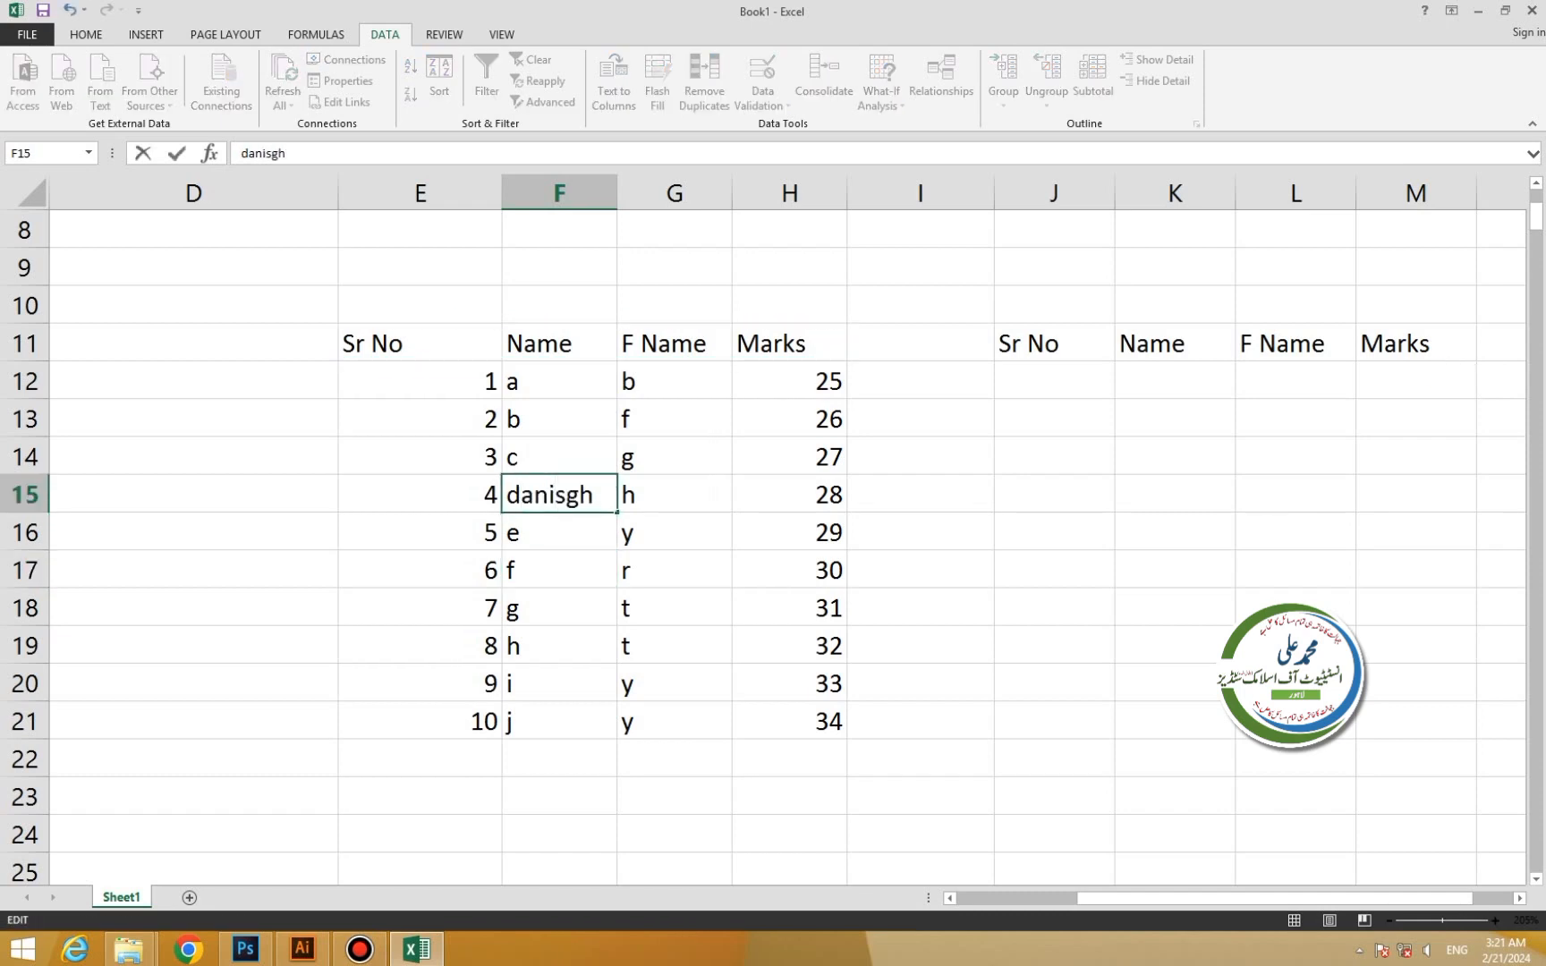
key("BackSpace")
key("BackSpace")
type("h")
left_click(675, 571)
Copy the new F15 name into K12 as the Name criterion.
left_click(560, 494)
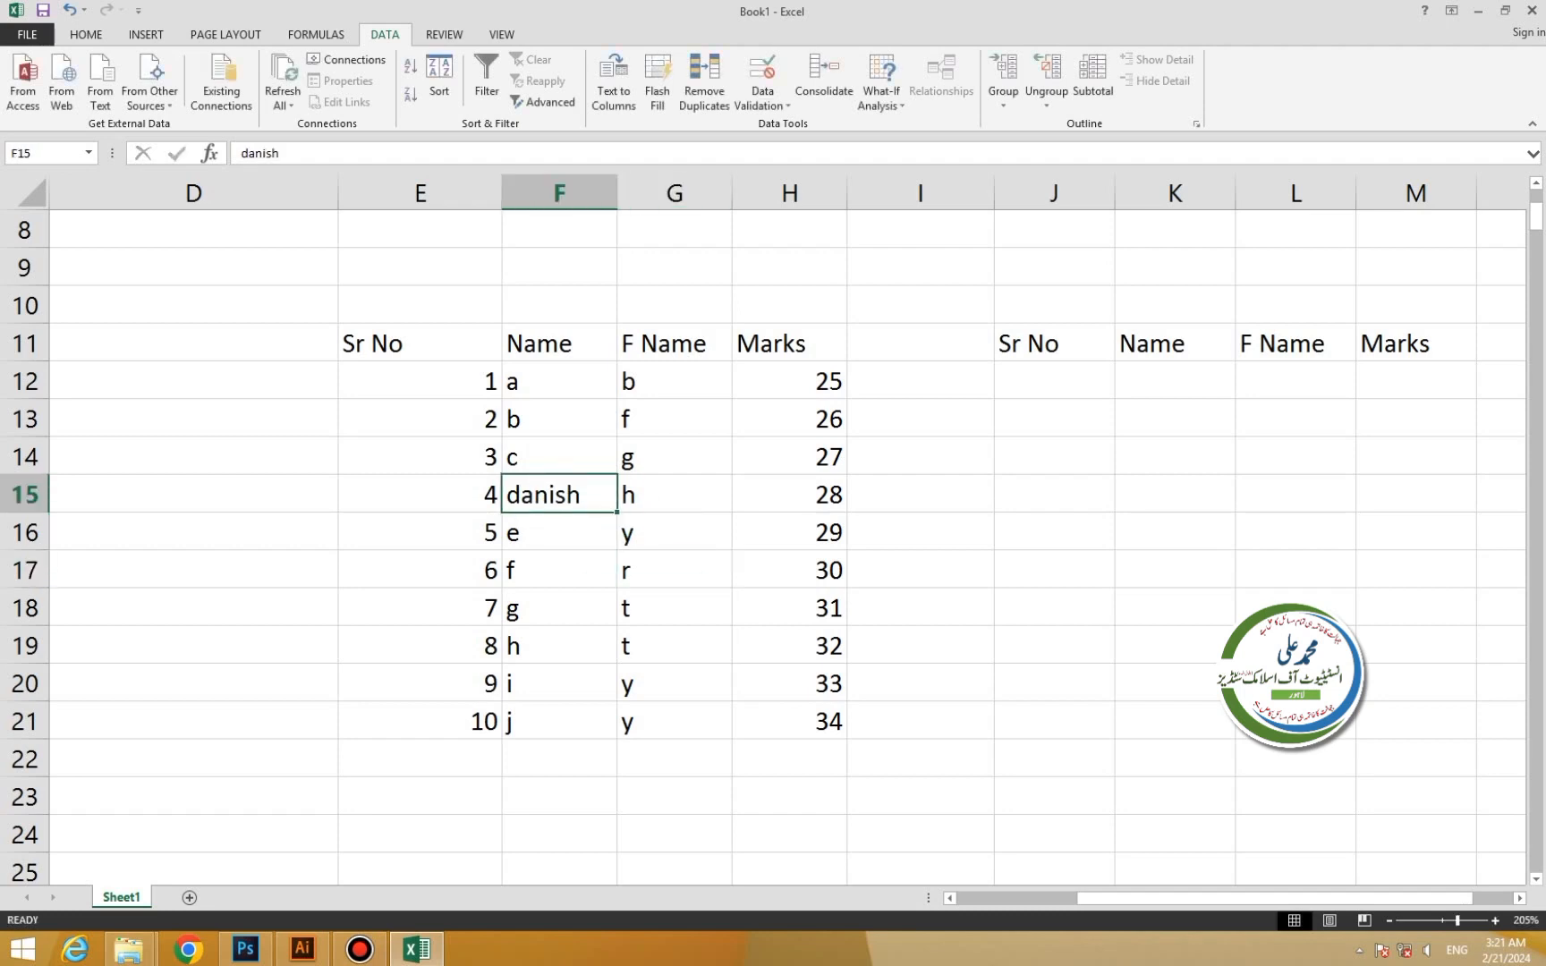
key("ctrl+c")
left_click(1174, 380)
key("ctrl+v")
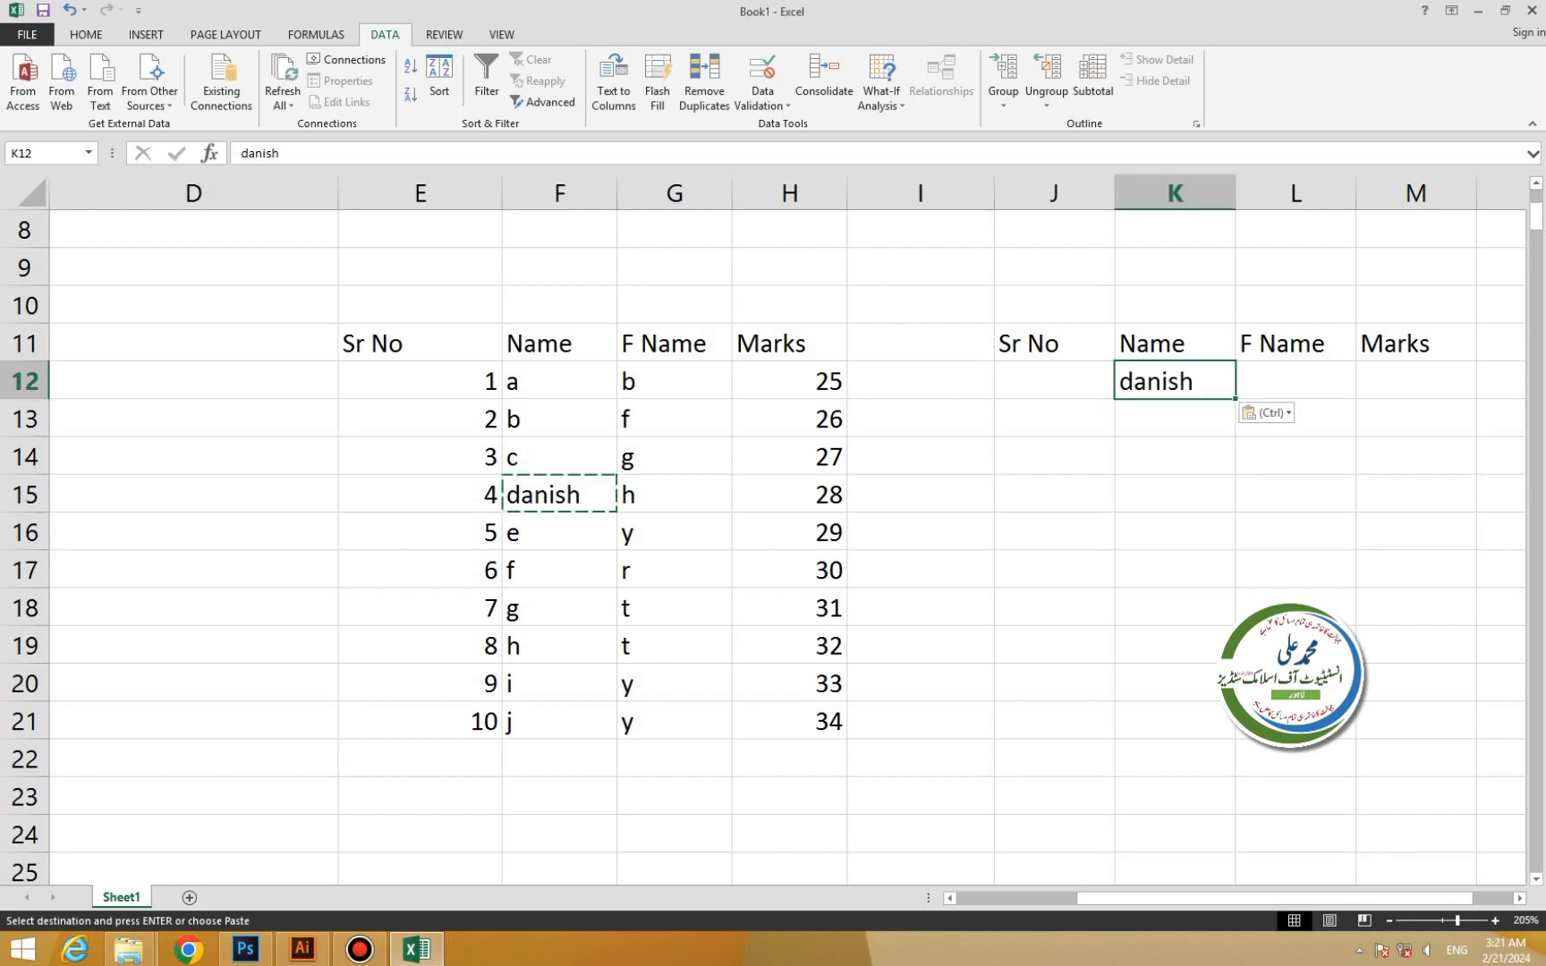
left_click(420, 342)
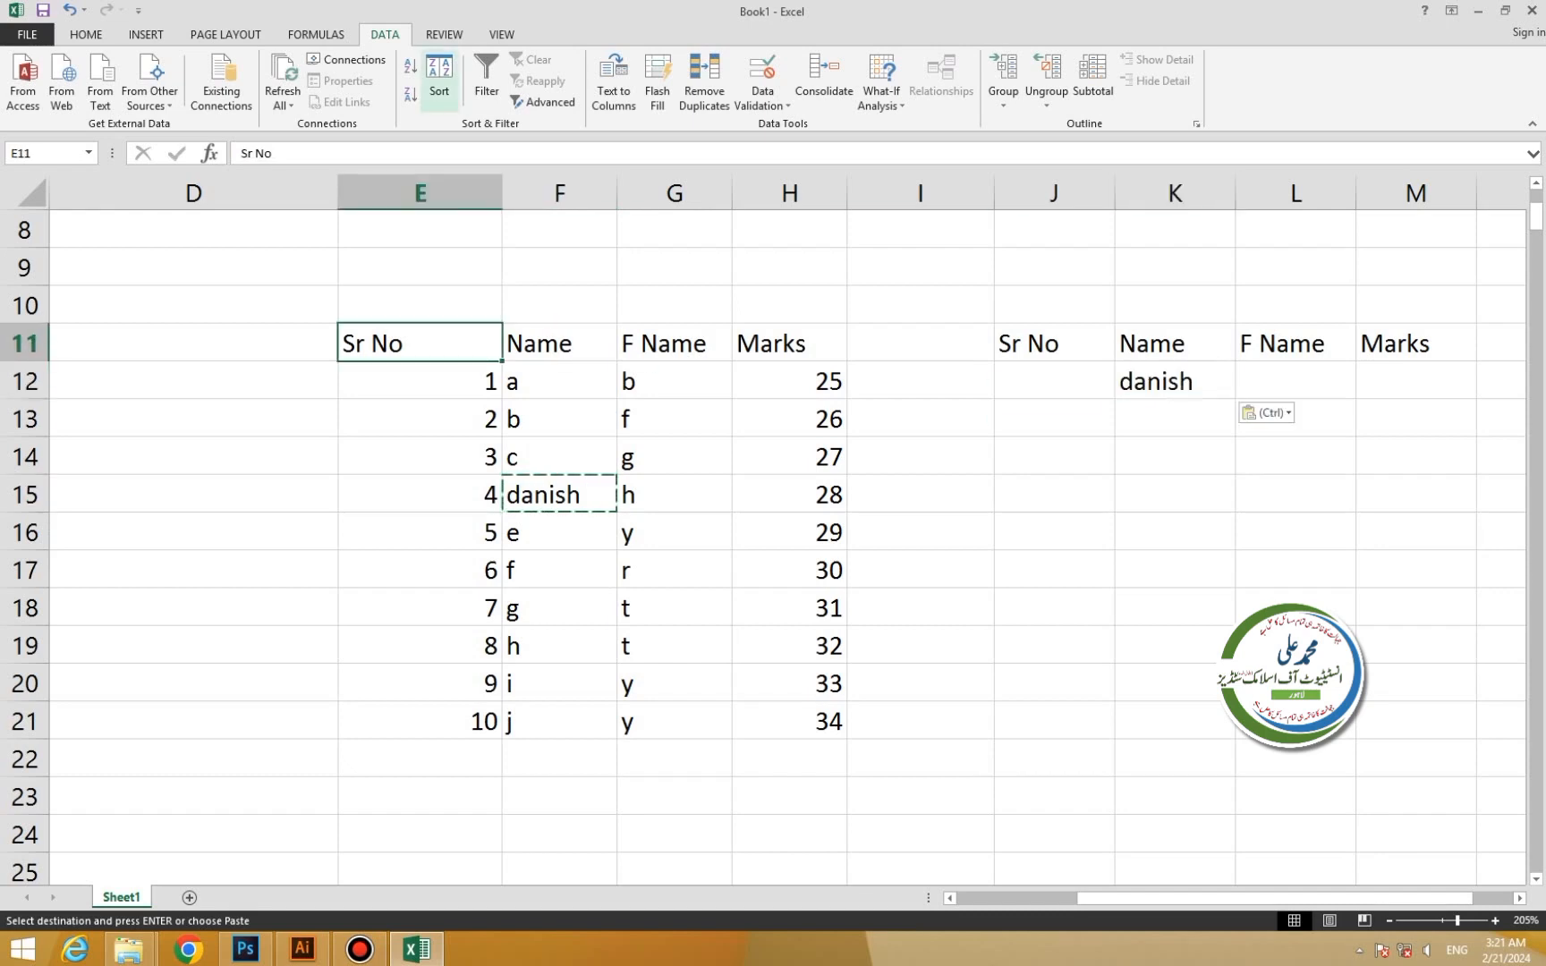
left_click(543, 101)
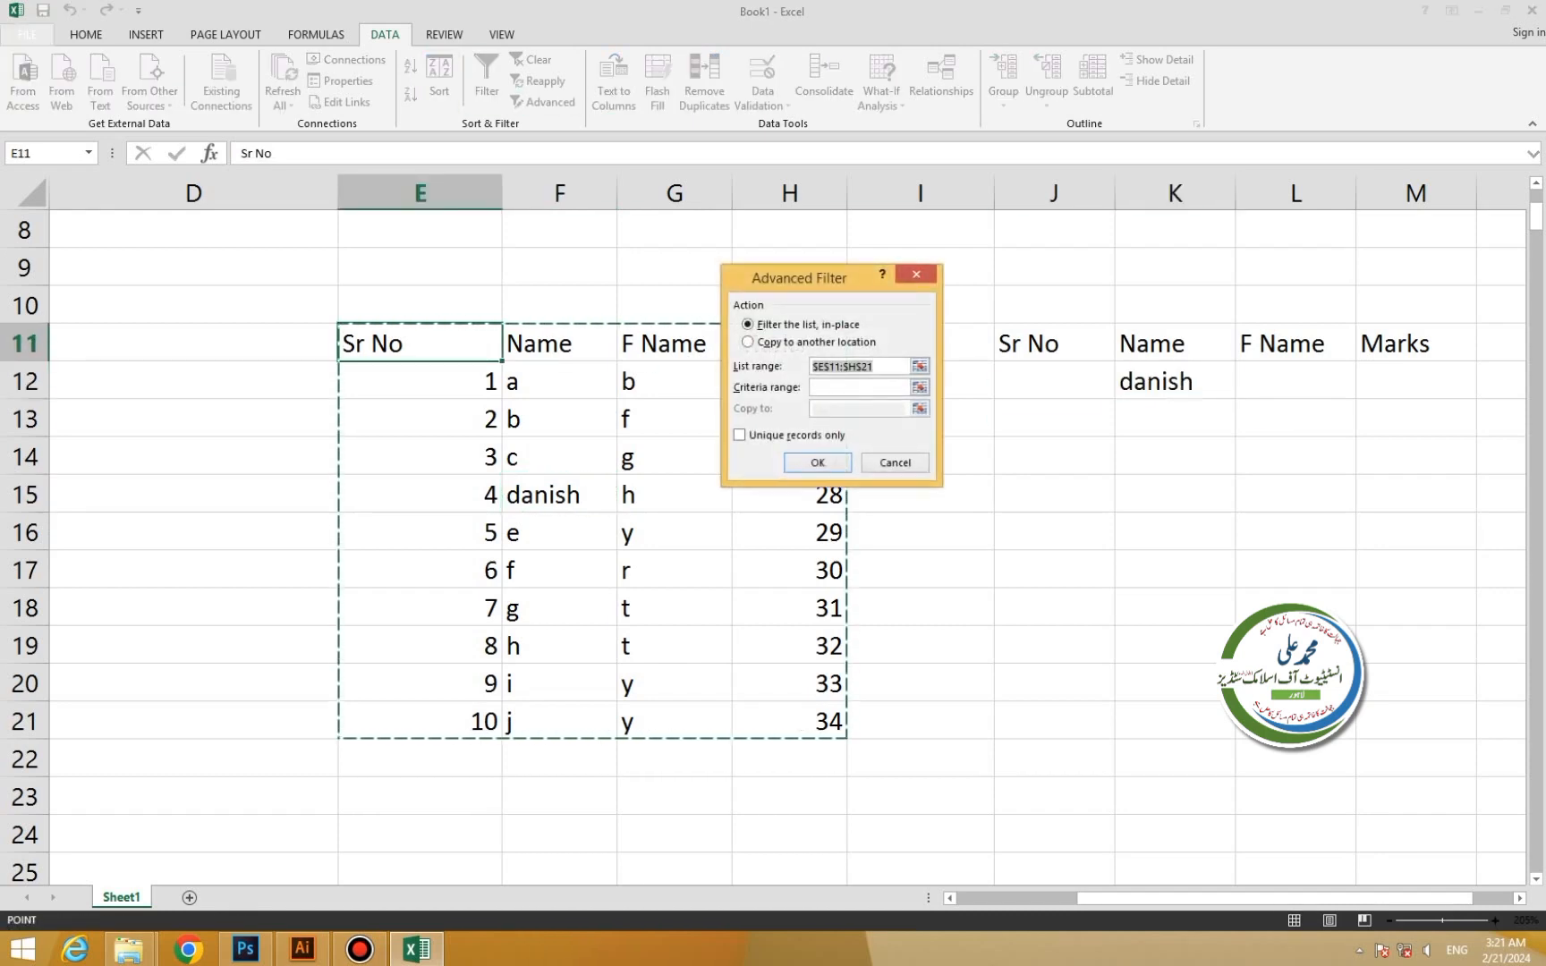
Run Advanced Filter in place with list $E$11:$H$21 and criteria $J$11:$M$12.
left_click(420, 342)
left_click_drag(420, 343, 836, 721)
left_click(859, 387)
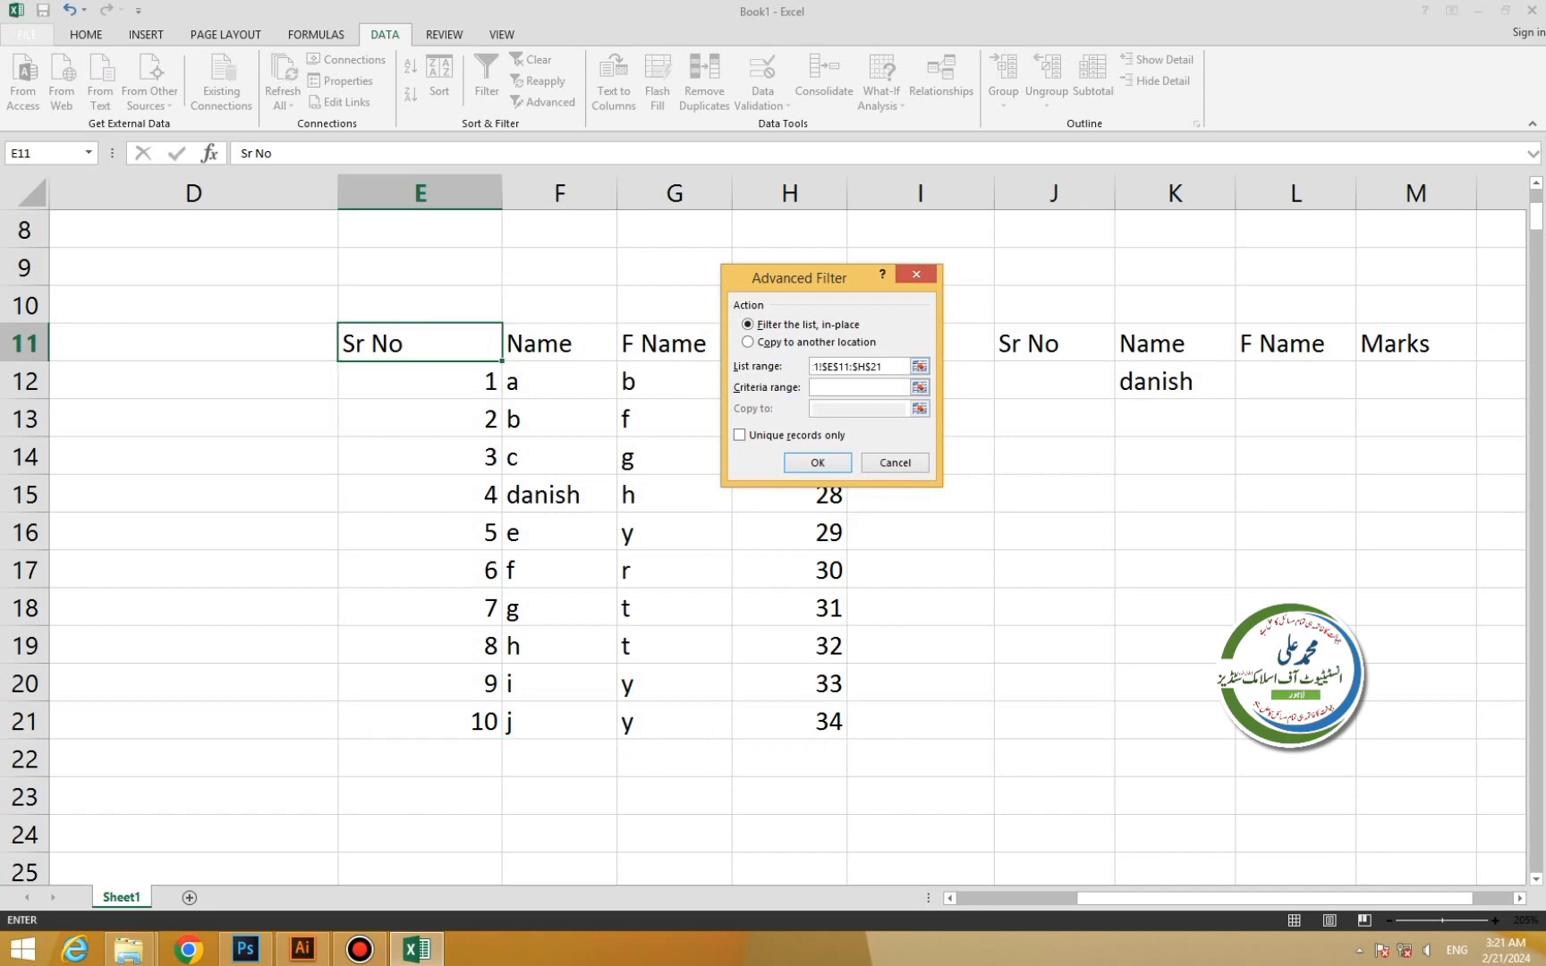
left_click_drag(1028, 342, 1431, 384)
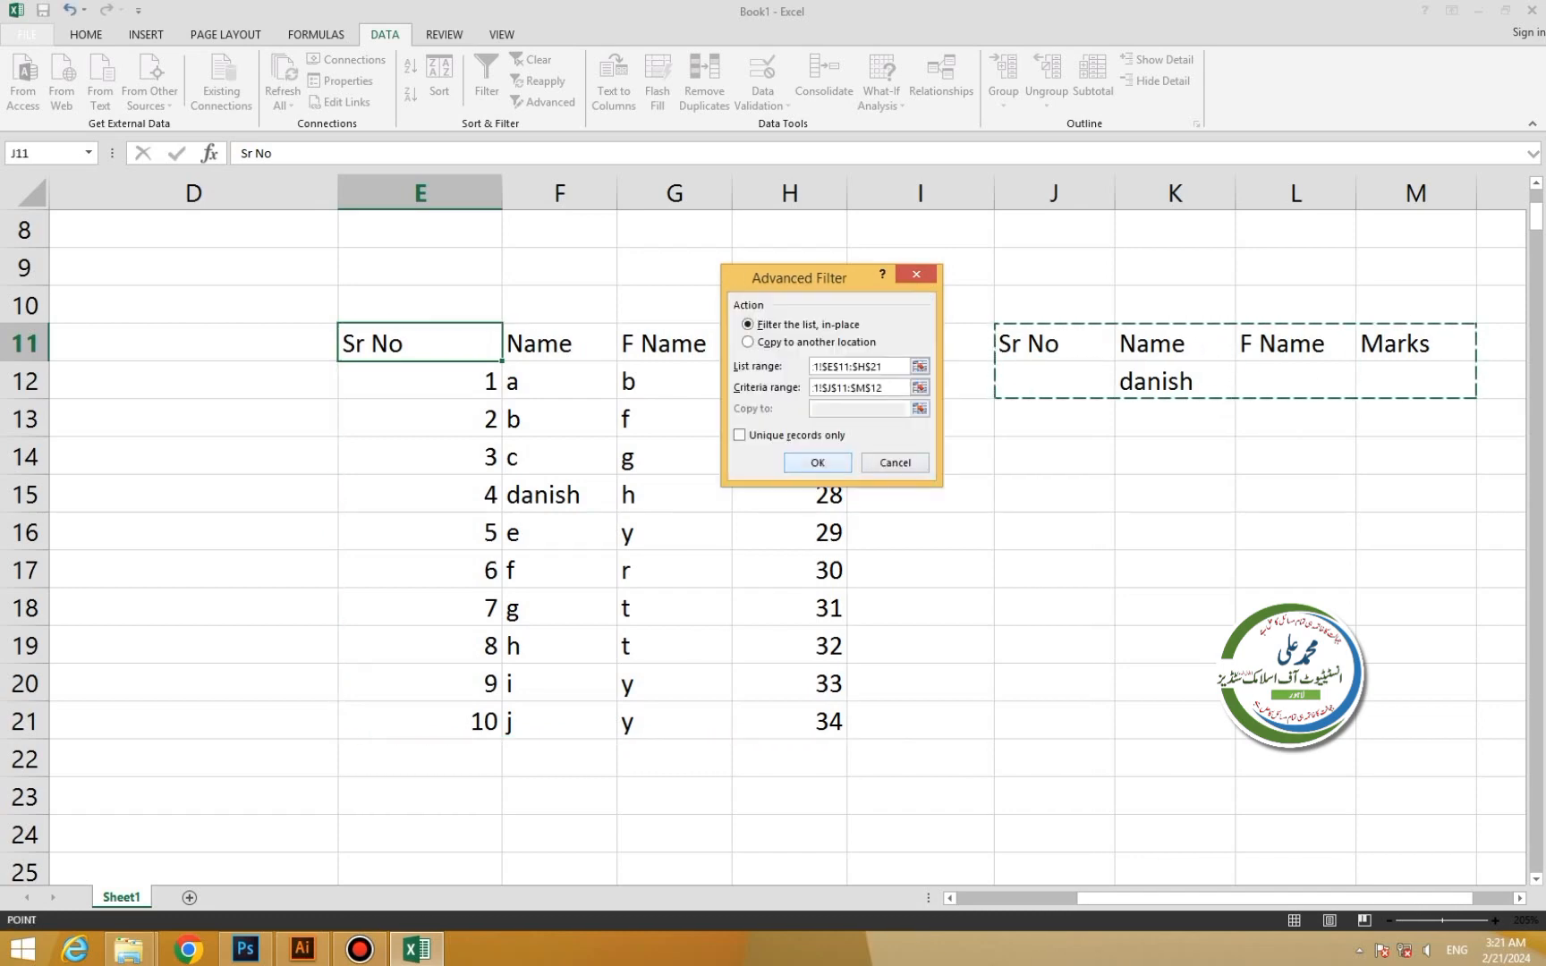
left_click(818, 463)
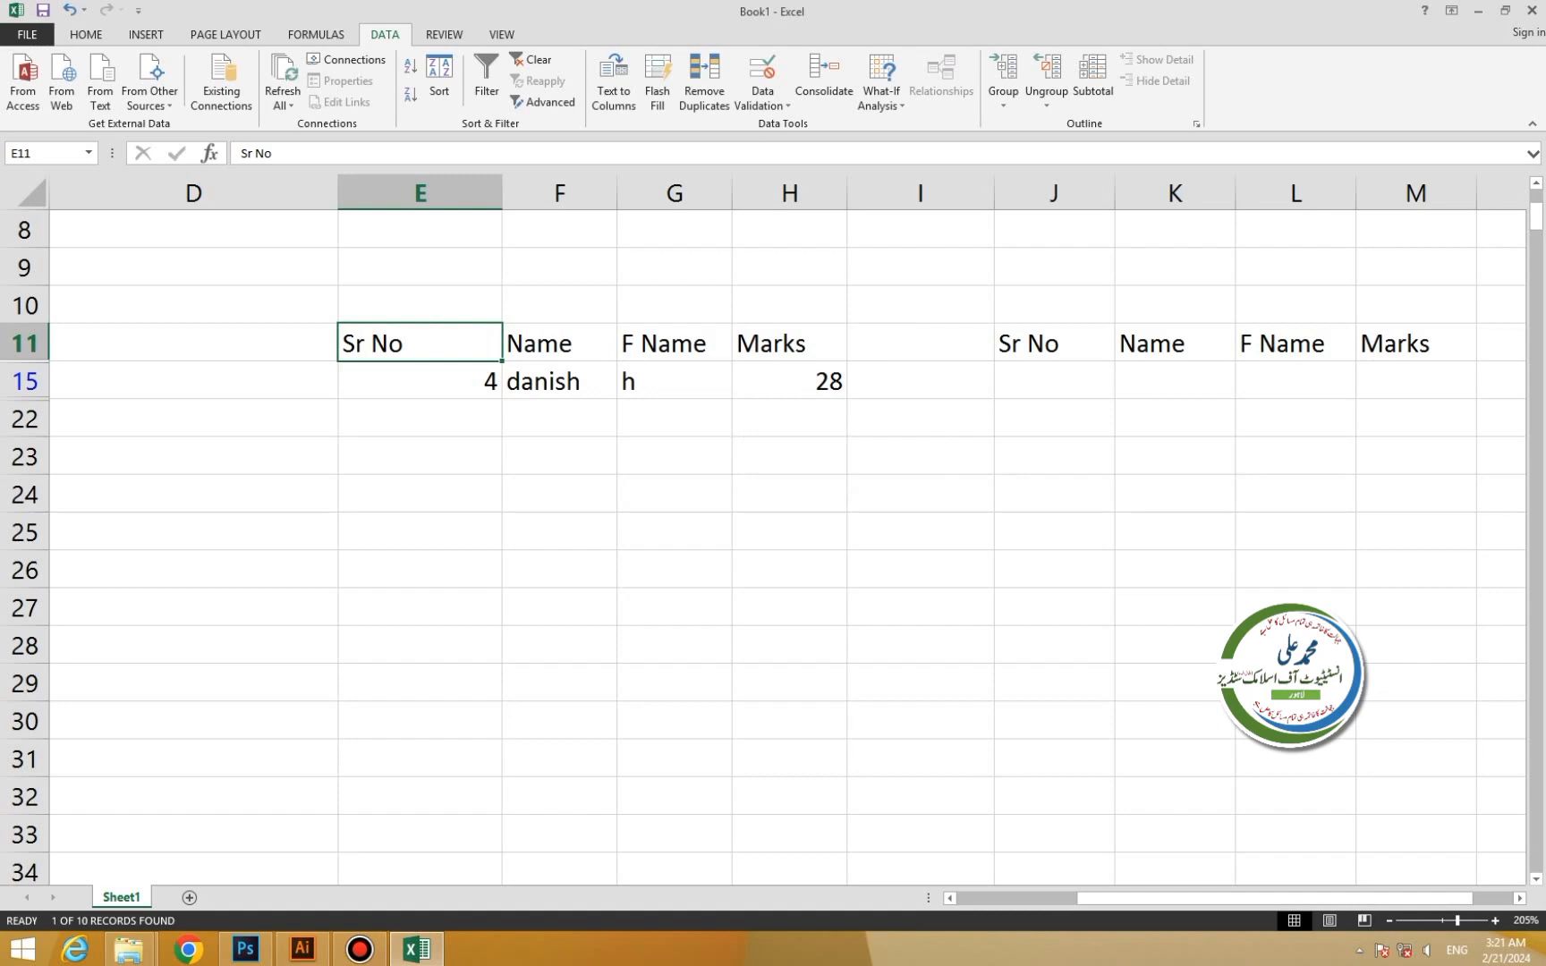
Cancel Text to Columns after picking Fixed width, then clear cells D10:M23.
left_click(613, 82)
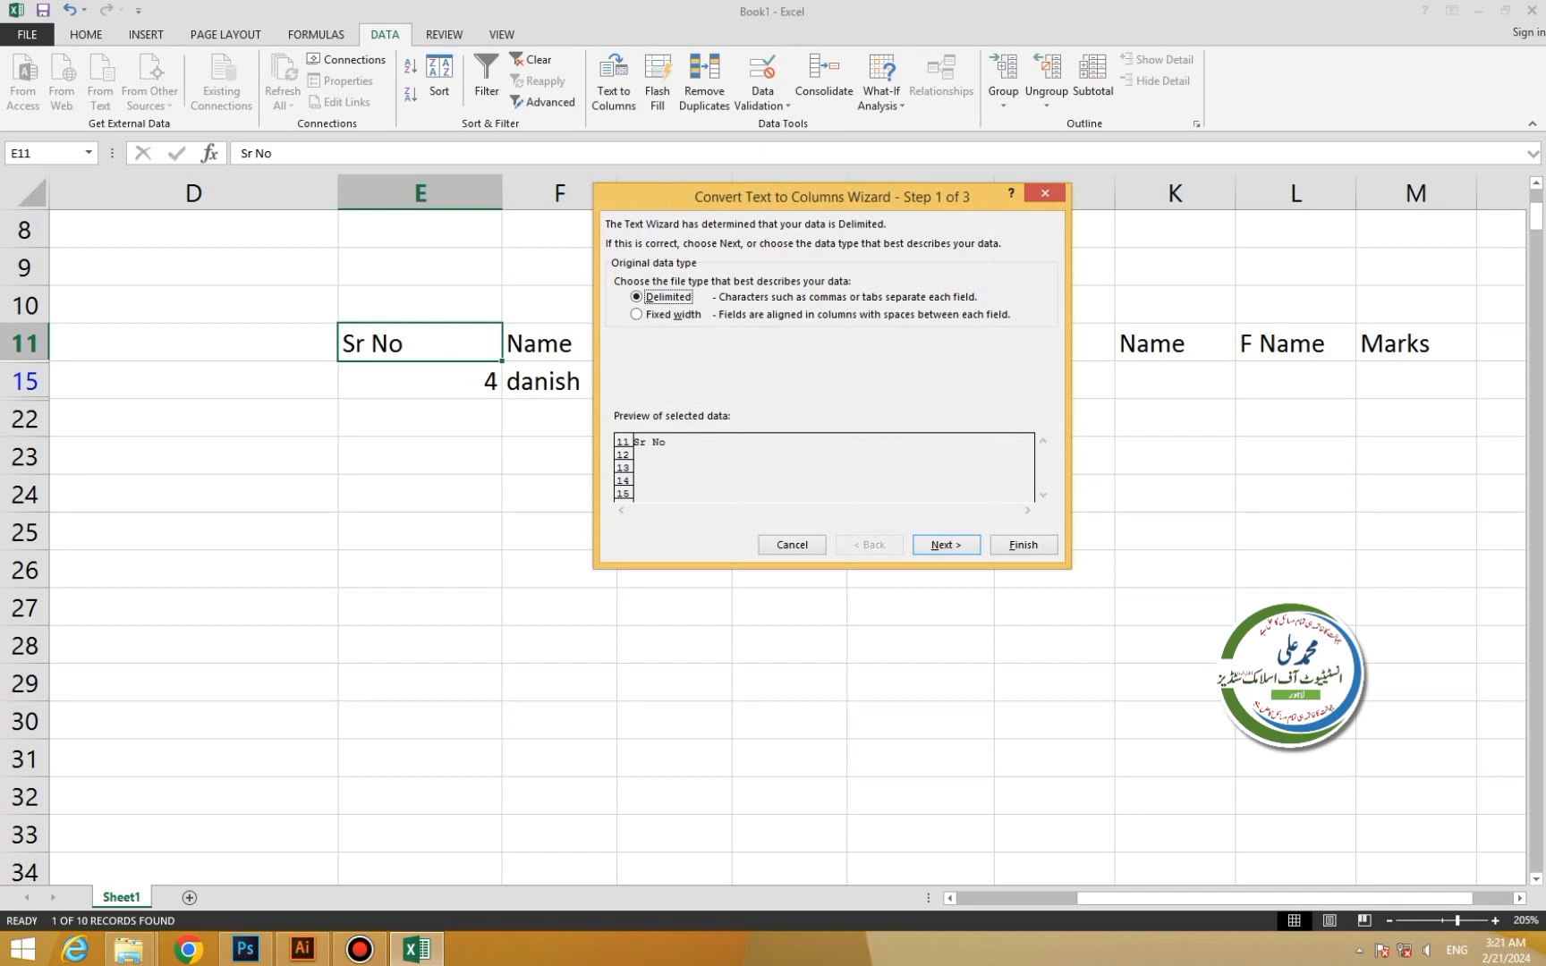
left_click(644, 314)
left_click(1045, 193)
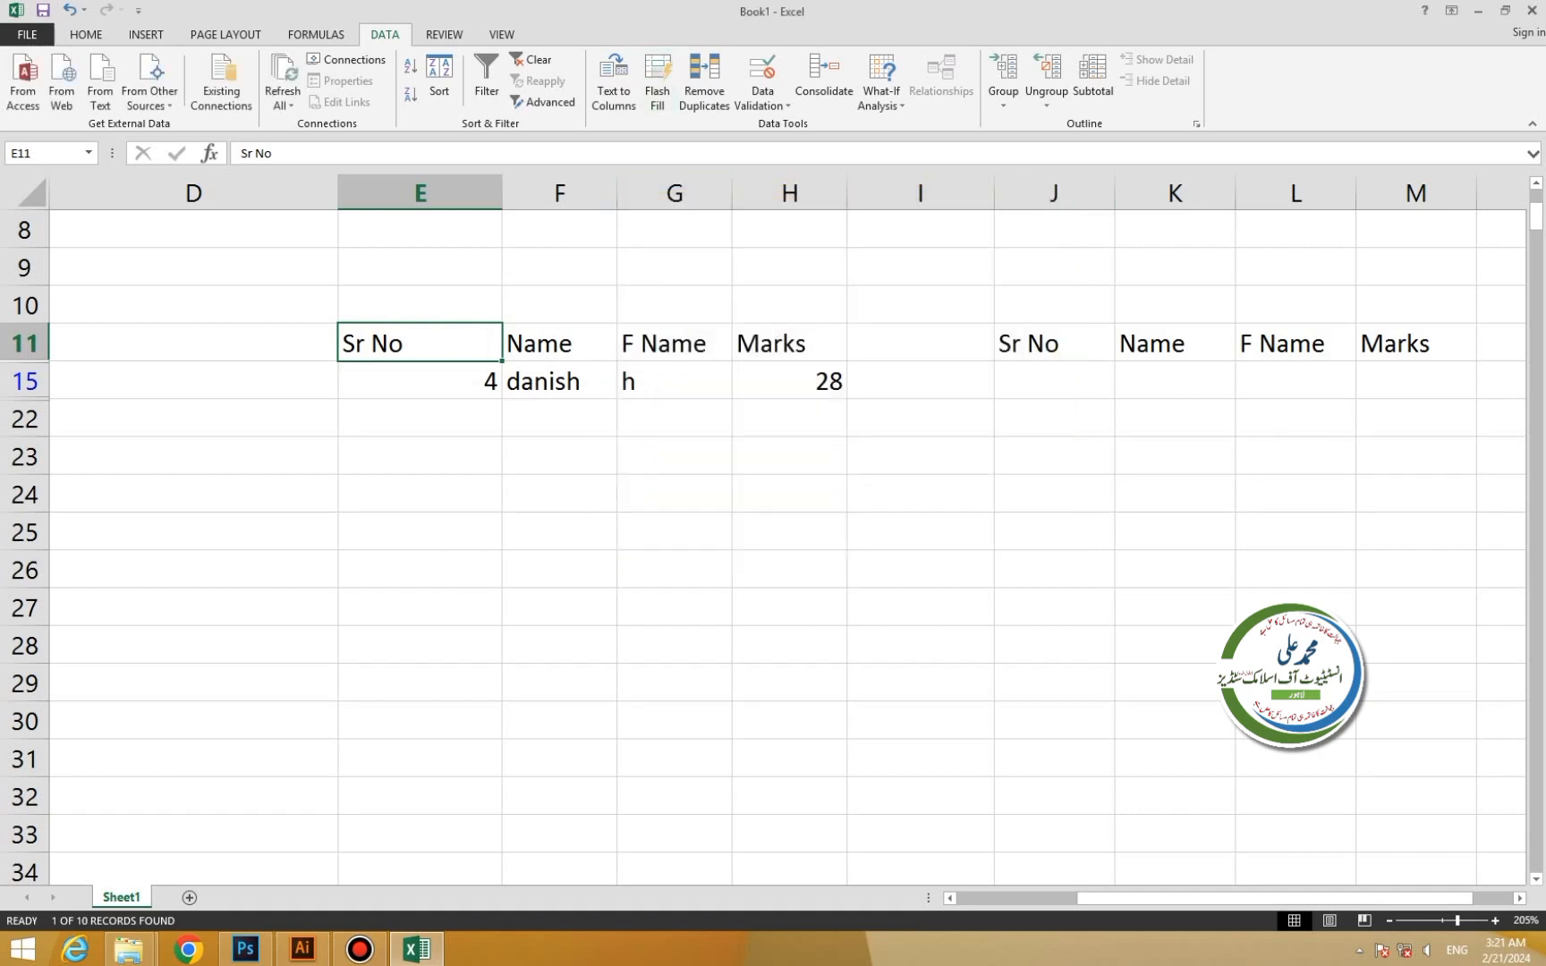
left_click_drag(193, 304, 1422, 456)
key("Delete")
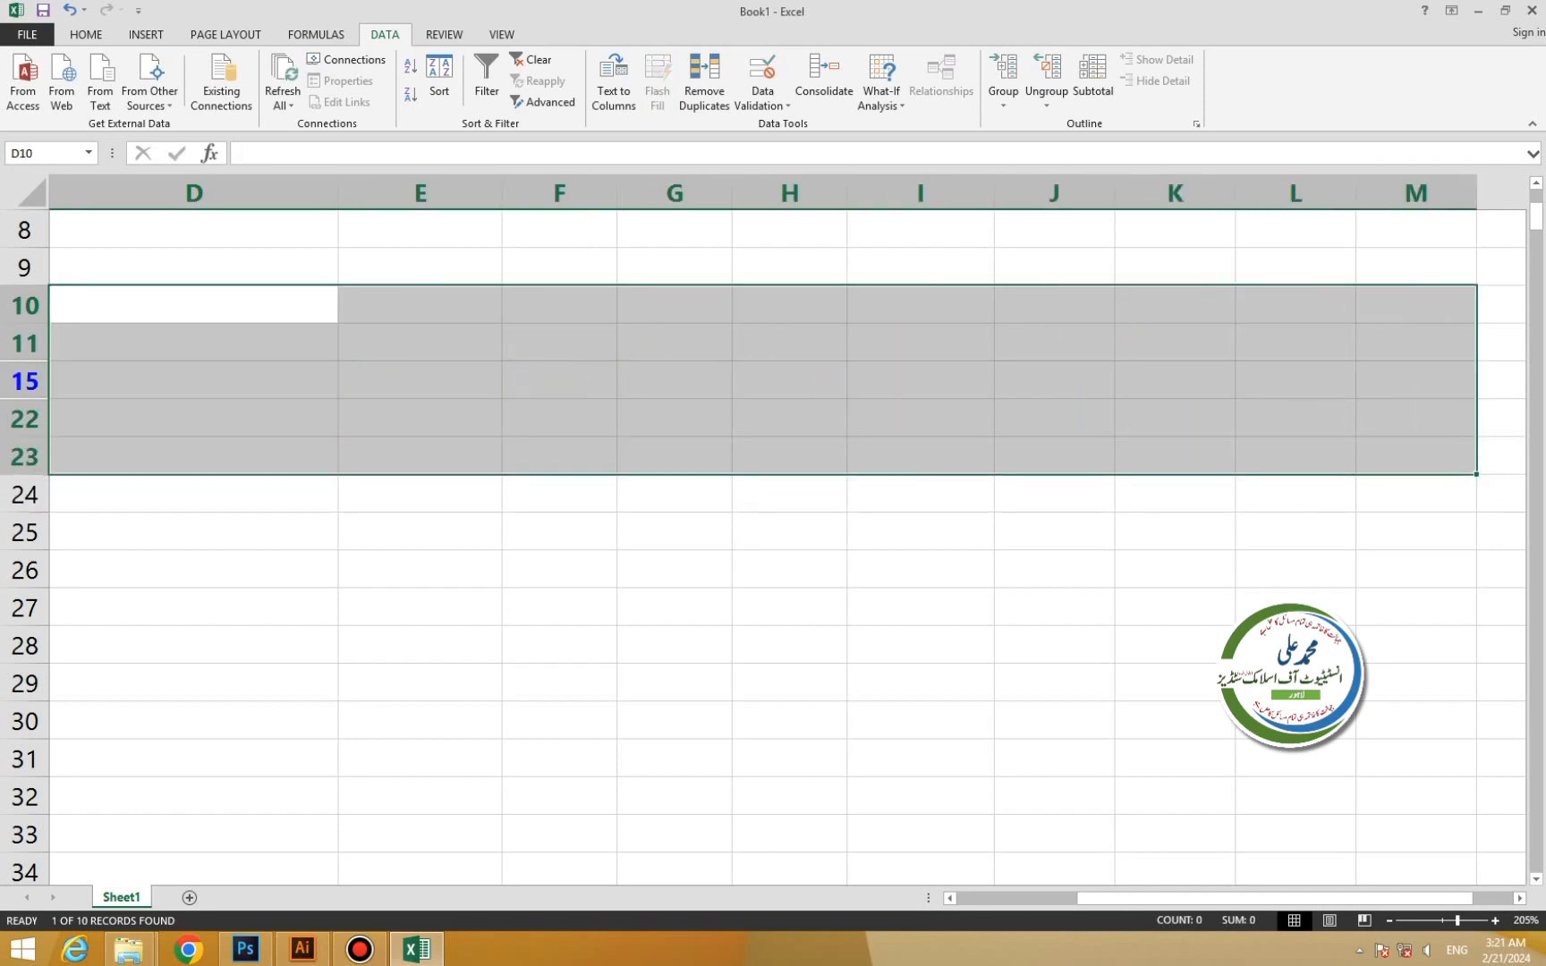
Enter Monday, Tuesday and Wednesday at the top of the column H list starting in H11.
left_click(789, 343)
key("BackSpace")
type("M")
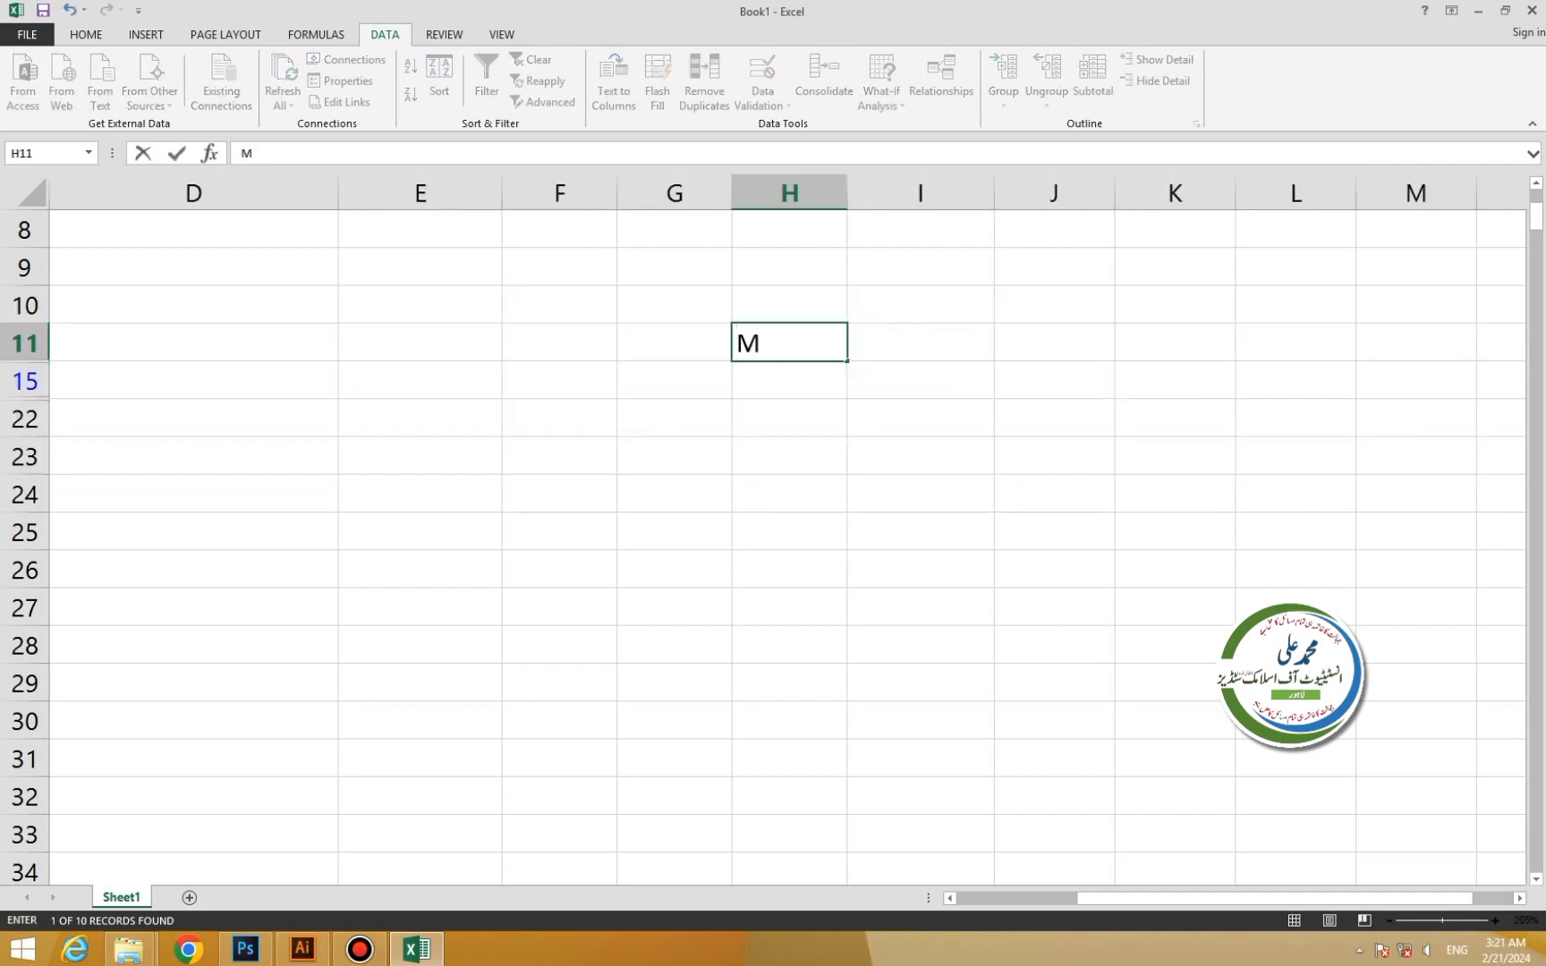
type("Onday")
type("Tuesd")
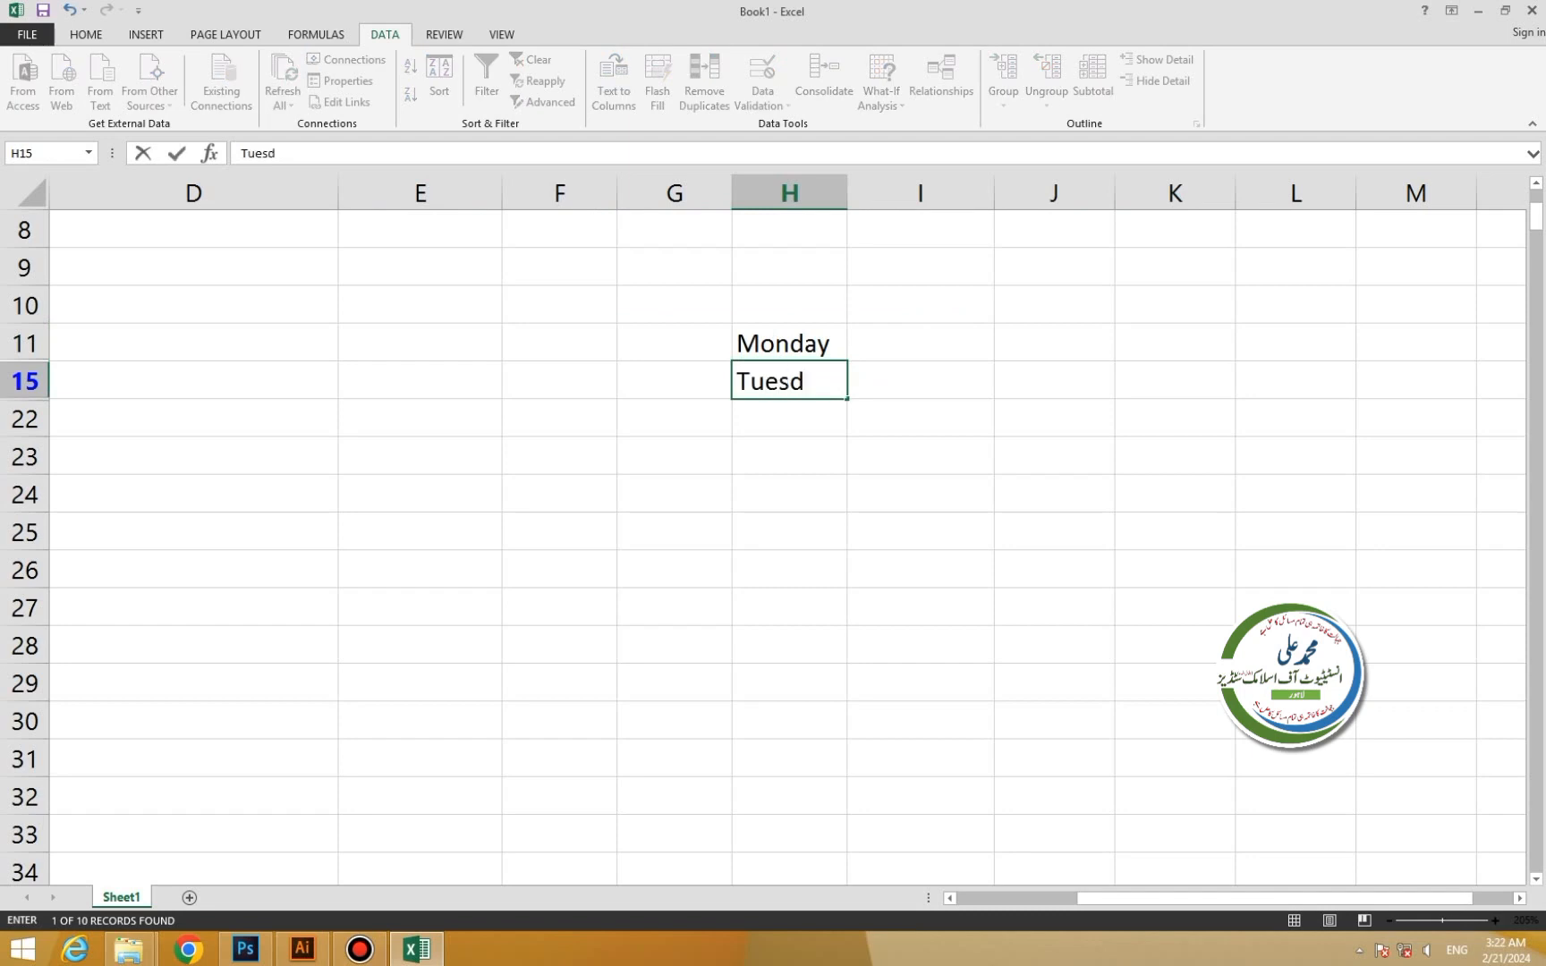
key("BackSpace")
type("s")
key("BackSpace")
type("day")
key("Return")
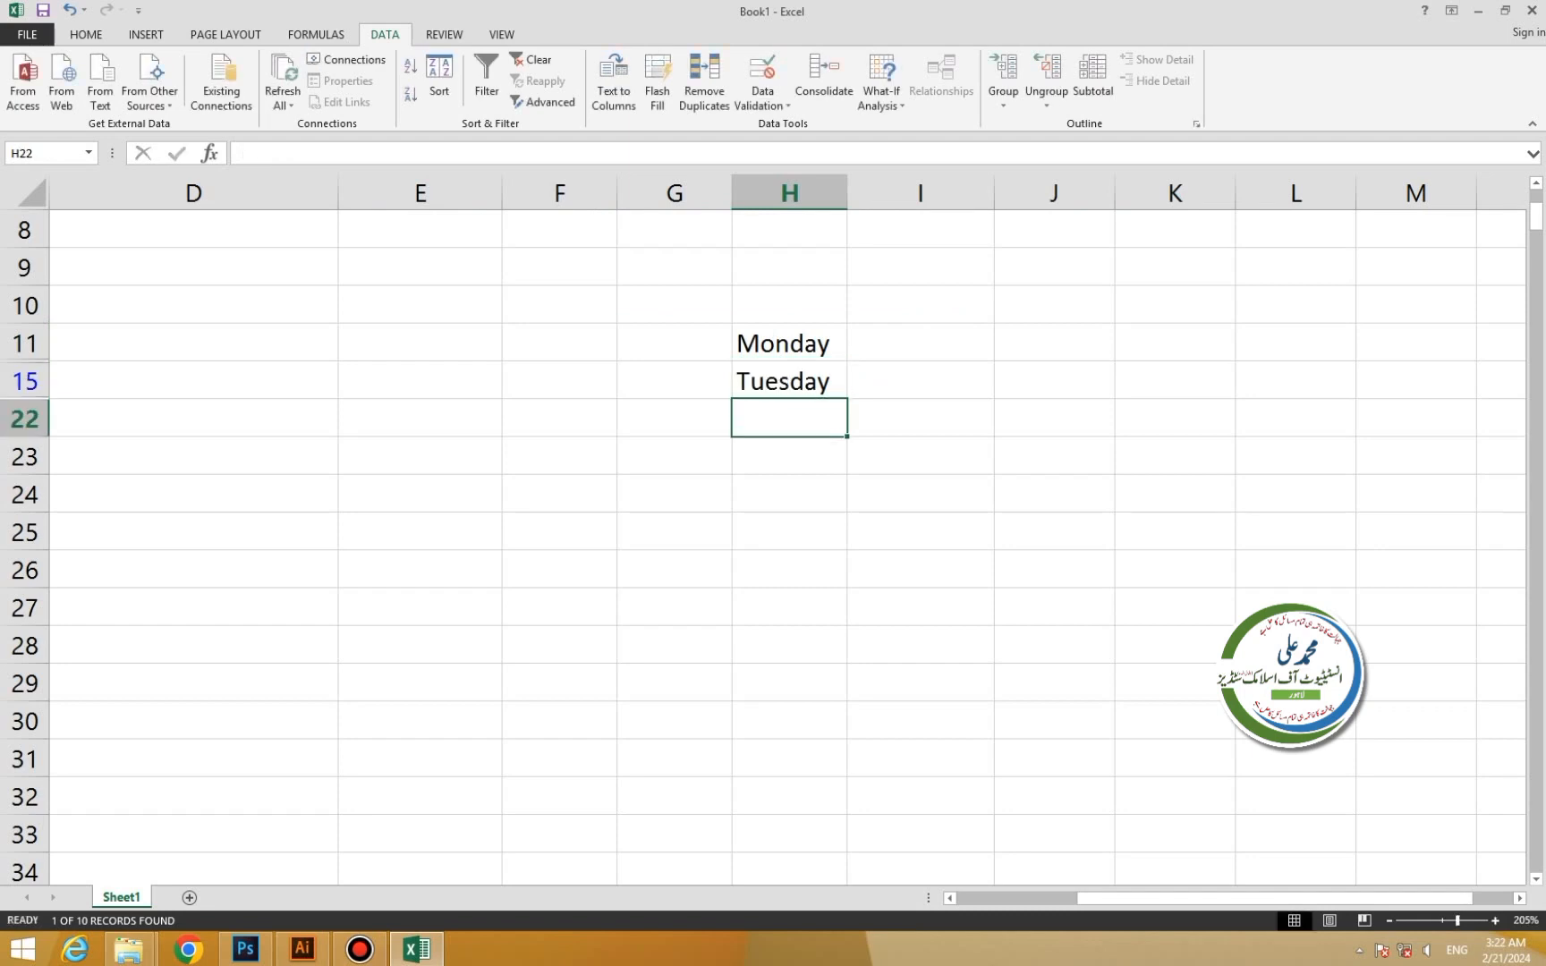
type("Wedmes")
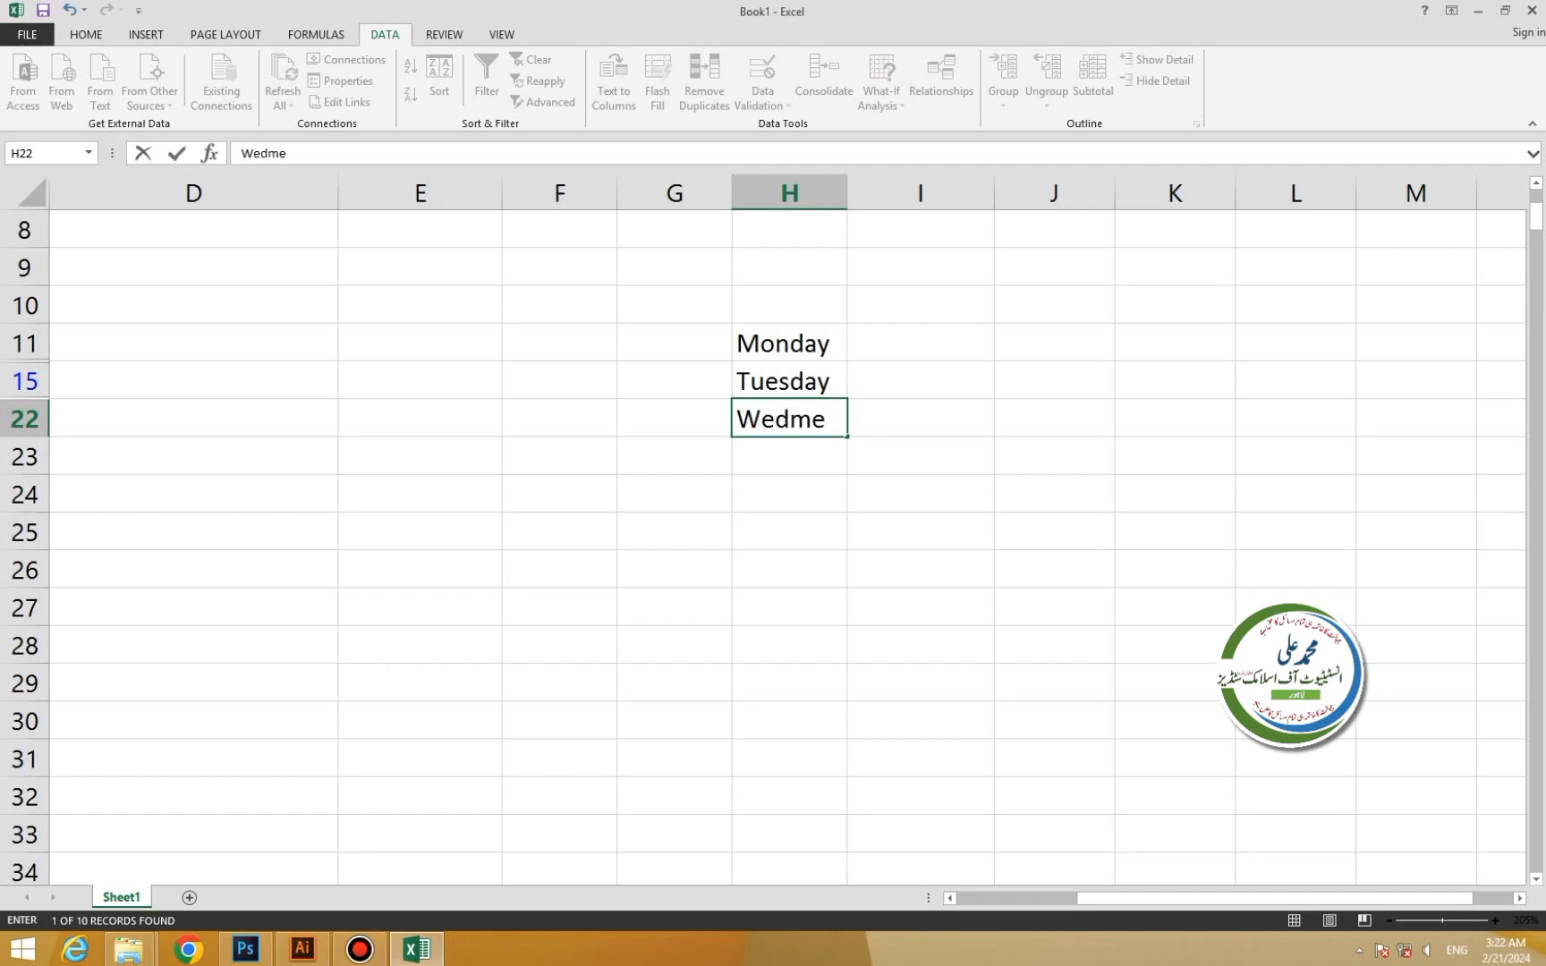
key("BackSpace")
key("BackSpace")
key("BackSpace")
type("nesday")
key("shift+Down")
key("shift+Down")
key("shift+Down")
key("shift+Down")
key("shift+Down")
key("shift+Down")
left_click(789, 419)
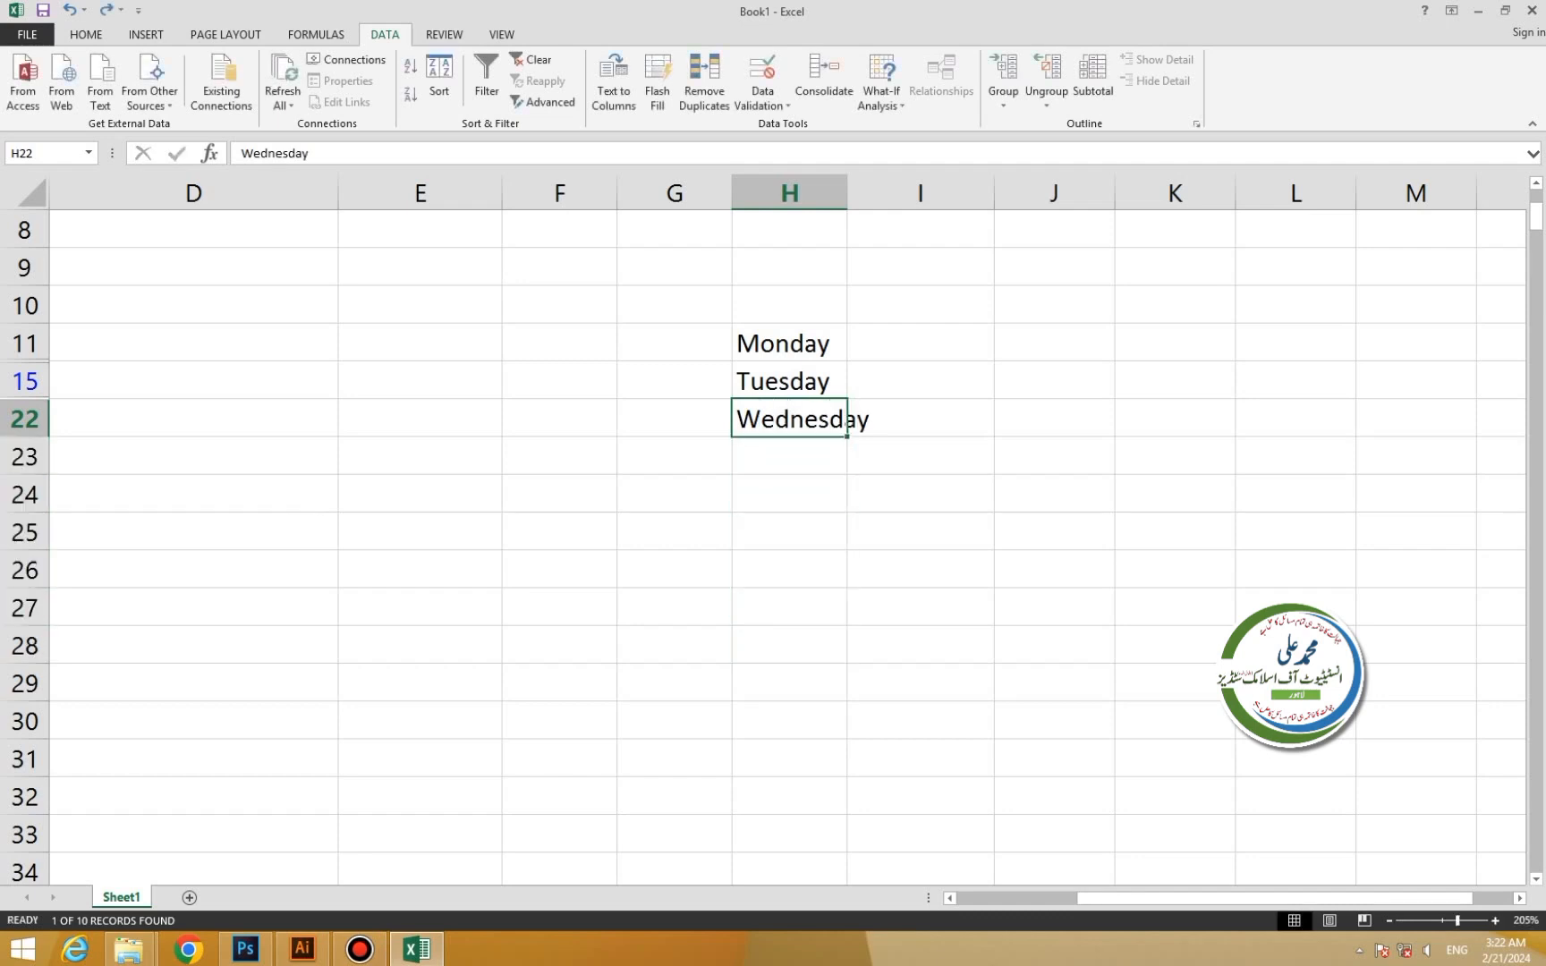
key("Down")
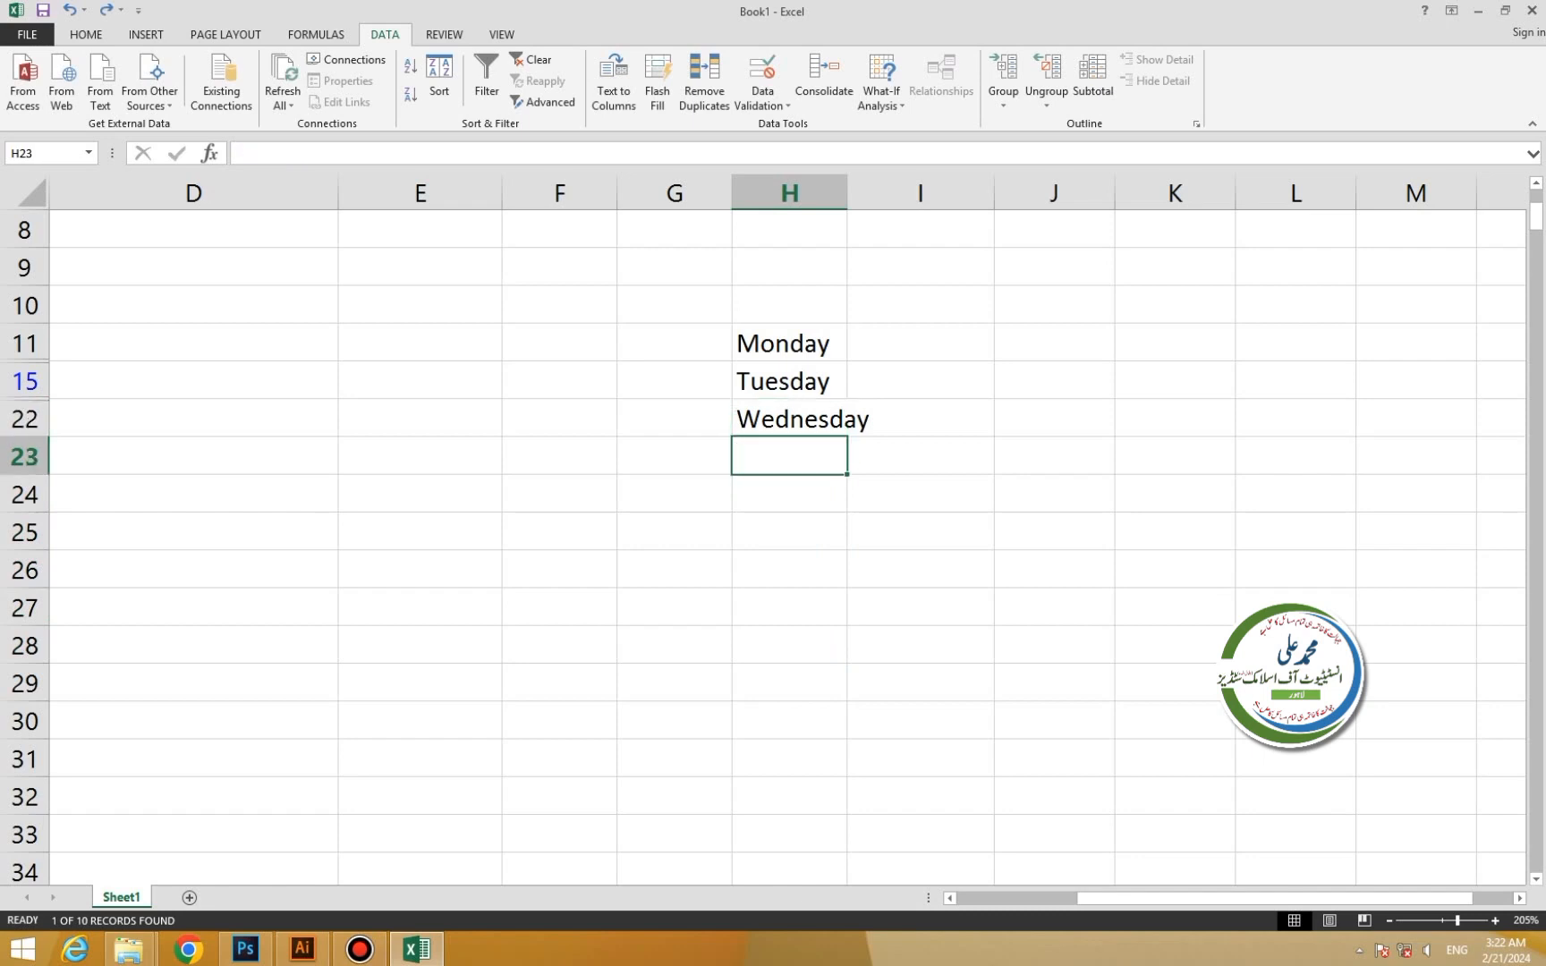
Continue the list with Thursday, Friday, Saturday and Sunday.
type("Thursda")
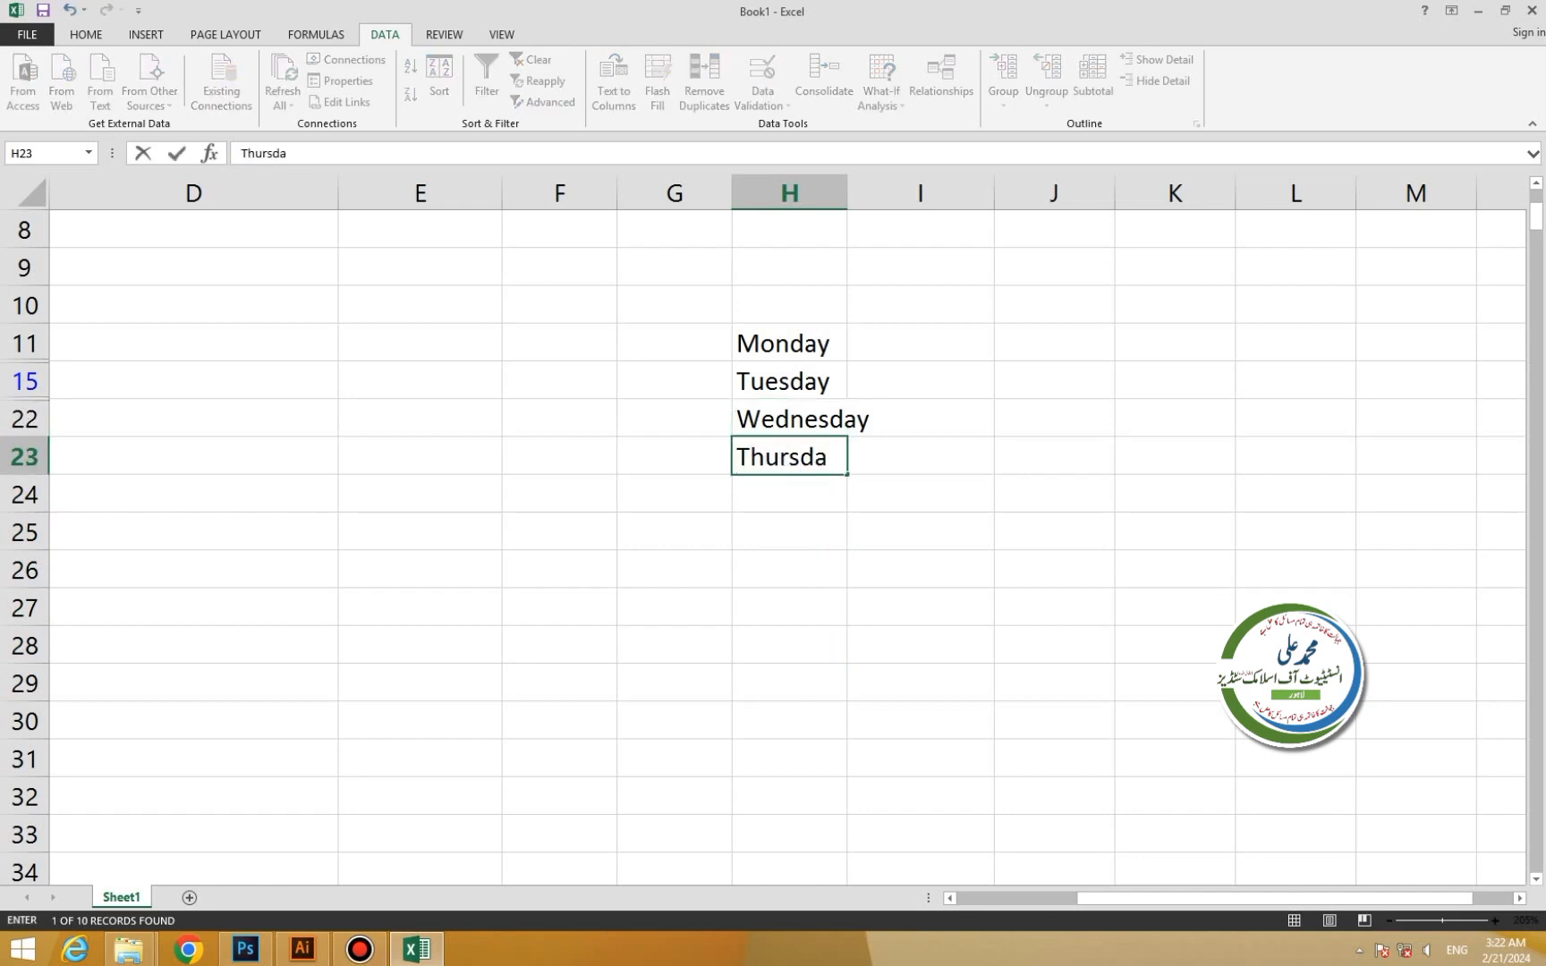
type("yu")
key("BackSpace")
key("Return")
type("\\")
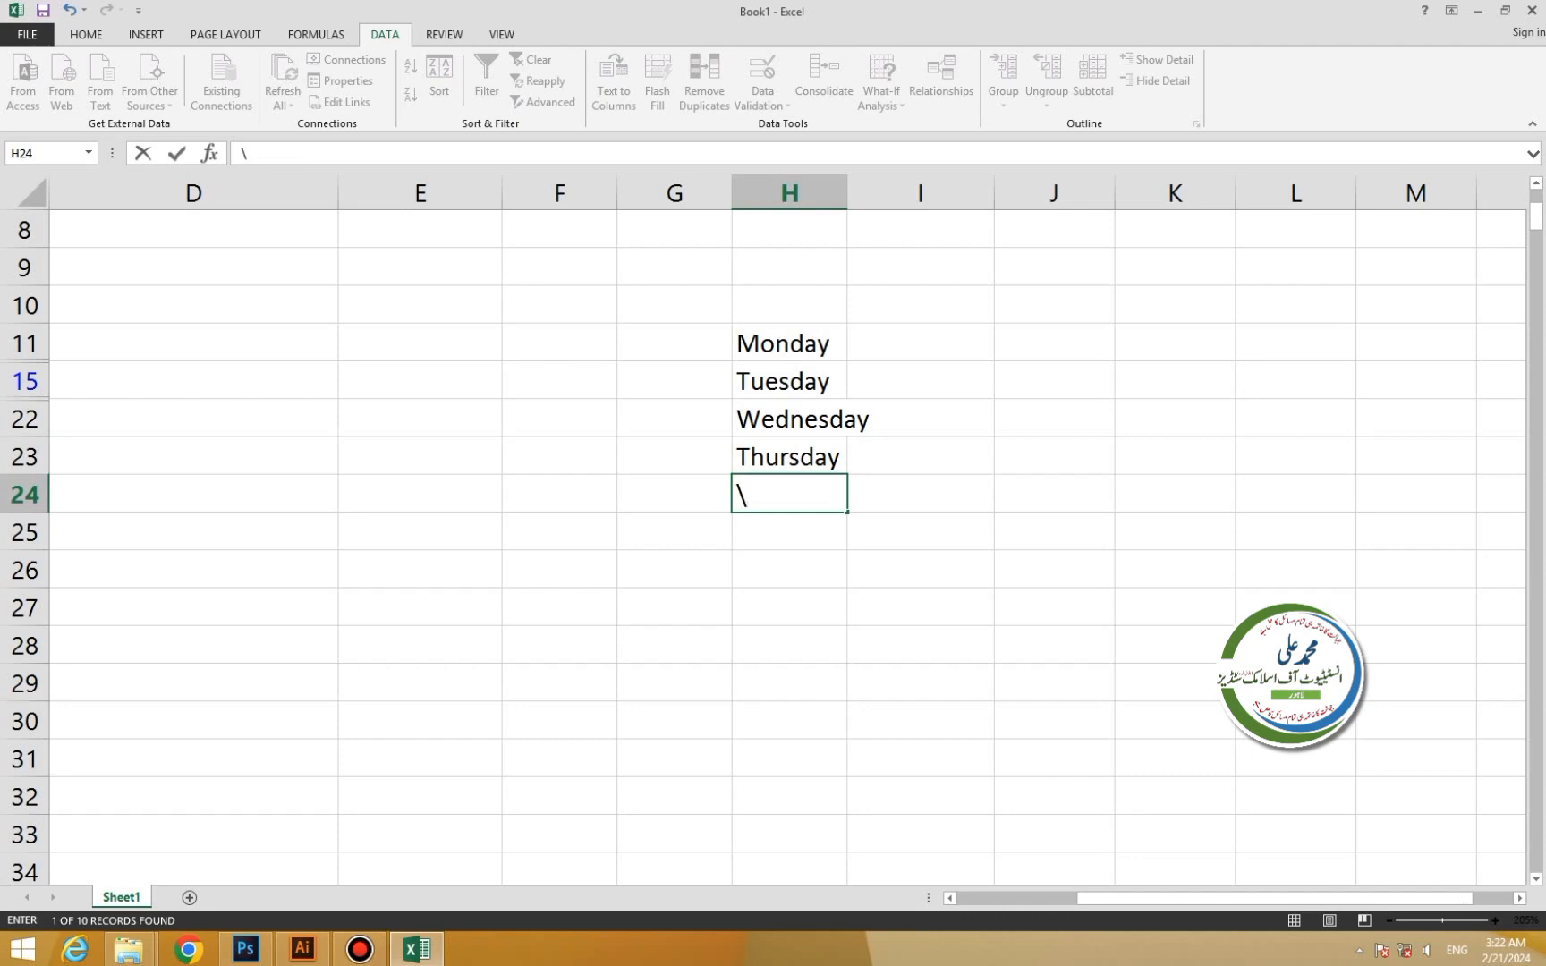
key("BackSpace")
type("Friday")
key("Return")
type("Satur")
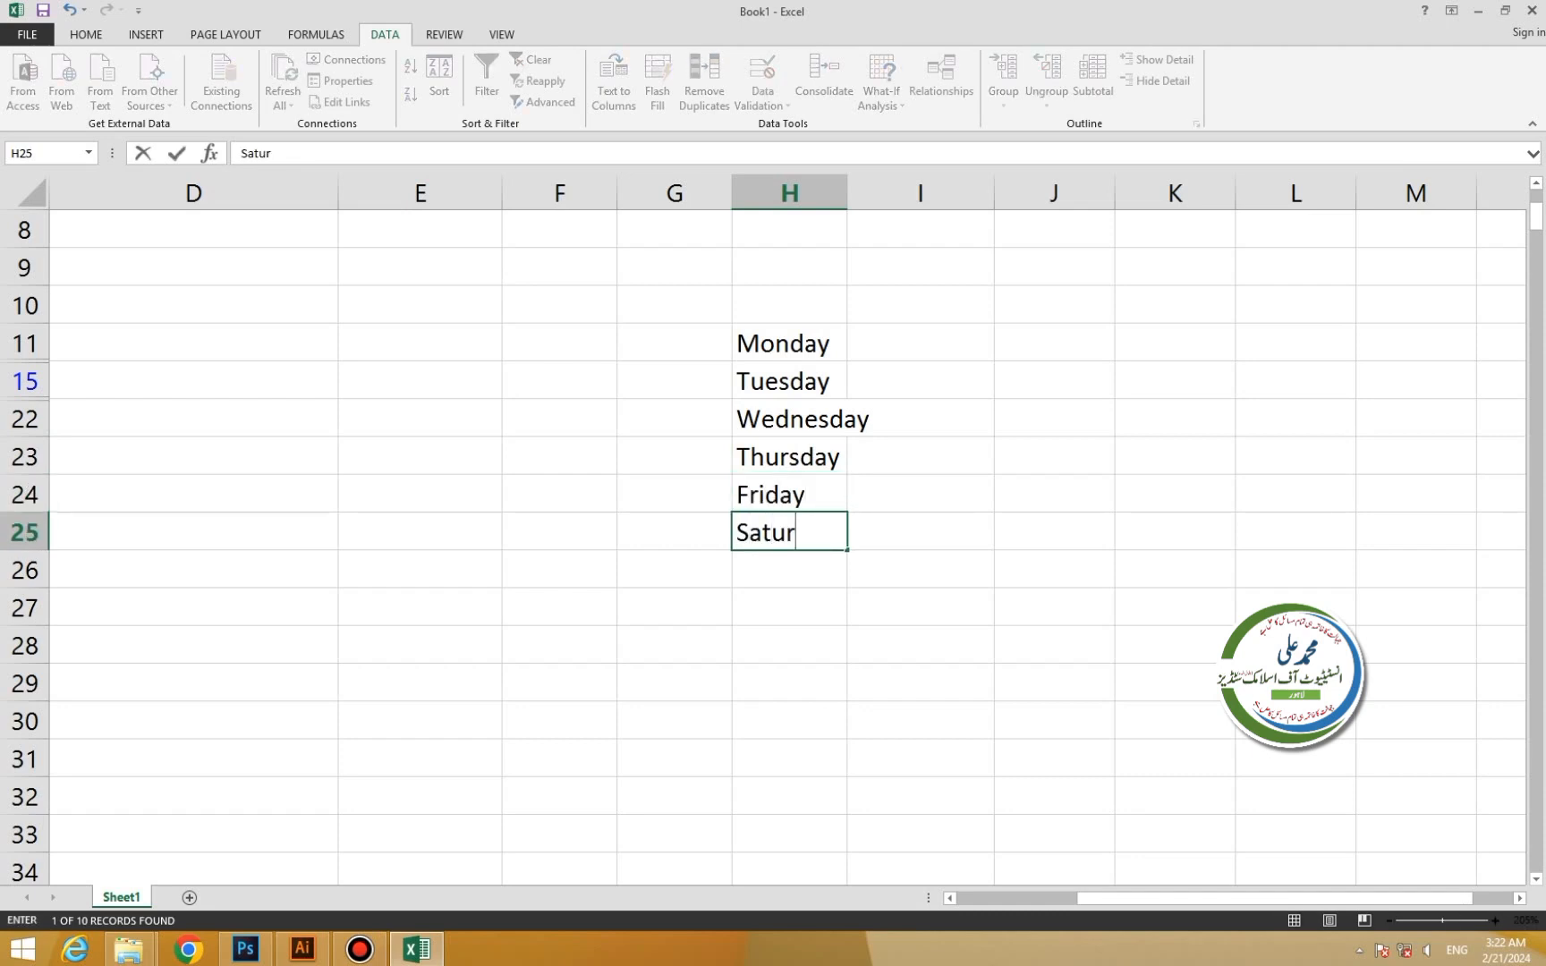
type("day")
key("Return")
type("Sunday")
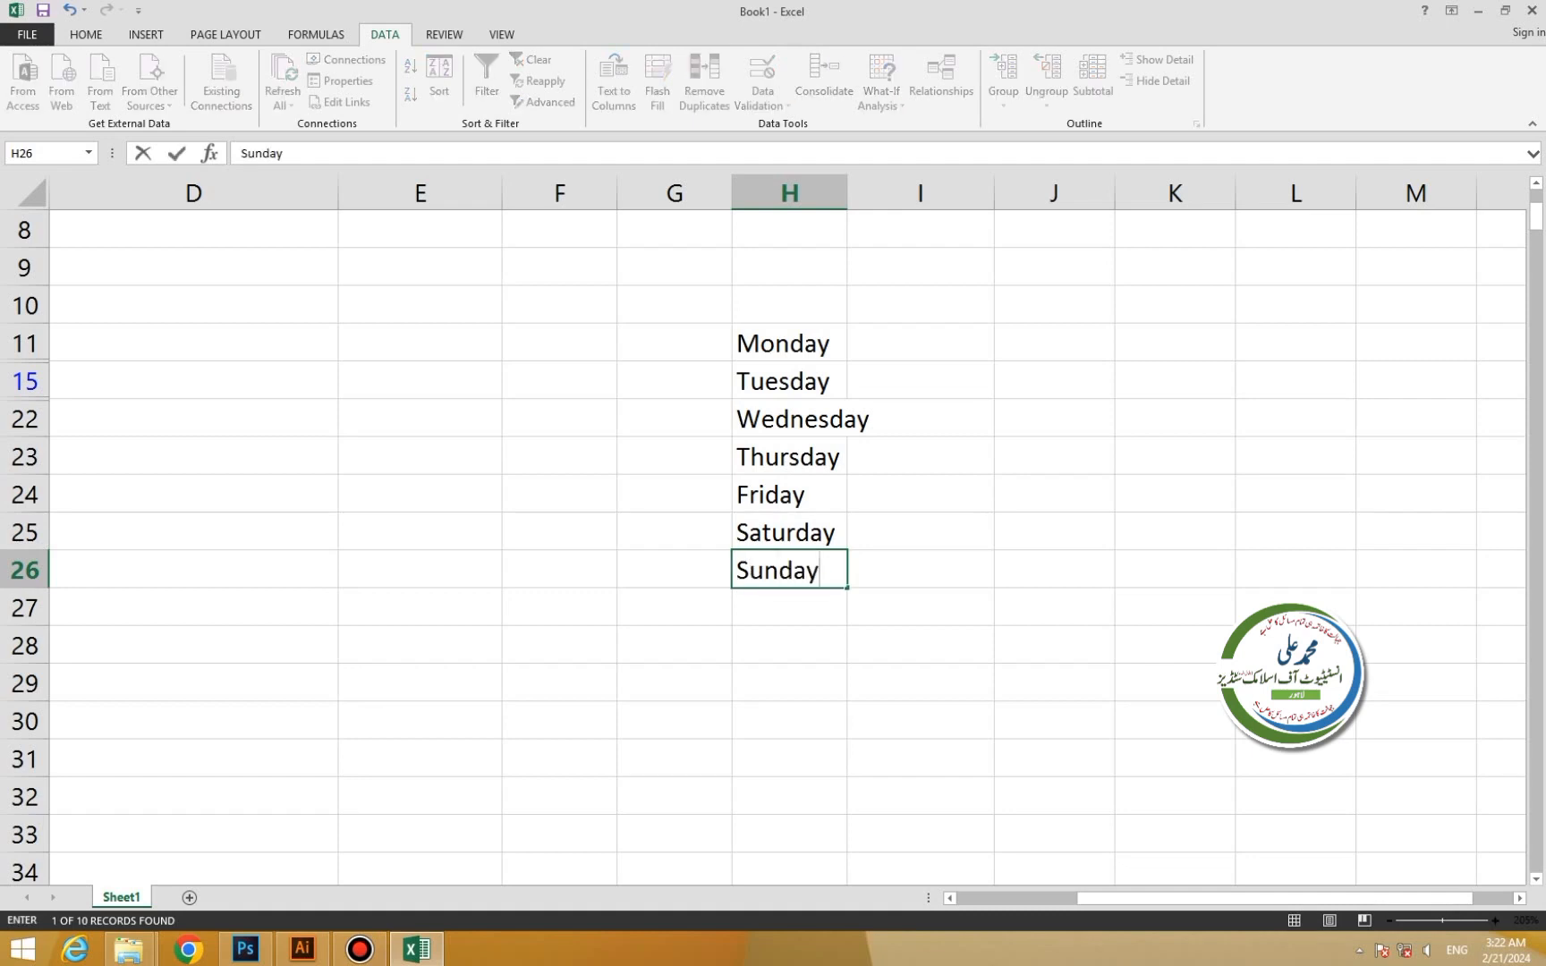
key("Return")
Enter a second Monday, removing the stray backslash from that cell.
type("Mondayu")
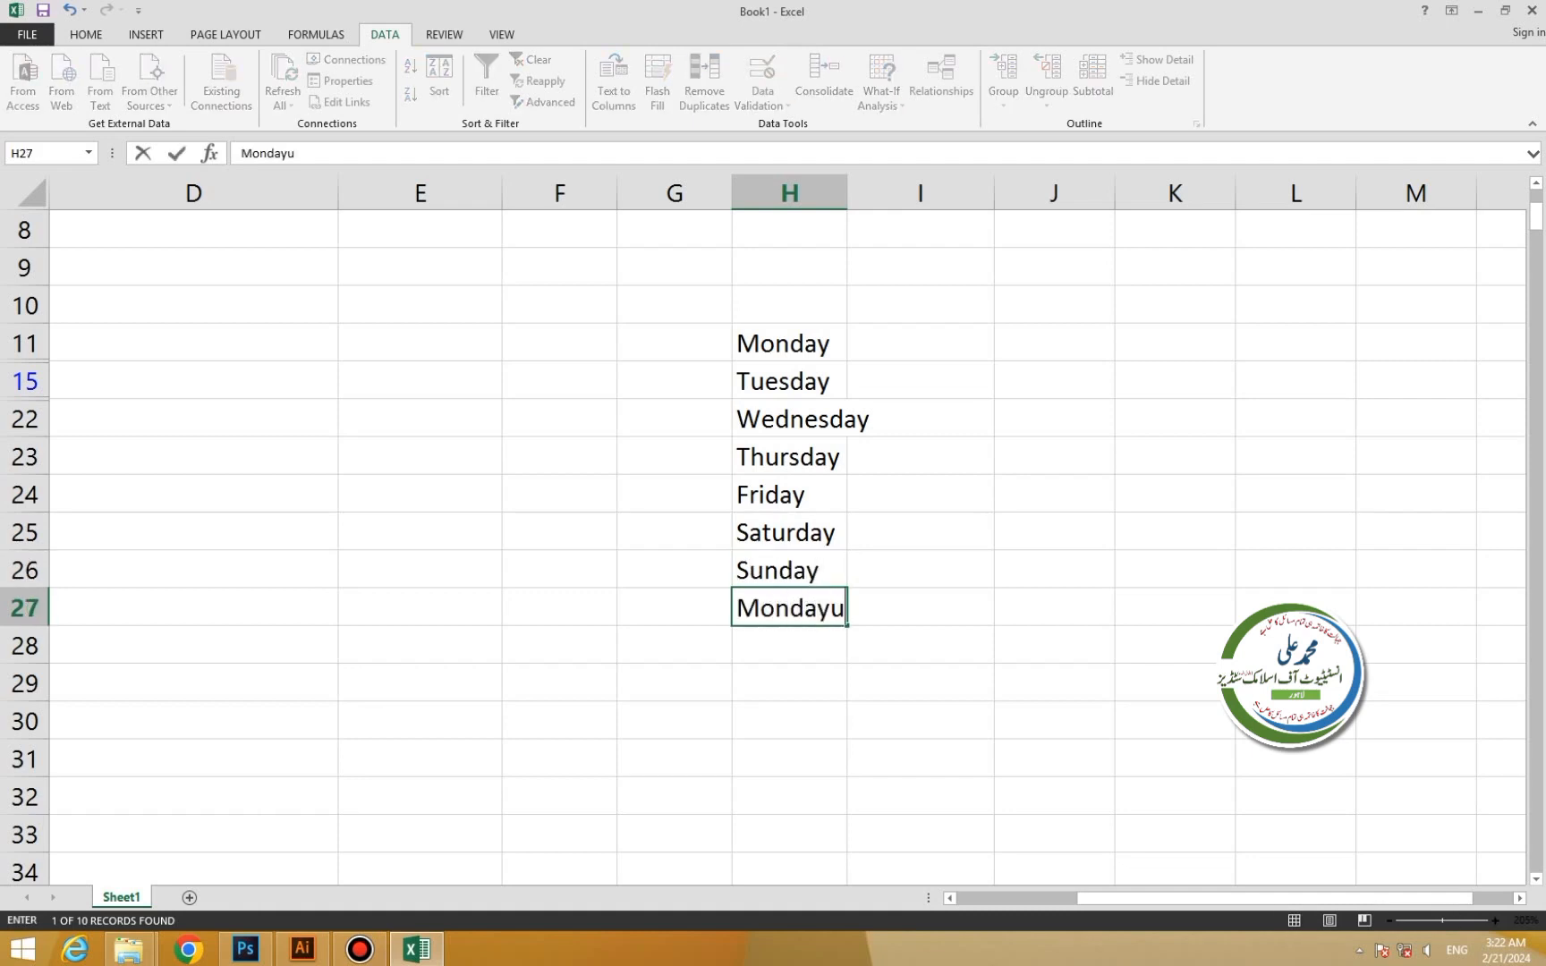
key("BackSpace")
type("\\")
key("Return")
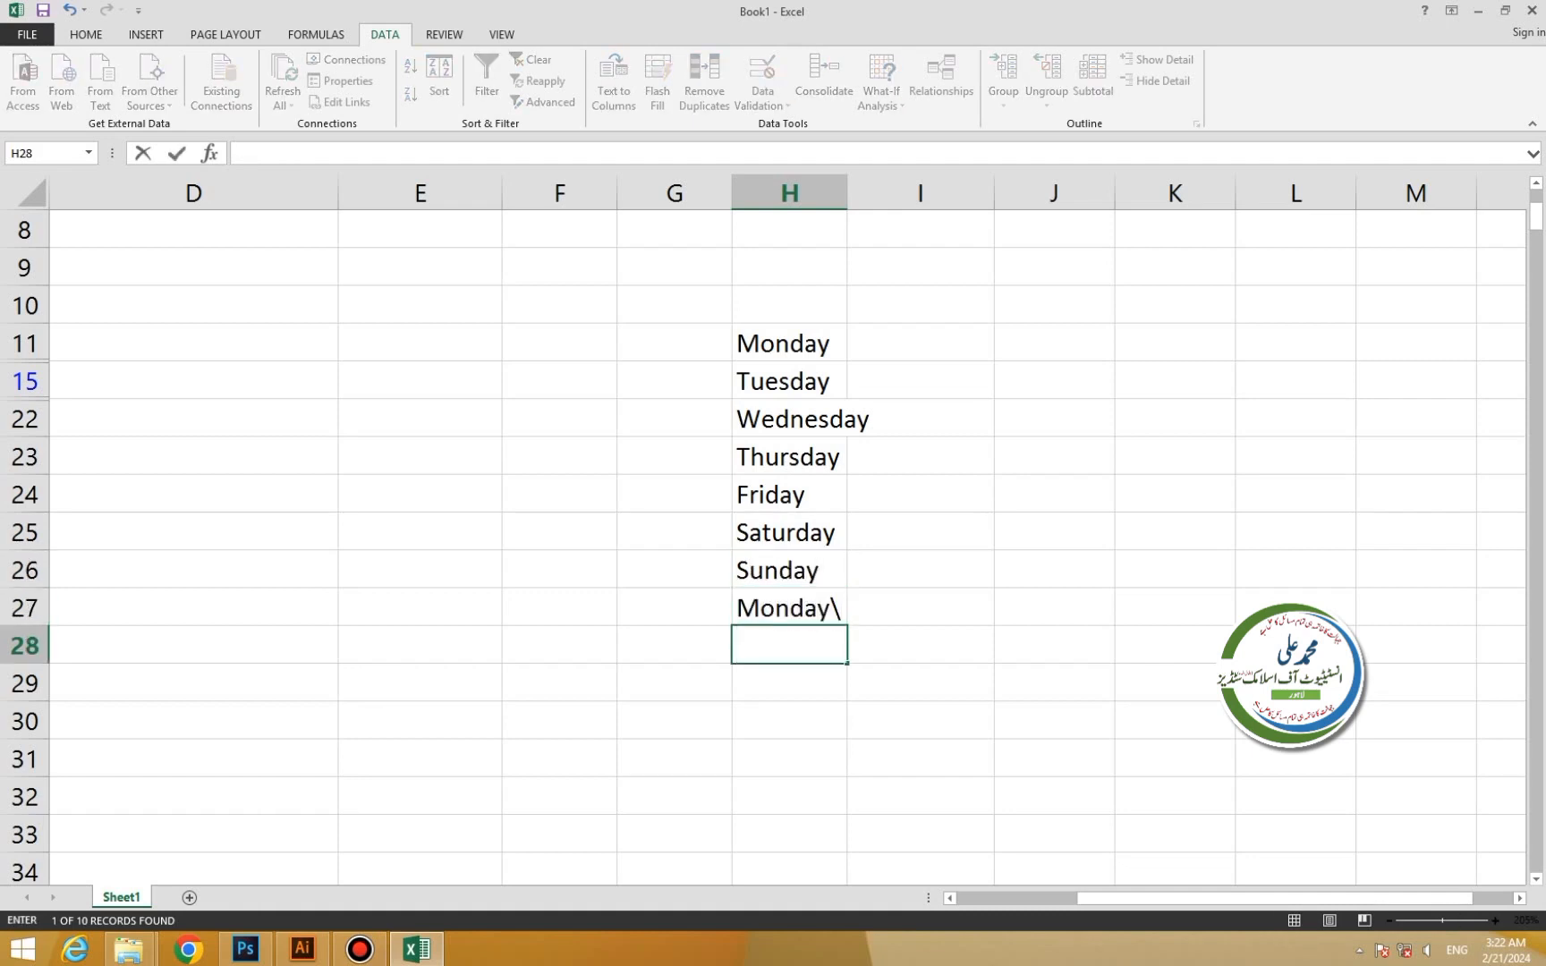
key("Left")
double_click(837, 609)
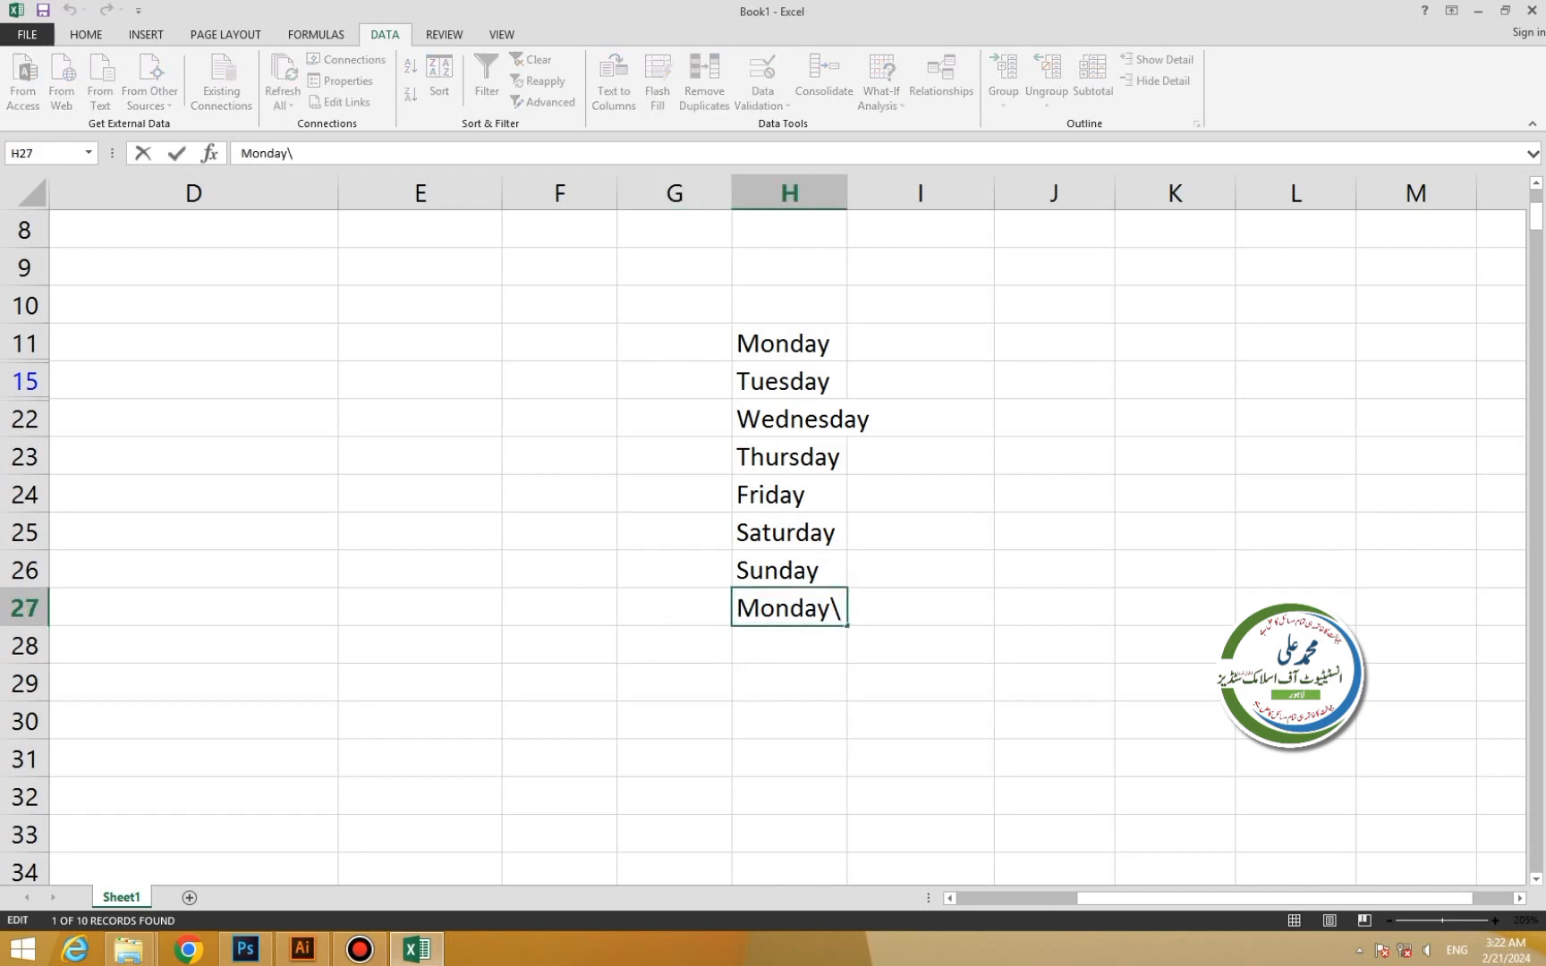
left_click_drag(842, 609, 831, 609)
key("BackSpace")
key("Return")
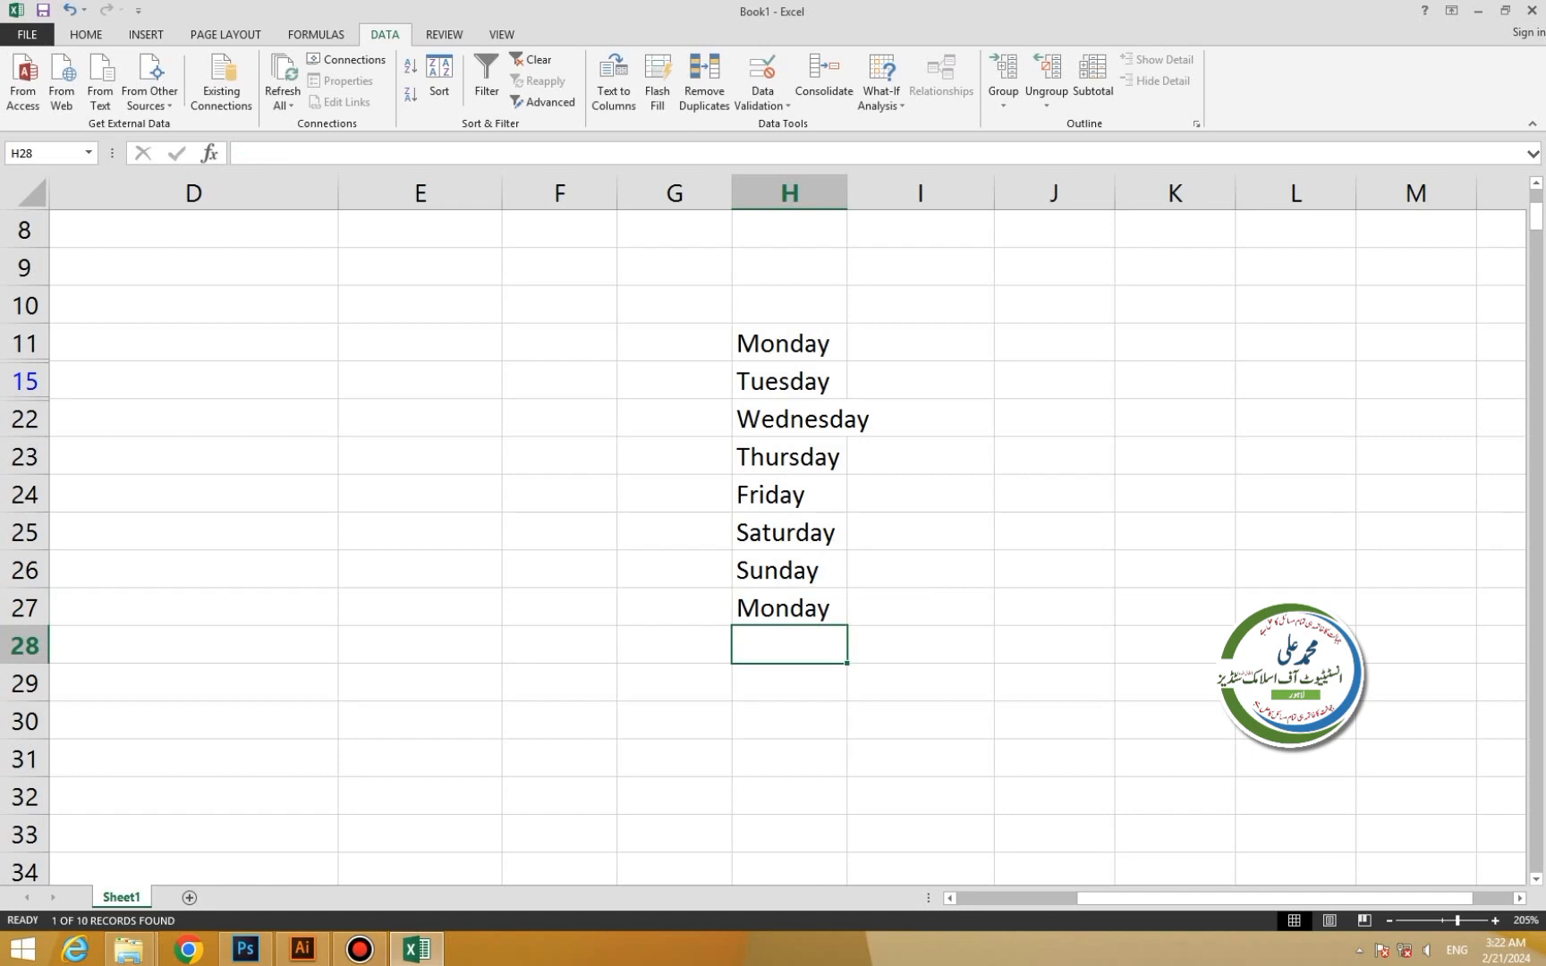
Add Tuesday, Wednesday and Thursday, then AutoFit column H to the longest day name.
type("Tuesdayu")
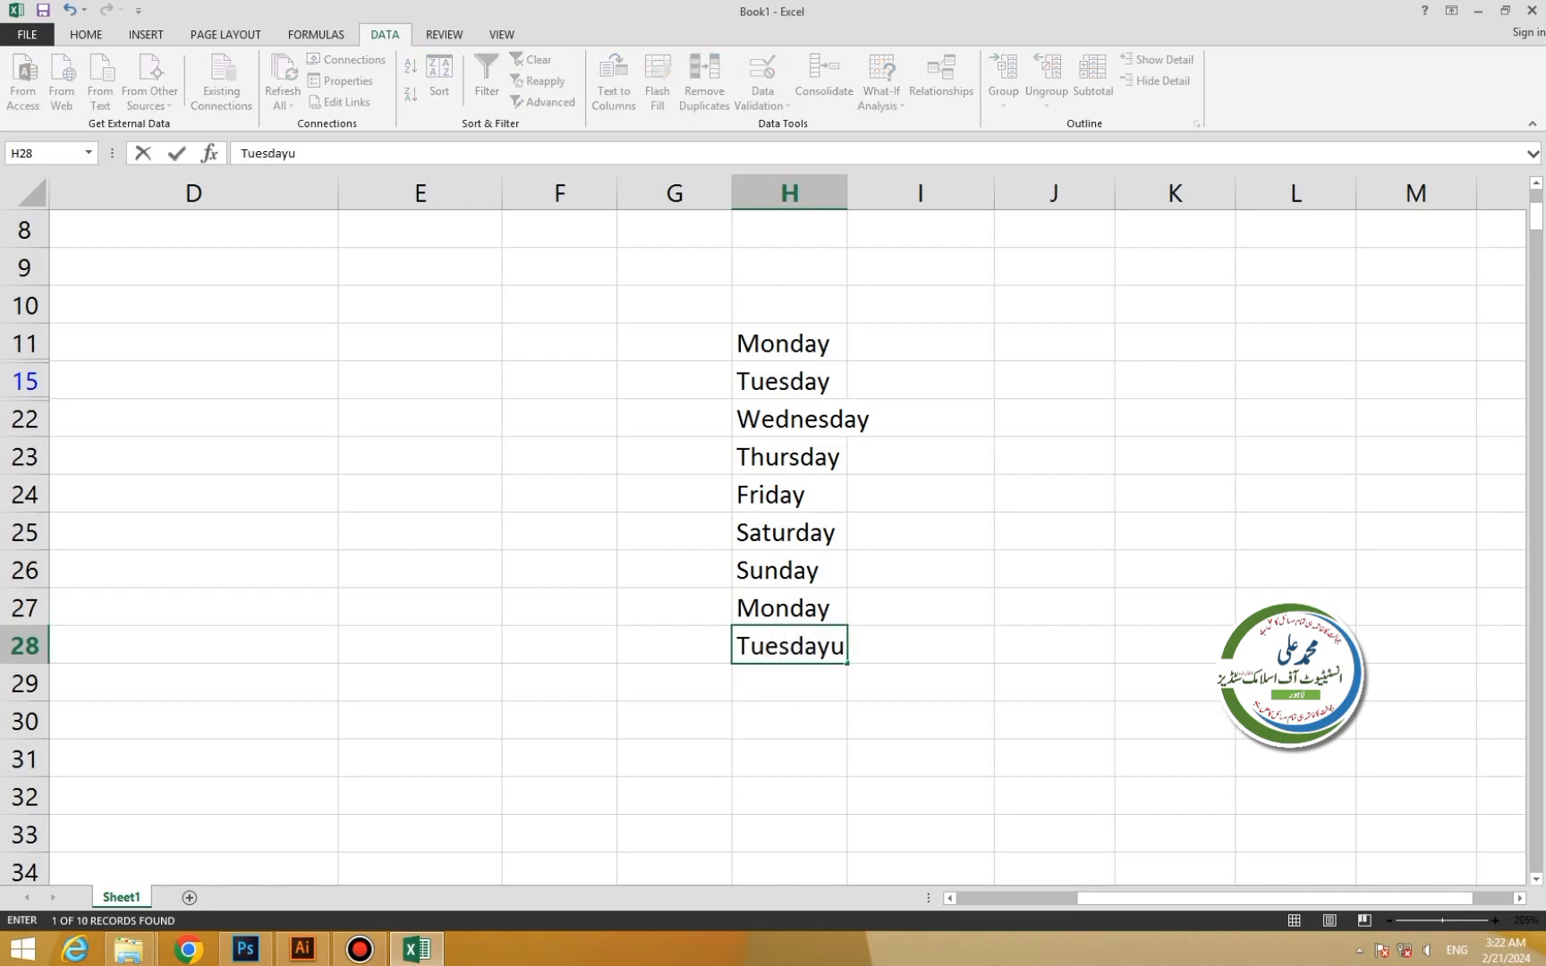
key("BackSpace")
key("Return")
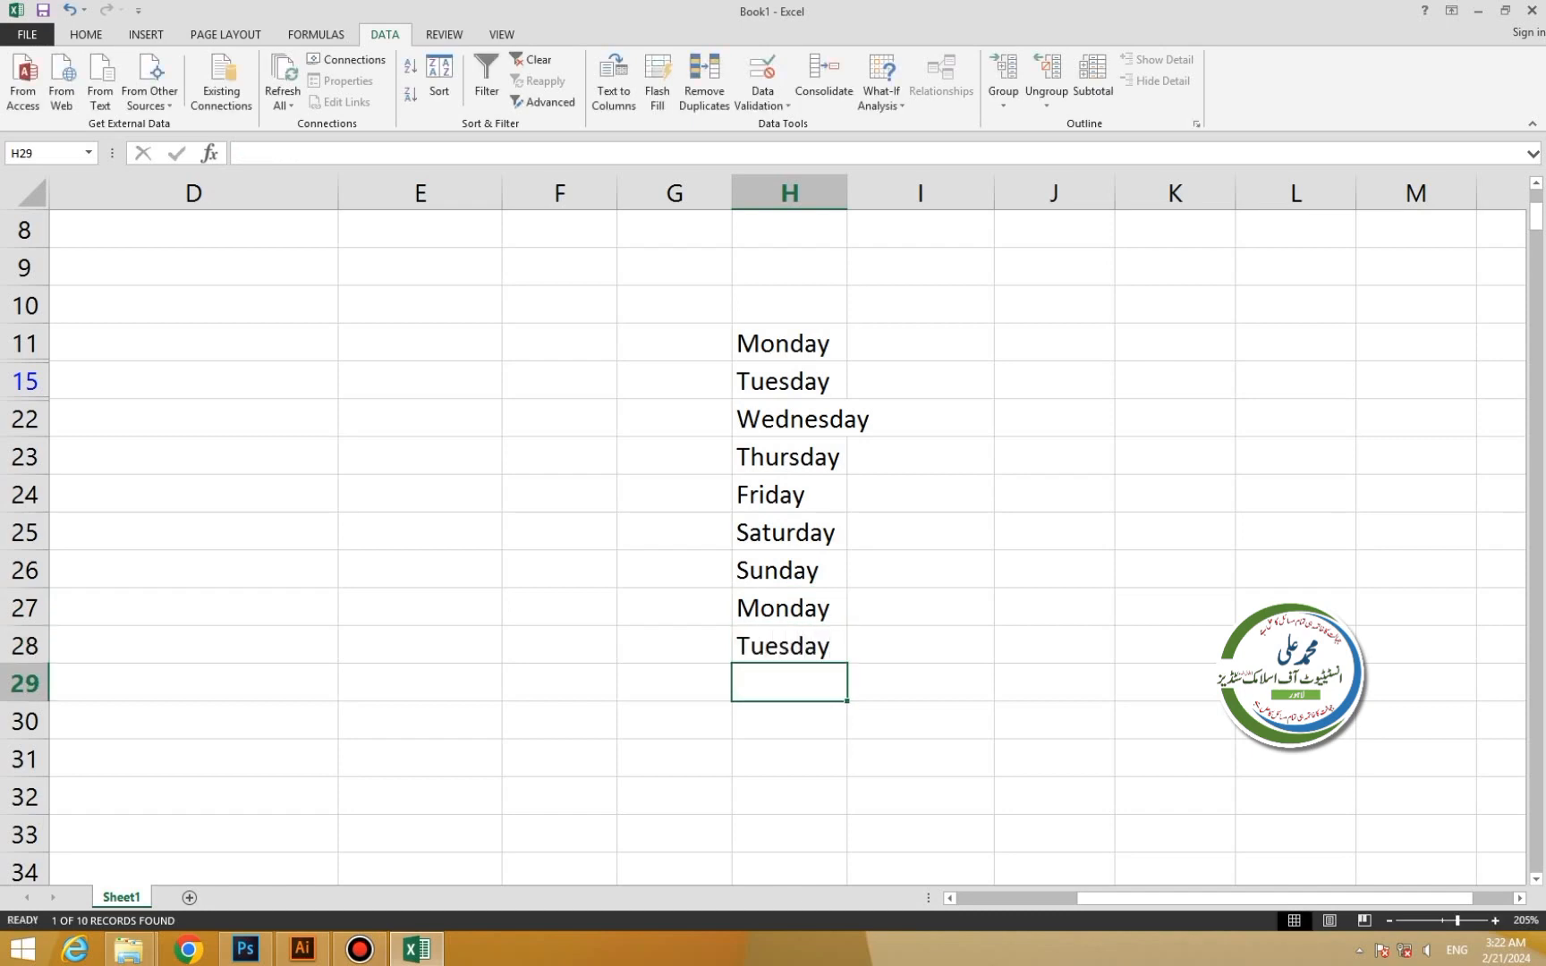
type("We")
key("Return")
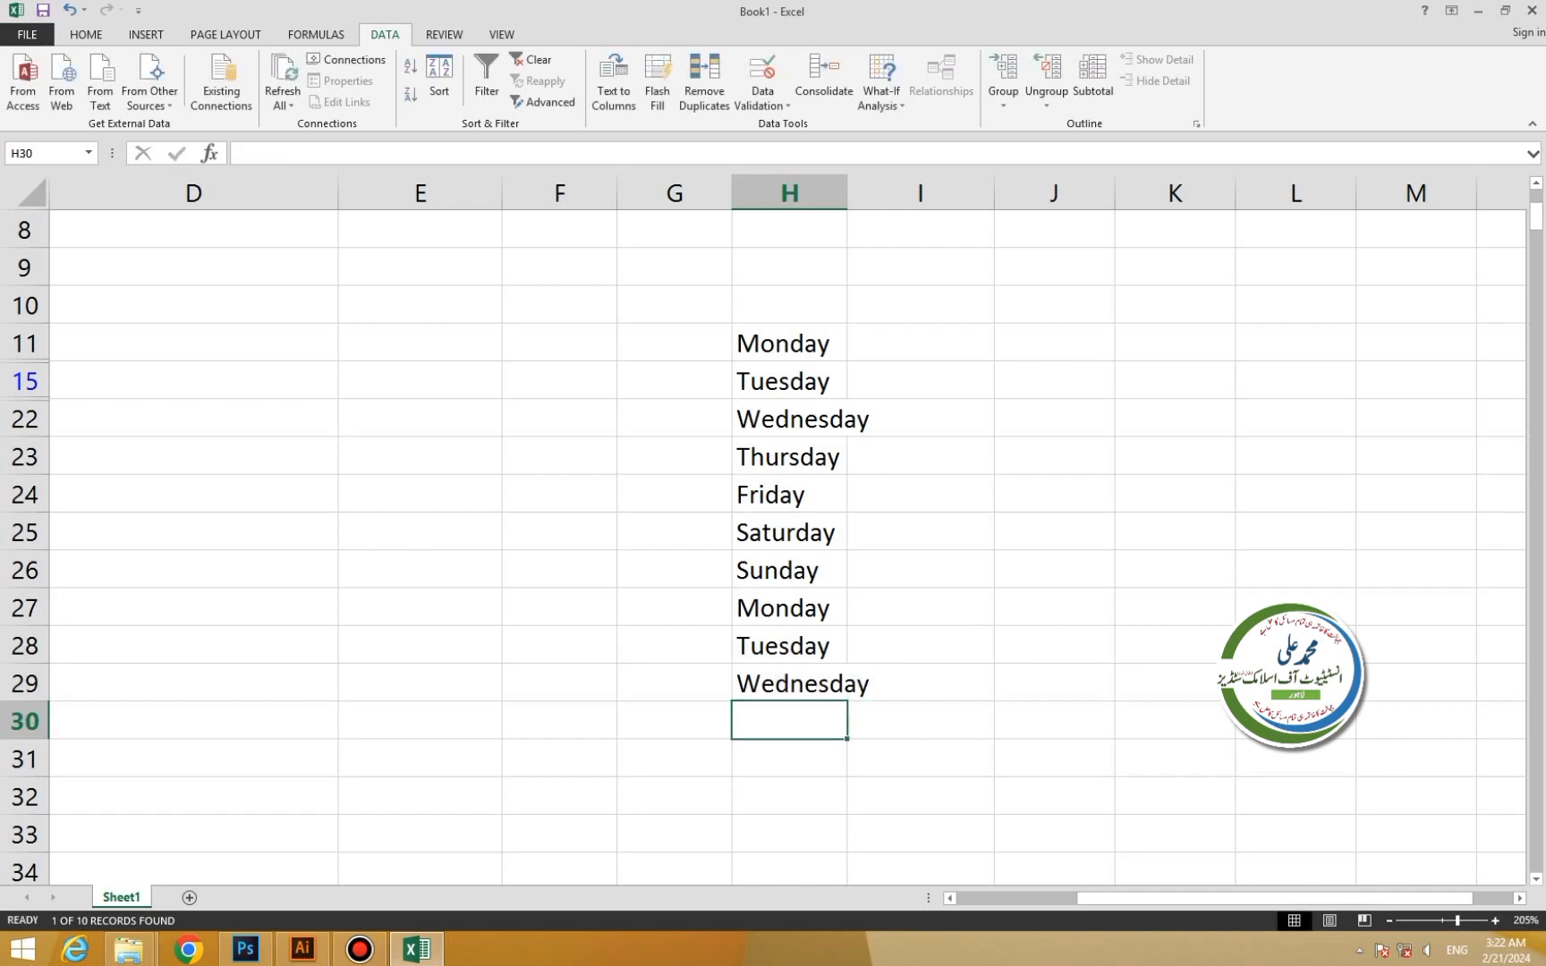
type("Th")
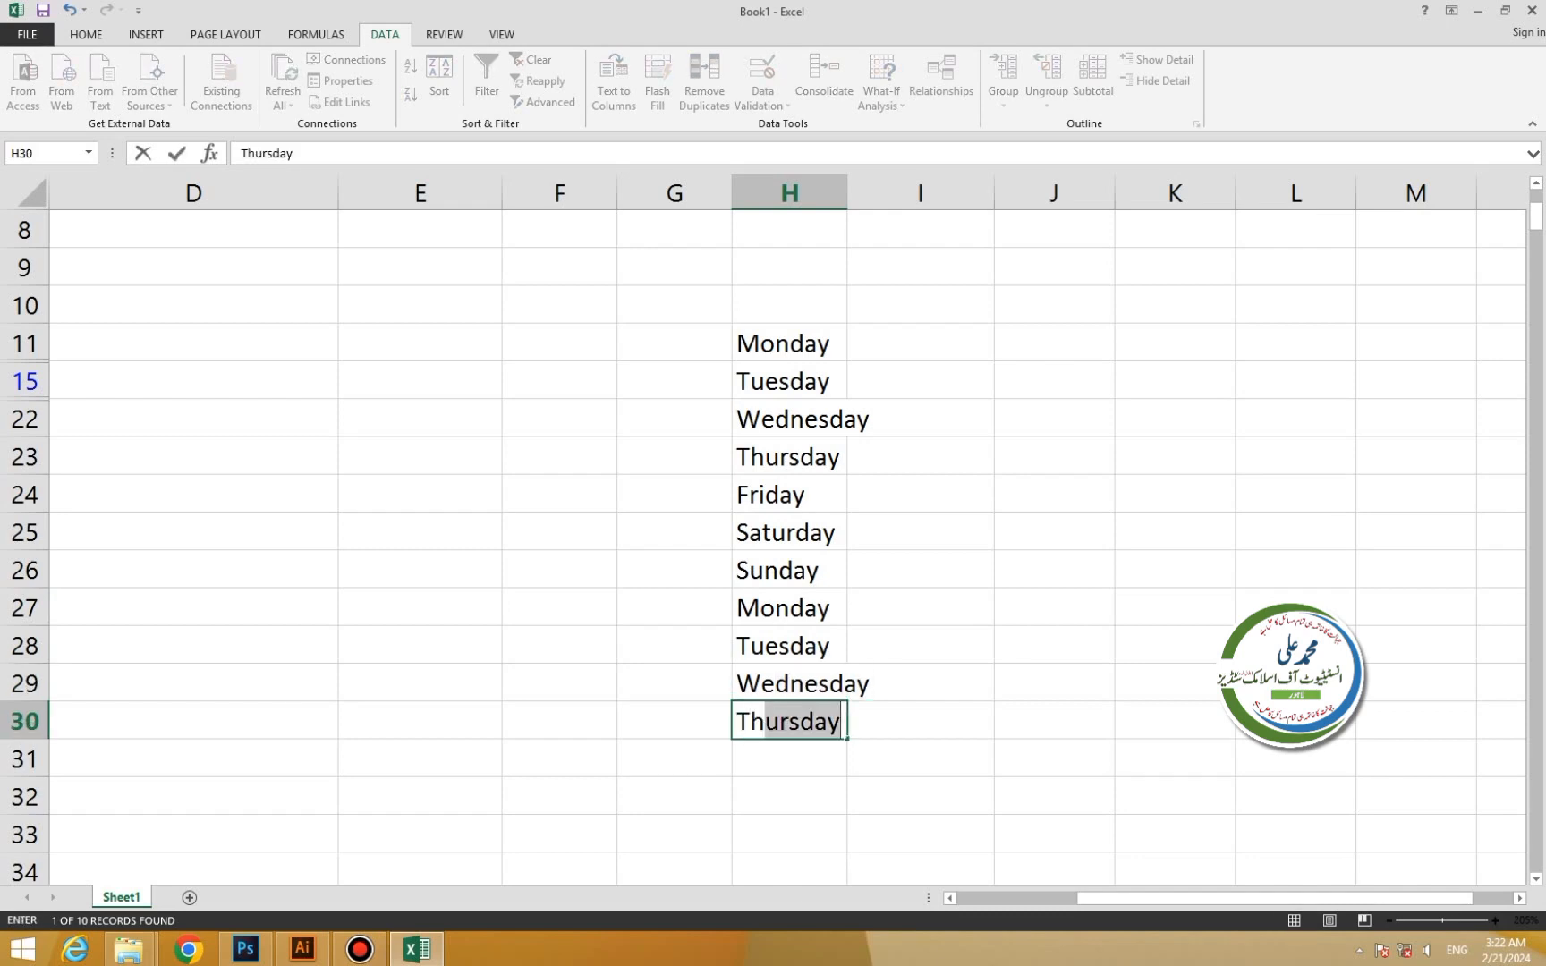
key("Return")
left_click_drag(789, 344, 789, 723)
double_click(847, 193)
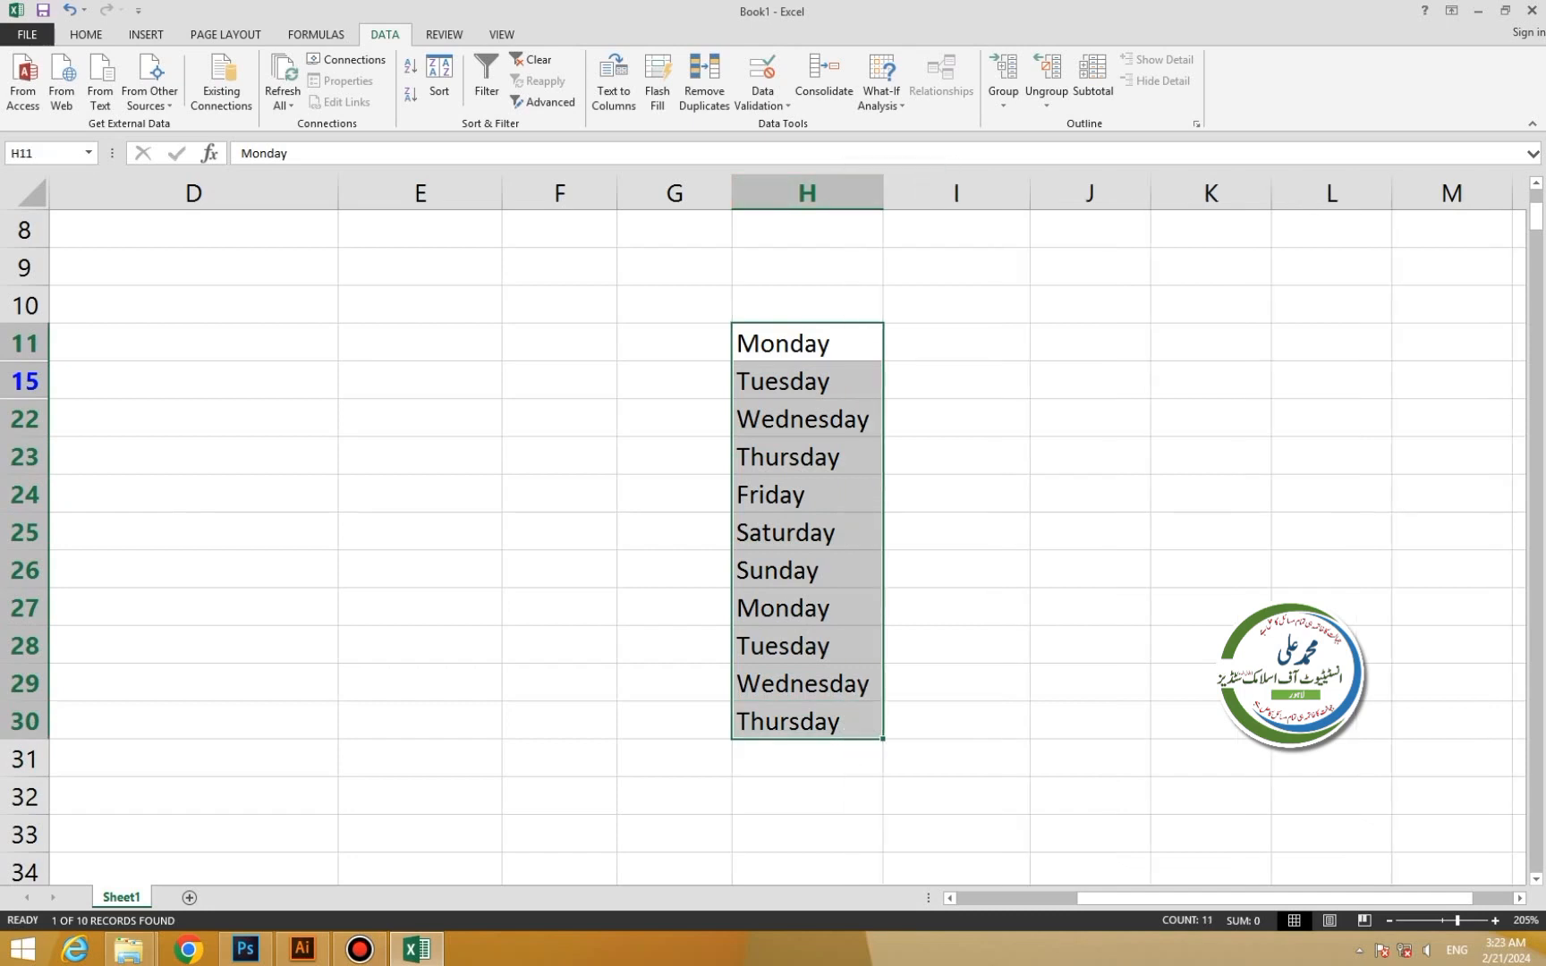
Narrow column I, enter 'mo' in I11 and Flash Fill I11:I30 with two-letter weekday abbreviations.
left_click(956, 344)
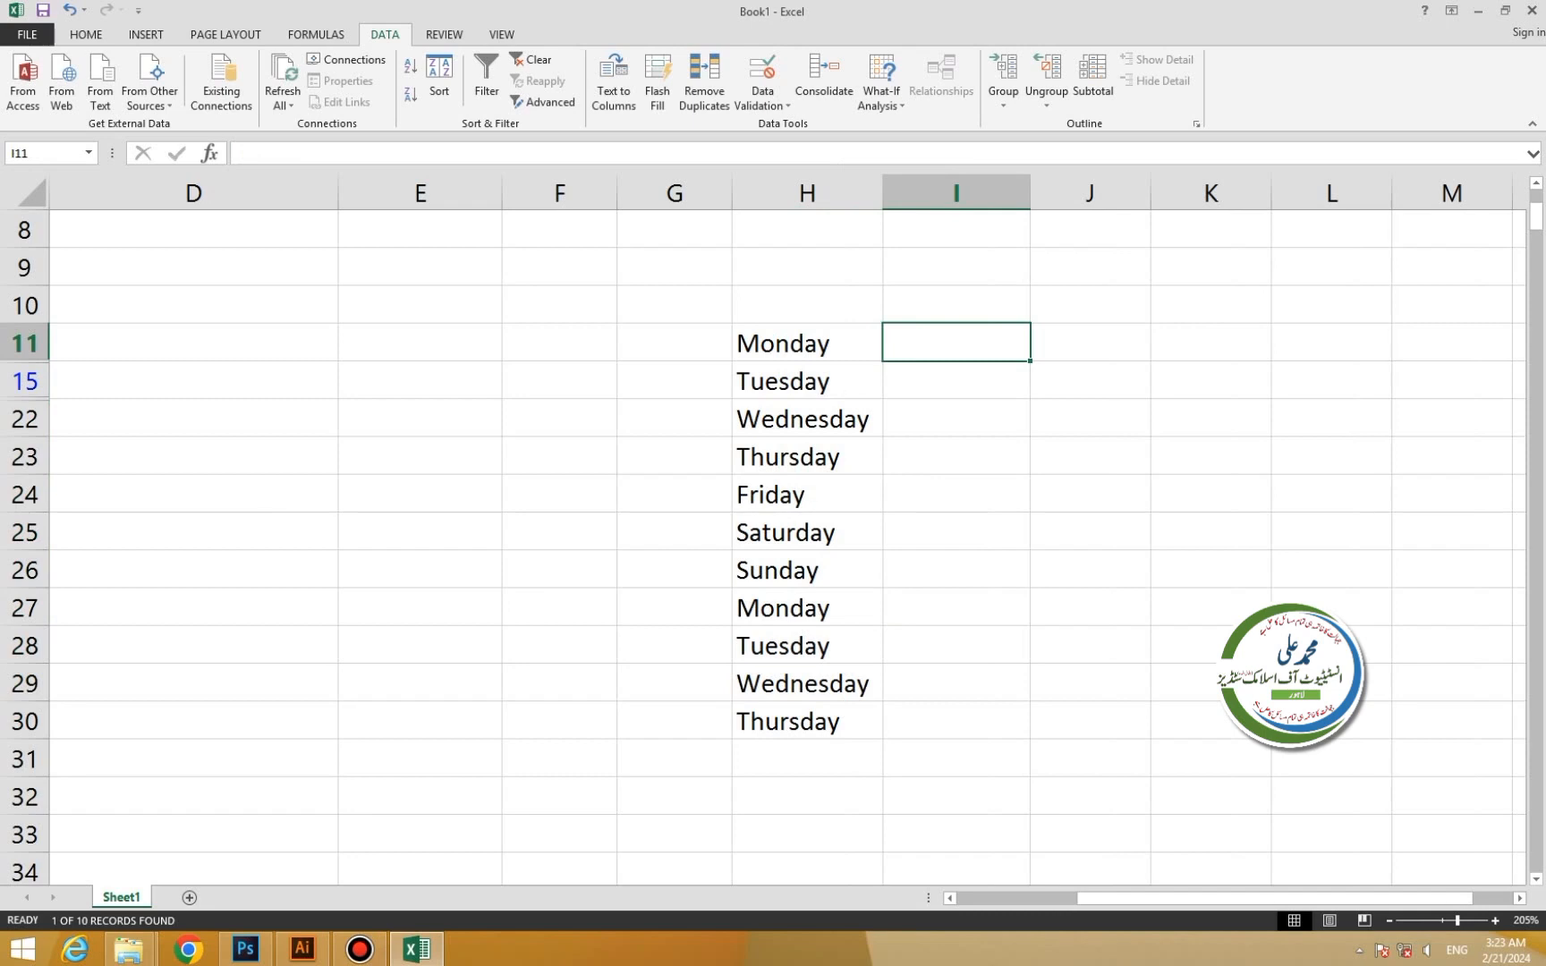
left_click_drag(1031, 192, 942, 193)
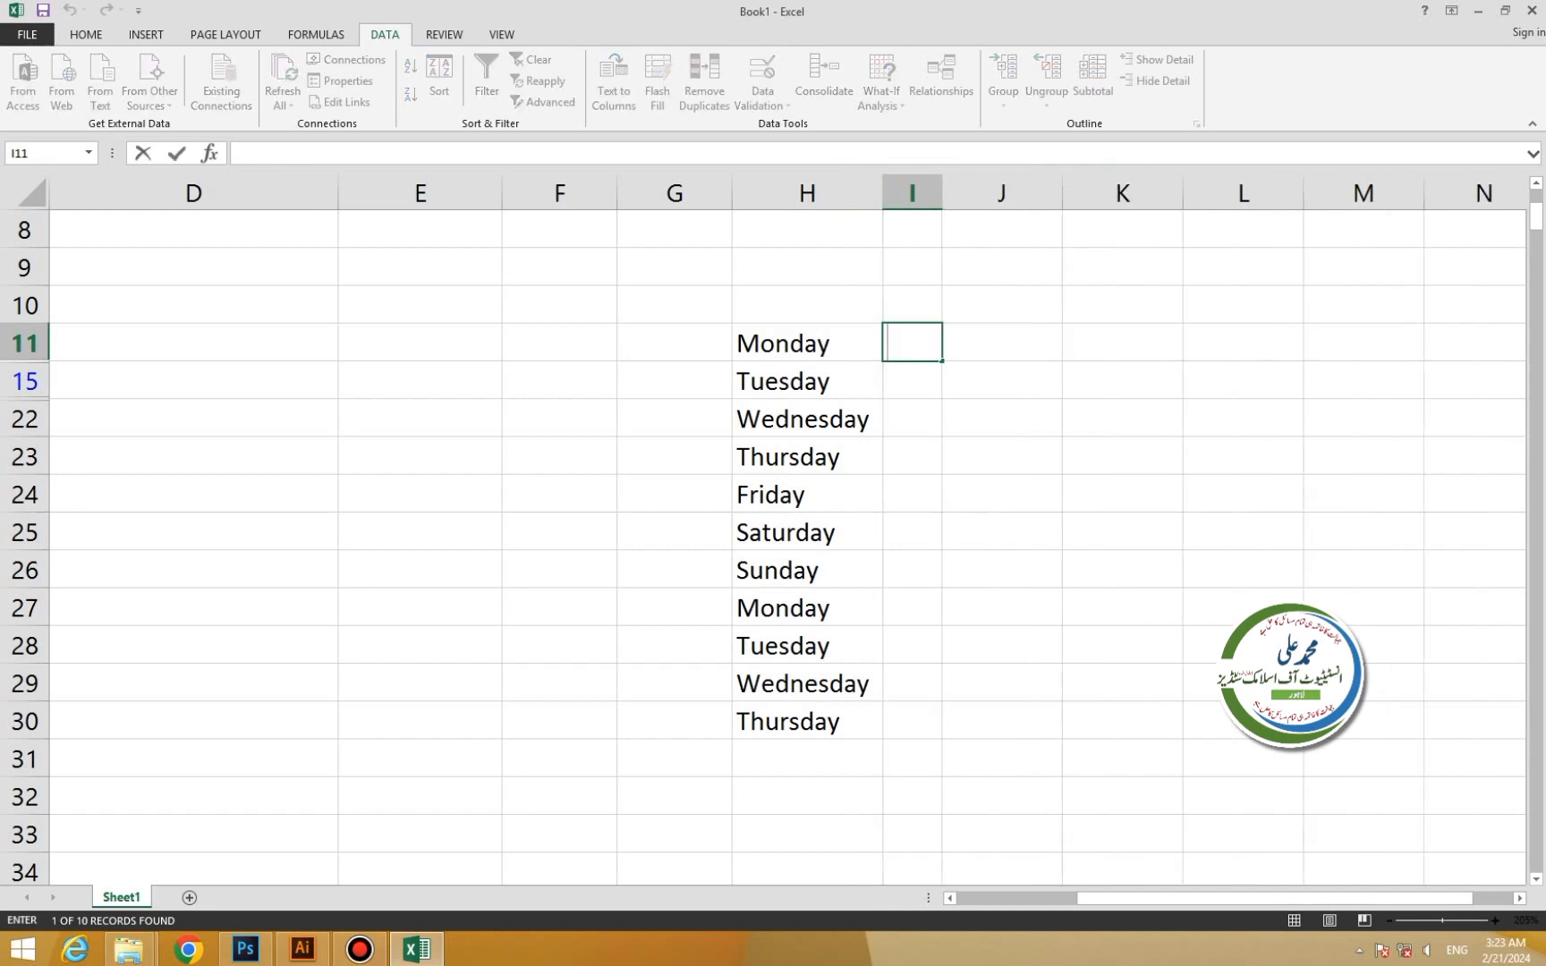
type("mo")
key("F2")
left_click(912, 306)
left_click_drag(913, 344, 913, 721)
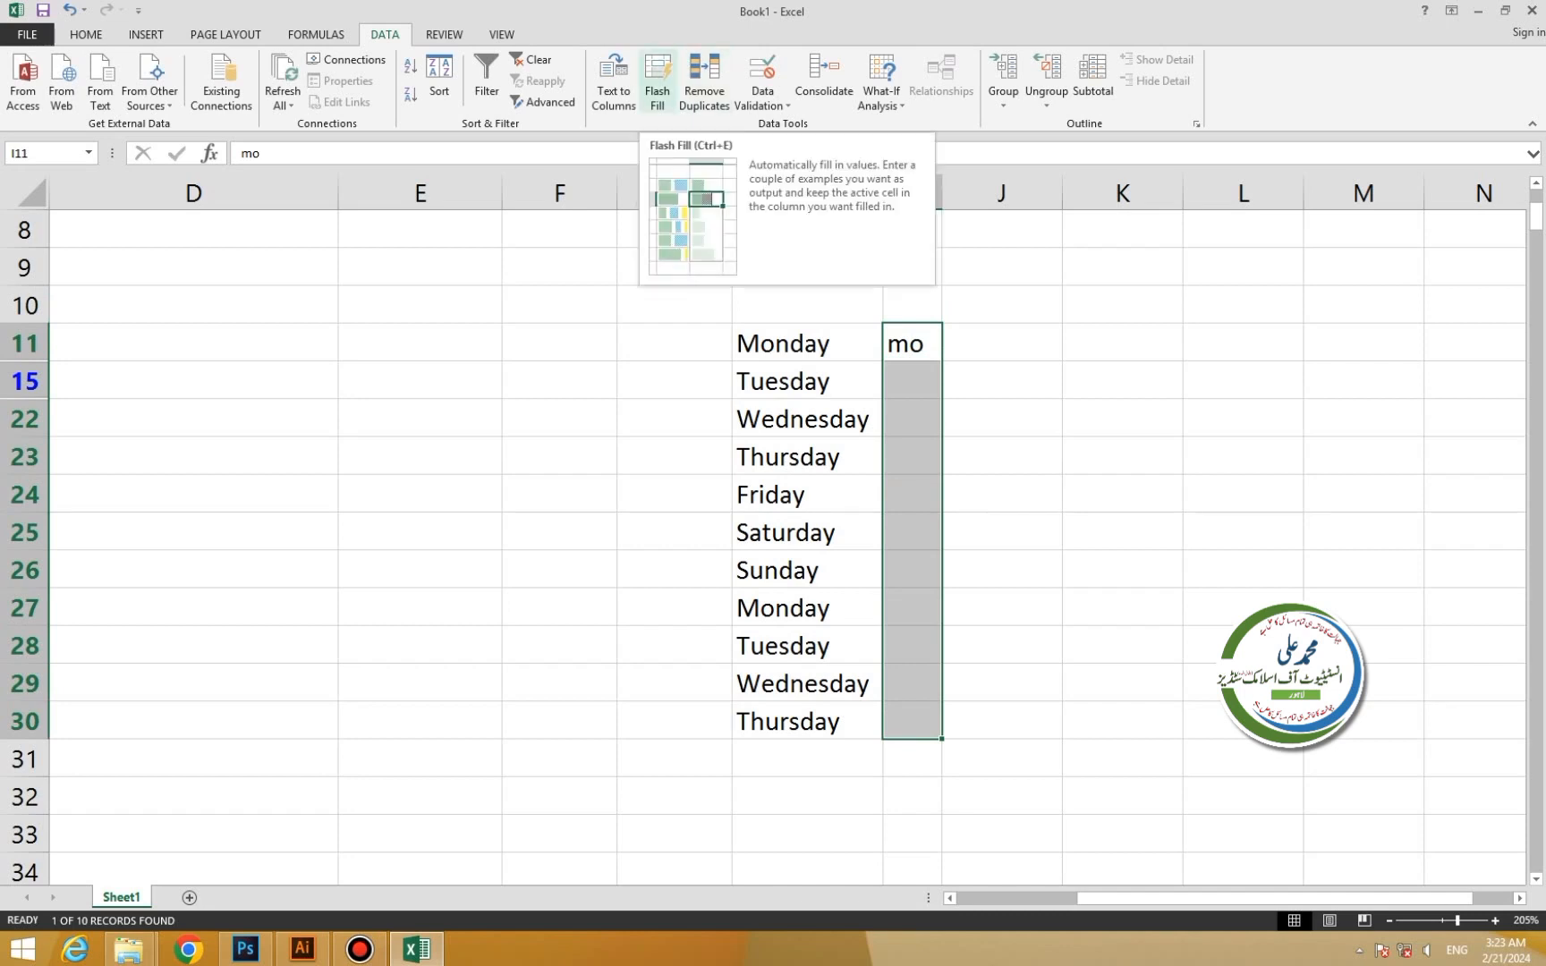
left_click(657, 85)
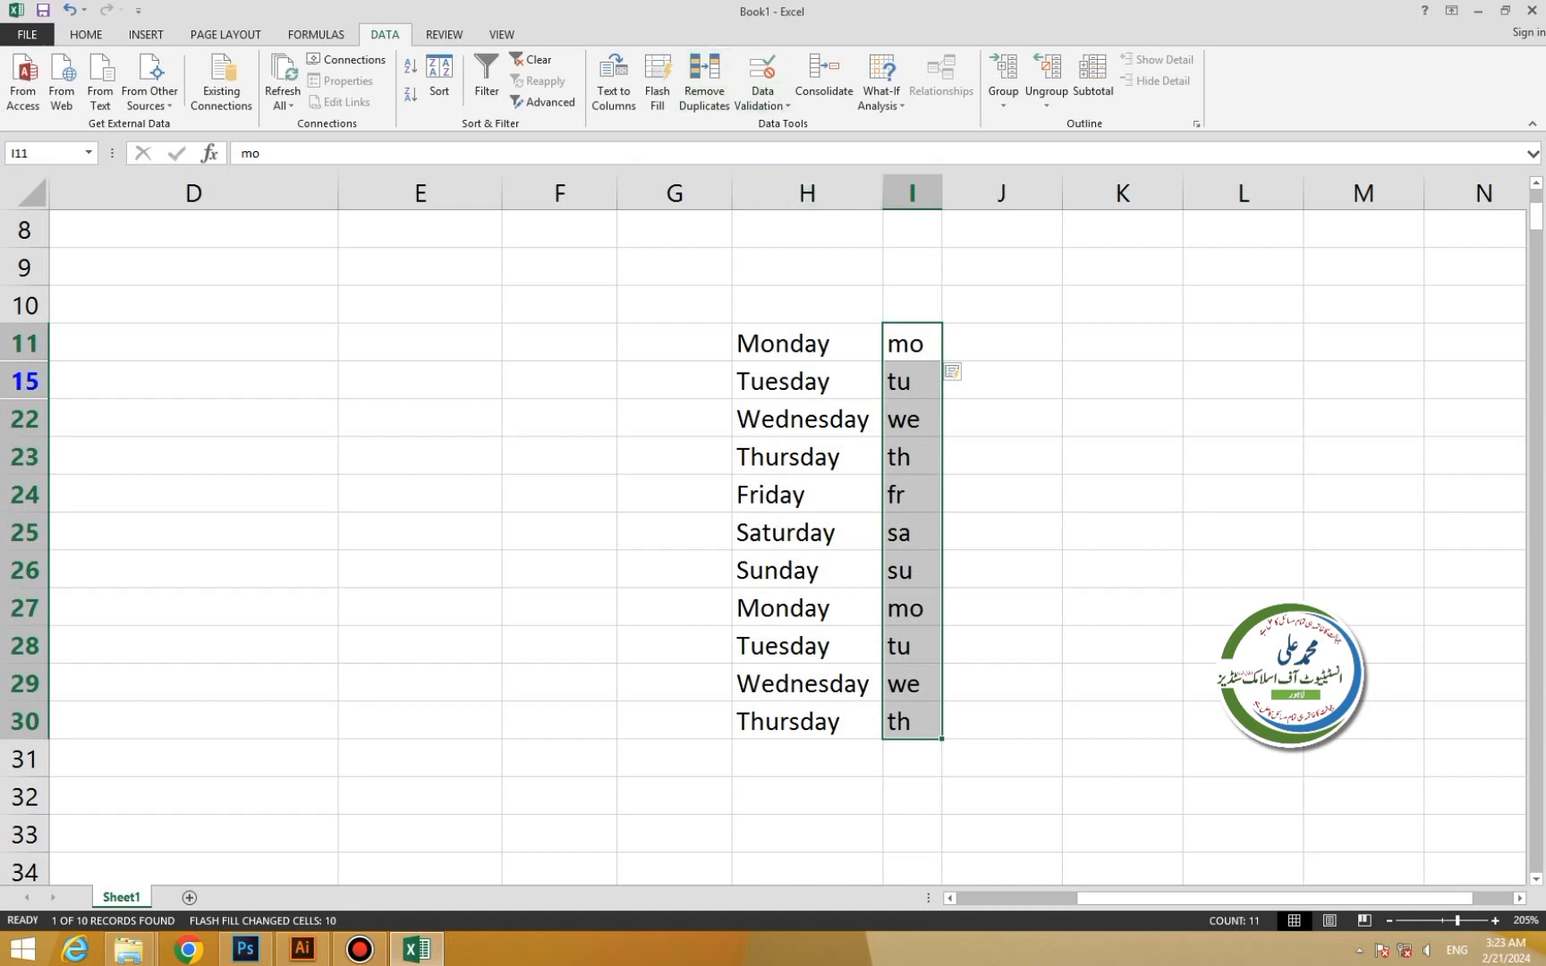
left_click_drag(807, 344, 912, 721)
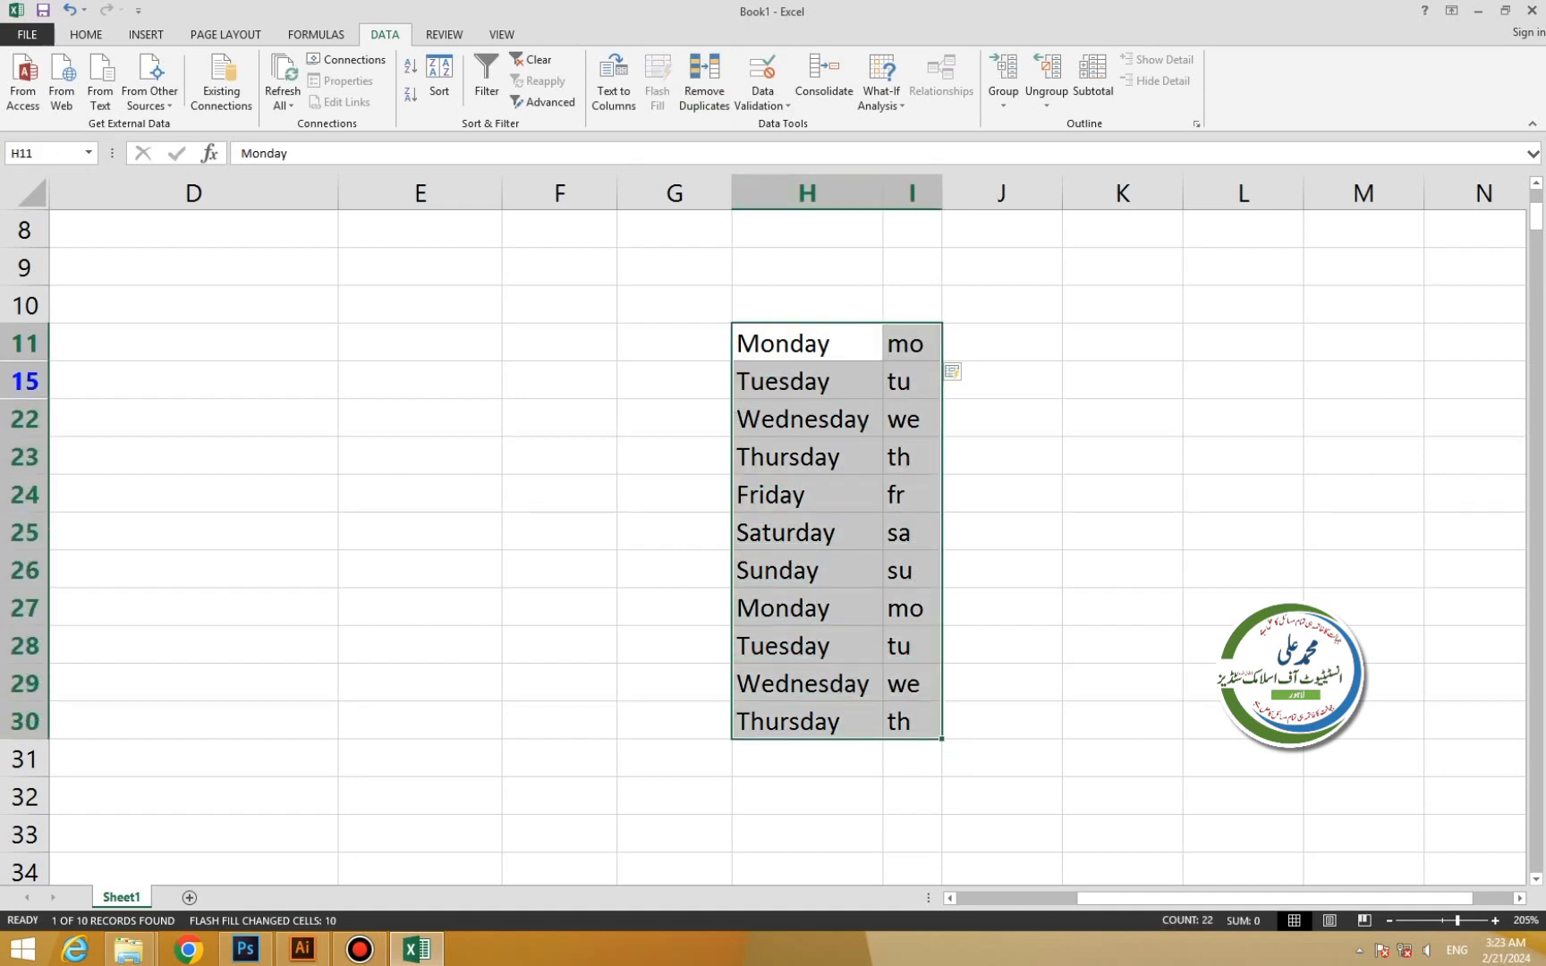
Run Remove Duplicates on the weekday table, comparing both the Monday and mo columns.
left_click(704, 81)
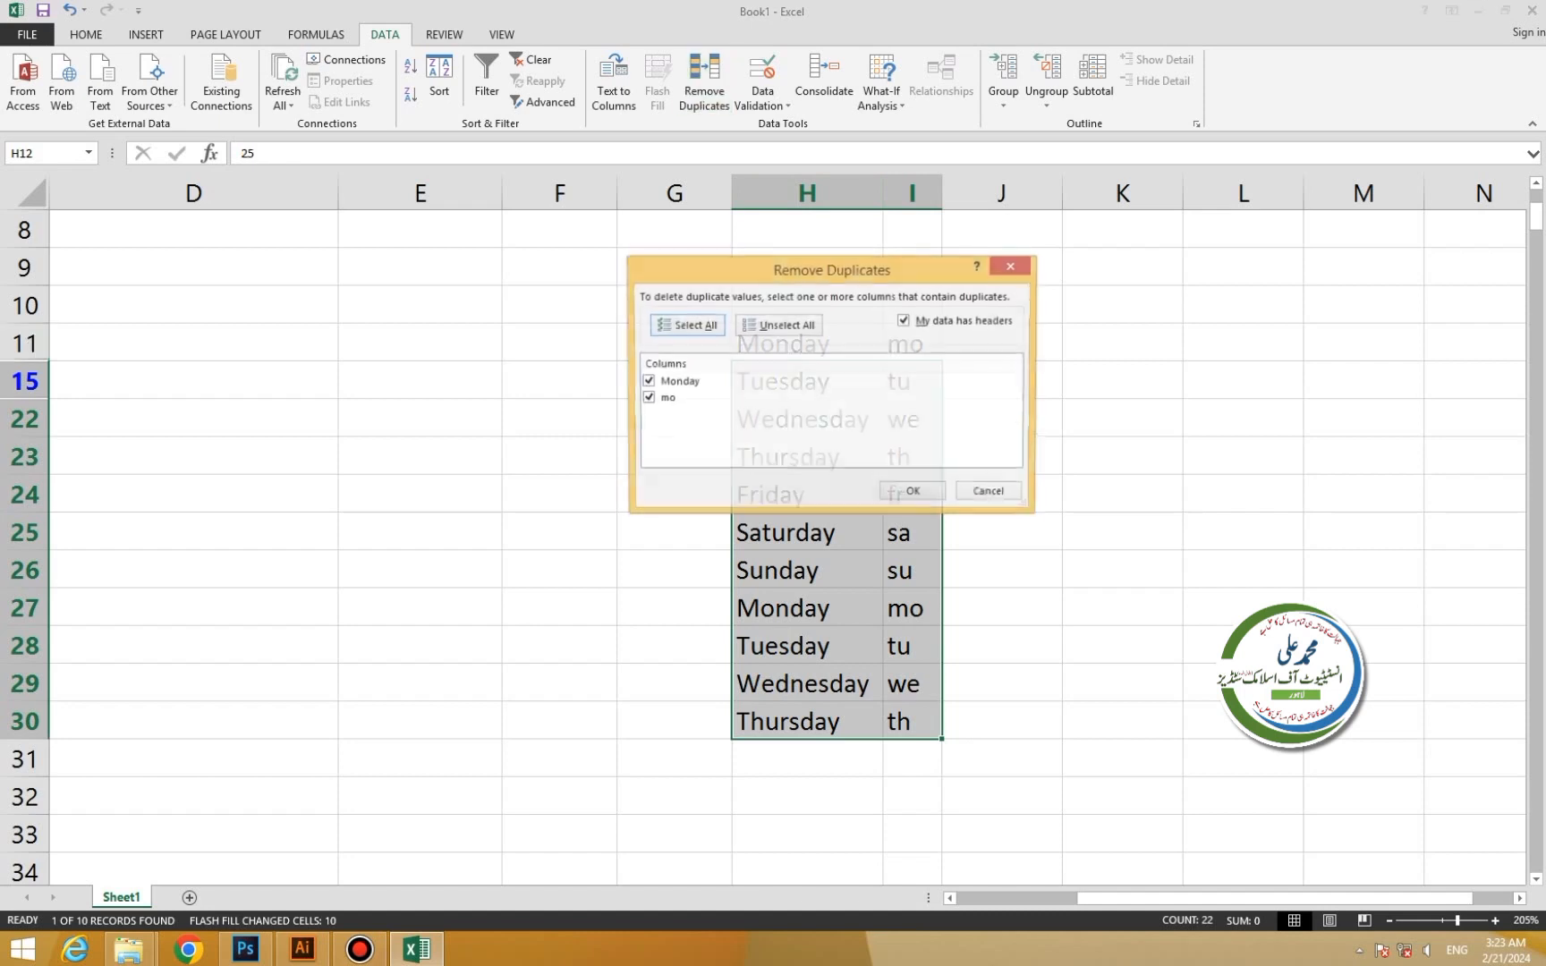
left_click_drag(832, 269, 1147, 223)
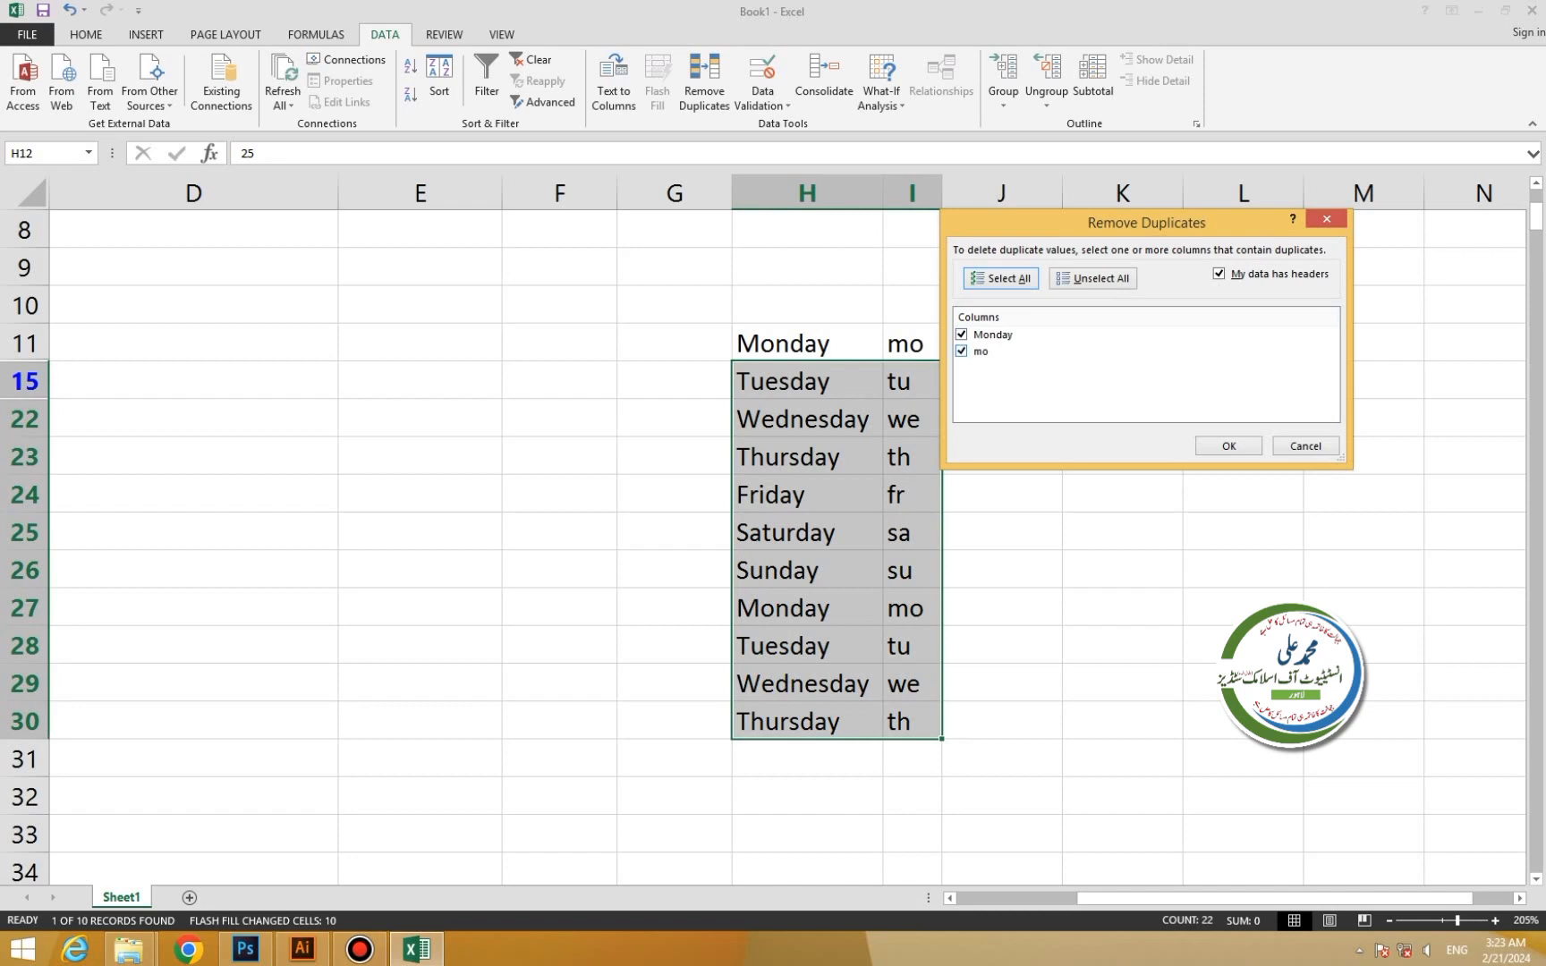
left_click(962, 352)
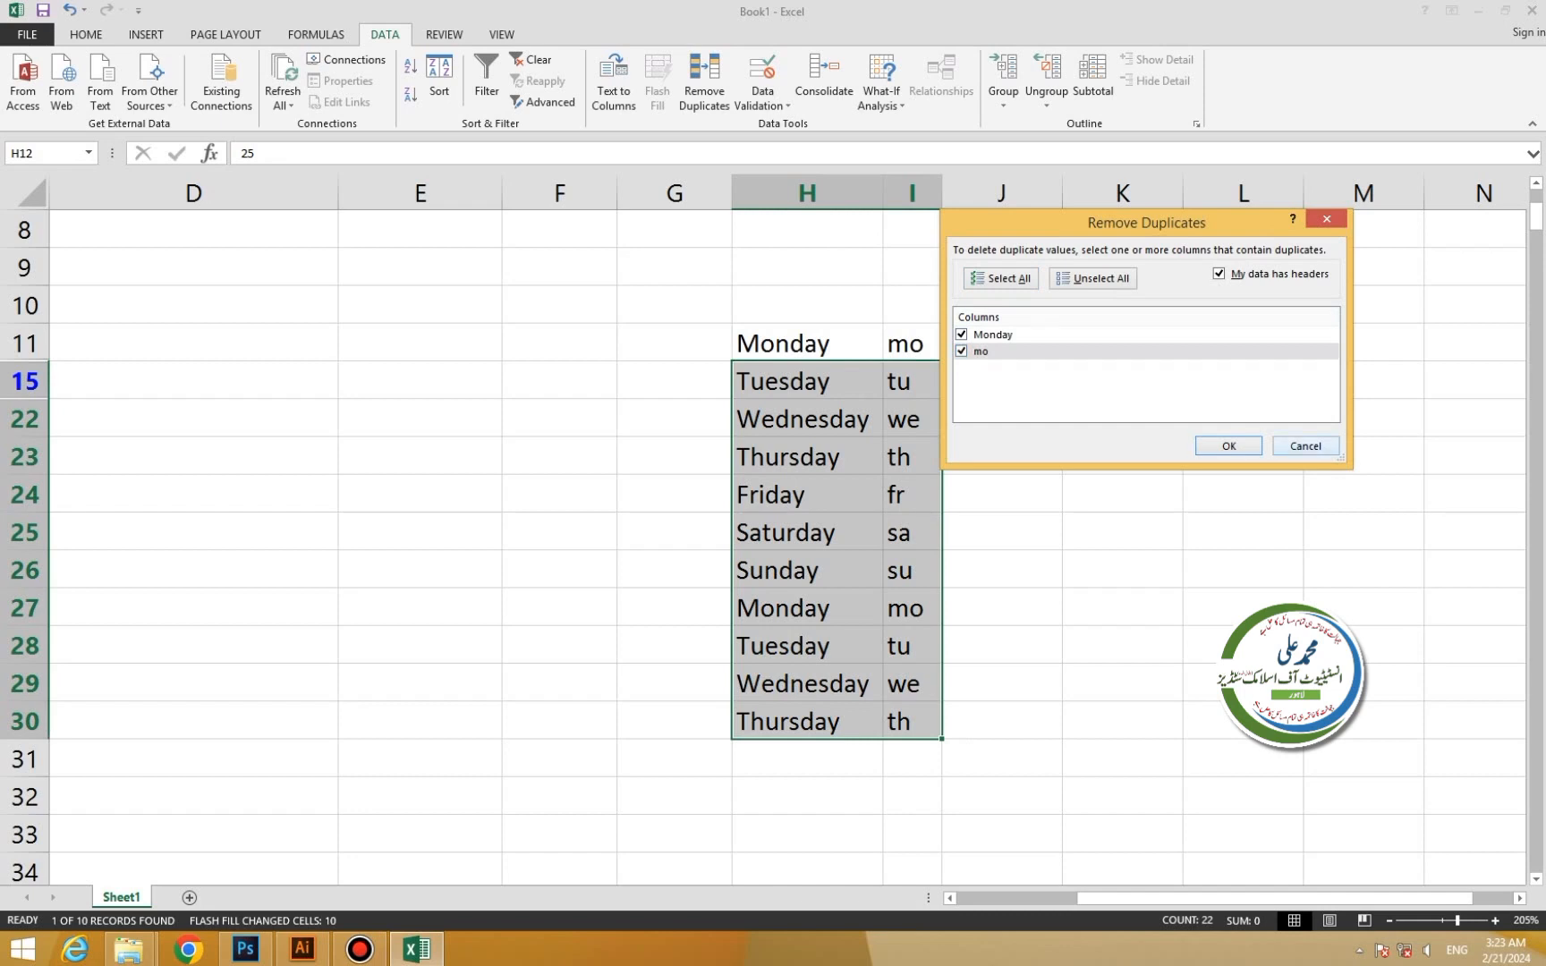
left_click(1228, 445)
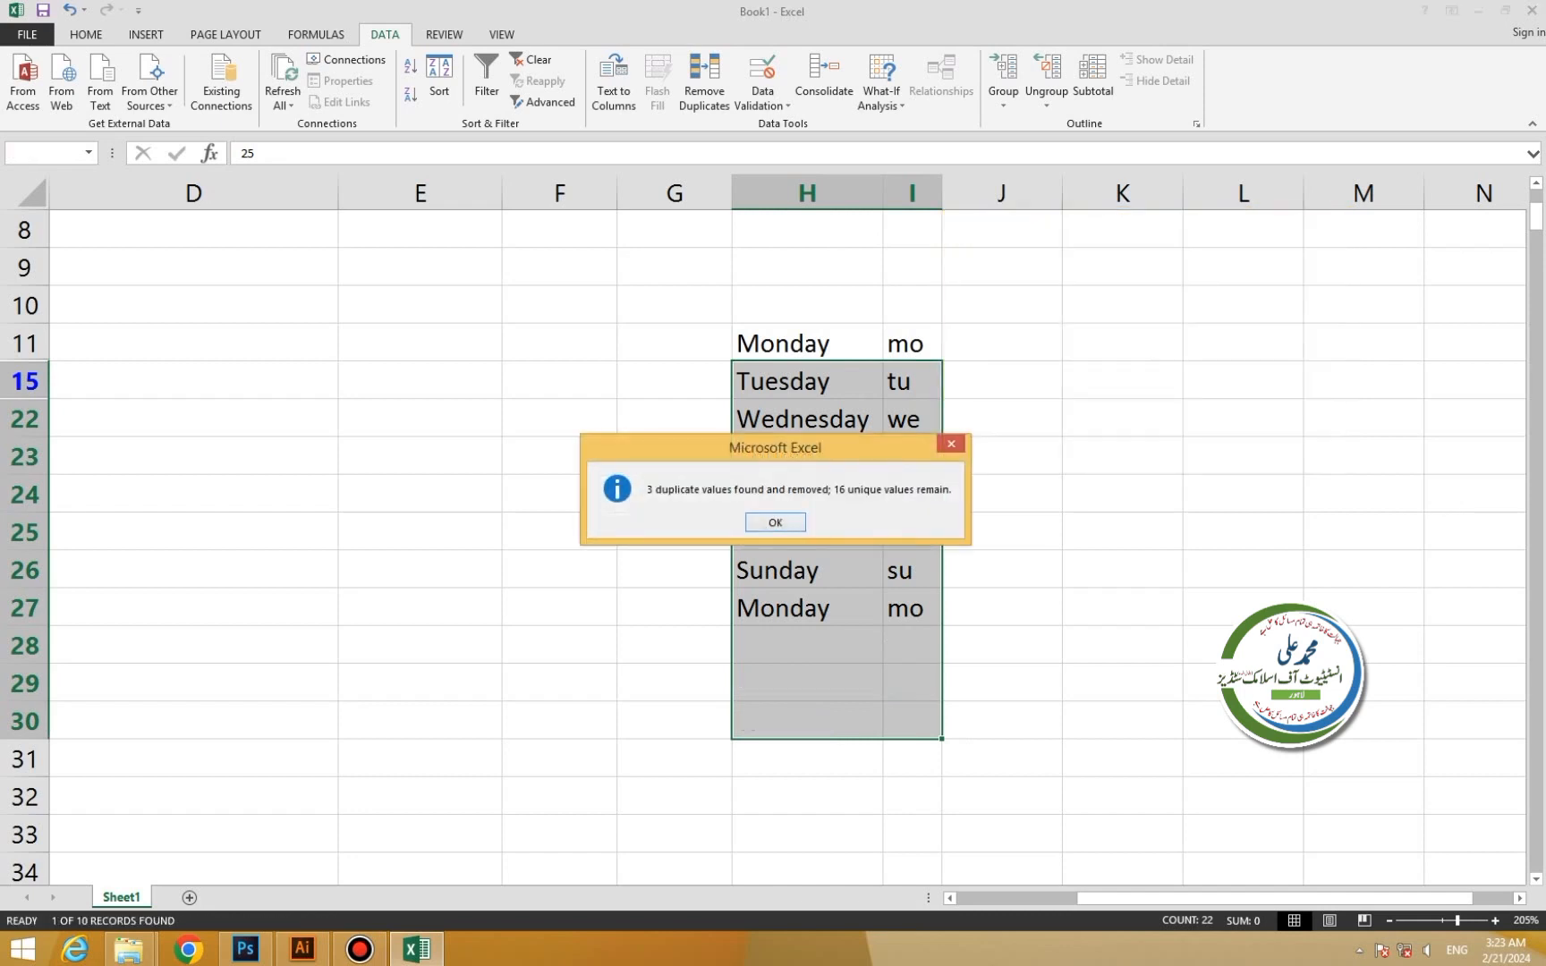
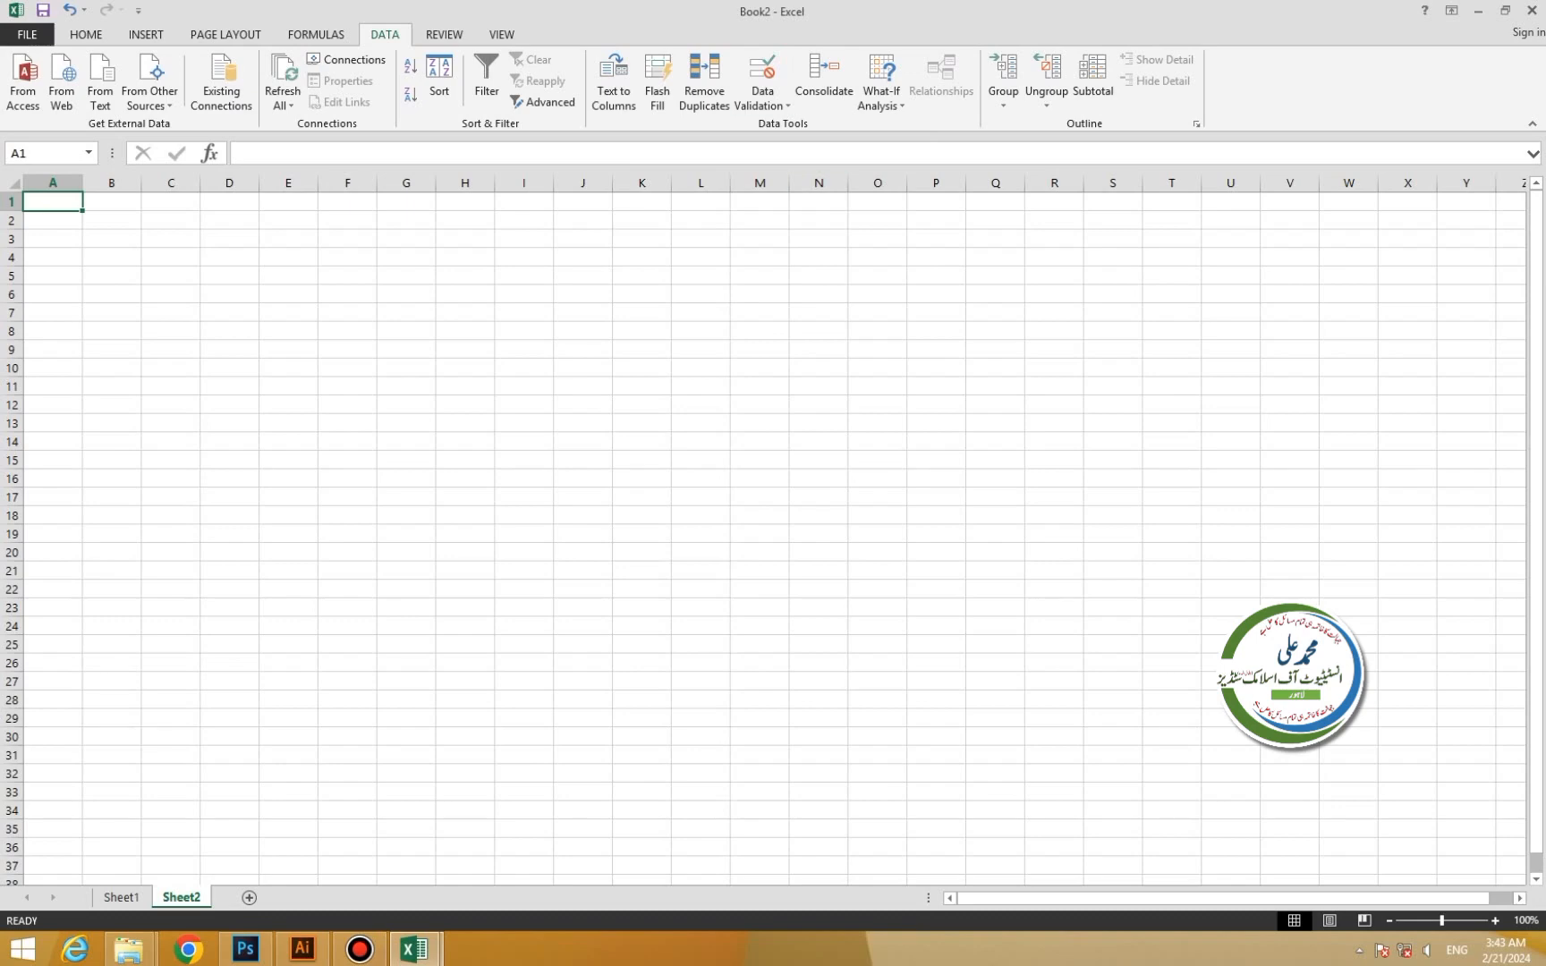
Add a Data Validation rule on L4:L13 allowing whole numbers from 1 to 5.
left_click(762, 105)
left_click_drag(701, 257, 700, 423)
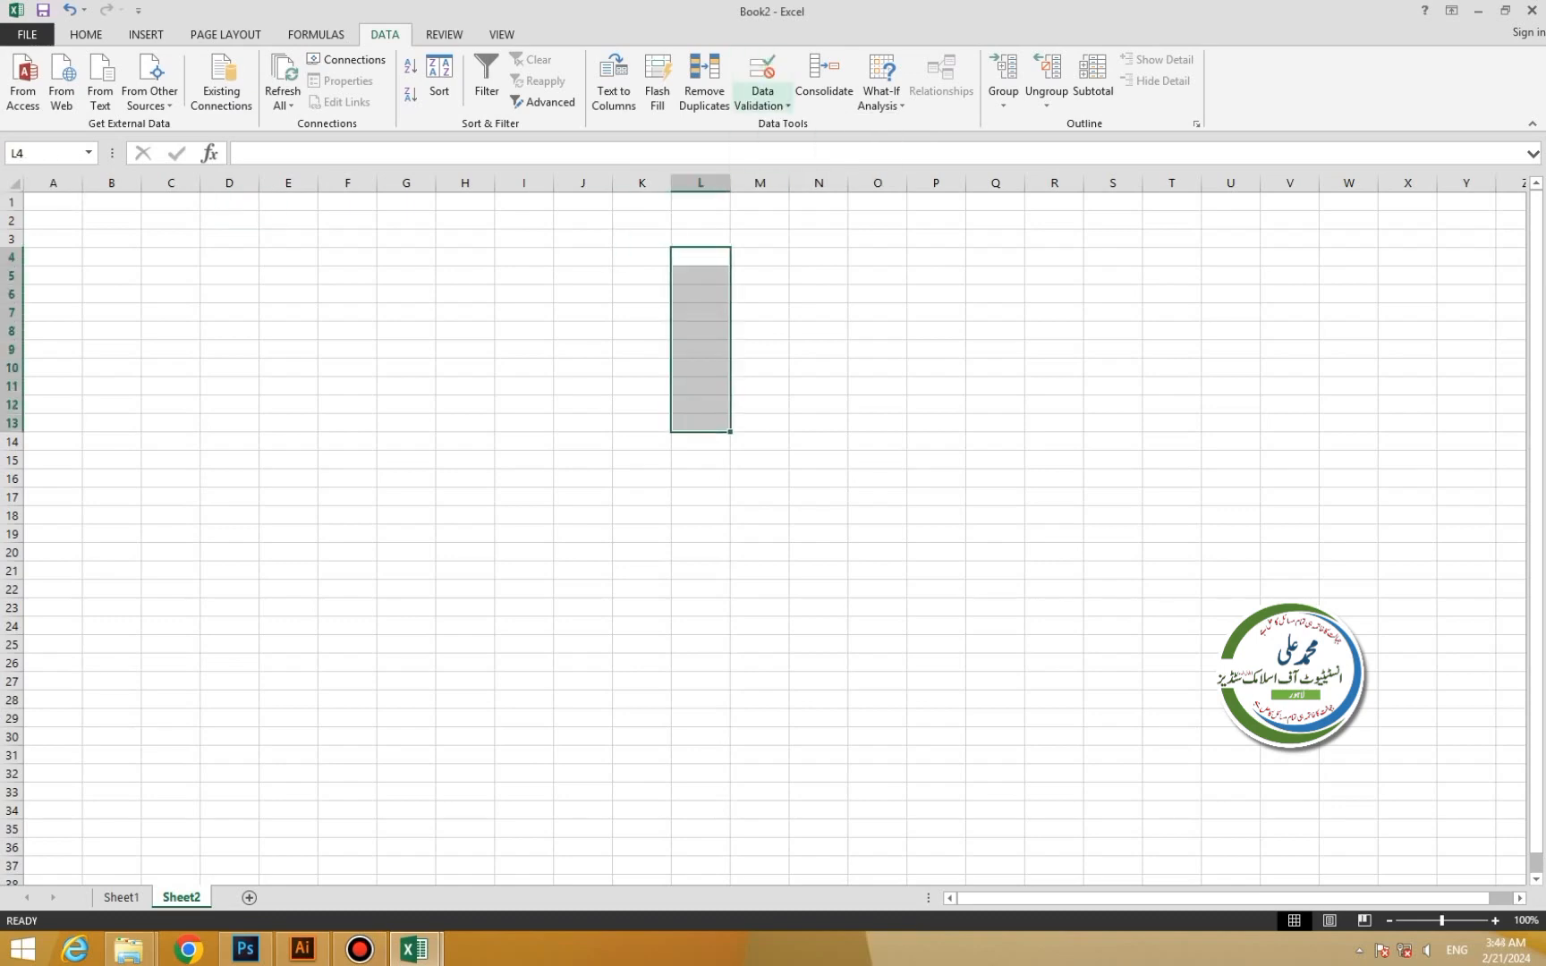
left_click(762, 105)
left_click(802, 125)
left_click(1122, 286)
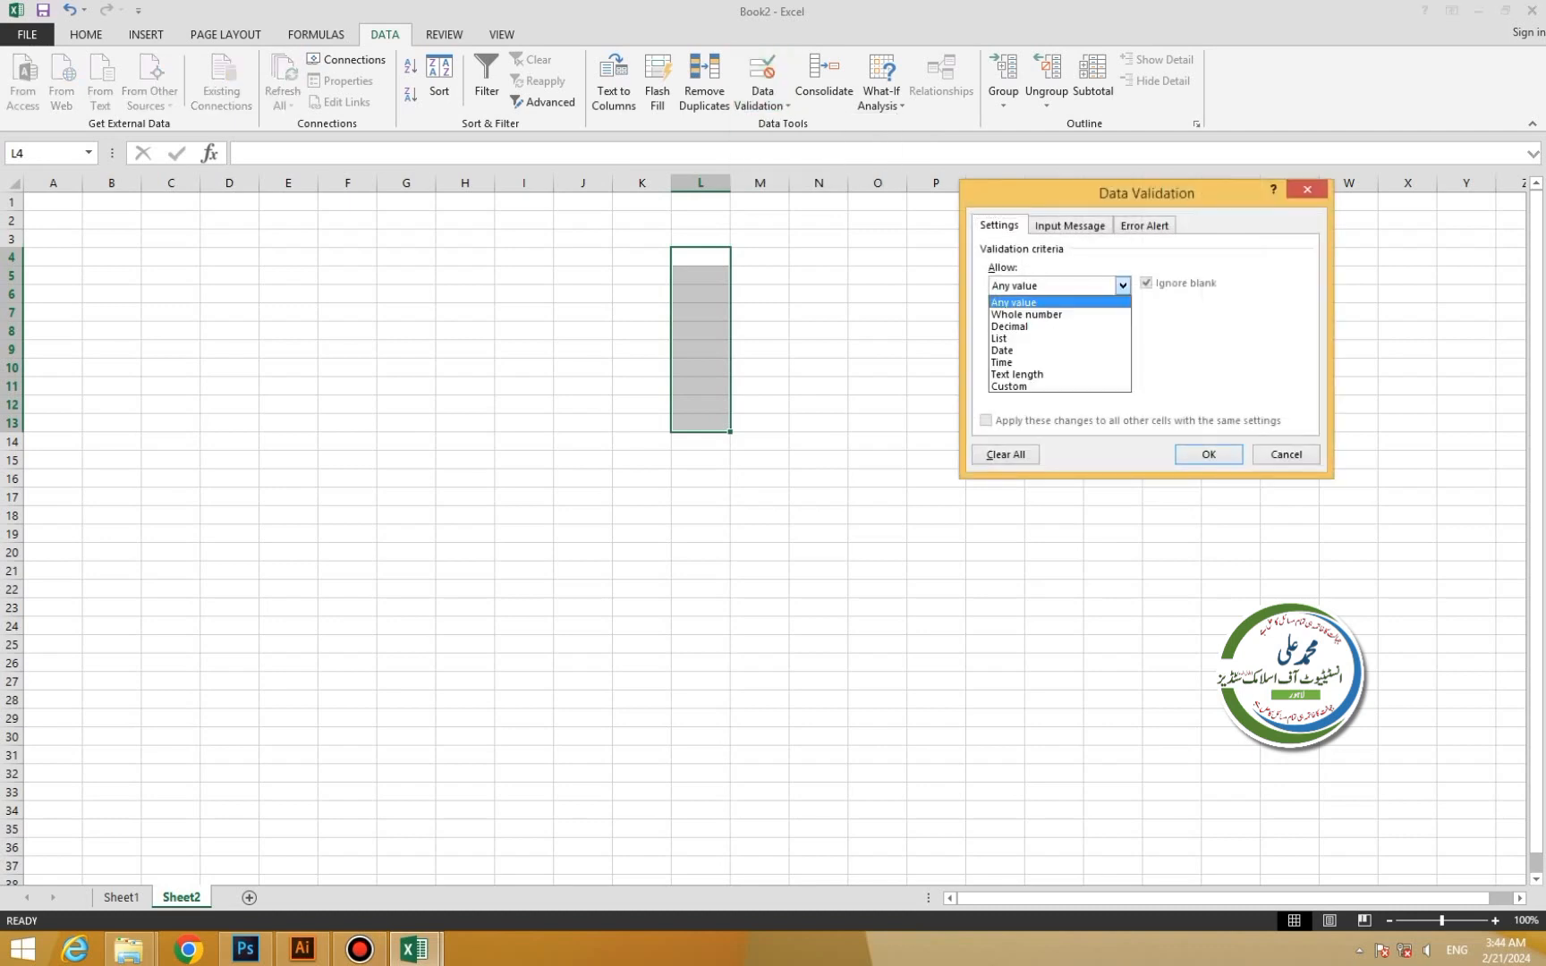
left_click(1120, 316)
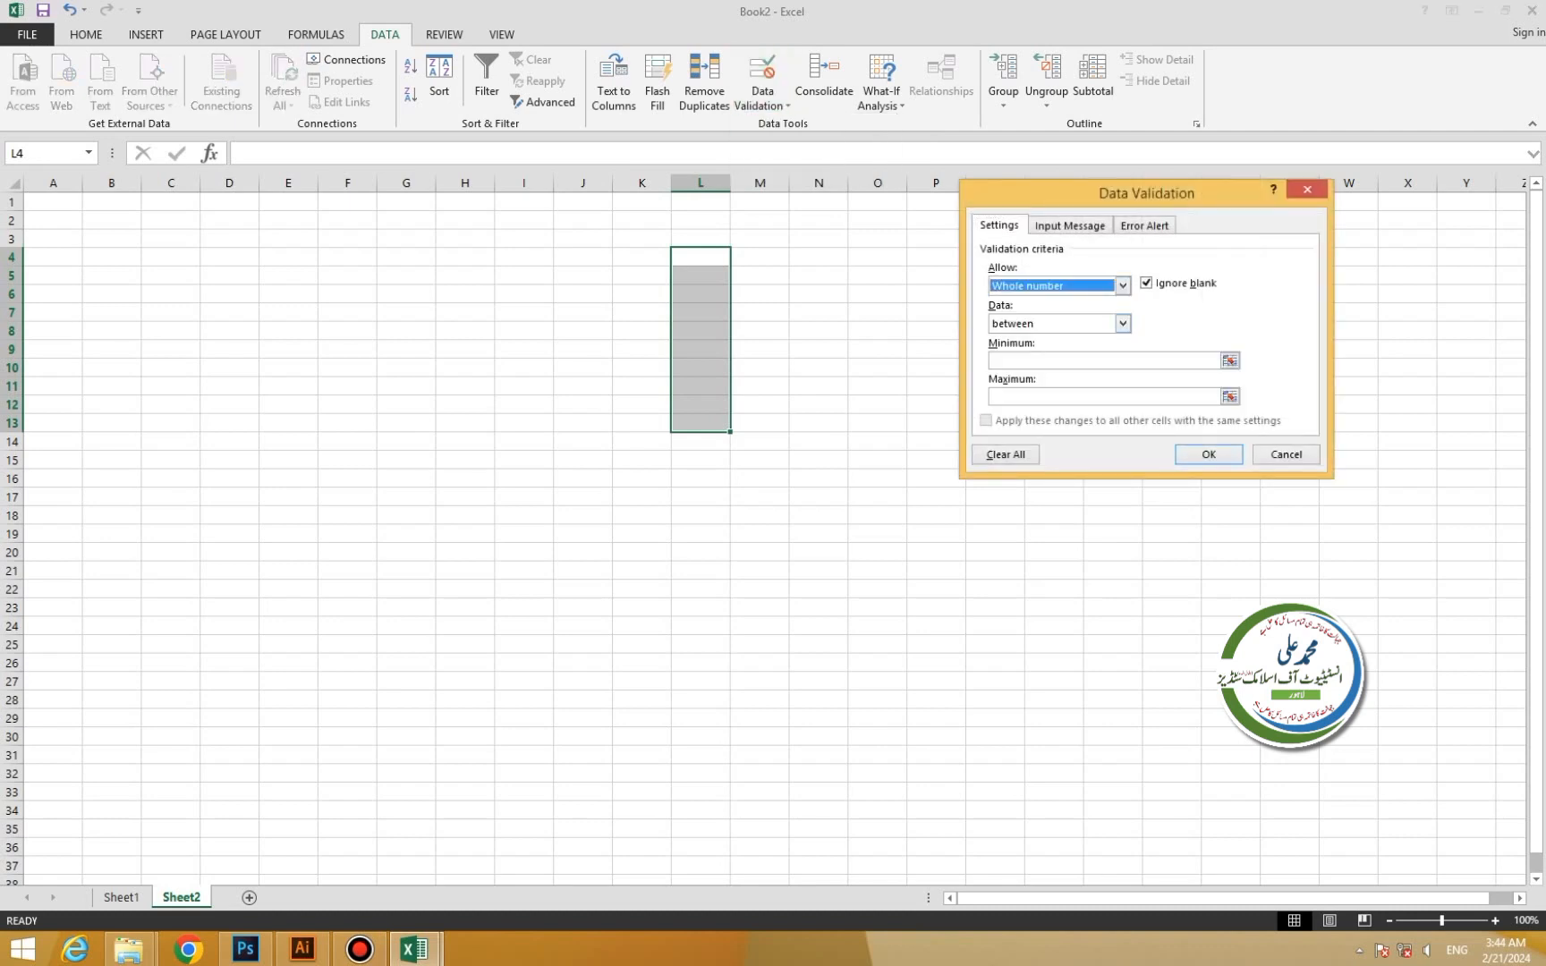
left_click(1106, 360)
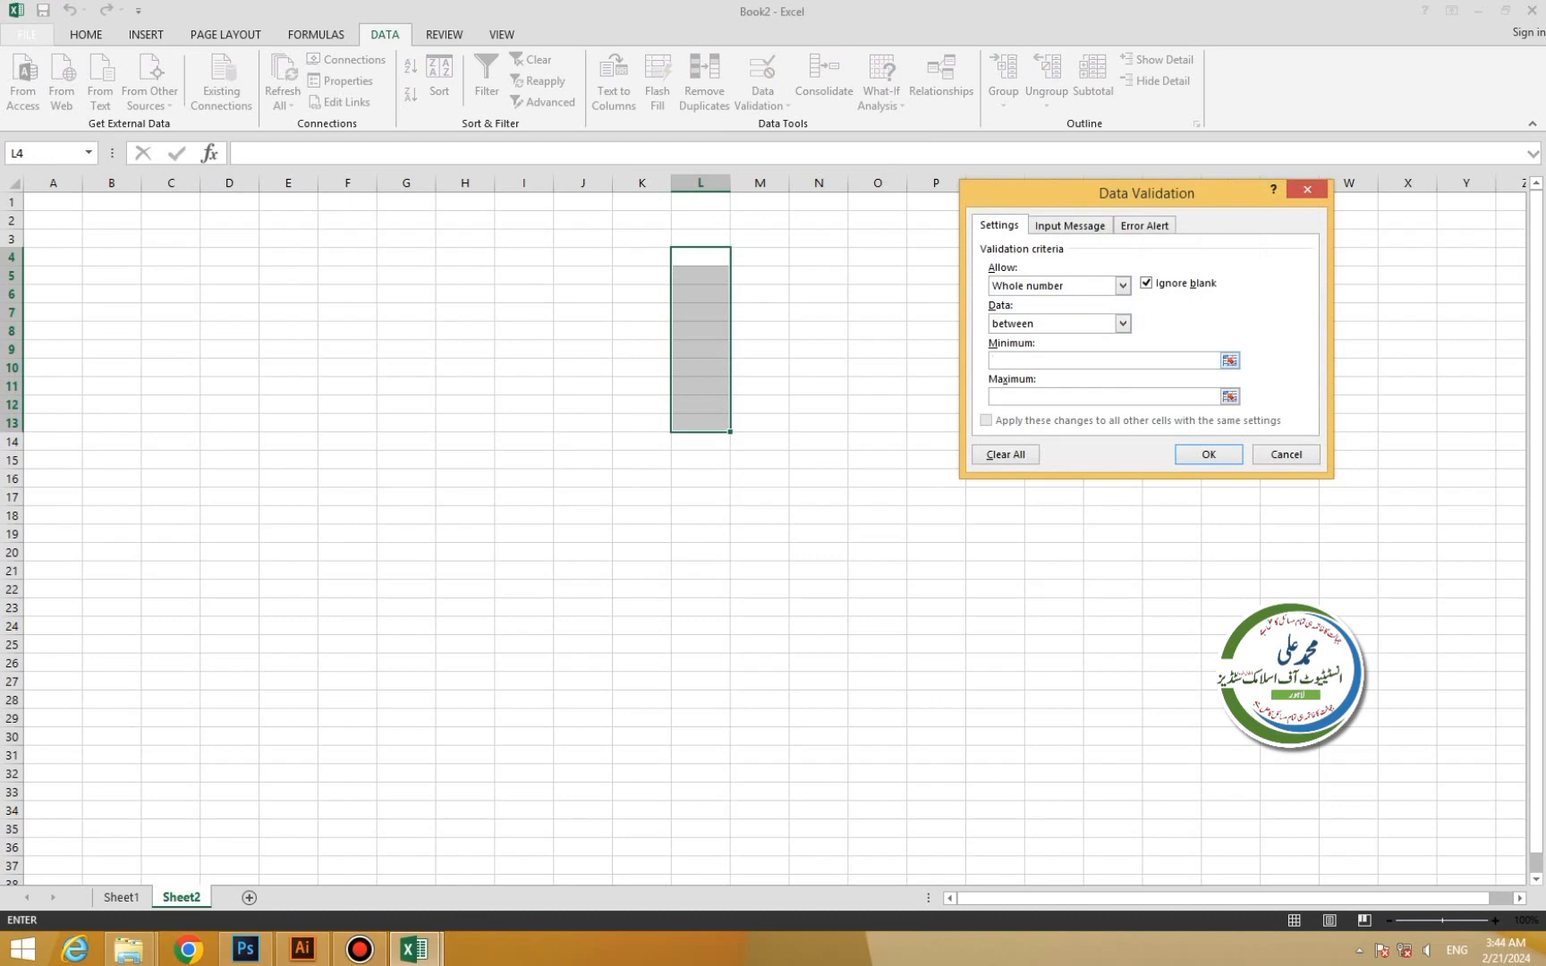
type("1")
type("5")
key("shift+Tab")
key("Tab")
left_click(1208, 455)
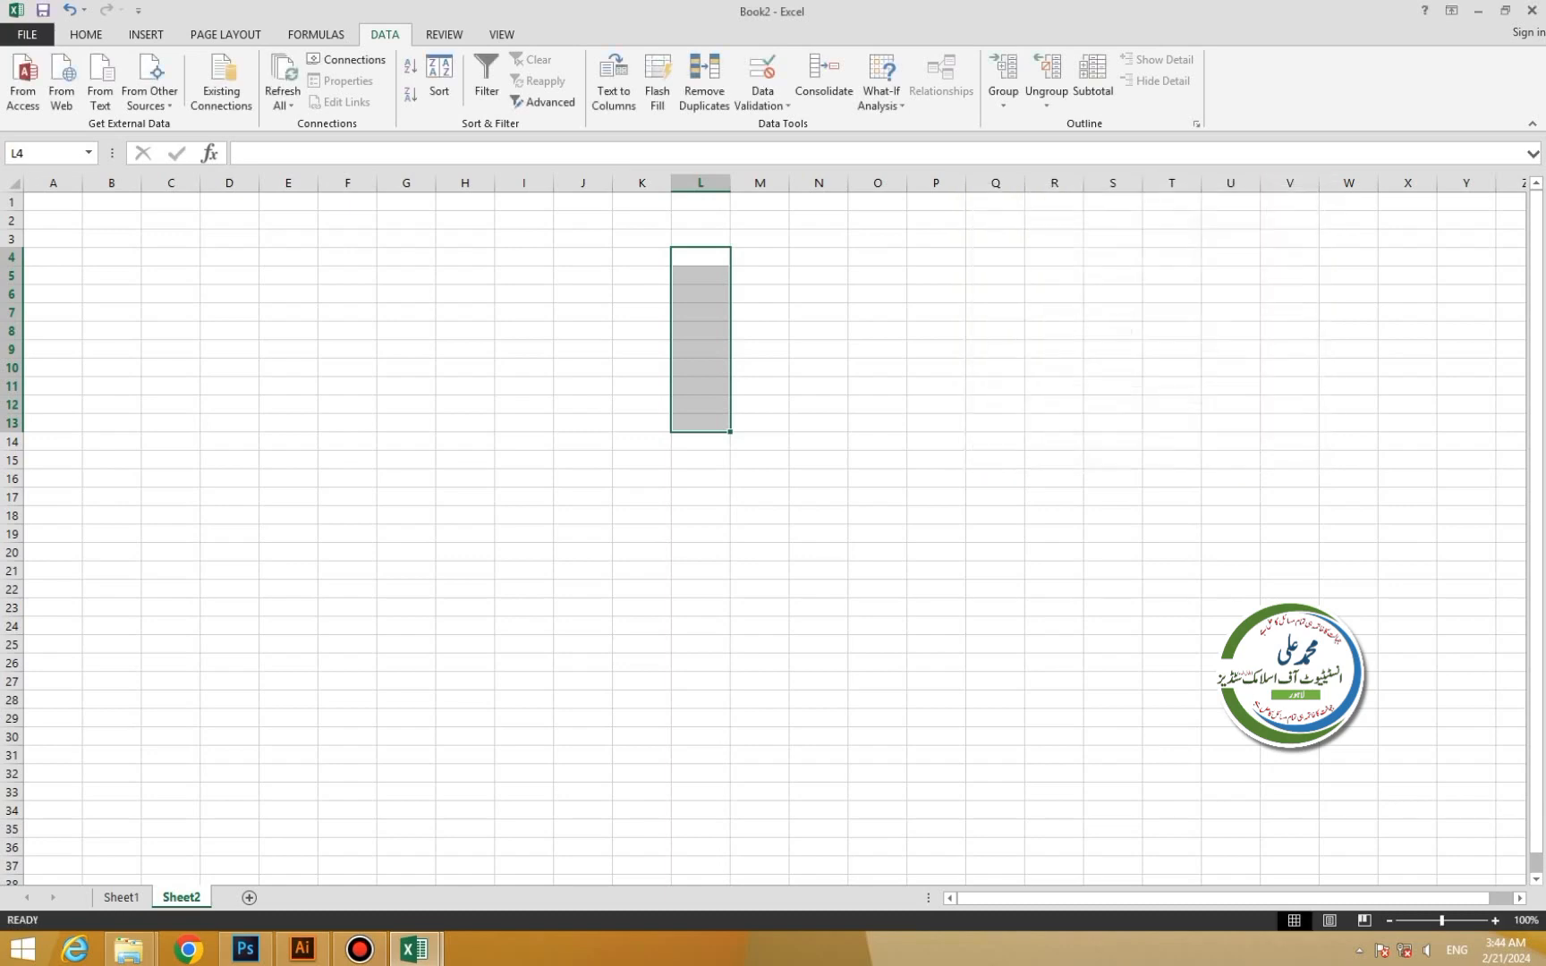
Enter the numbers 1, 2, 3, 4 and 5 into L4 through L8.
double_click(701, 258)
type("1")
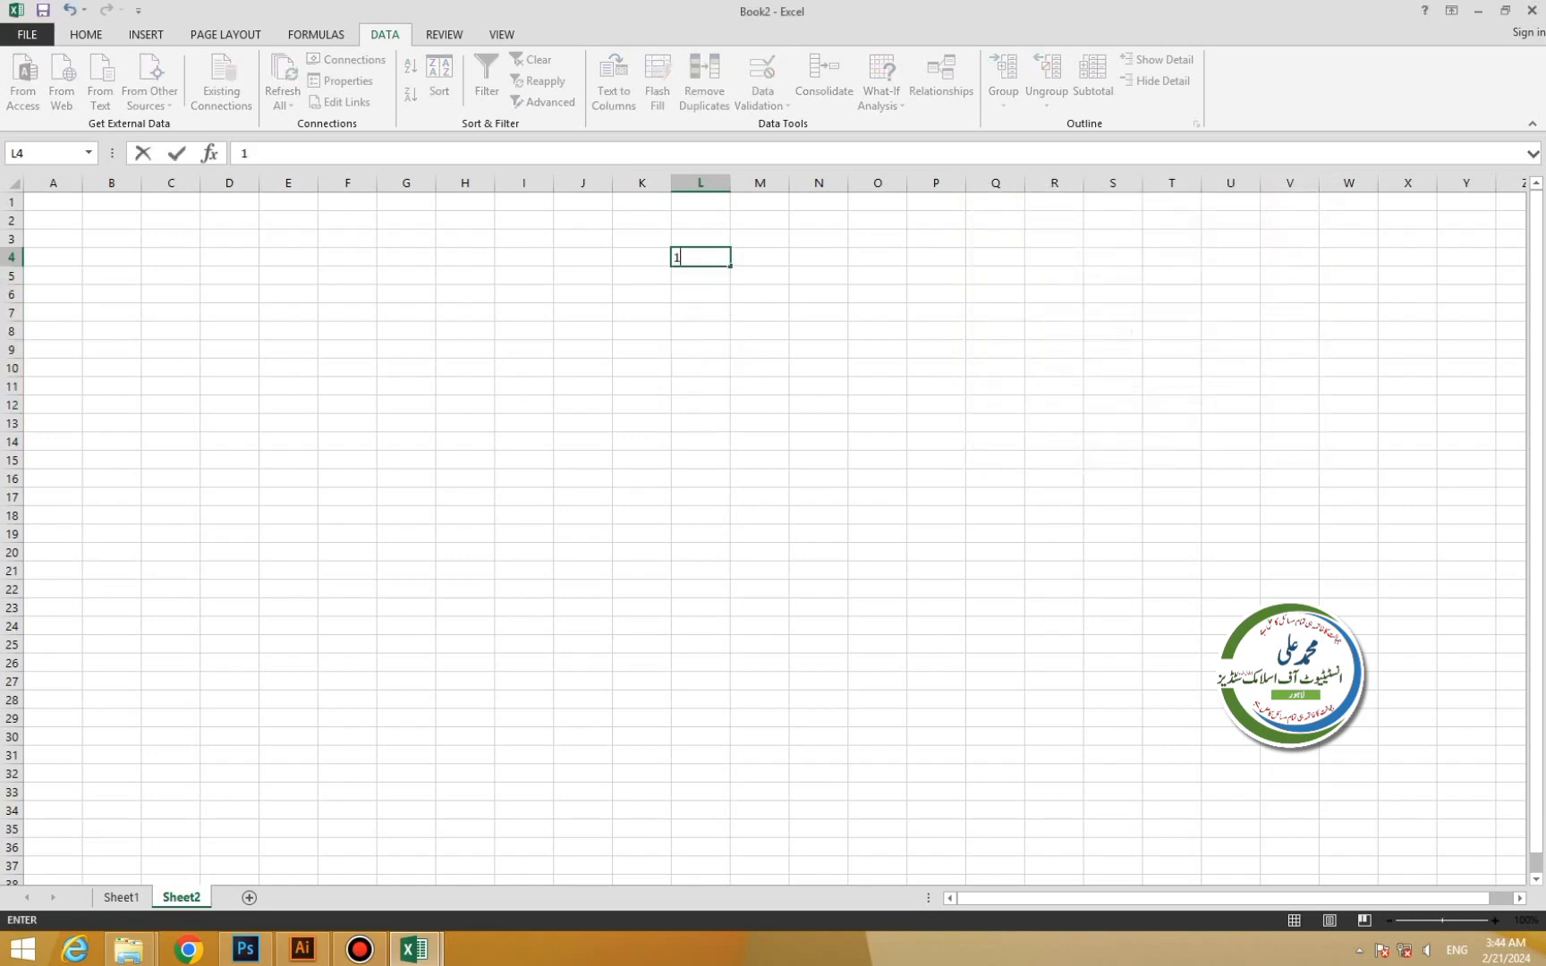
key("Return")
type("2")
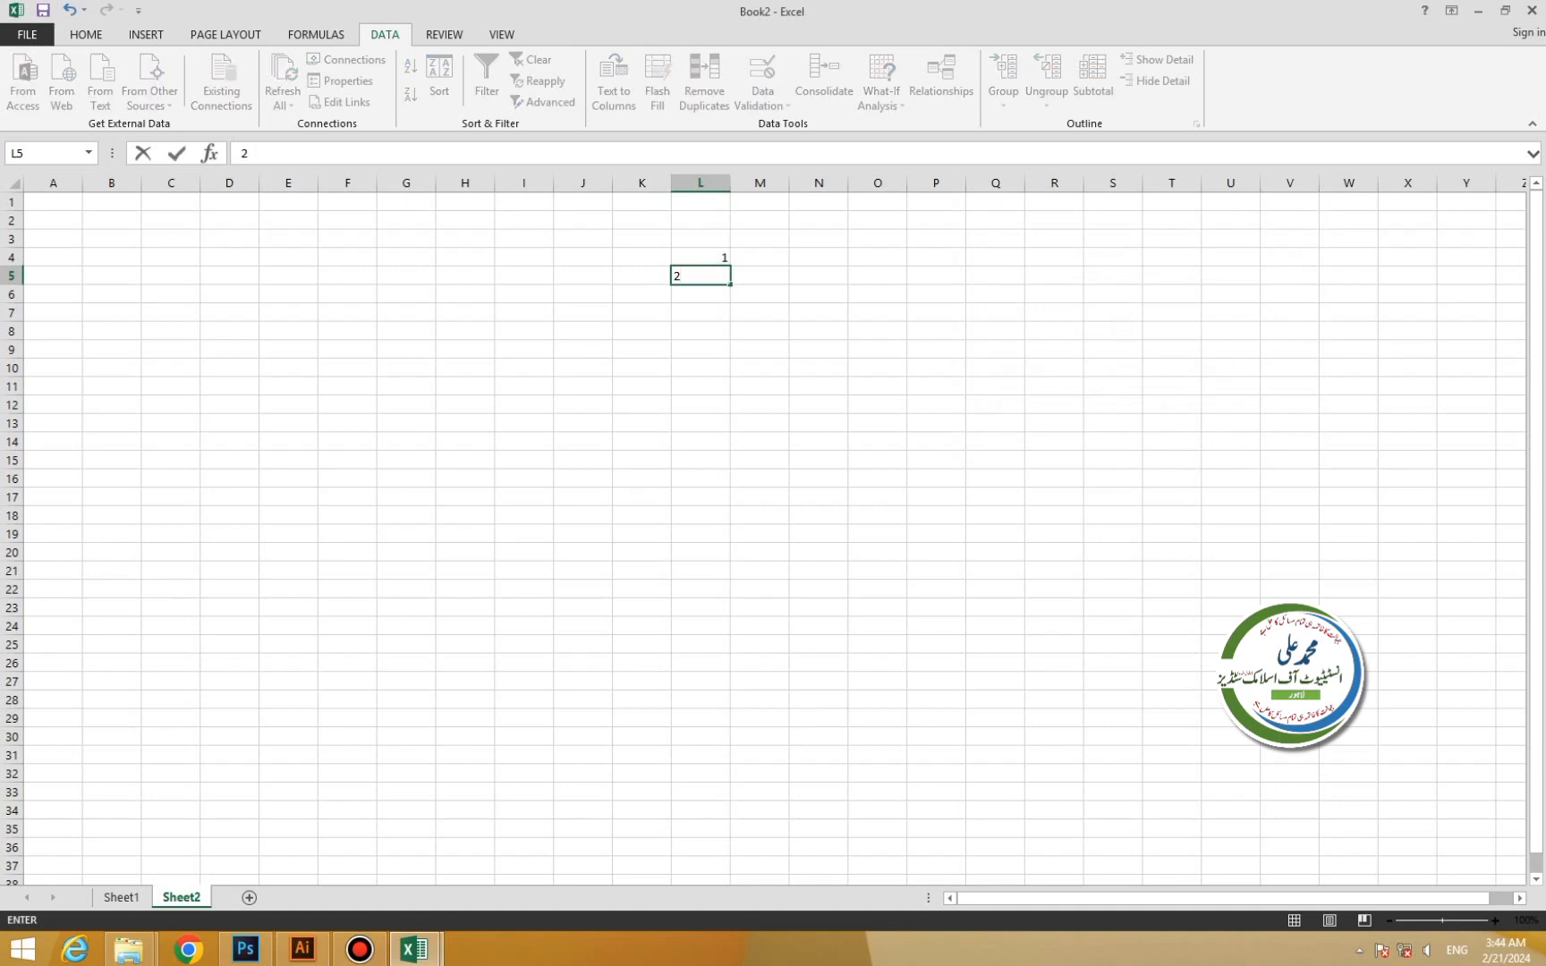
key("Return")
type("3")
key("Return")
type("4")
key("Return")
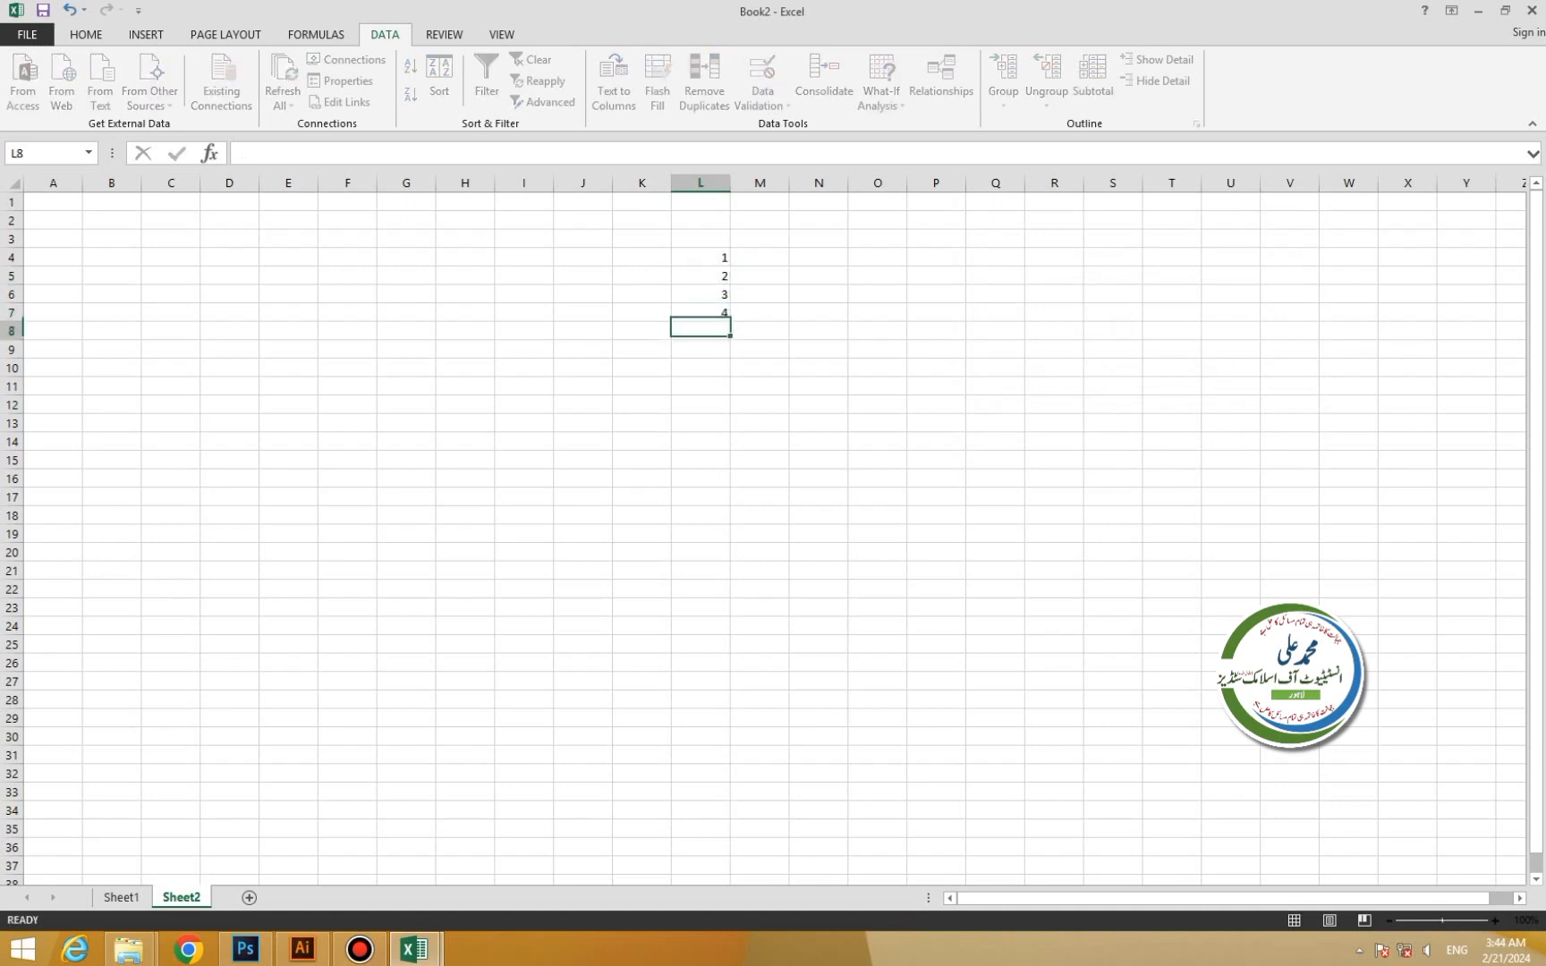
type("5")
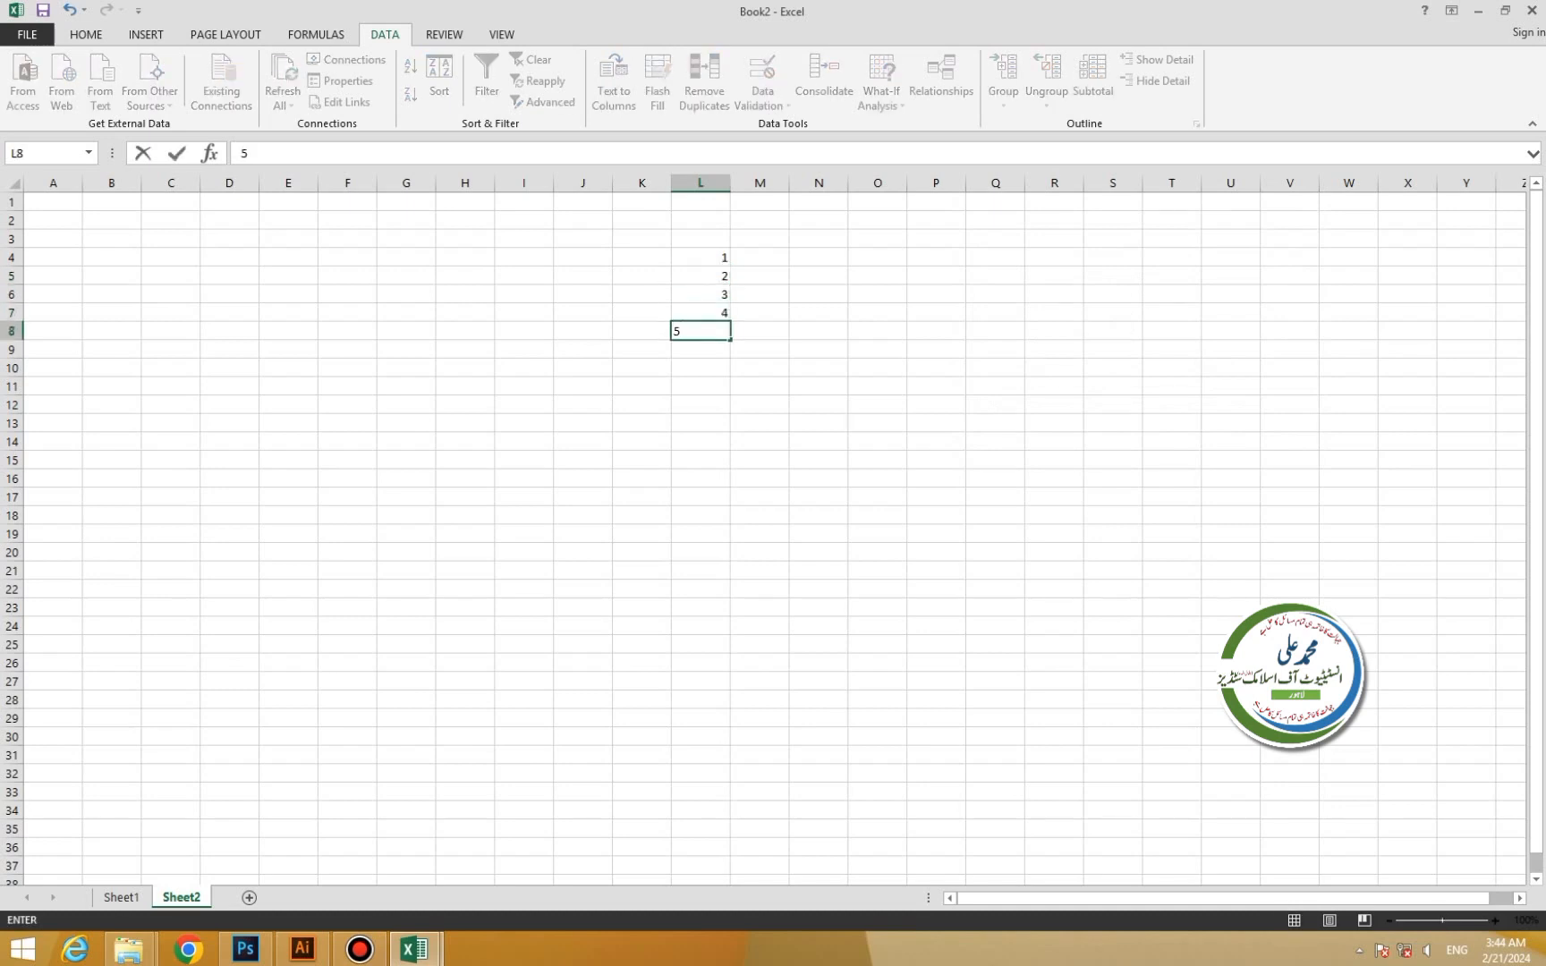
left_click(700, 294, "ctrl")
Test L9 with 6 and then 7, cancelling the rejected entry so L9 stays empty.
scroll(700, 294, "up", 3)
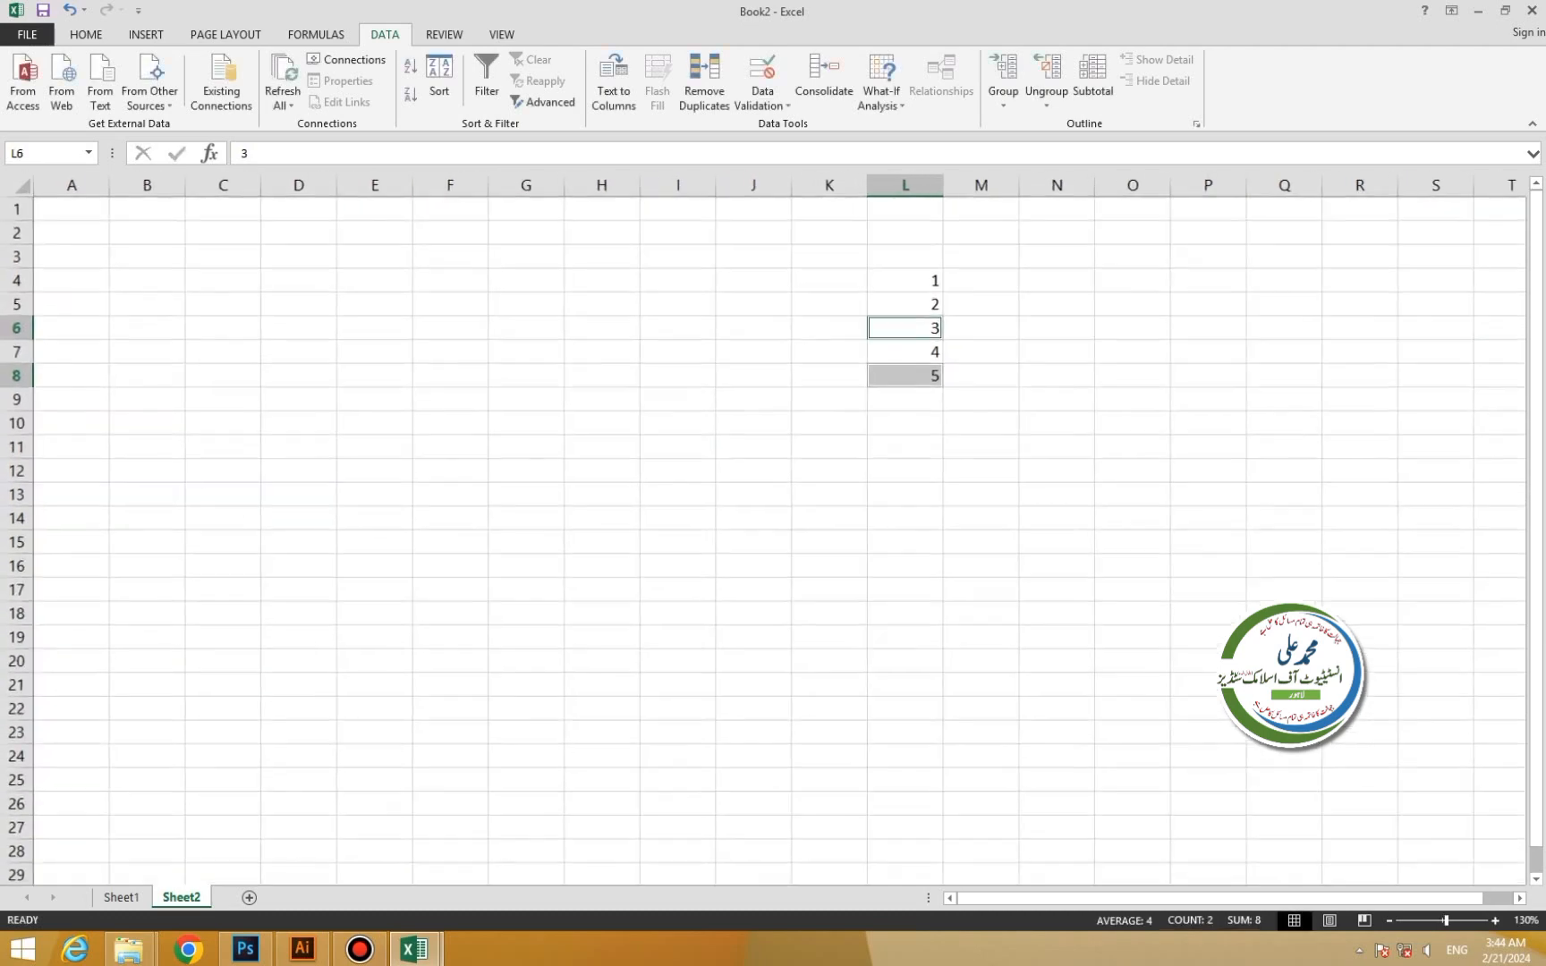
scroll(700, 295, "up", 2)
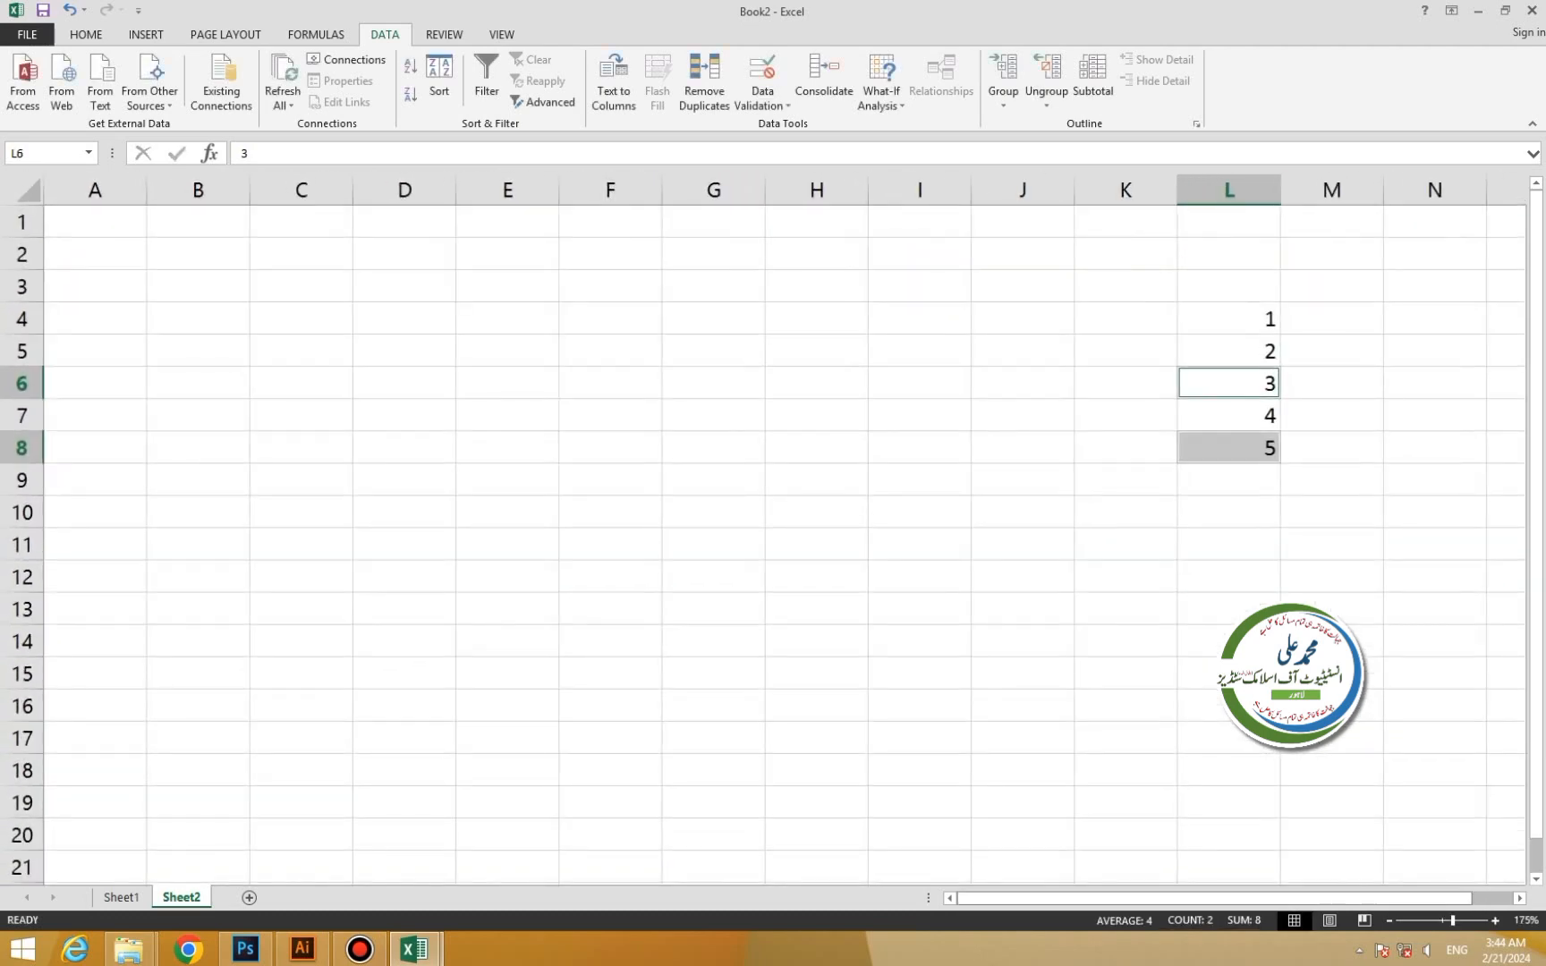
left_click_drag(1199, 899, 1242, 898)
left_click(1125, 480)
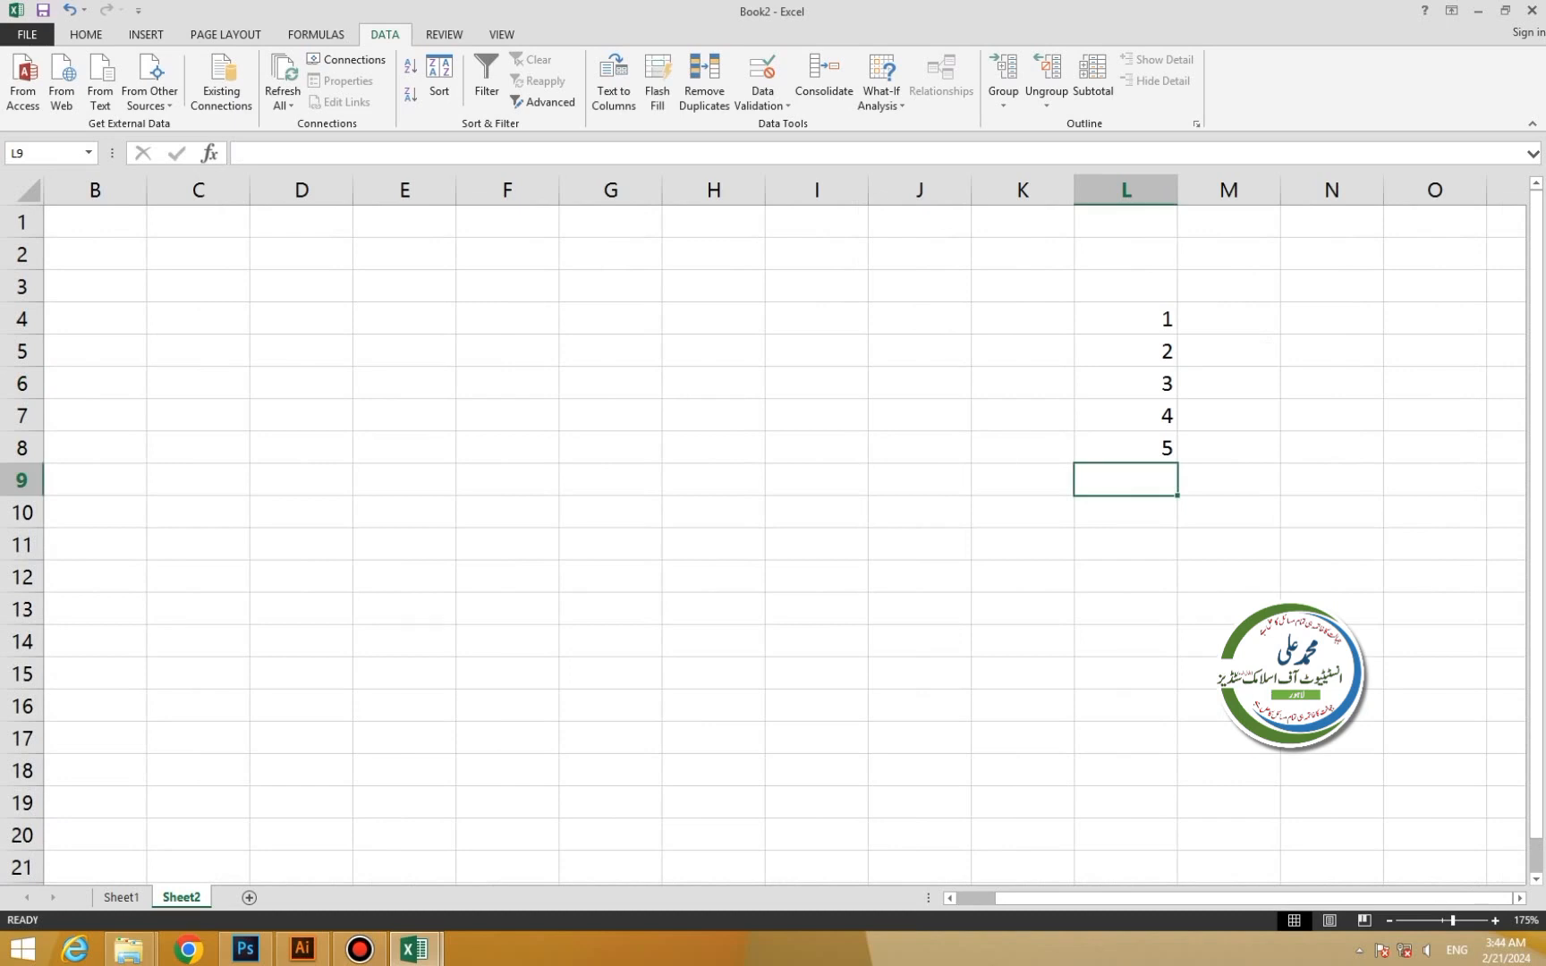
type("6")
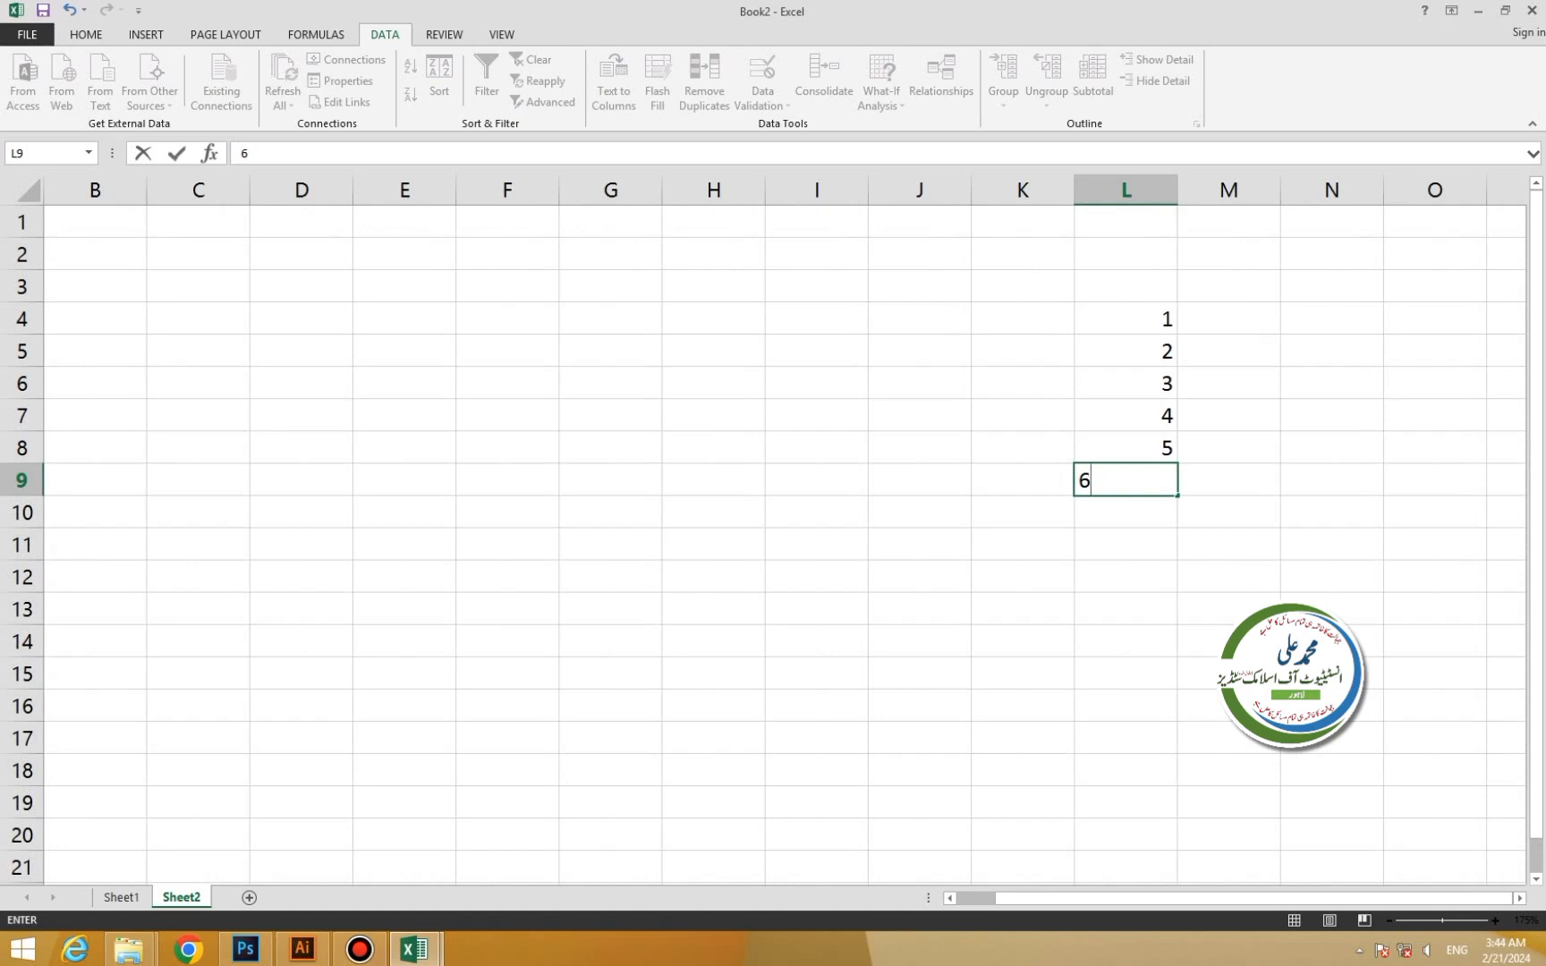
key("Return")
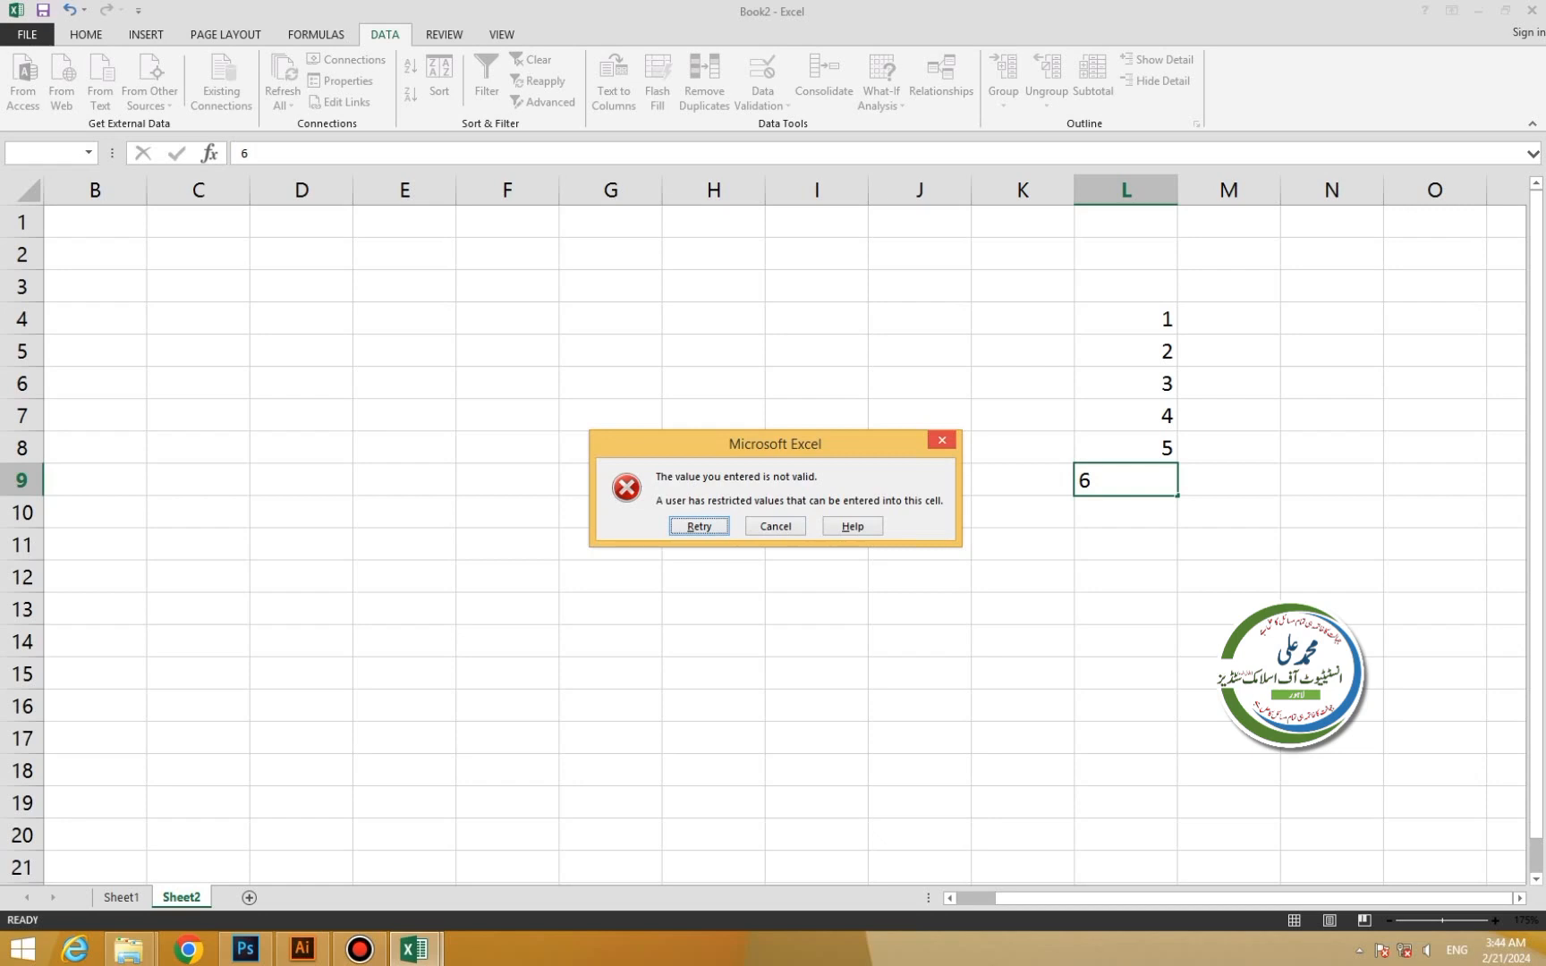
key("Return")
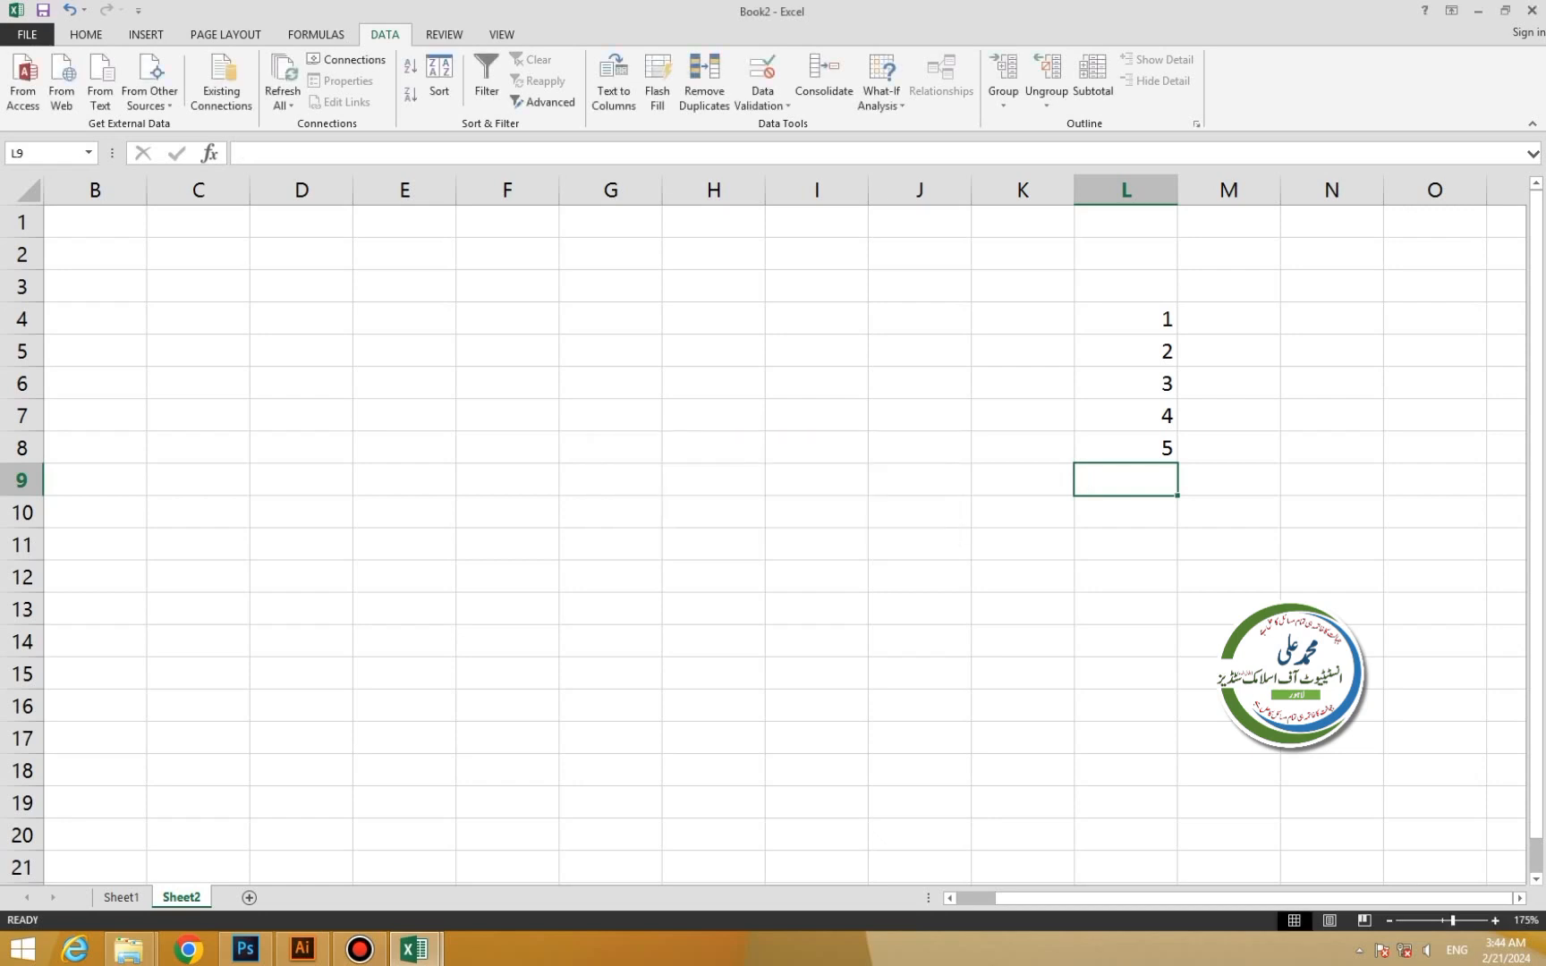
type("7")
key("Return")
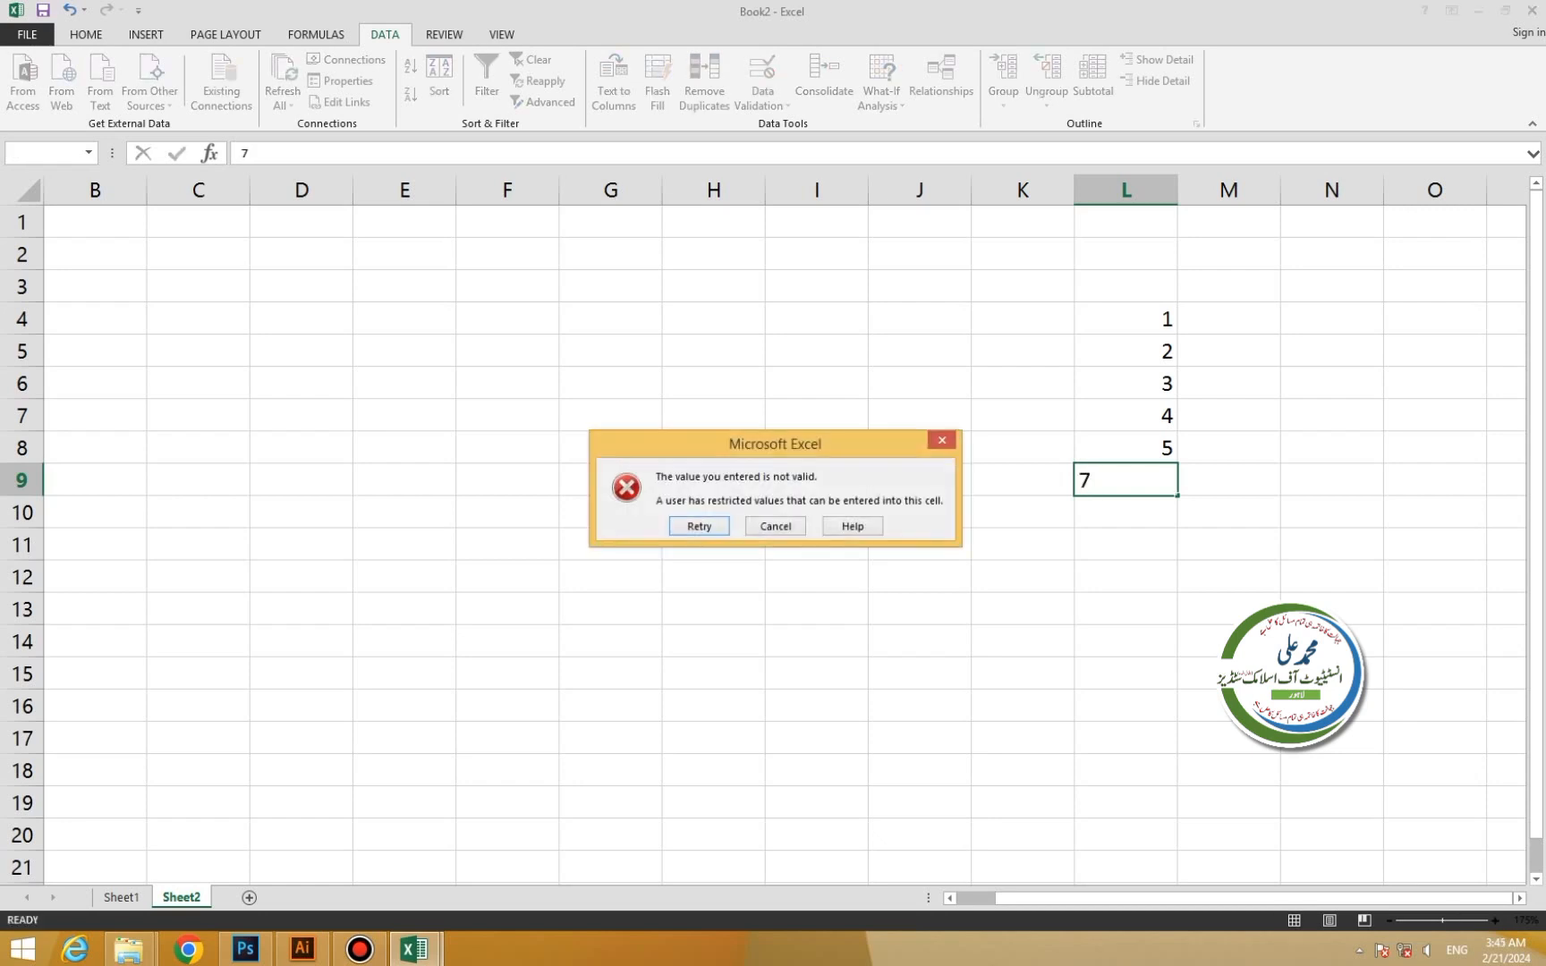
key("Escape")
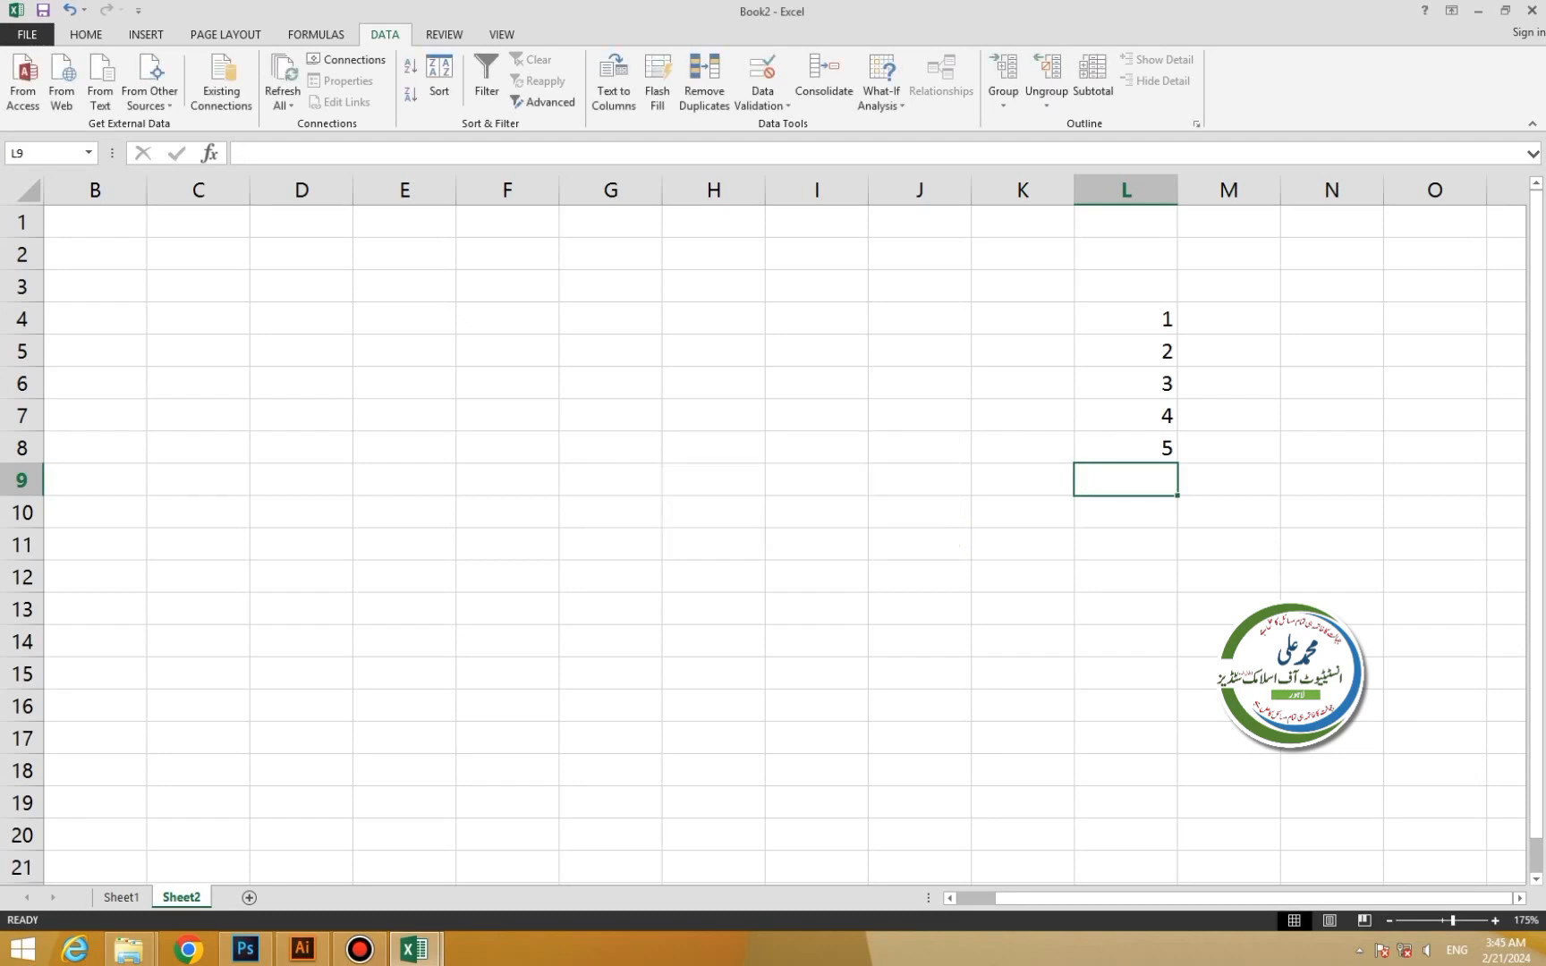
Clear validation circles on L4:L12, then select H4:H14.
left_click_drag(1125, 320, 1125, 578)
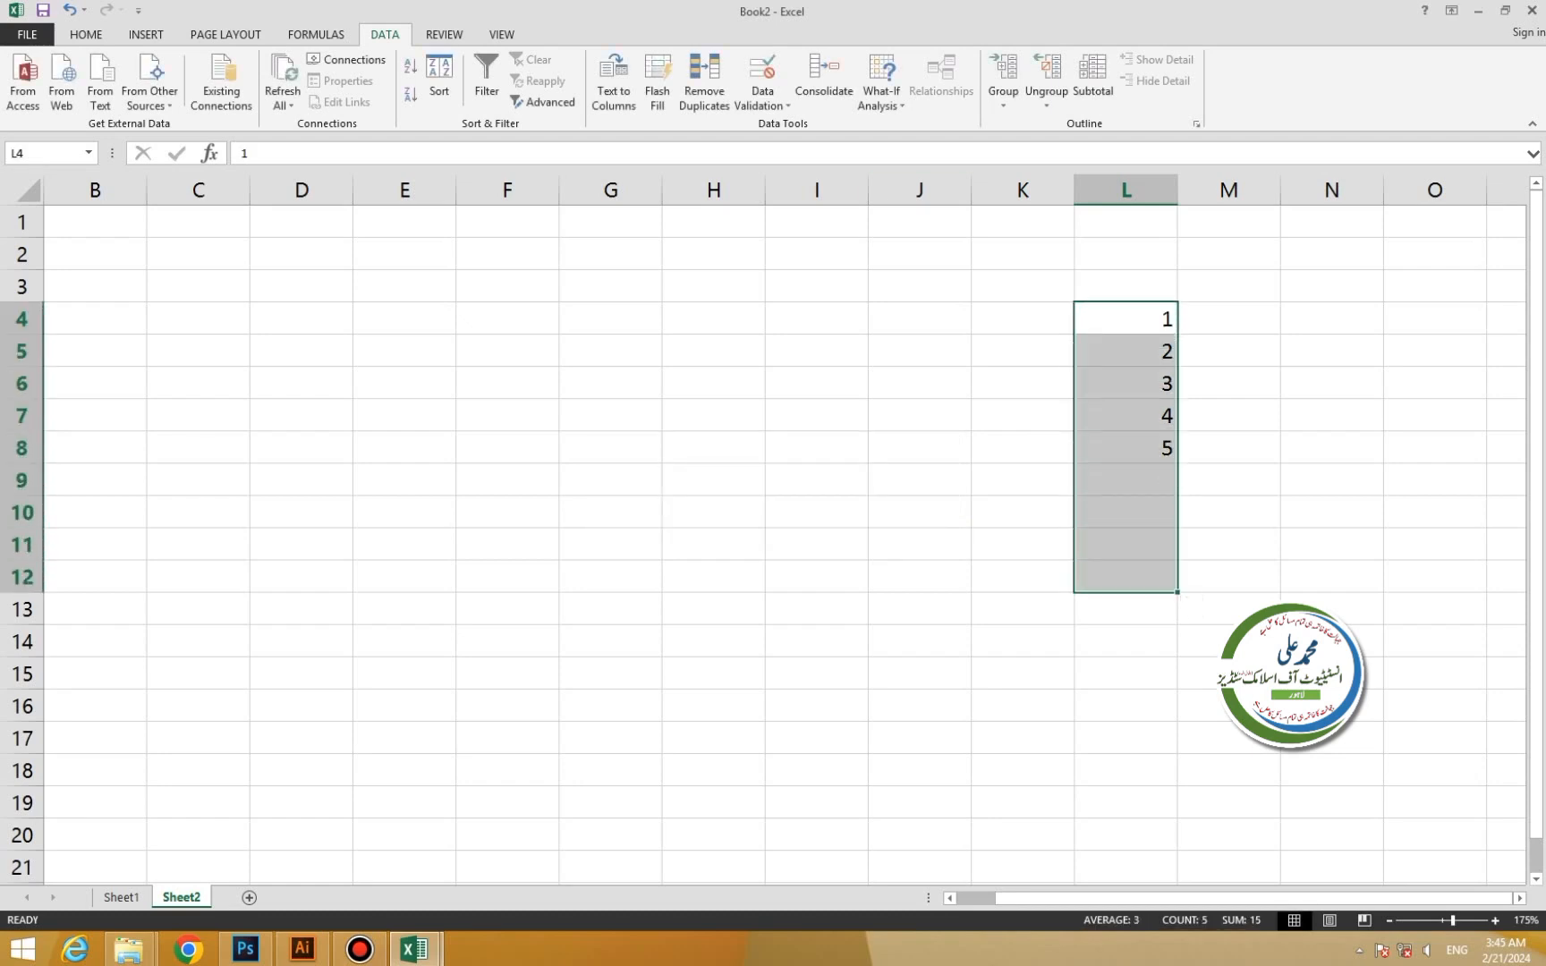
left_click(762, 98)
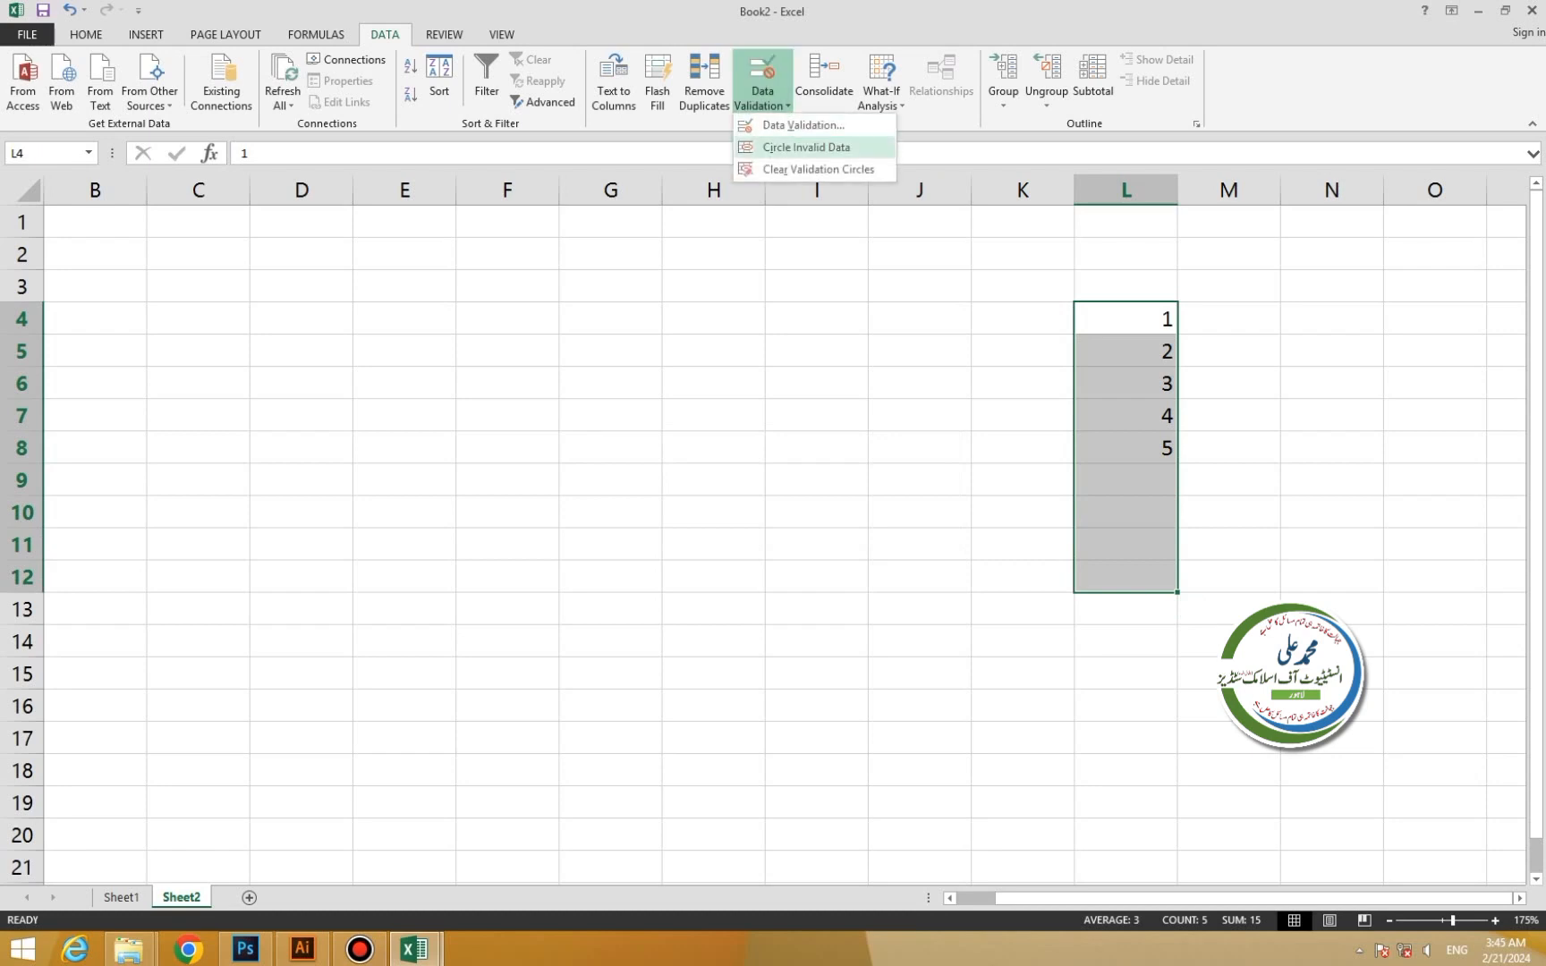
left_click(818, 169)
left_click(1126, 319)
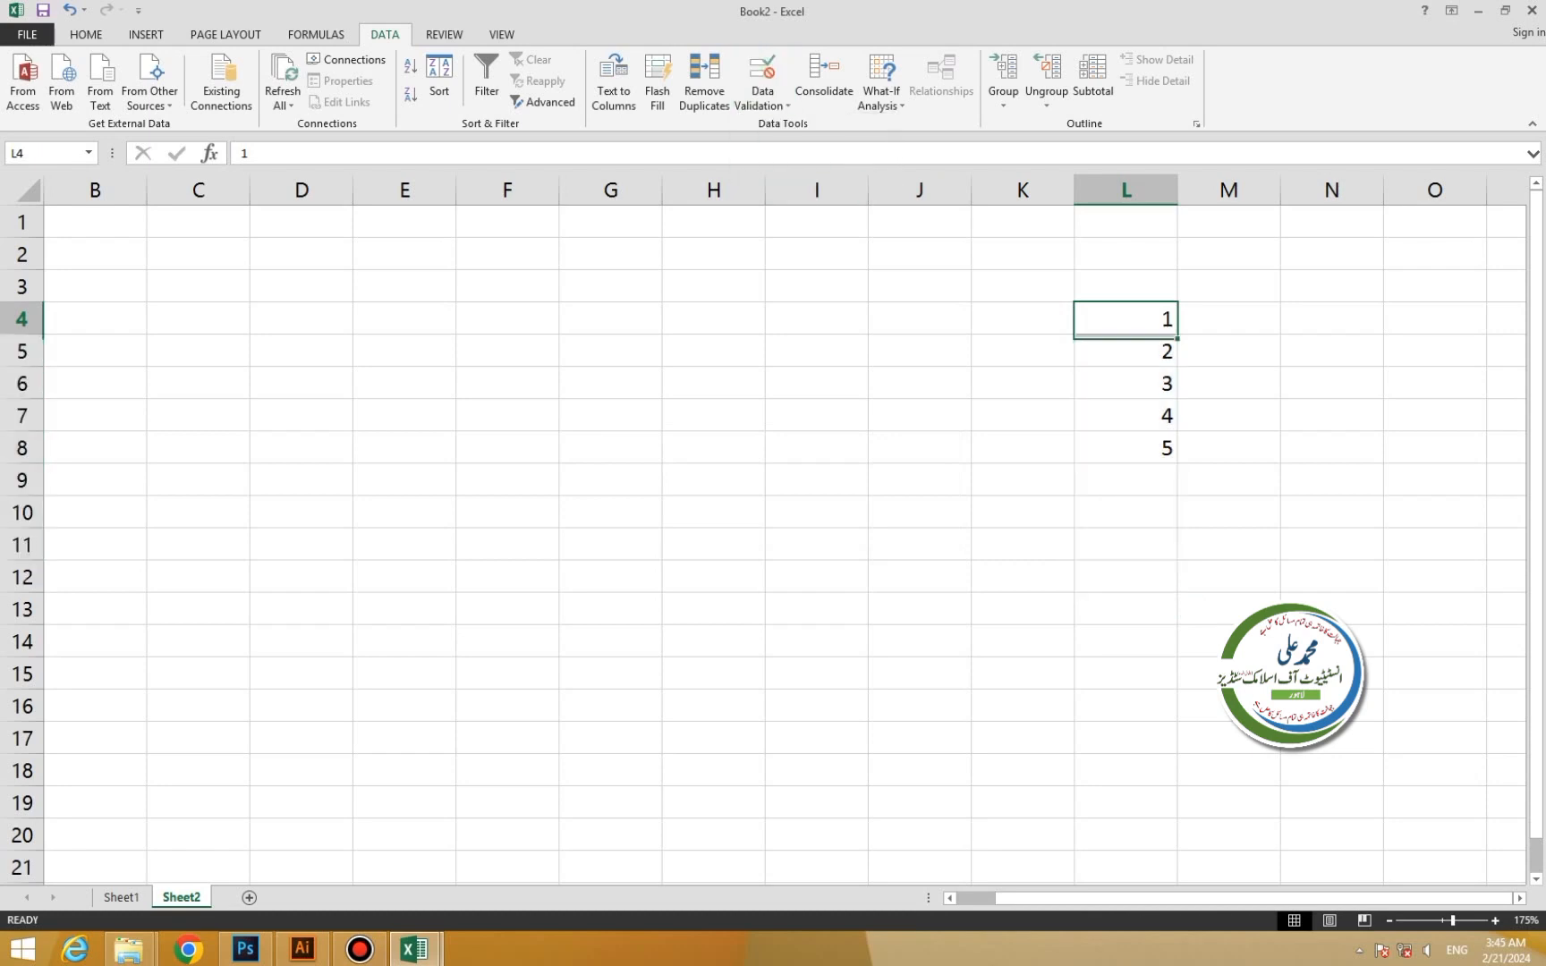
left_click_drag(1125, 319, 1126, 480)
left_click_drag(714, 319, 713, 642)
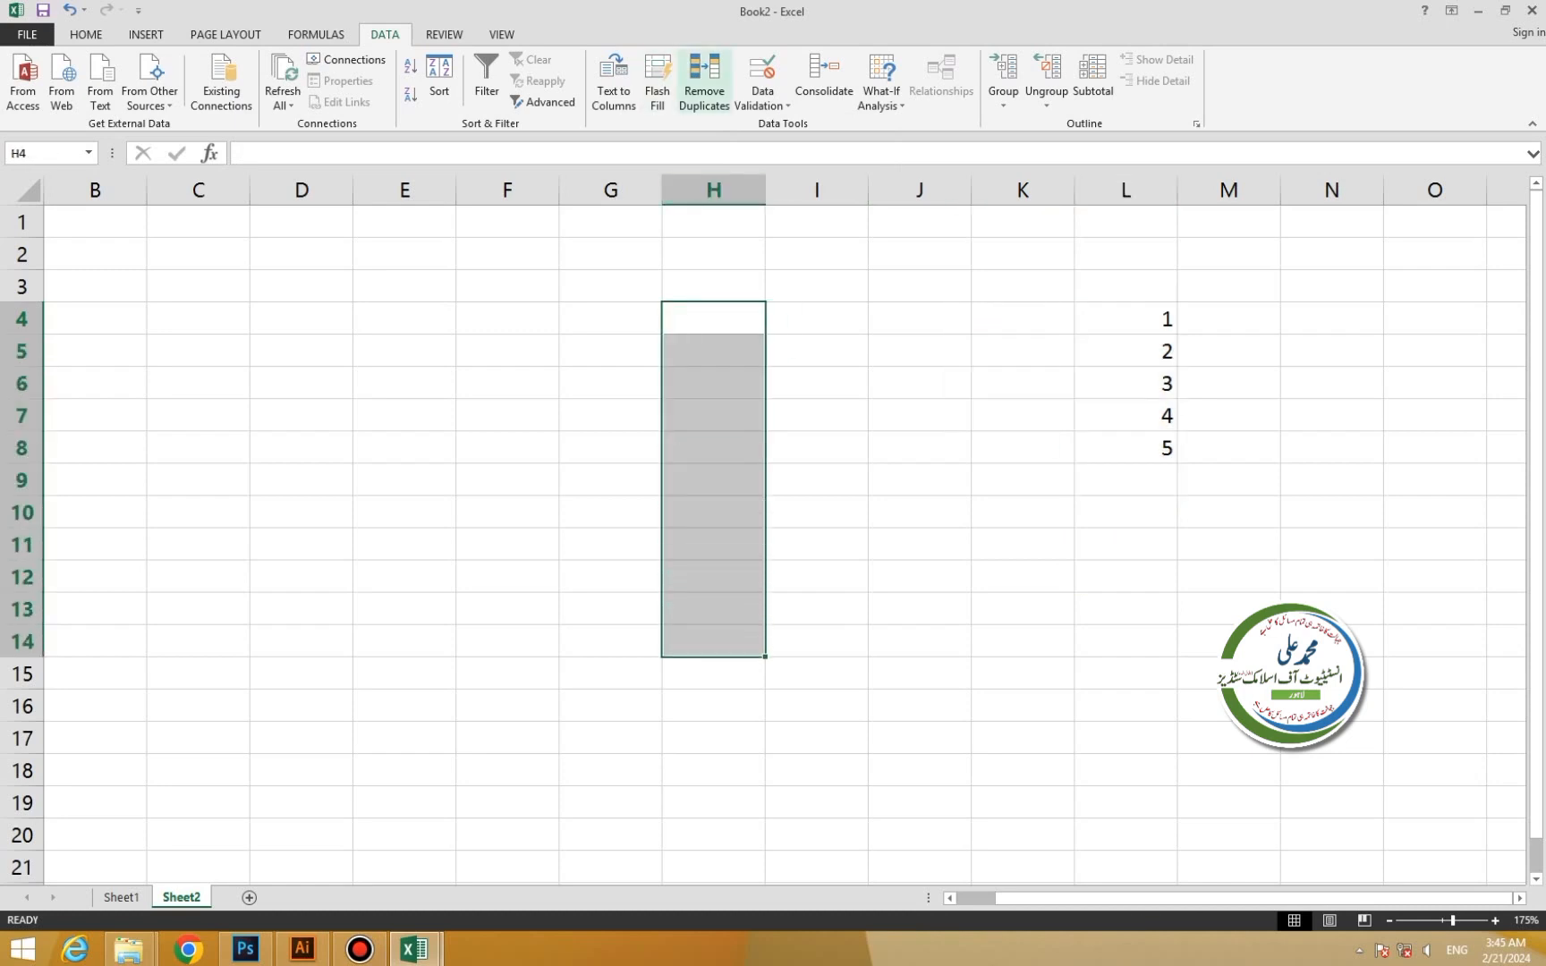
Open Data Validation for H4:H14 and set Allow to Date, after briefly trying List and Time.
left_click(762, 98)
left_click(803, 126)
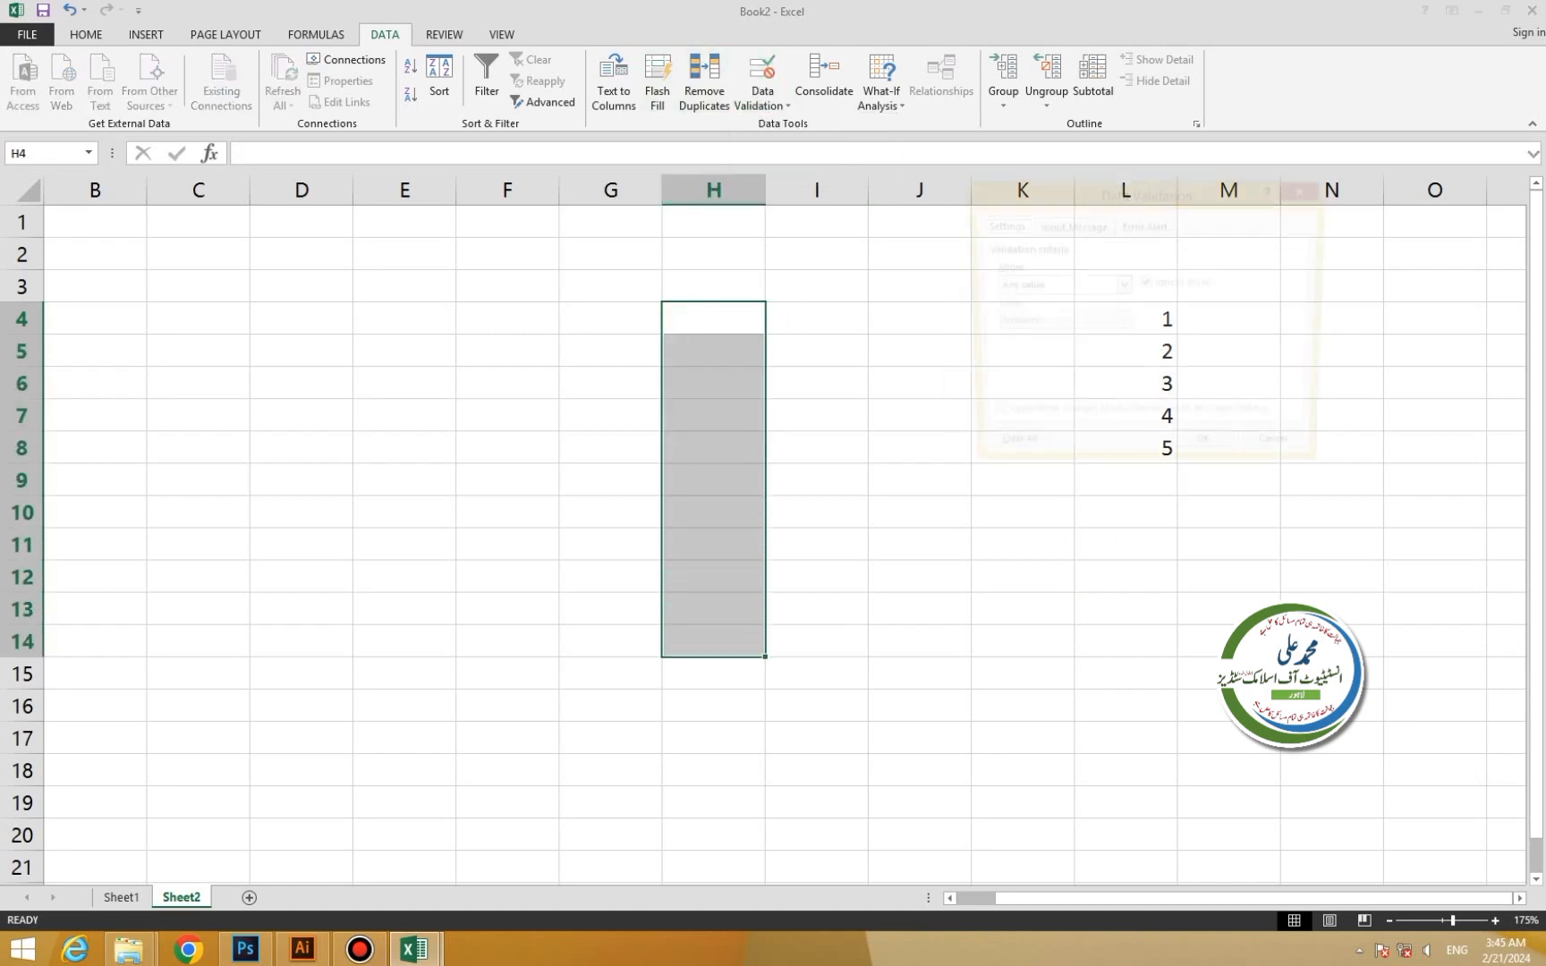
left_click(1122, 286)
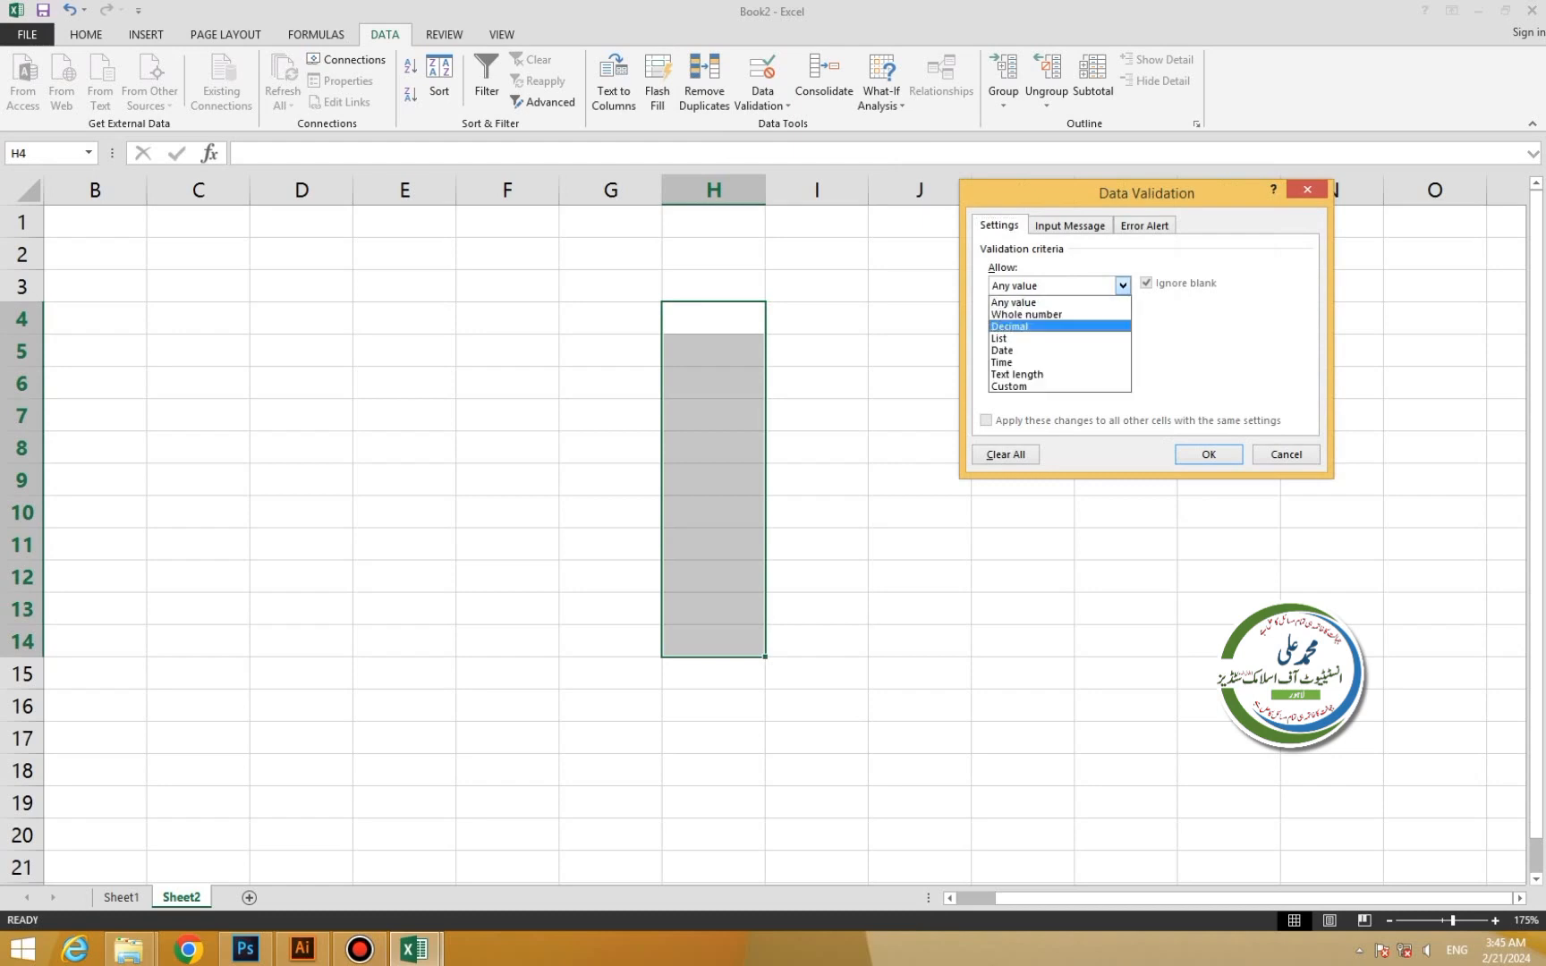
left_click(1059, 338)
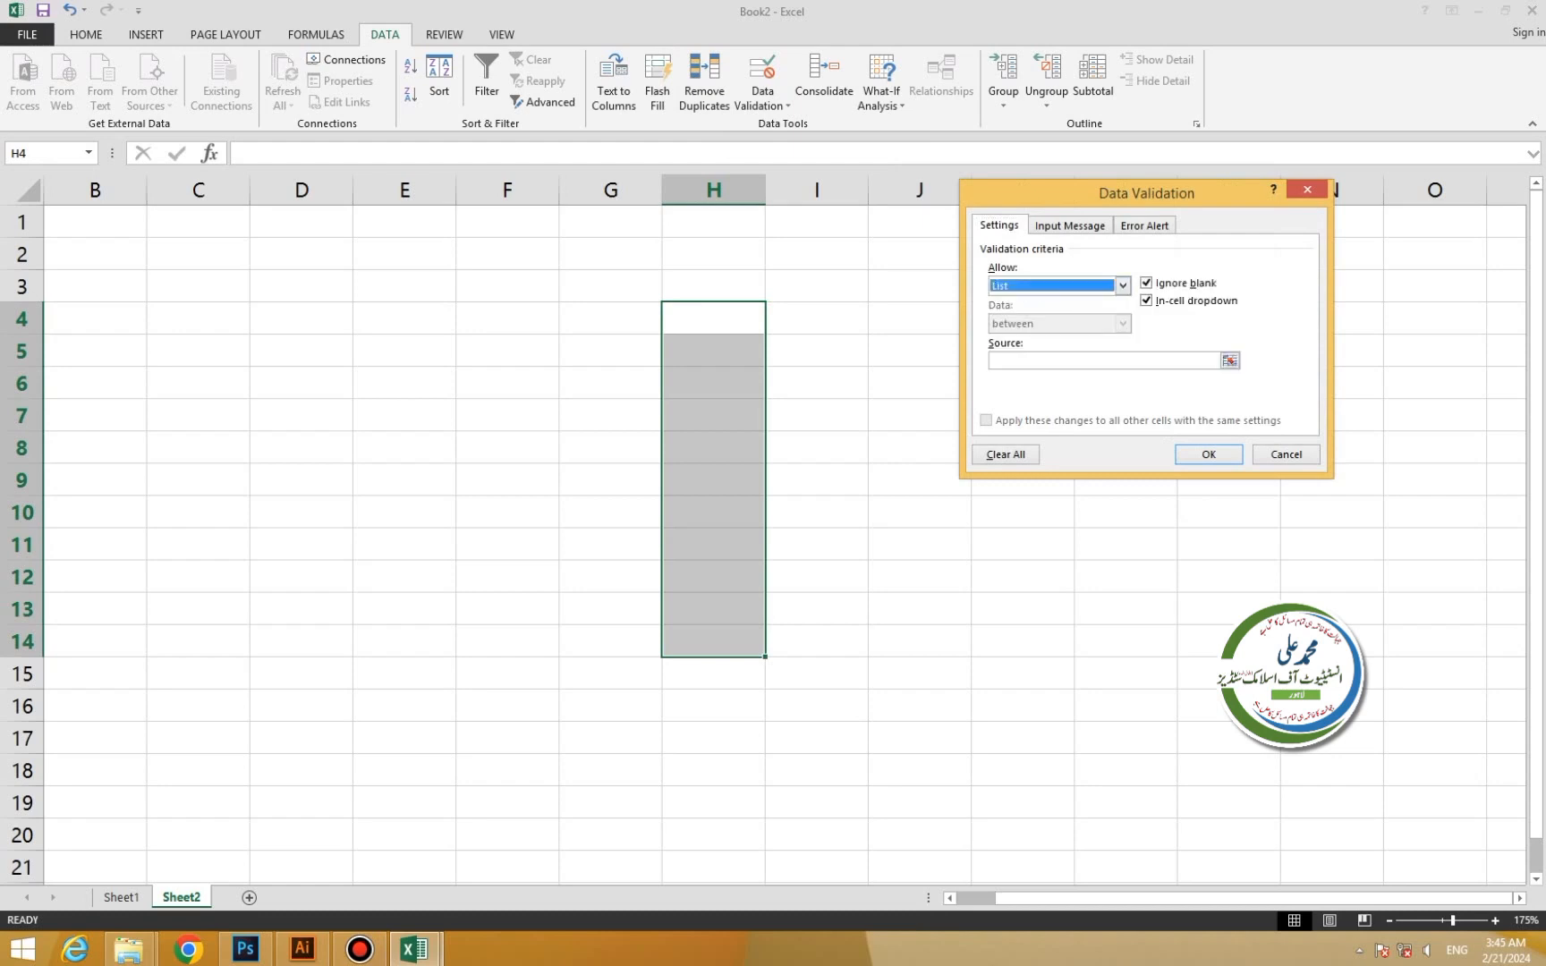
left_click(1123, 286)
left_click(1060, 362)
left_click(1123, 285)
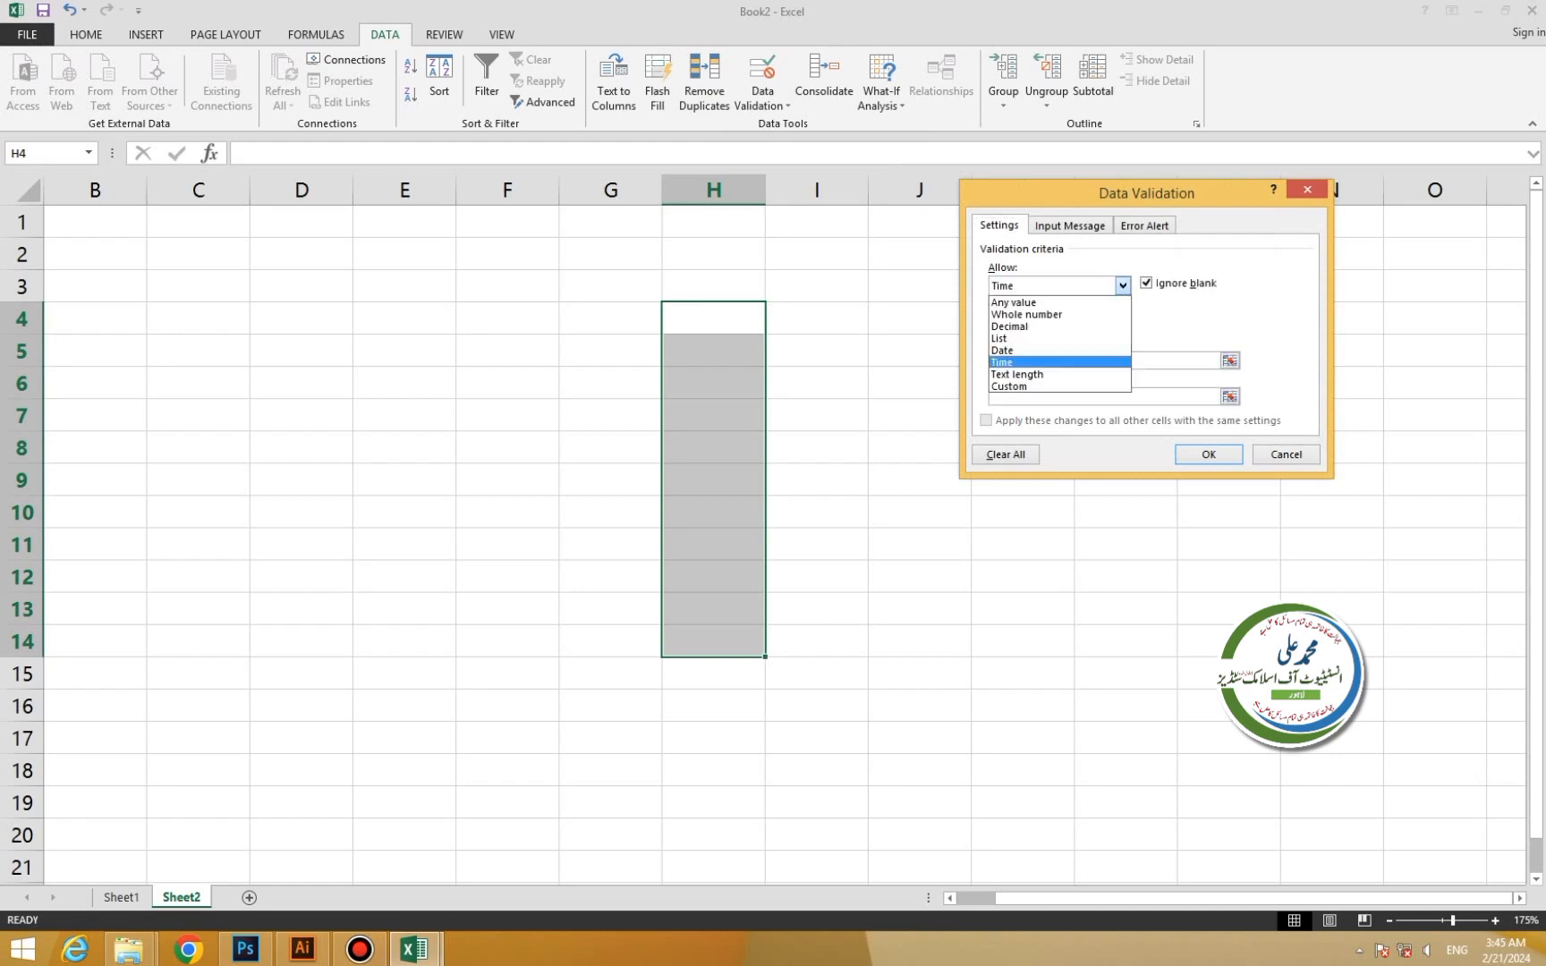
left_click(1059, 350)
Enter the date range 12-05-2003 to 12-05-2013 and apply the rule.
left_click(1059, 360)
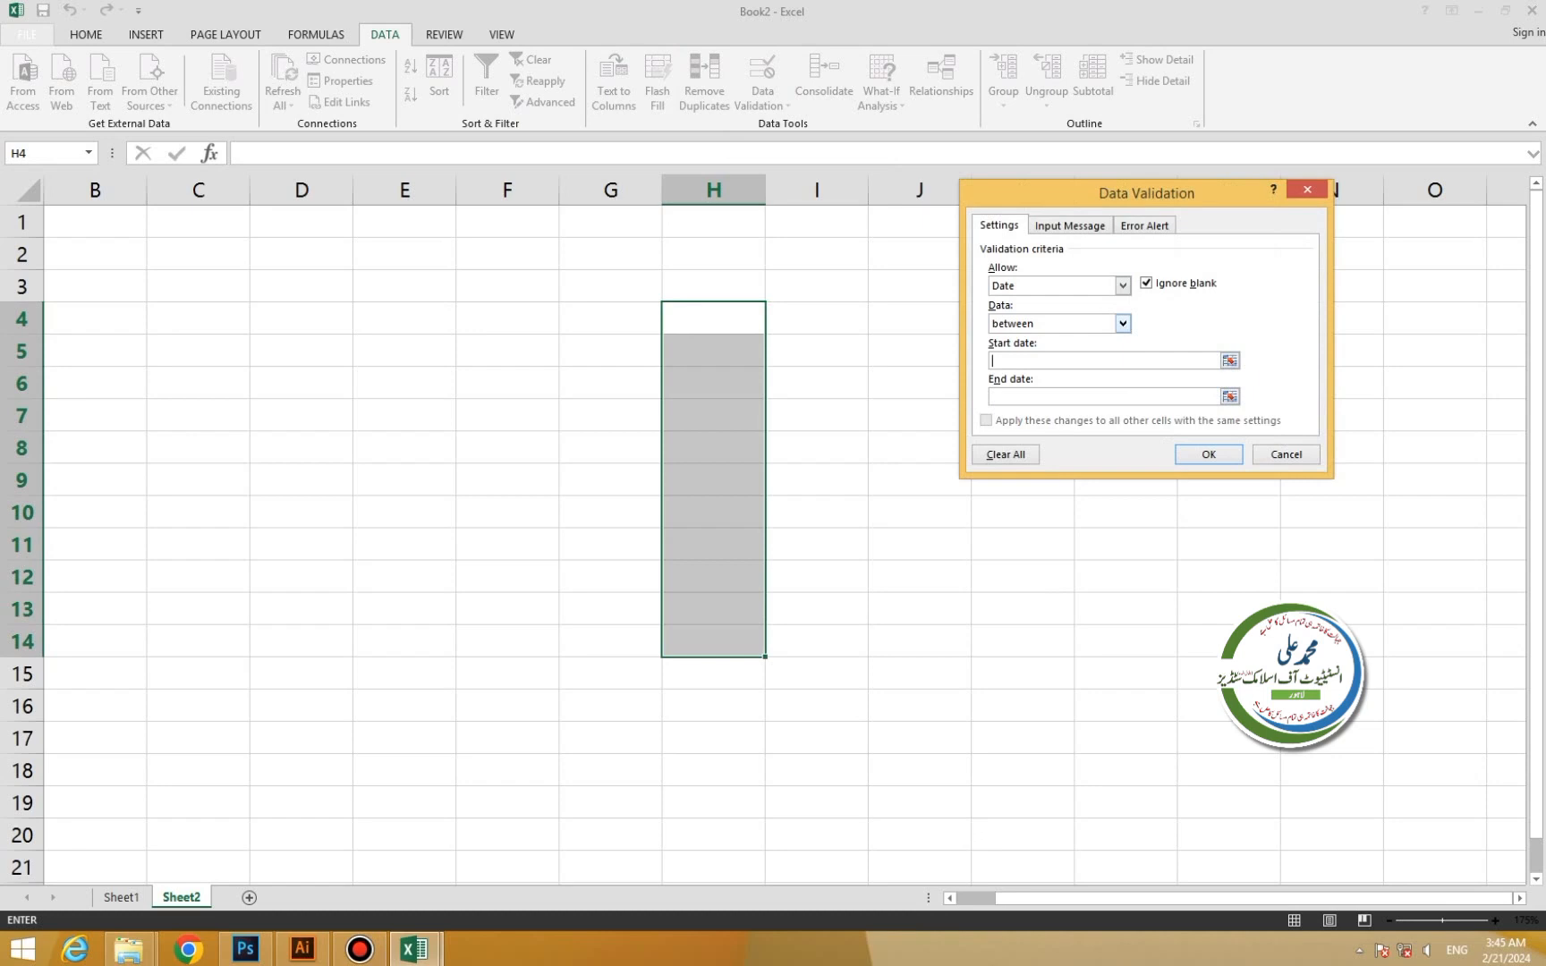
type("12-05-2003")
key("Return")
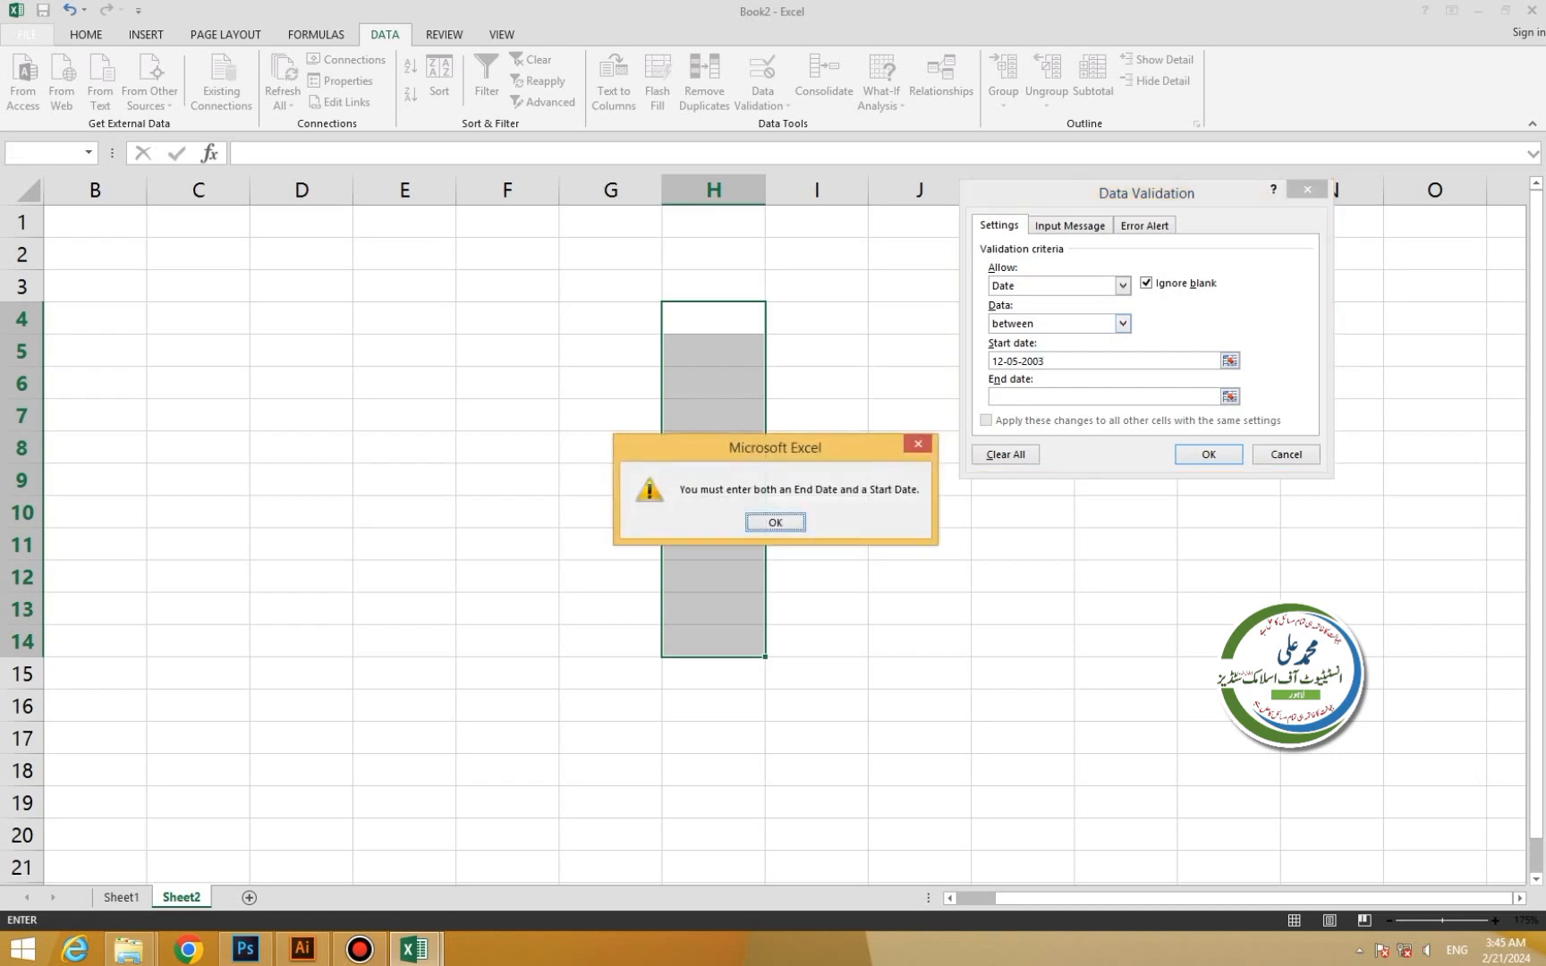
key("Return")
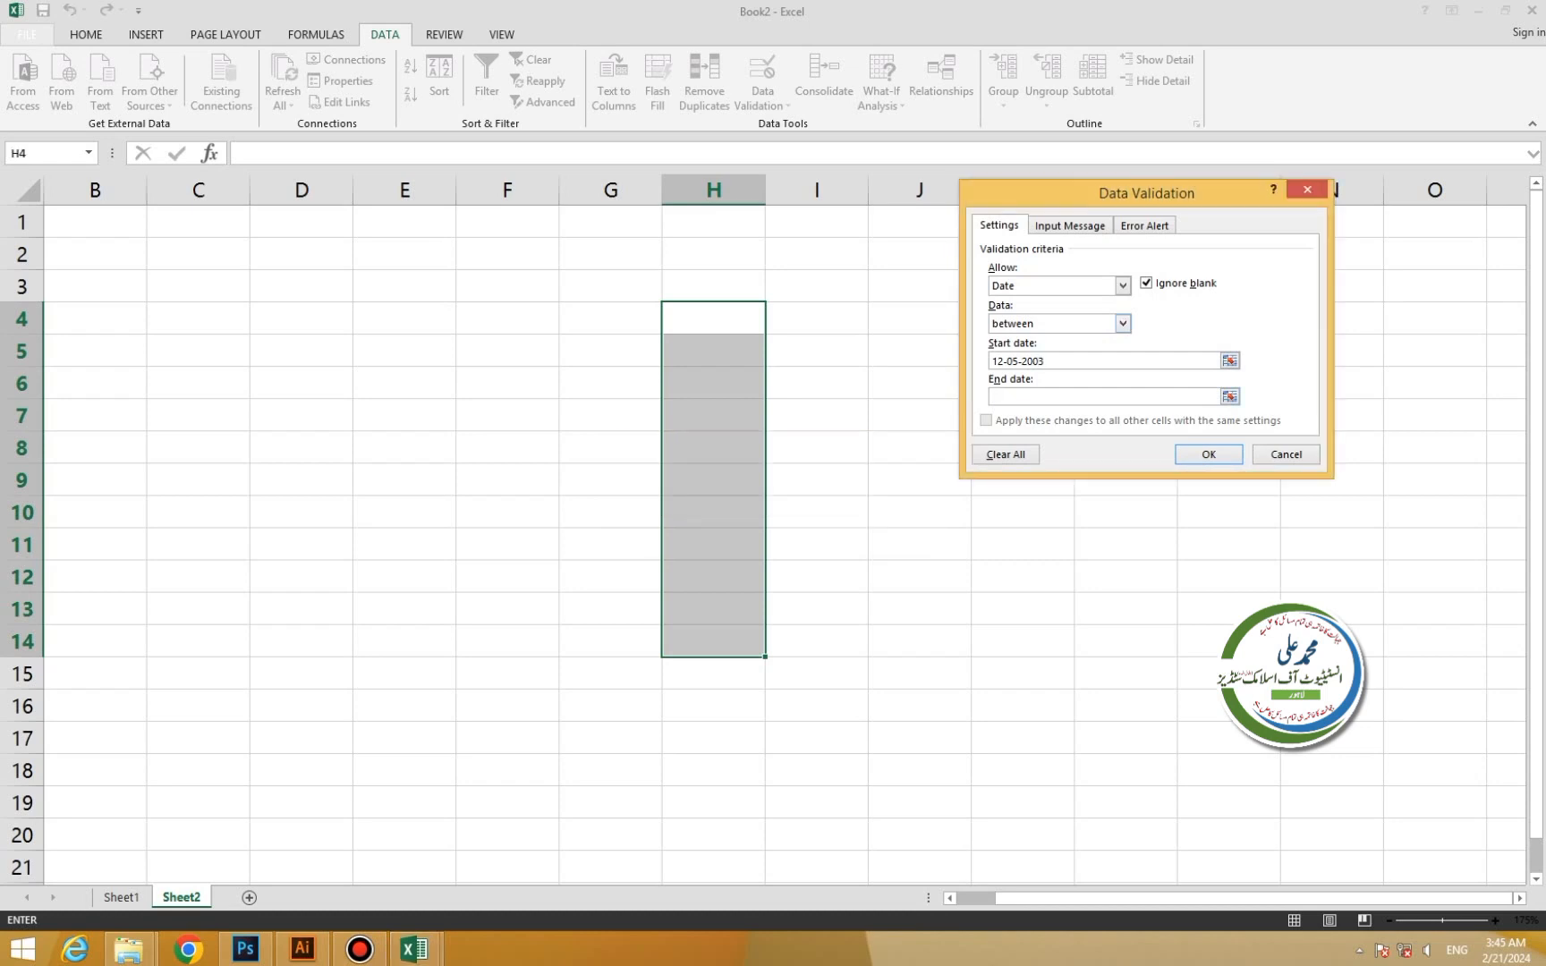
type("12-08")
key("BackSpace")
type("5-2013")
key("Return")
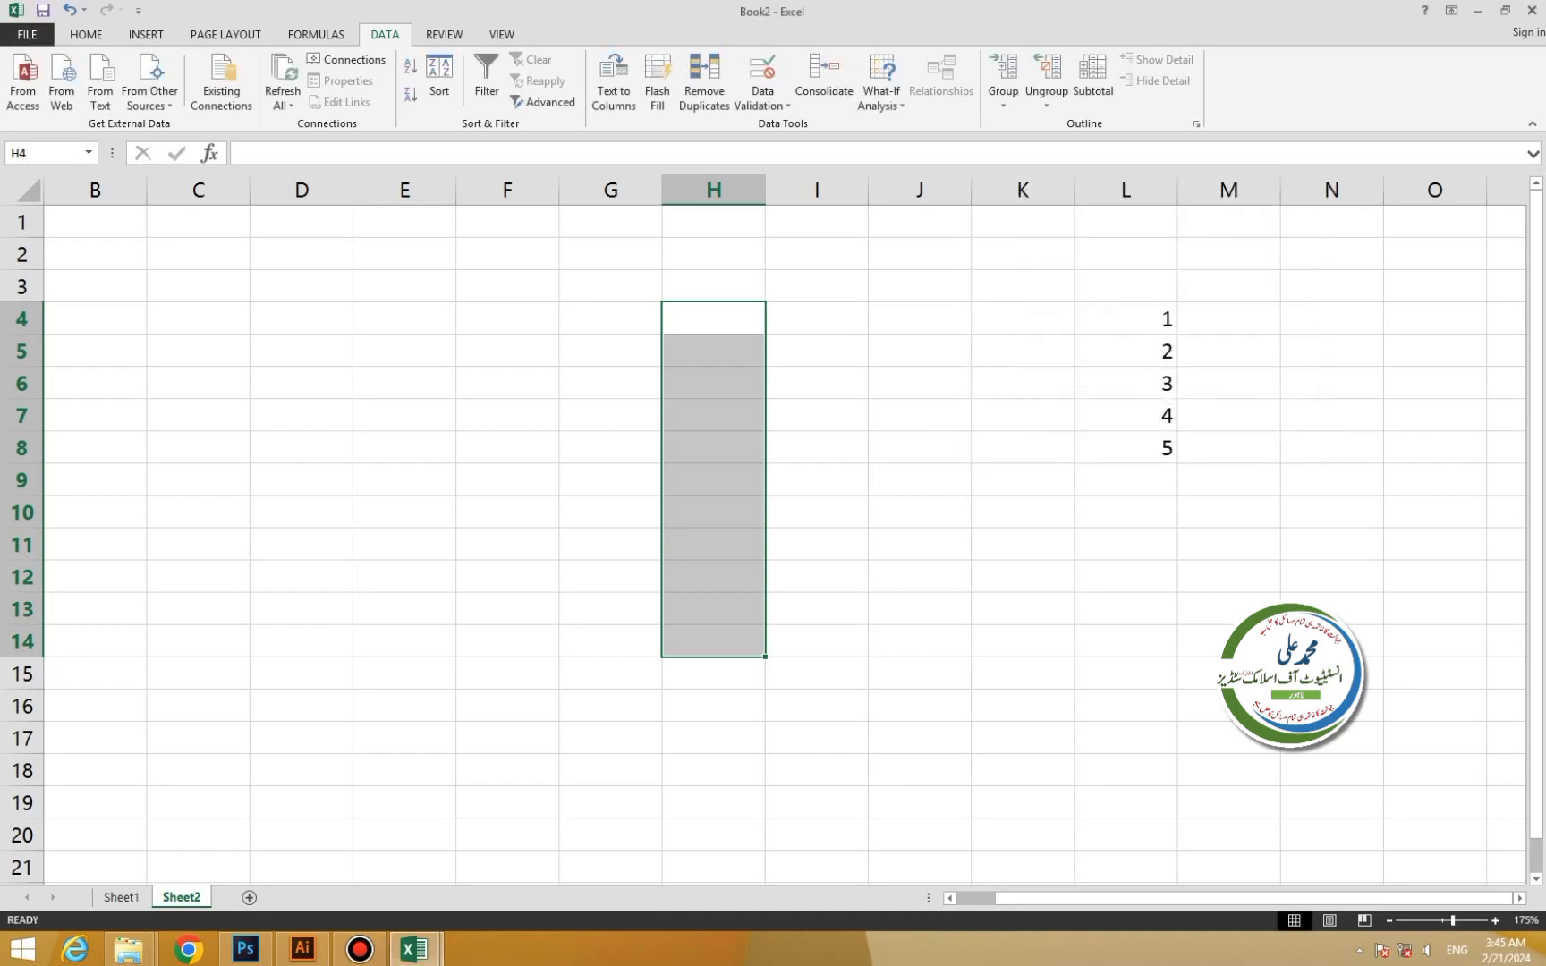
Enter 12-05-2013 in H4, see 12-6-2013 rejected in H5, then select E4:F13.
double_click(713, 319)
type("12")
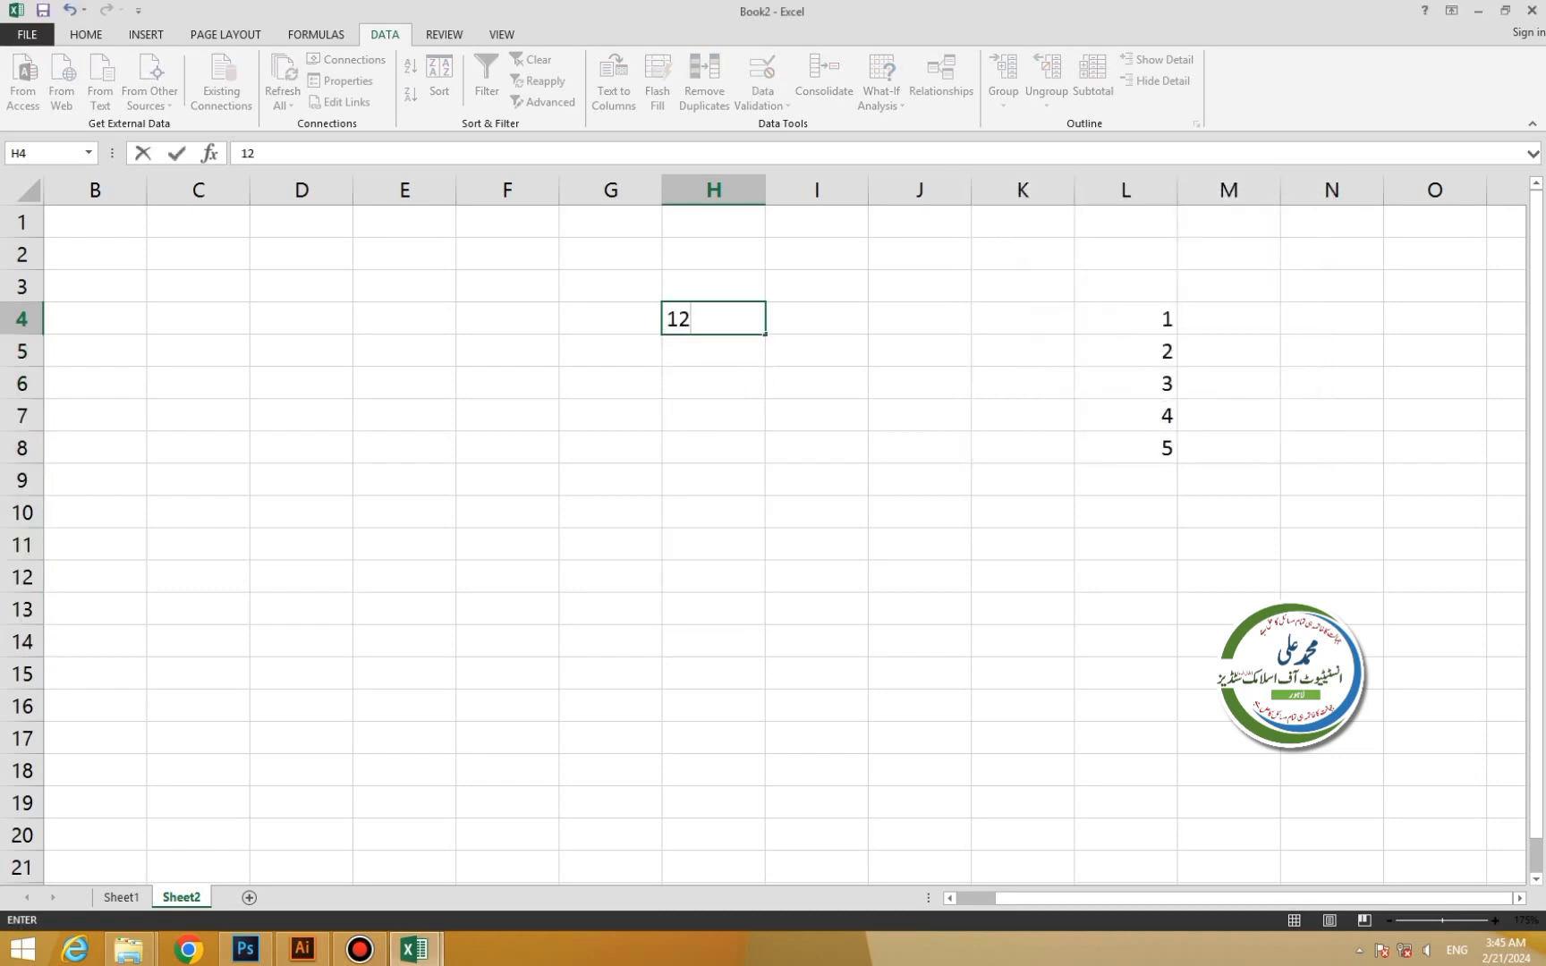
type("-05-2013")
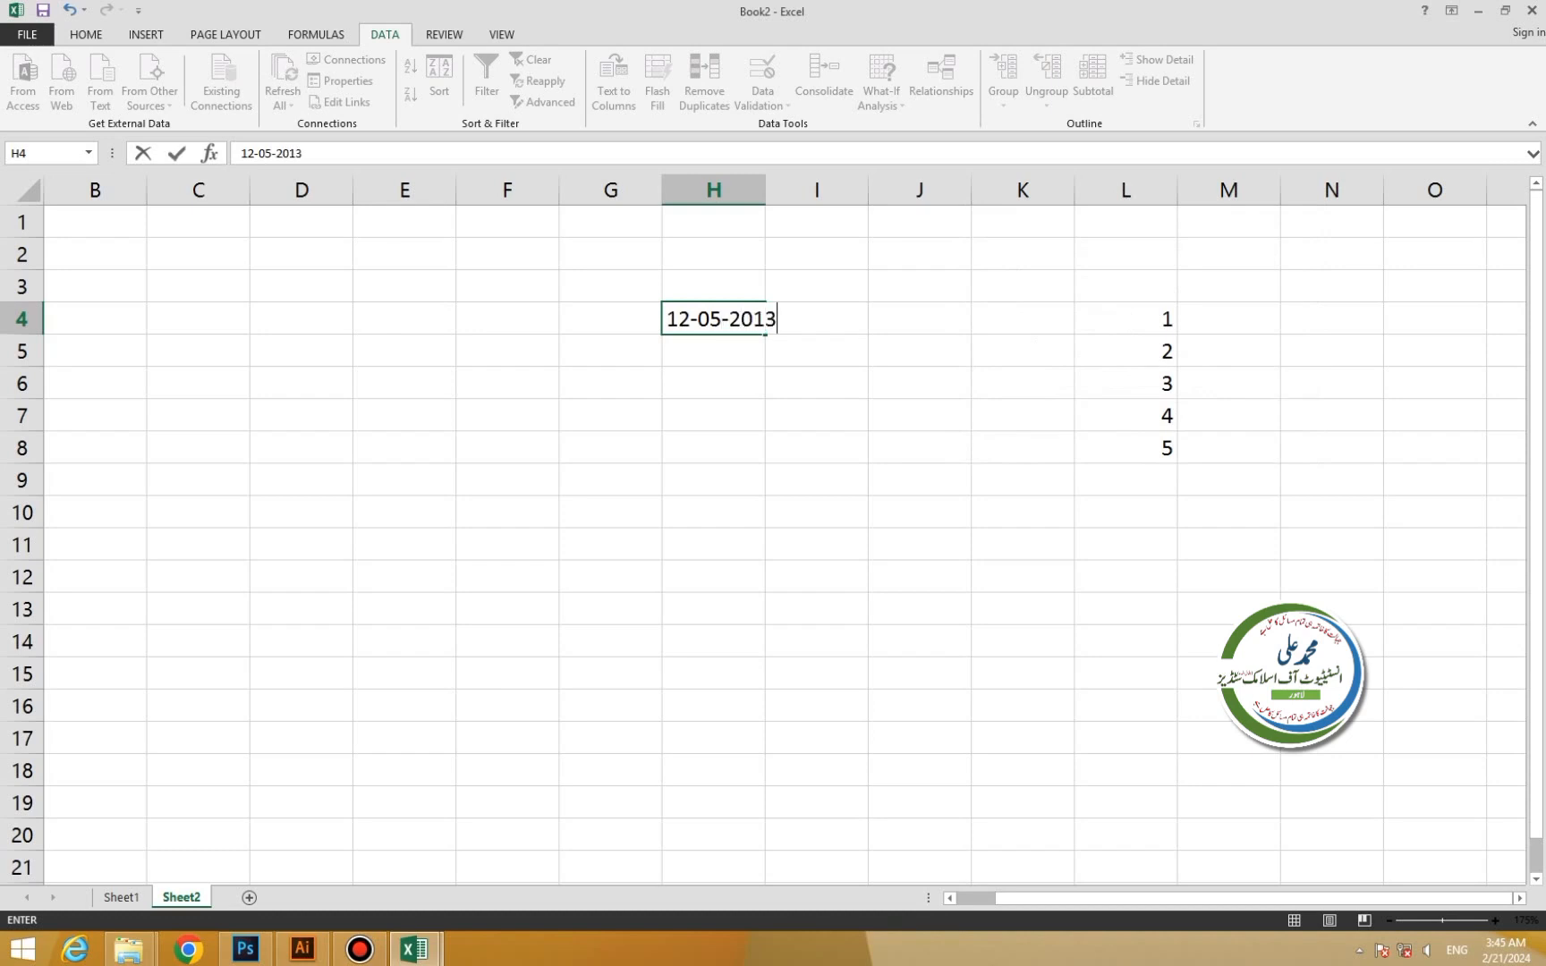
key("Return")
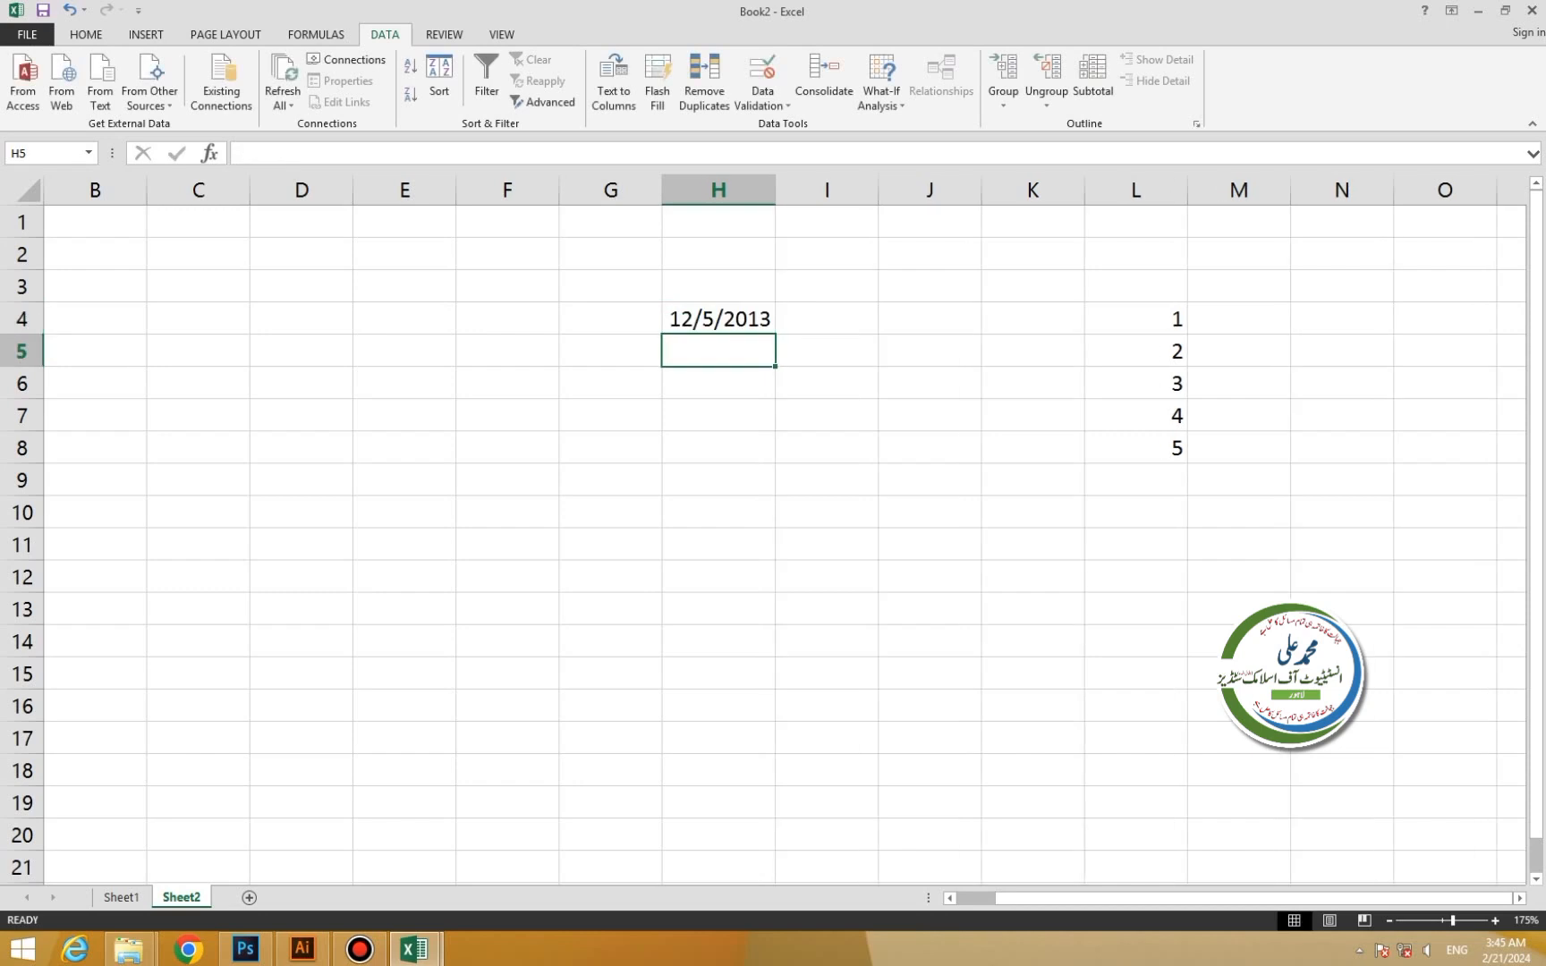
type("12-")
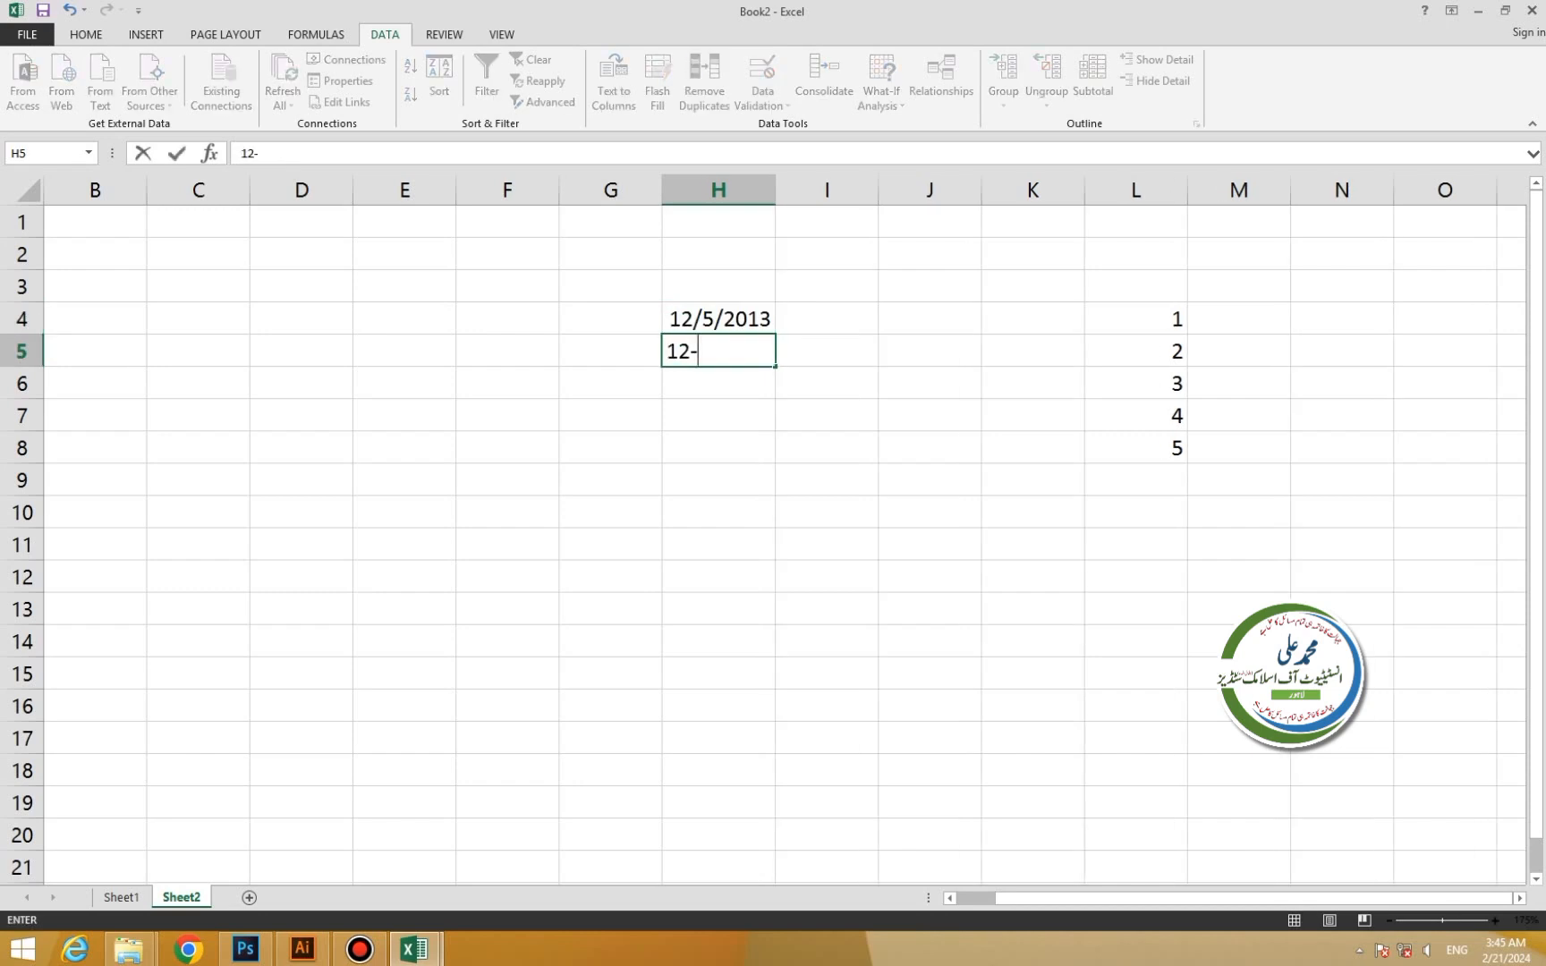
type("6-2013")
key("Return")
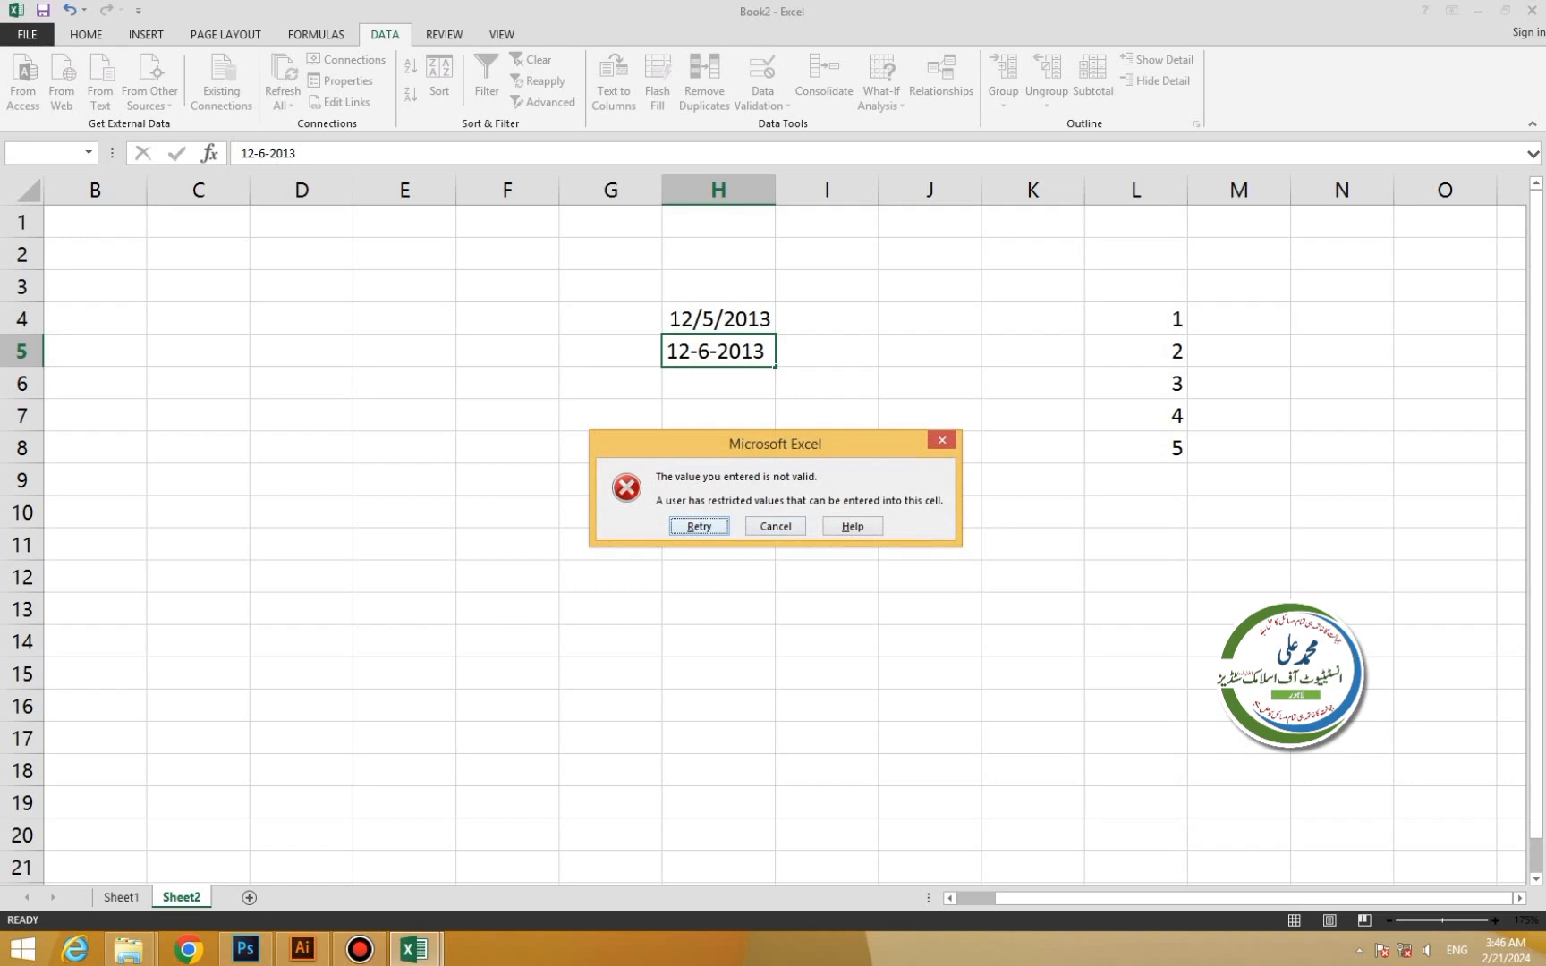
key("Escape")
left_click(718, 319)
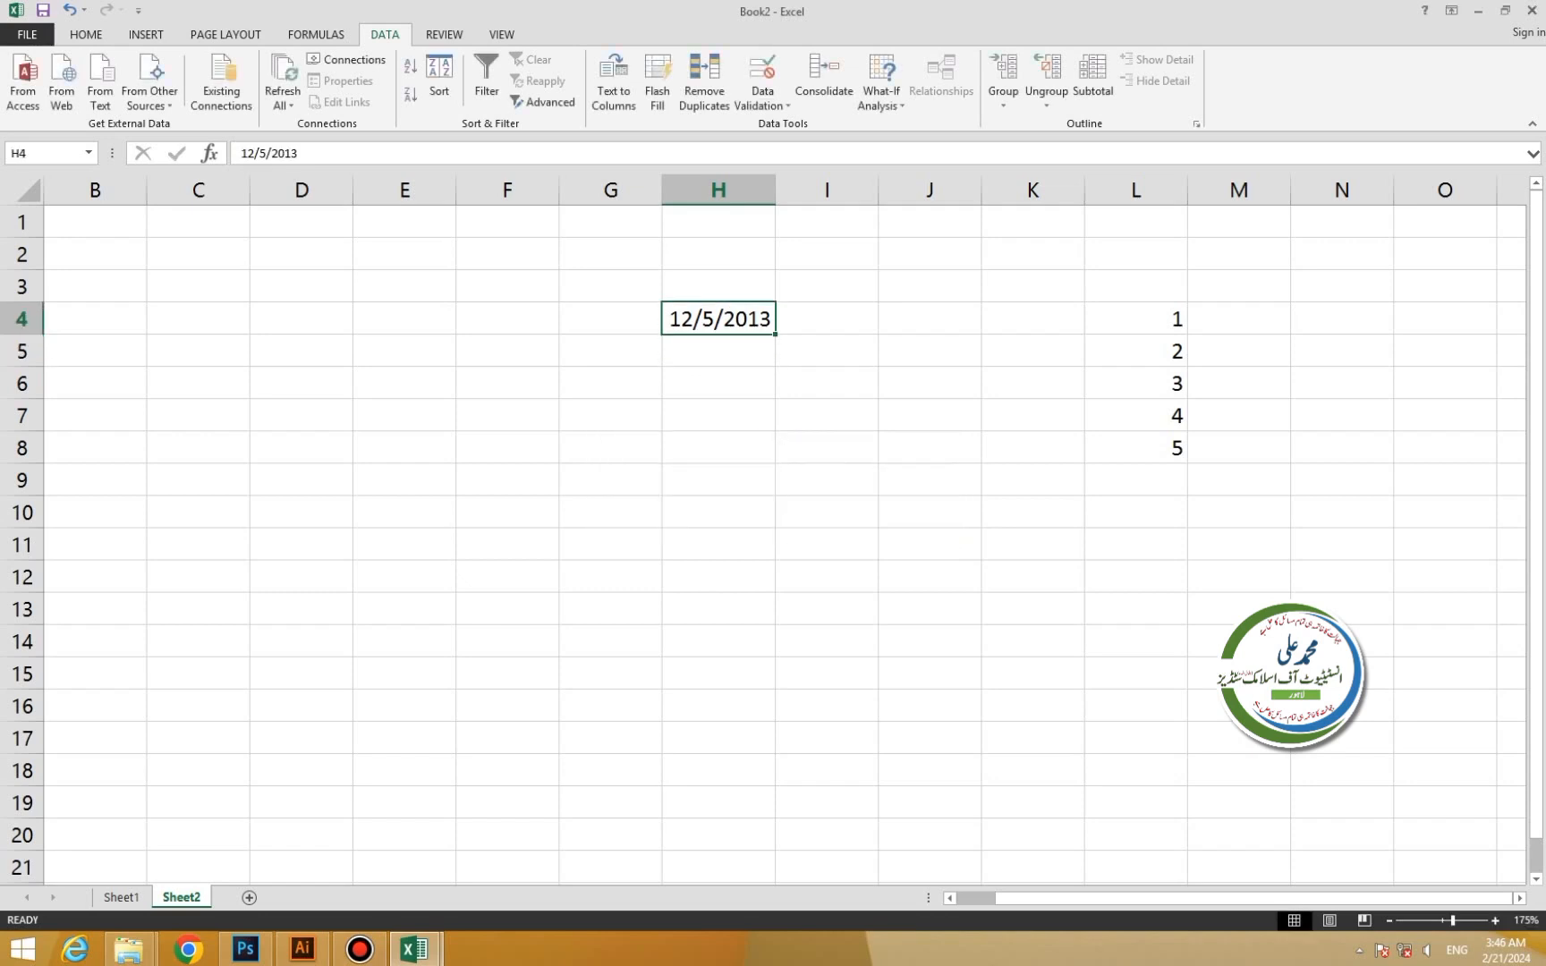
left_click_drag(404, 319, 507, 609)
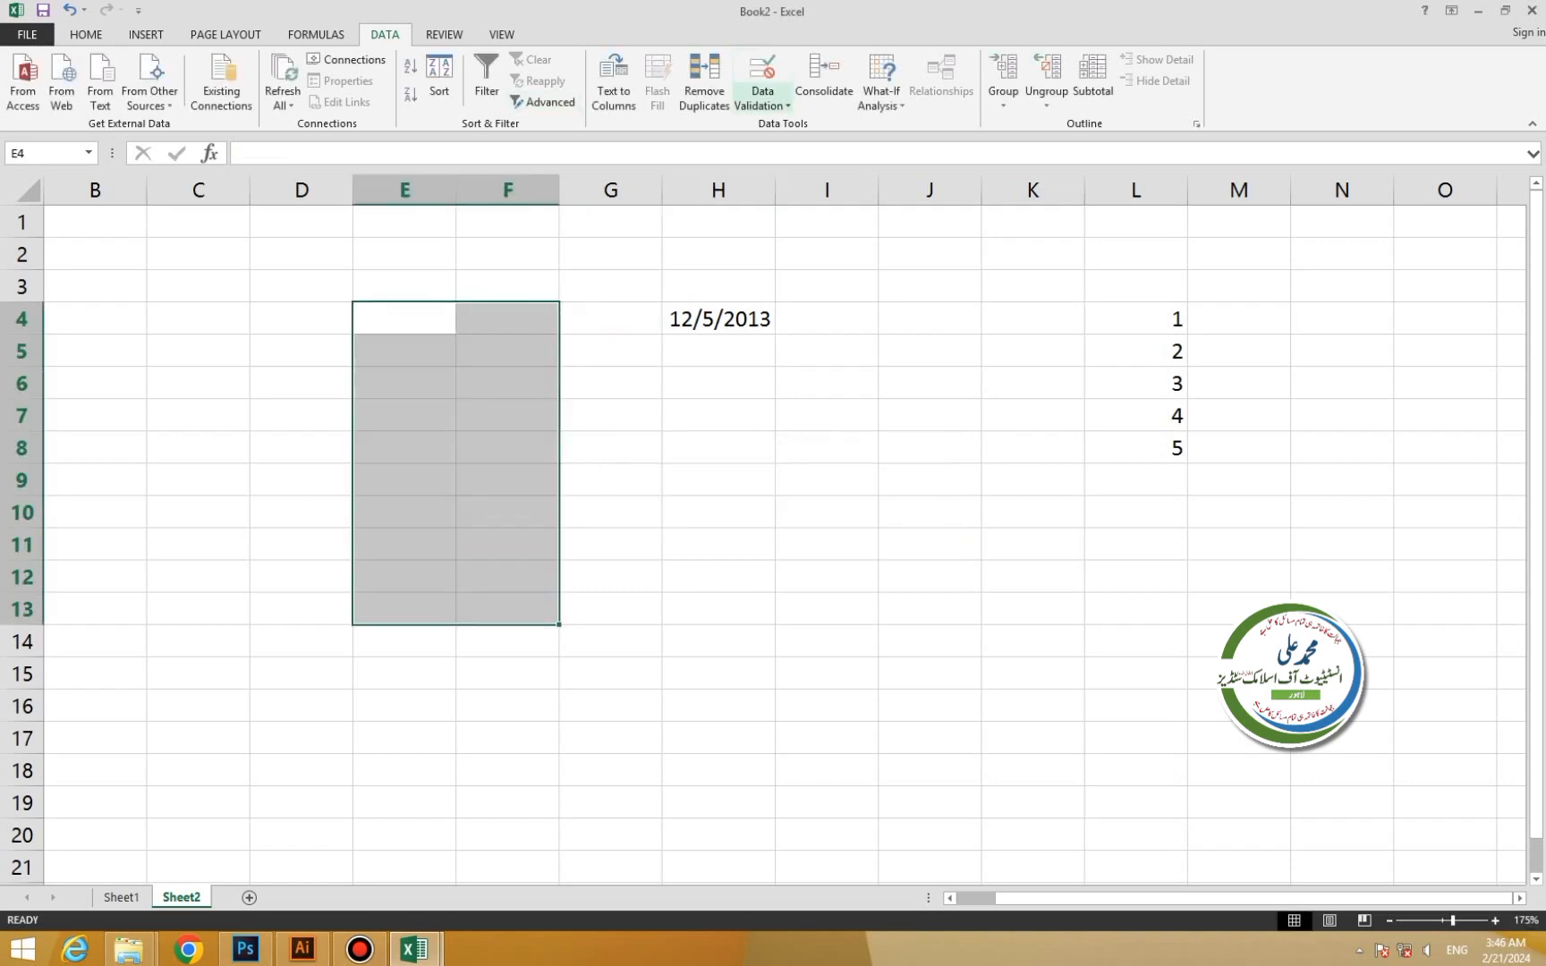
Open Error Alert validation settings for E4:F13, compare Warning and Information, and keep the Stop style.
left_click(762, 104)
left_click(805, 125)
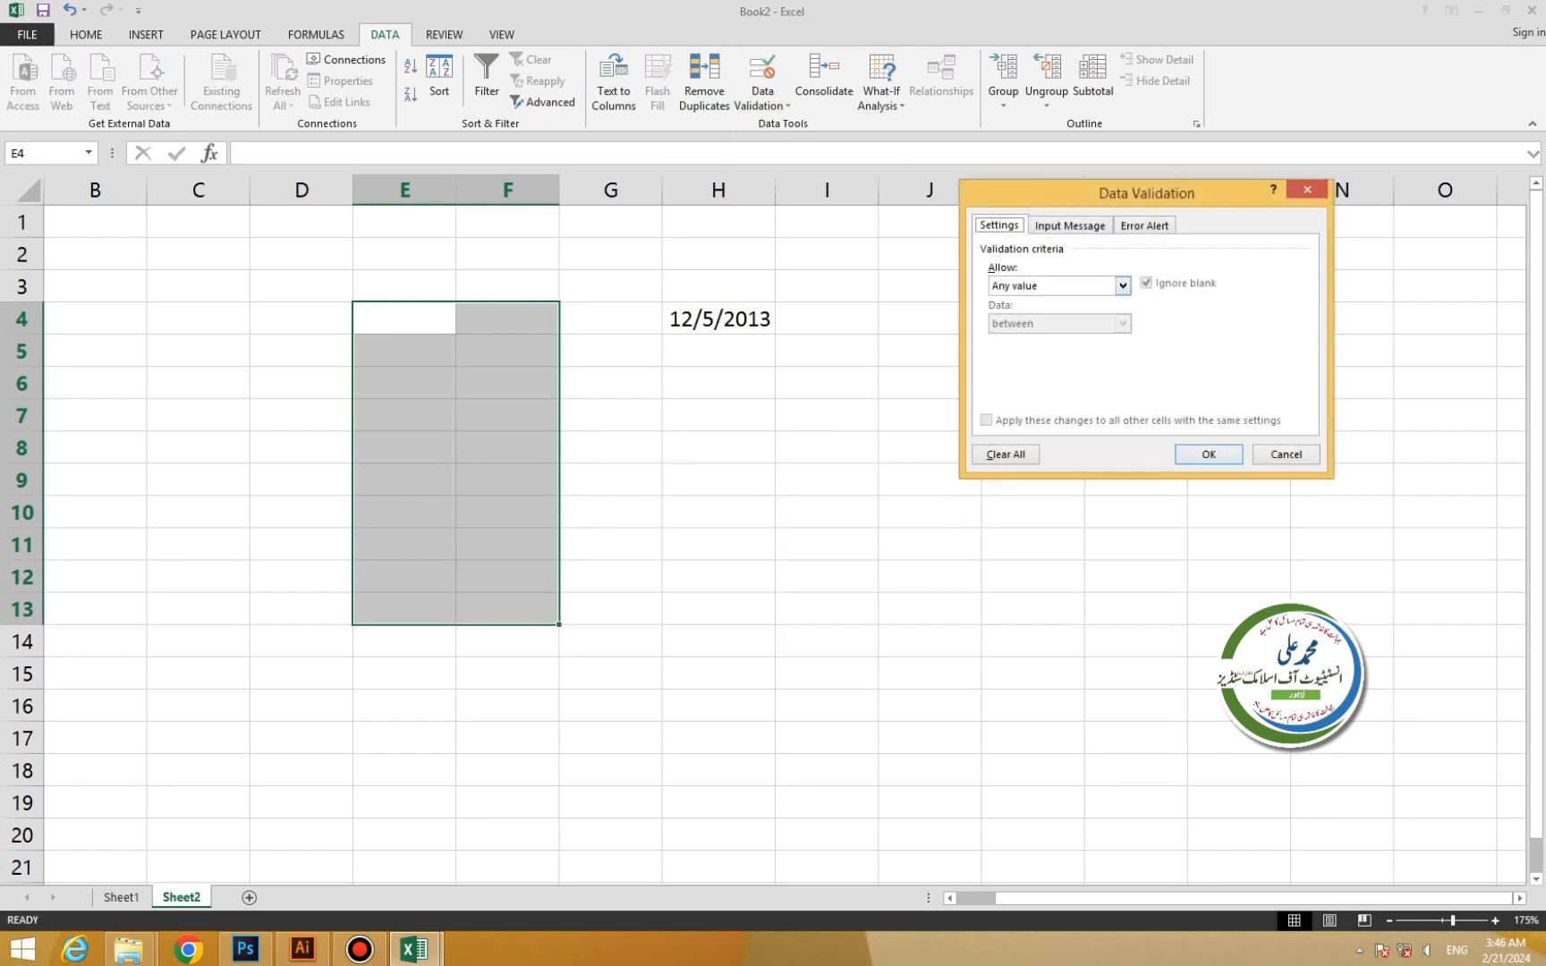
left_click(1144, 225)
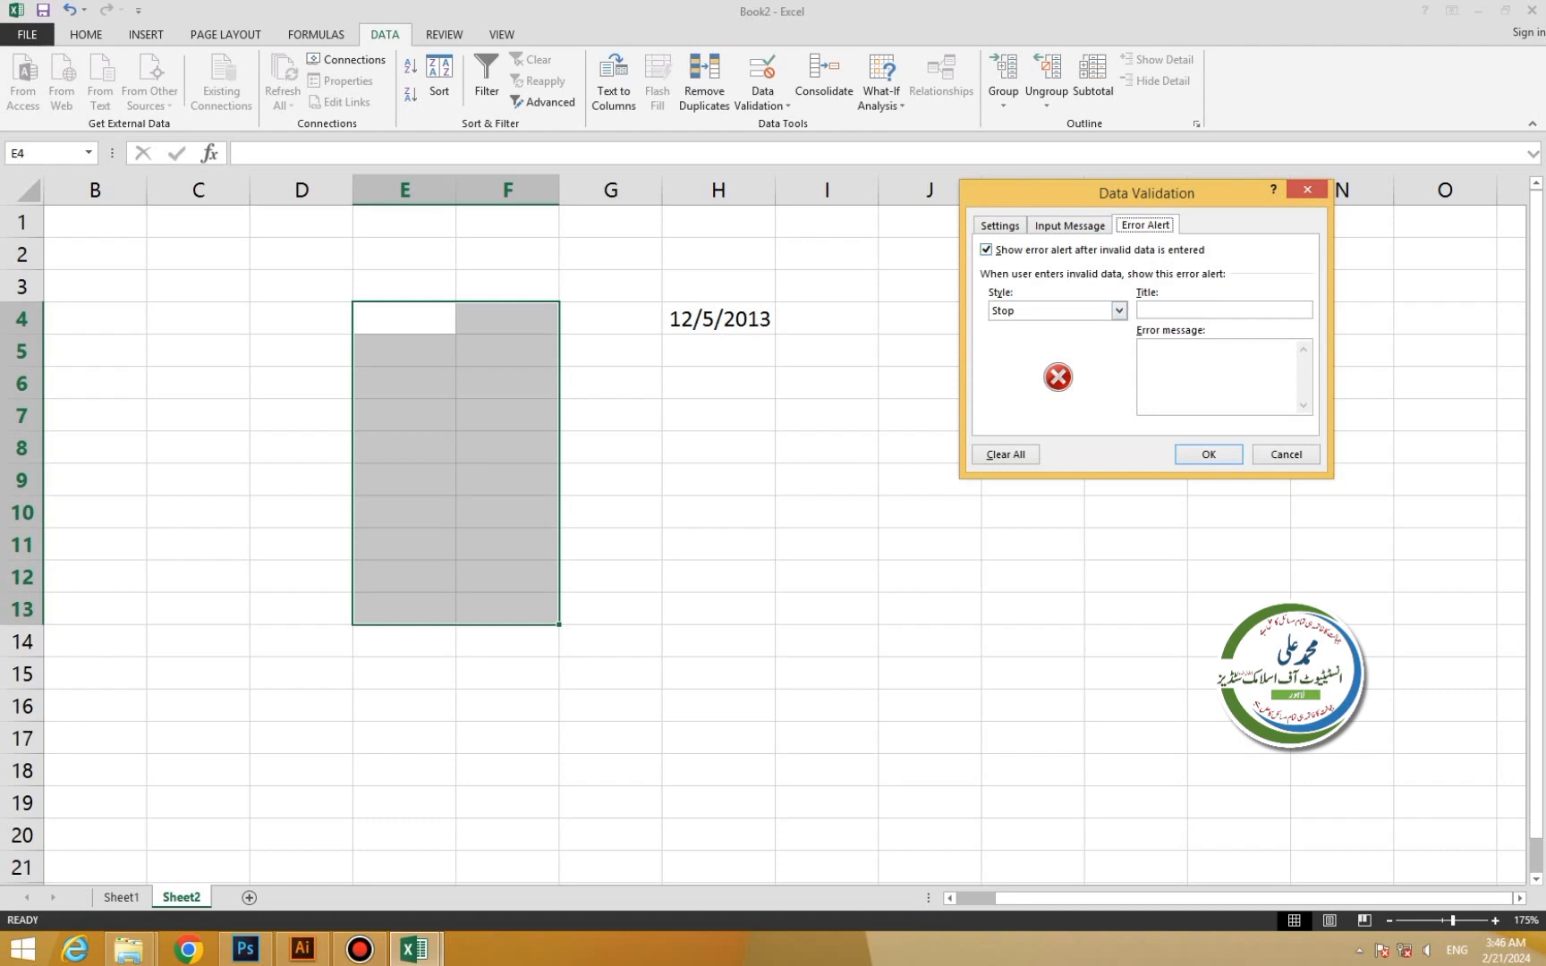
left_click(1119, 311)
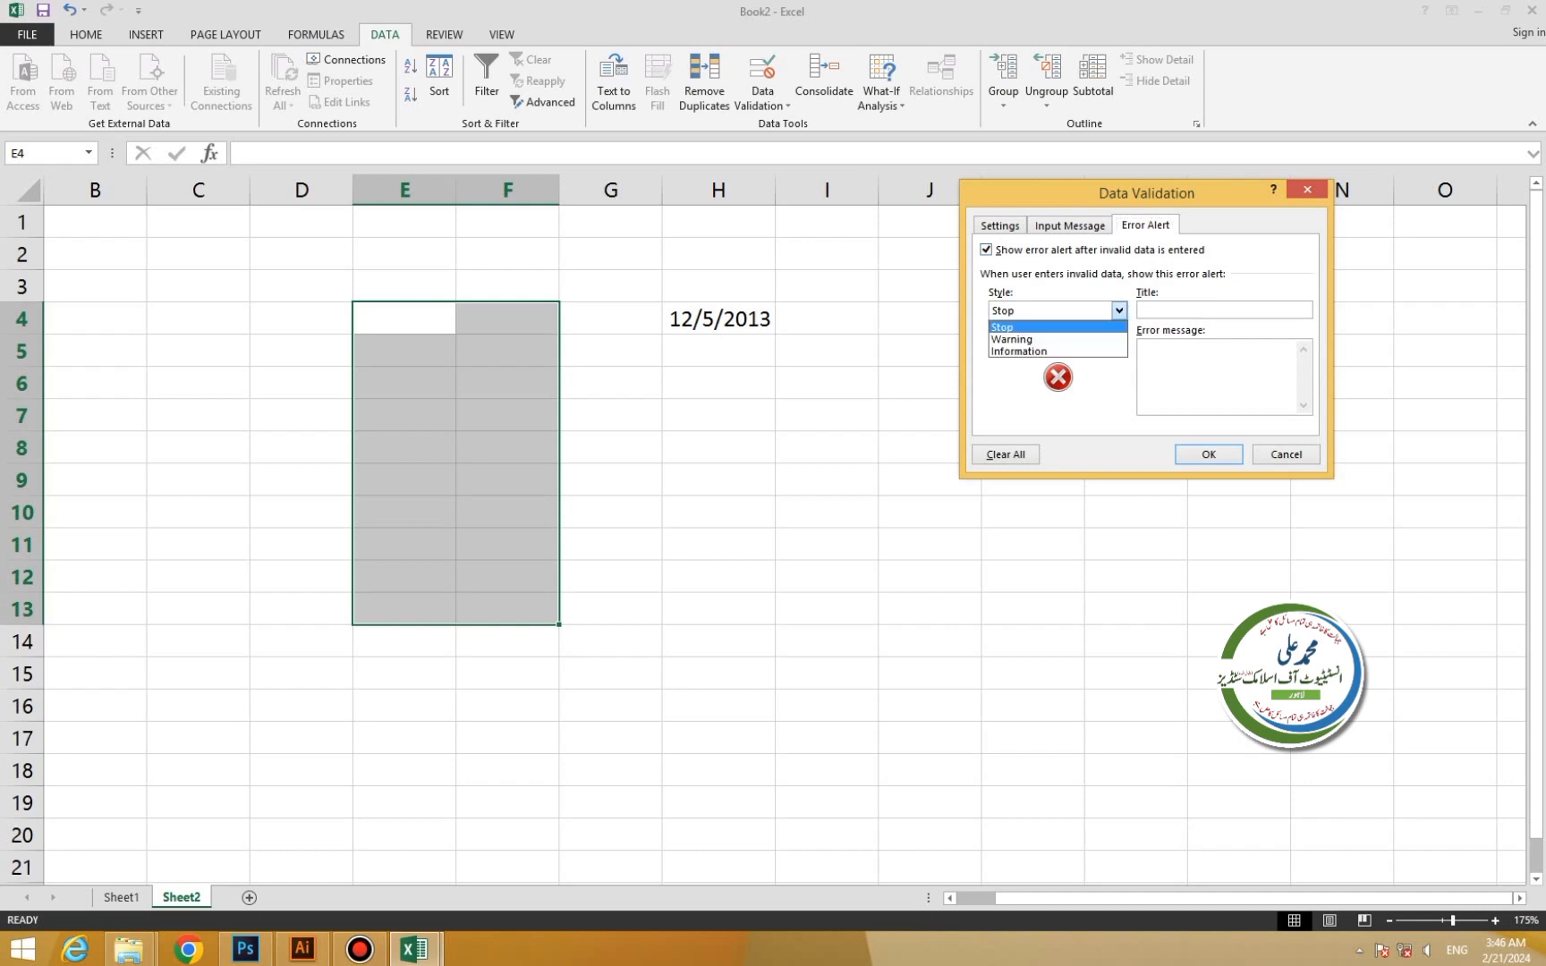
left_click(1074, 327)
left_click(1119, 312)
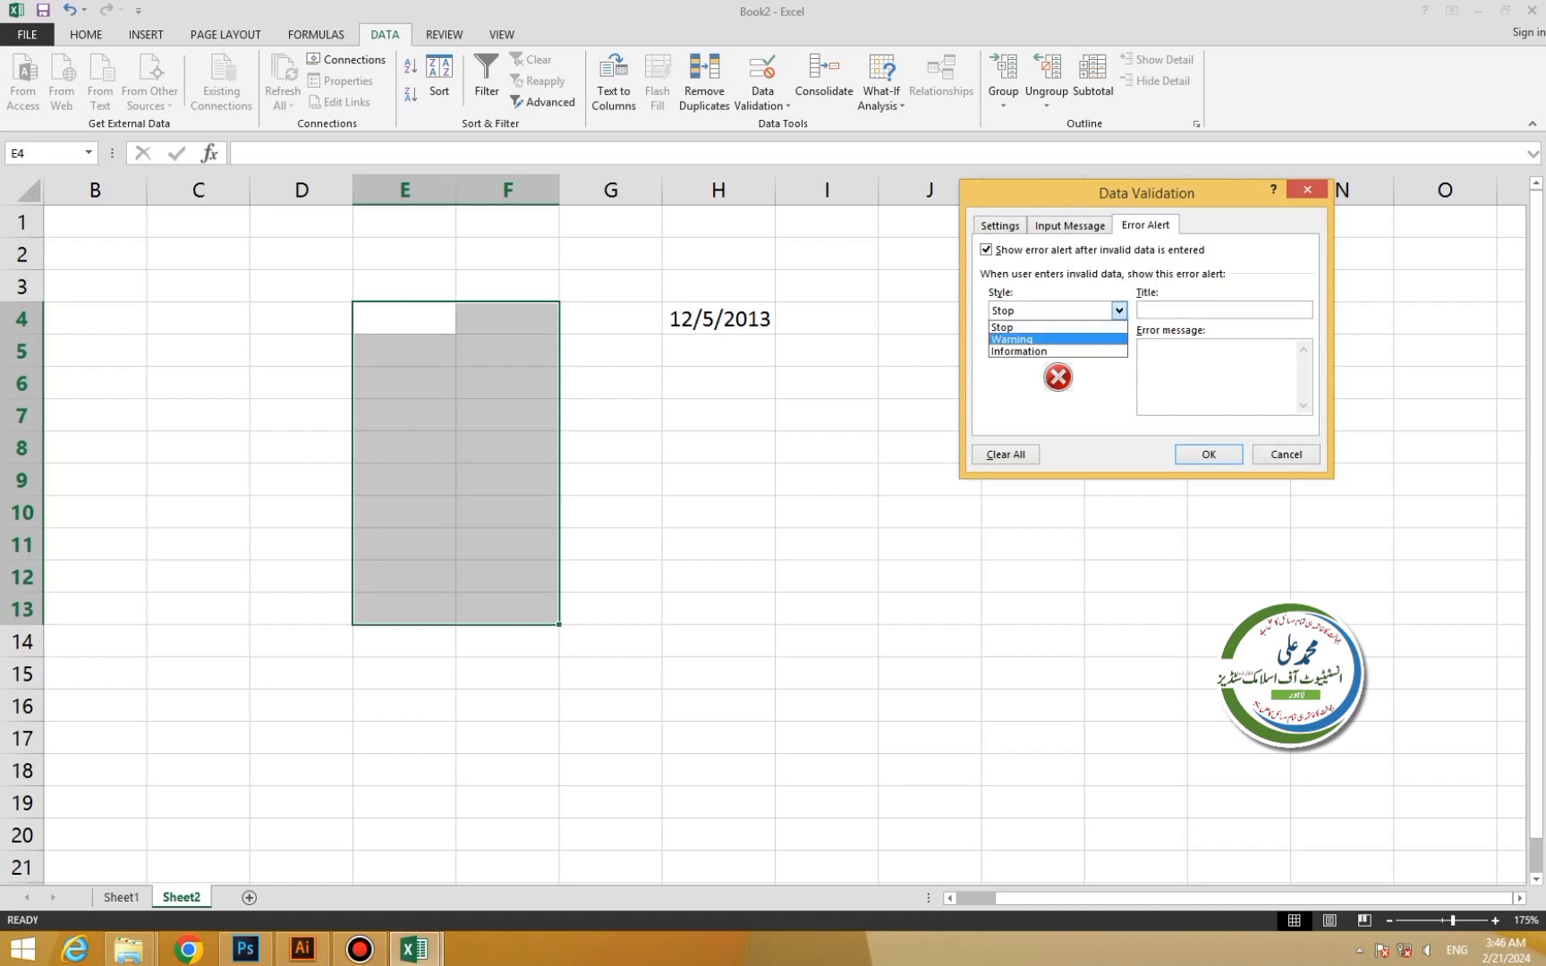
left_click(1058, 340)
left_click(1119, 312)
left_click(1058, 352)
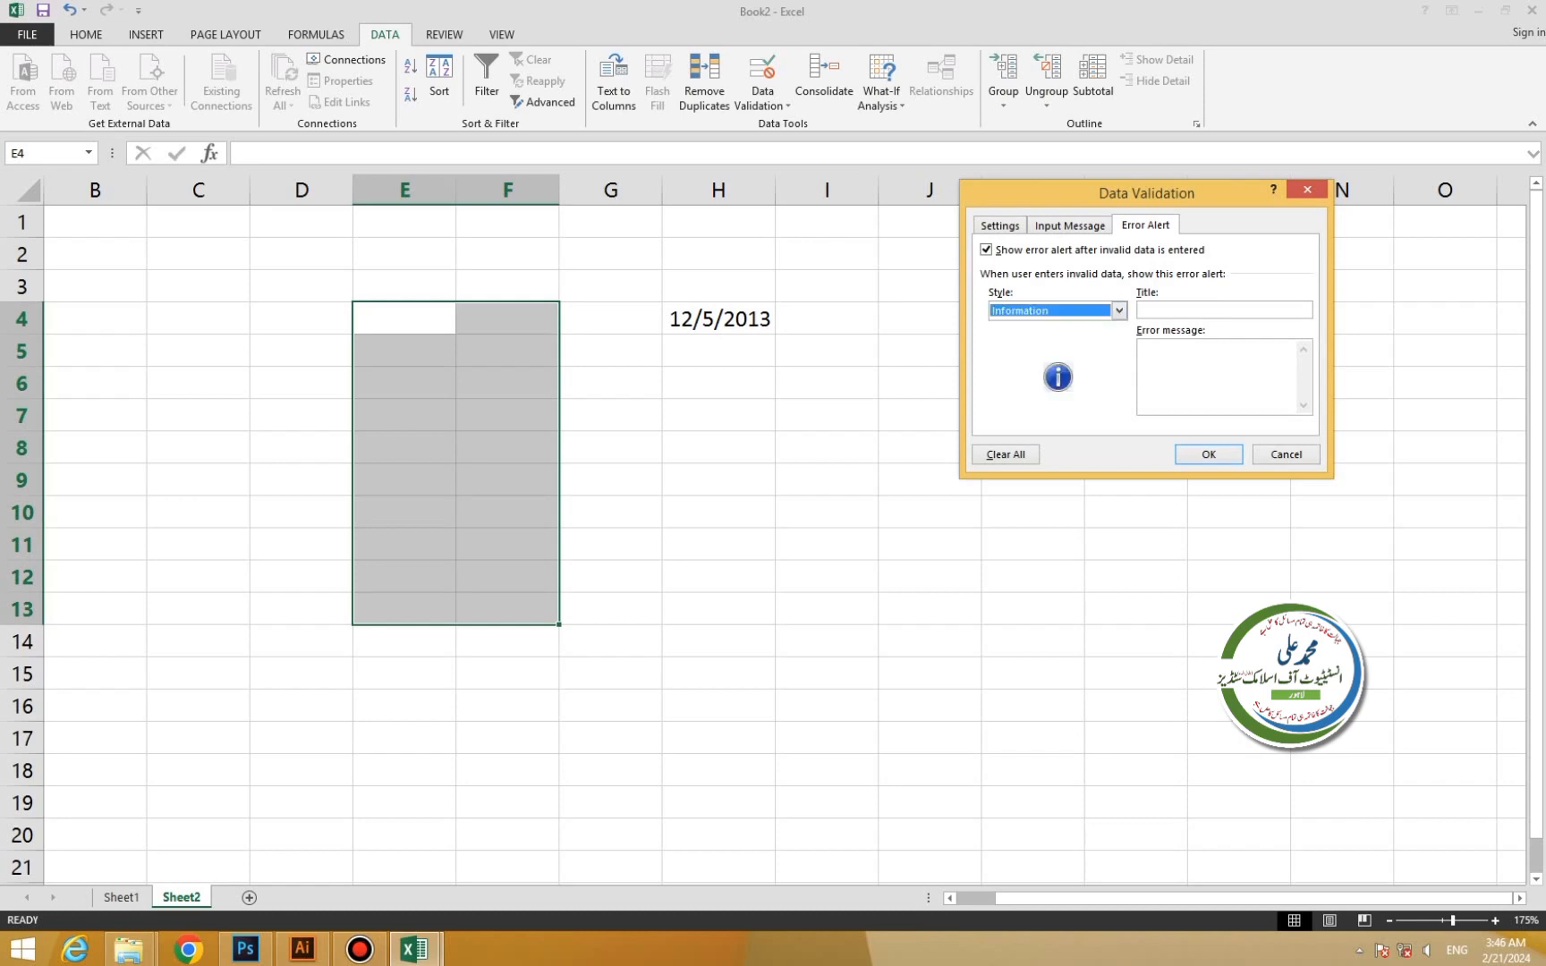
left_click(1119, 312)
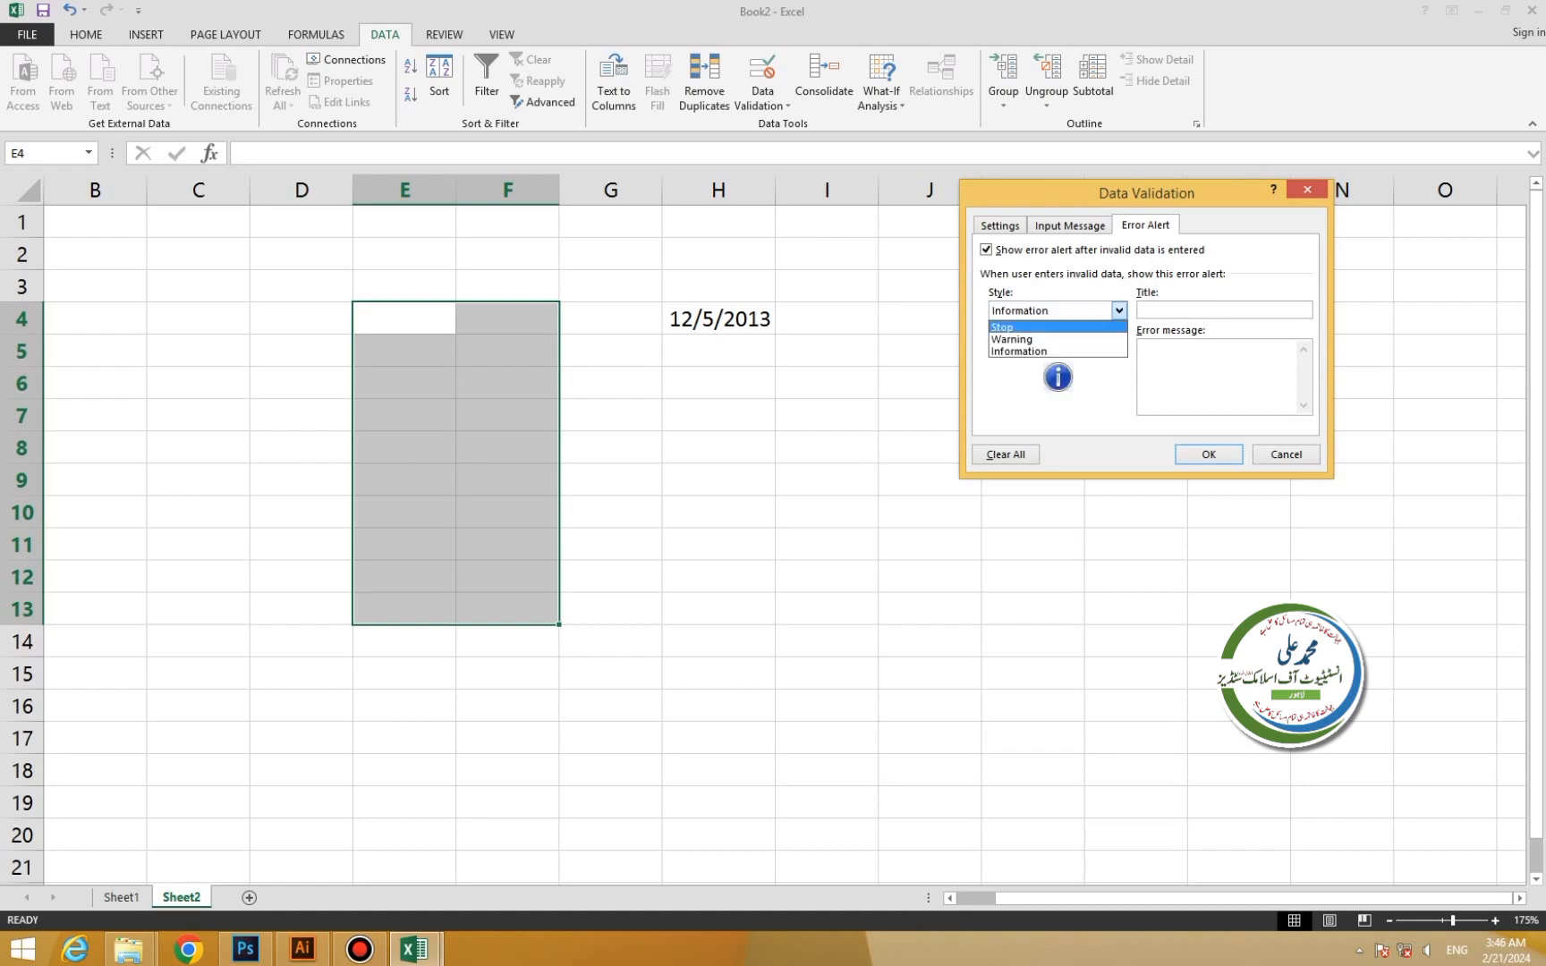
left_click(1057, 328)
left_click(1224, 310)
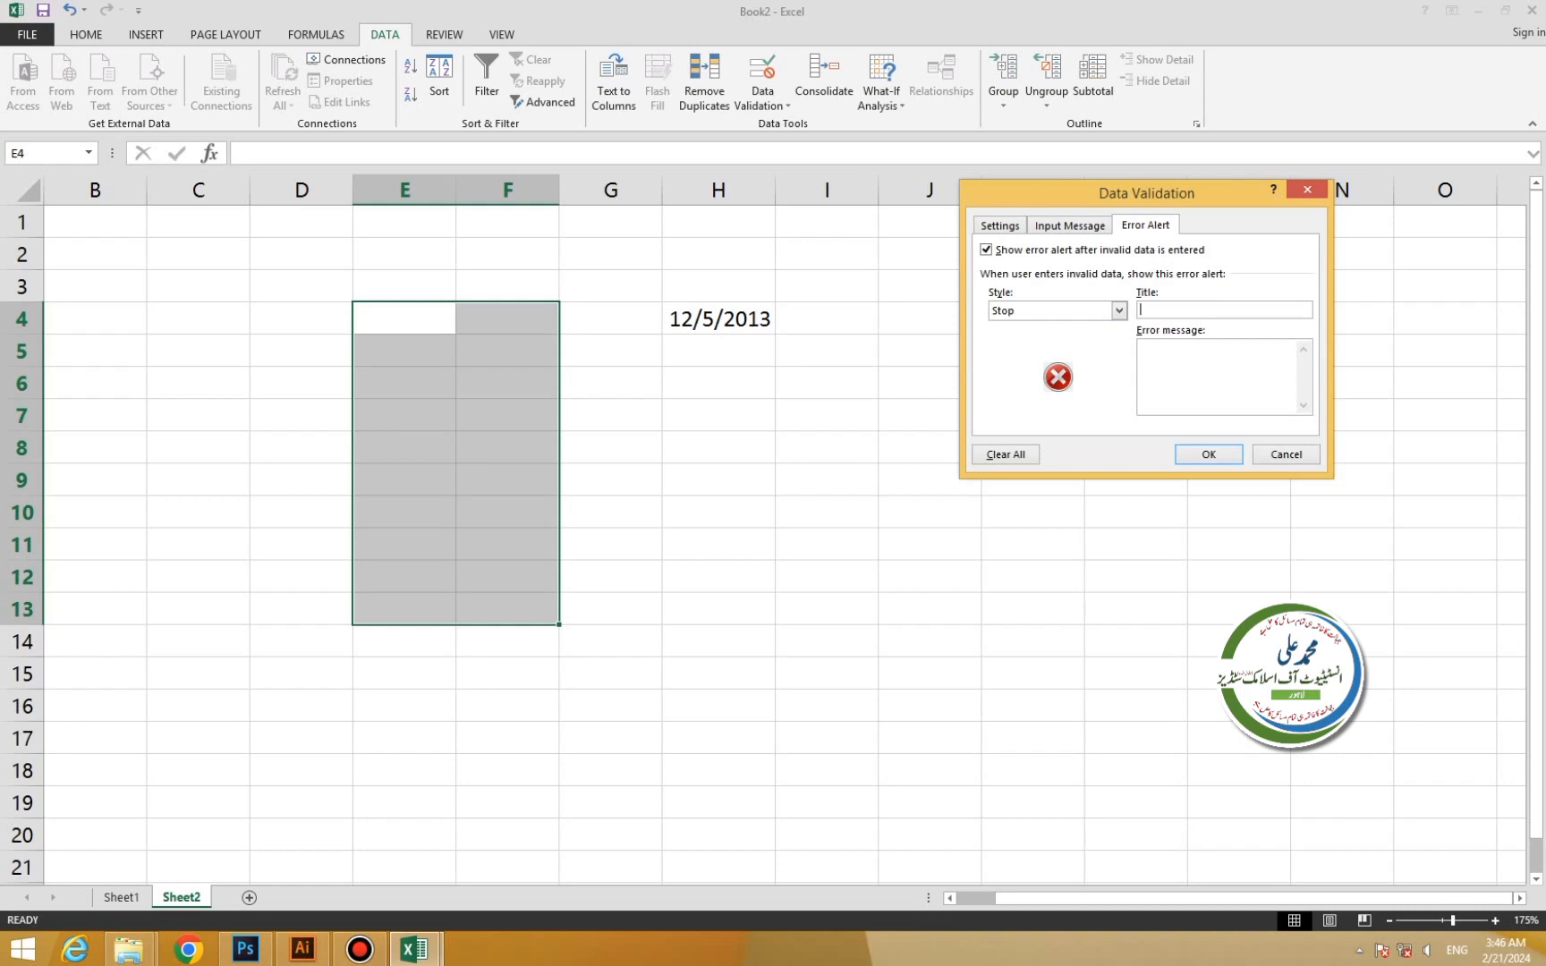
Title the error alert 'The Data is Restricted'.
type("Your")
key("BackSpace")
key("BackSpace")
key("BackSpace")
key("BackSpace")
type("The Data is Restricted")
key("Tab")
Write the error message 'The Data you're trying to open is restricted. Please don't open again'.
type("The Data you're tr")
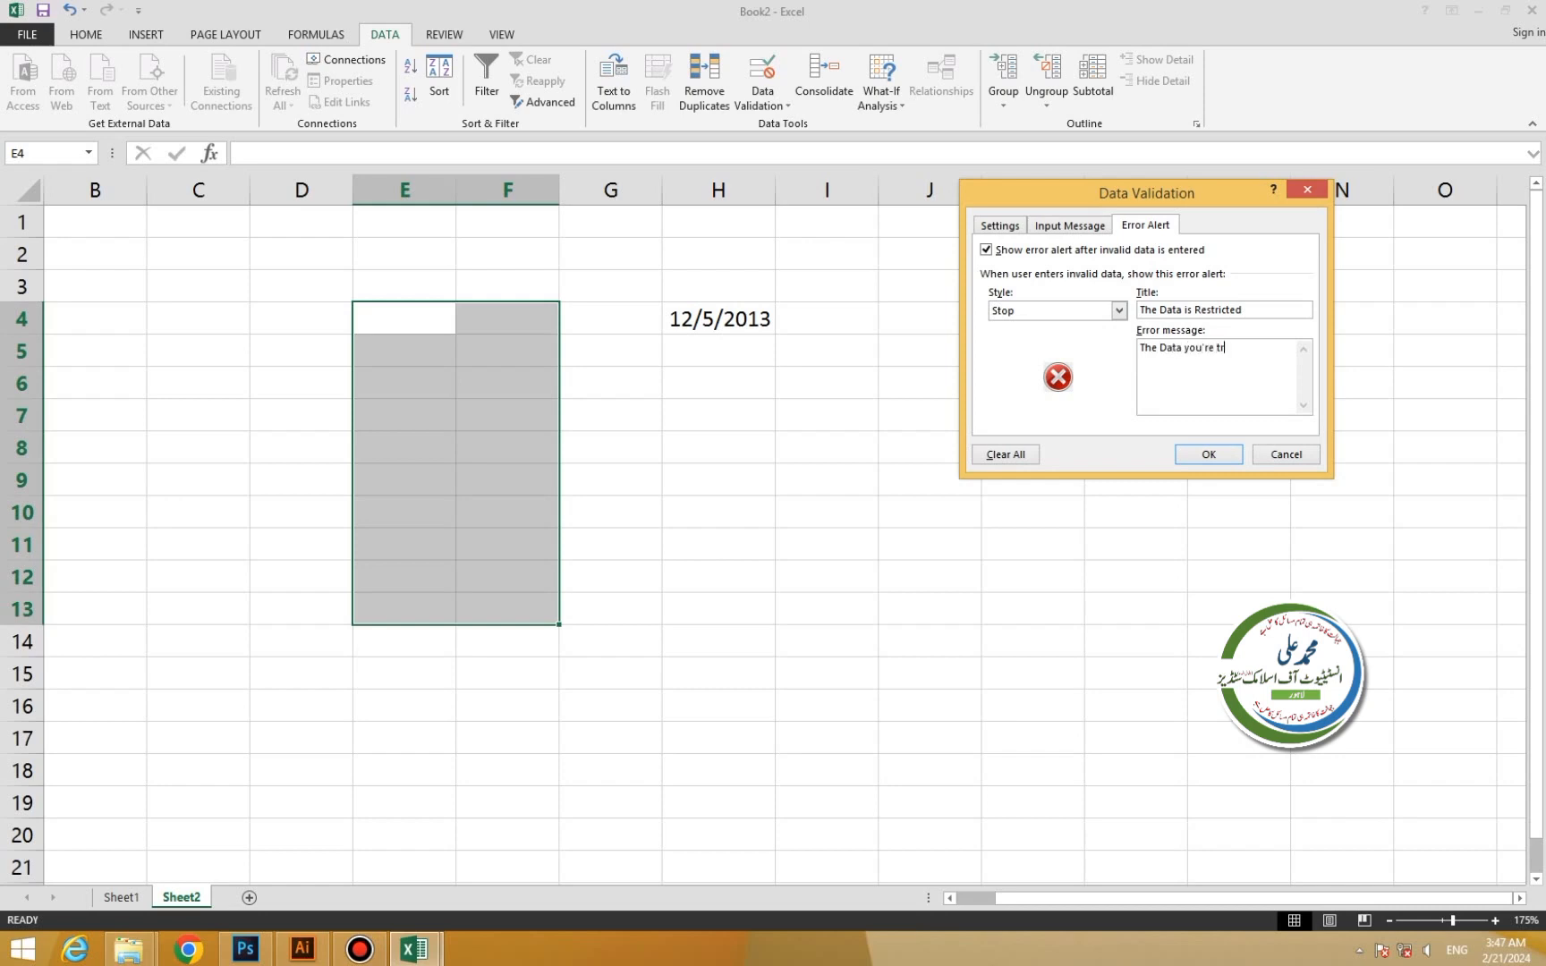
type("ying to open is restricted. Please don't oppe")
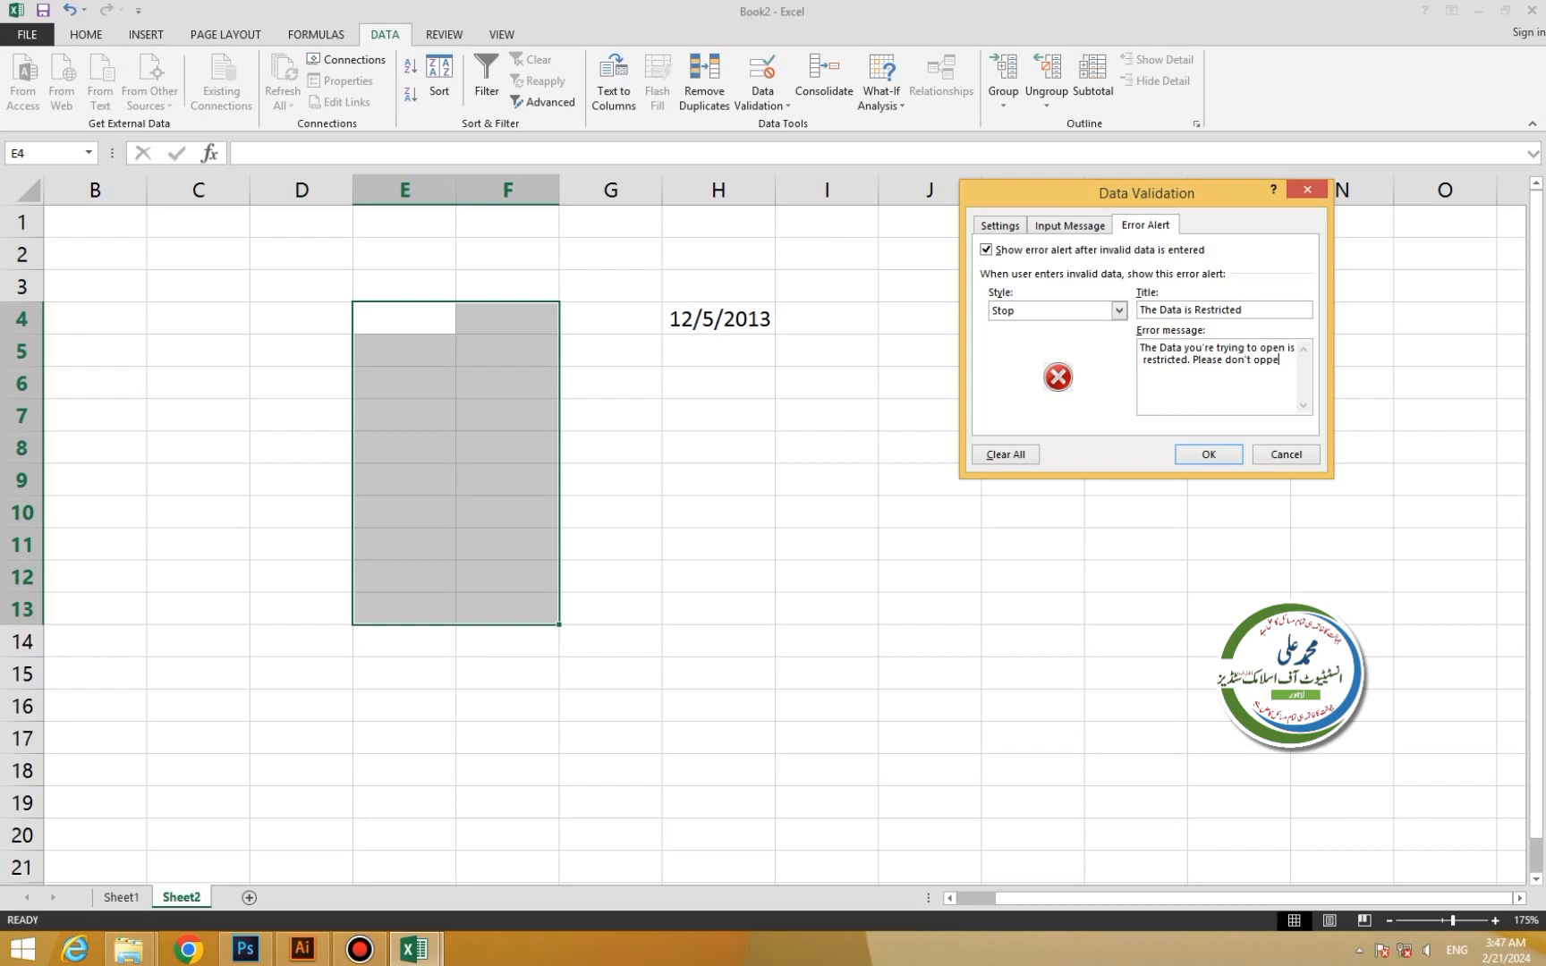
key("BackSpace")
key("BackSpace")
type("en aft")
key("BackSpace")
key("BackSpace")
type("gain")
Save the alert, then restrict E4:F13 to whole numbers with minimum 1 and maximum 5.
left_click(999, 225)
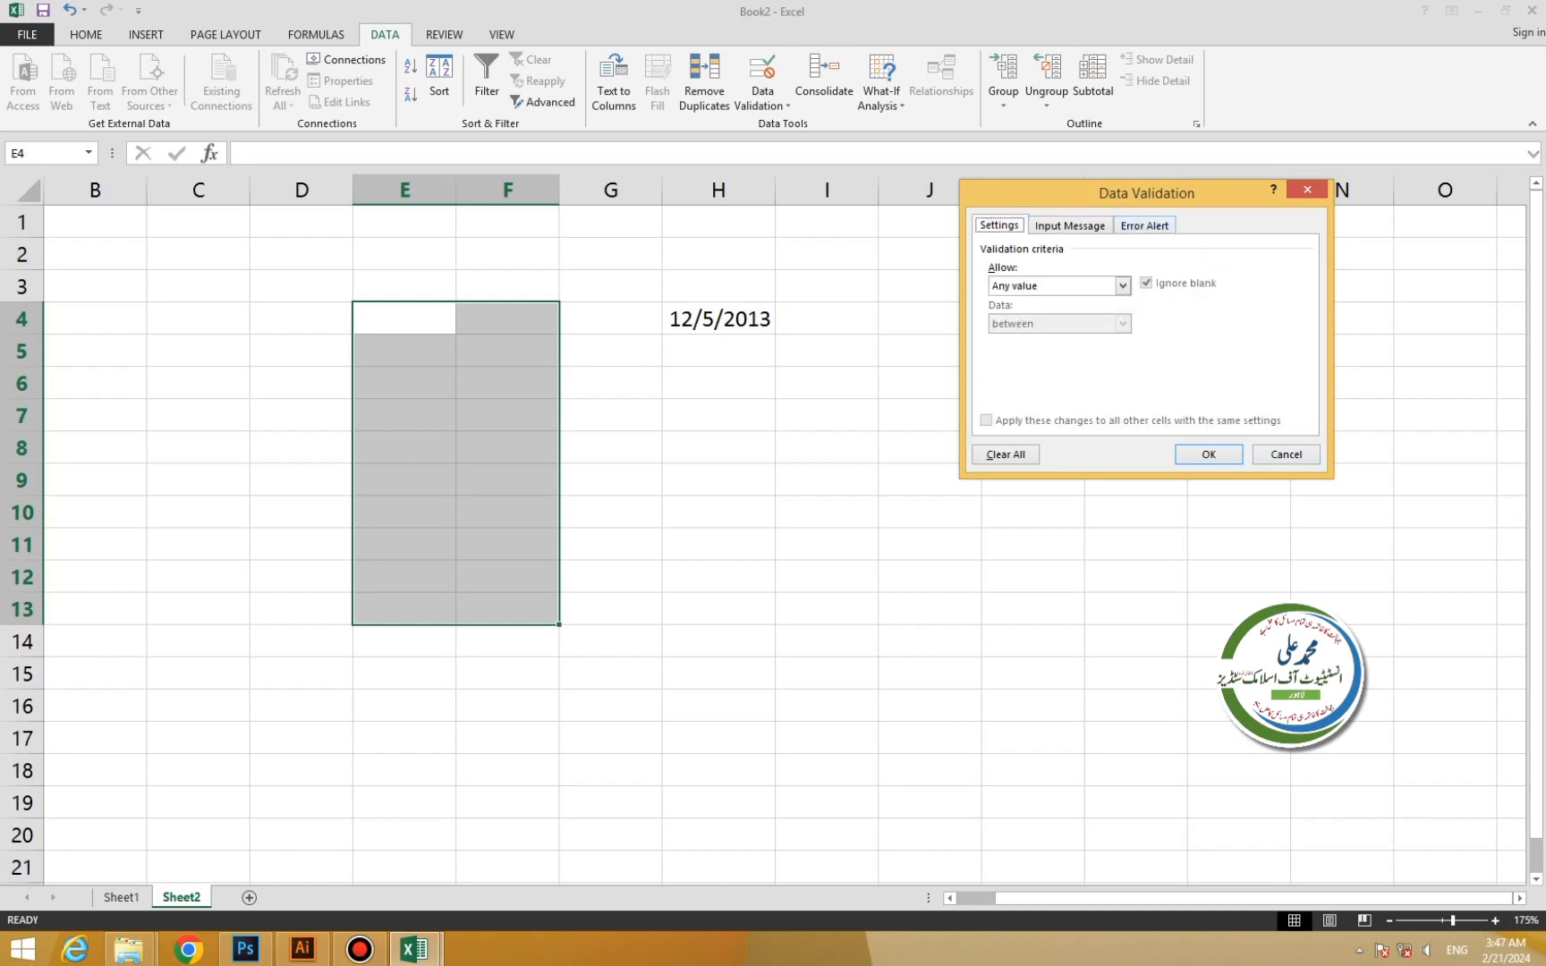
left_click(1144, 226)
left_click(1209, 454)
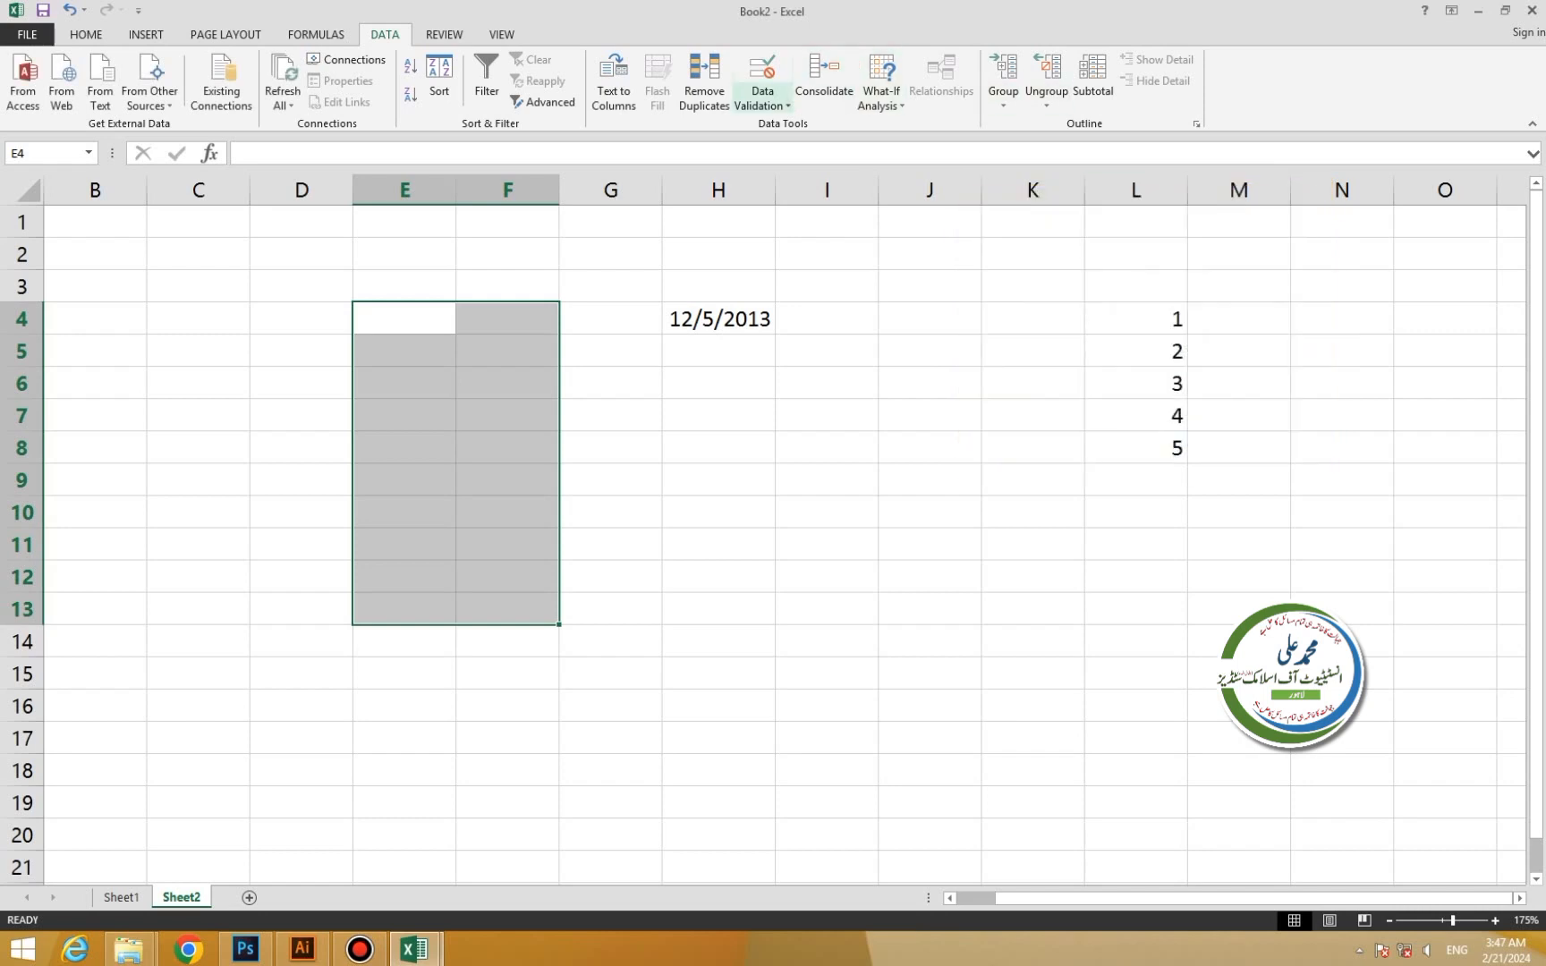
left_click(762, 100)
left_click(803, 125)
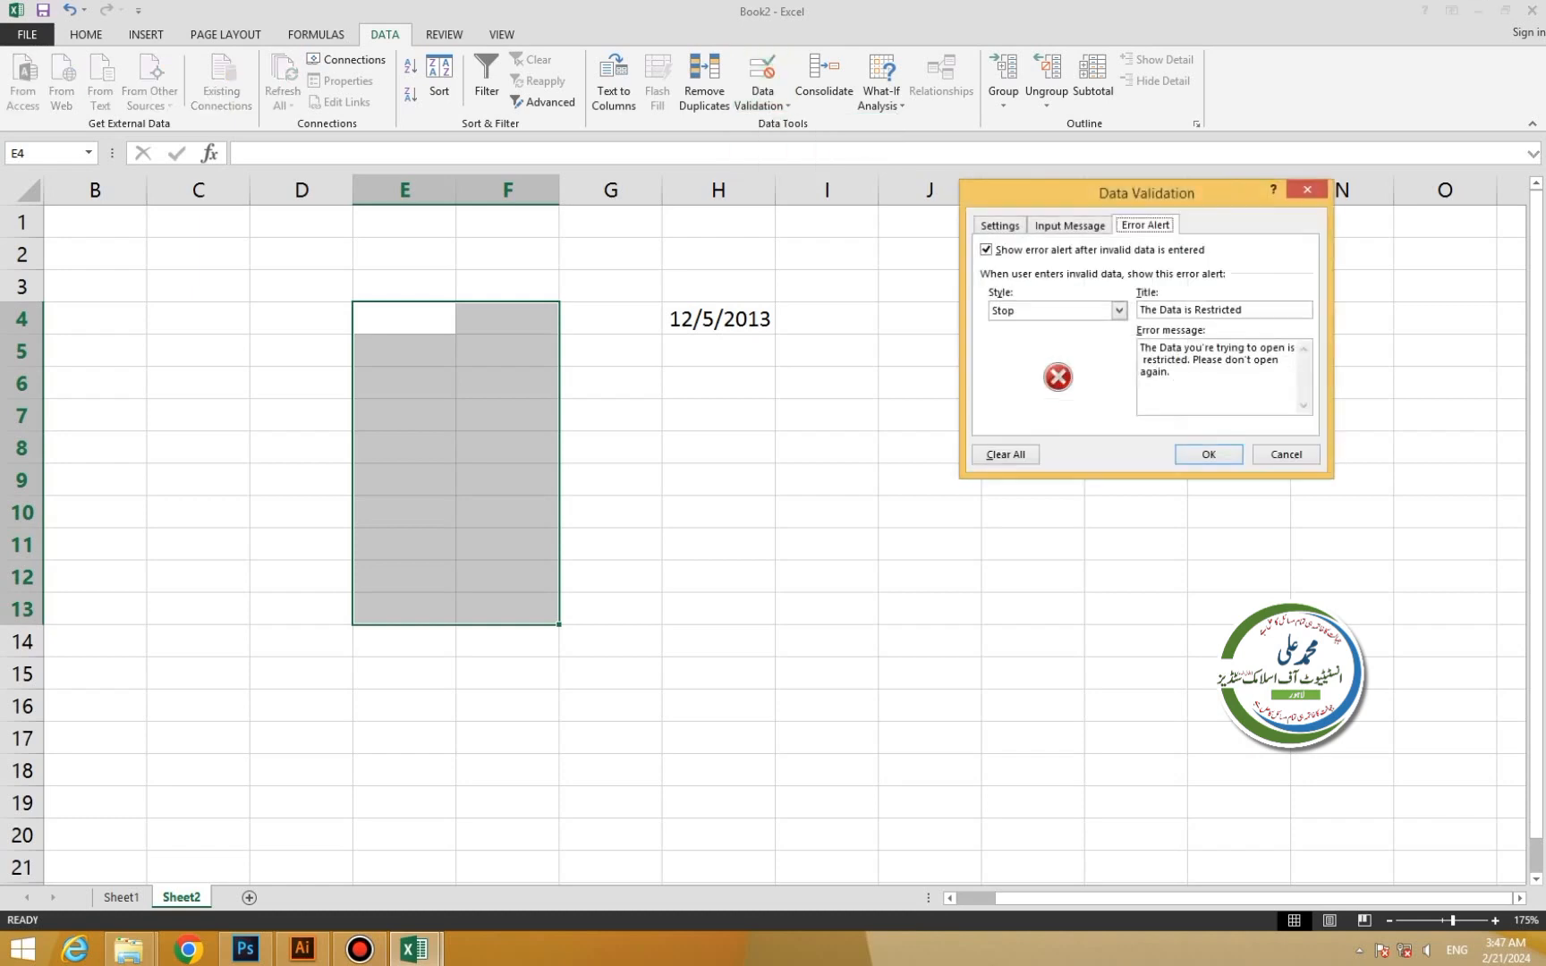
left_click(999, 226)
left_click(1122, 285)
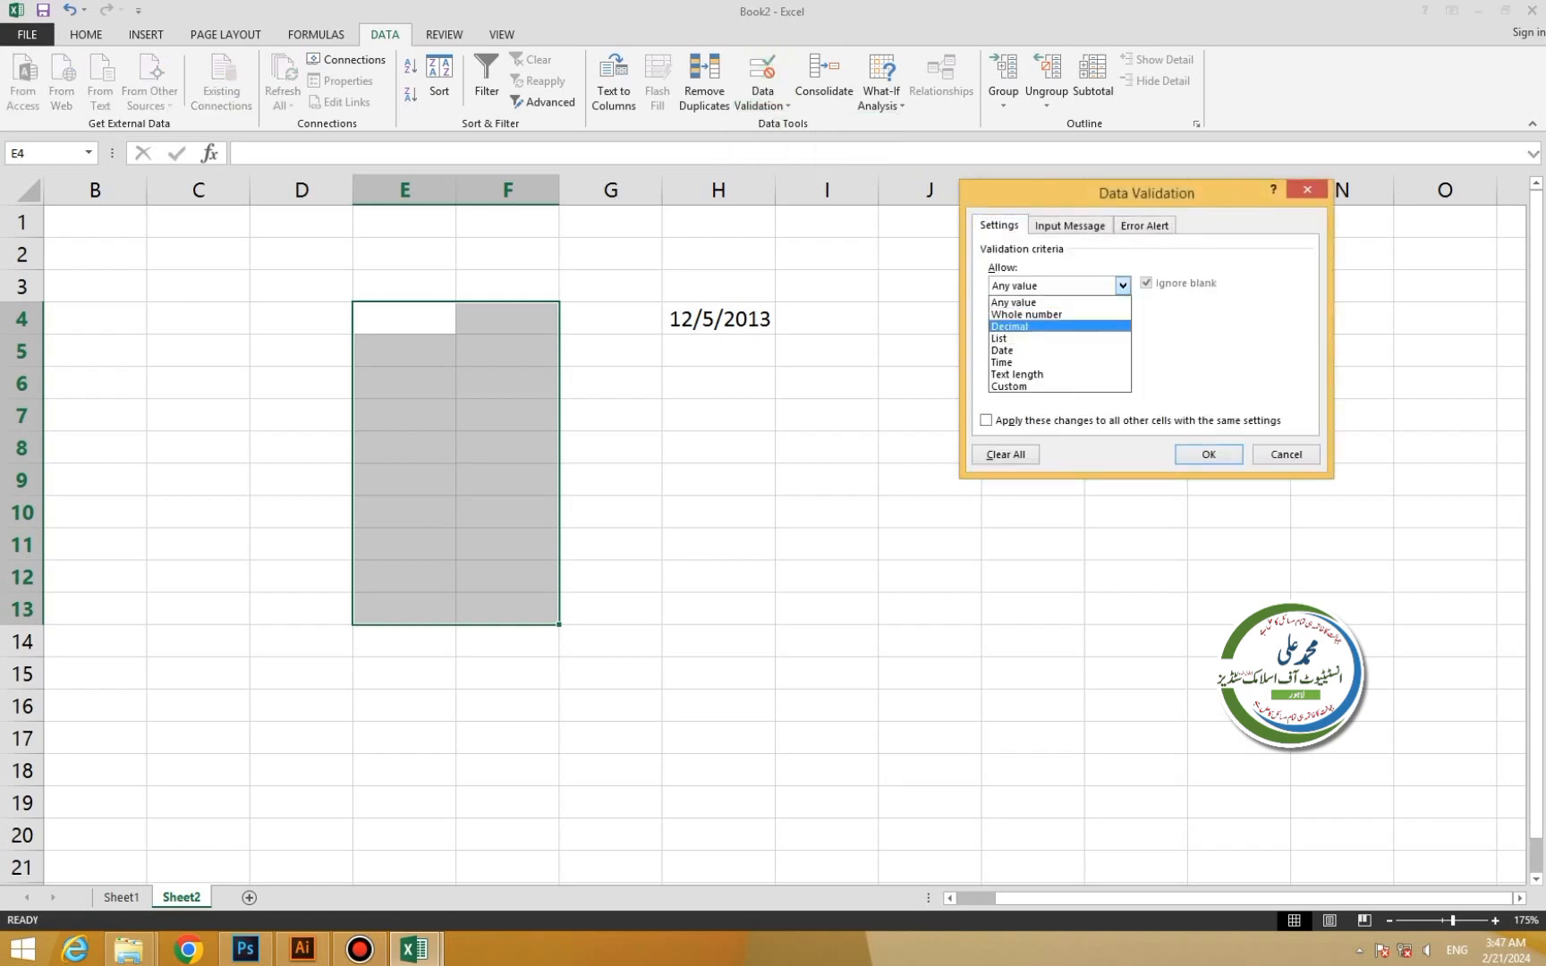
left_click(1027, 315)
left_click(1042, 360)
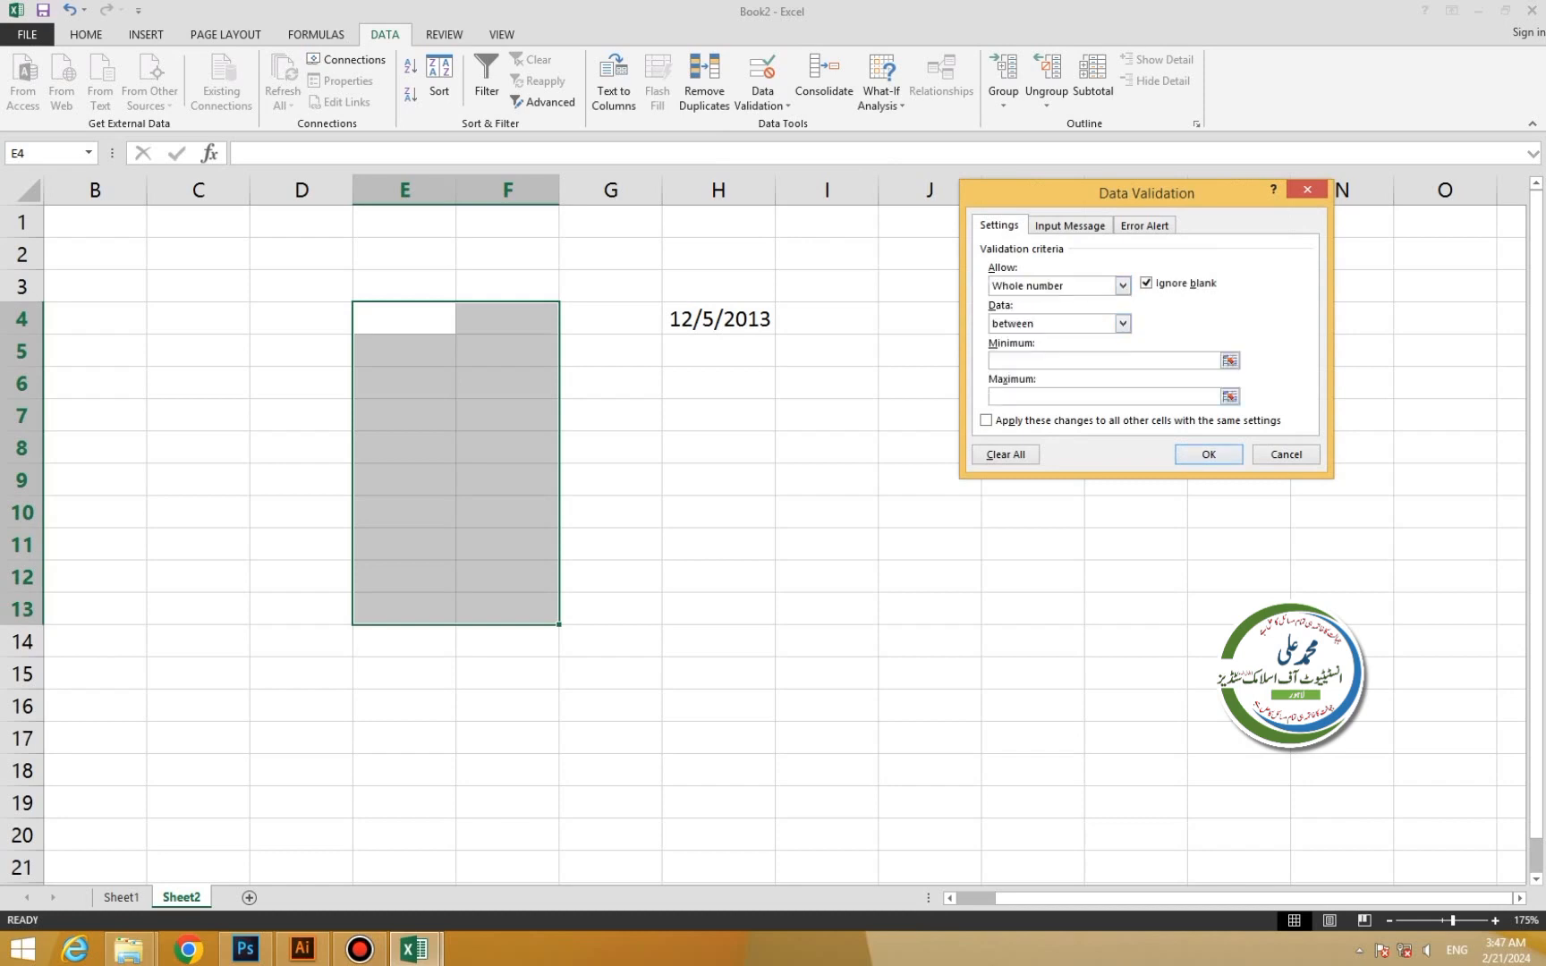
type("1")
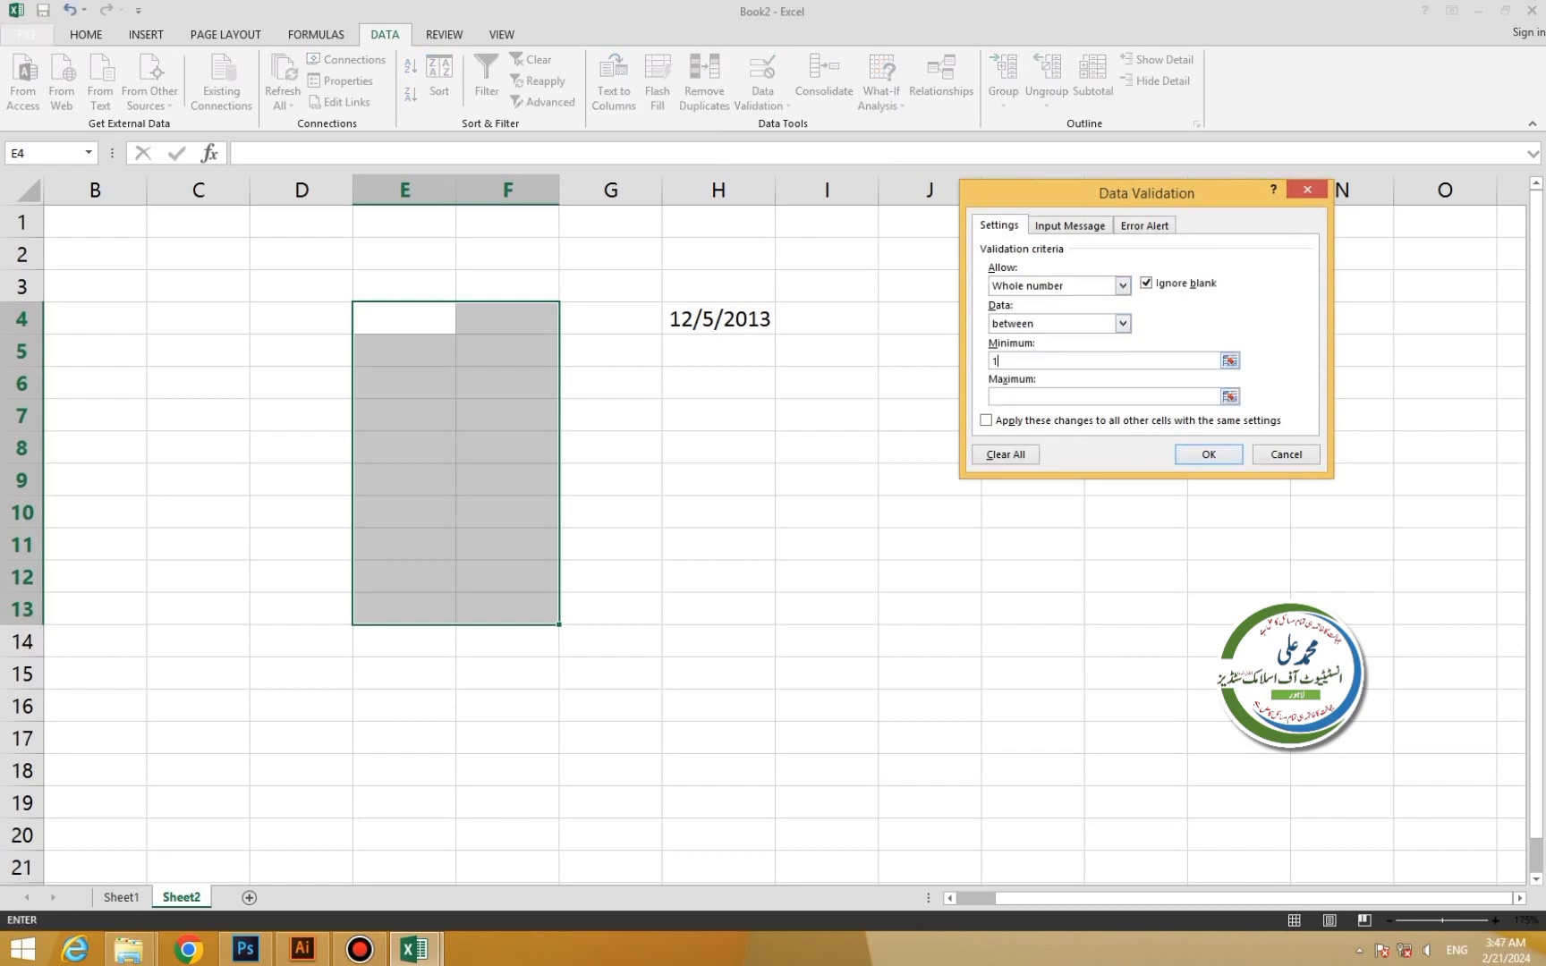
key("Tab")
type("5")
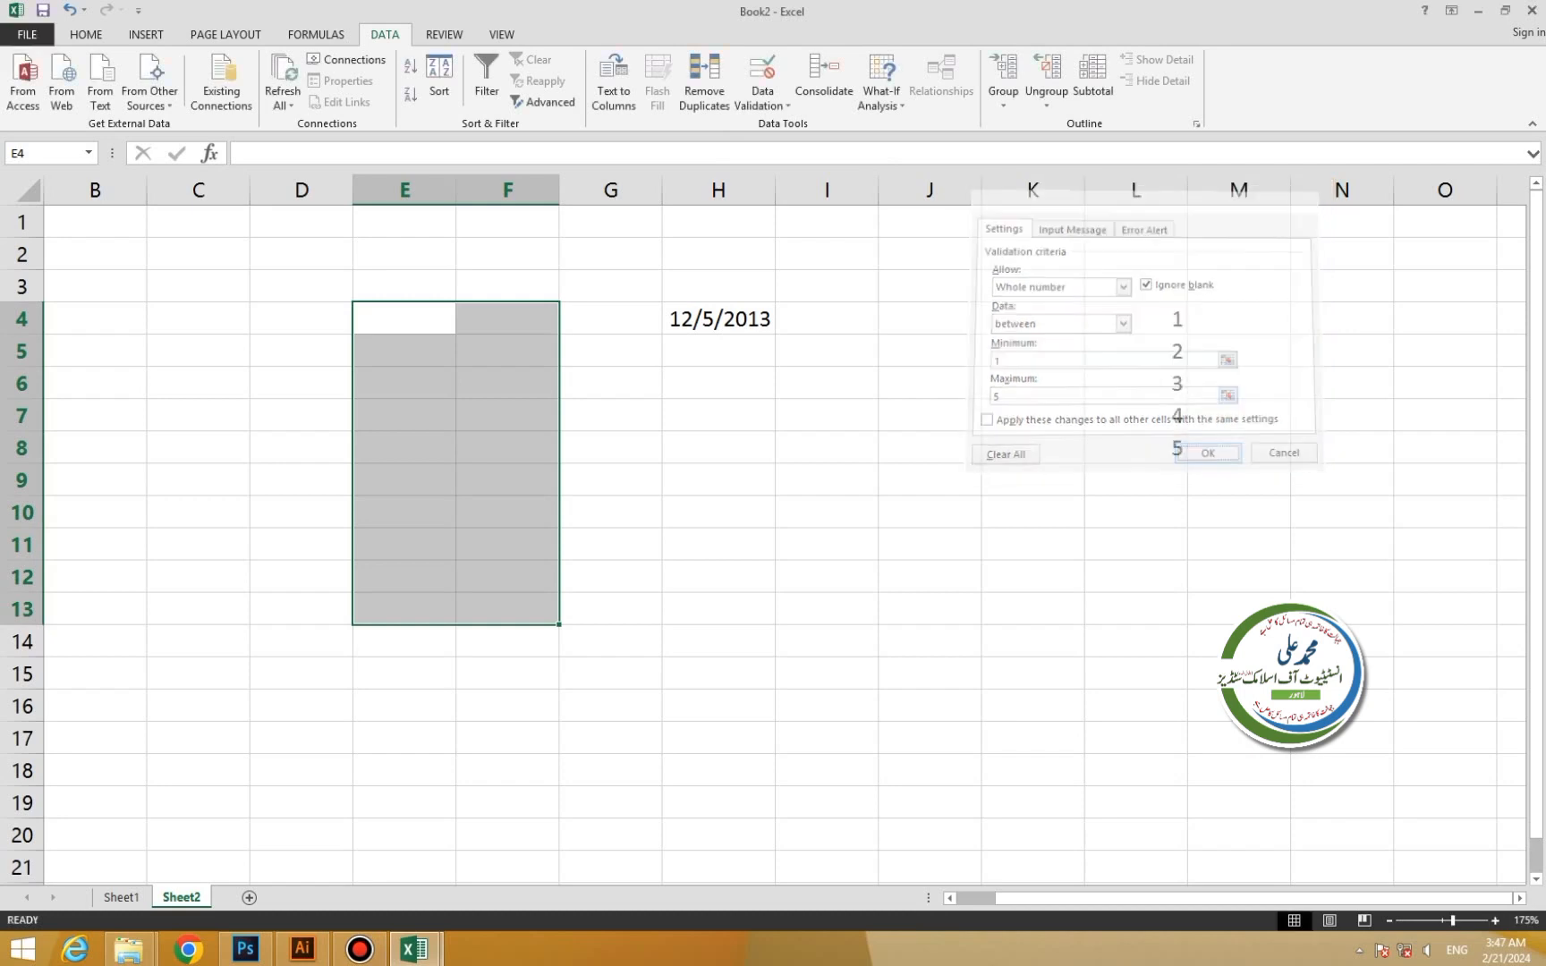
Test the rule by entering 6 in E5.
double_click(404, 351)
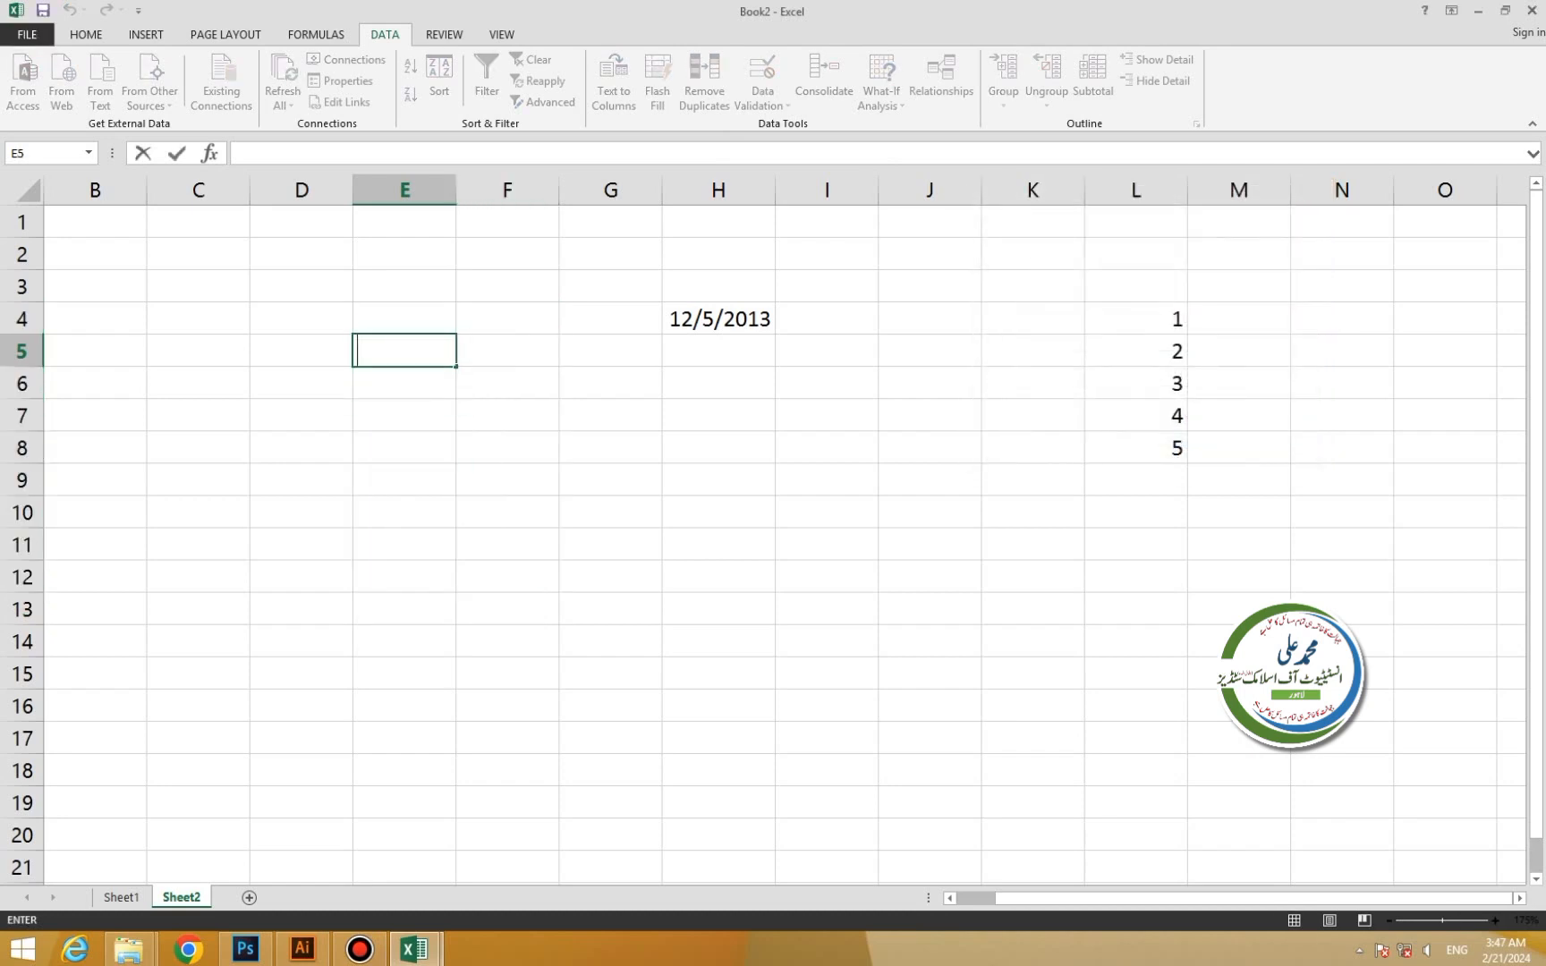
type("6")
key("Return")
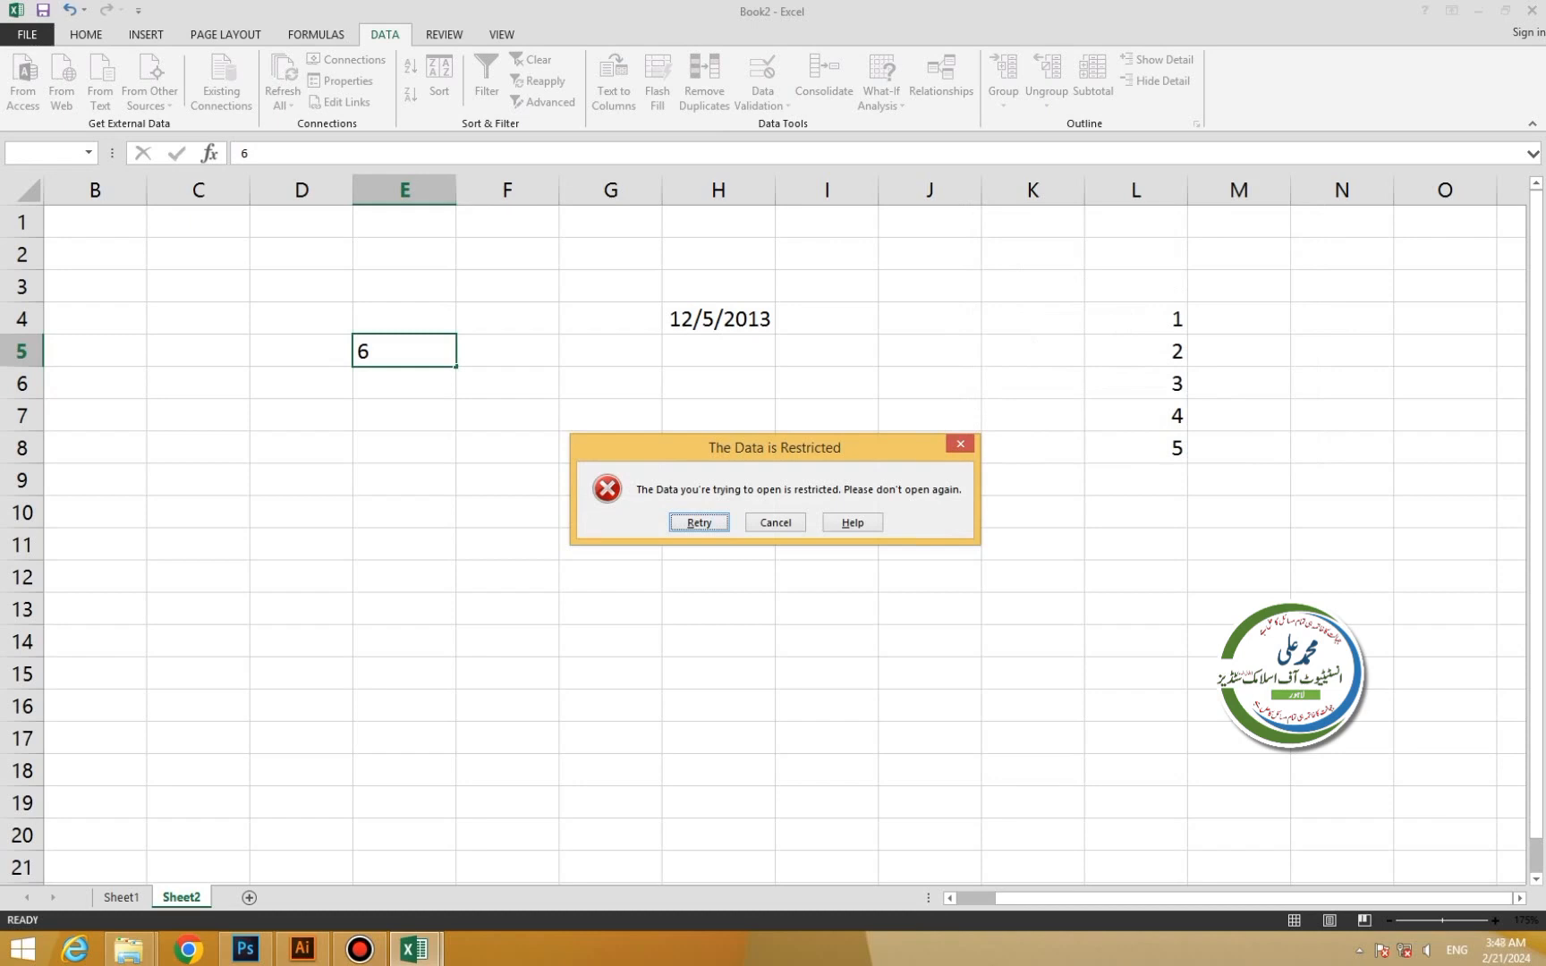
key("Return")
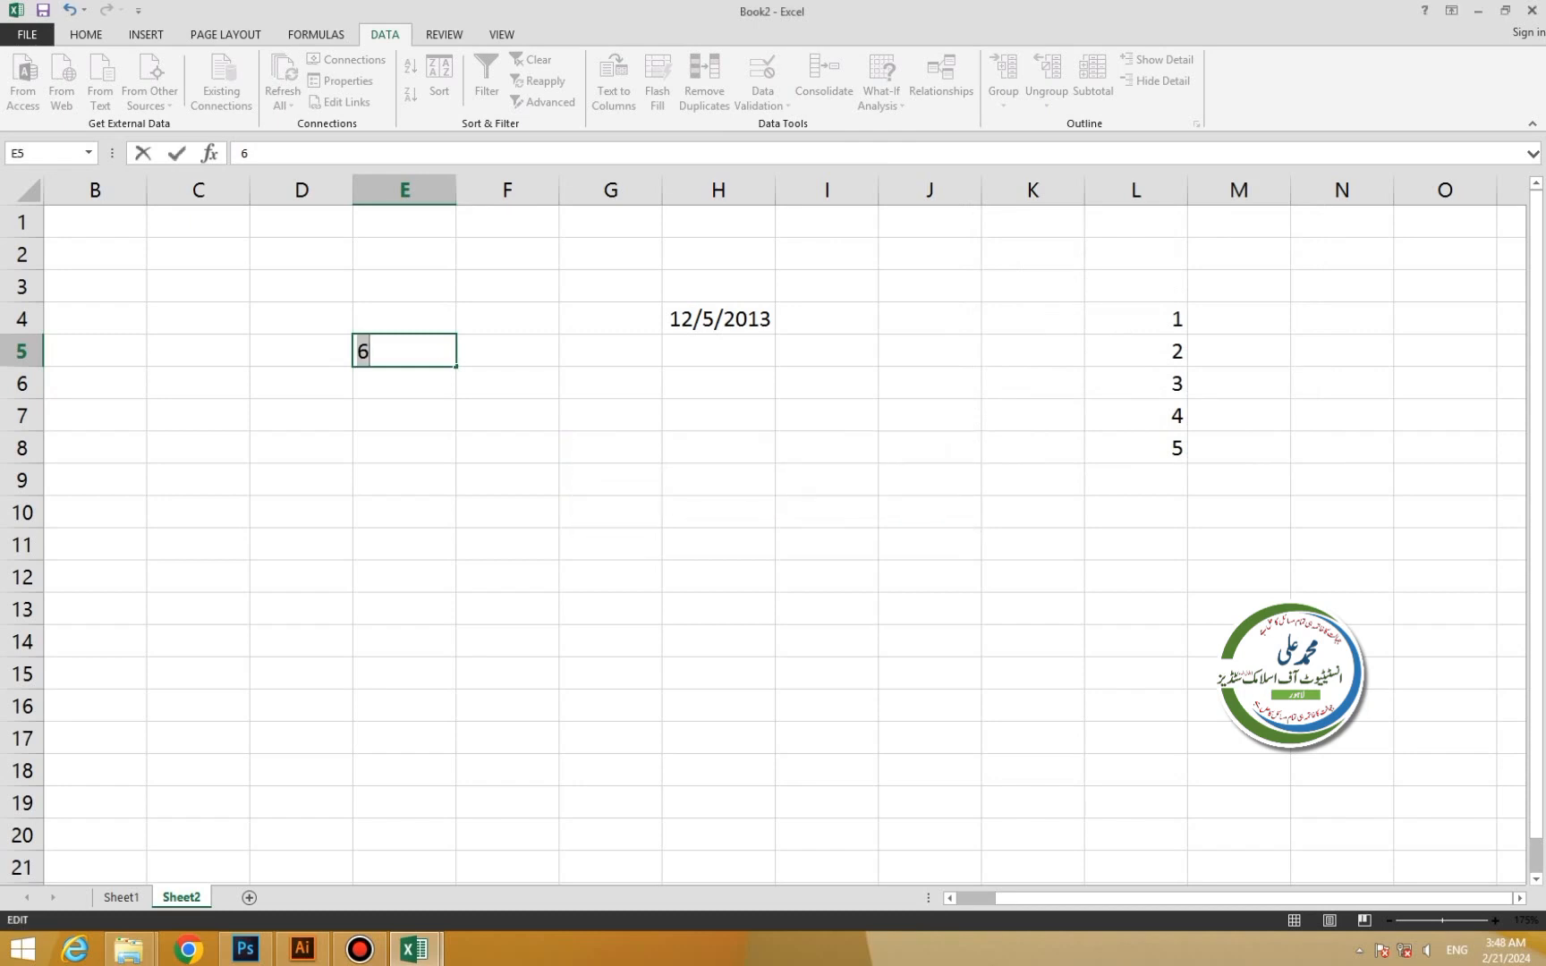
key("Return")
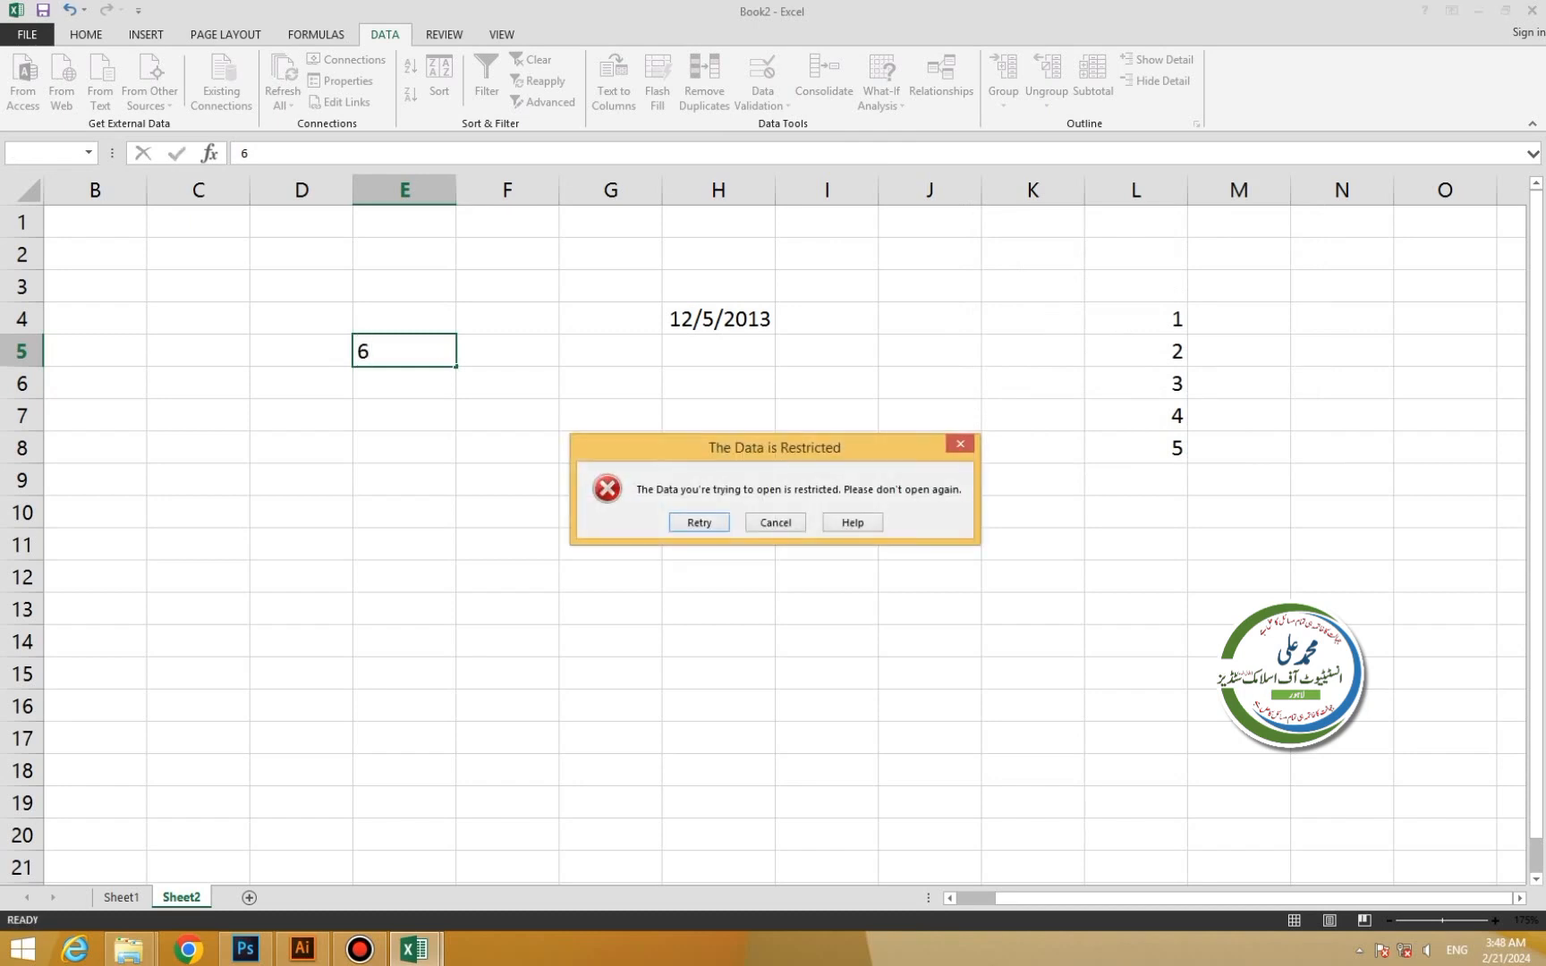
key("Return")
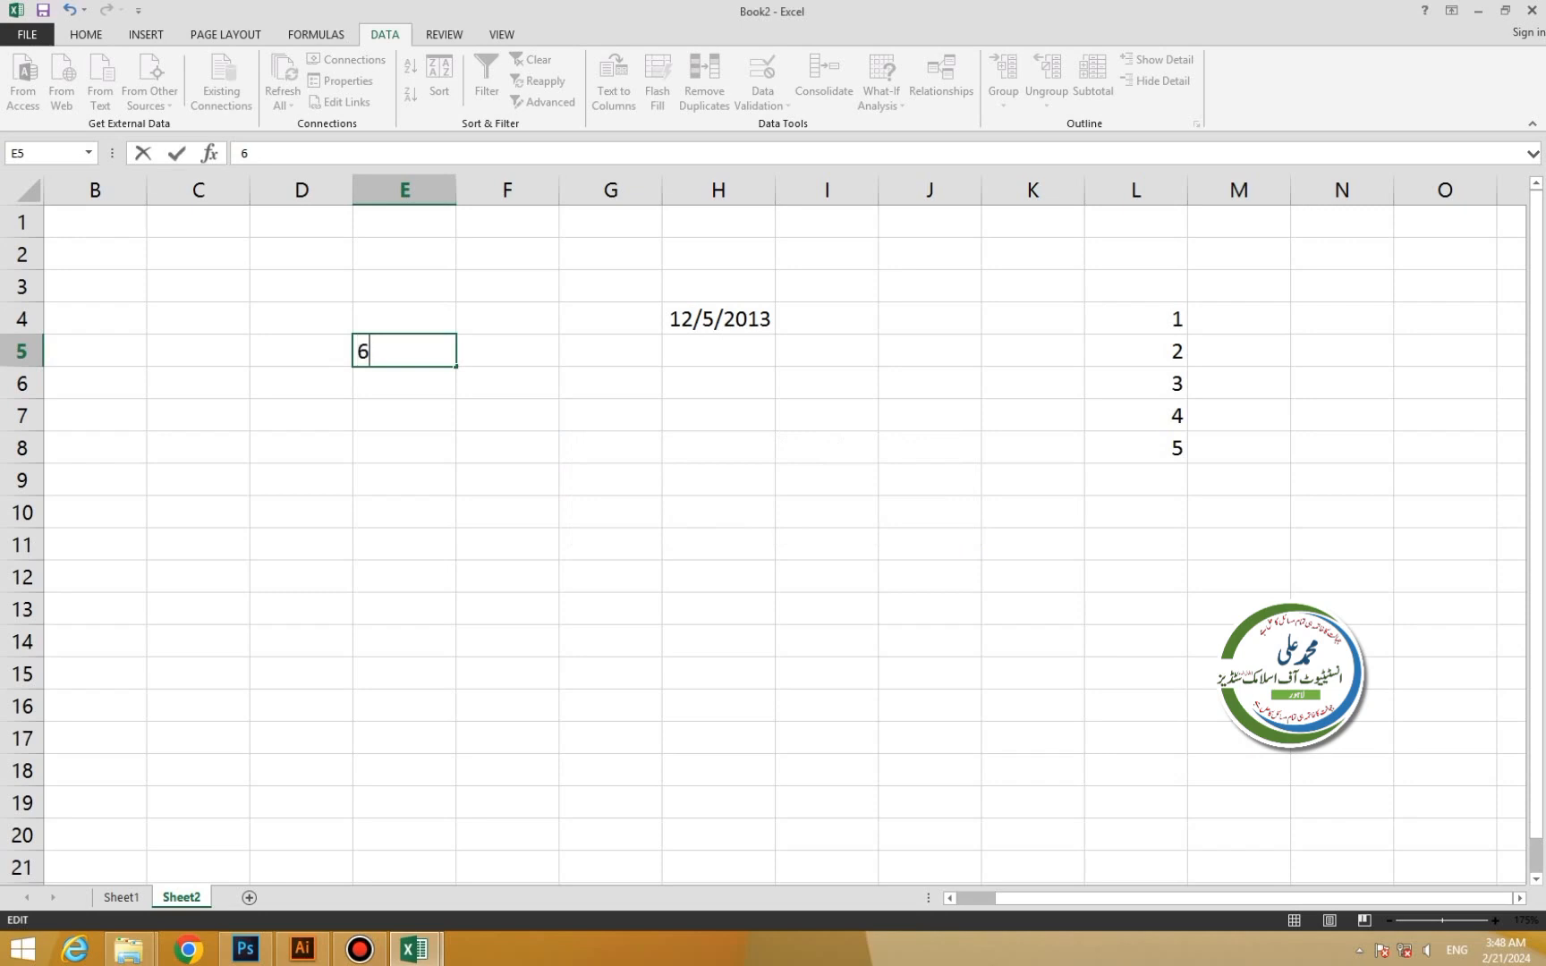
key("Return")
left_click(776, 522)
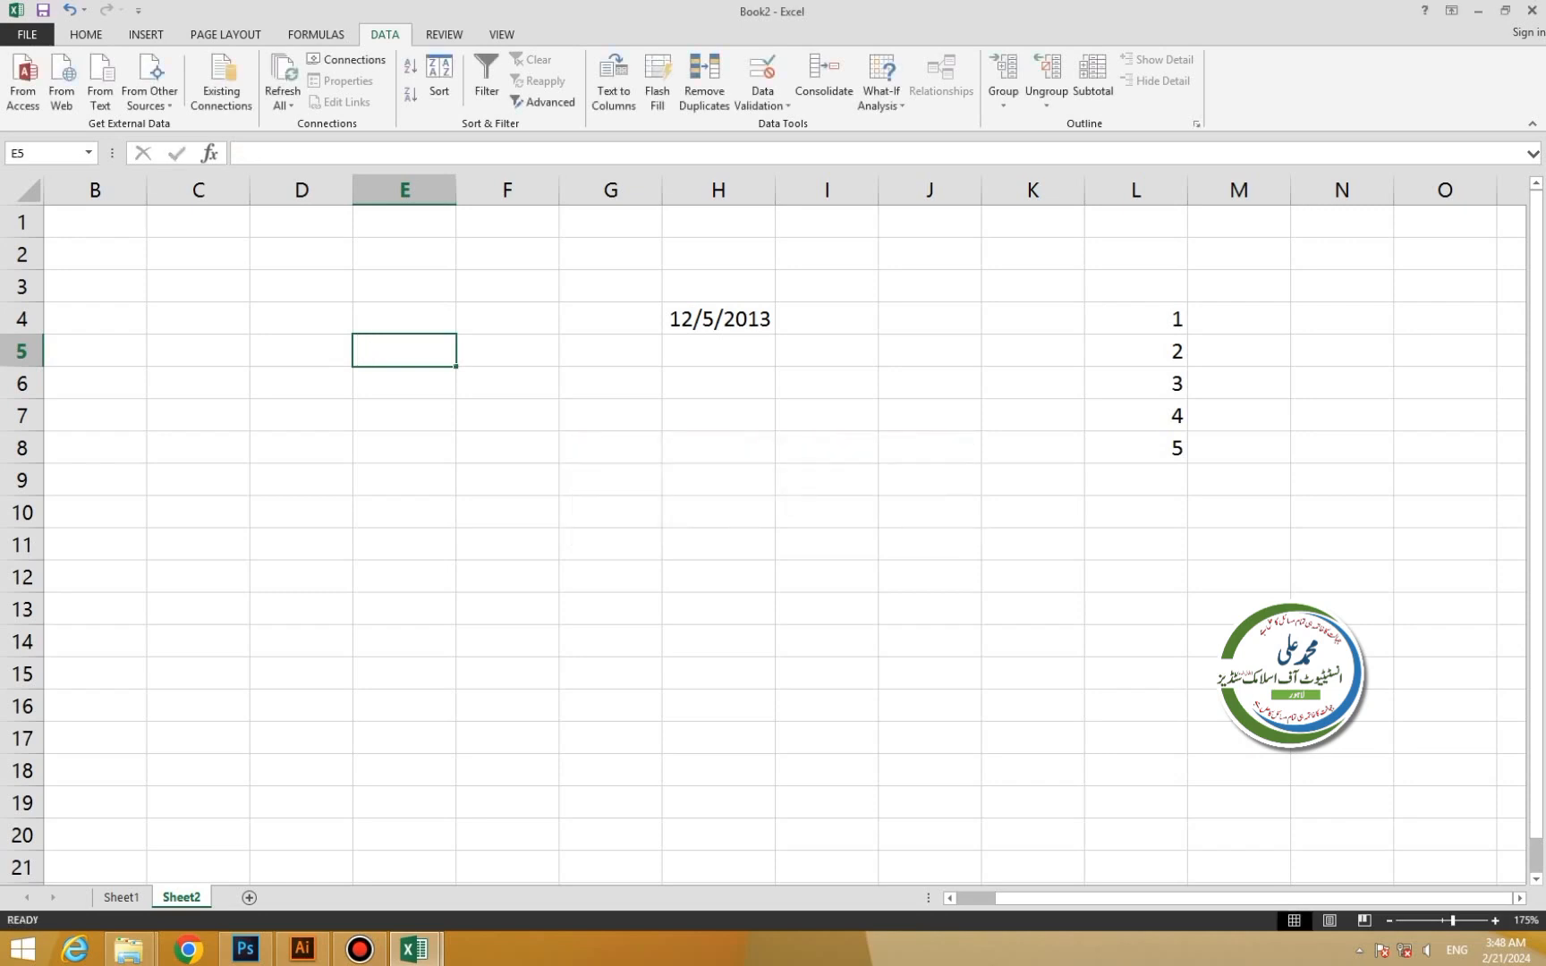
Clear all validation from C3:O17, then move the selected block to G6 and delete its contents.
left_click_drag(199, 287, 1445, 738)
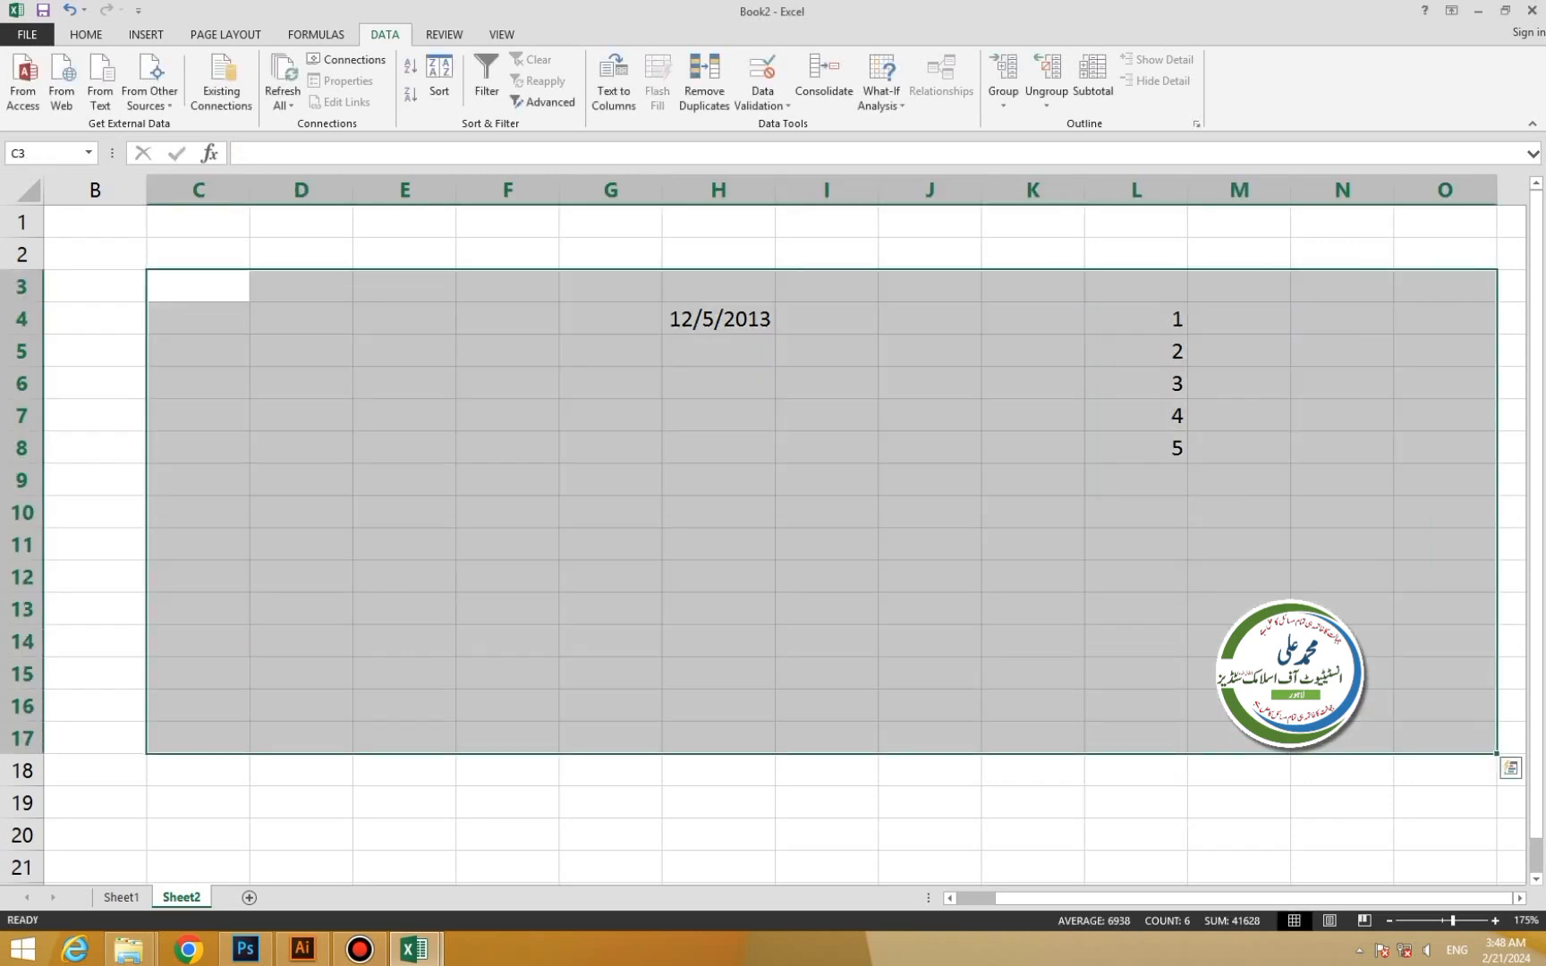
left_click(762, 101)
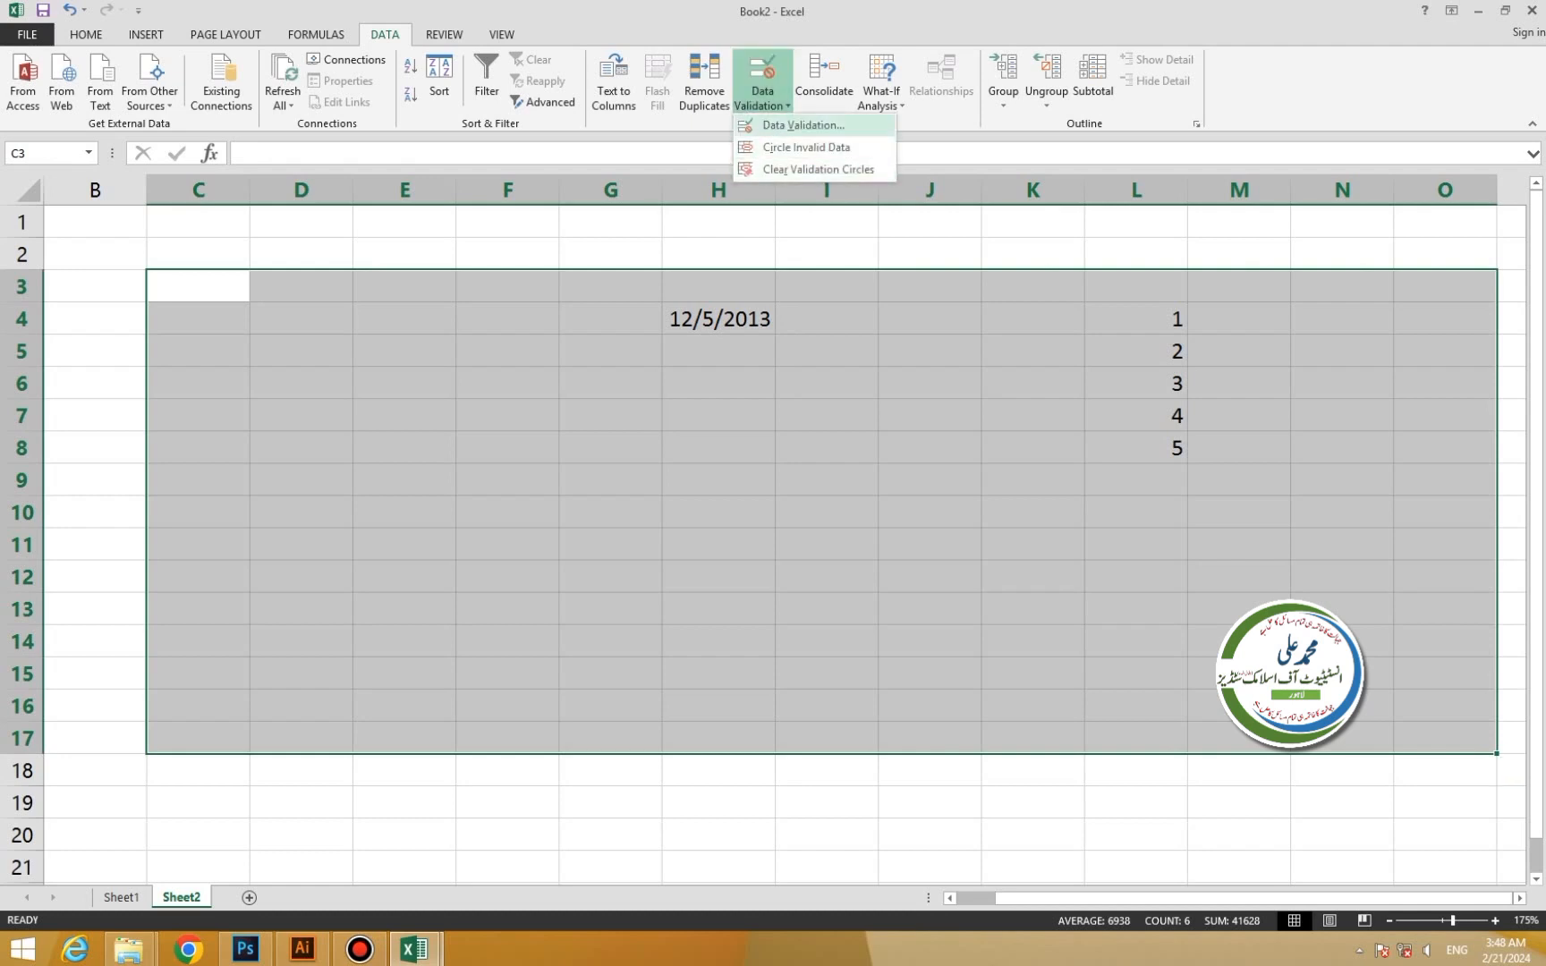
left_click(803, 125)
key("Return")
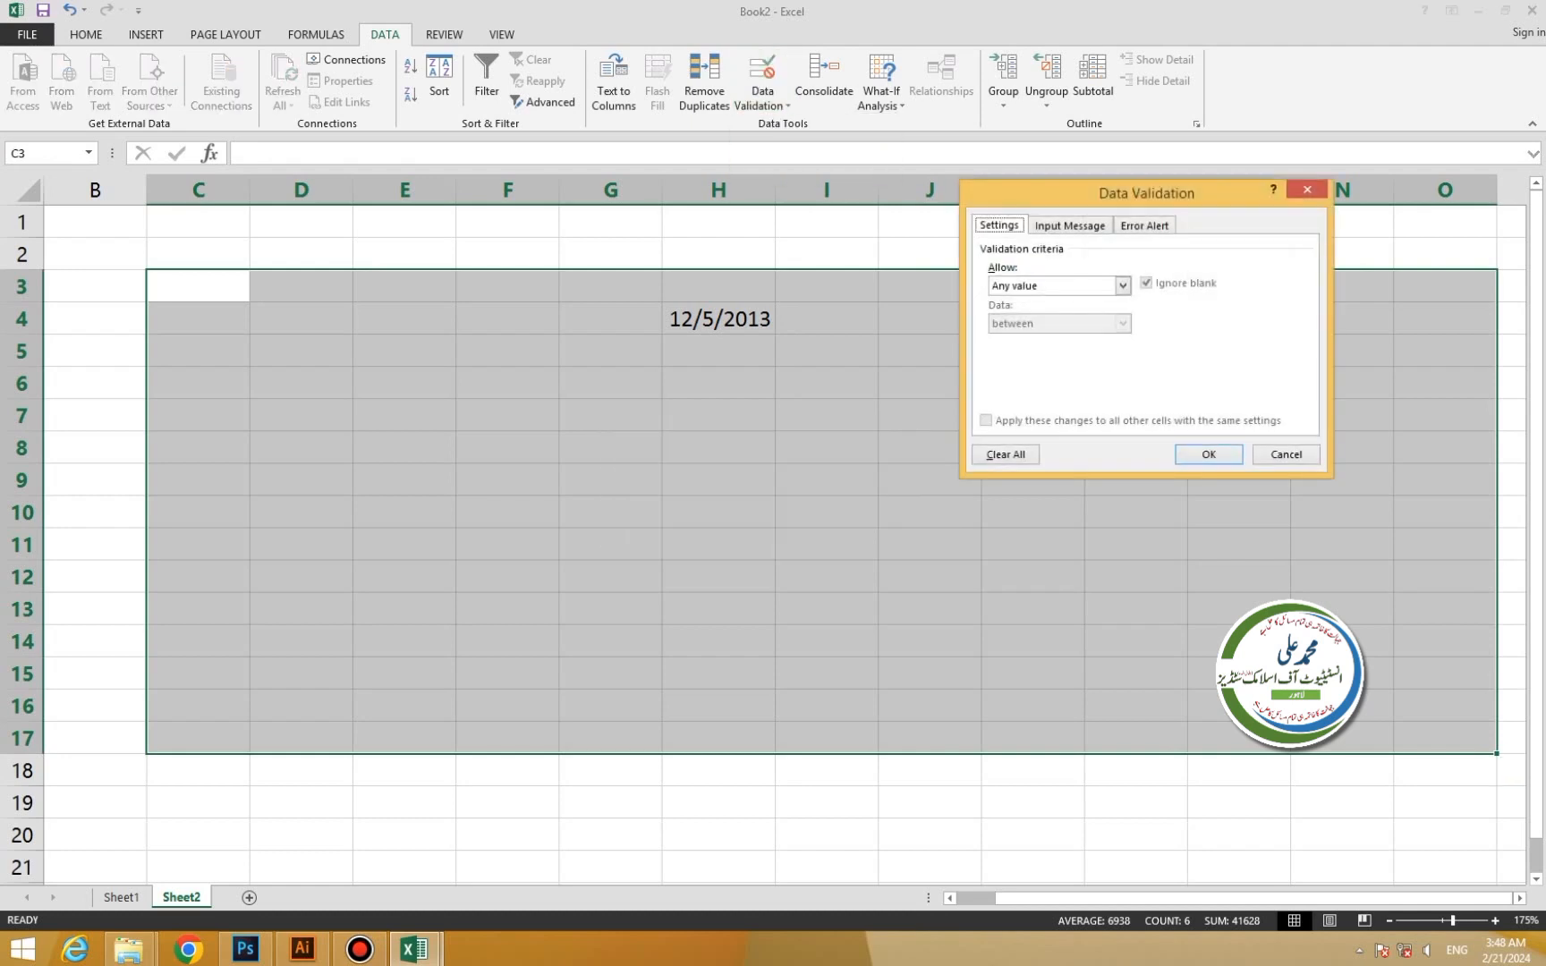
left_click(1006, 454)
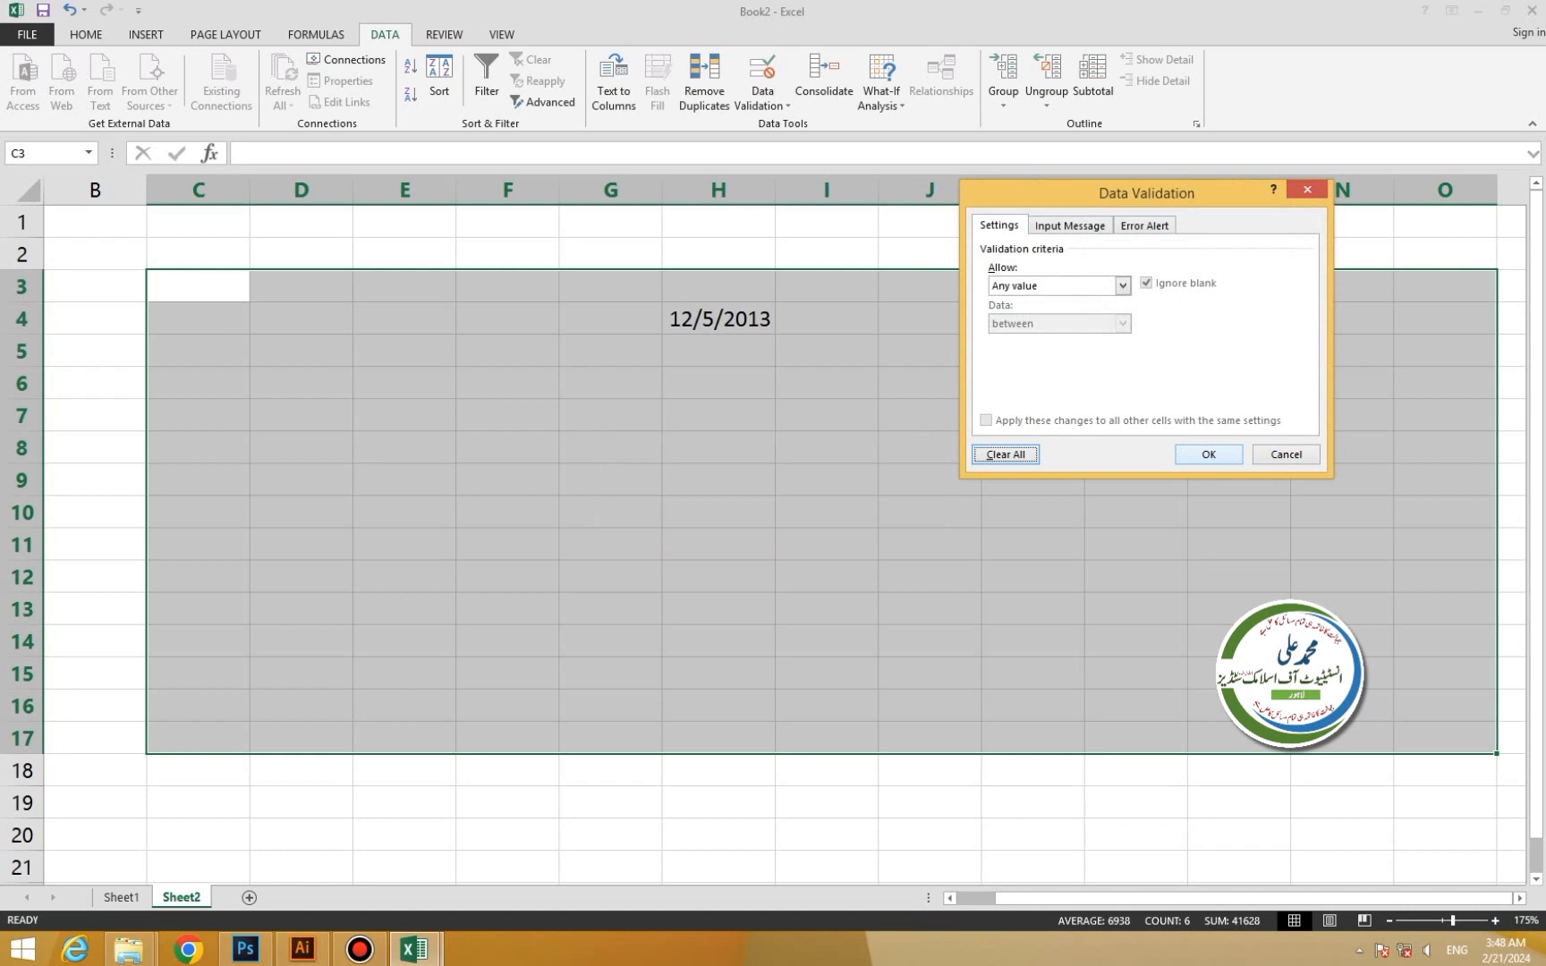
left_click(1208, 455)
left_click_drag(309, 269, 718, 350)
key("Delete")
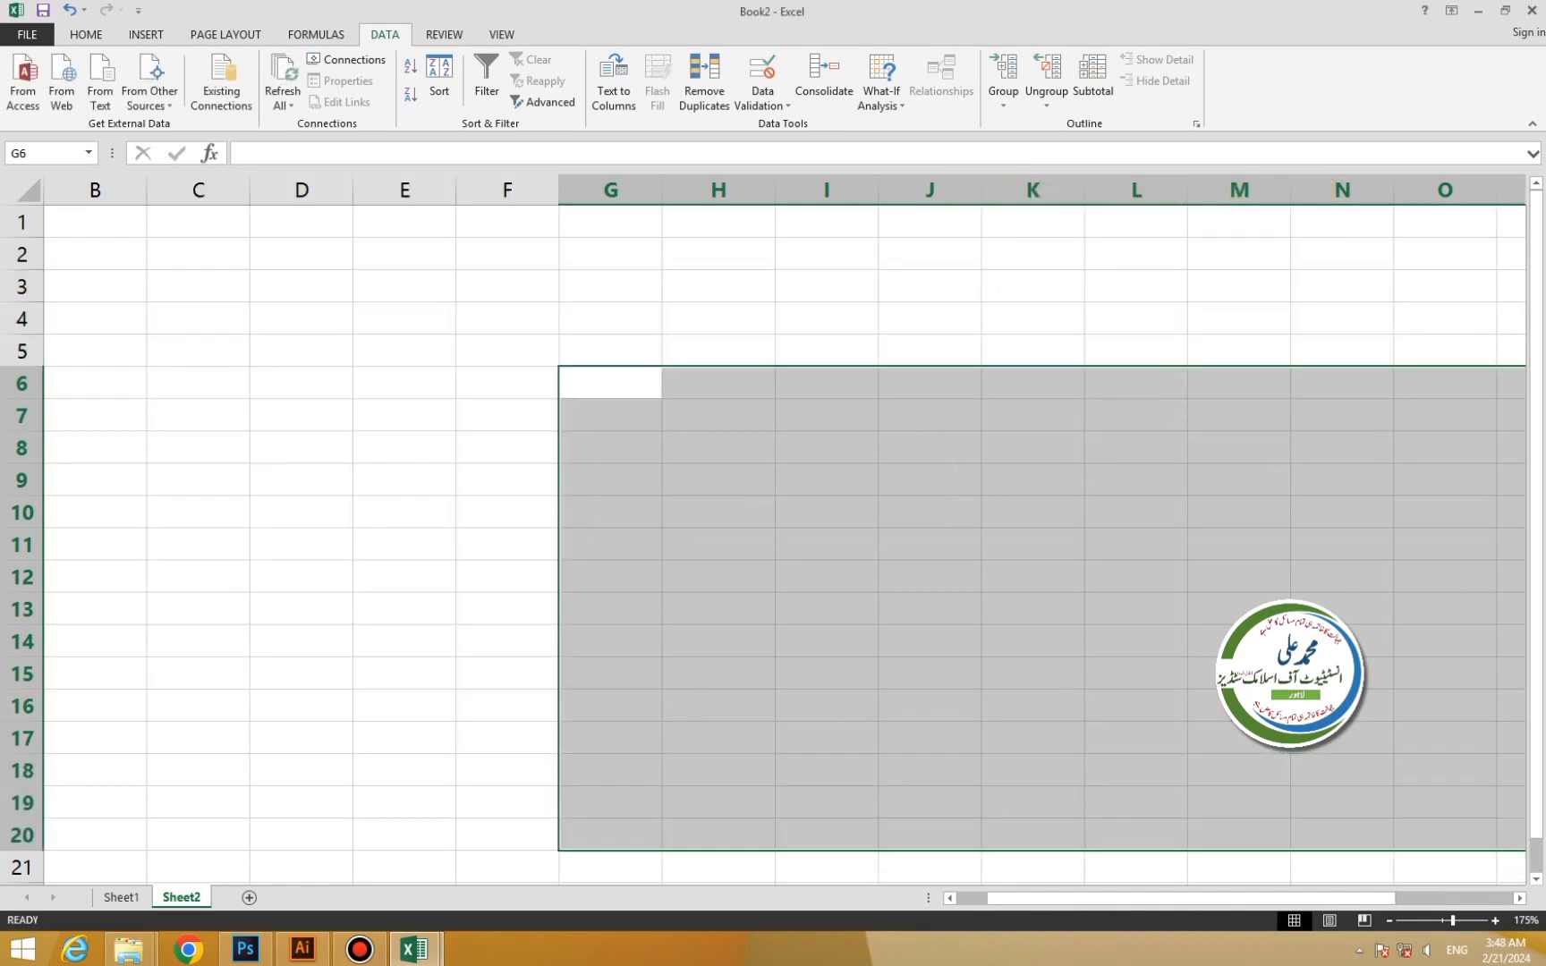
Select I4:J4 and open Consolidate, picking Sheet1 source references and ending on G7.
left_click(929, 320)
left_click_drag(929, 319, 841, 319)
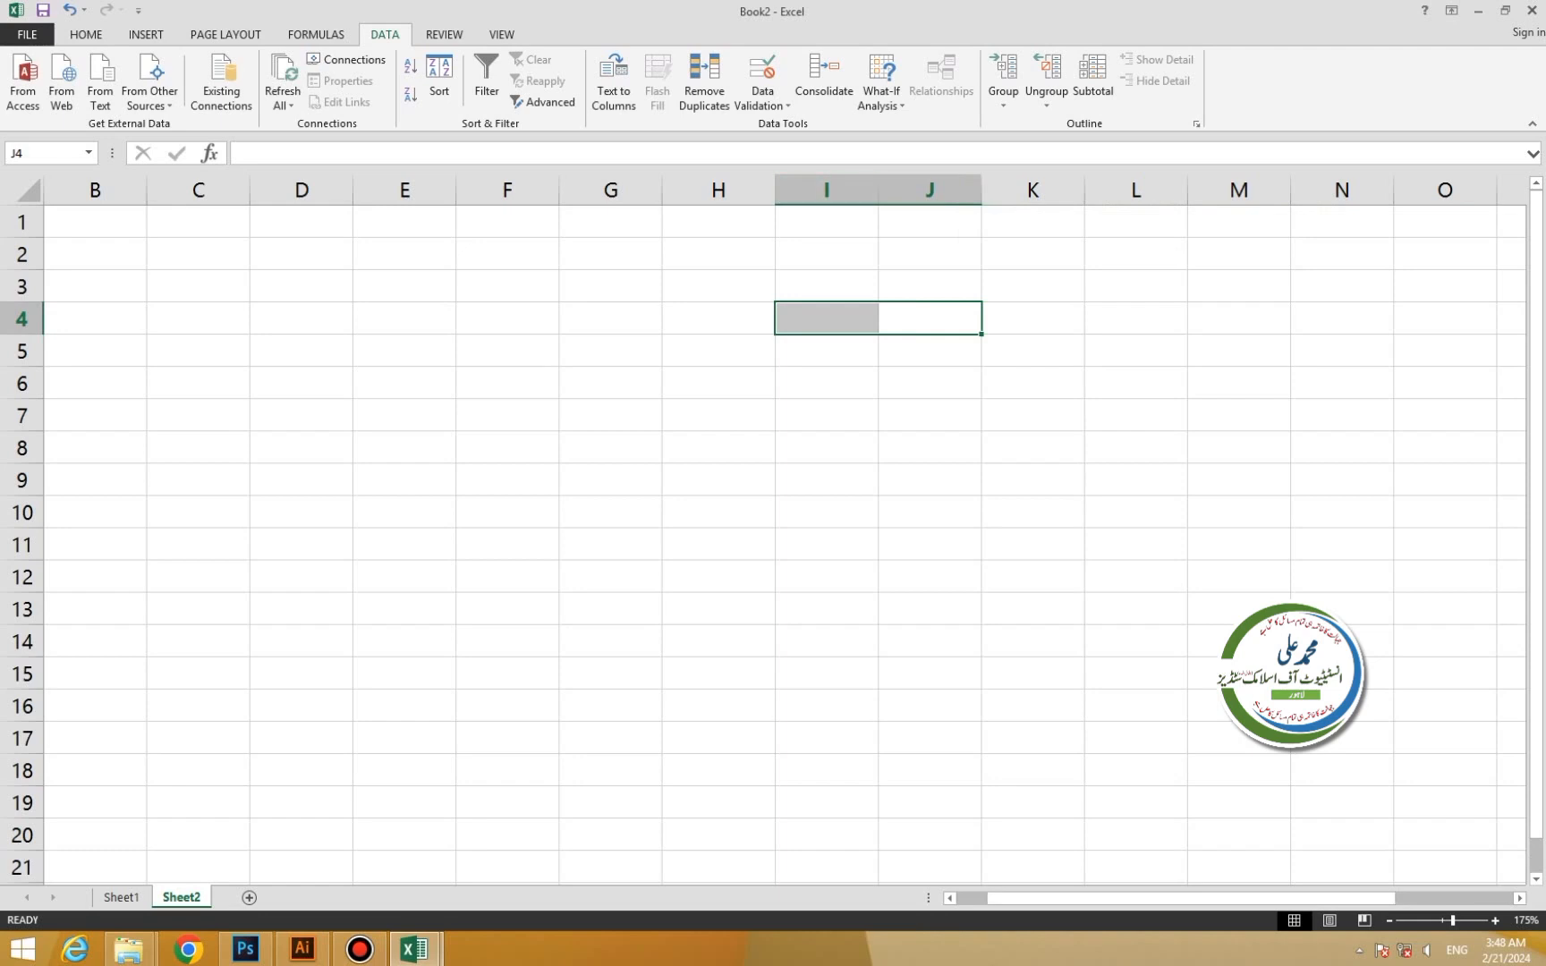
left_click(824, 79)
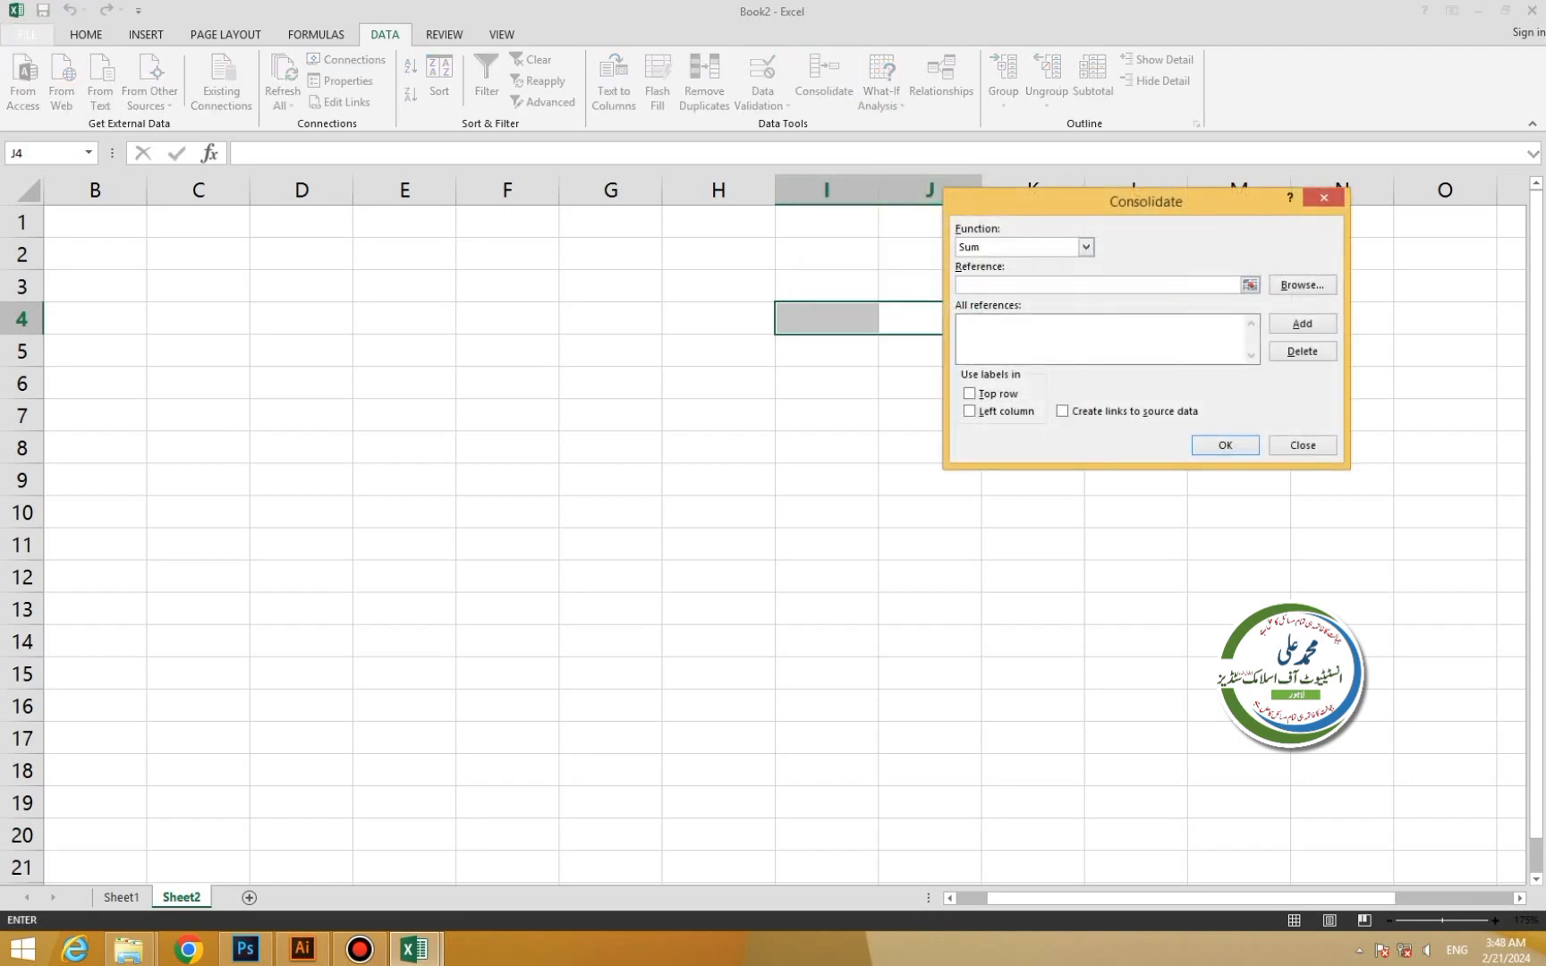
left_click(611, 383)
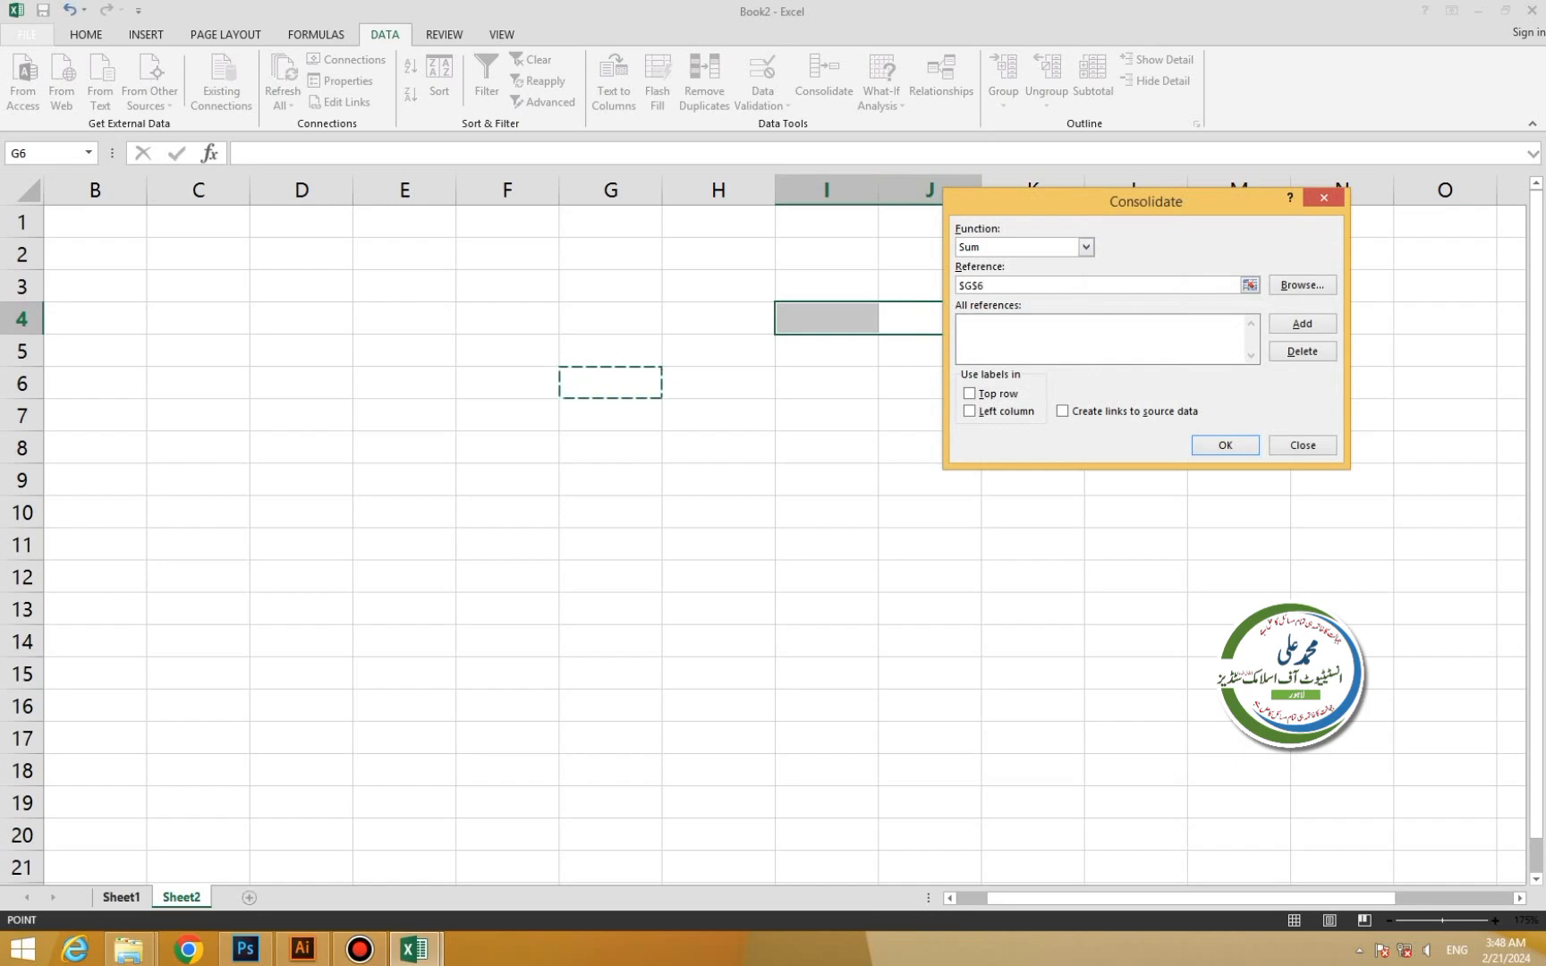
left_click(120, 898)
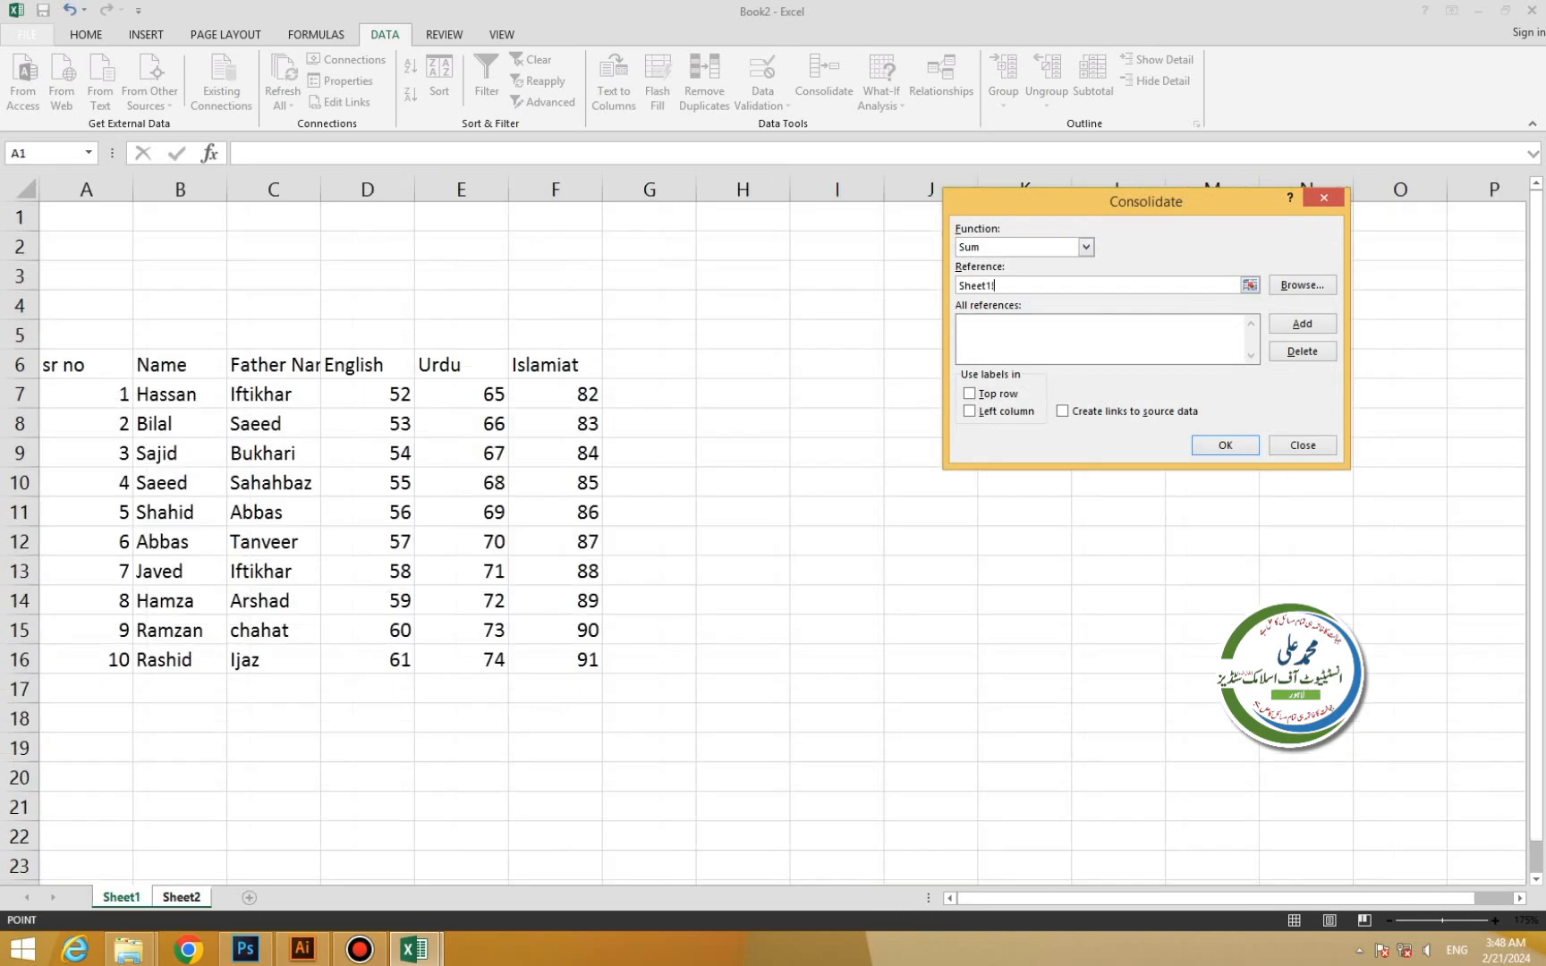
left_click_drag(85, 364, 108, 401)
left_click(400, 394)
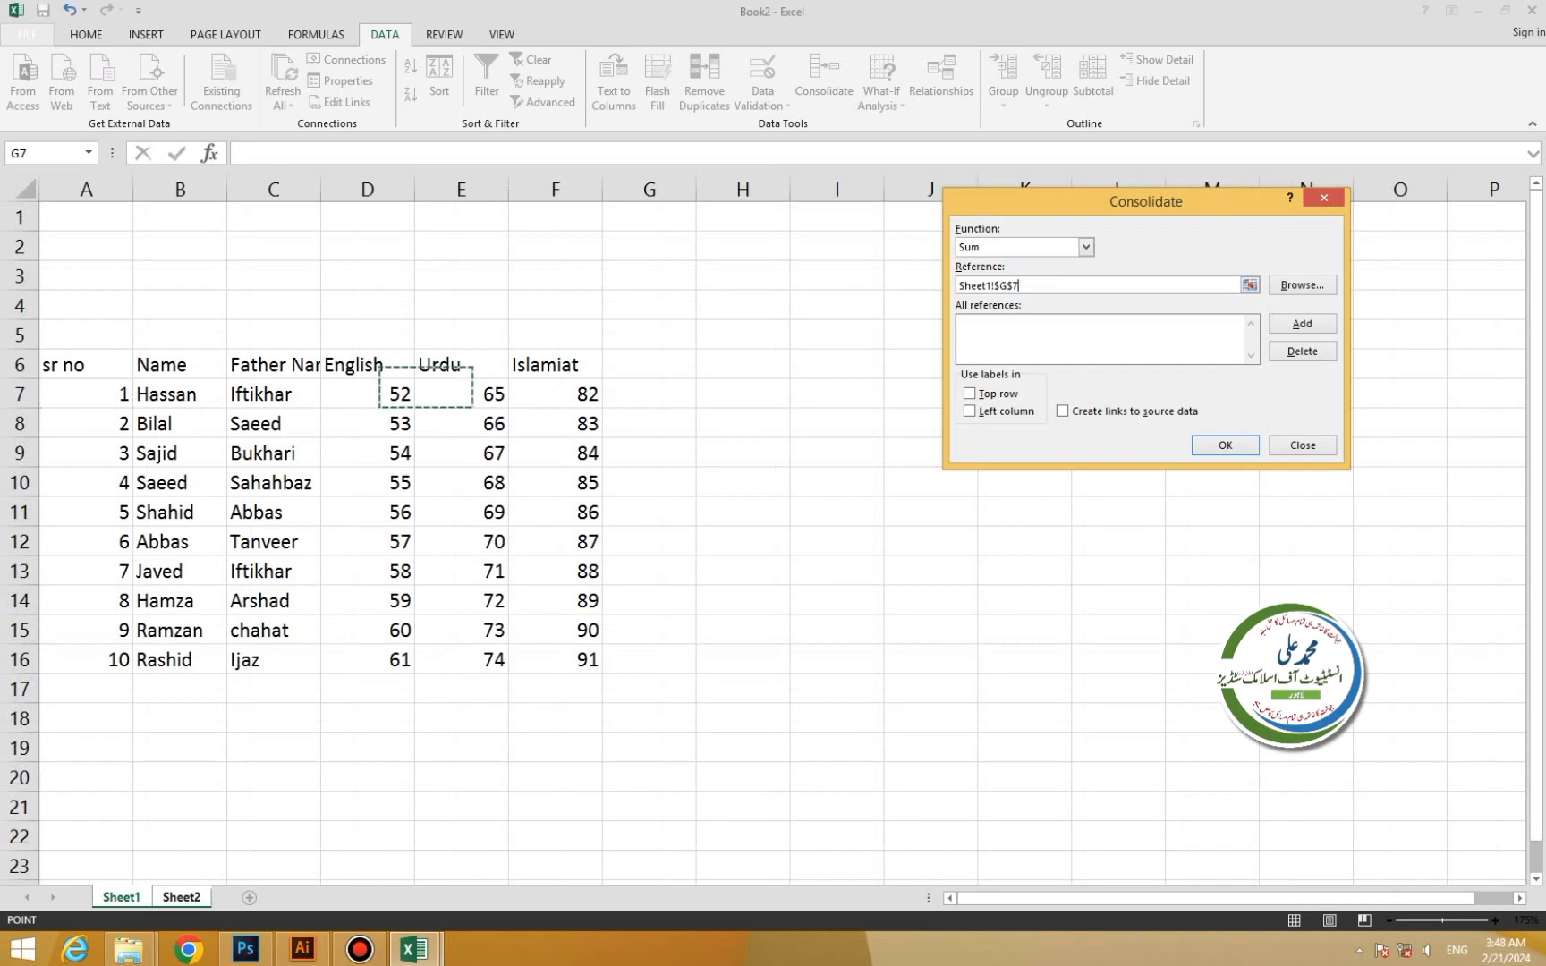
left_click(649, 394)
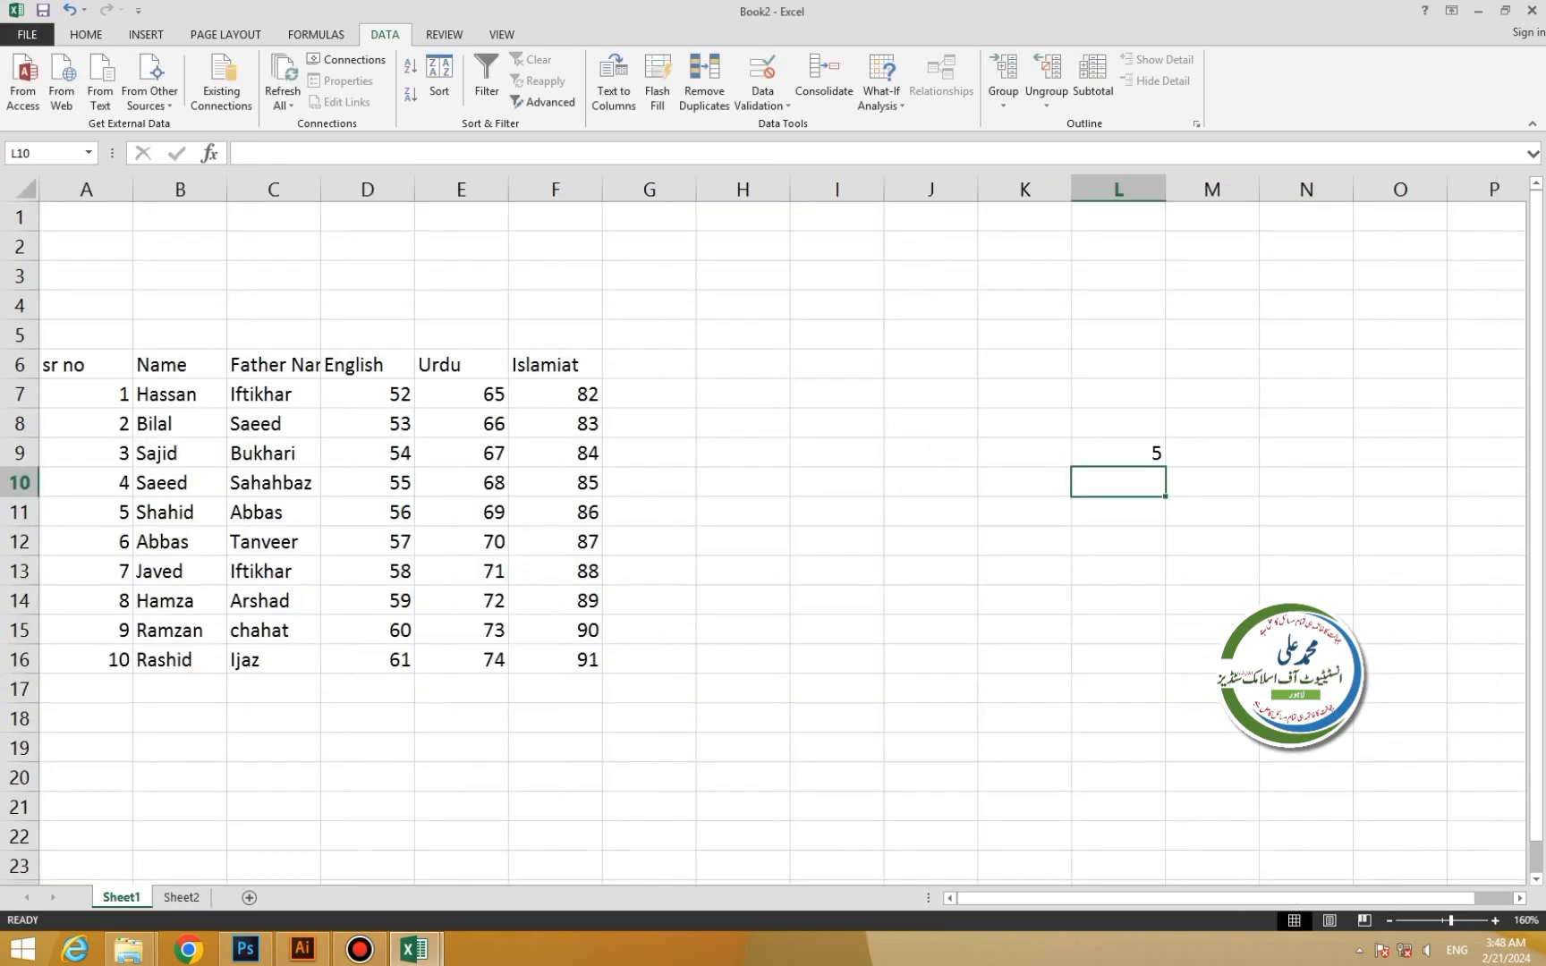
Type the header 'Sum' in G6 and select G7:G16 to receive the consolidated totals.
left_click(650, 394)
double_click(649, 365)
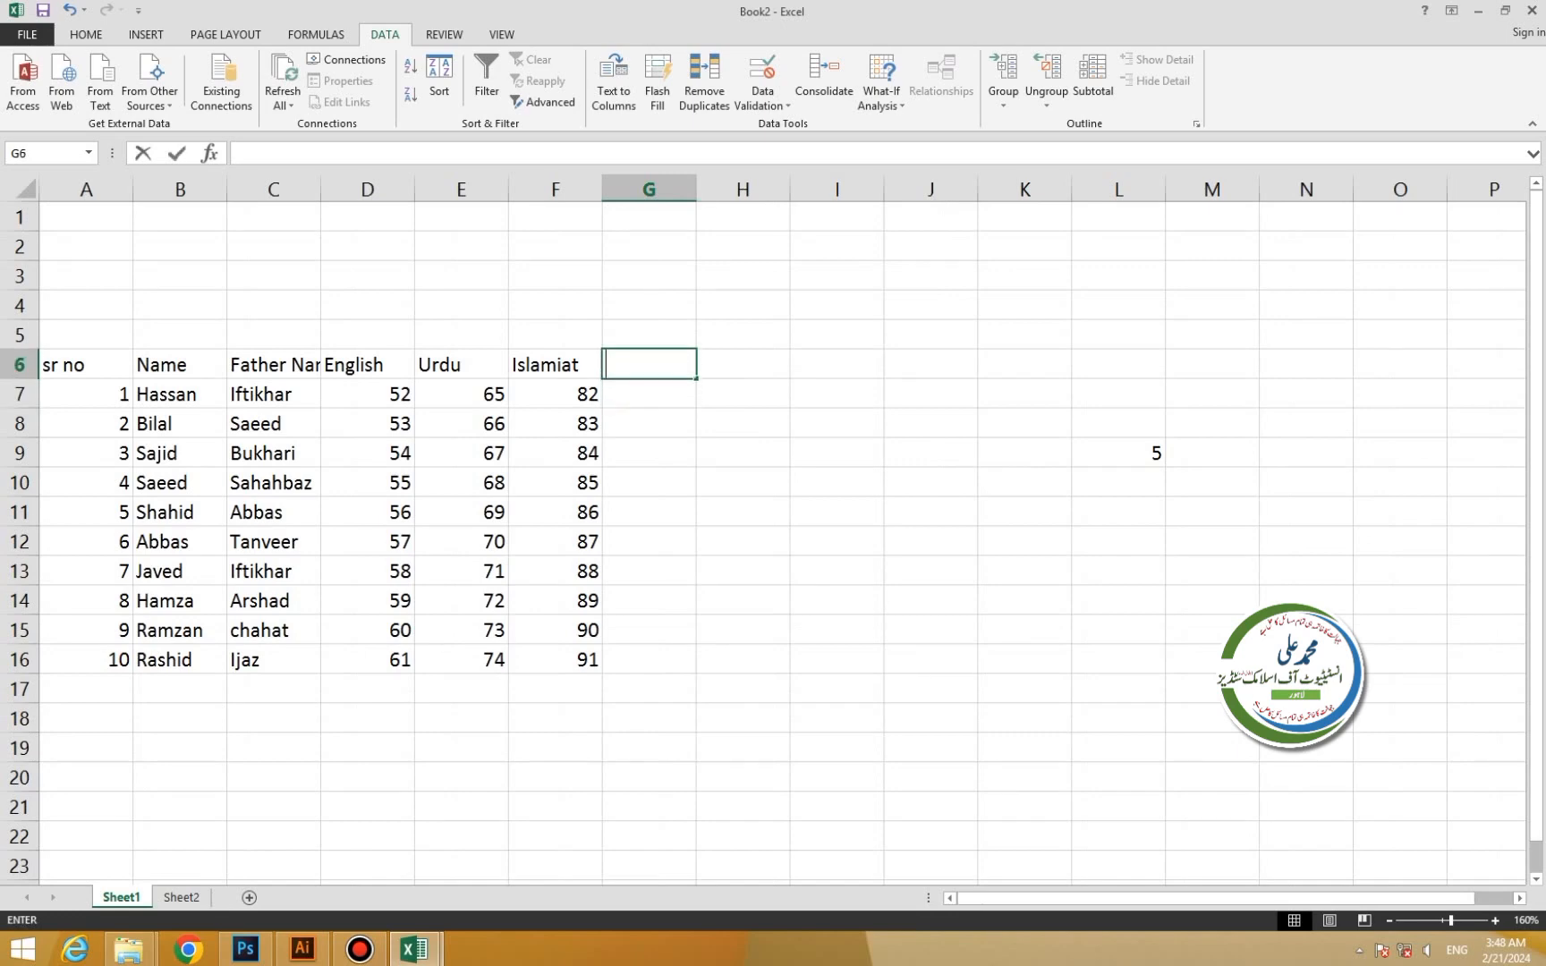
type("Sum")
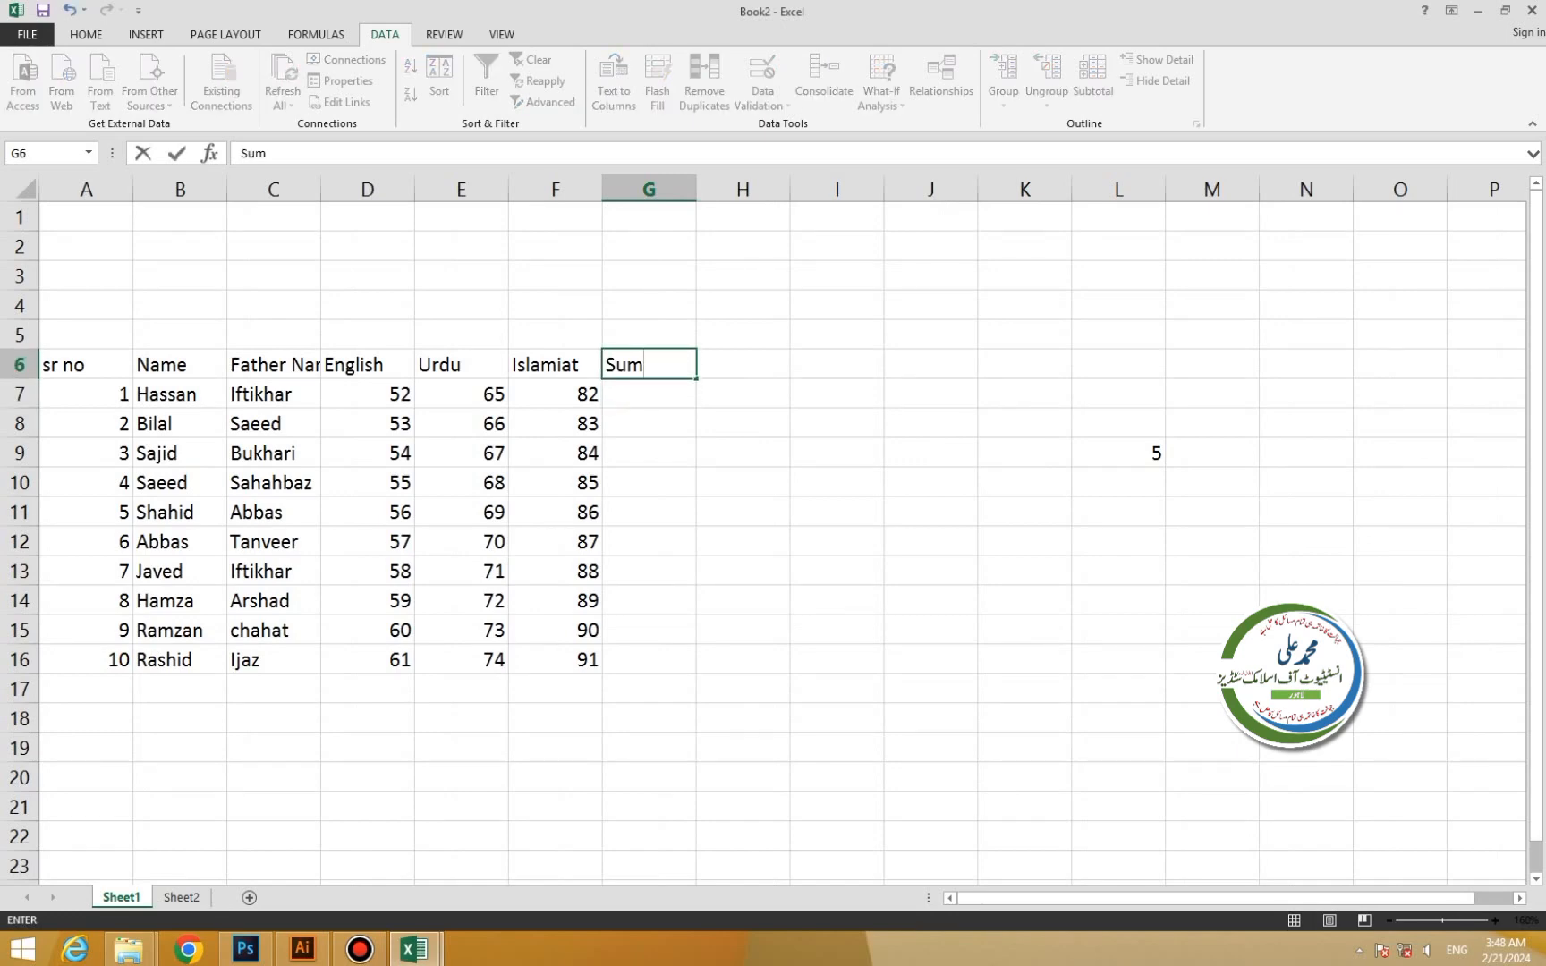
key("Return")
left_click_drag(650, 393, 650, 659)
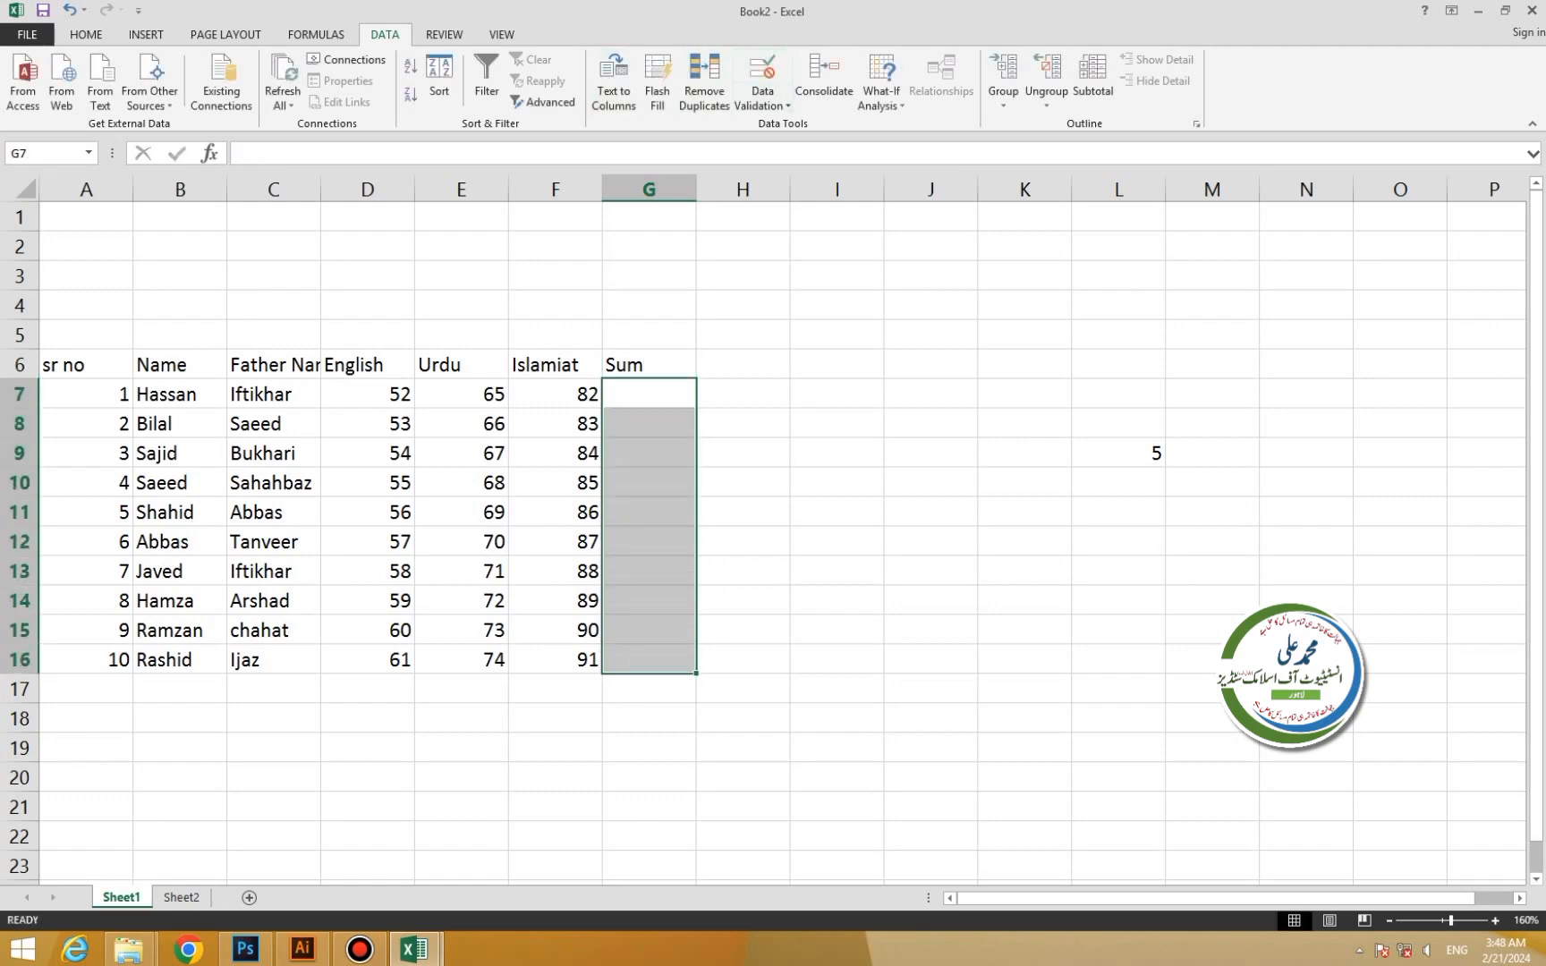
left_click(824, 79)
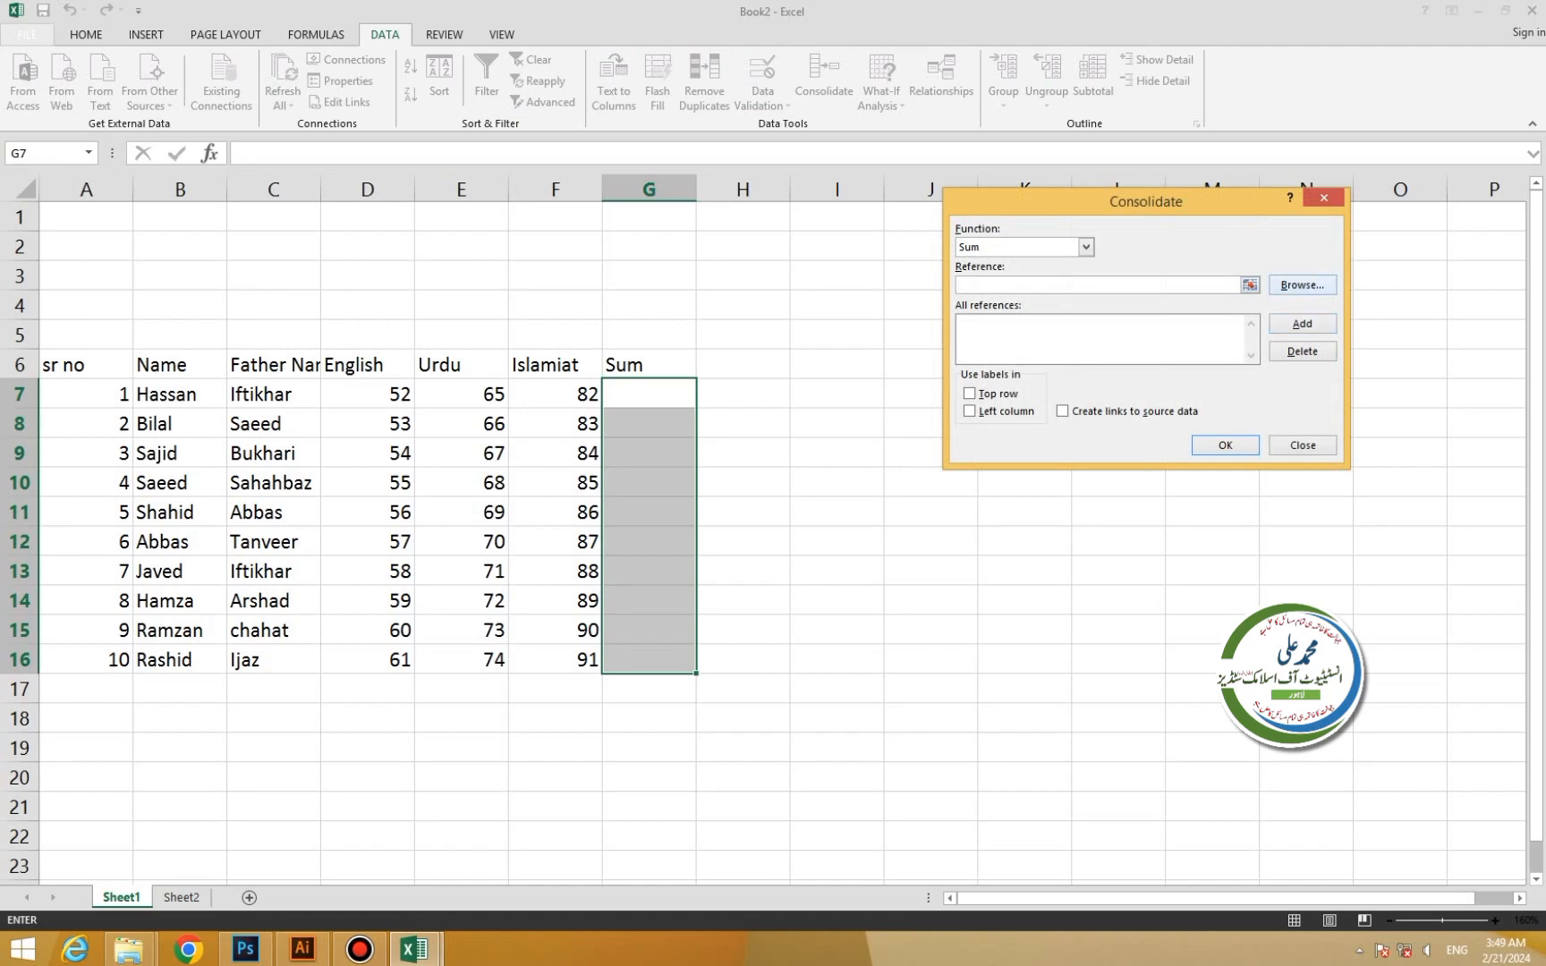
Consolidate D7:D16, E7:E16 and F7:F16 with the Sum function into G7:G16.
left_click(1249, 285)
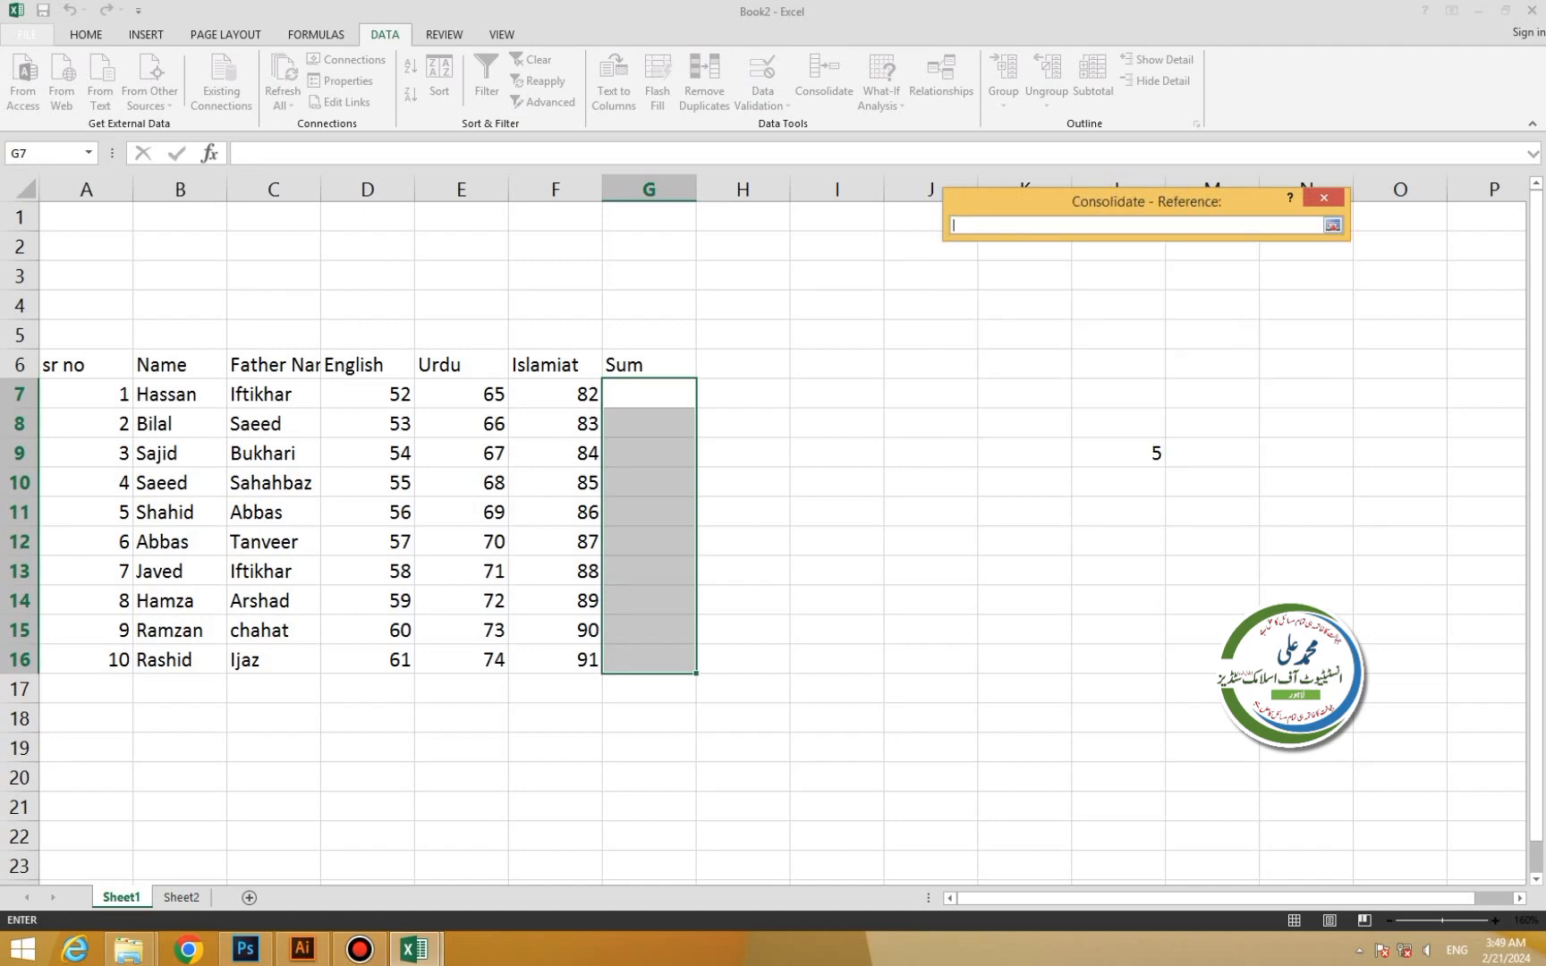
left_click_drag(394, 394, 403, 664)
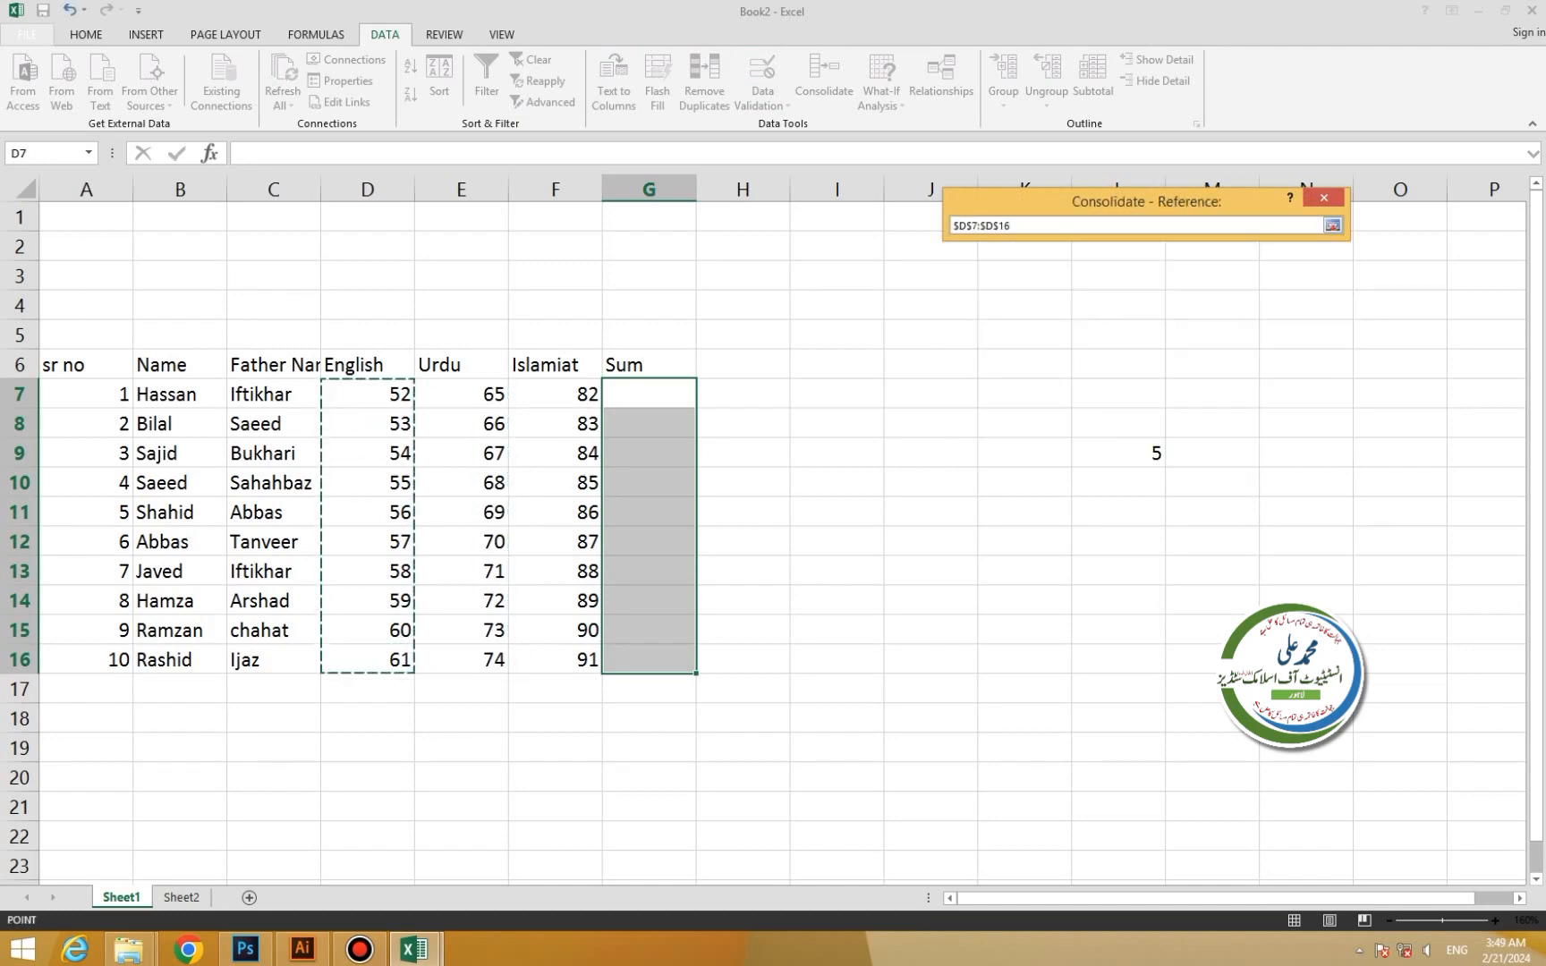
key("Return")
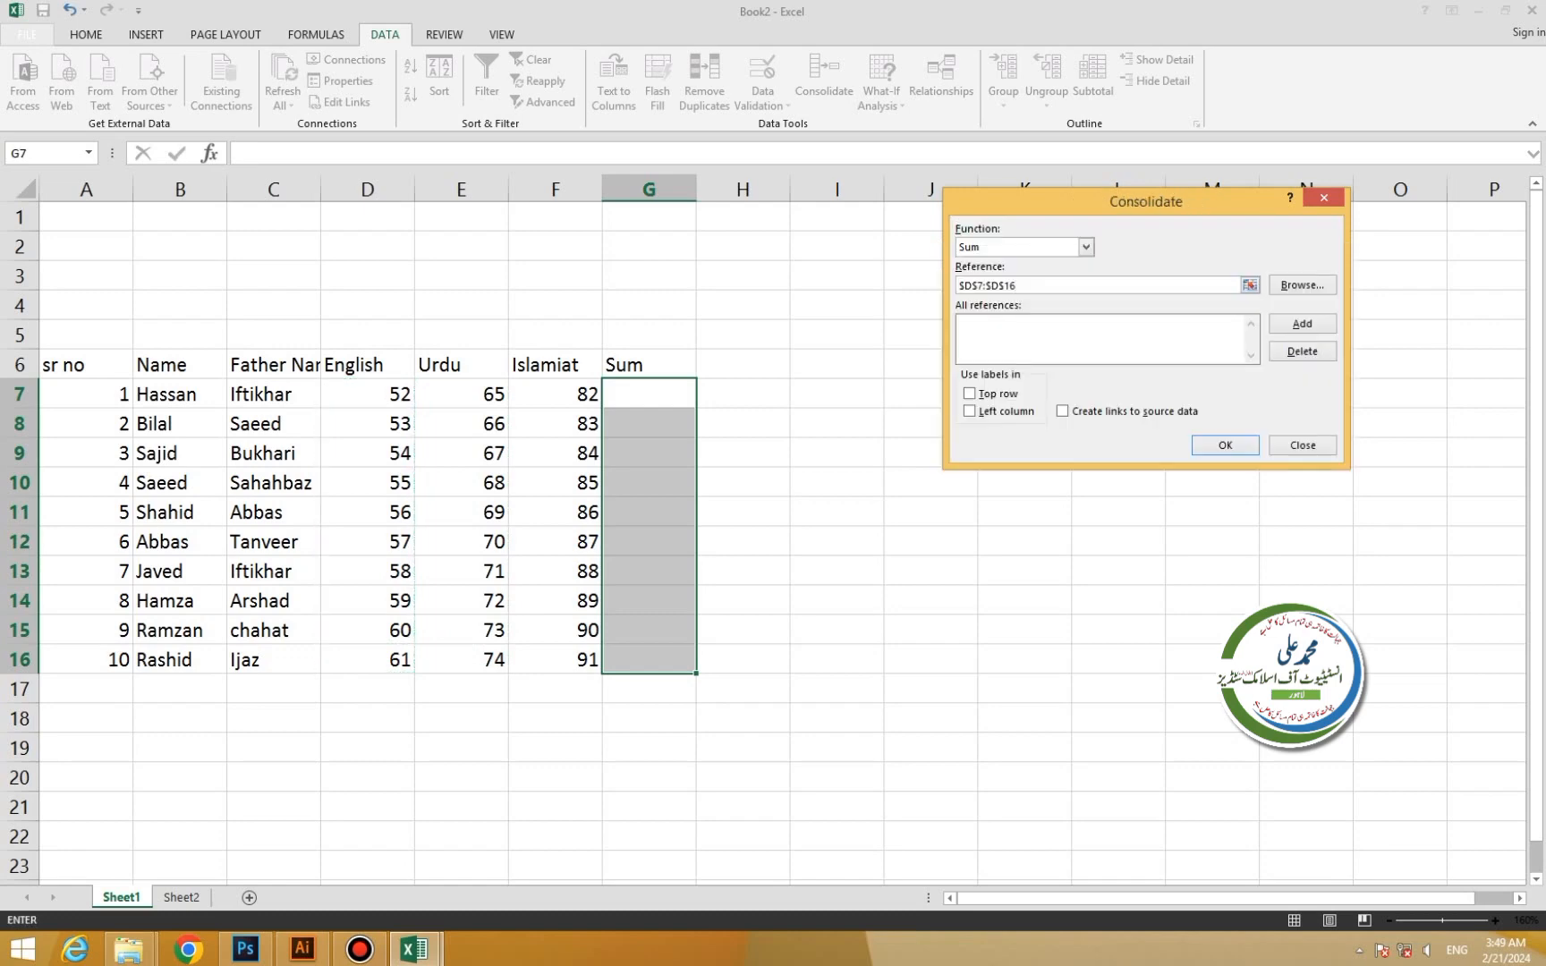
left_click(1302, 324)
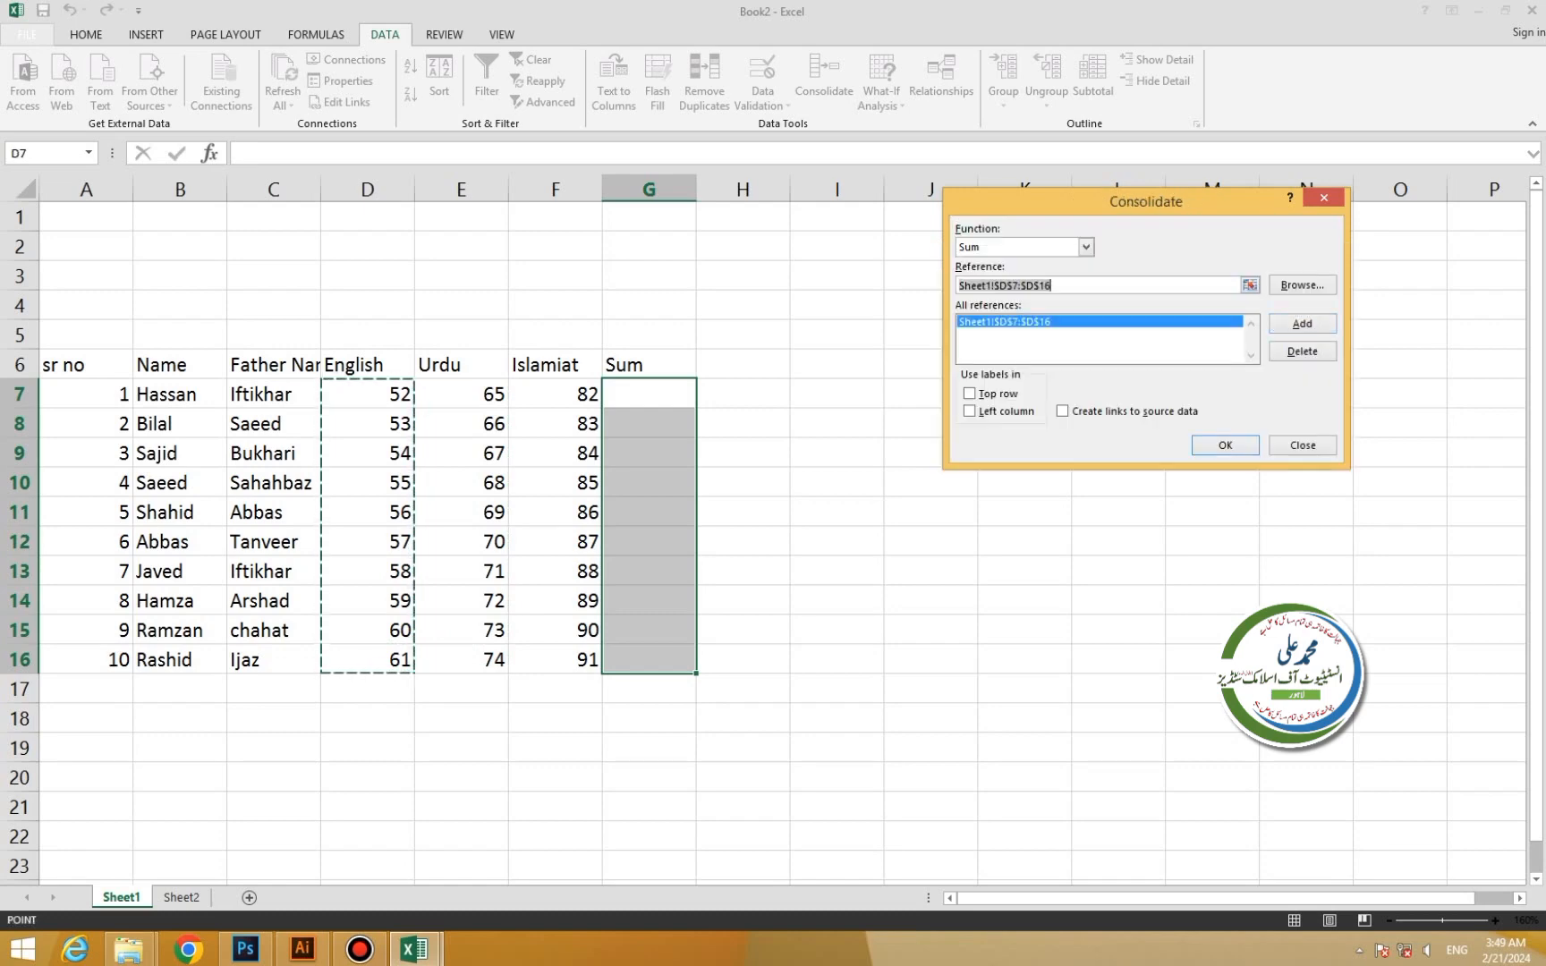
left_click_drag(461, 395, 488, 666)
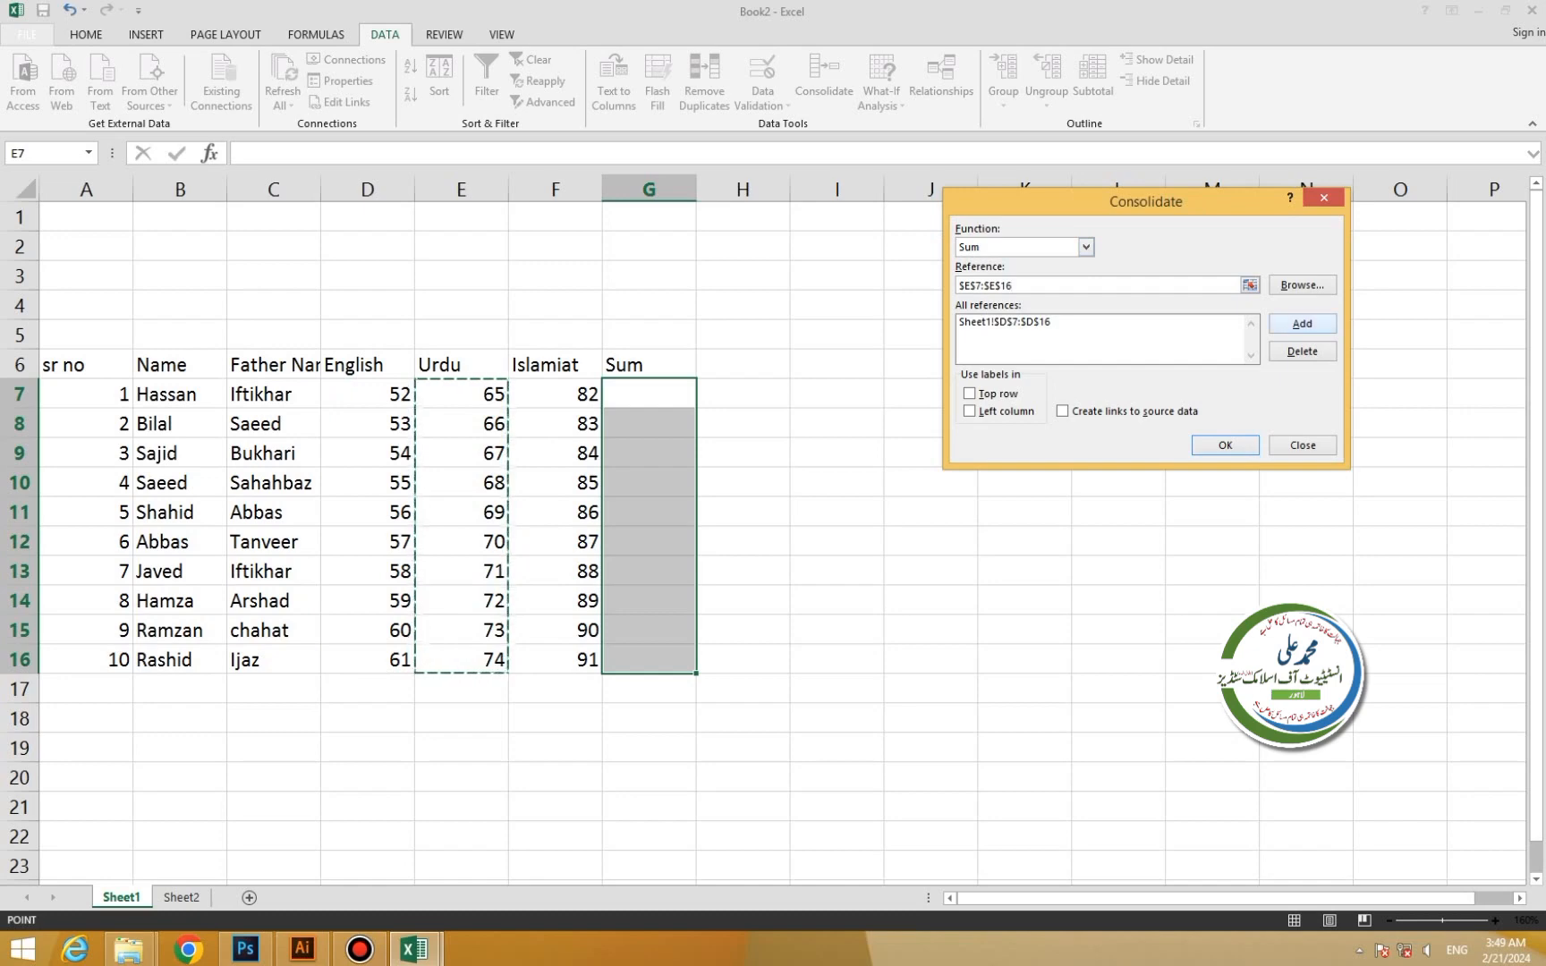
left_click(1302, 323)
left_click_drag(573, 394, 577, 667)
left_click(1301, 324)
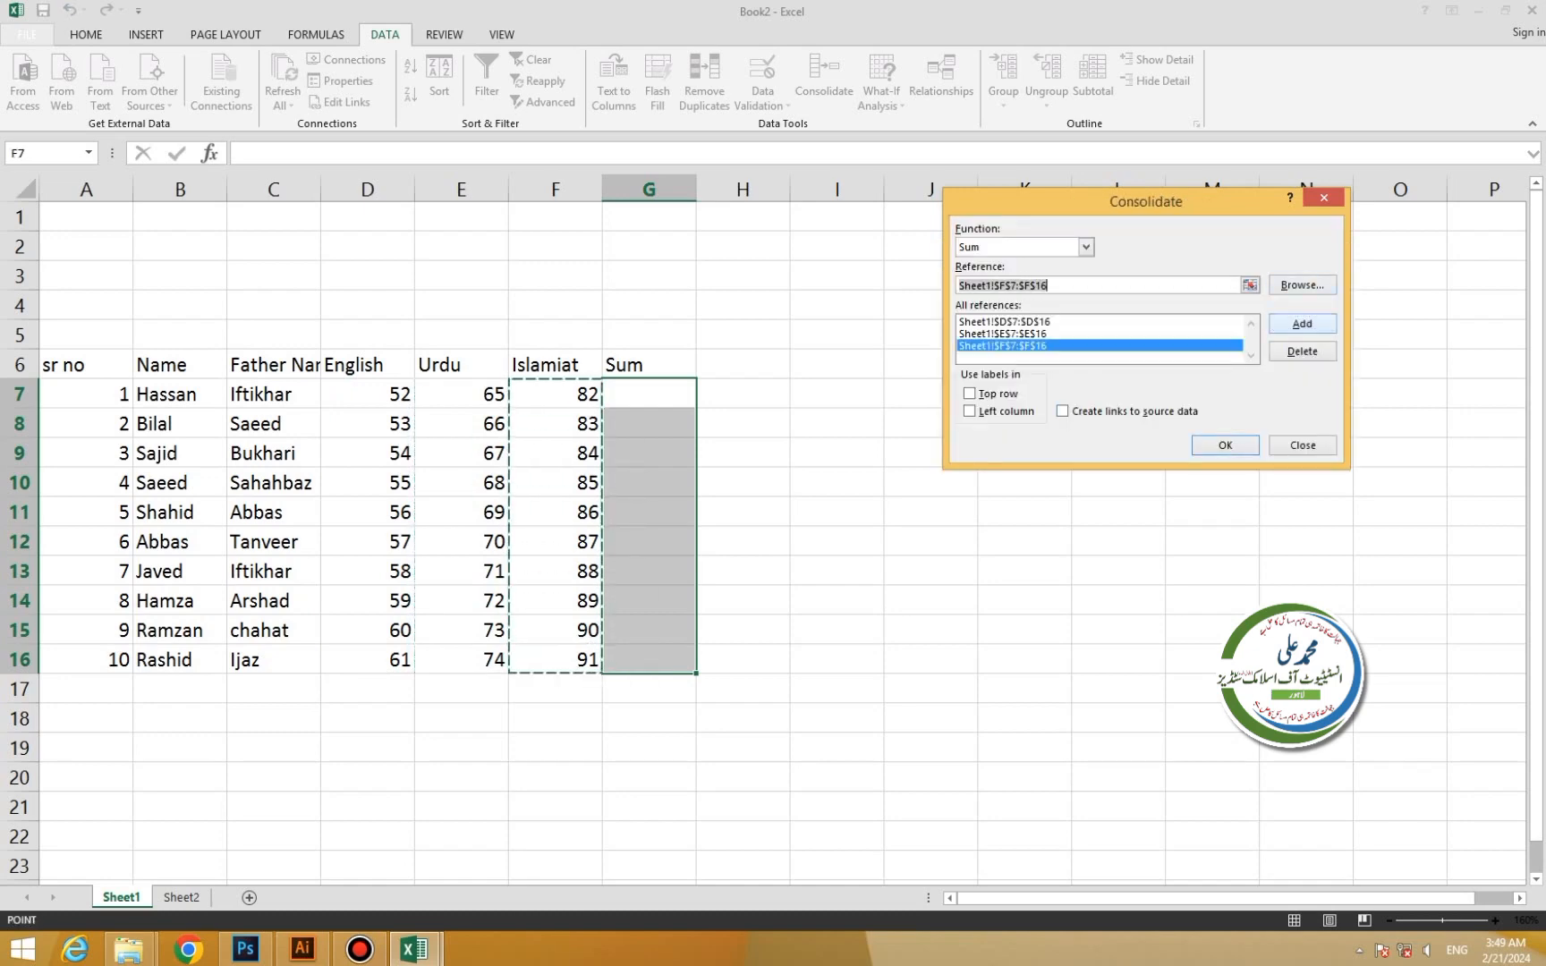
left_click(1224, 445)
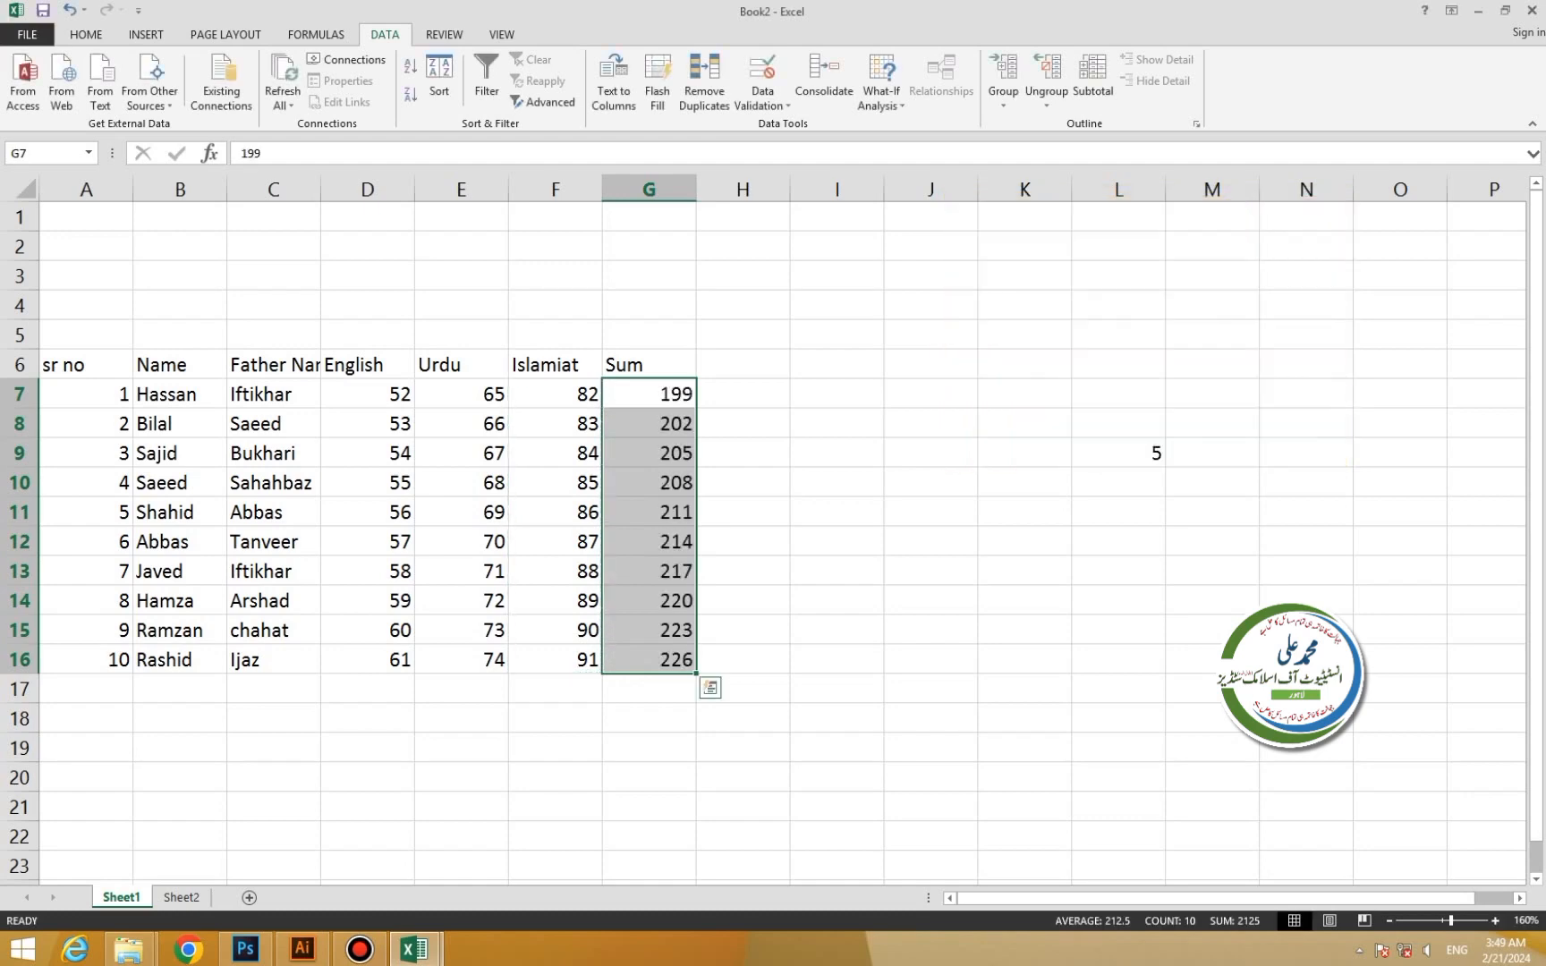
Enter the header 'Average' in H6 and select H7:H16 below it.
left_click(743, 364)
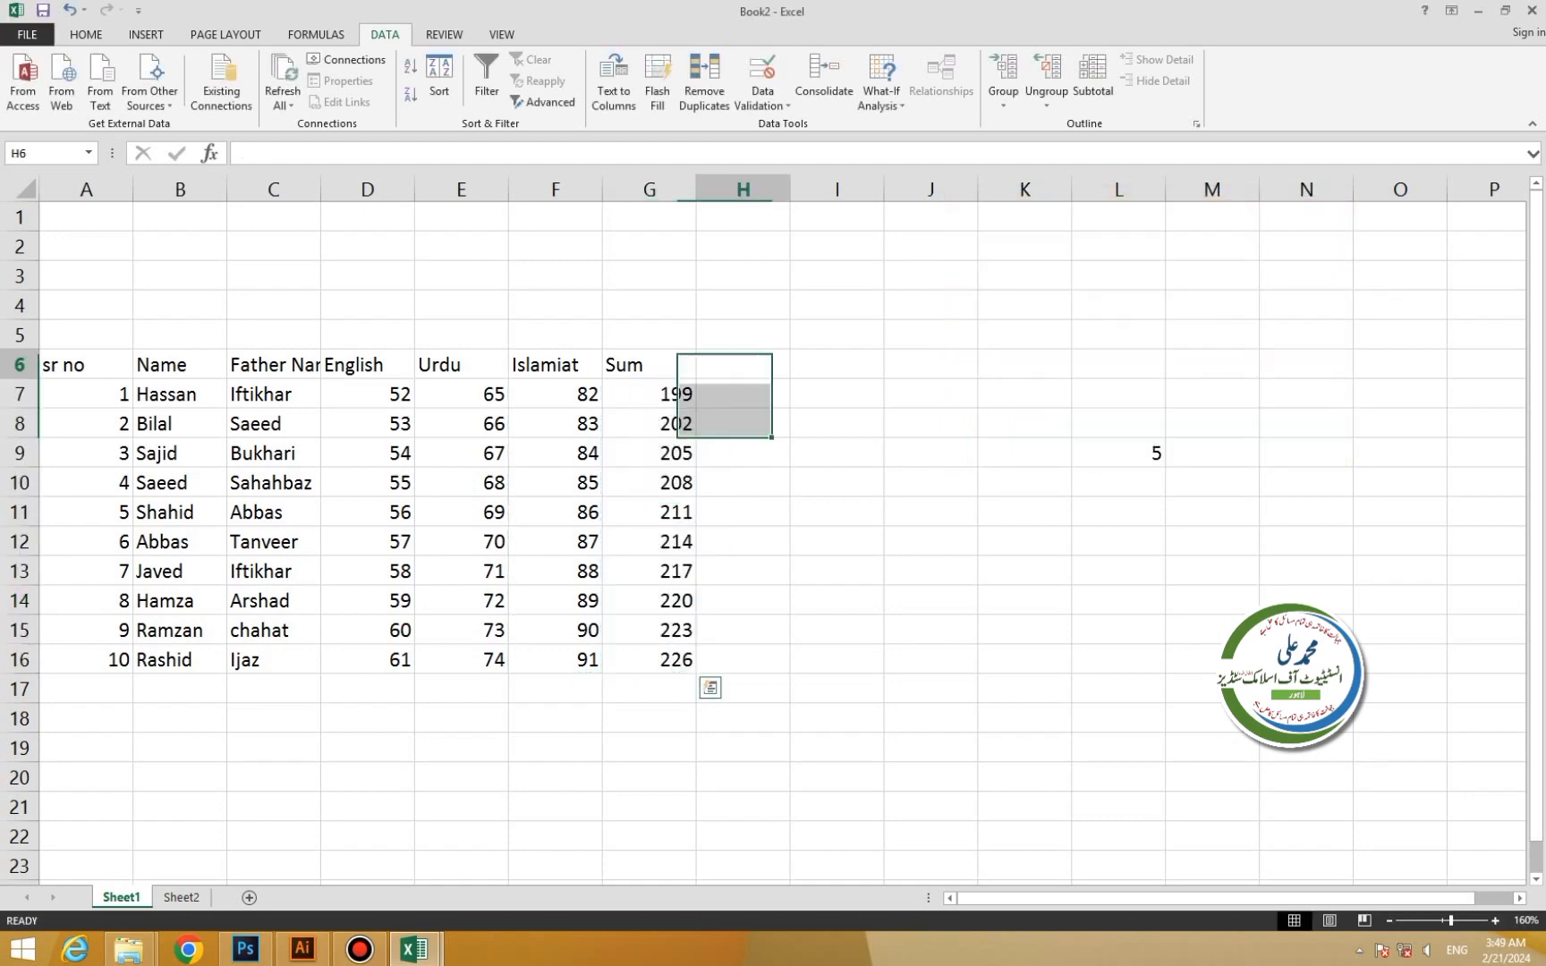
double_click(743, 364)
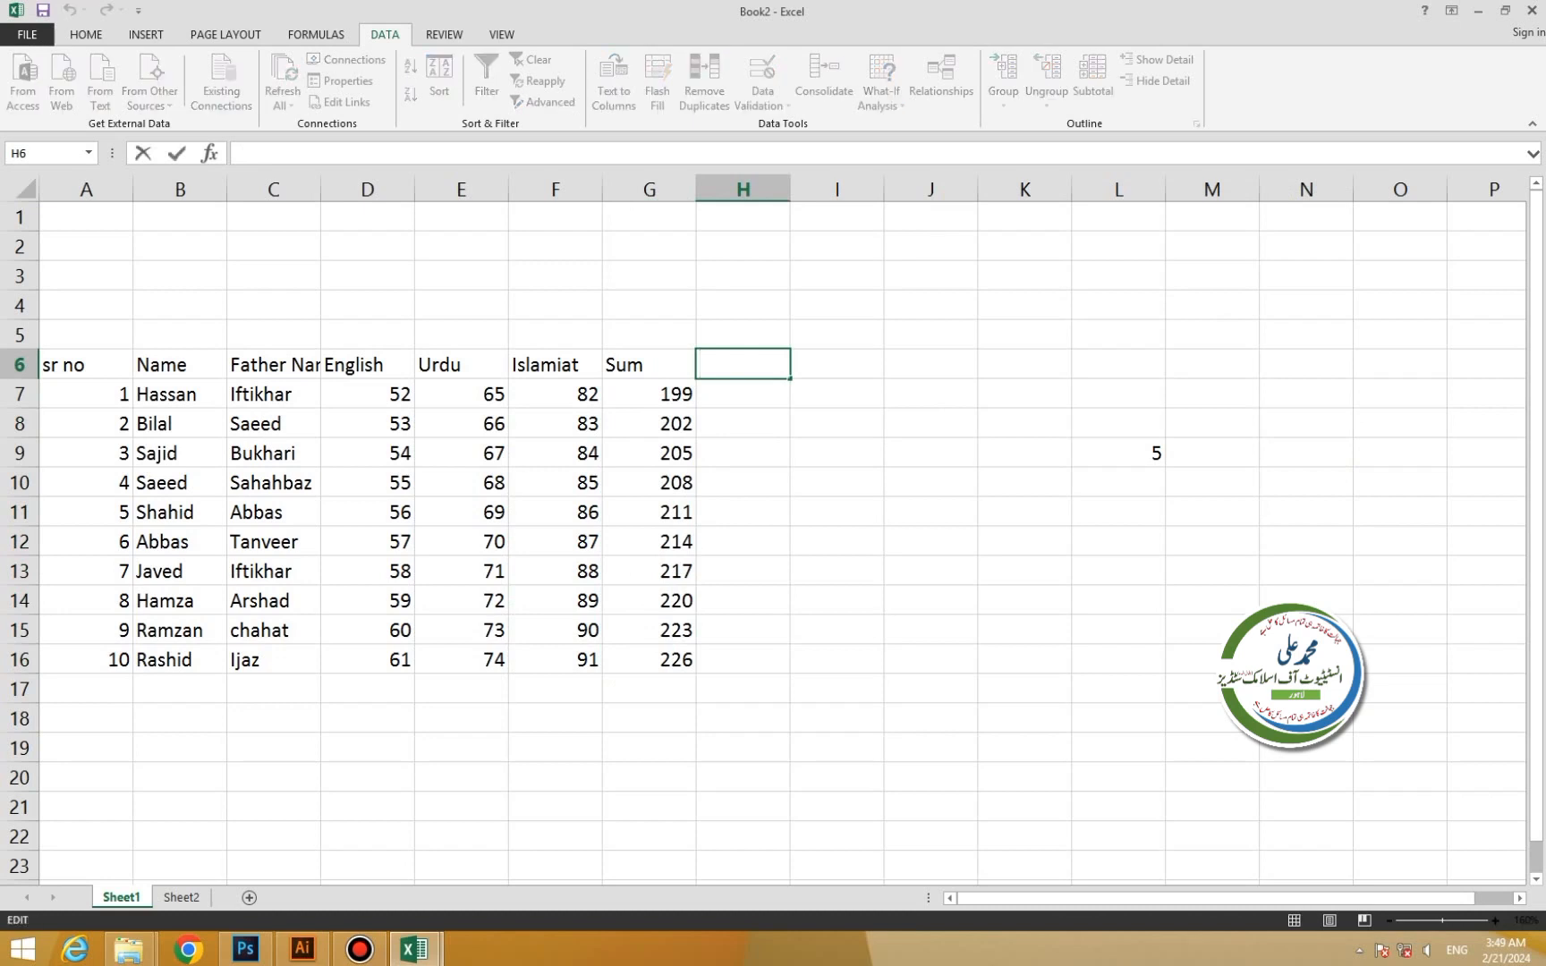
type("Average")
key("Return")
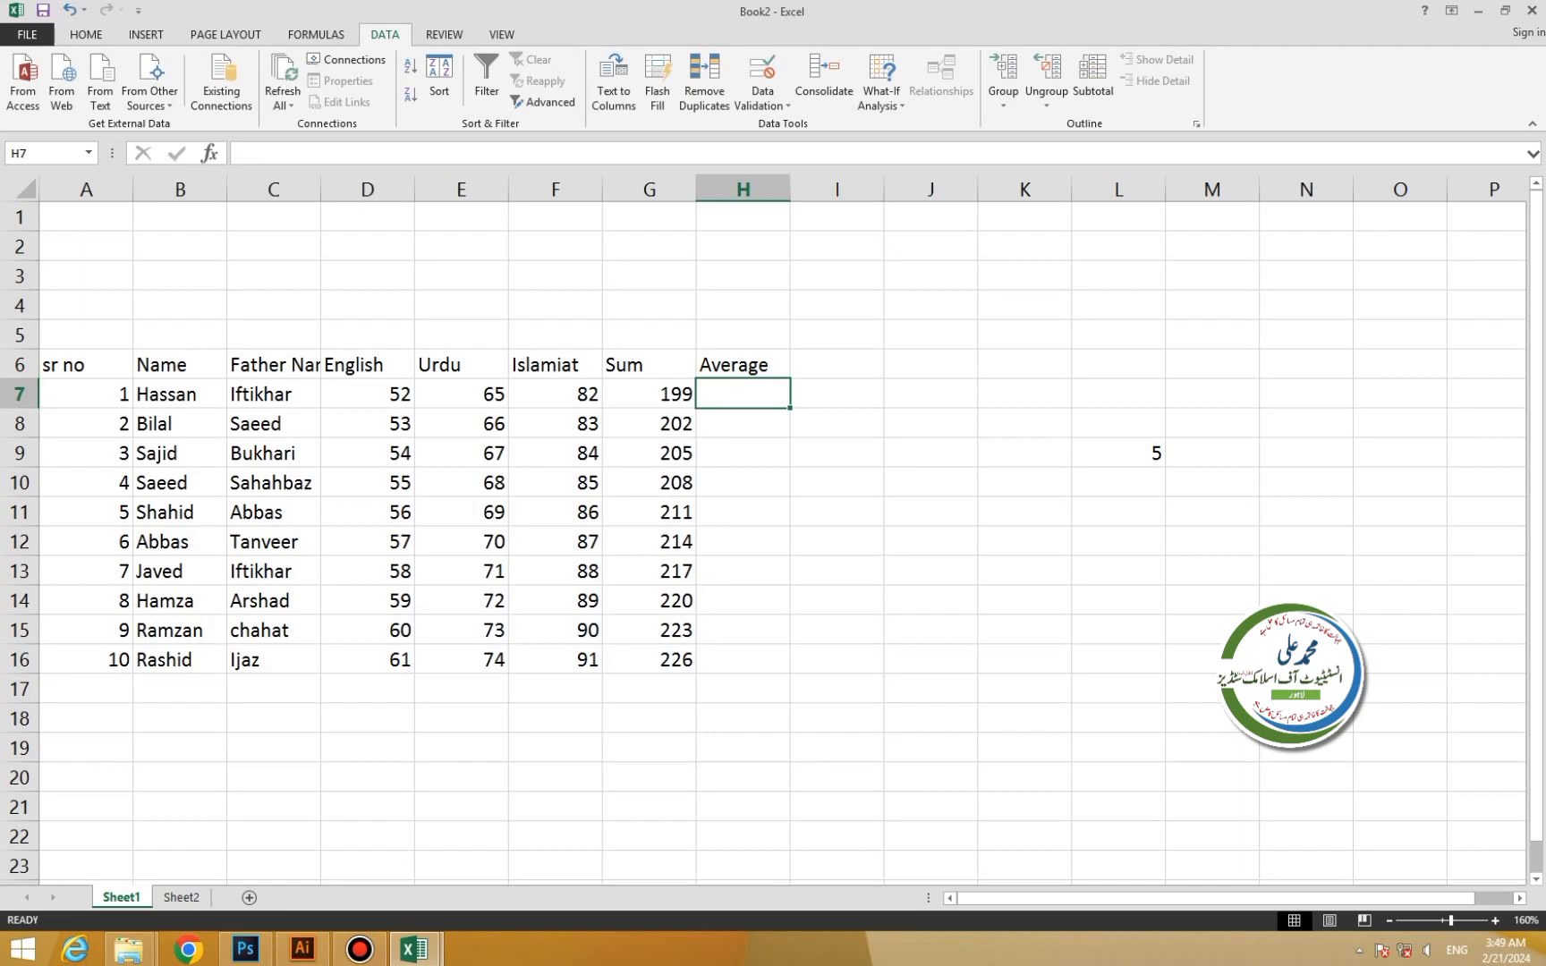
key("shift+Down")
key("shift+Down")
key("shift+Down")
key("shift+Down")
key("shift+Down")
key("shift+Down")
key("shift+Down")
key("shift+Down")
key("shift+Down")
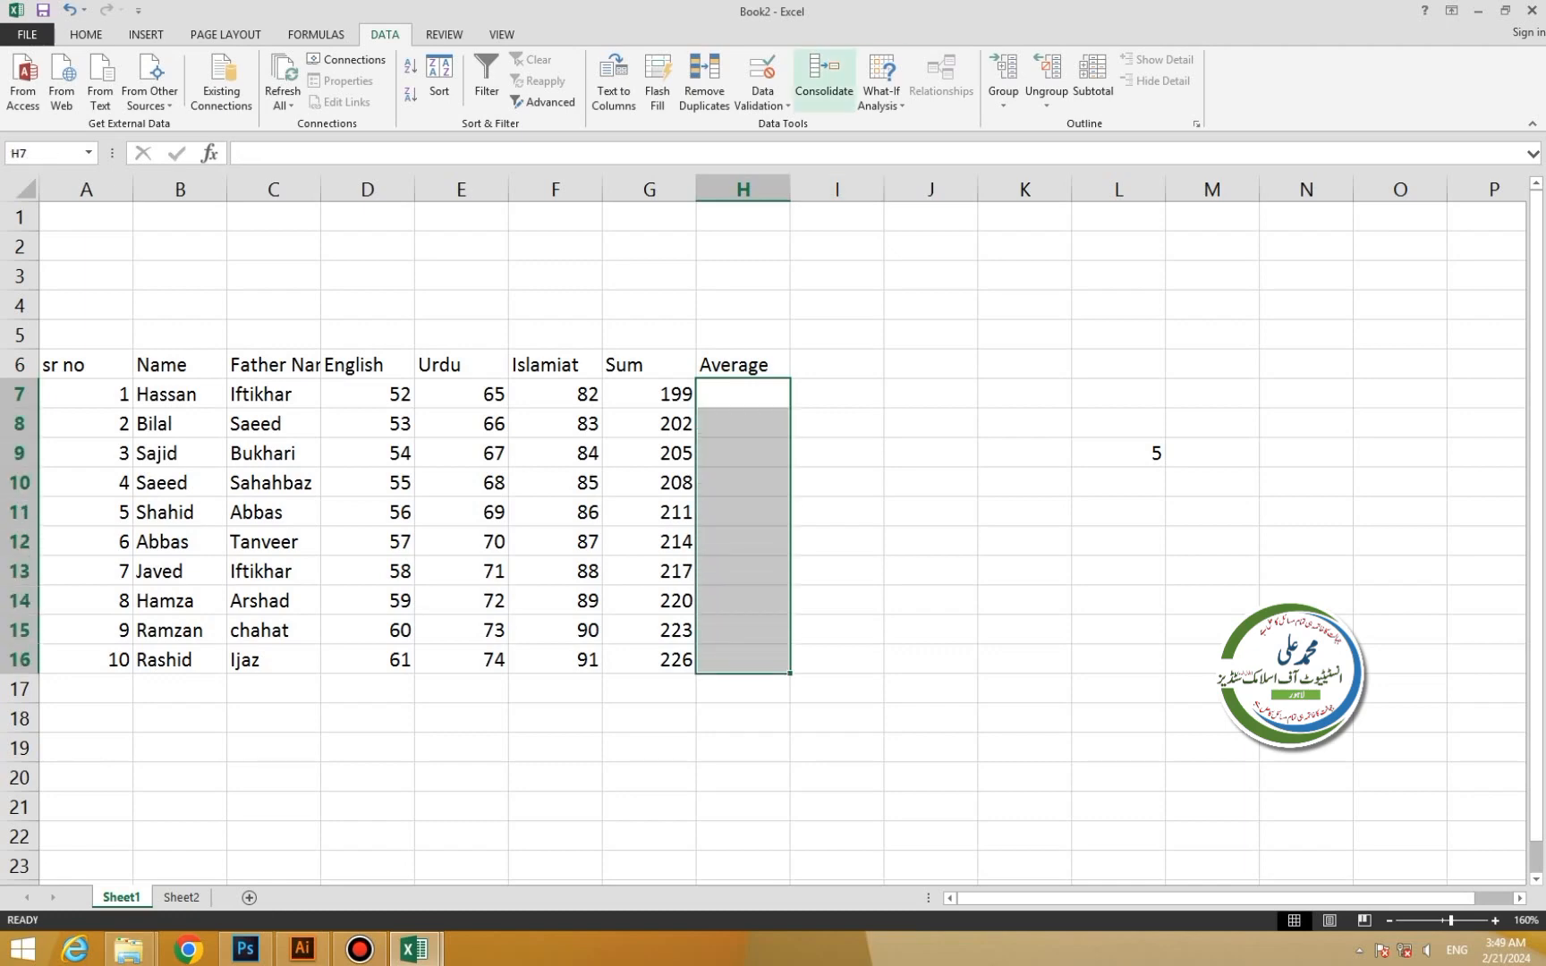
Try consolidating the English marks D7:D16 into H7:H16, then undo the result.
left_click(824, 79)
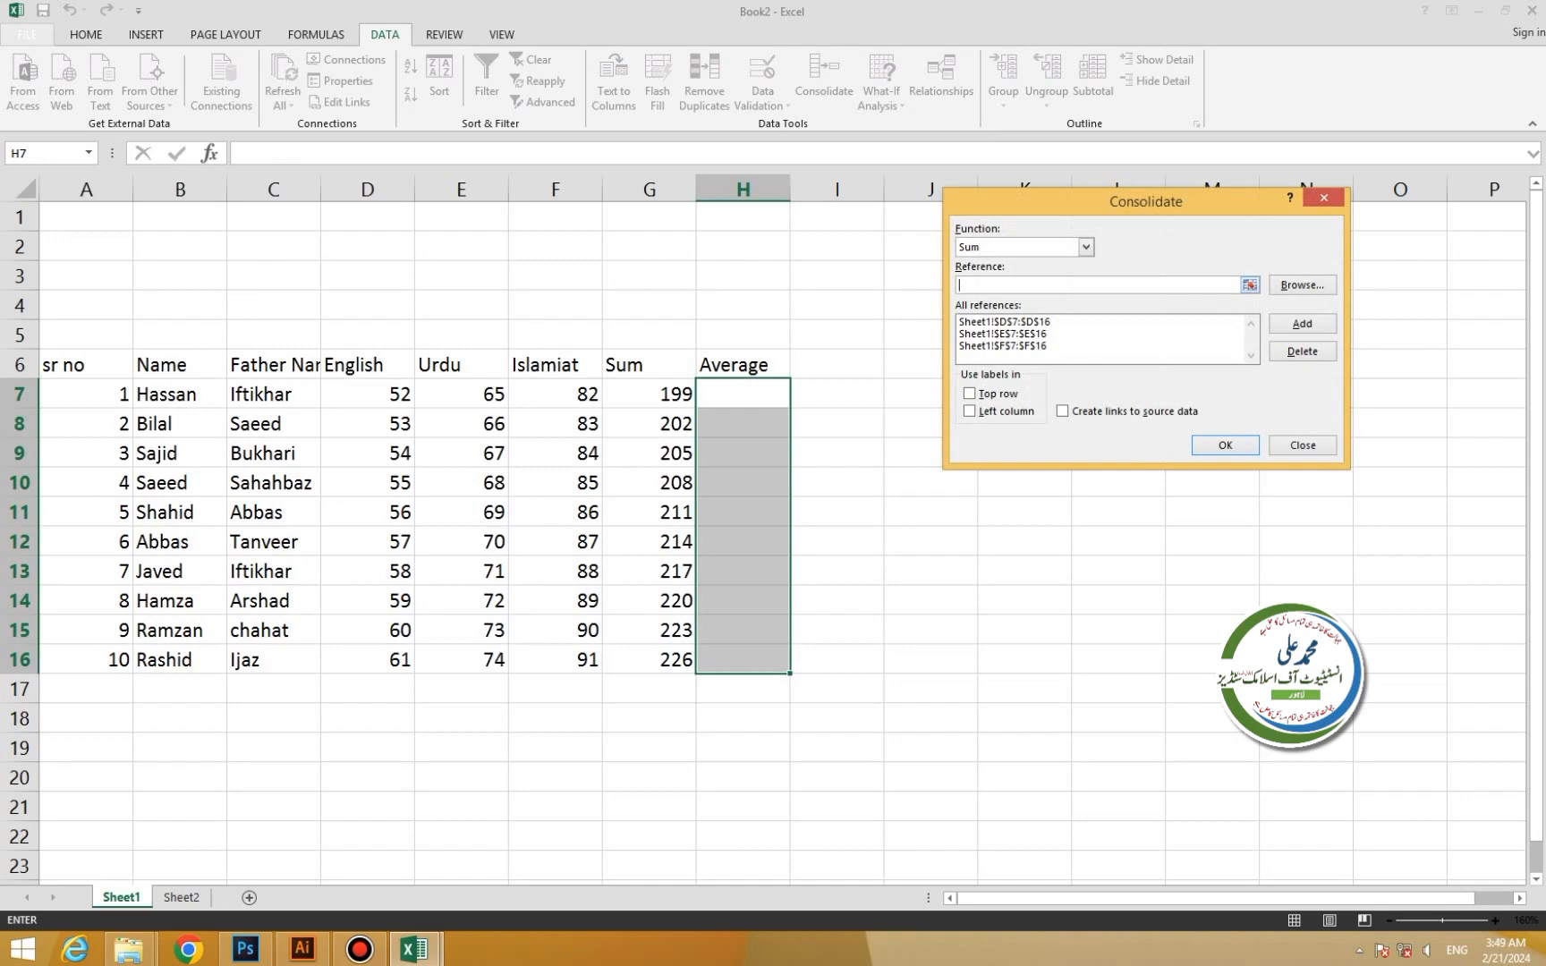
left_click_drag(394, 394, 393, 659)
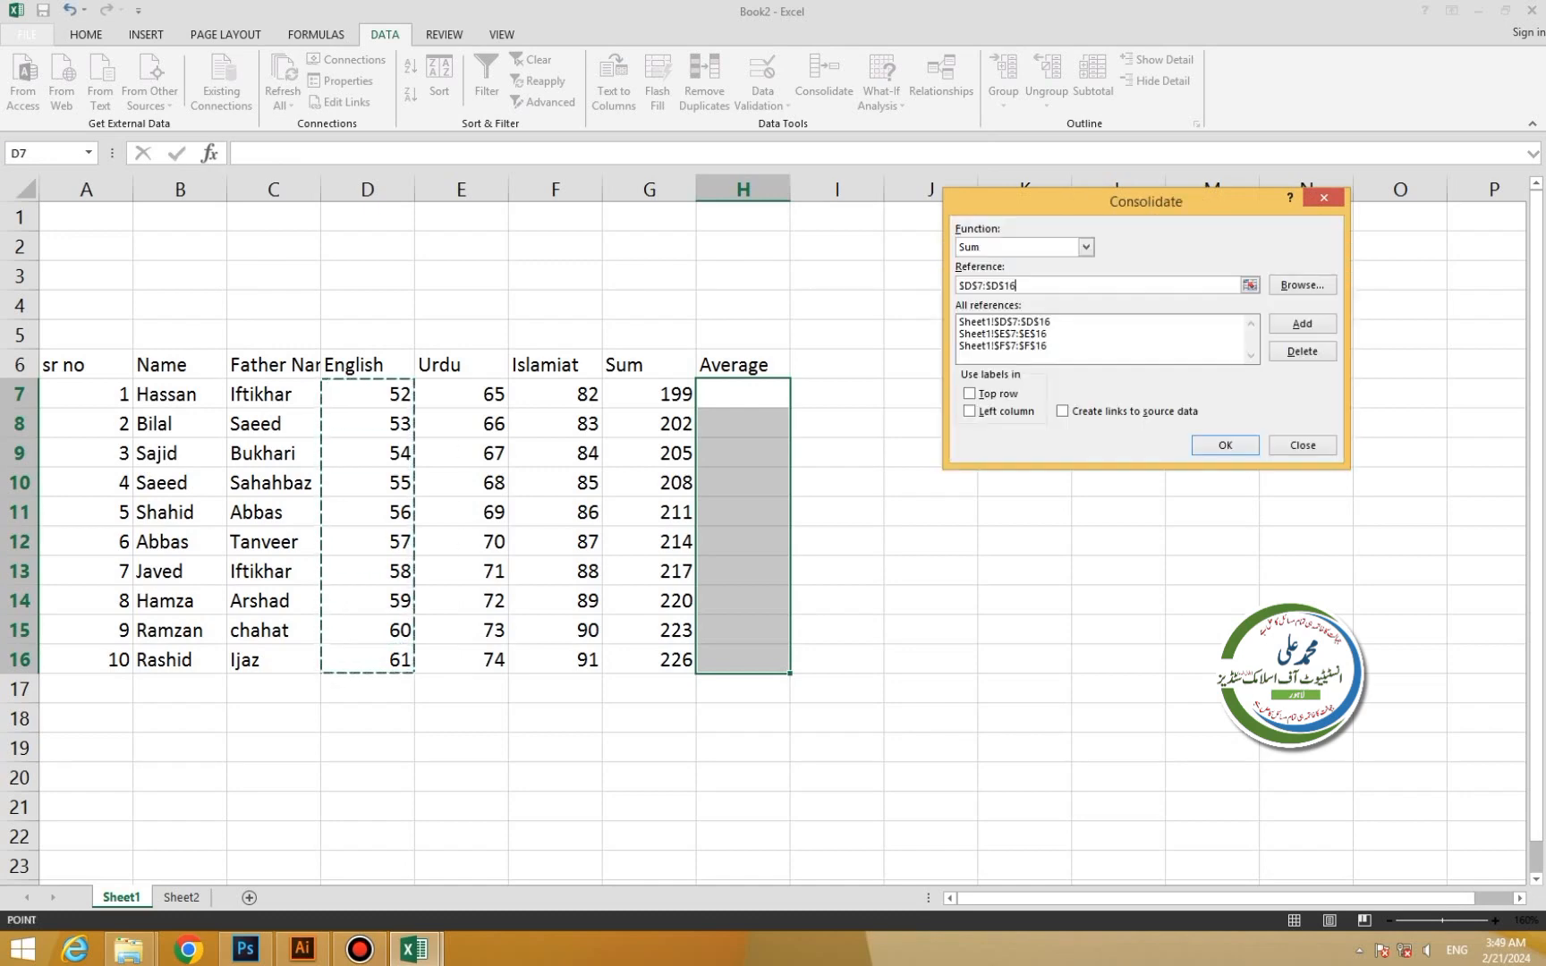
left_click(1302, 324)
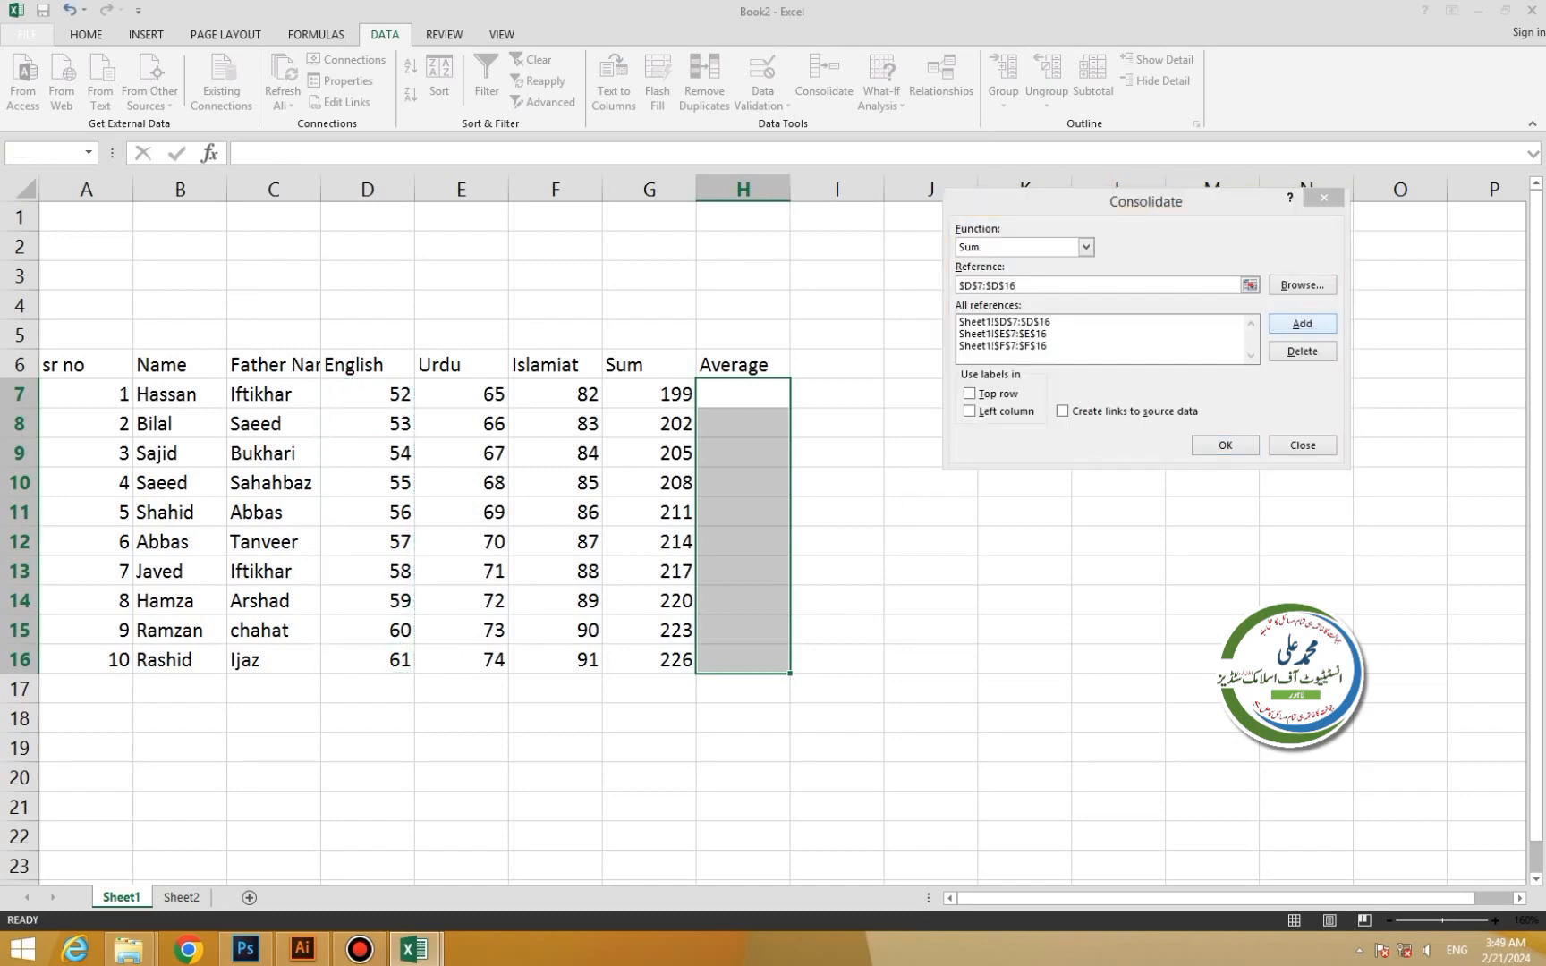
key("Return")
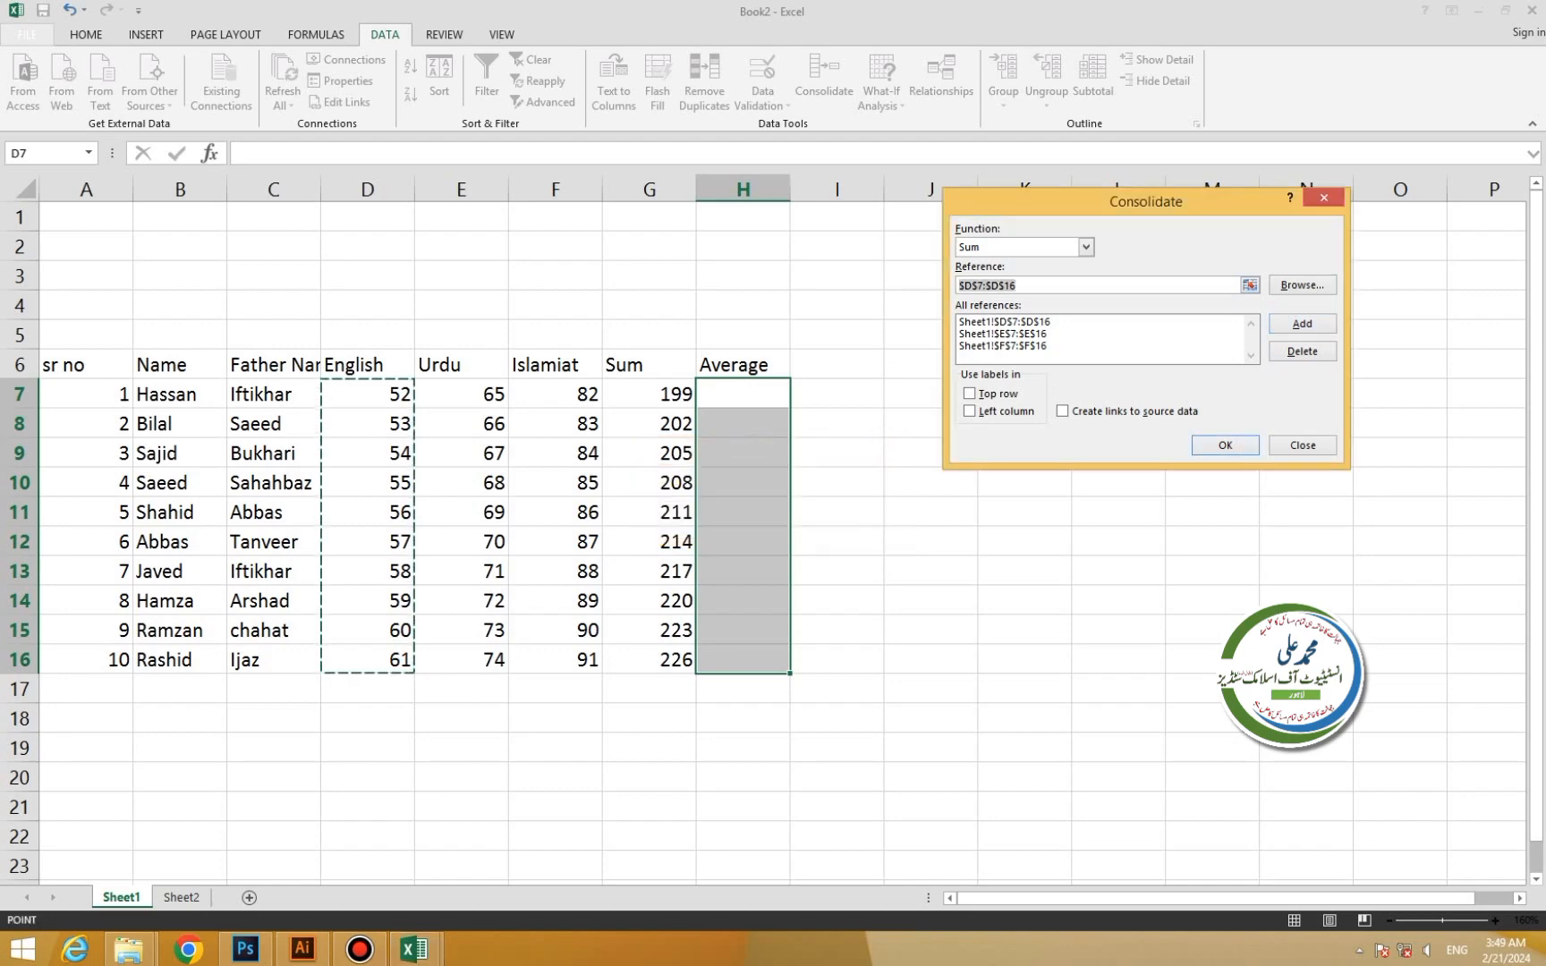
key("Return")
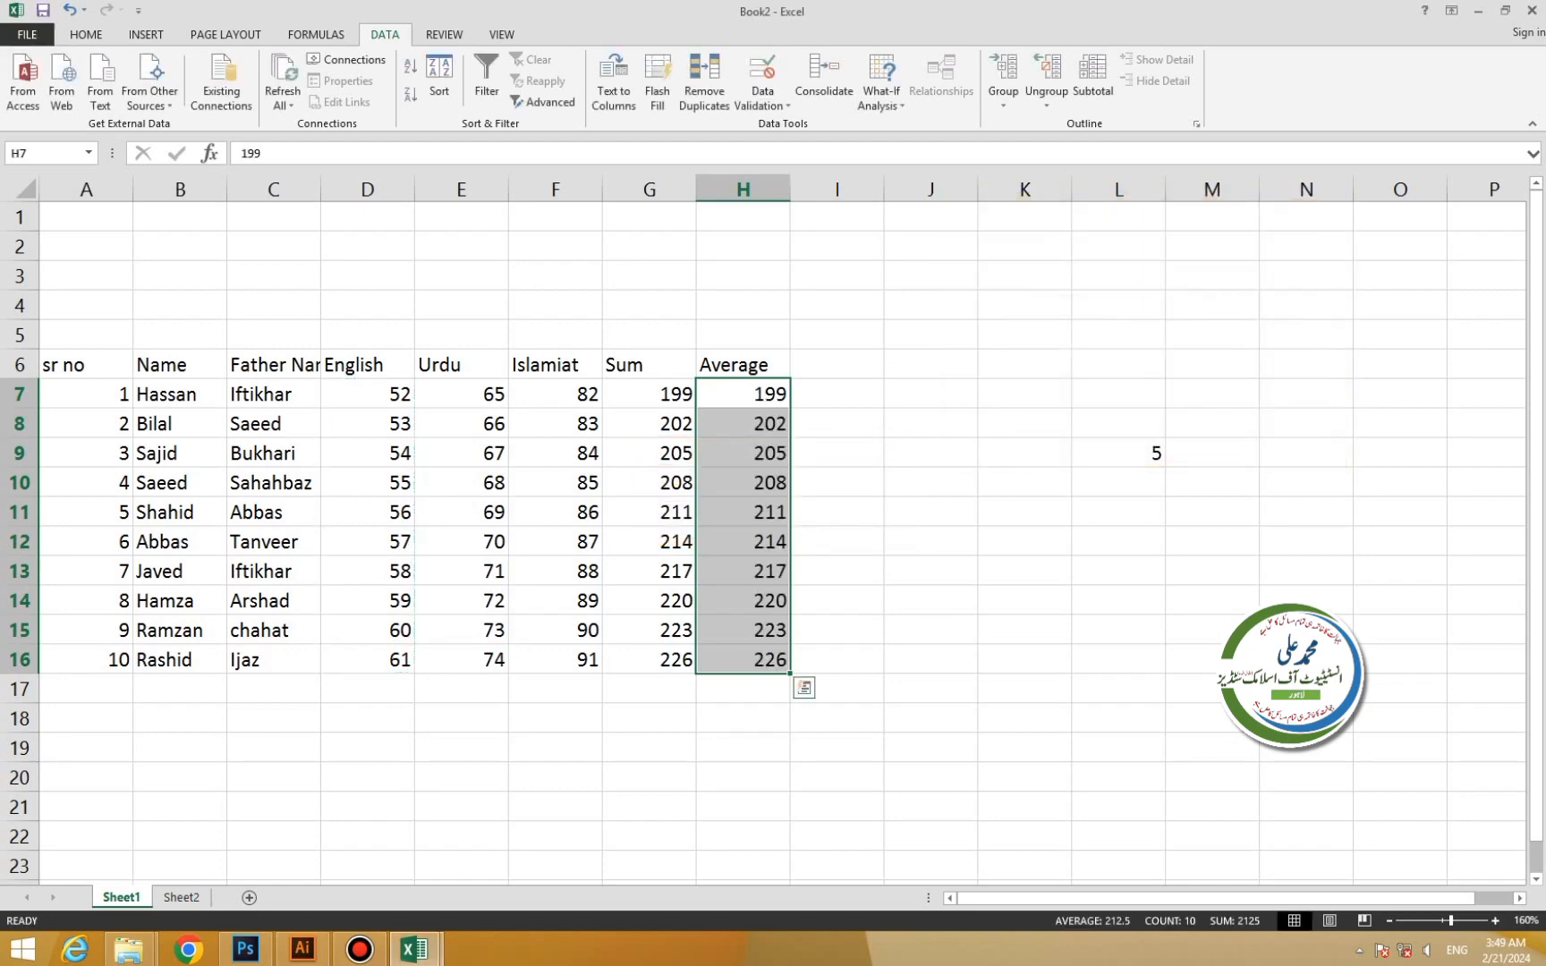
key("ctrl+z")
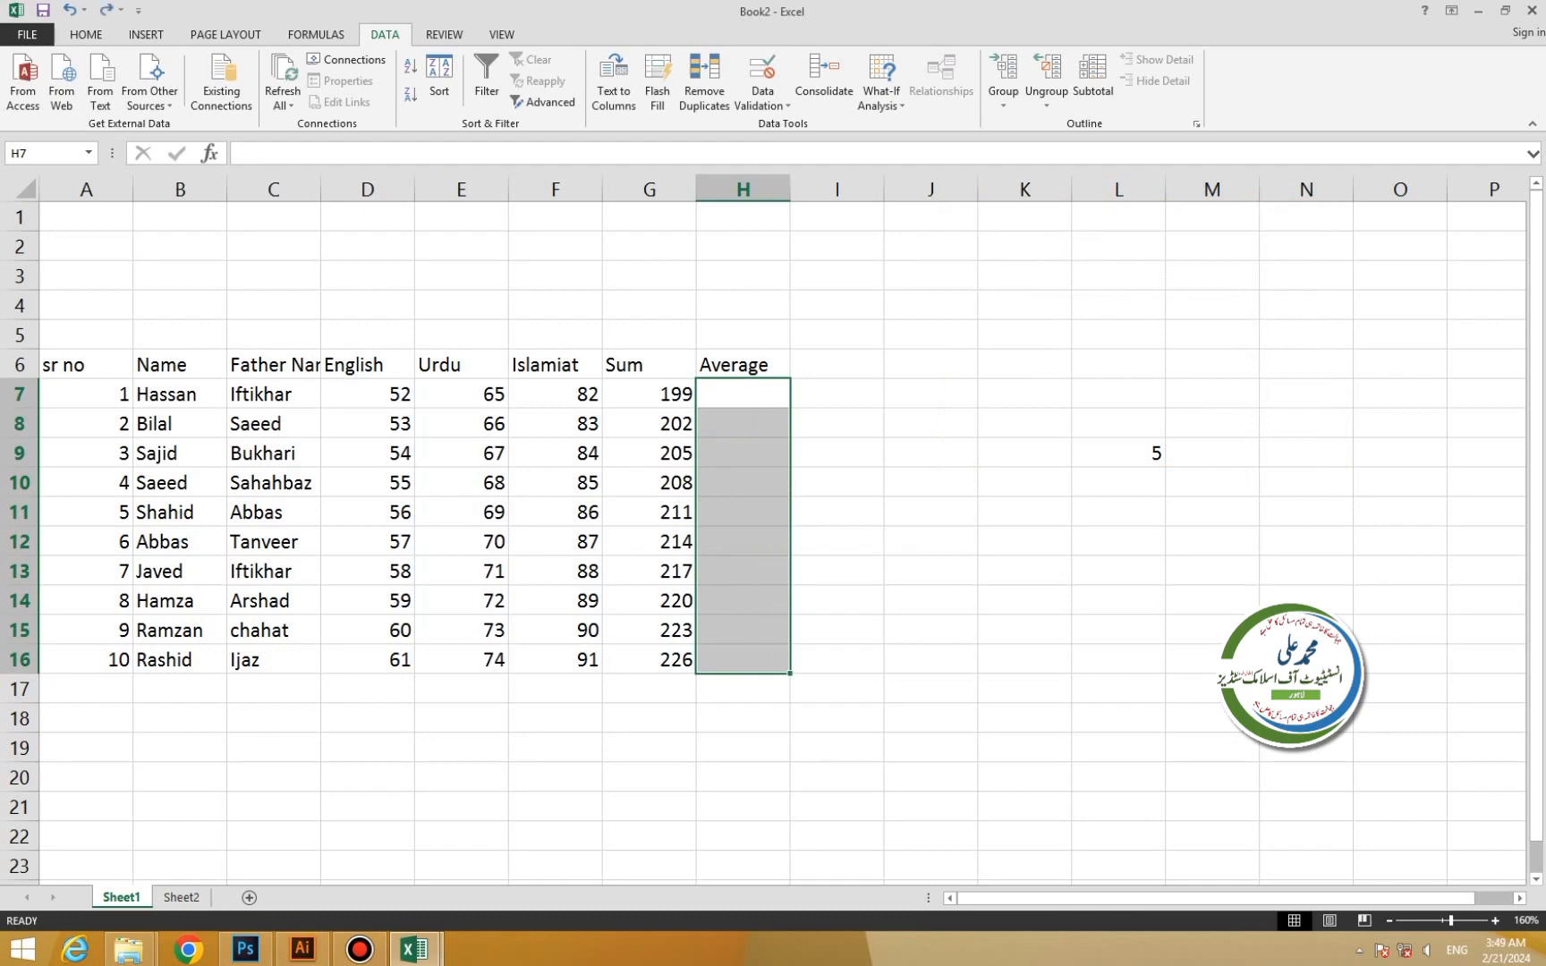
Rerun Consolidate with the Average function on the marks to fill the Average column.
left_click(824, 80)
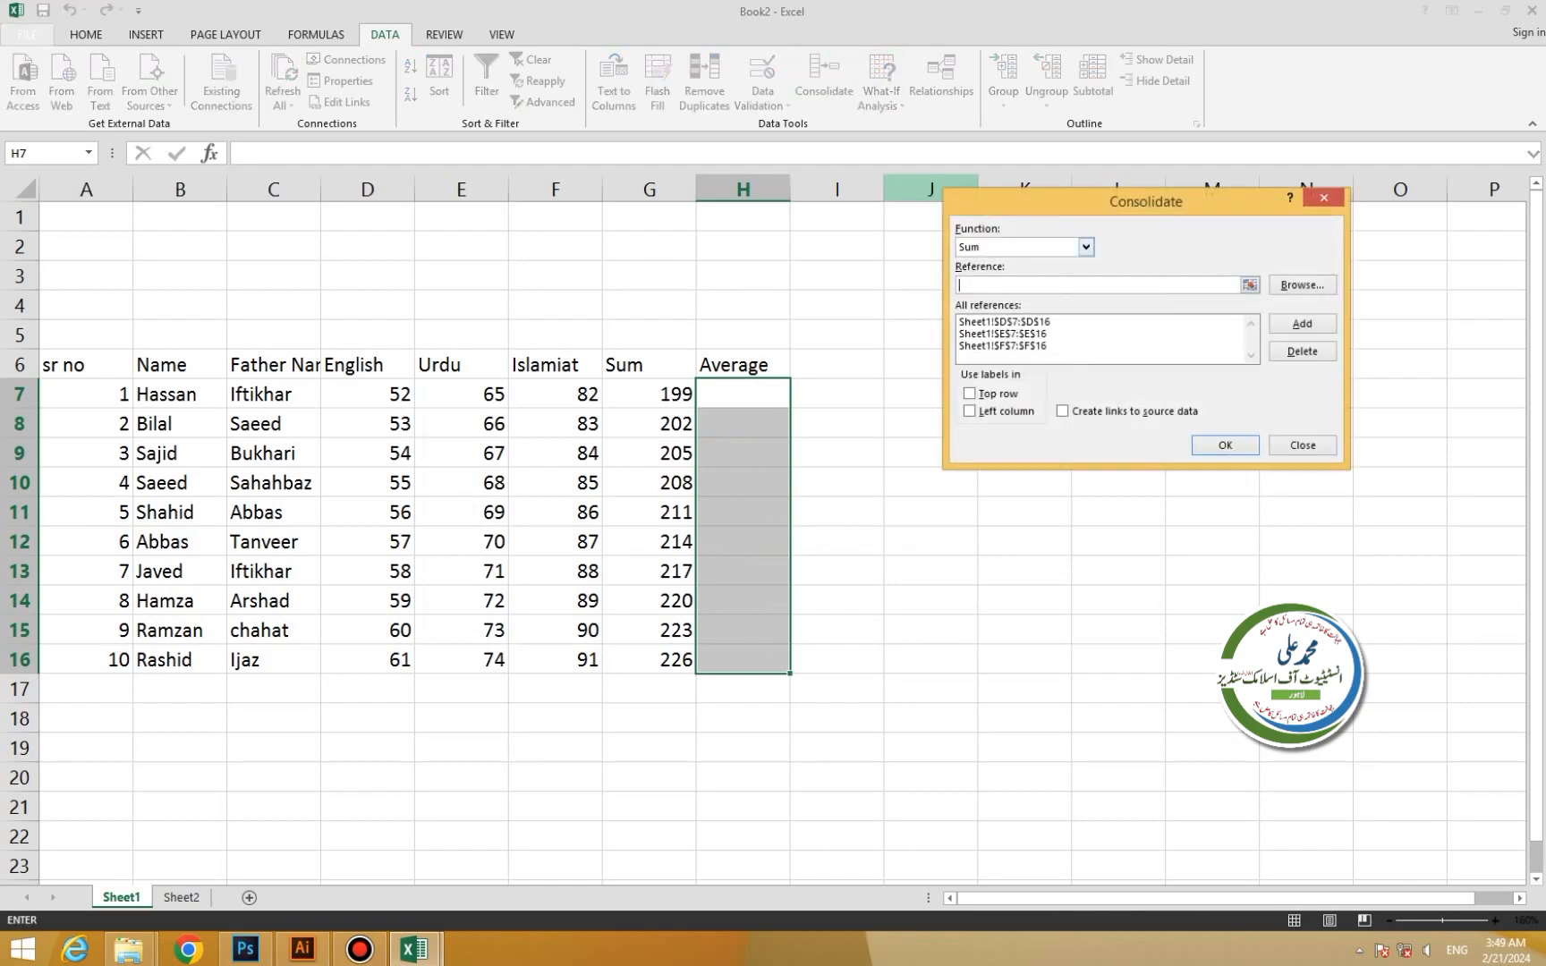
left_click(1085, 246)
left_click(977, 288)
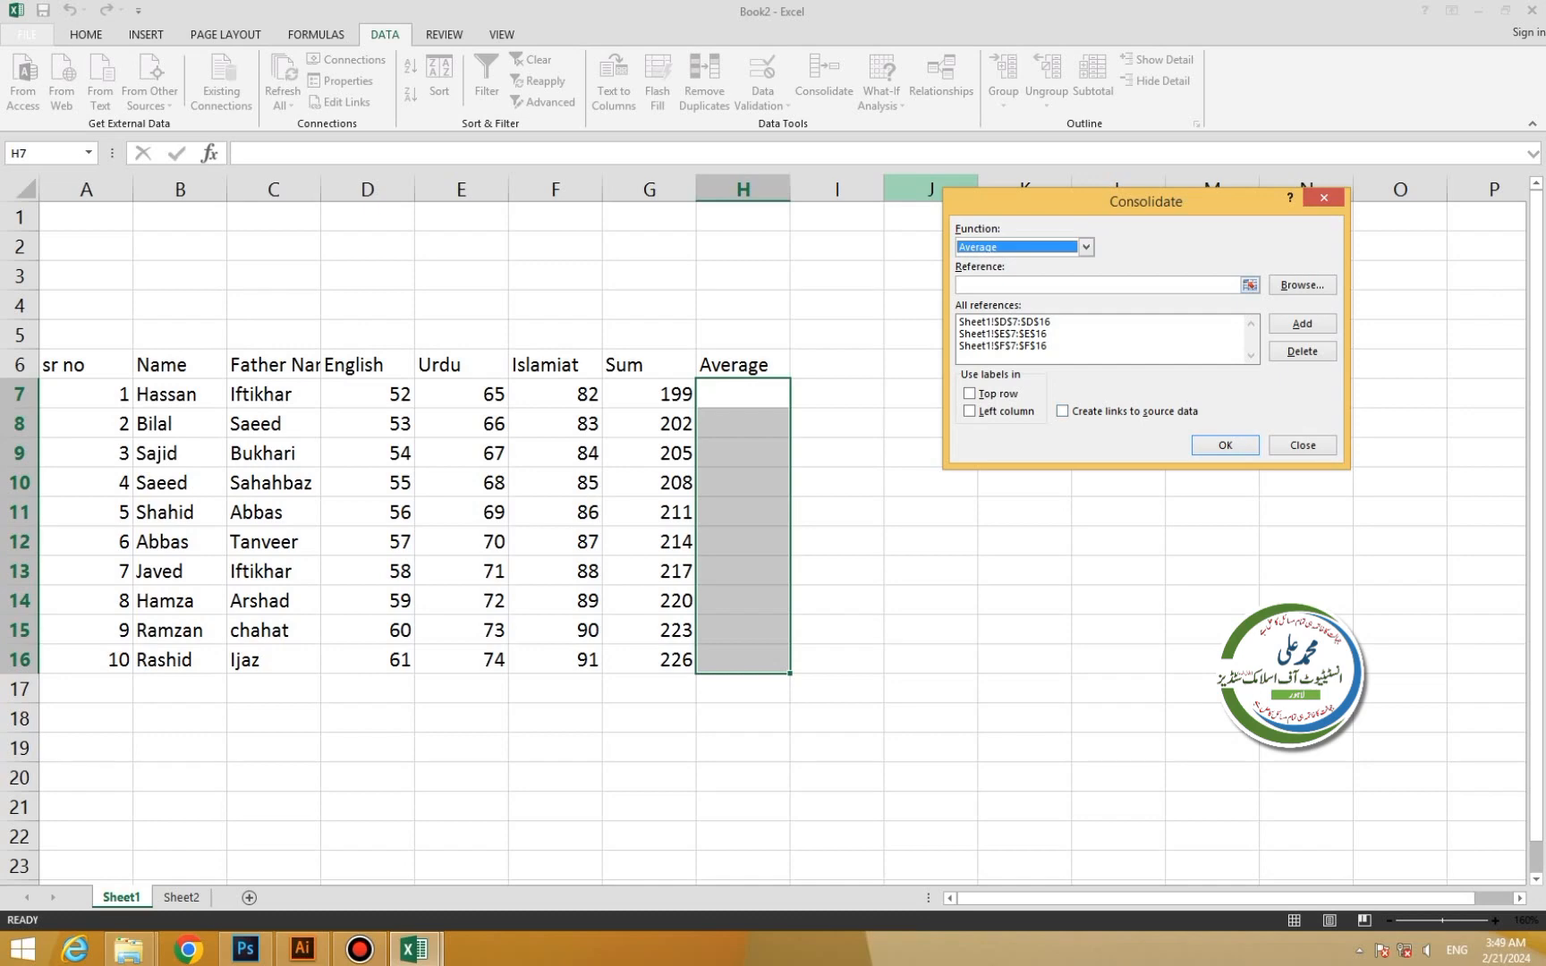
left_click(1098, 286)
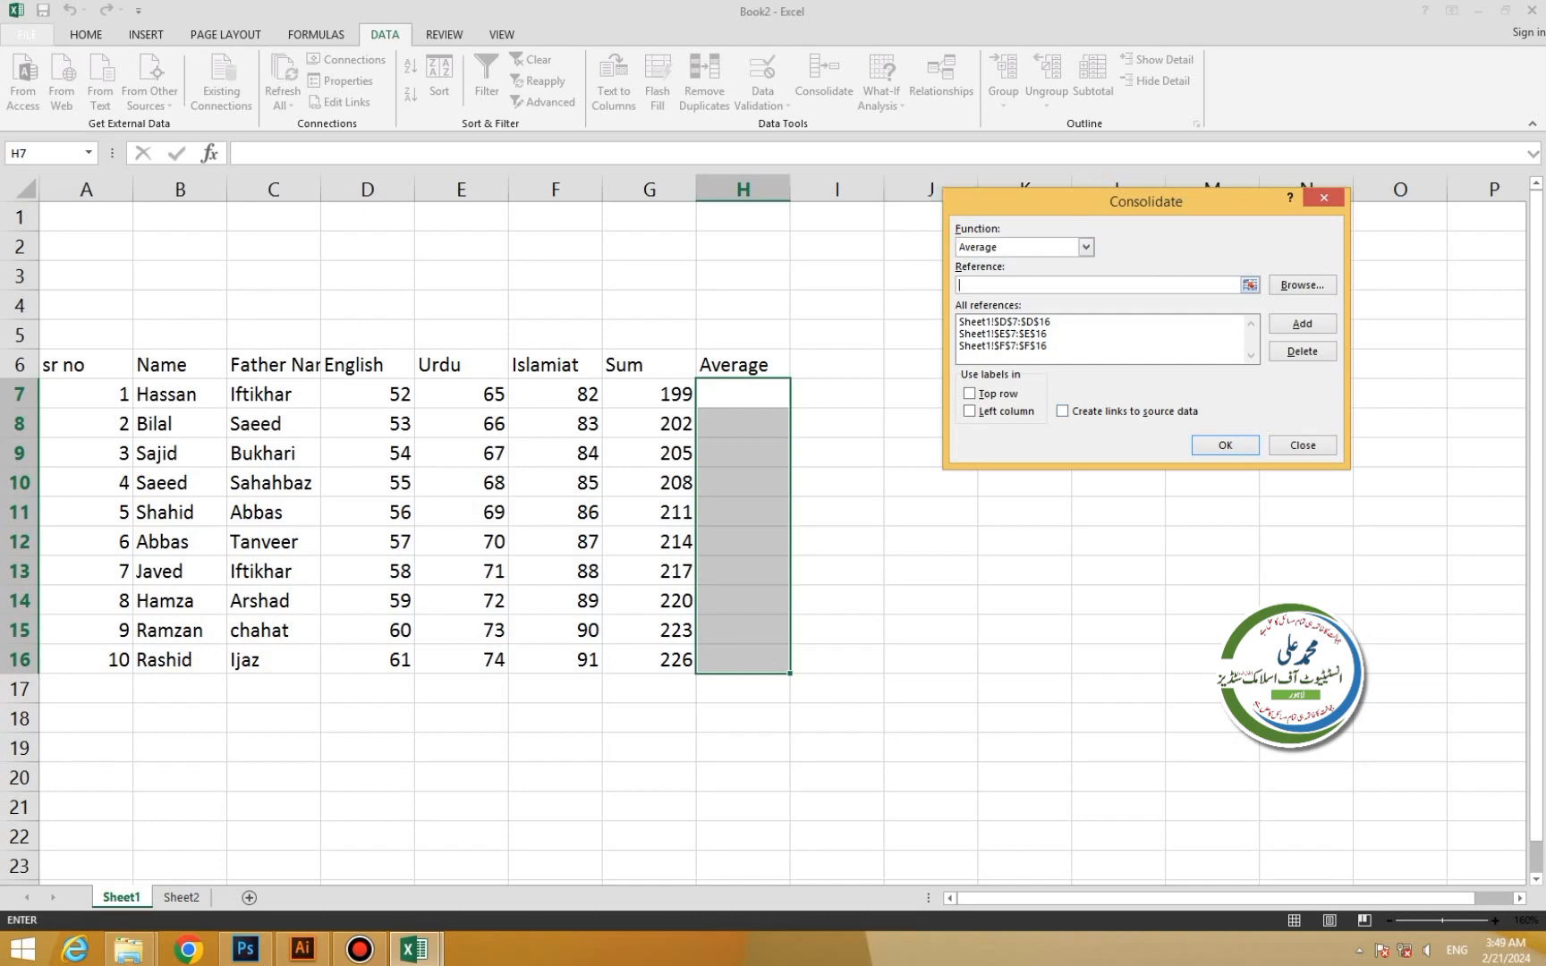
left_click_drag(367, 394, 483, 637)
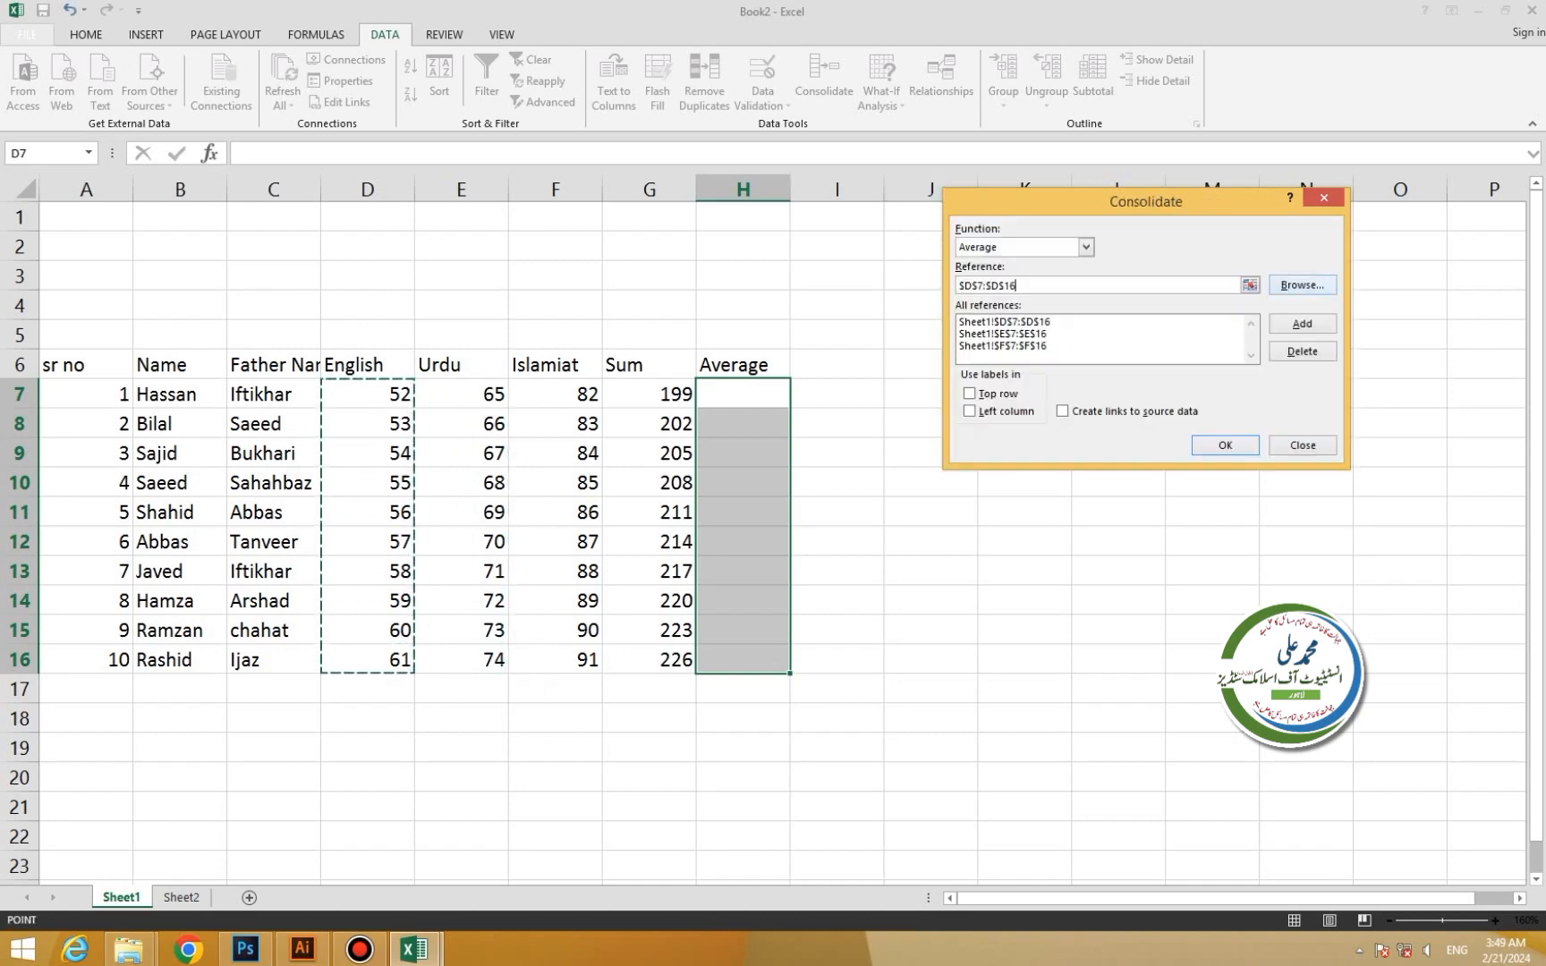
left_click(1225, 446)
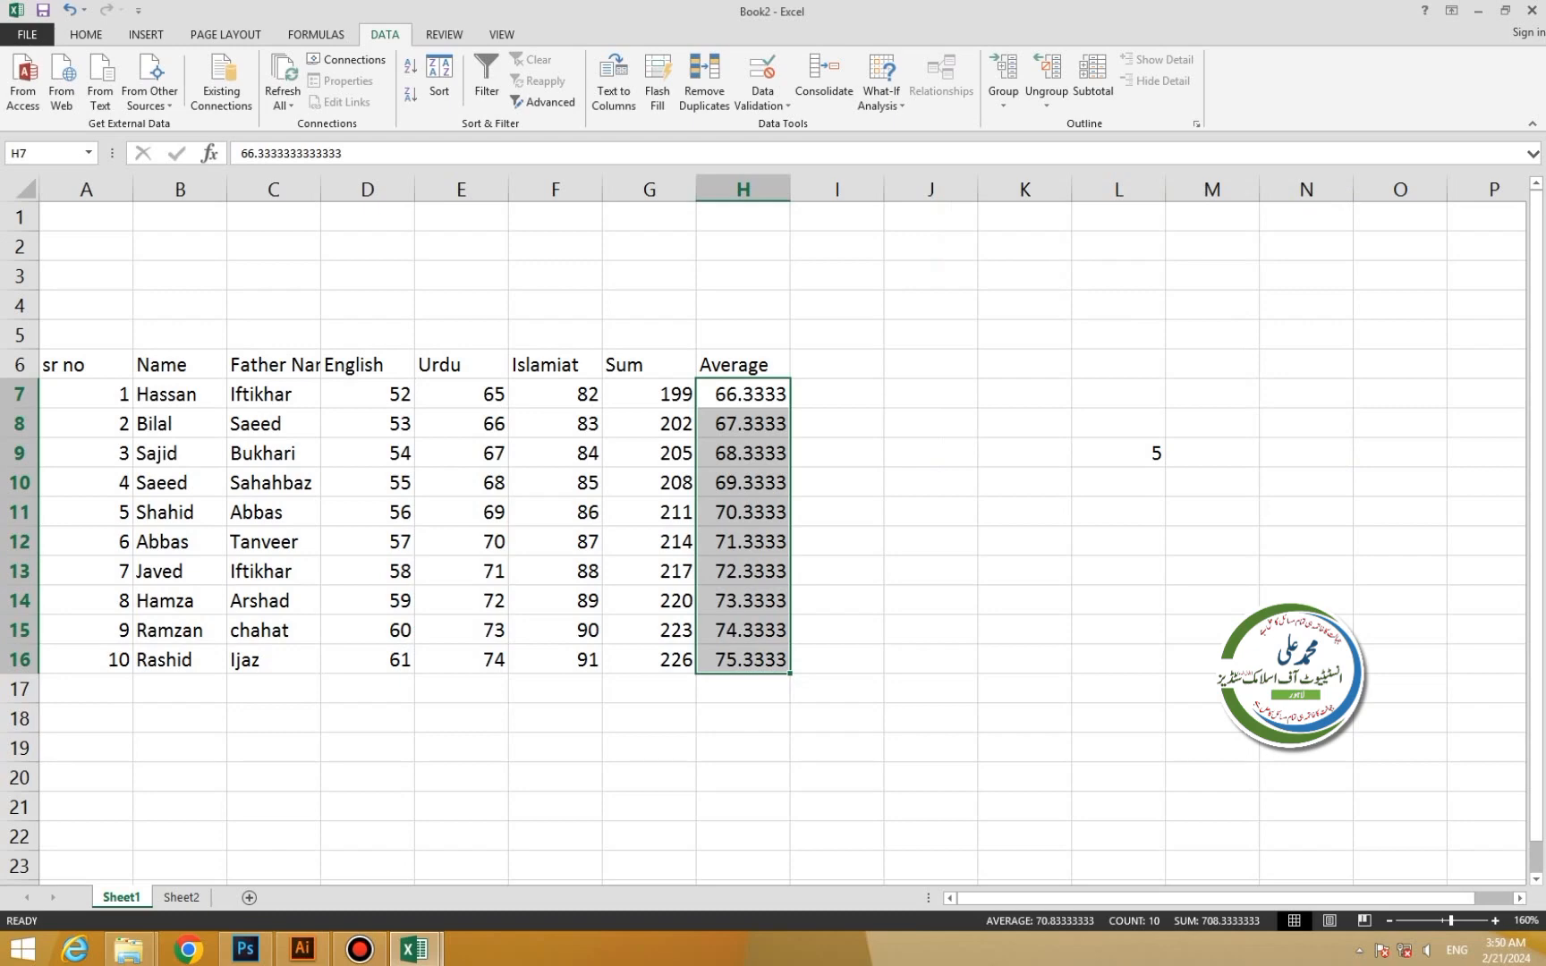
left_click_drag(554, 364, 742, 659)
Clear the Islamiat, Sum, Average, English, Urdu and Father Name columns.
key("Delete")
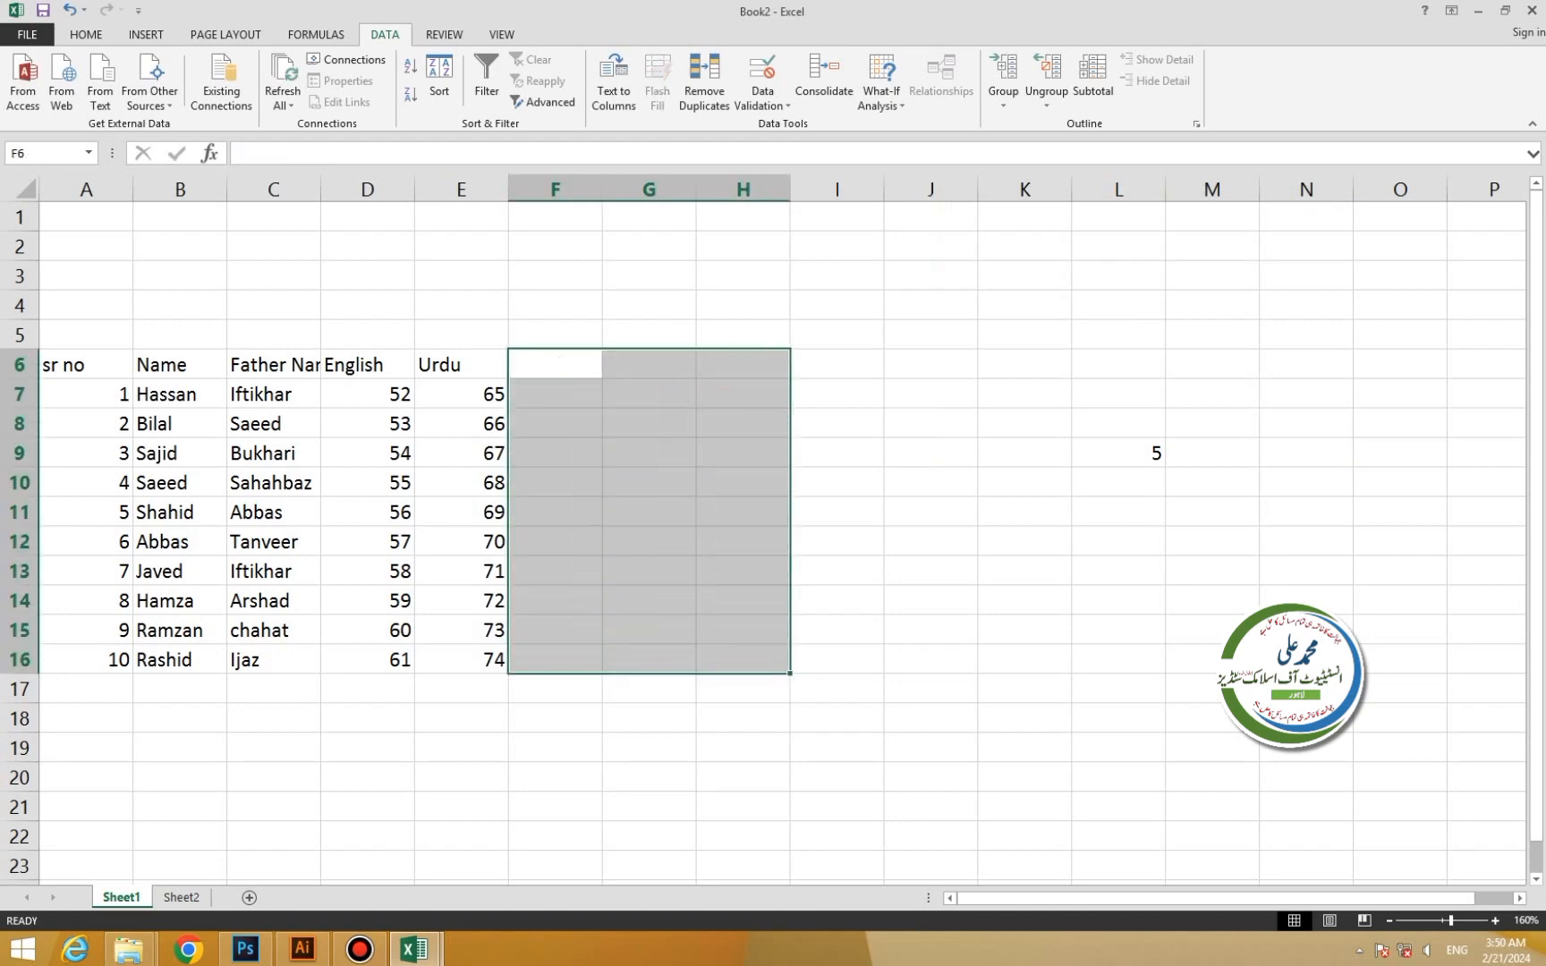
left_click_drag(367, 365, 461, 659)
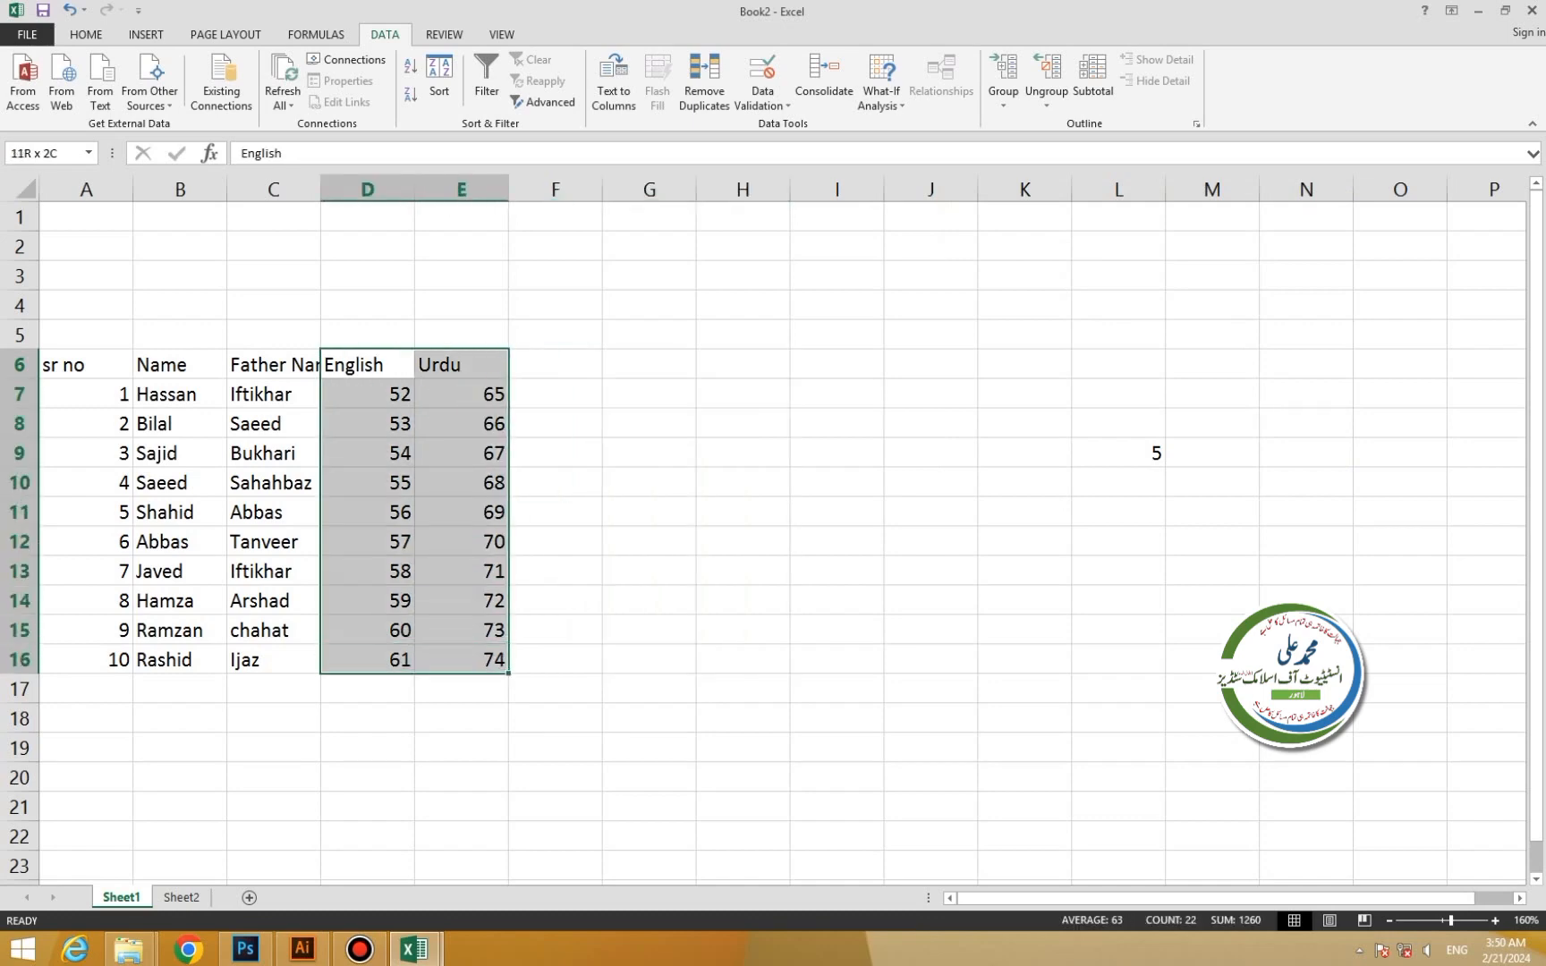
key("Delete")
left_click_drag(273, 364, 273, 718)
key("Delete")
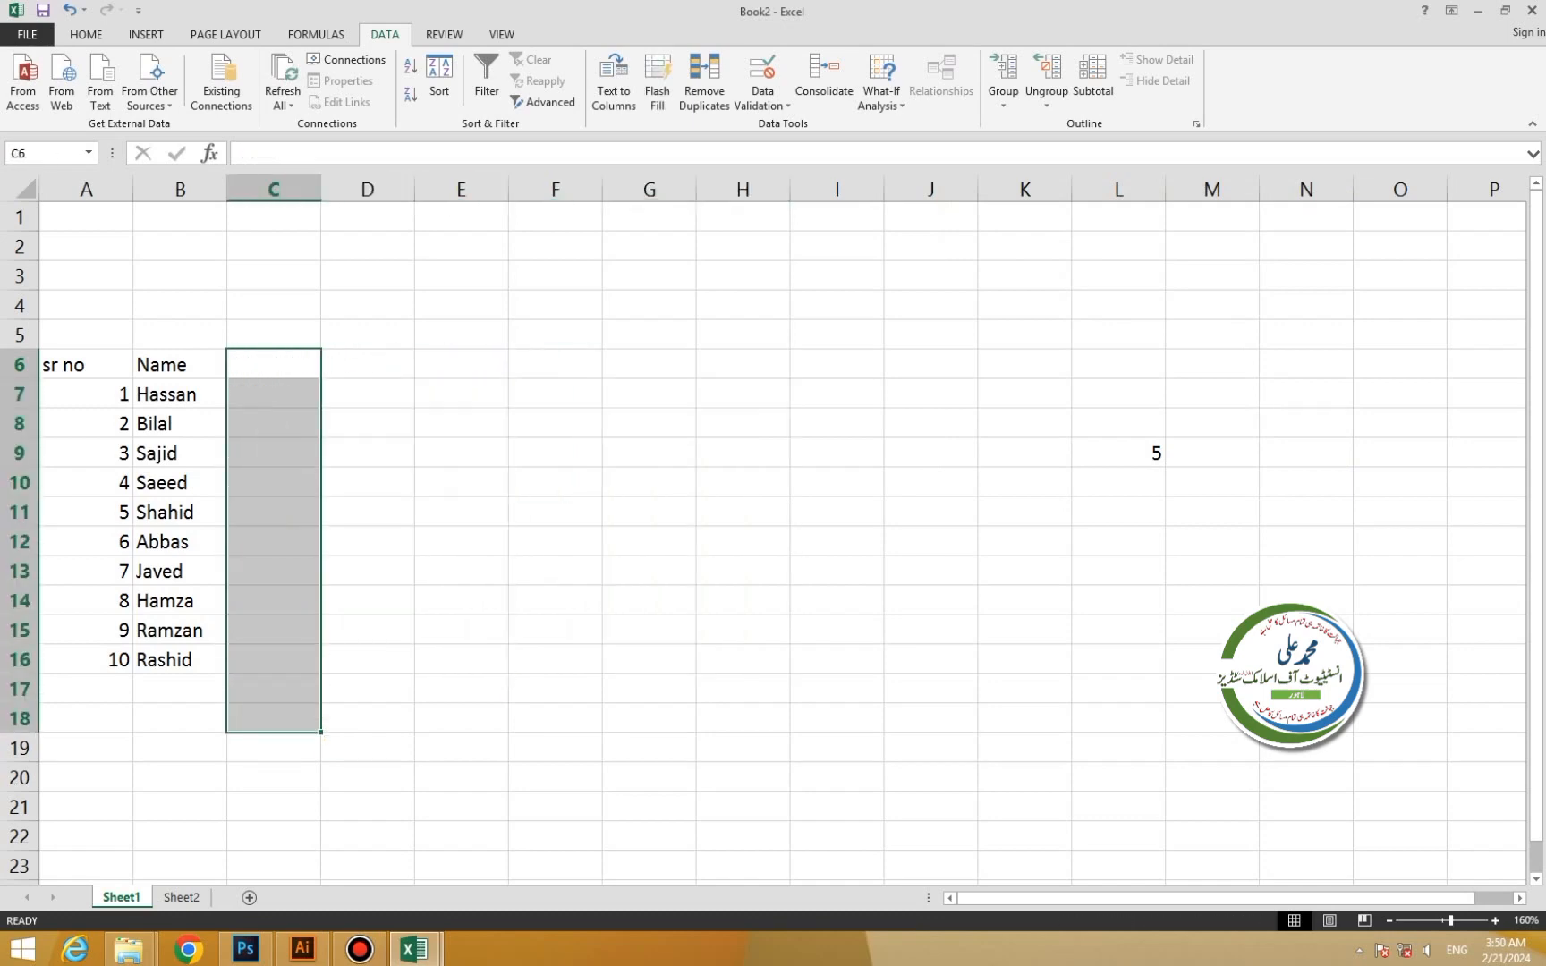
Clear the sr no column A6:A16, including its header.
left_click_drag(86, 365, 86, 630)
double_click(86, 364)
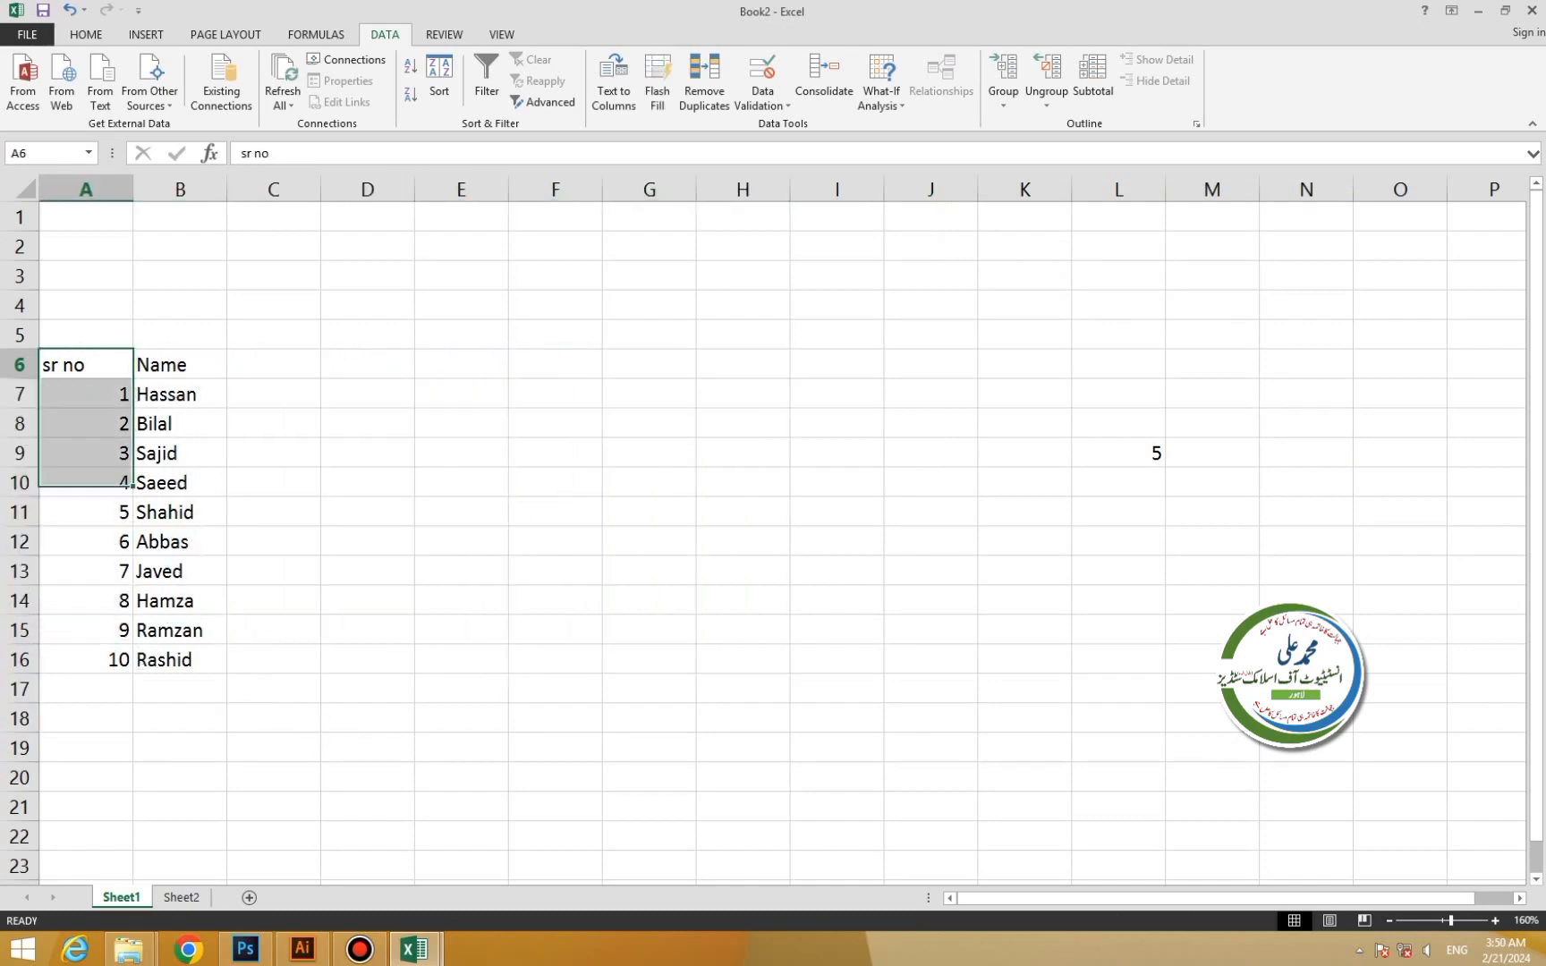
left_click(85, 334)
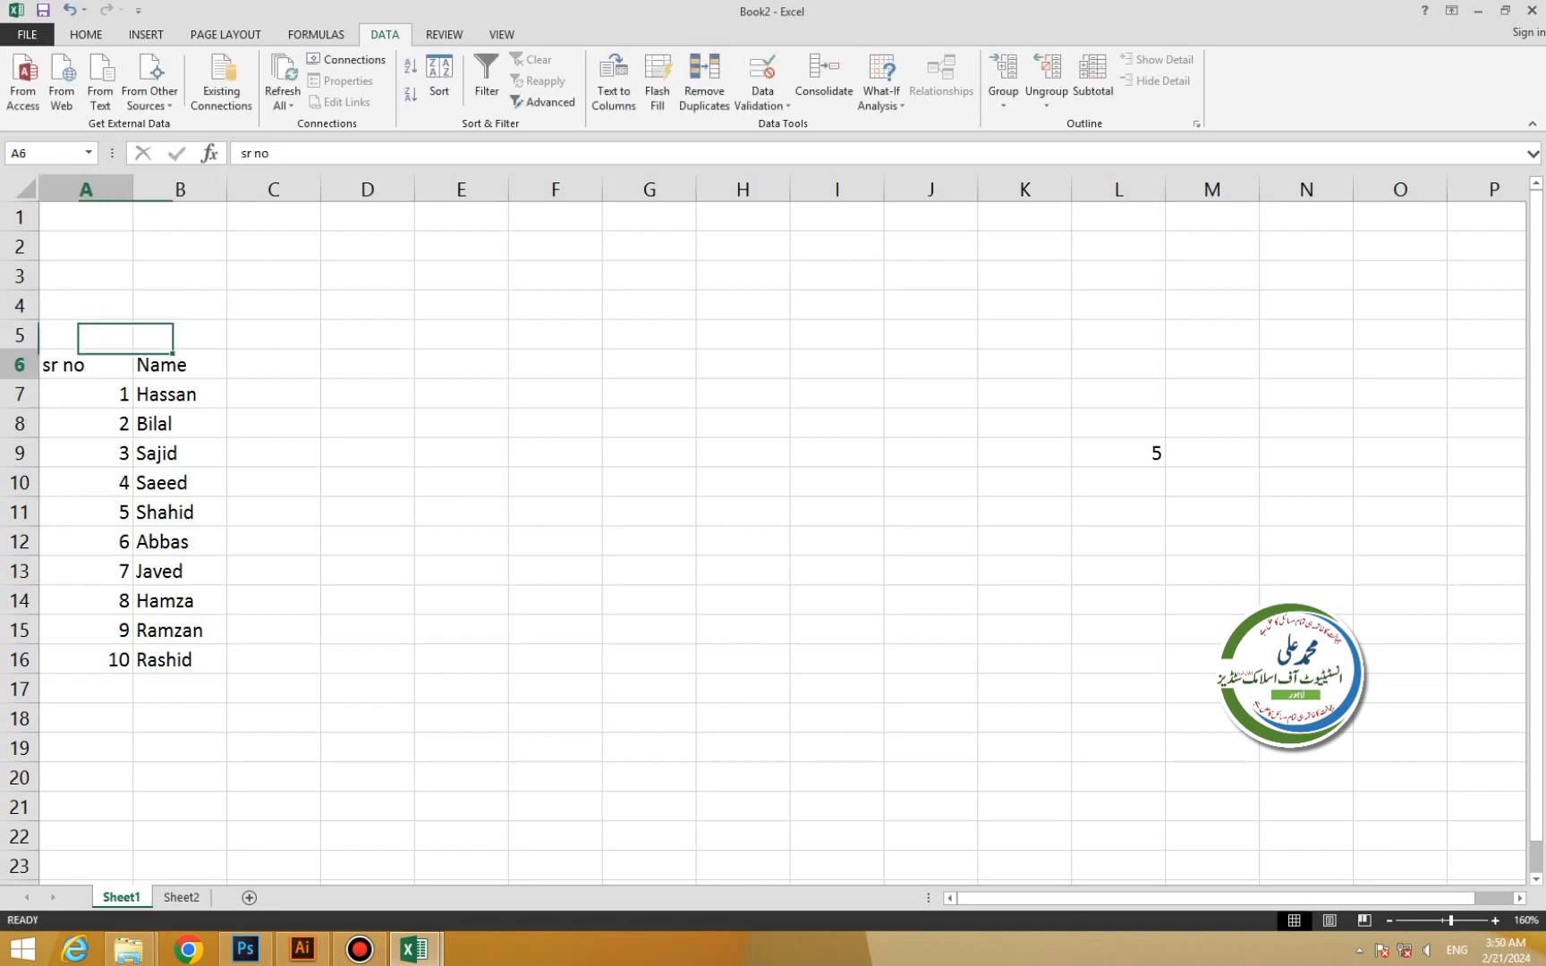
left_click_drag(86, 364, 86, 659)
key("Delete")
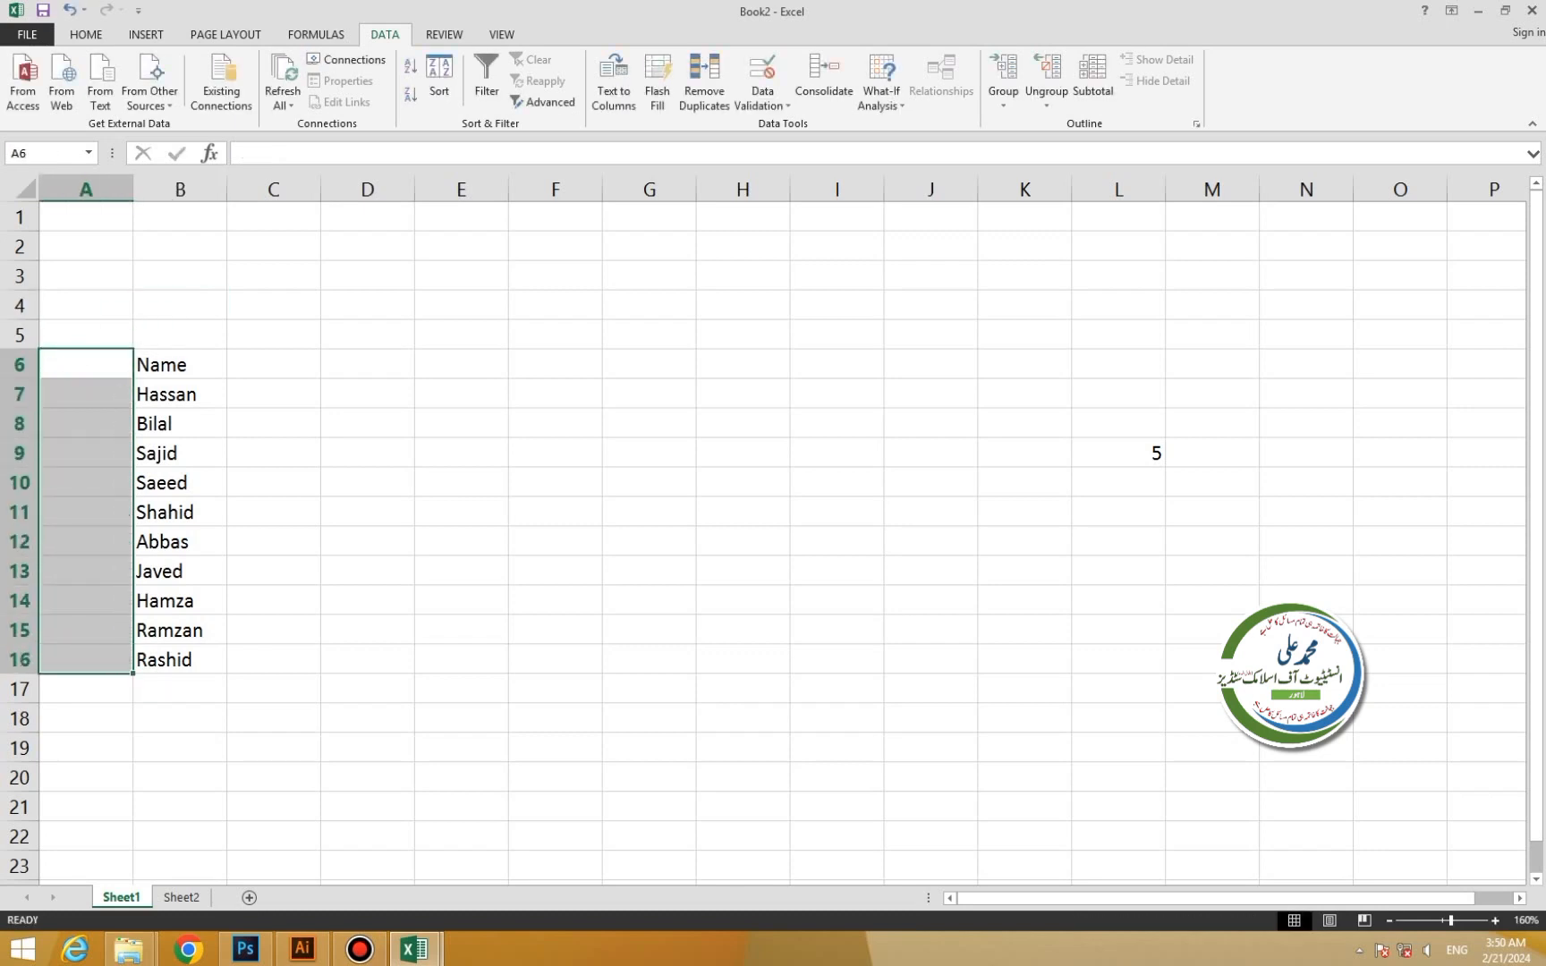
Move the Name list from B6:B16 so it starts at A6.
left_click_drag(180, 364, 180, 659)
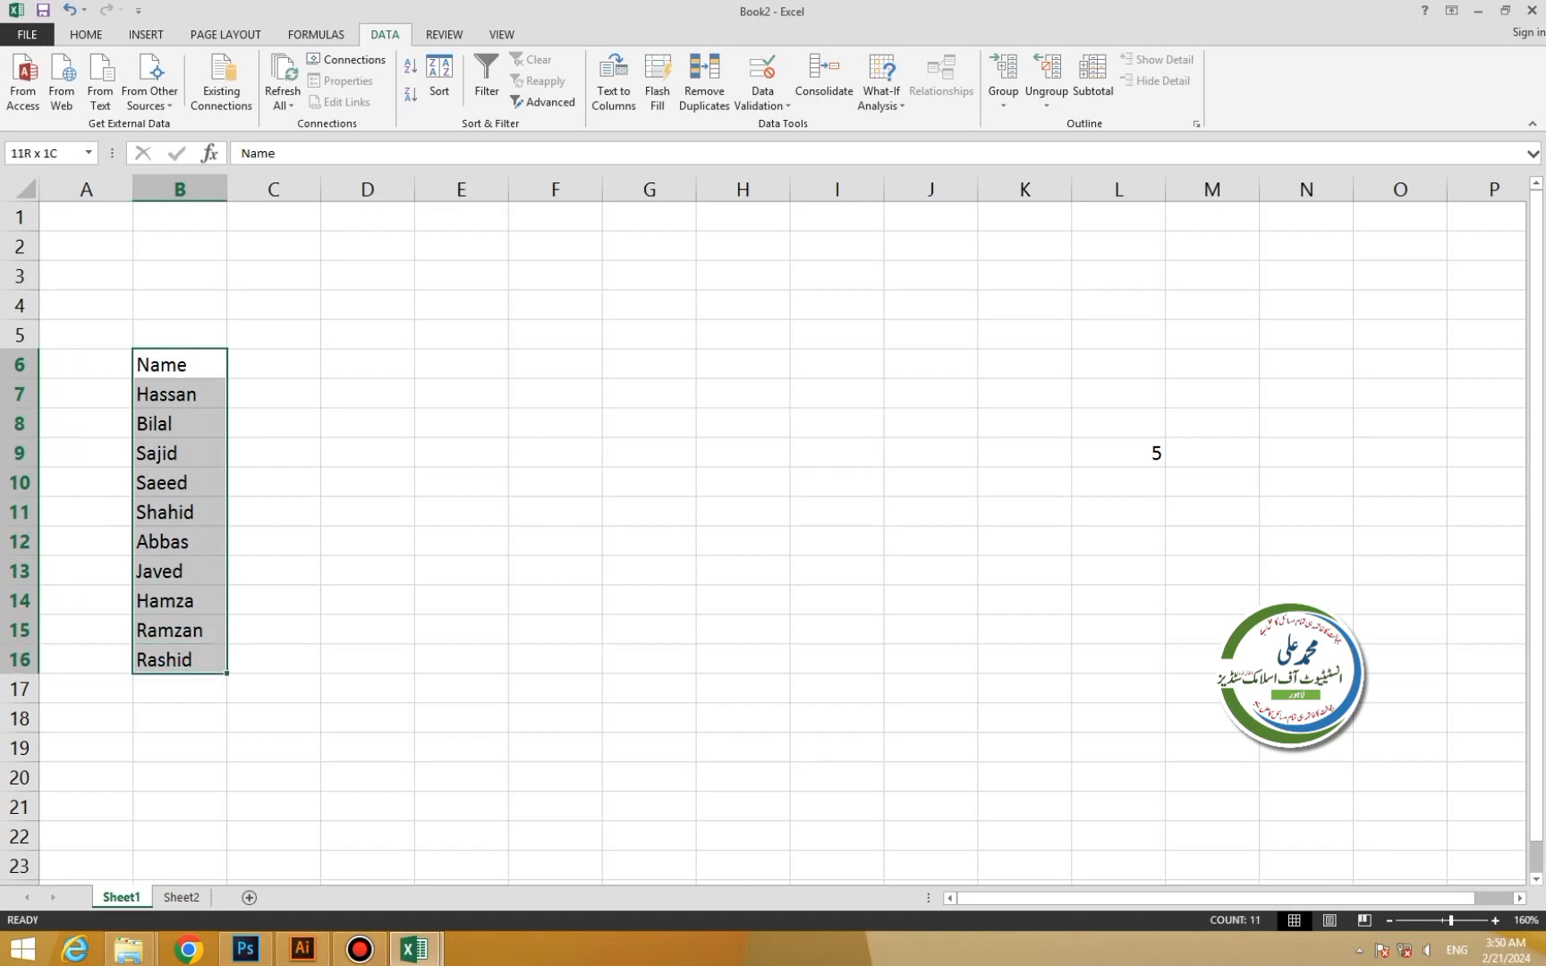
key("ctrl+c")
left_click(86, 364)
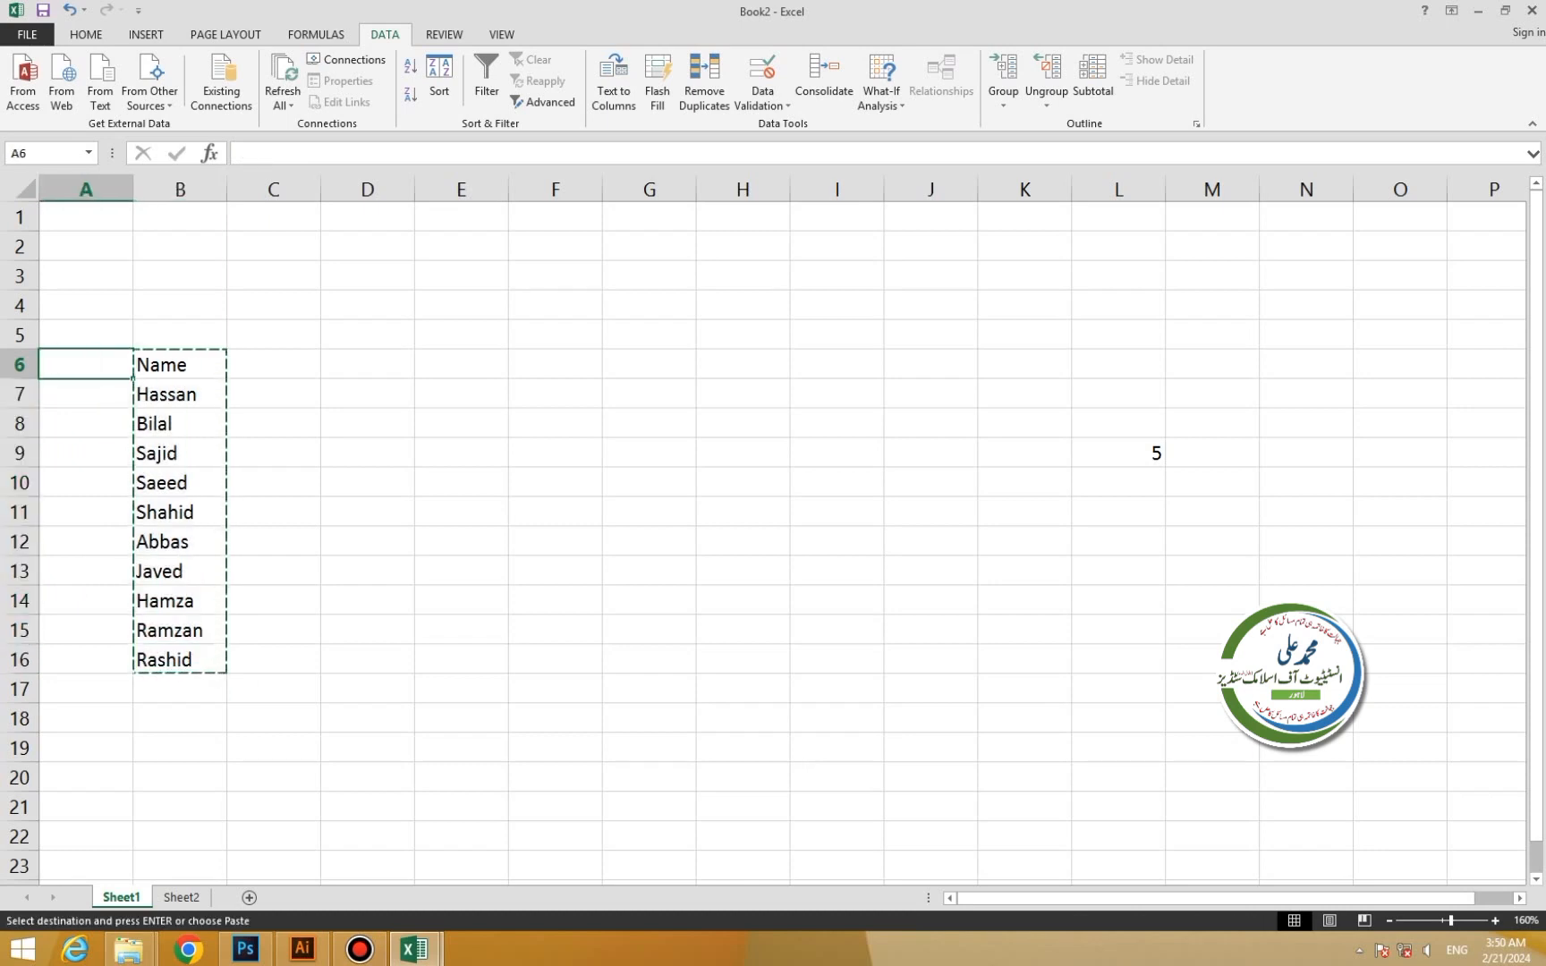
key("ctrl+v")
left_click(461, 423)
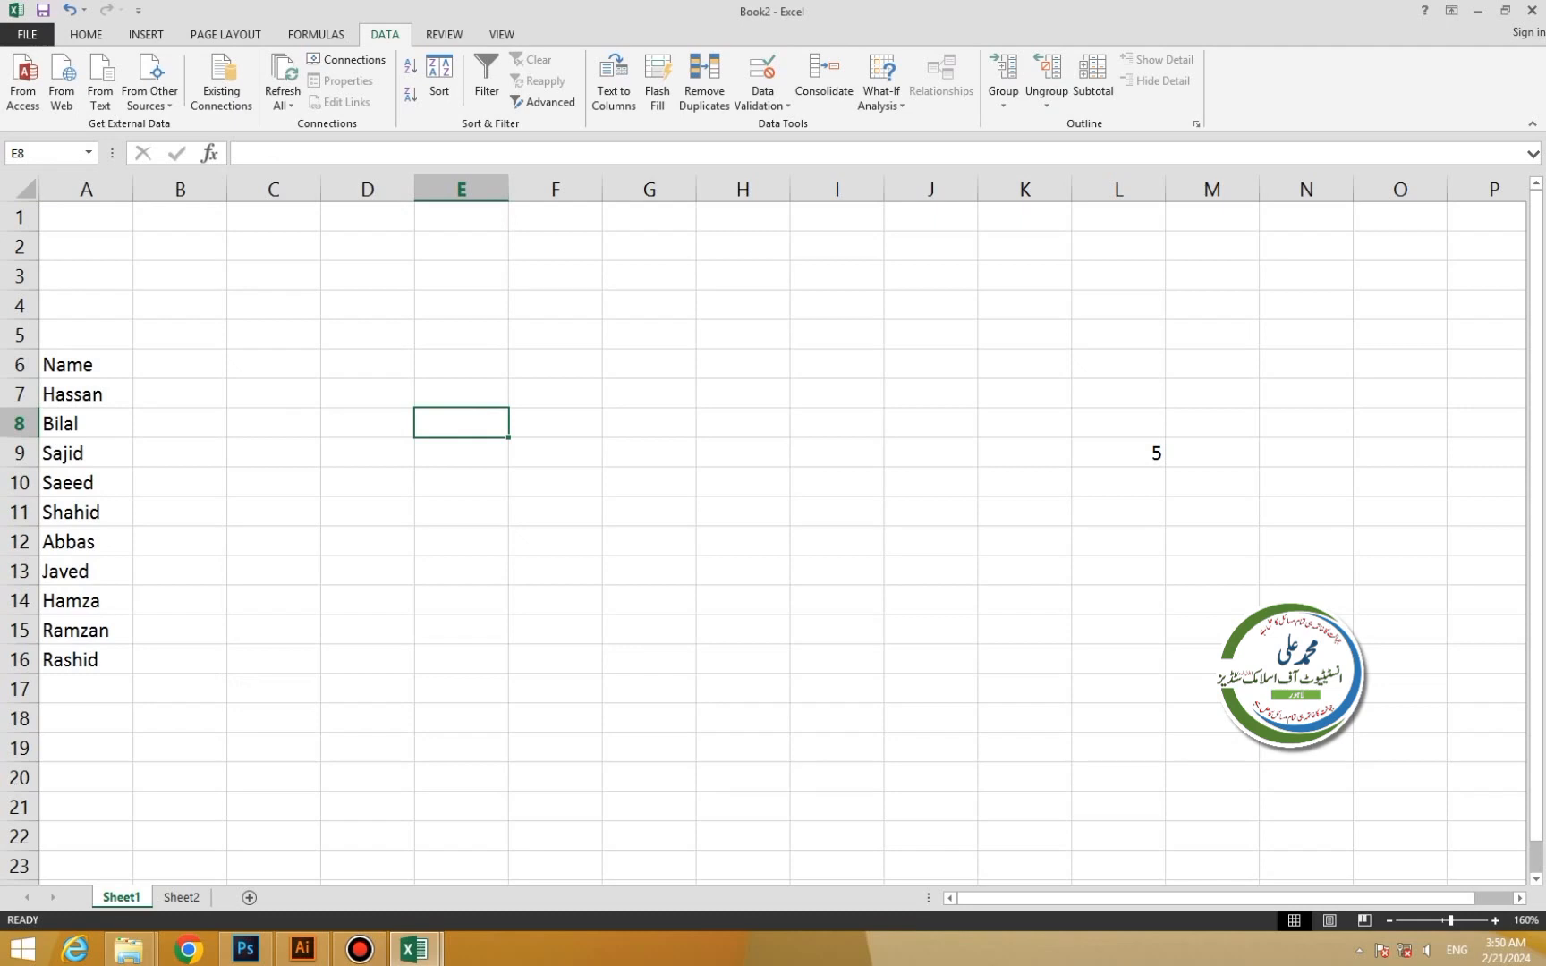
Add a Marks header in B6 with 1500, 1250 and 1320 for Hassan, Bilal and Sajid.
left_click(180, 364)
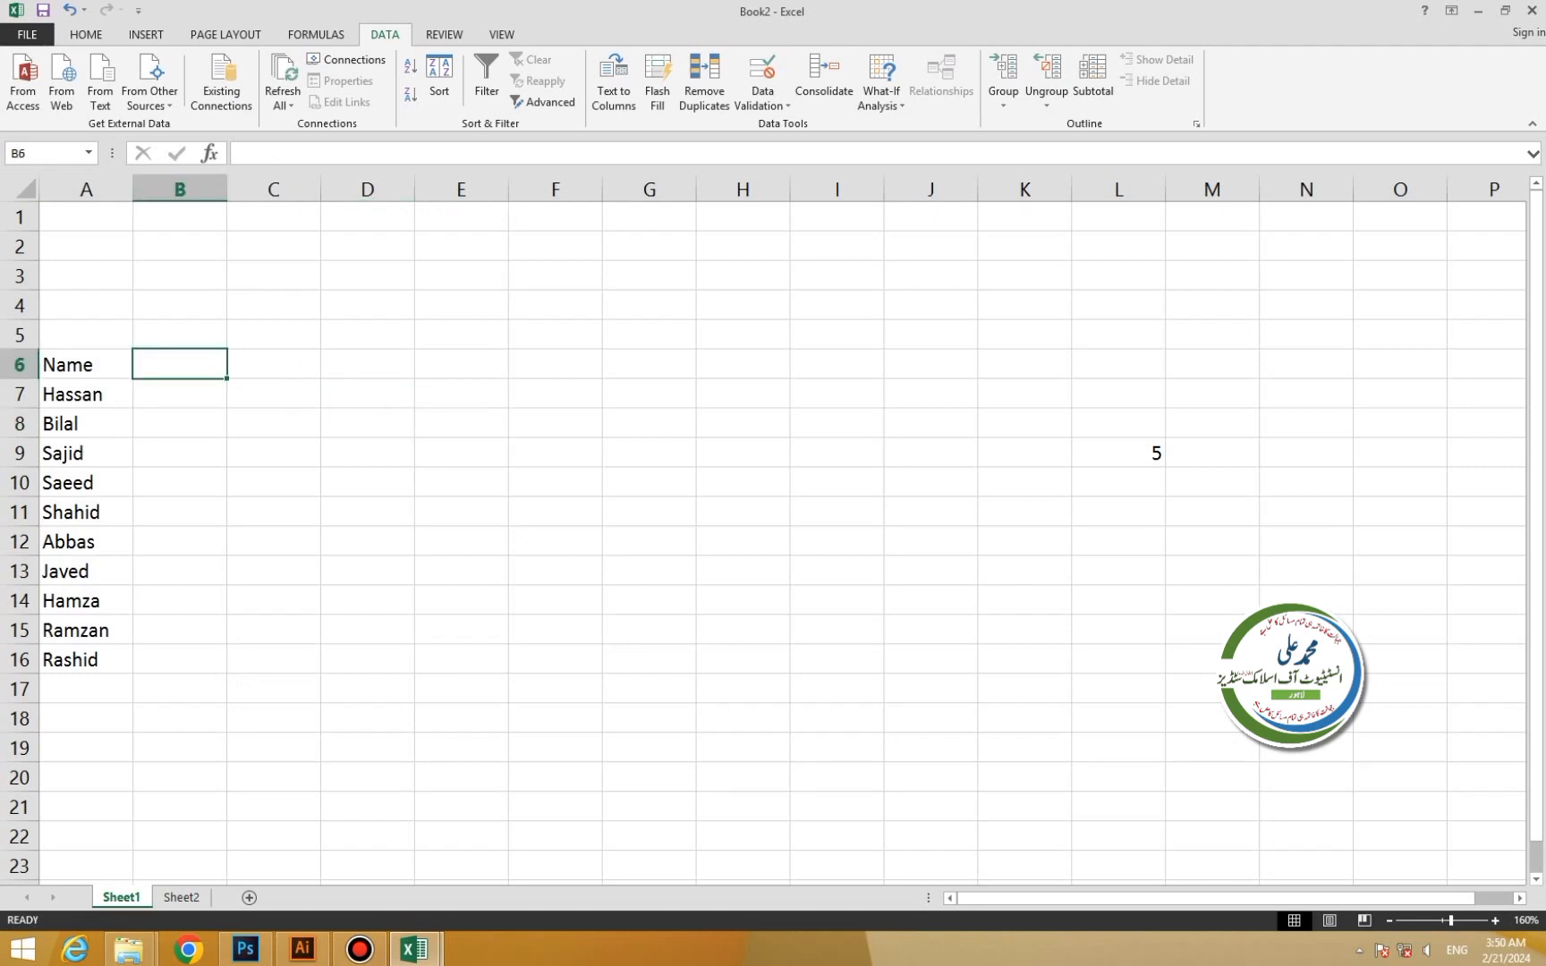
type("Mar")
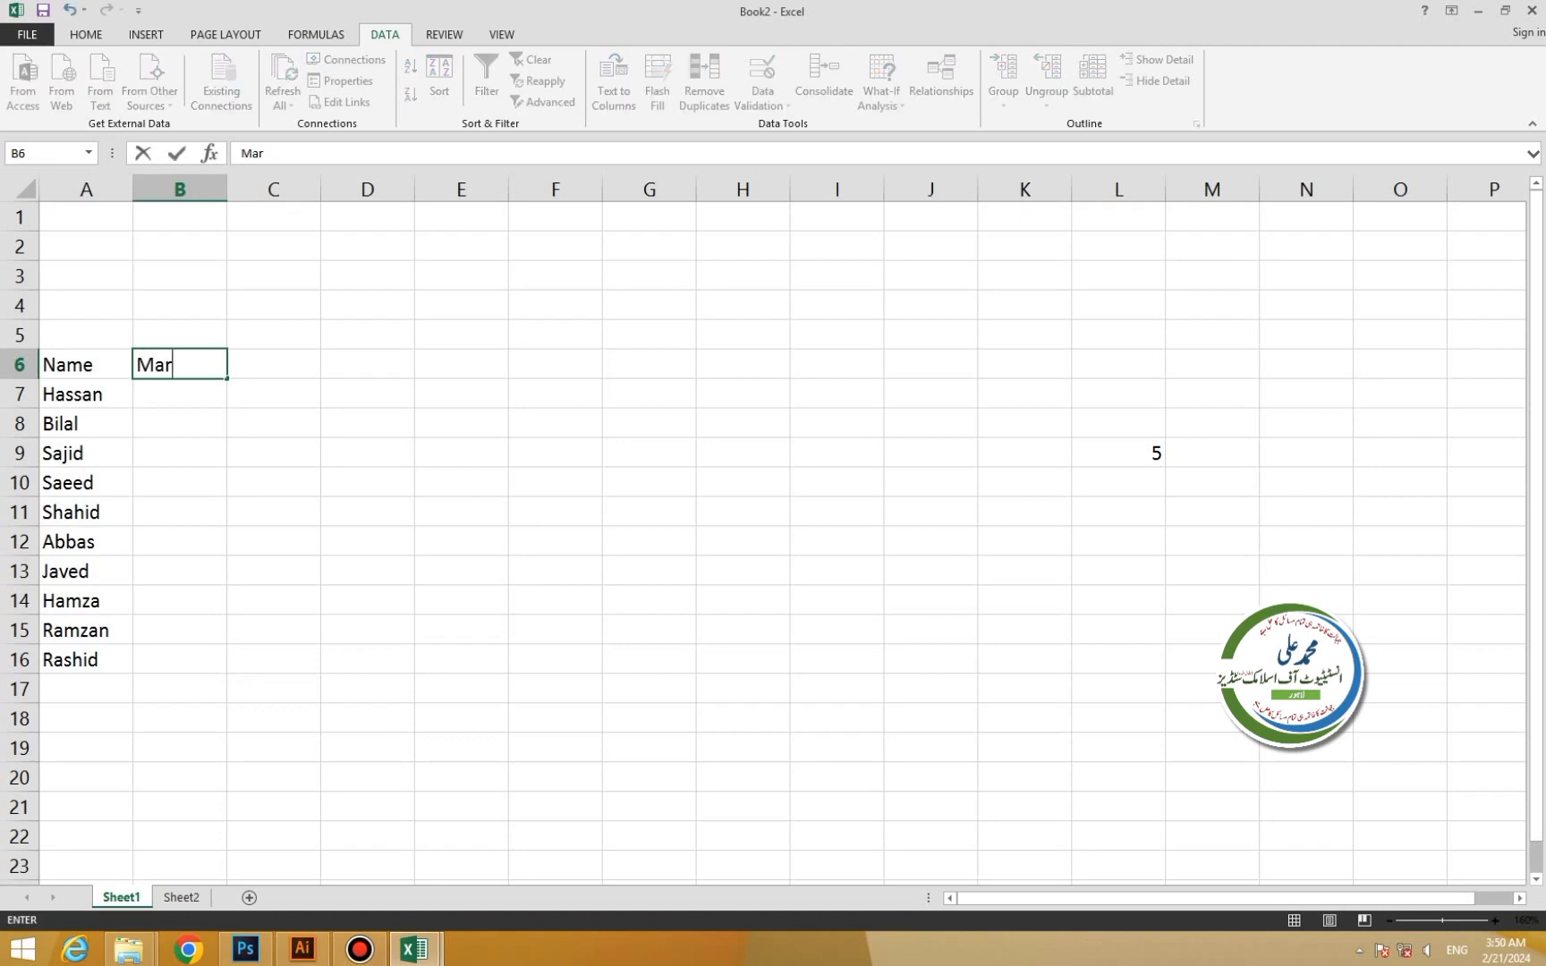
type("ks")
key("Return")
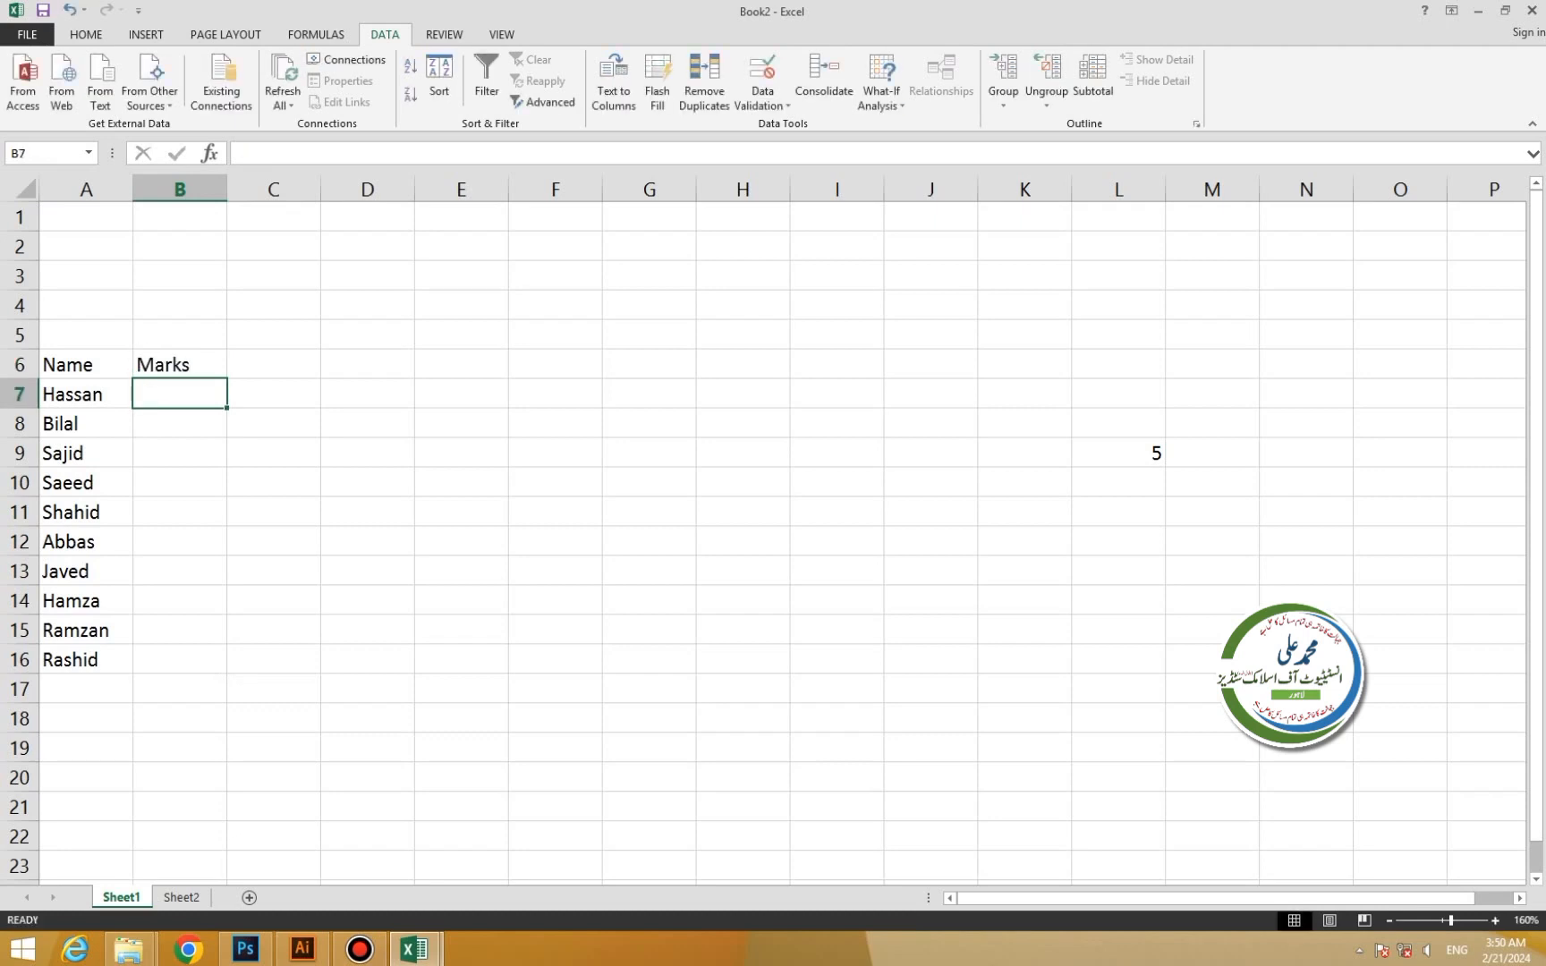
type("1500")
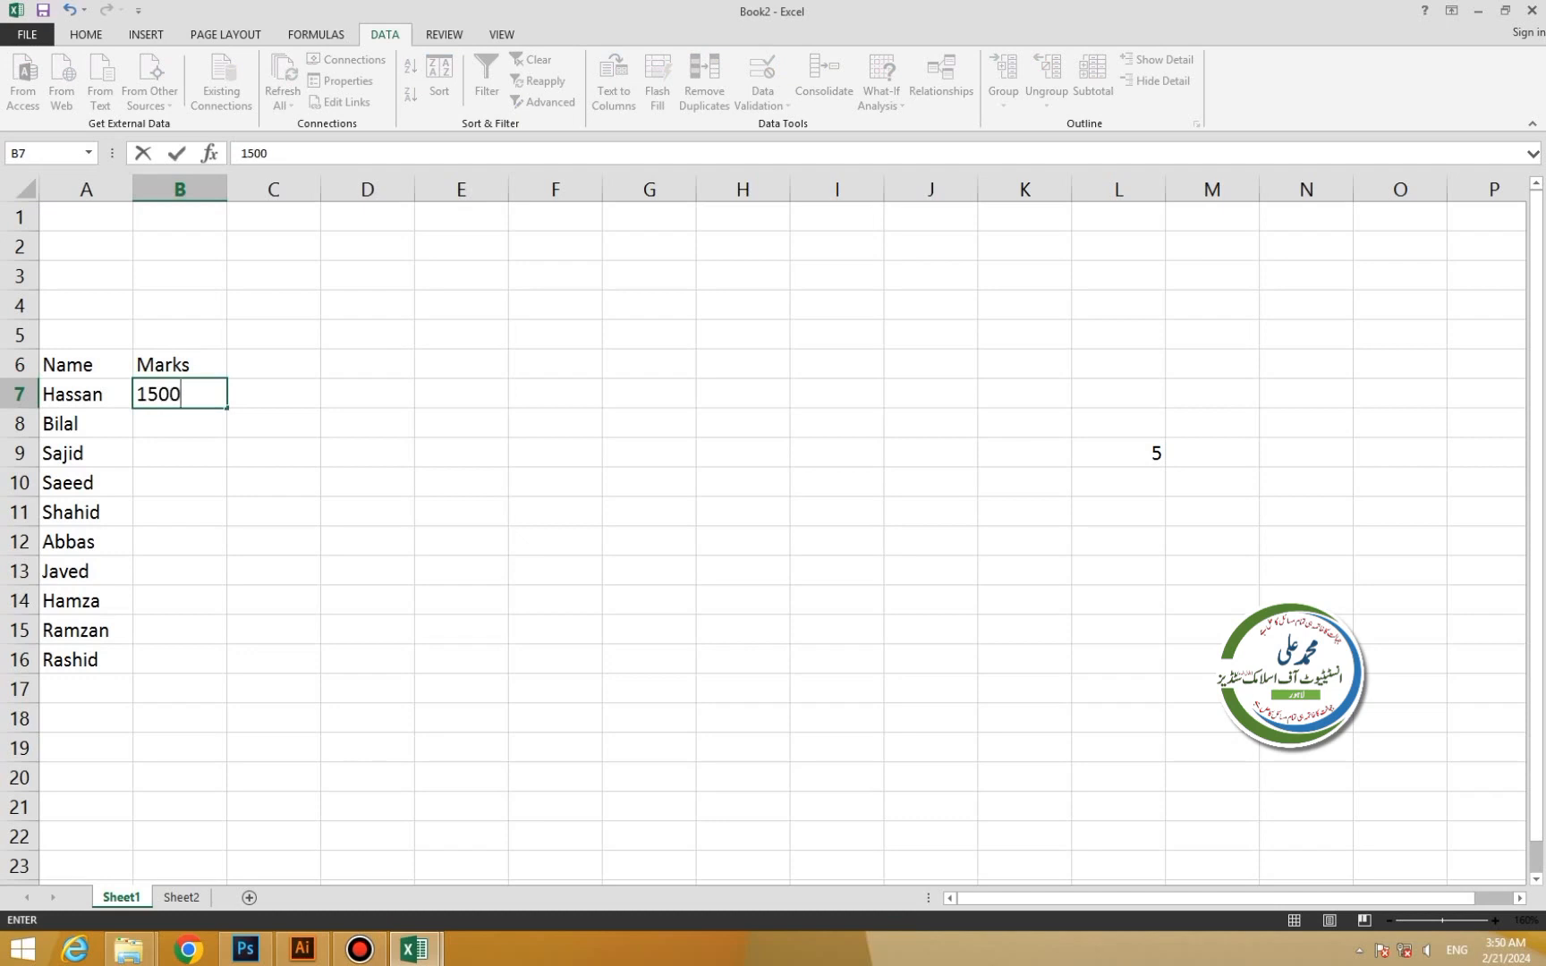
key("Tab")
key("Down")
key("Left")
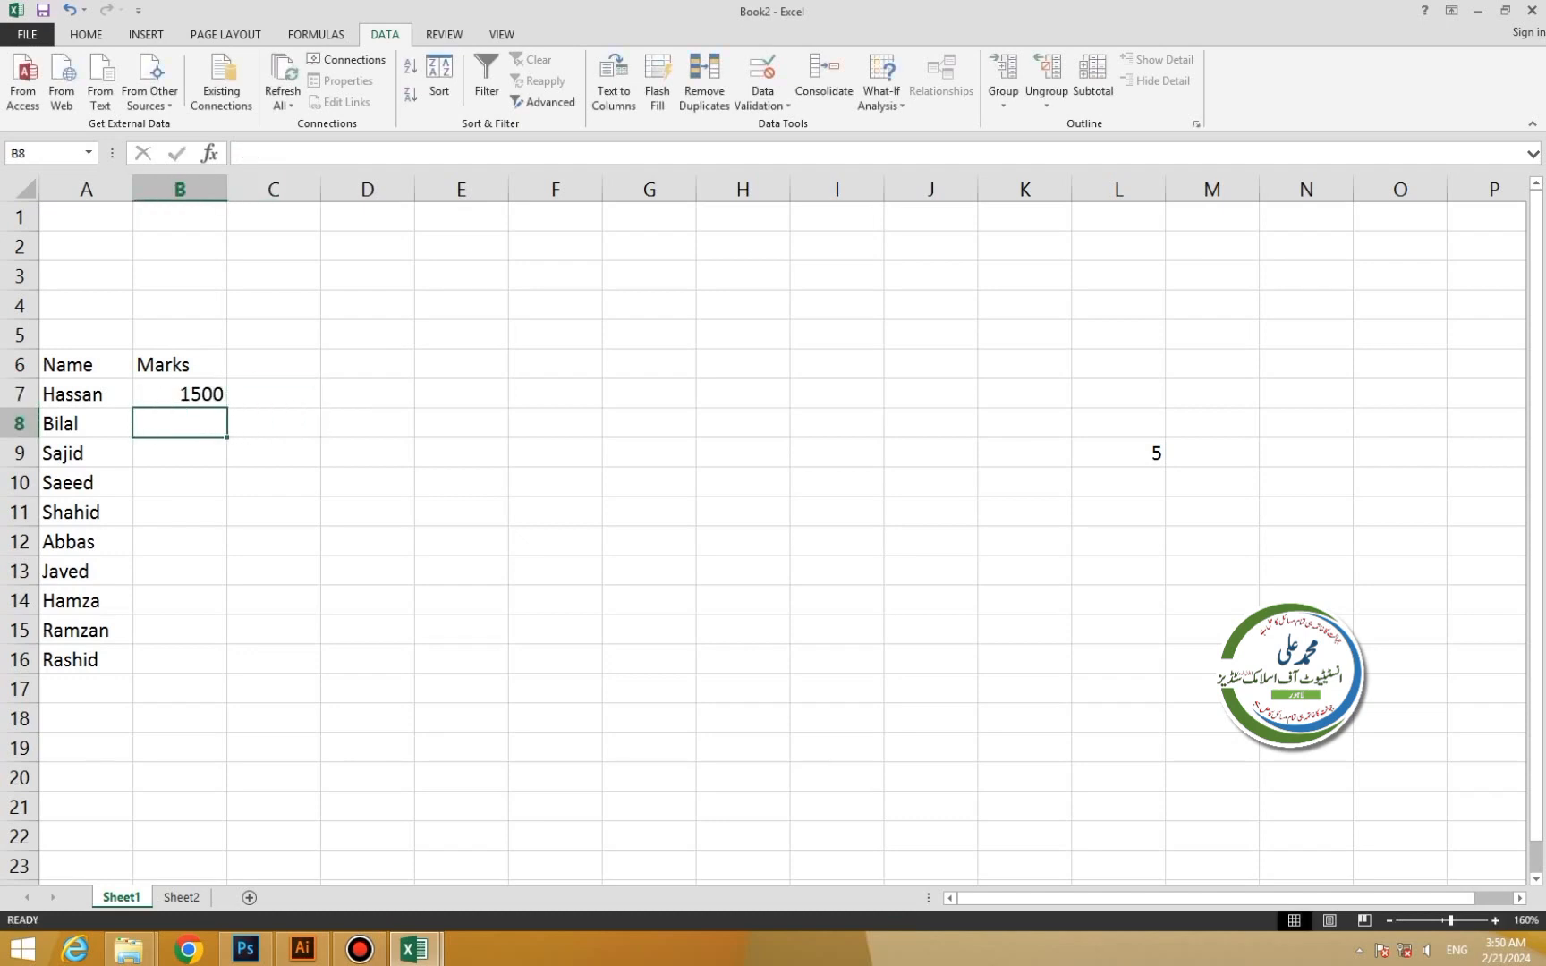
type("1250")
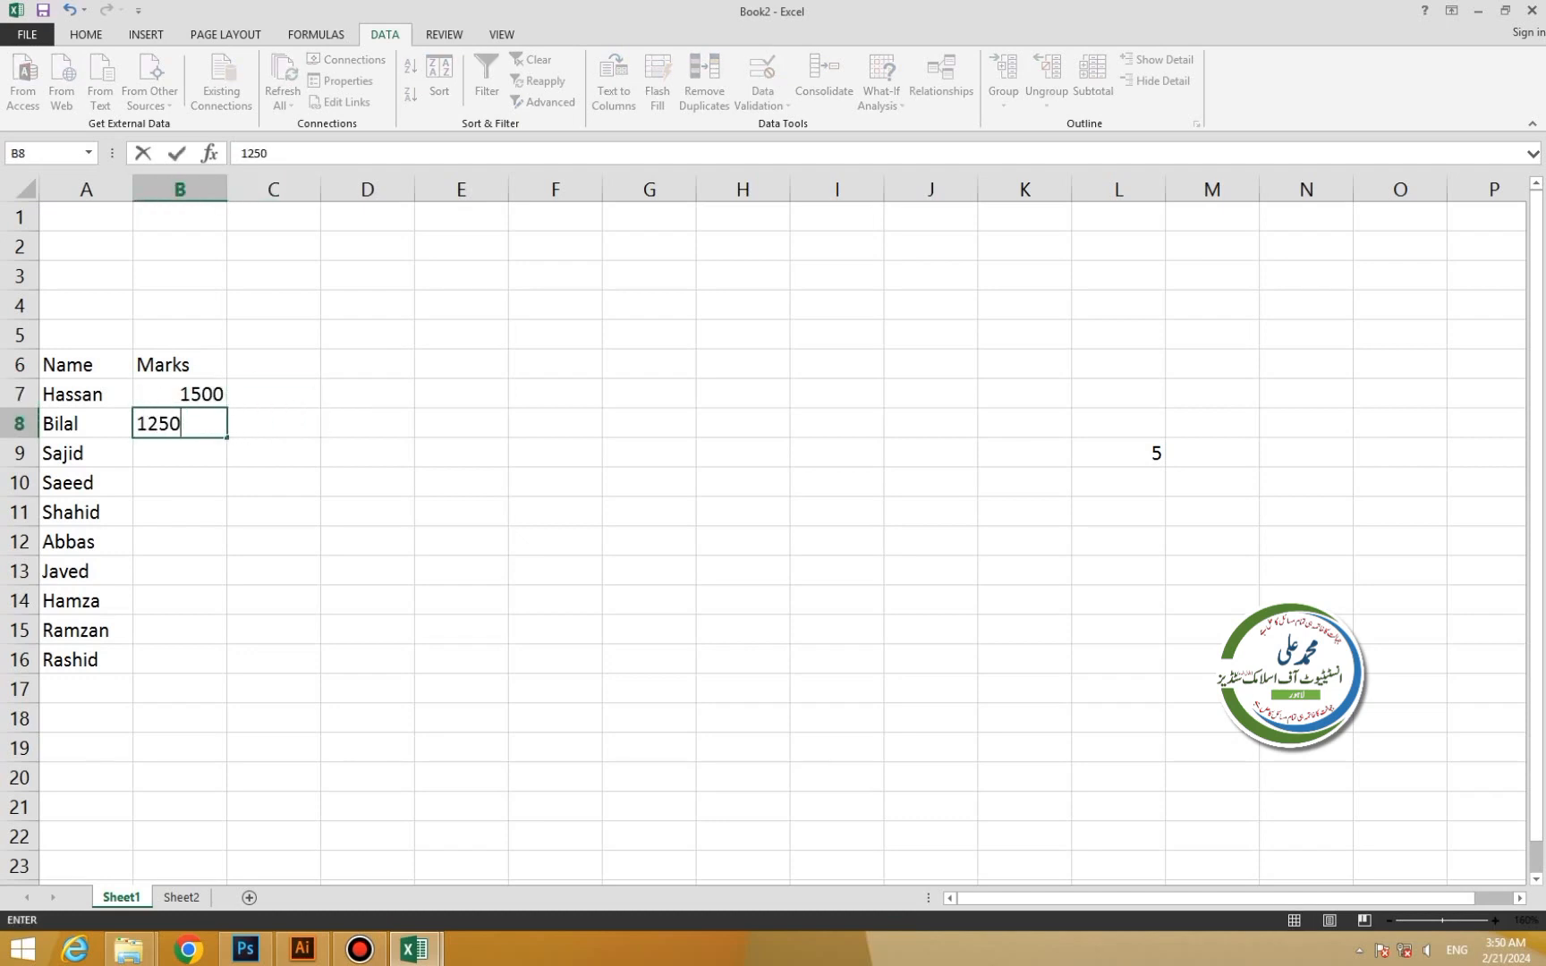
key("Left")
key("Down")
key("Right")
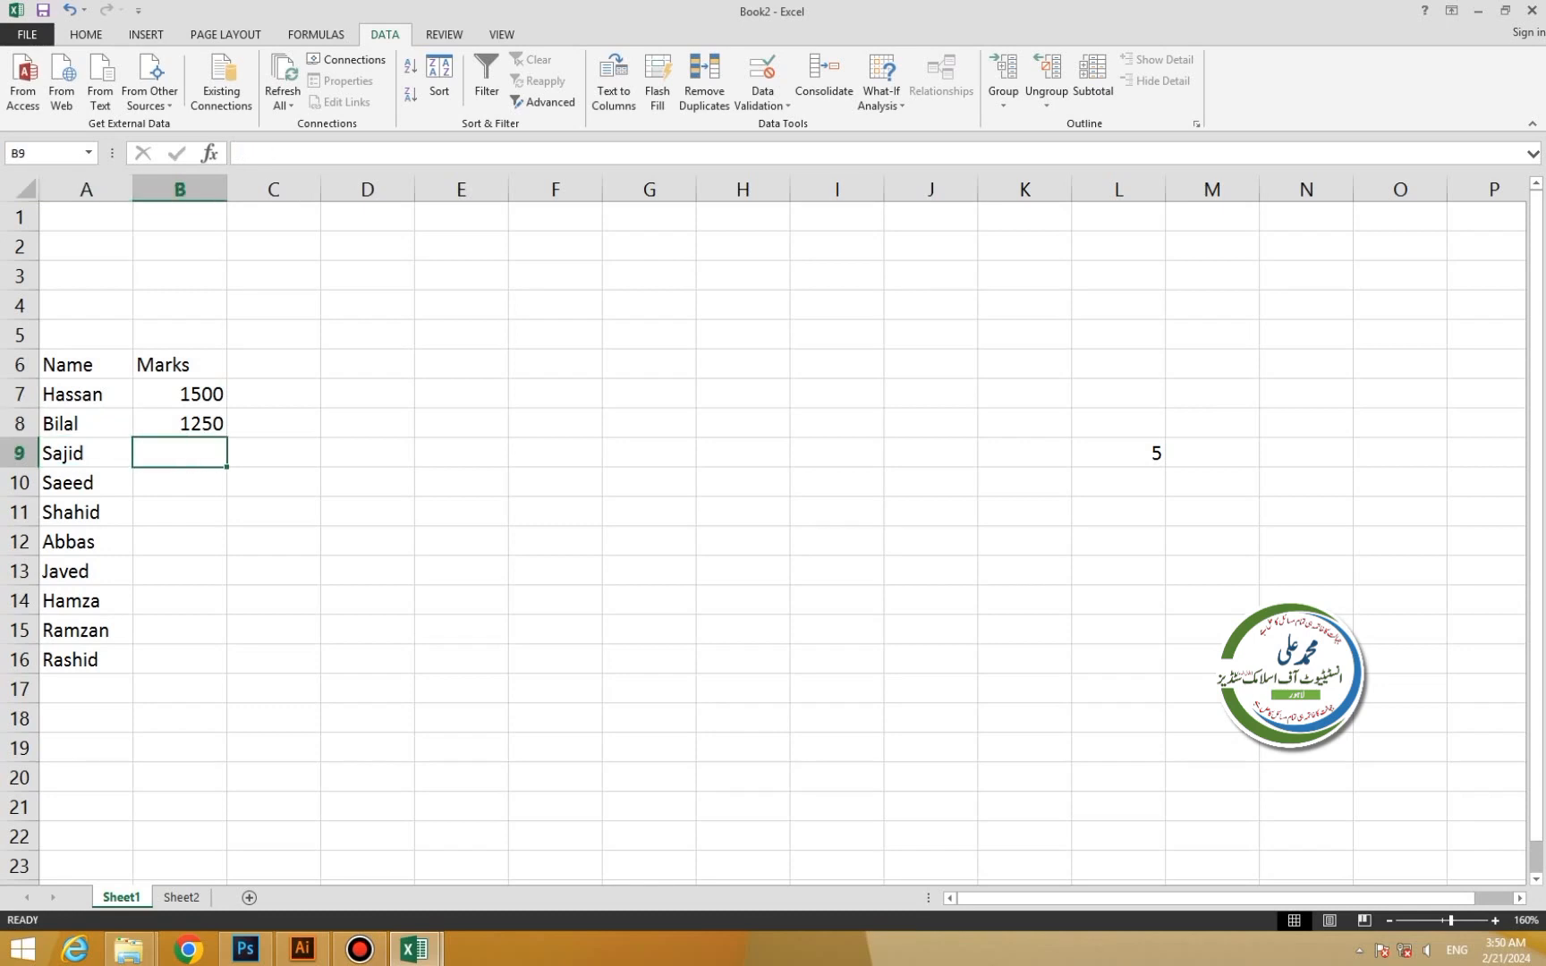
type("1320")
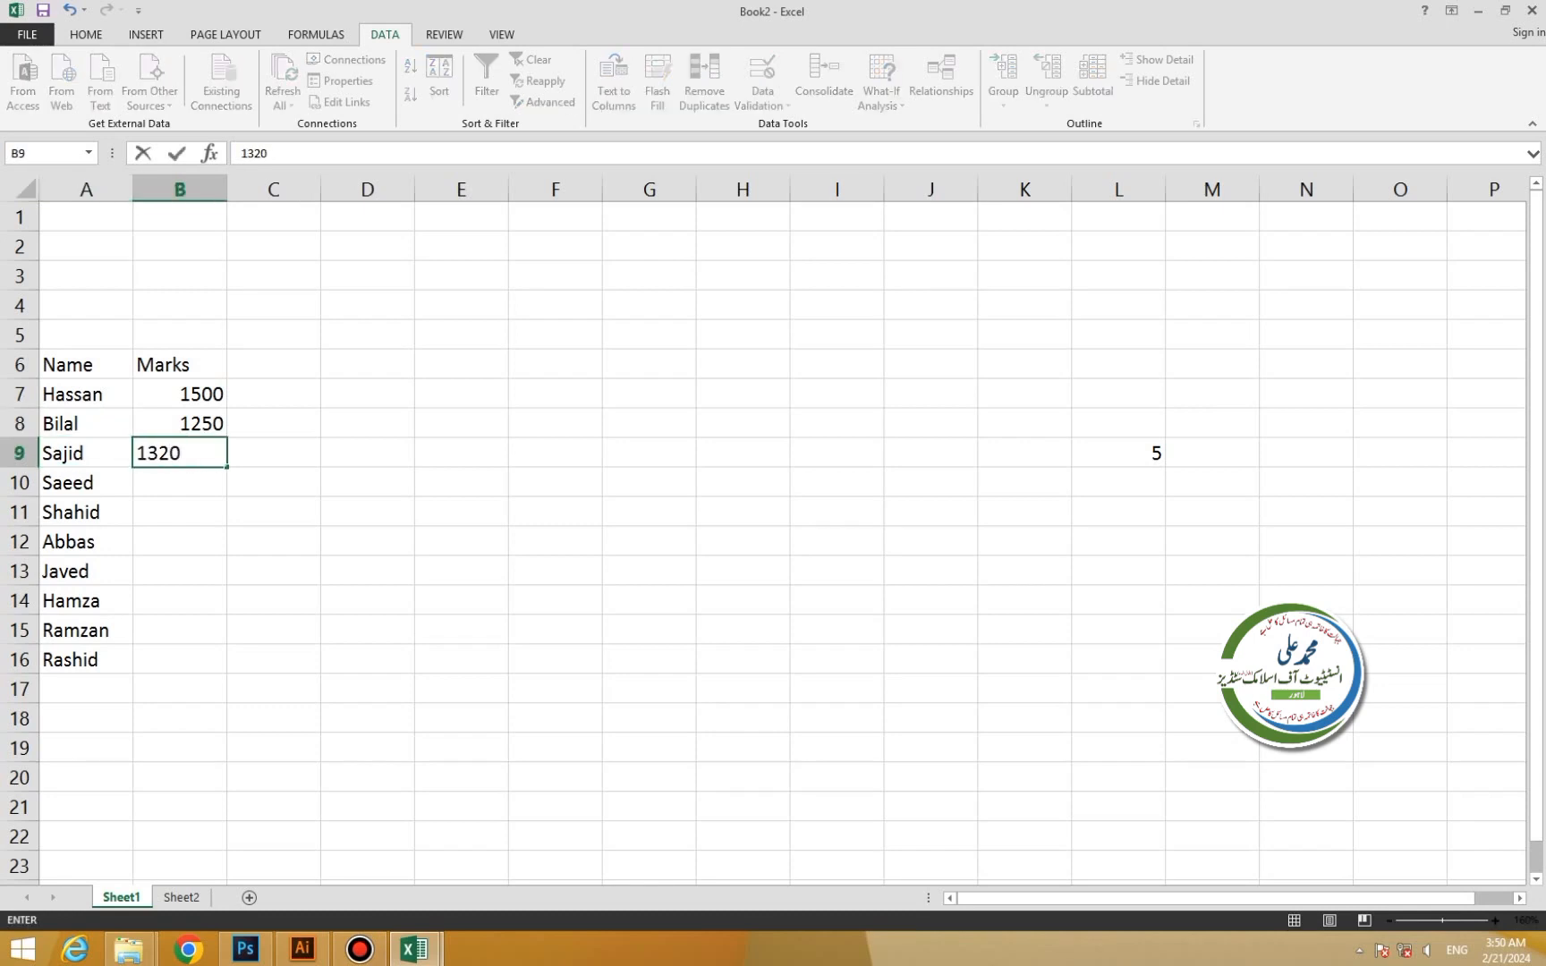
key("Right")
Enter 1250 and 1160 for Saeed and Shahid, then fill 1161–1165 down to Rashid.
key("Down")
key("Left")
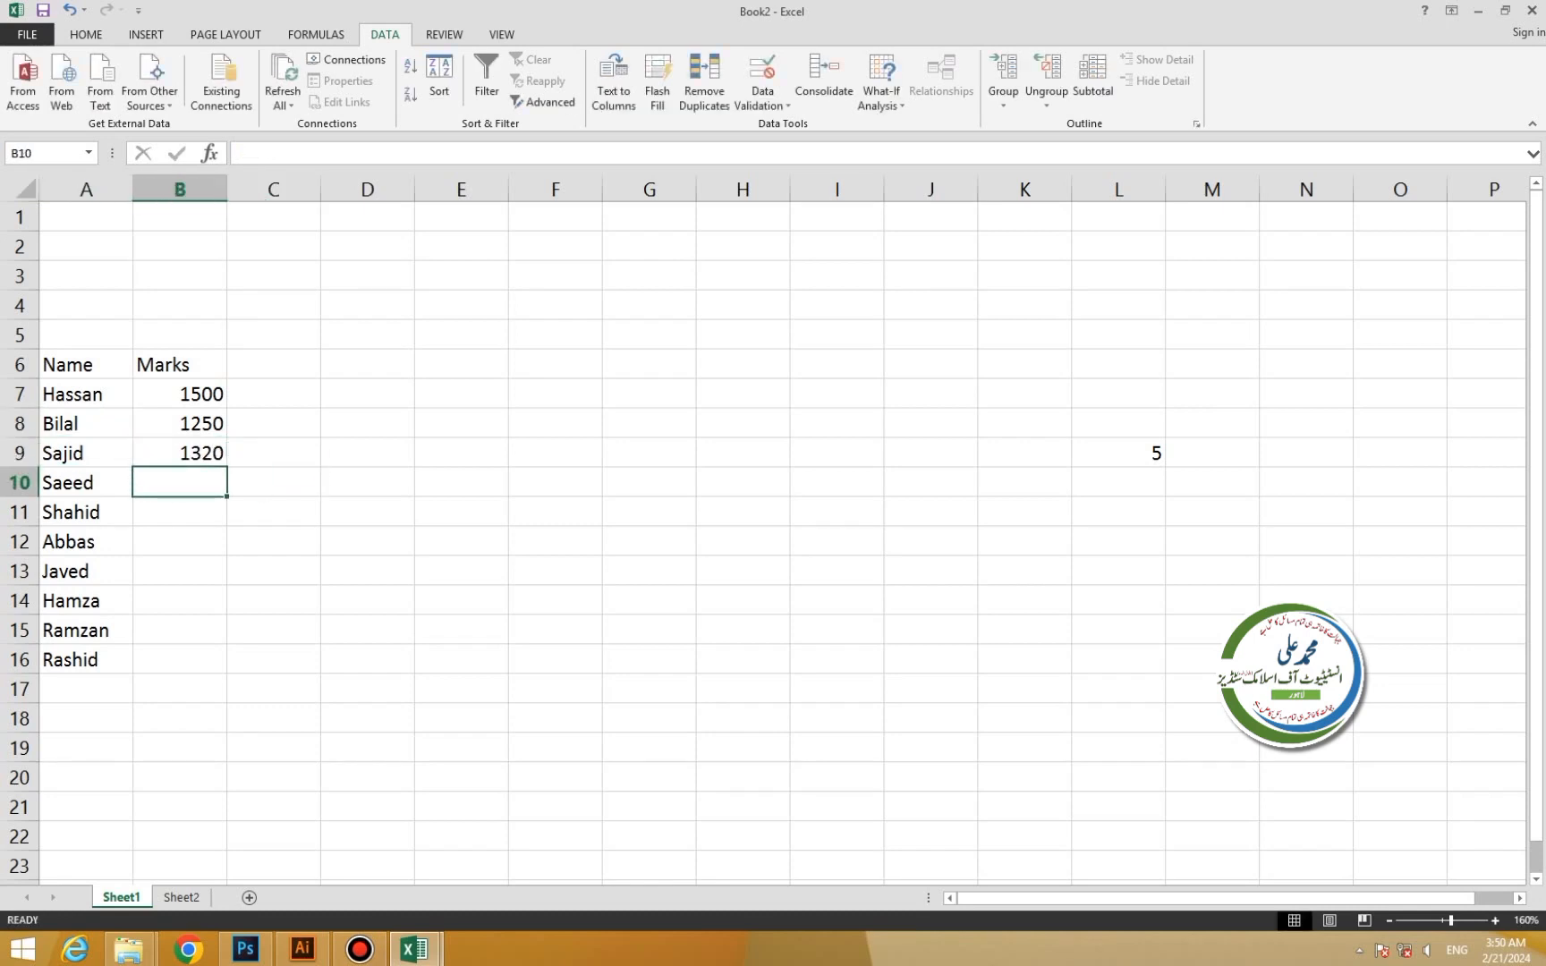
type("1250")
key("Left")
key("Down")
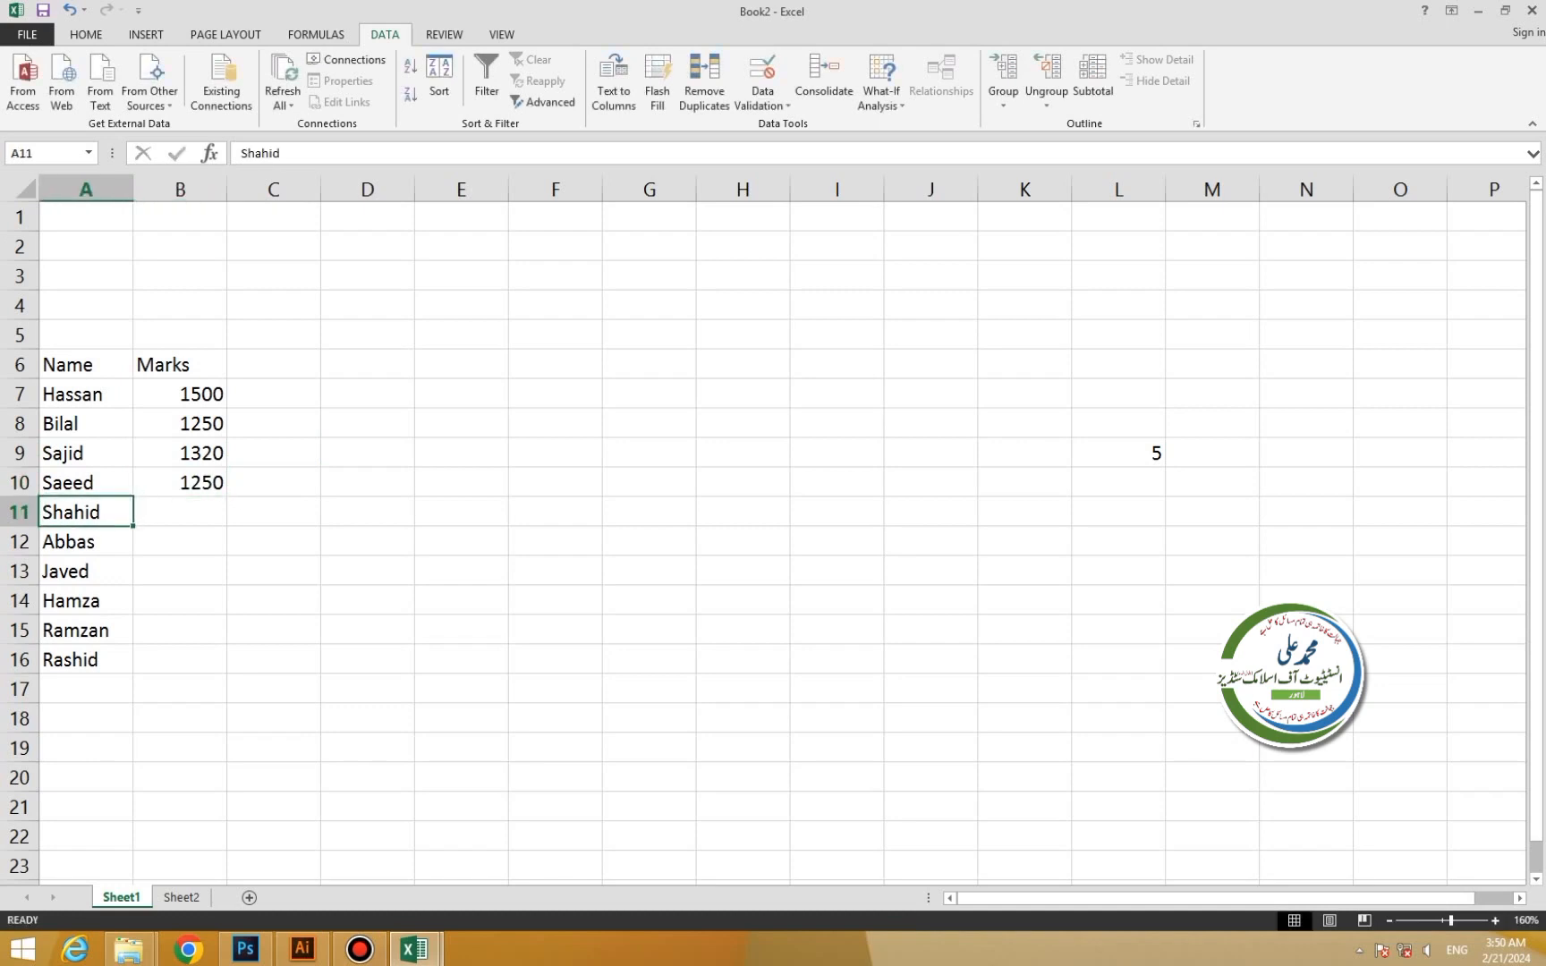
key("Right")
type("116")
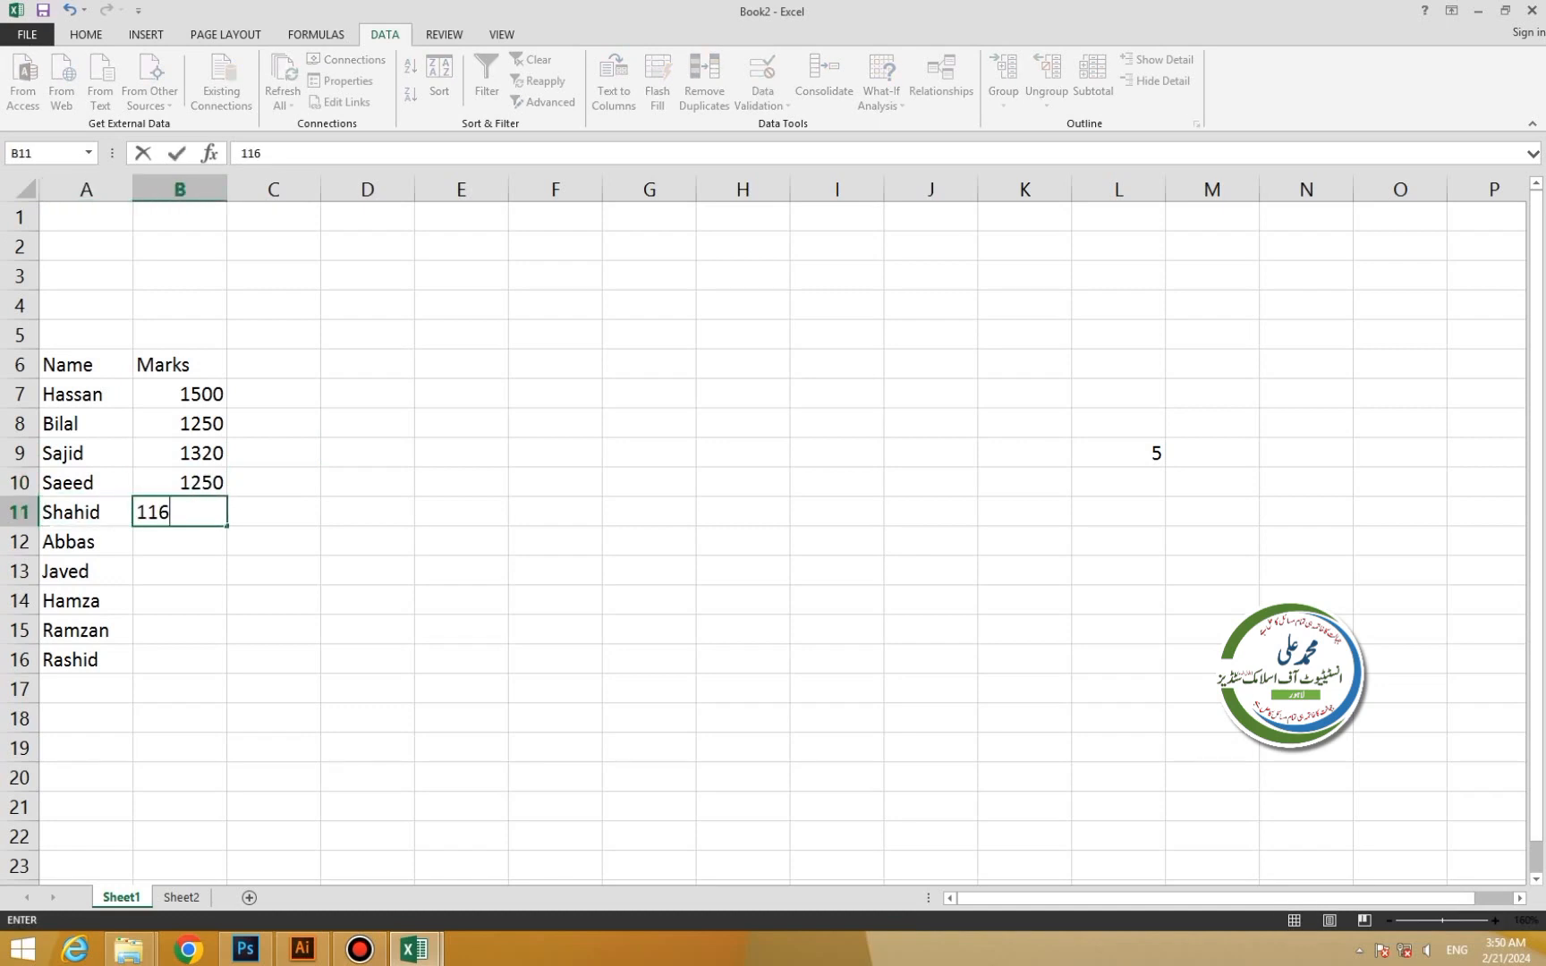
type("0")
key("Return")
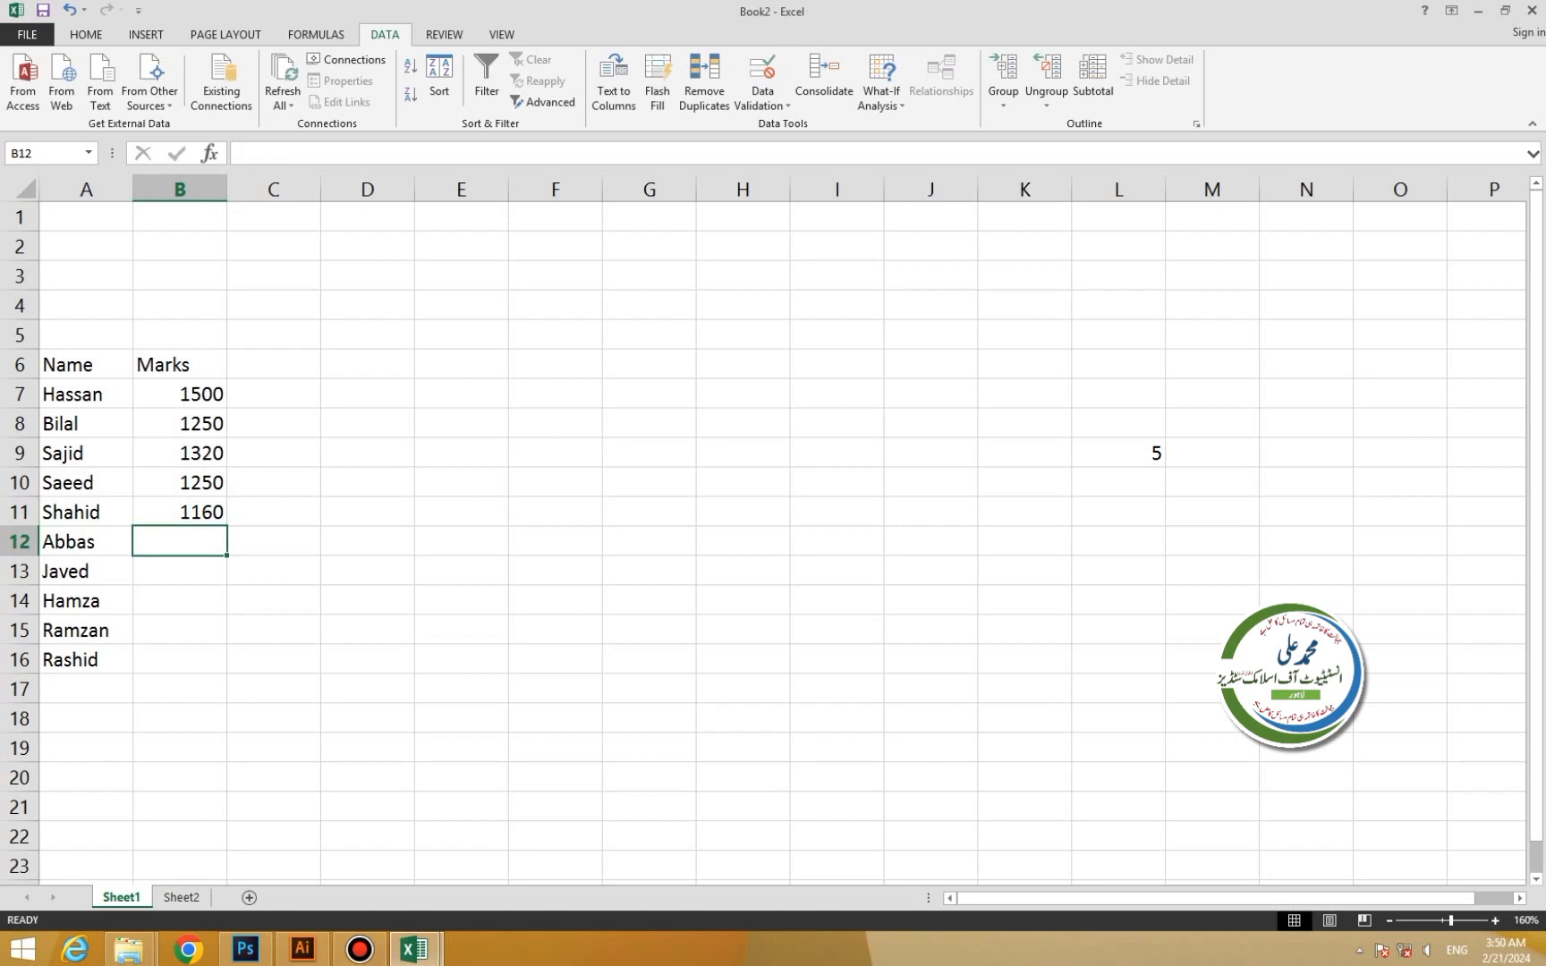
left_click(180, 513)
left_click_drag(226, 526, 227, 662)
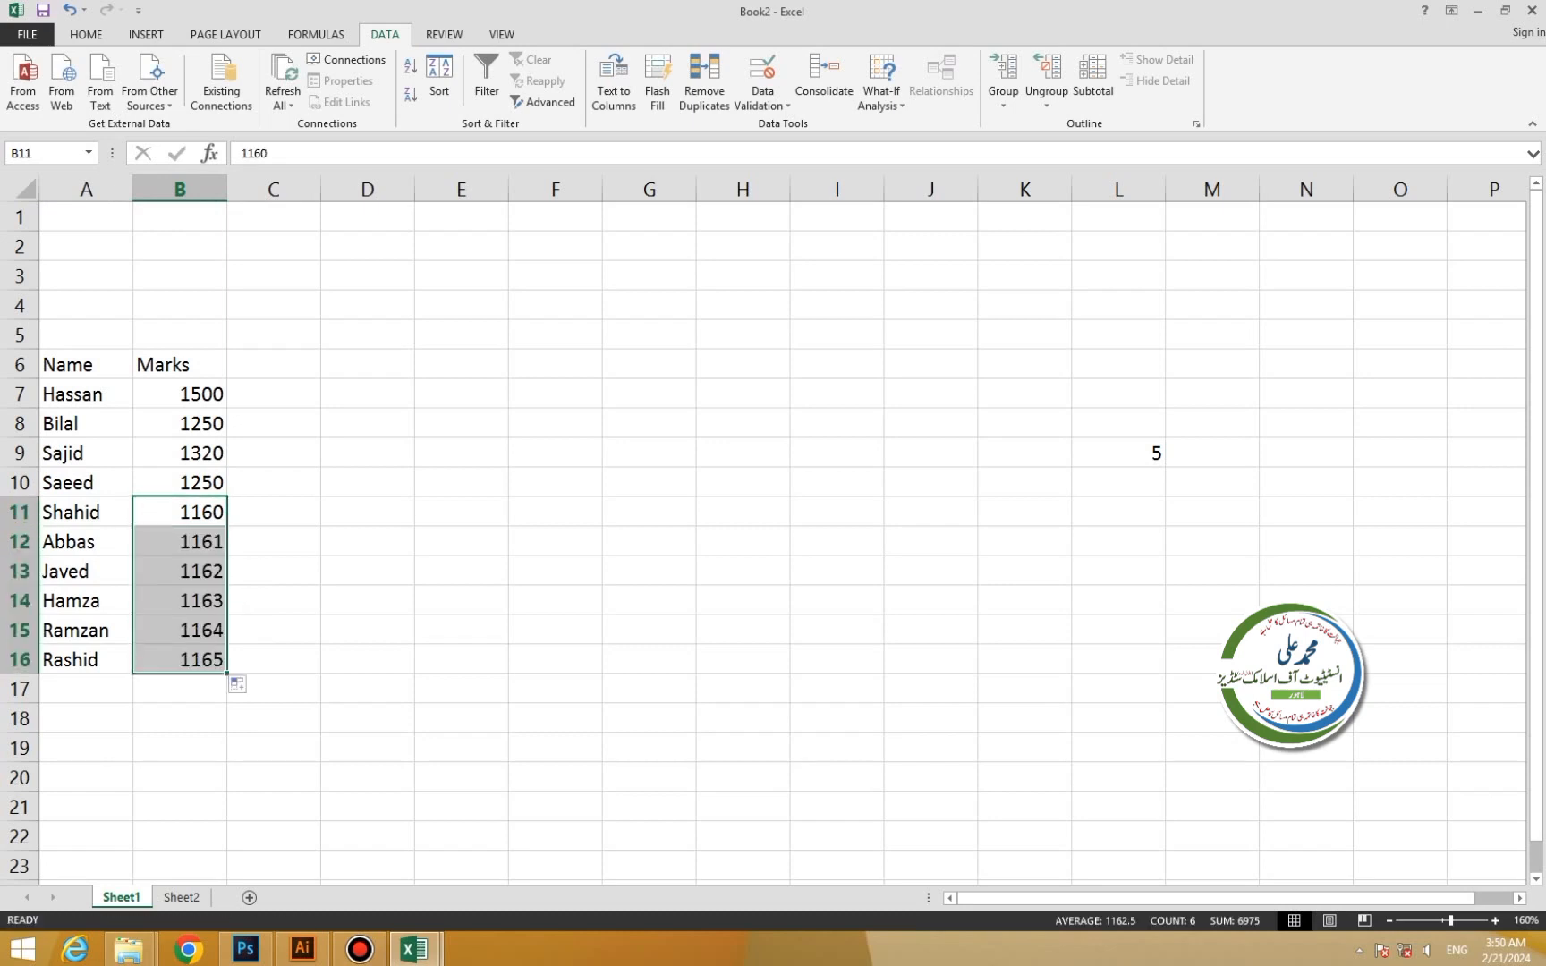
Copy Sheet1's Name and Marks list A6:B16 into Sheet2 at B4.
left_click(273, 364)
left_click_drag(86, 364, 180, 659)
left_click(182, 897)
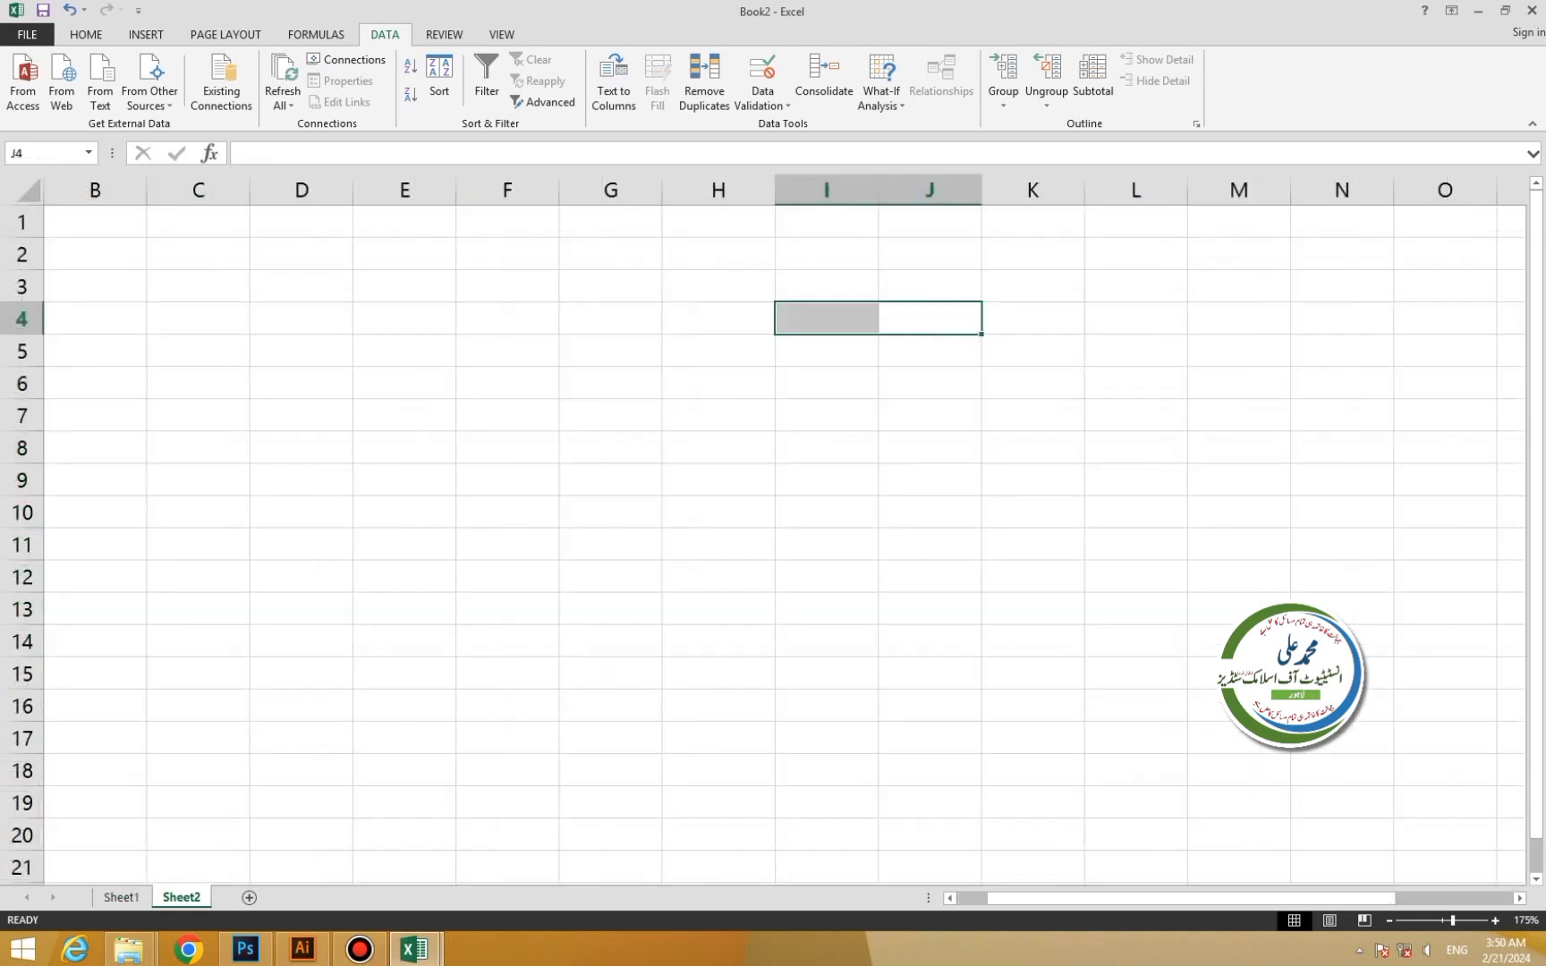
left_click_drag(95, 319, 199, 579)
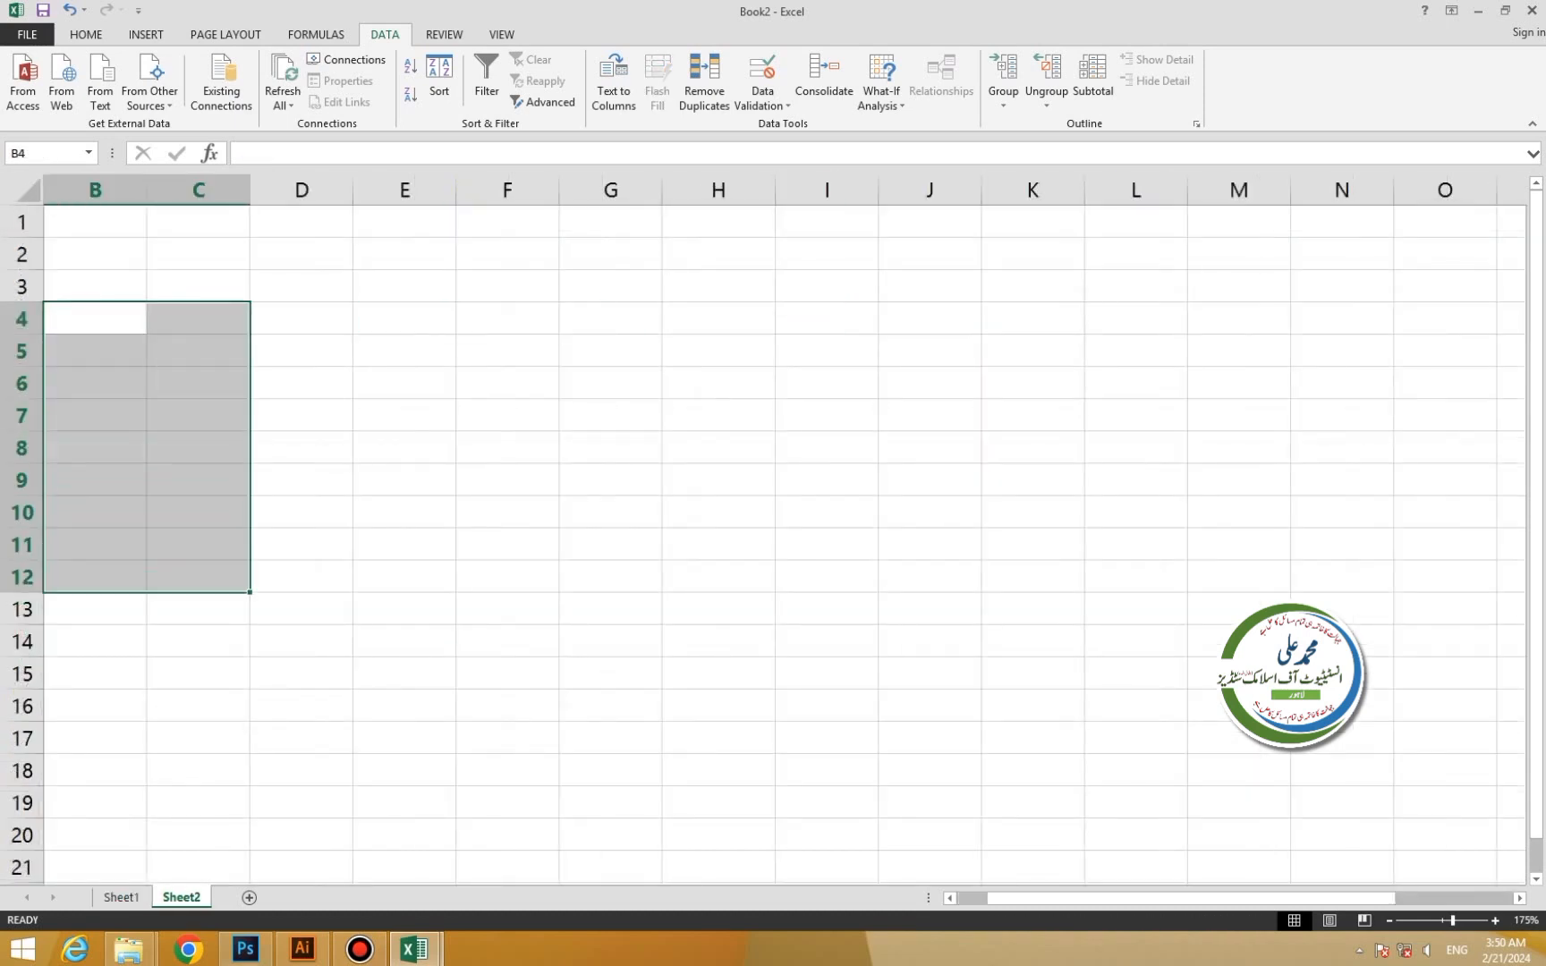
left_click(121, 897)
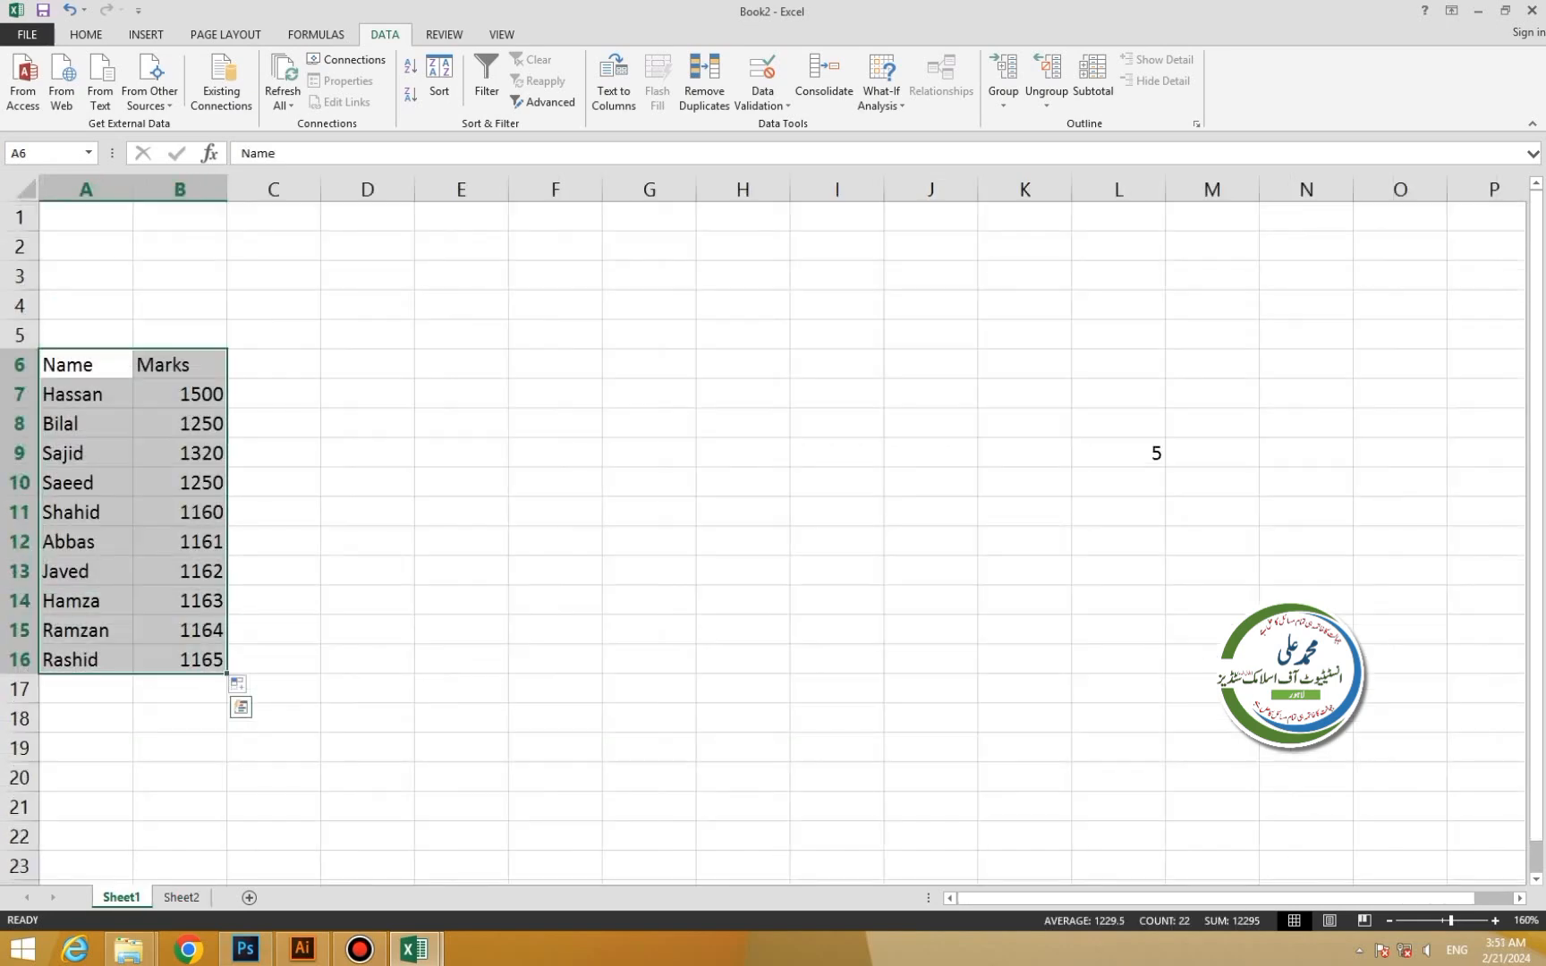
key("ctrl+c")
key("ctrl+Page_Down")
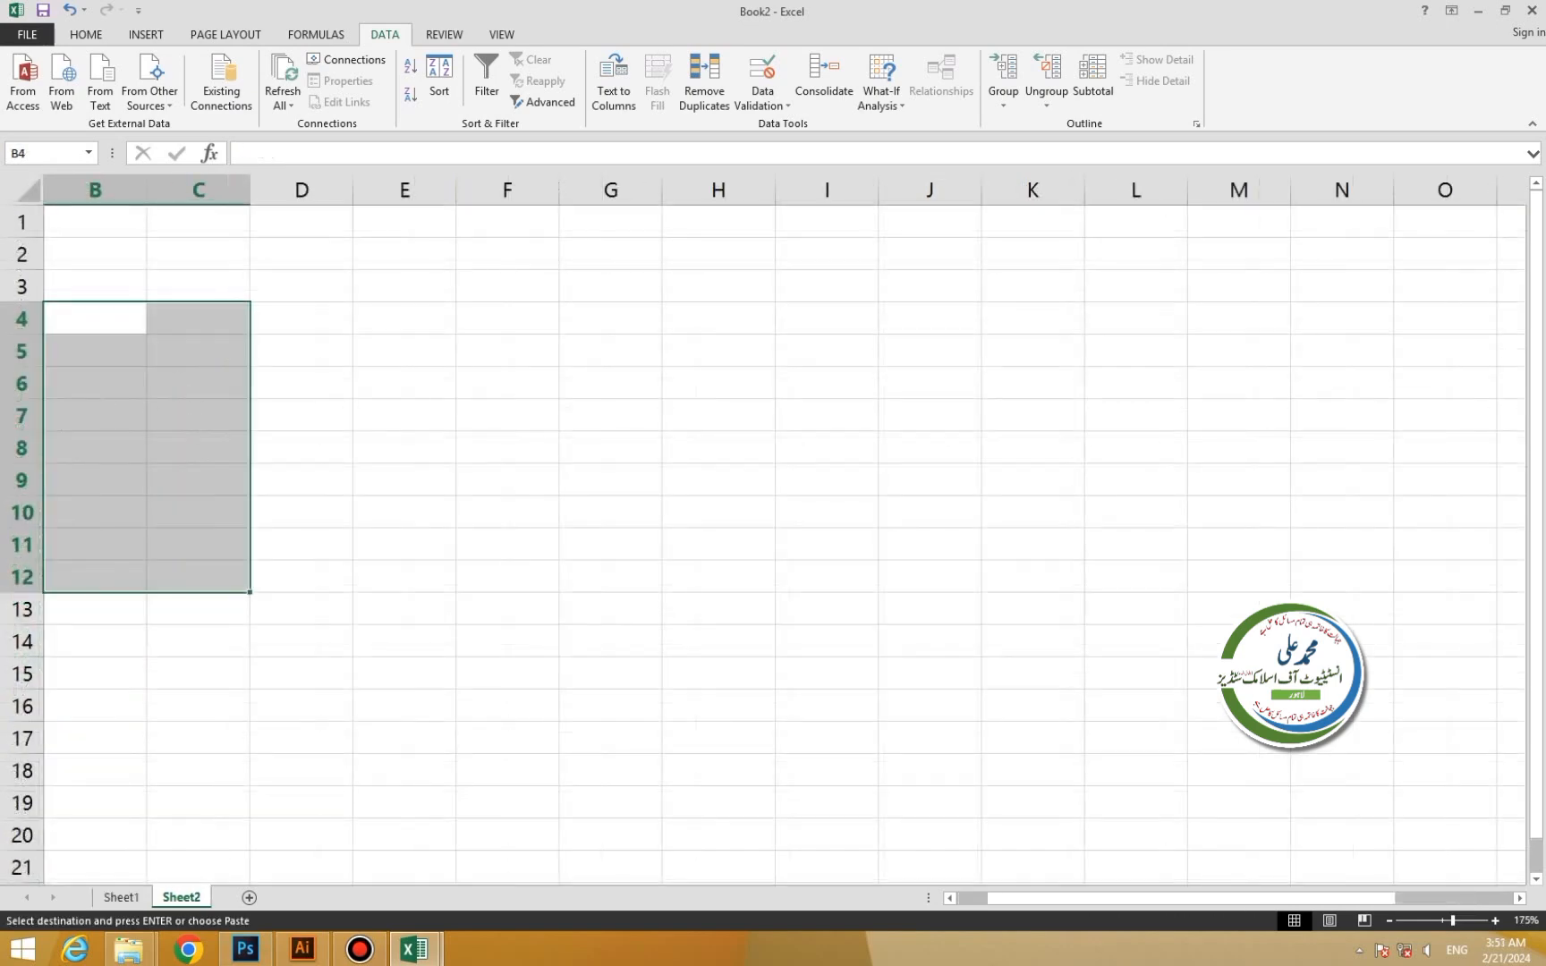
key("ctrl+v")
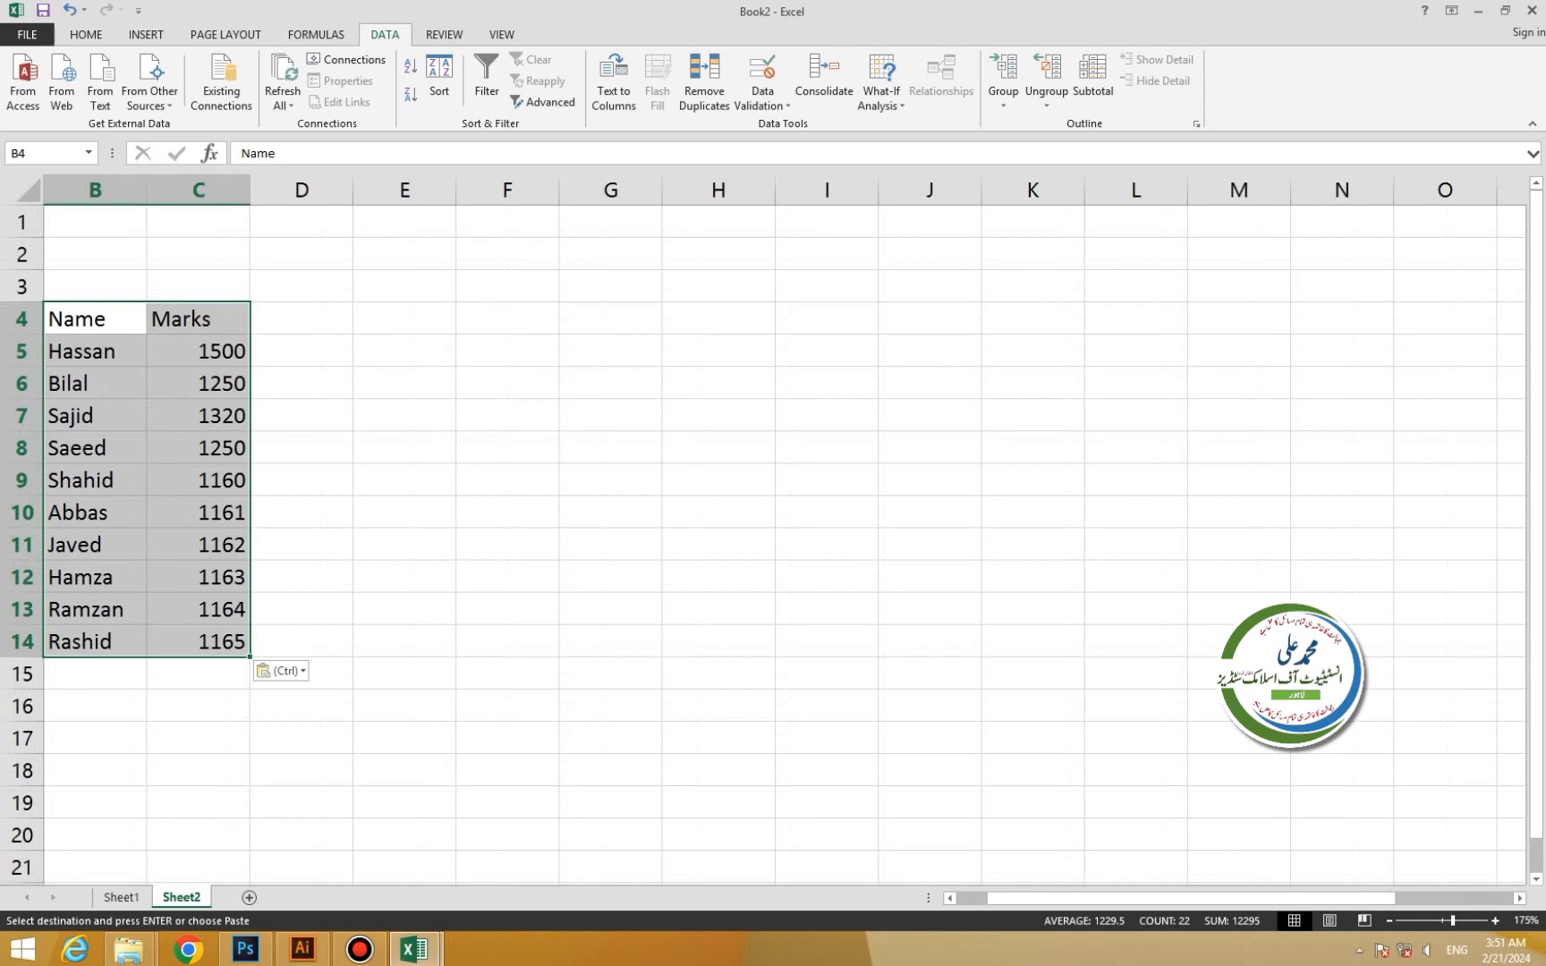
left_click(404, 447)
Rename the Marks header to Fees and set 15000, 12500, 13000 for Hassan, Bilal, Sajid.
left_click(184, 318)
double_click(184, 318)
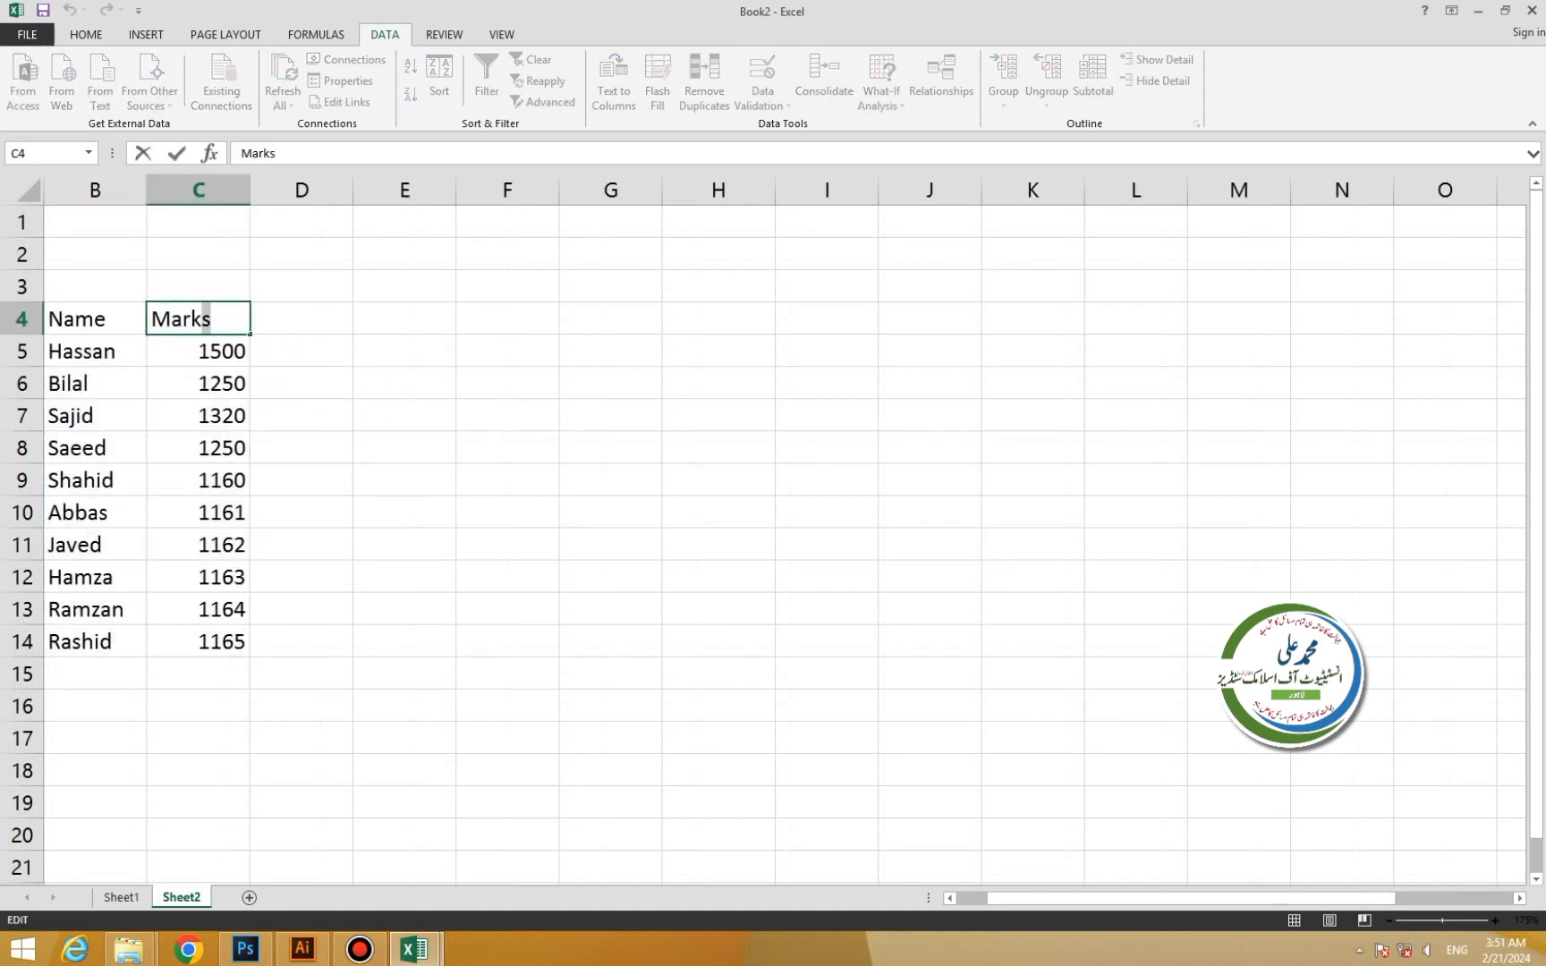
double_click(181, 319)
type("Fees")
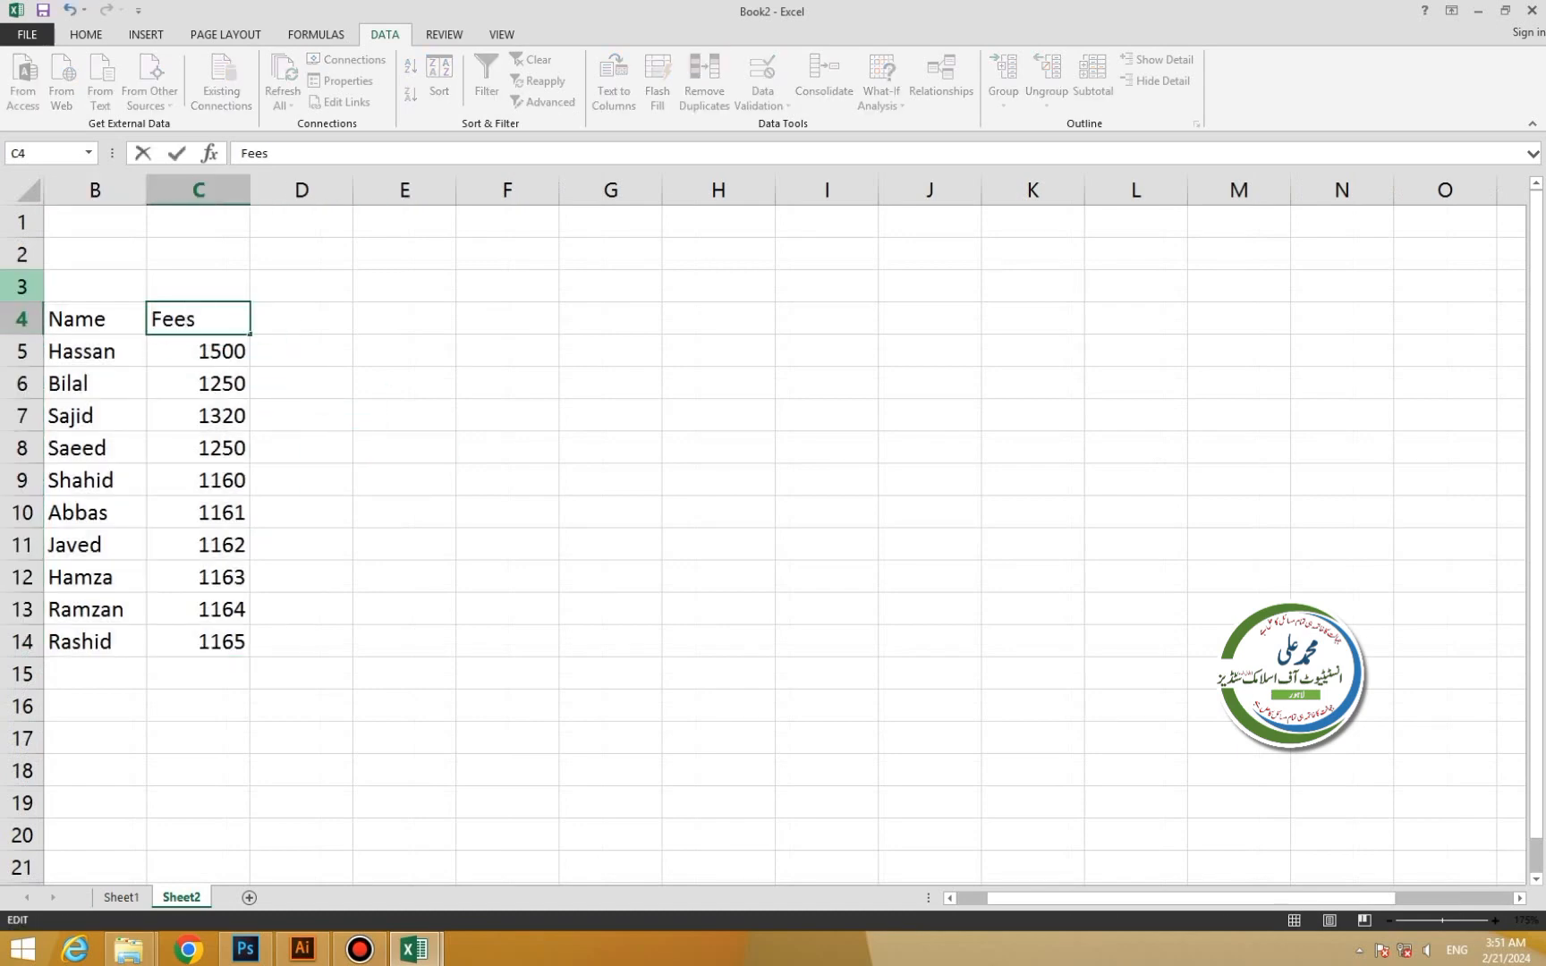
key("Return")
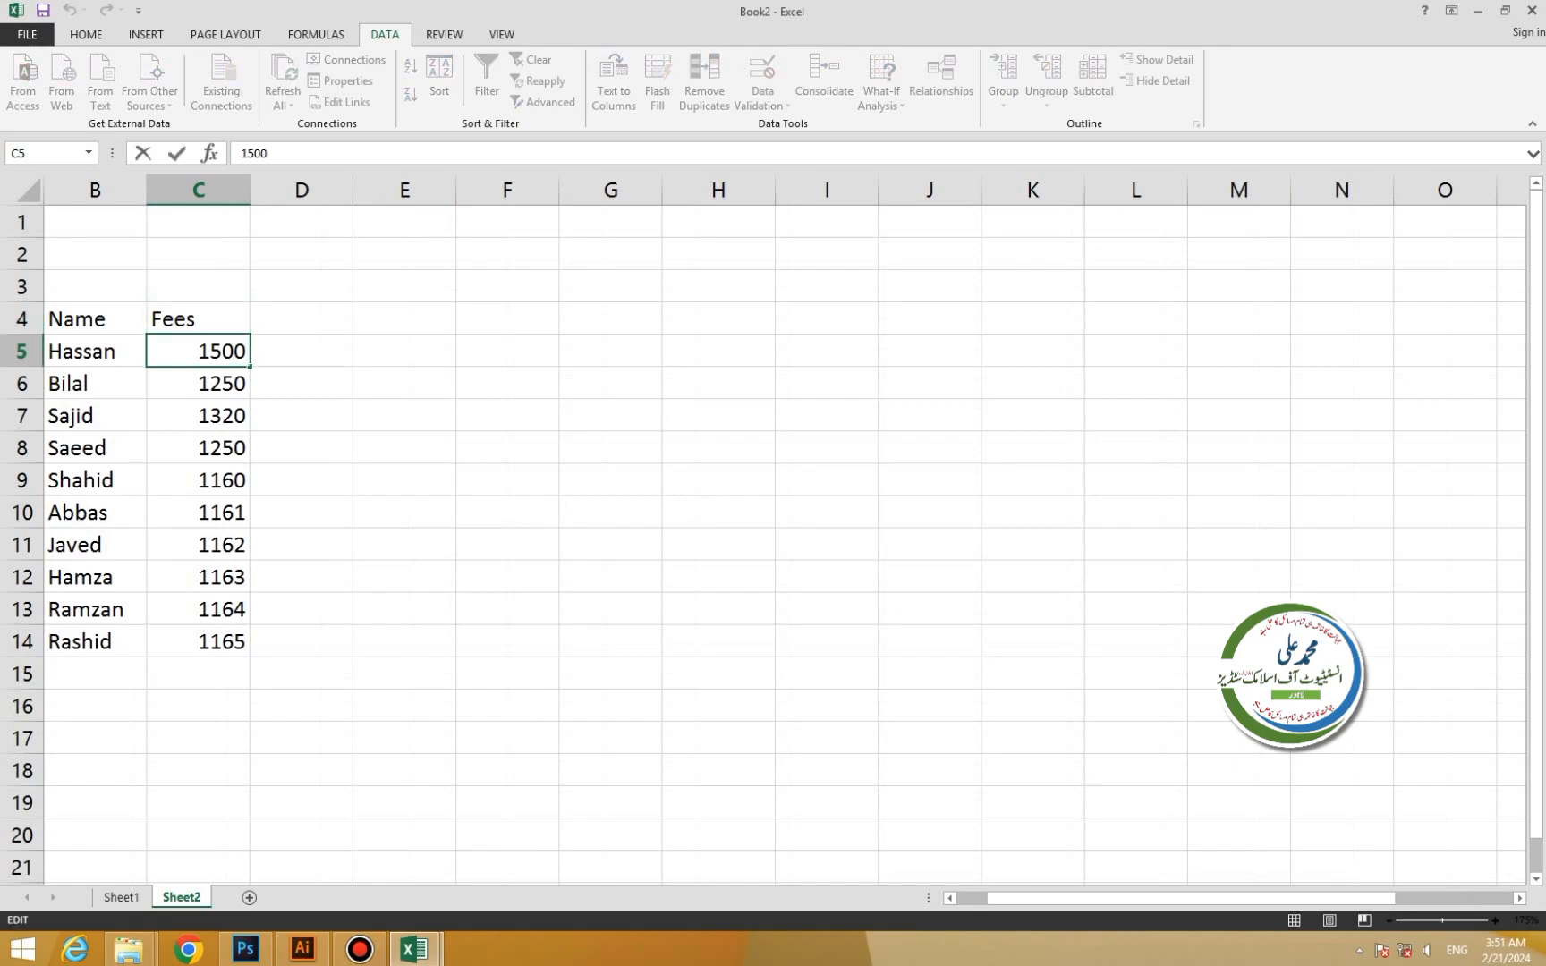
type("0")
double_click(199, 397)
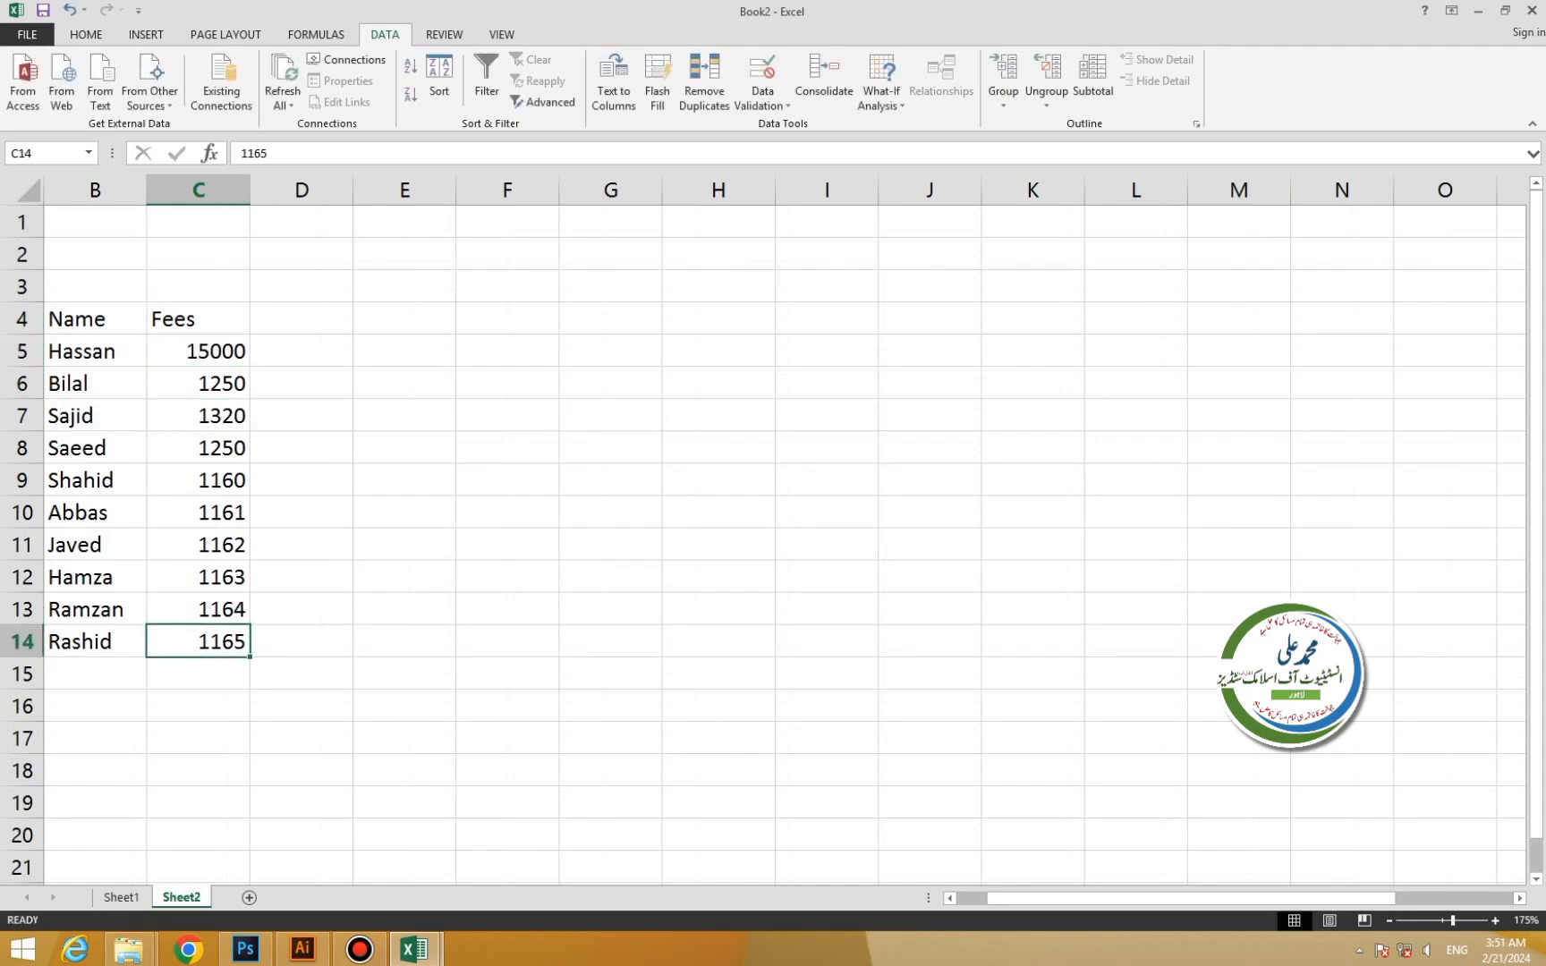
left_click(199, 385)
key("F2")
type("0")
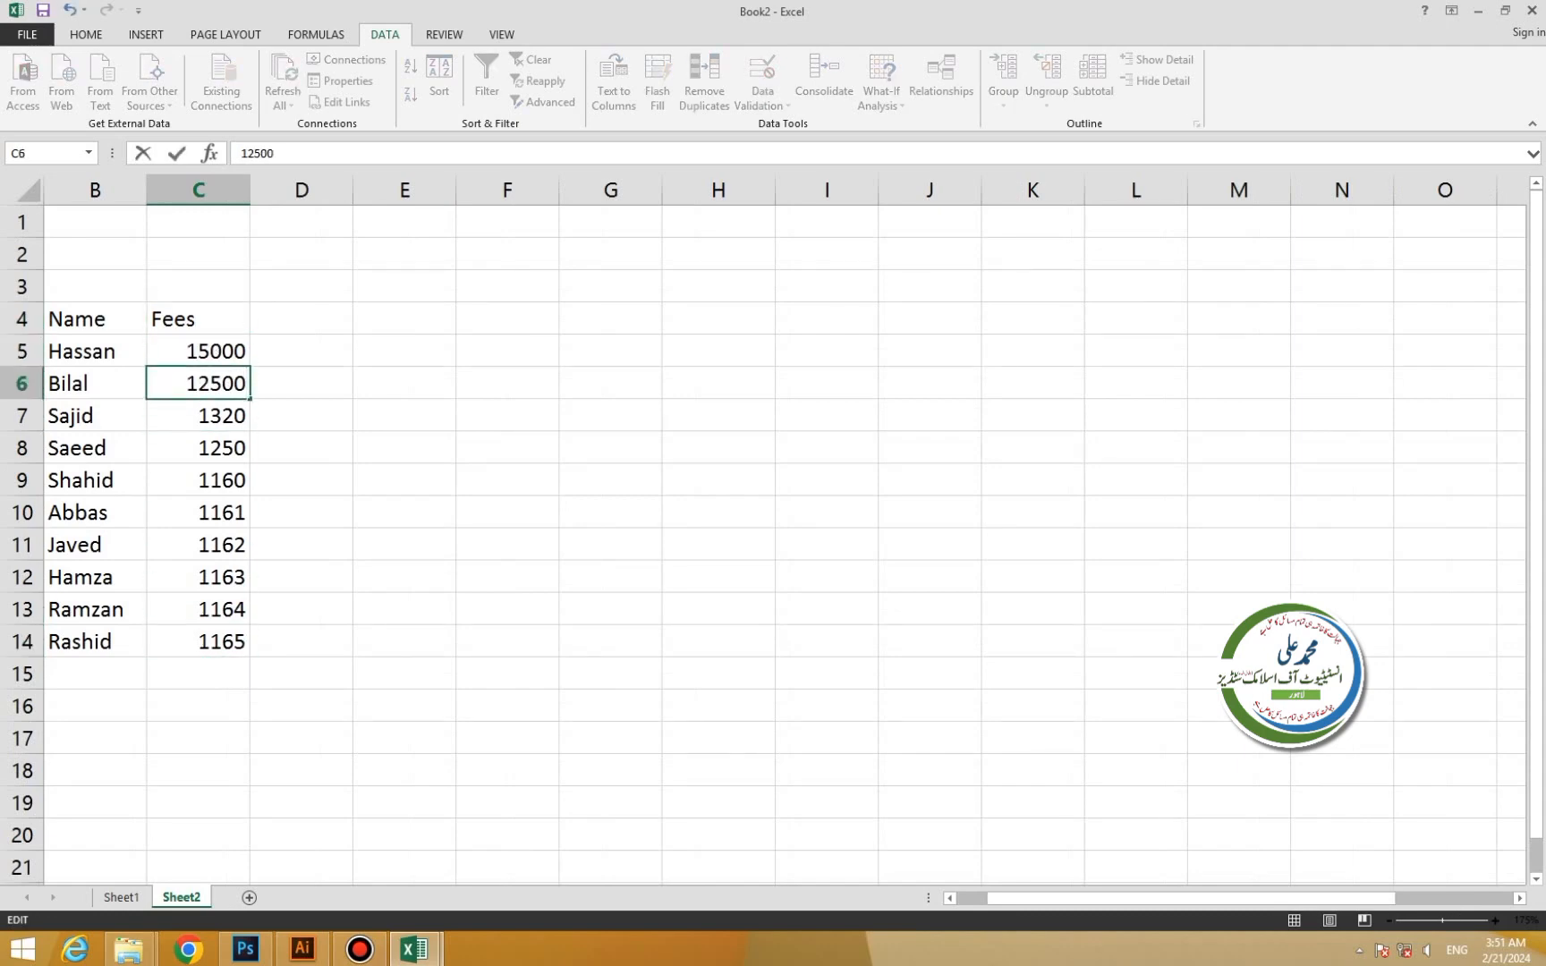
key("Return")
double_click(222, 416)
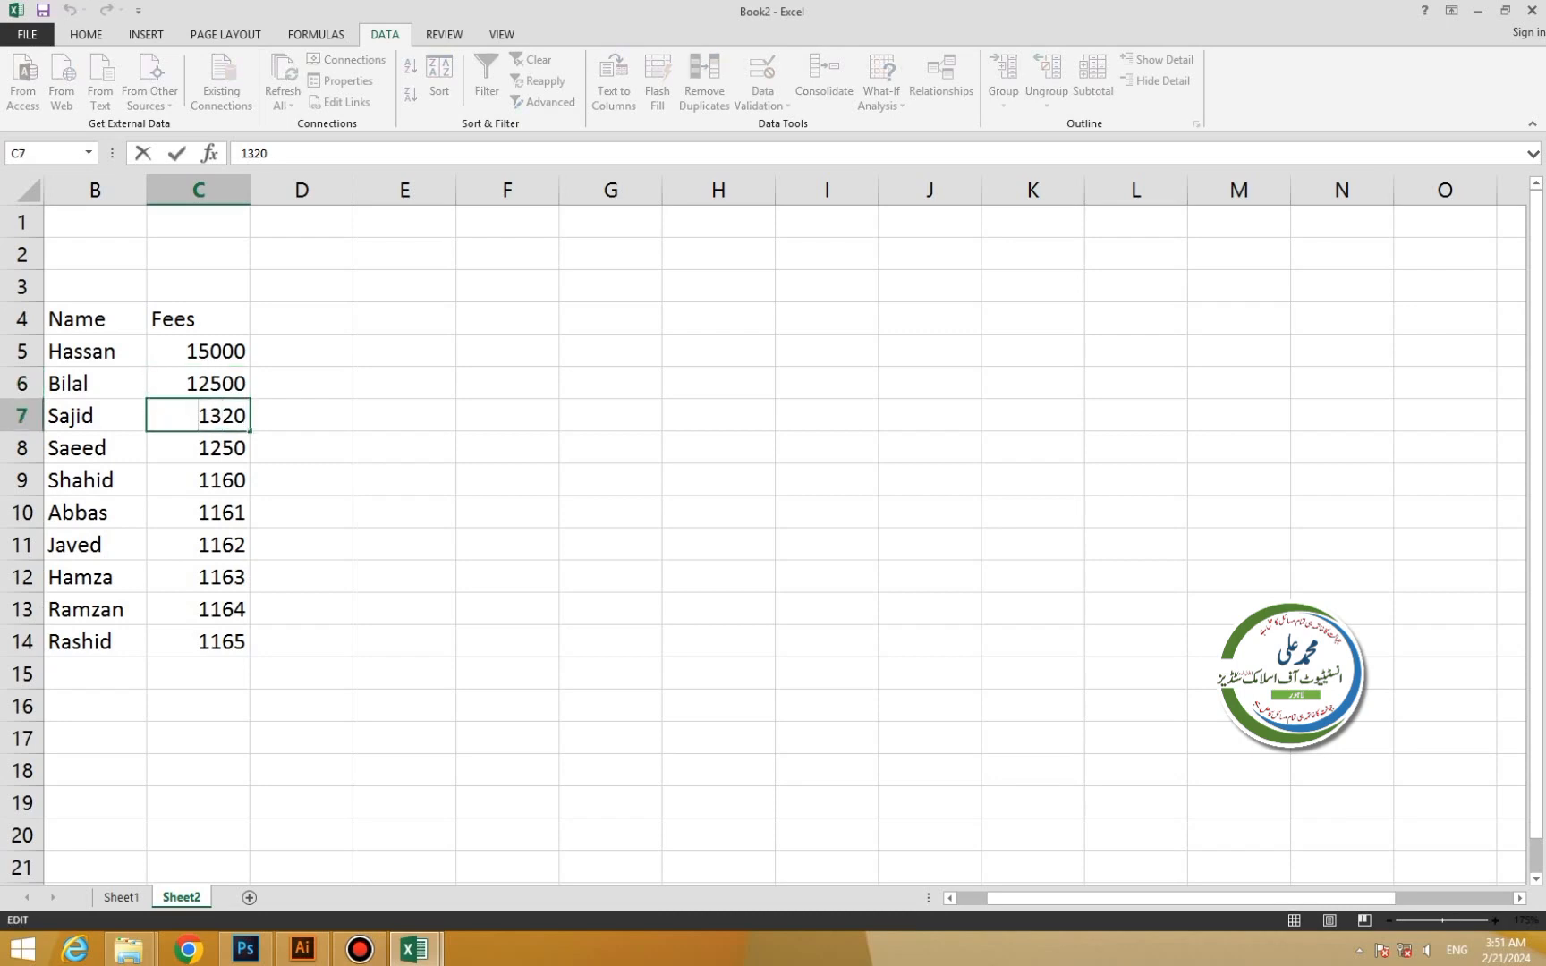
type("13")
key("Right")
key("BackSpace")
key("BackSpace")
type("0")
key("BackSpace")
type("0")
key("Return")
Change Saeed's, Shahid's and Abbas's fees to 8000, 12000 and 15000.
key("F2")
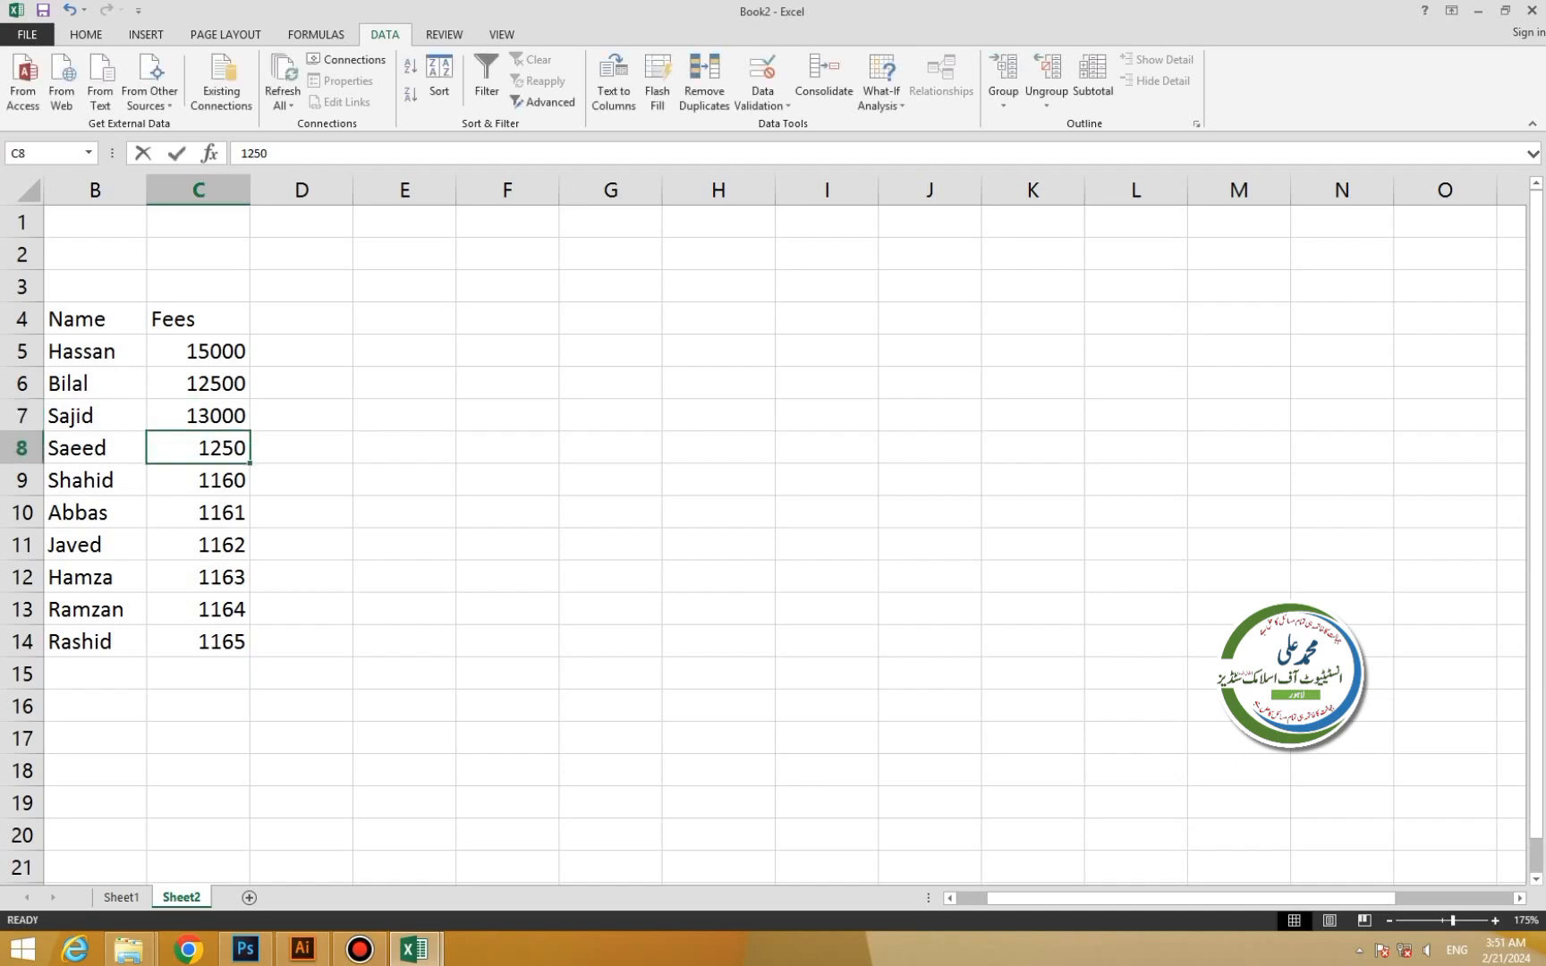
key("shift+Home")
type("8000")
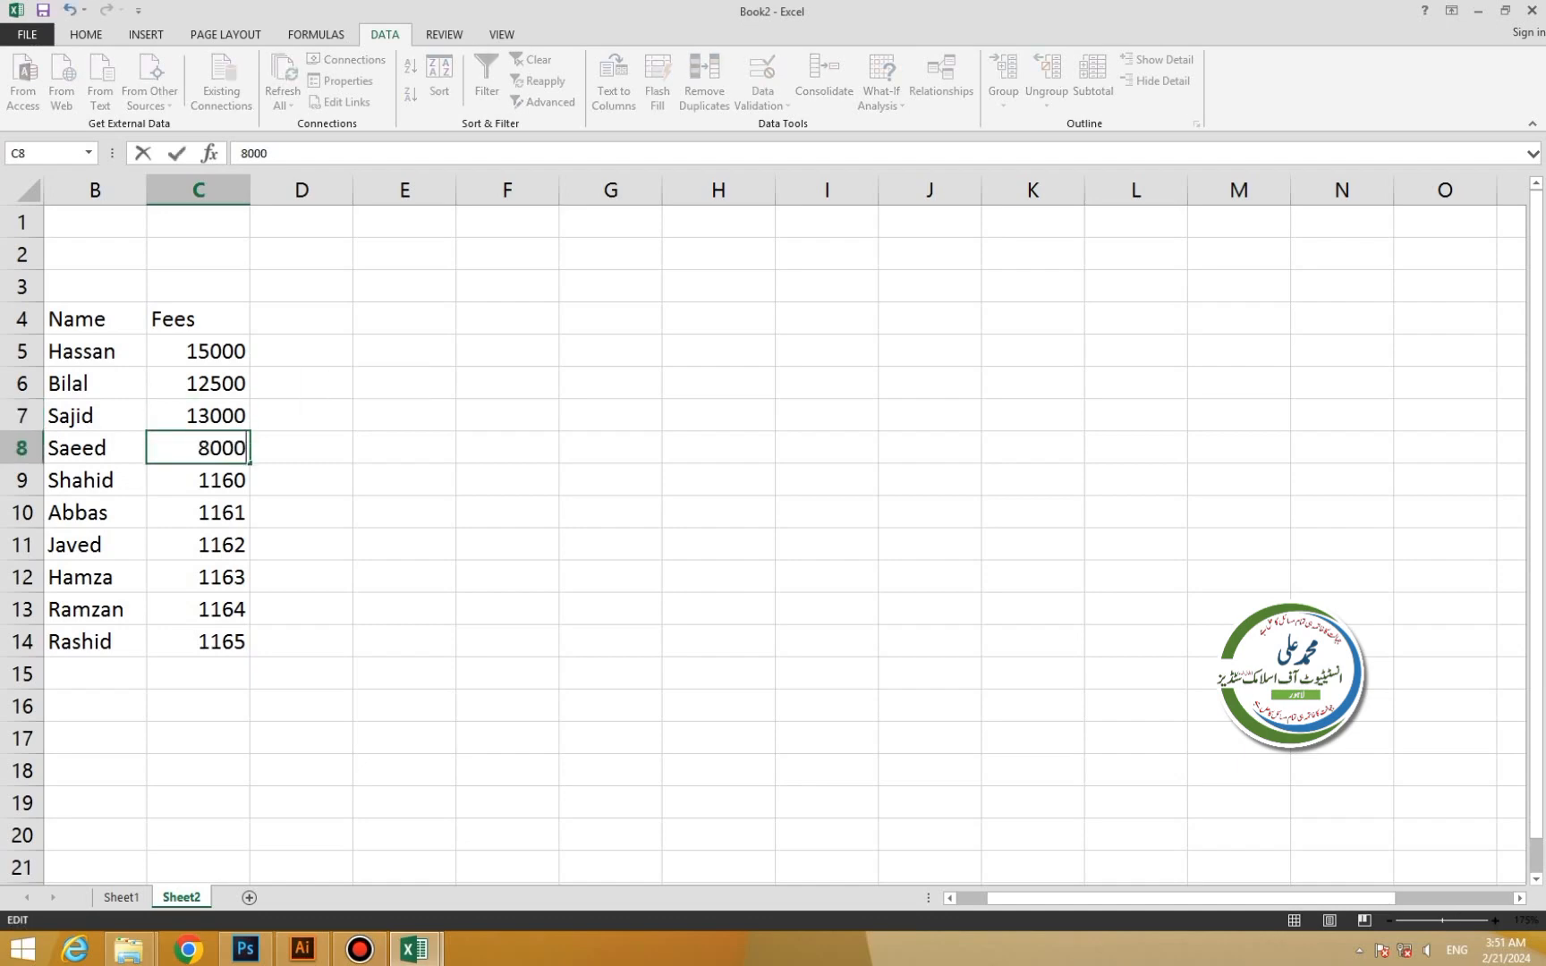
key("Return")
key("F2")
key("shift+Home")
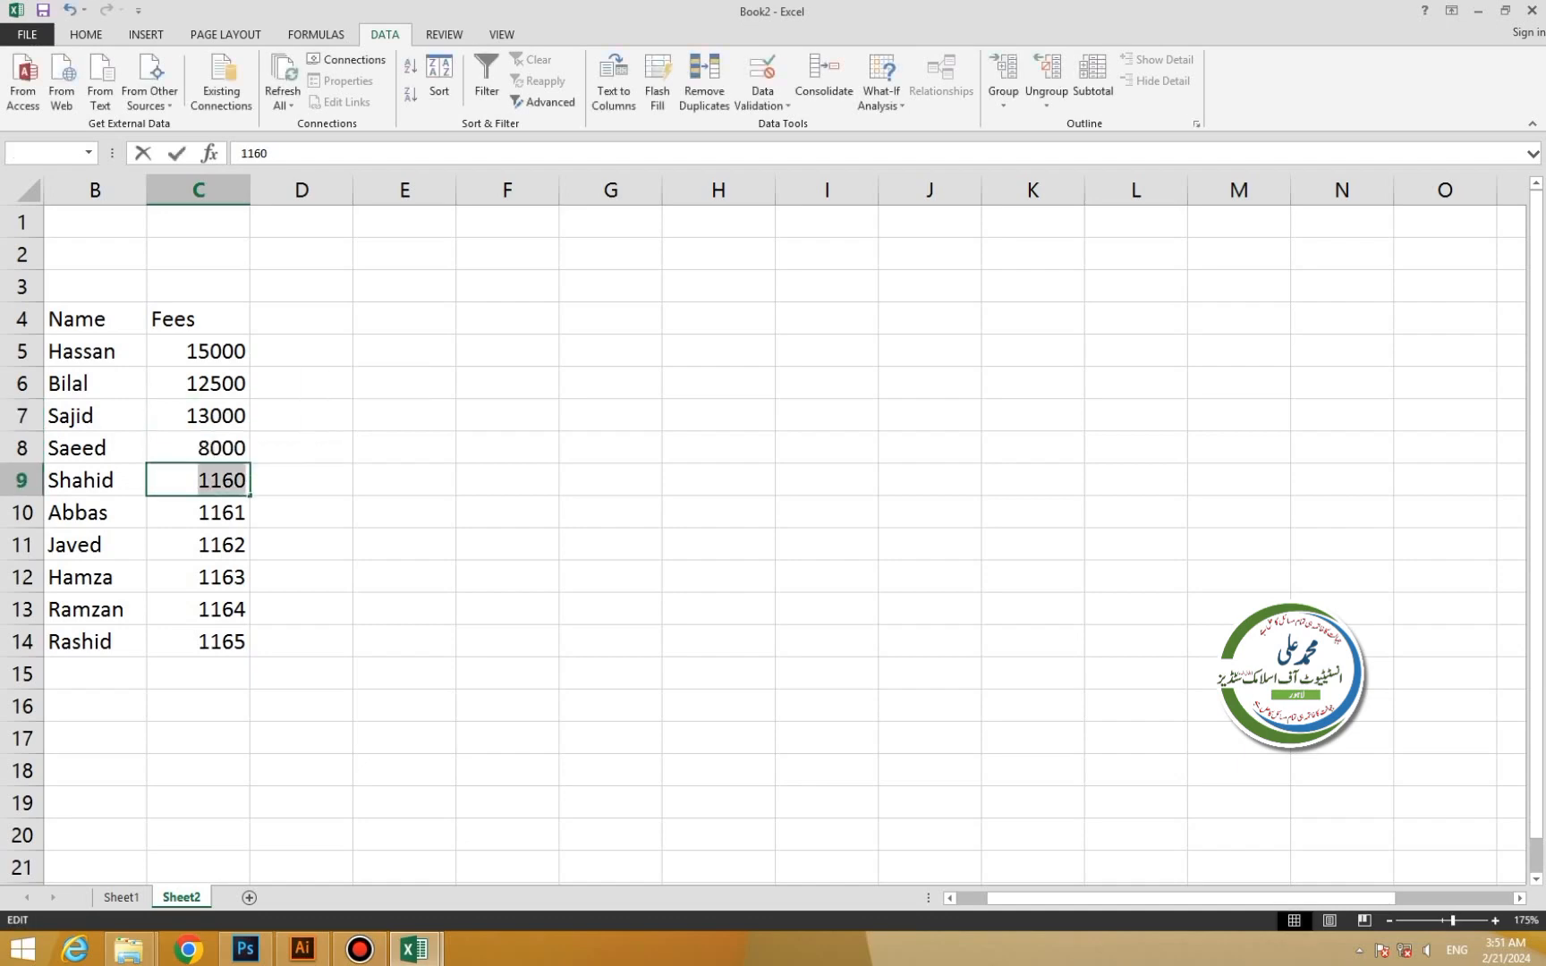
type("12000")
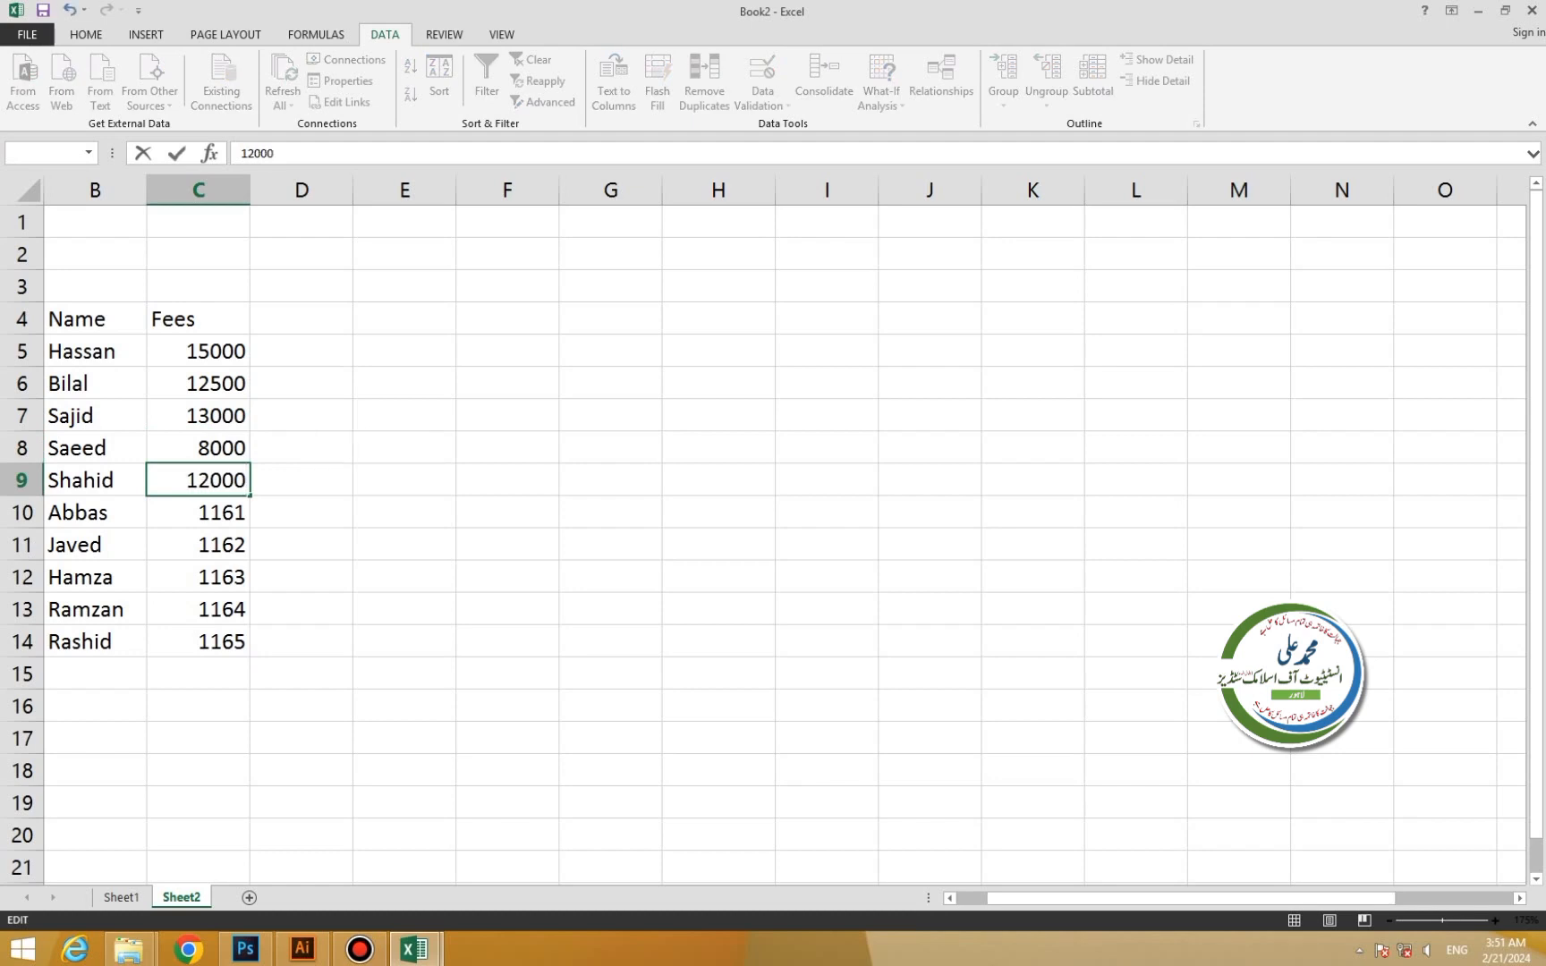
key("Return")
key("F2")
key("Home")
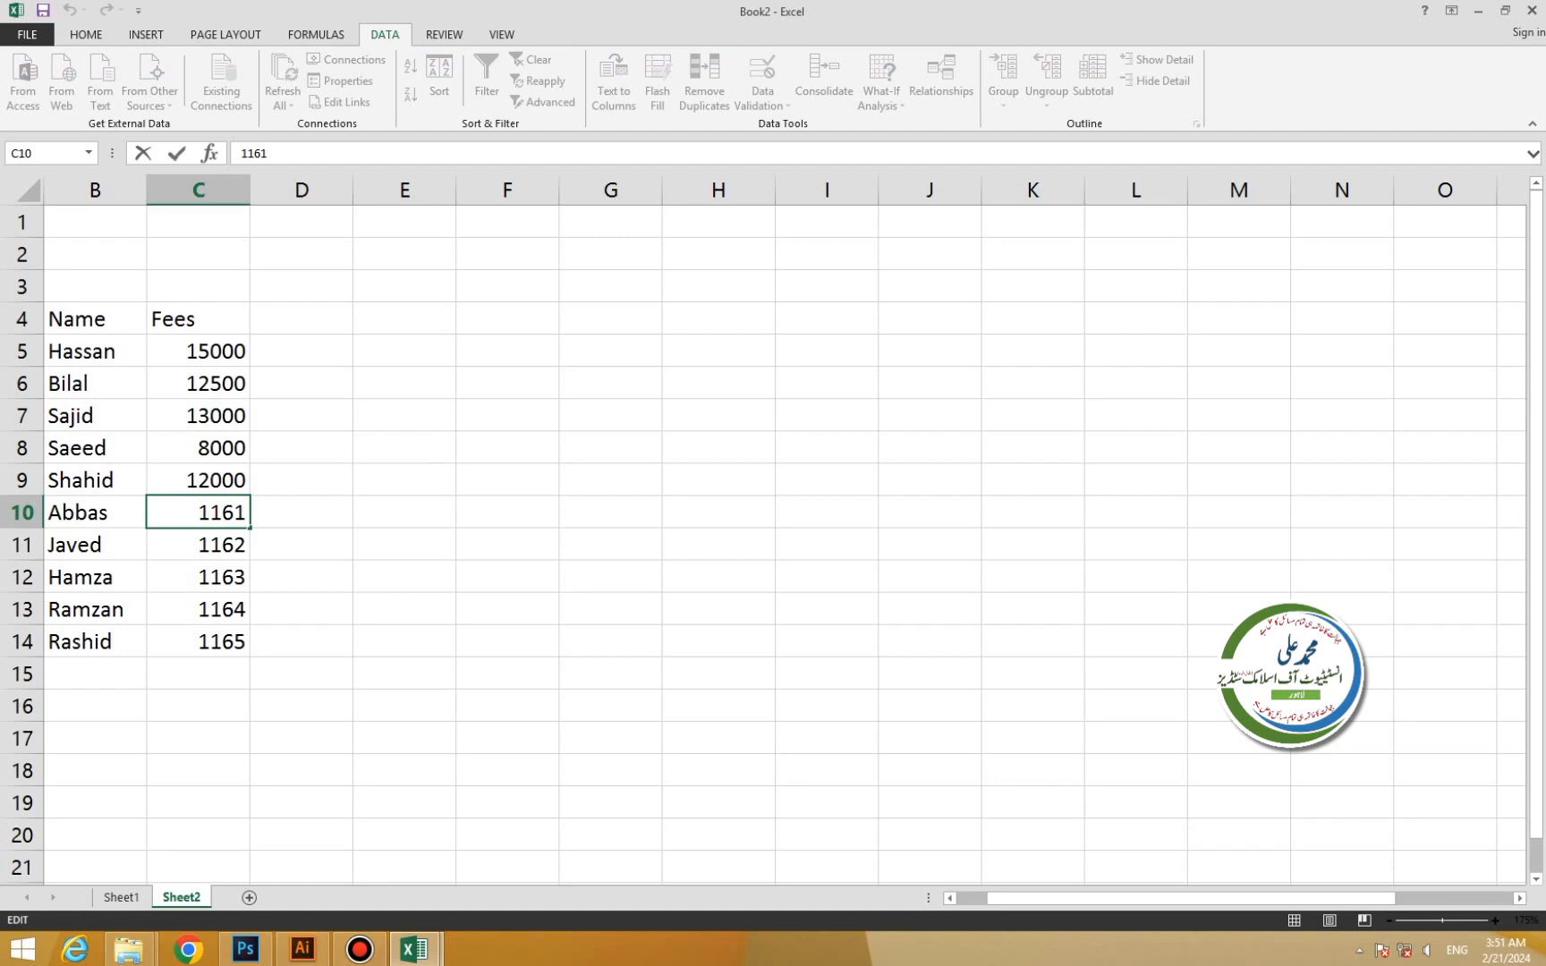
key("shift+Right")
key("shift+Right")
key("shift+Right")
key("shift+Right")
type("15000")
Set Javed's, Hamza's, Ramzan's and Rashid's fees to 9000, 22000, 19000 and 16000.
double_click(188, 545)
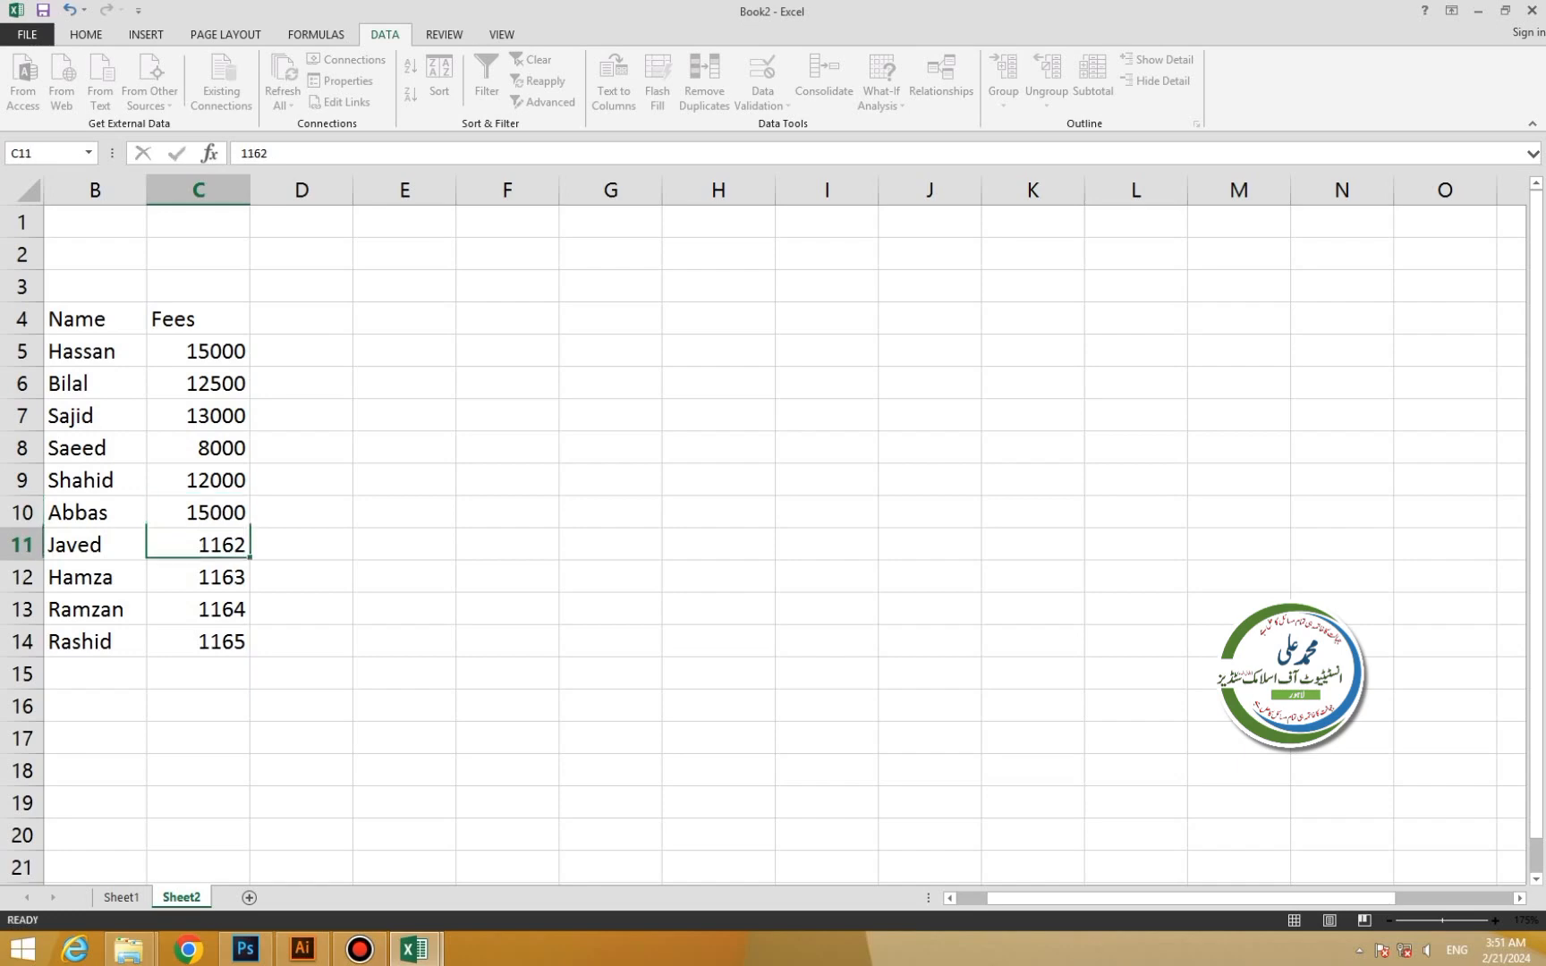
left_click_drag(197, 545, 246, 544)
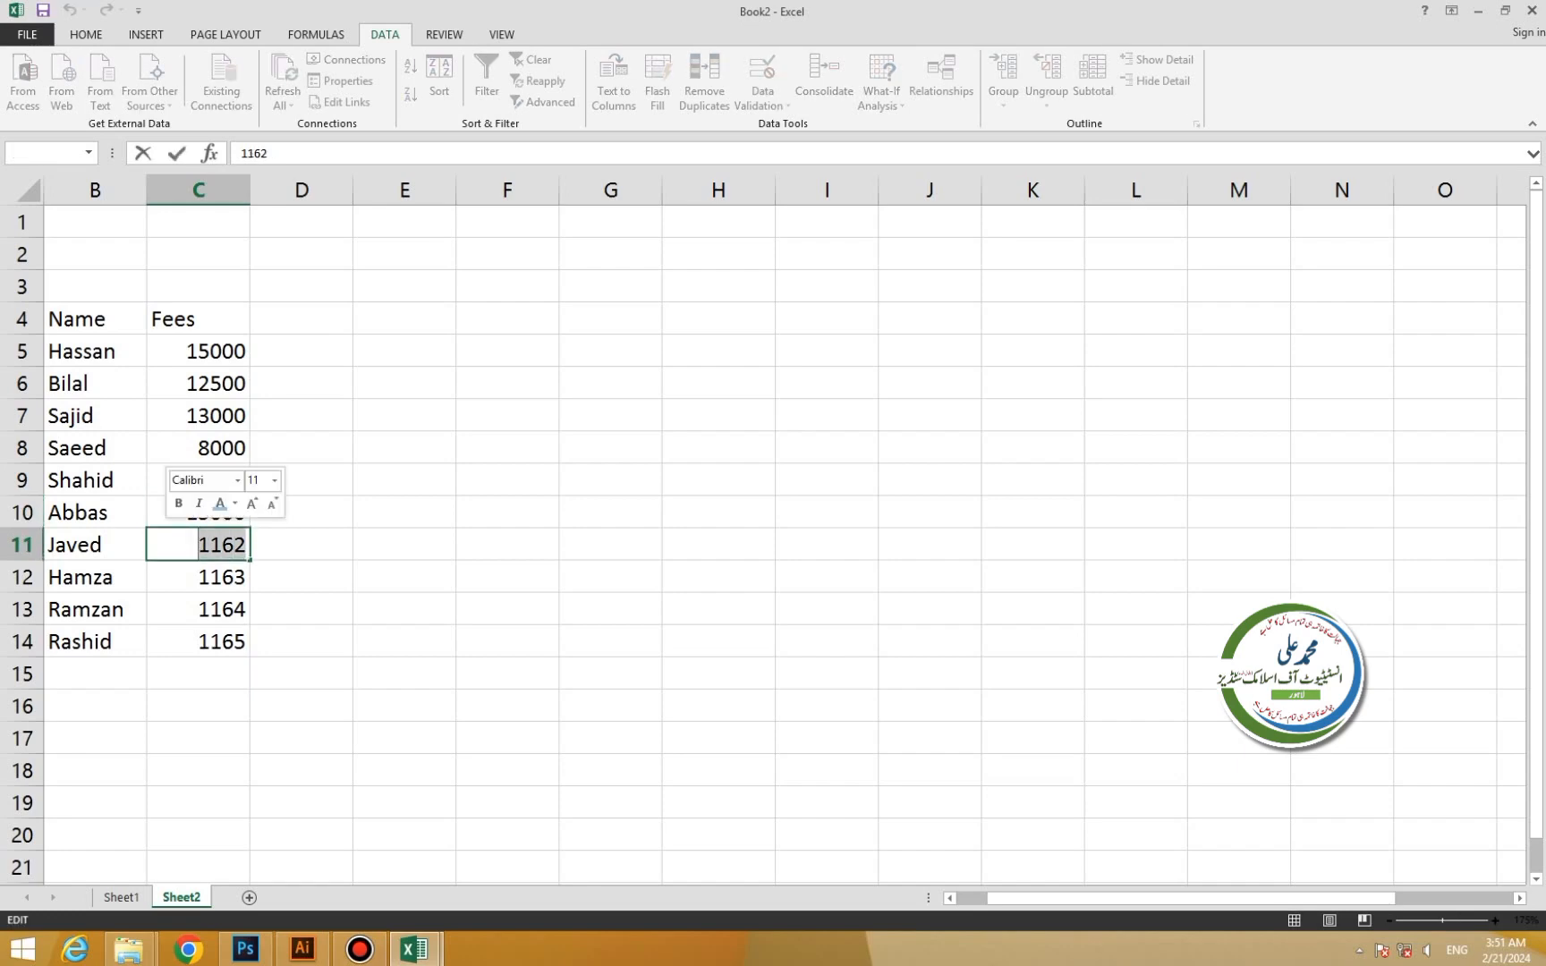
type("9000")
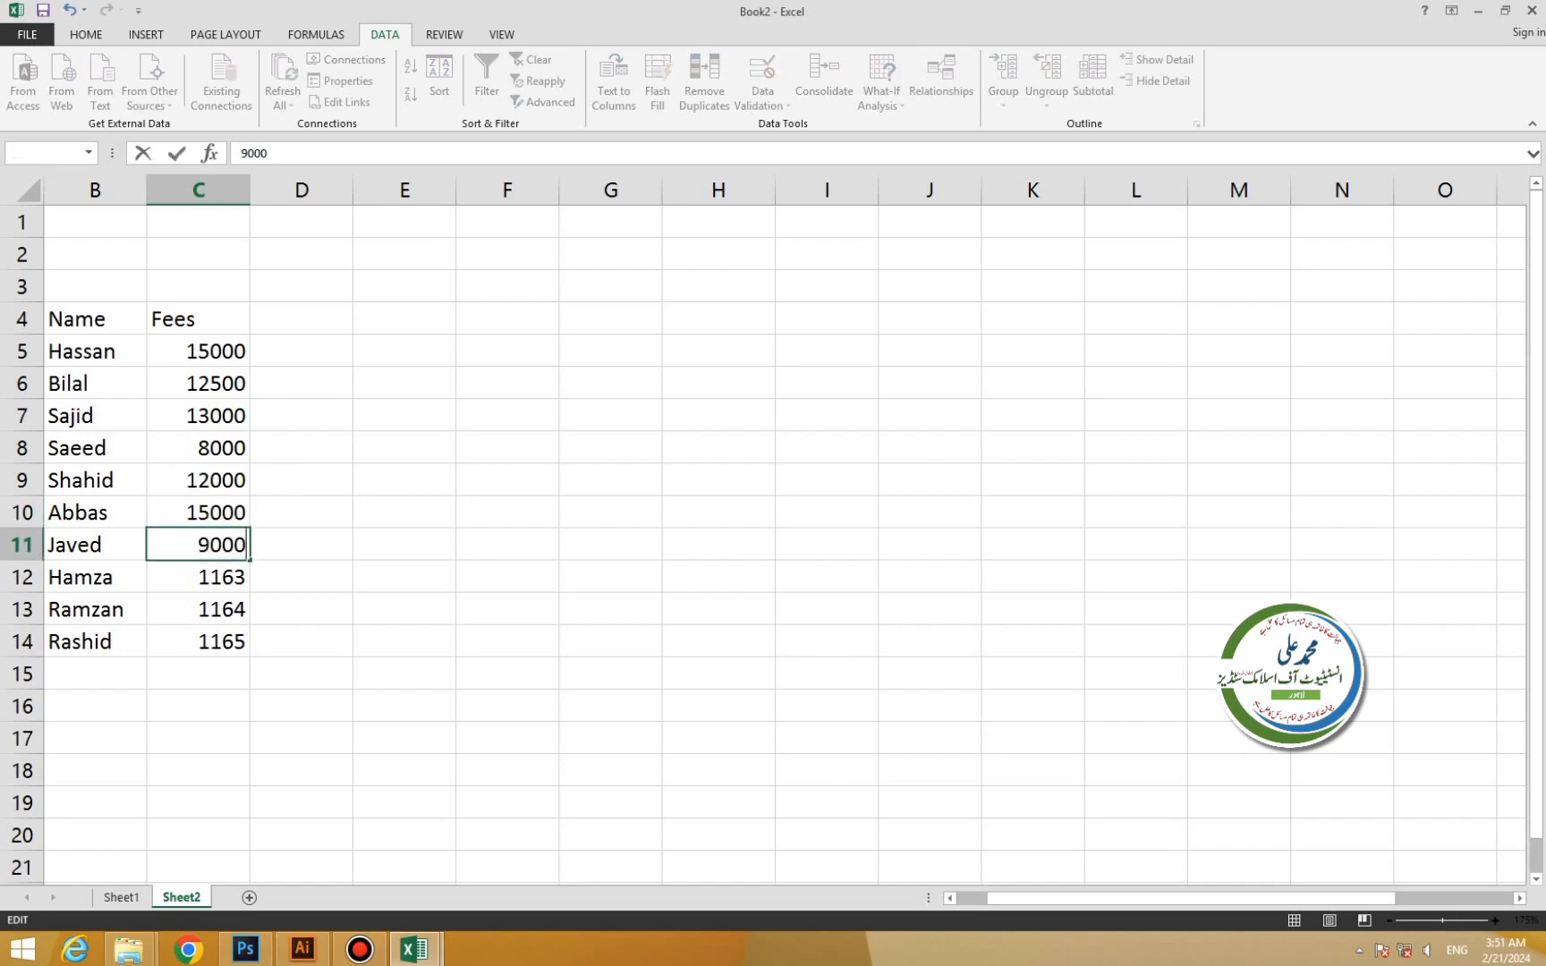
key("Return")
key("F2")
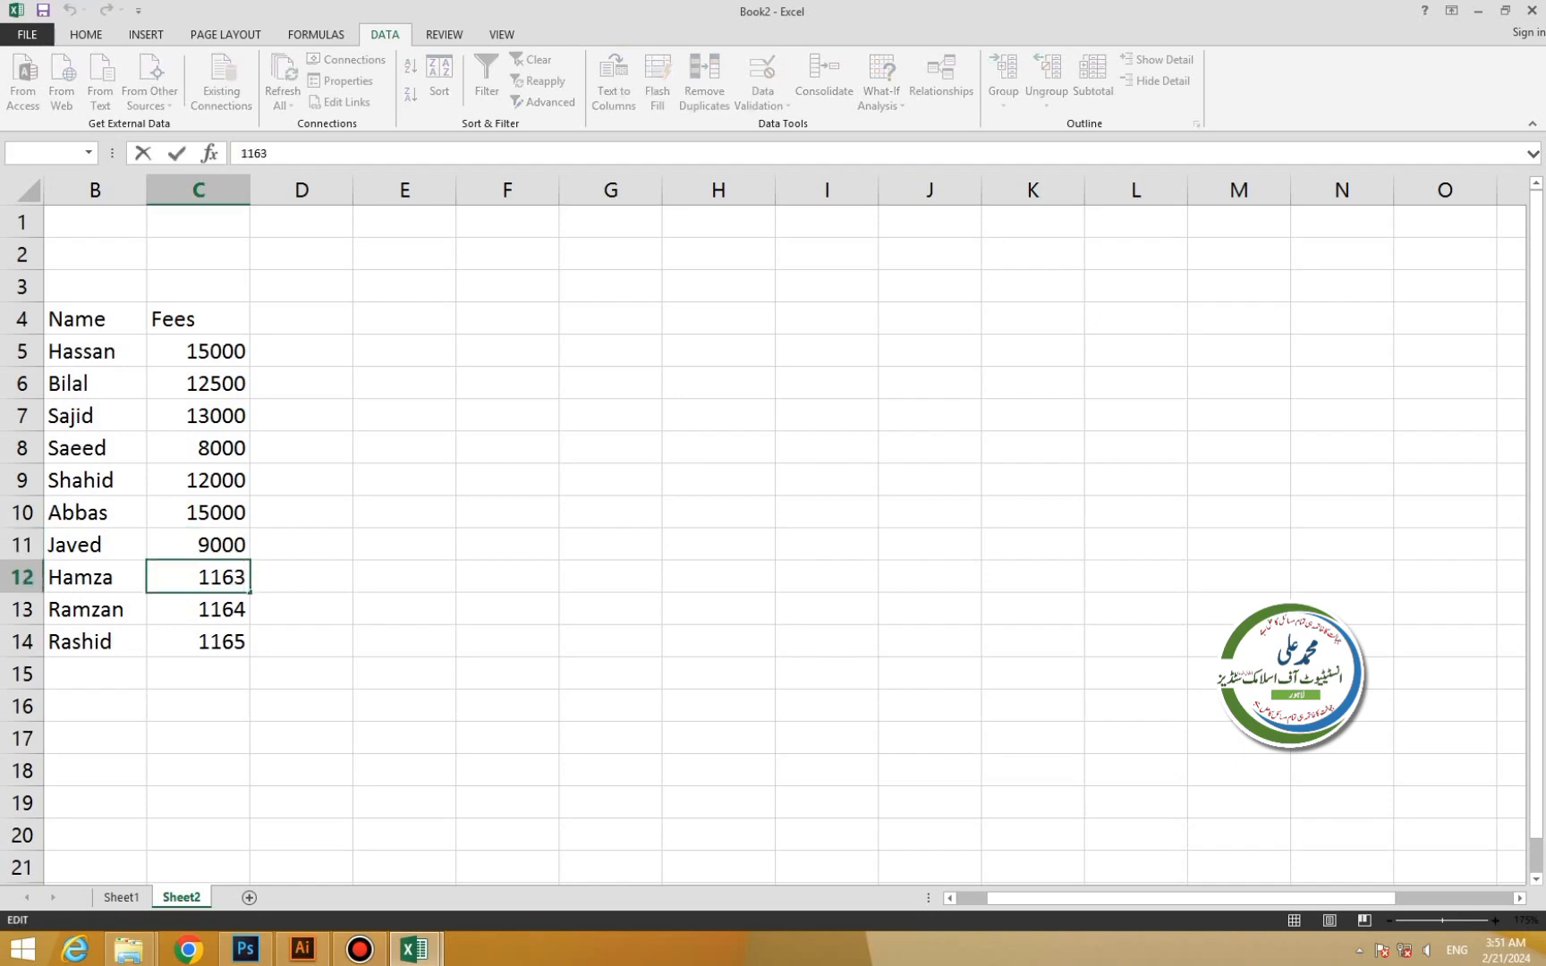
left_click_drag(197, 577, 249, 577)
type("22000")
key("Return")
key("F2")
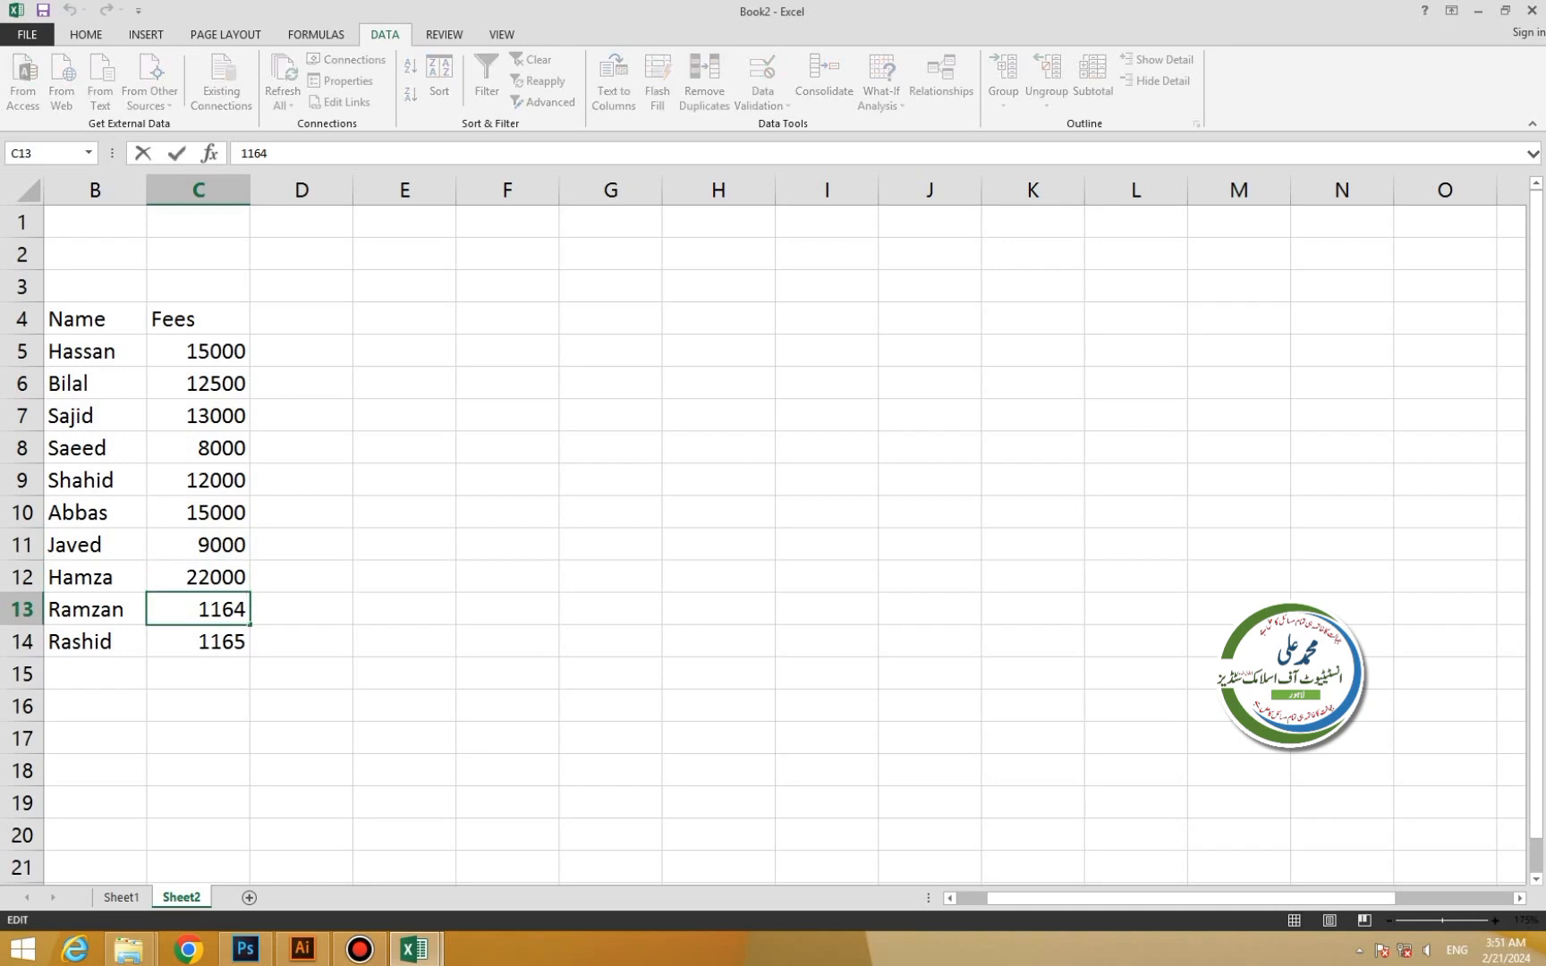
left_click_drag(197, 609, 247, 609)
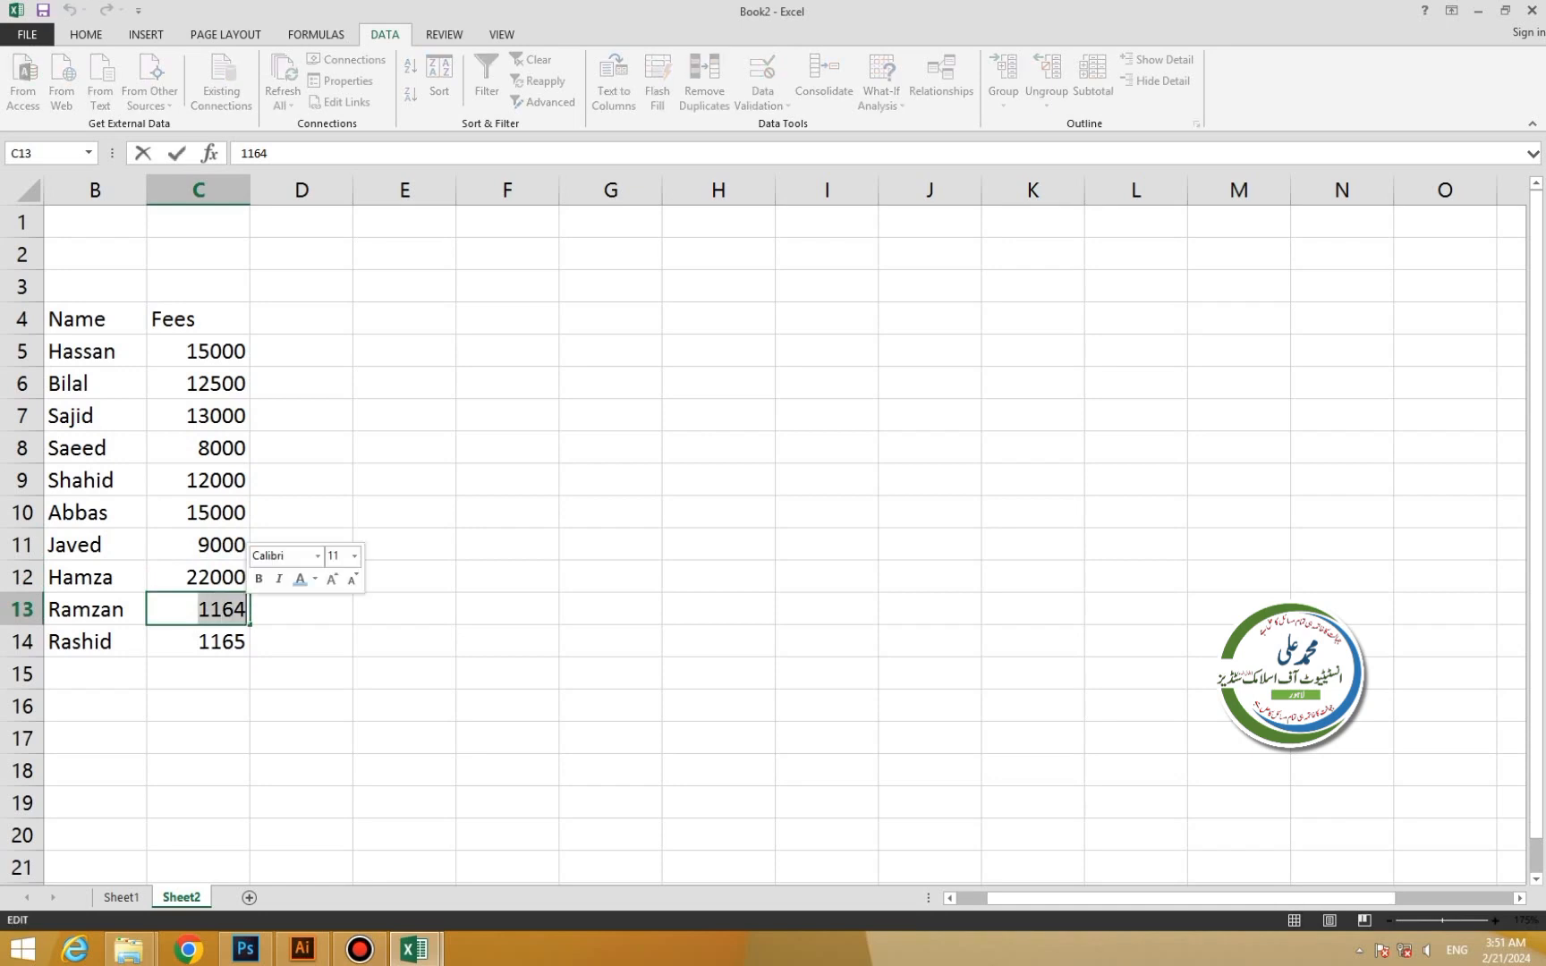
type("19000")
key("Return")
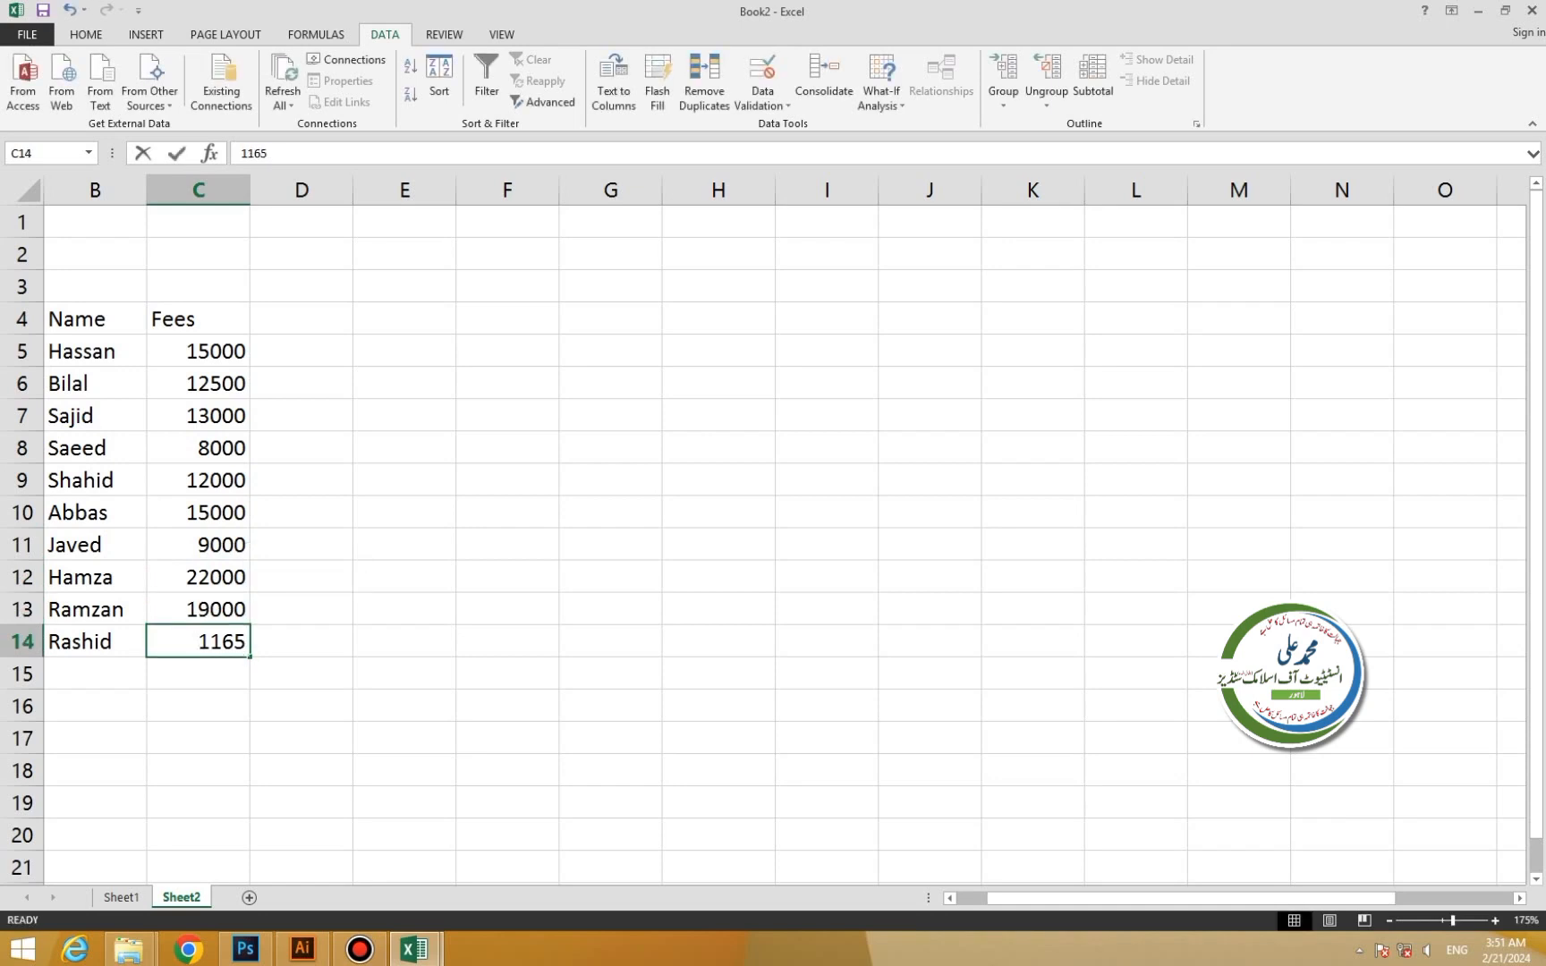
key("F2")
left_click_drag(197, 641, 246, 642)
type("16000")
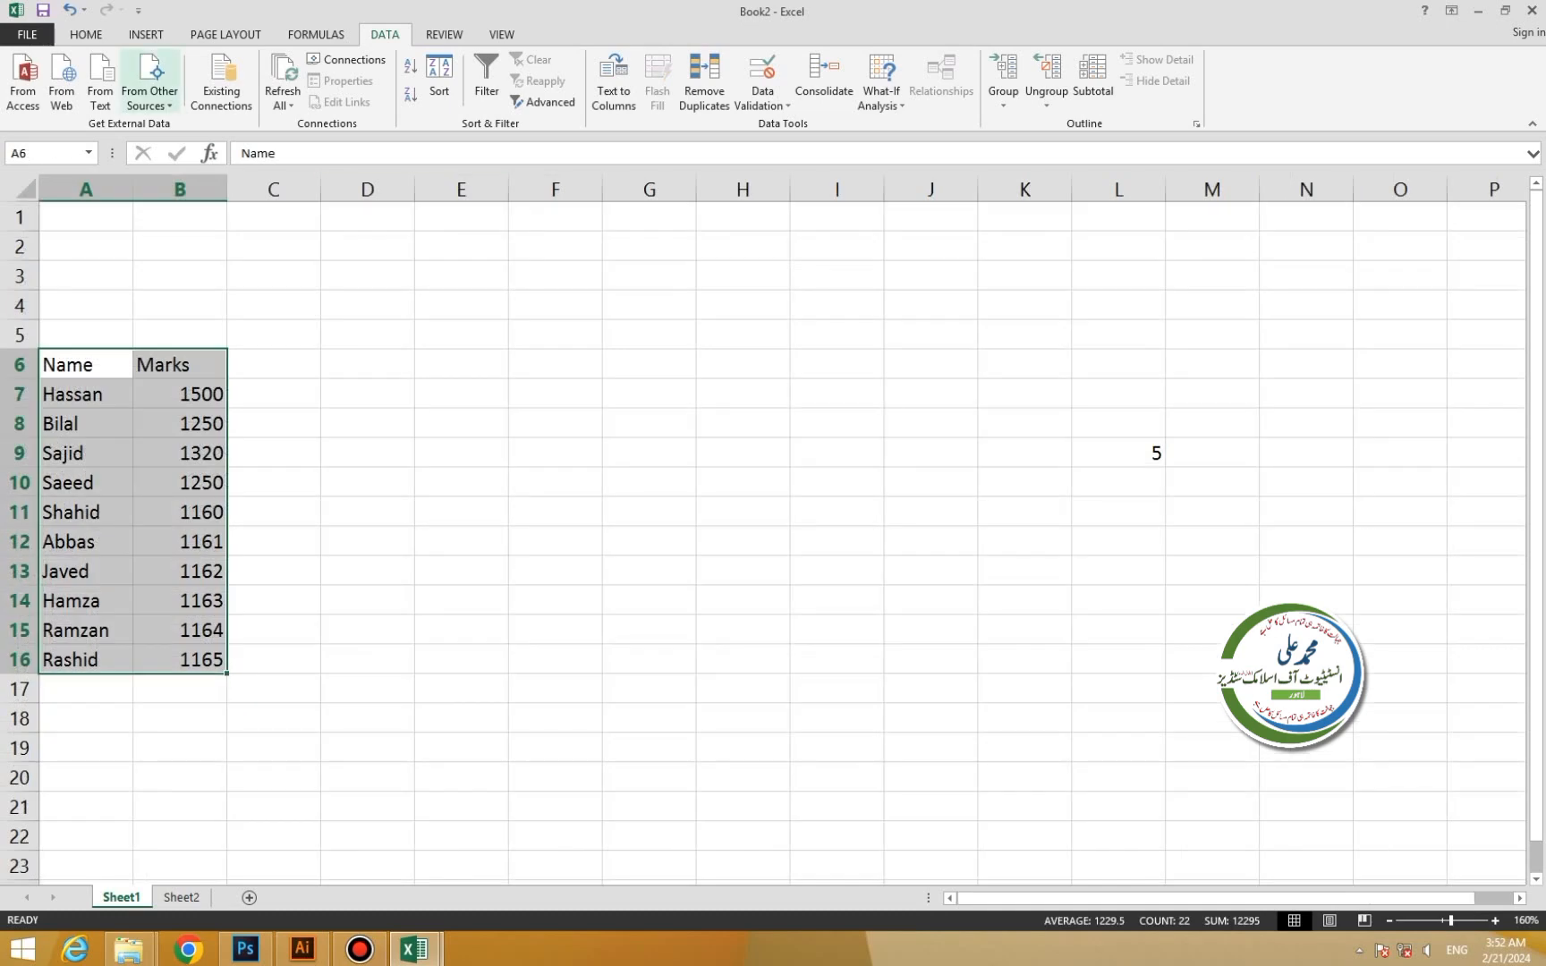
Insert a PivotTable from Sheet1!$A$6:$B$16 on a new worksheet, adding it to the Data Model.
left_click(146, 34)
left_click(31, 76)
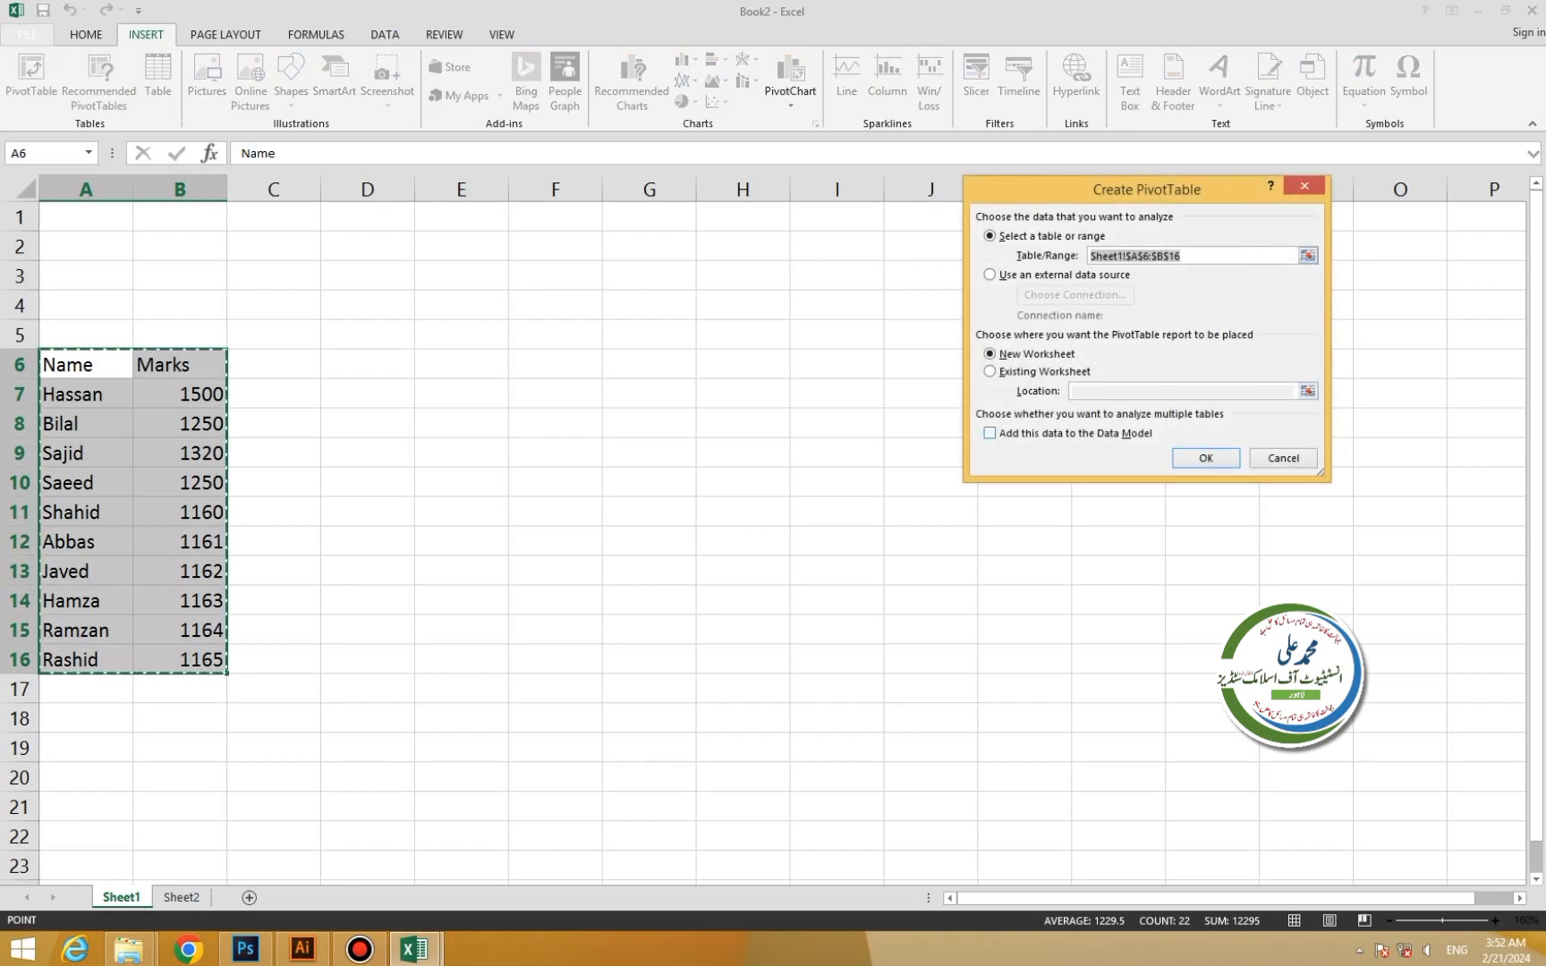
key("alt+m")
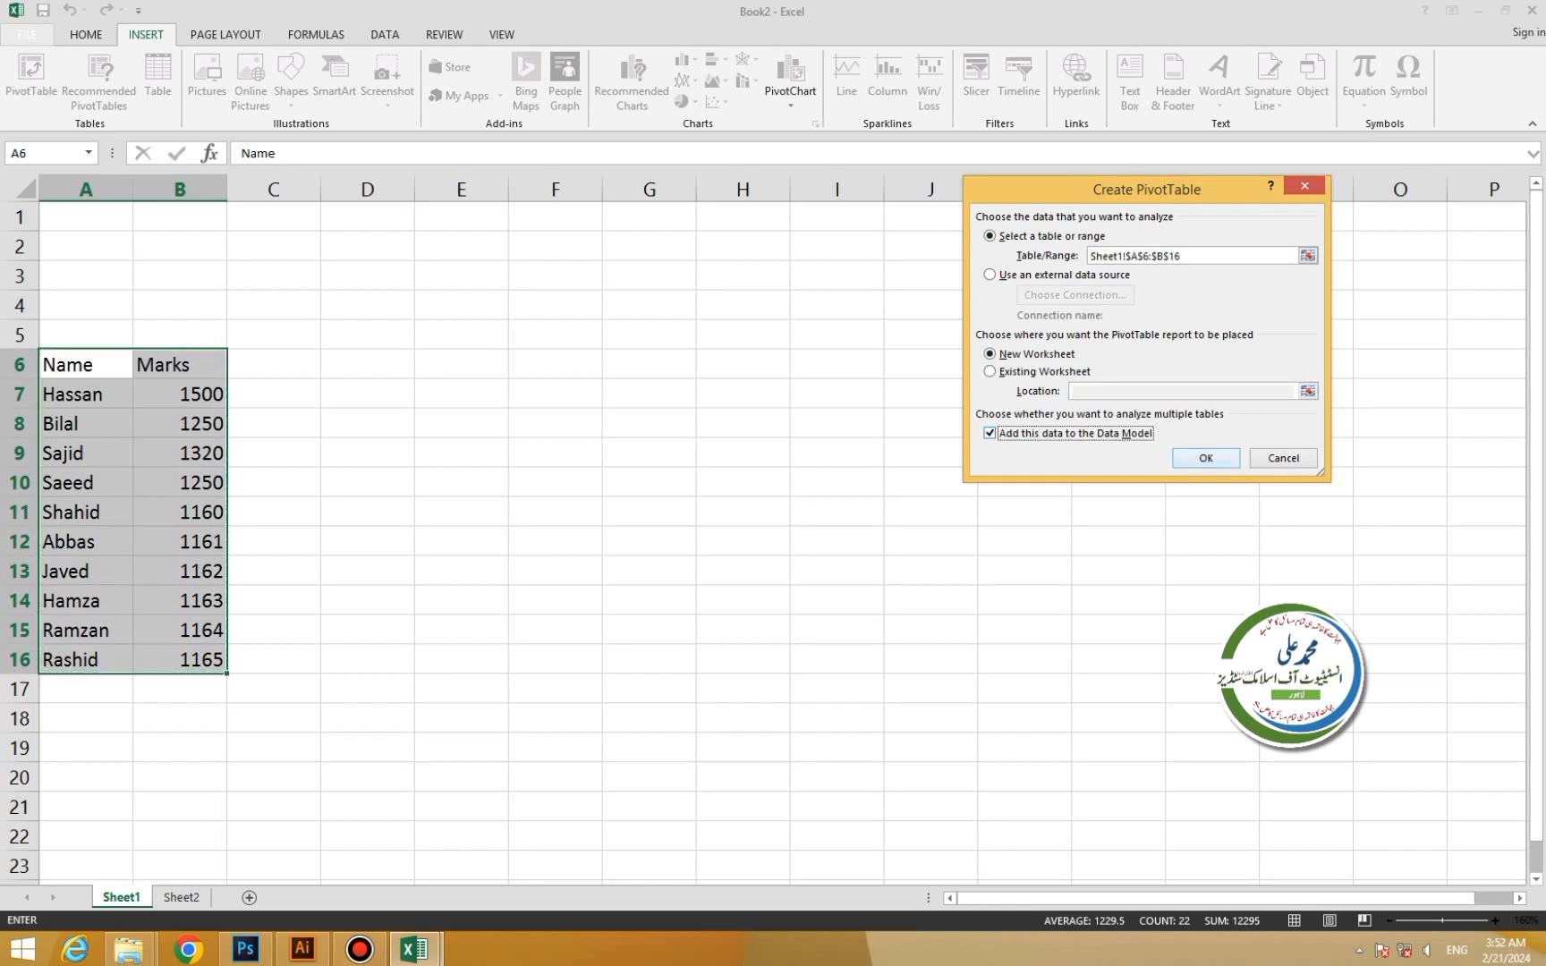
key("Return")
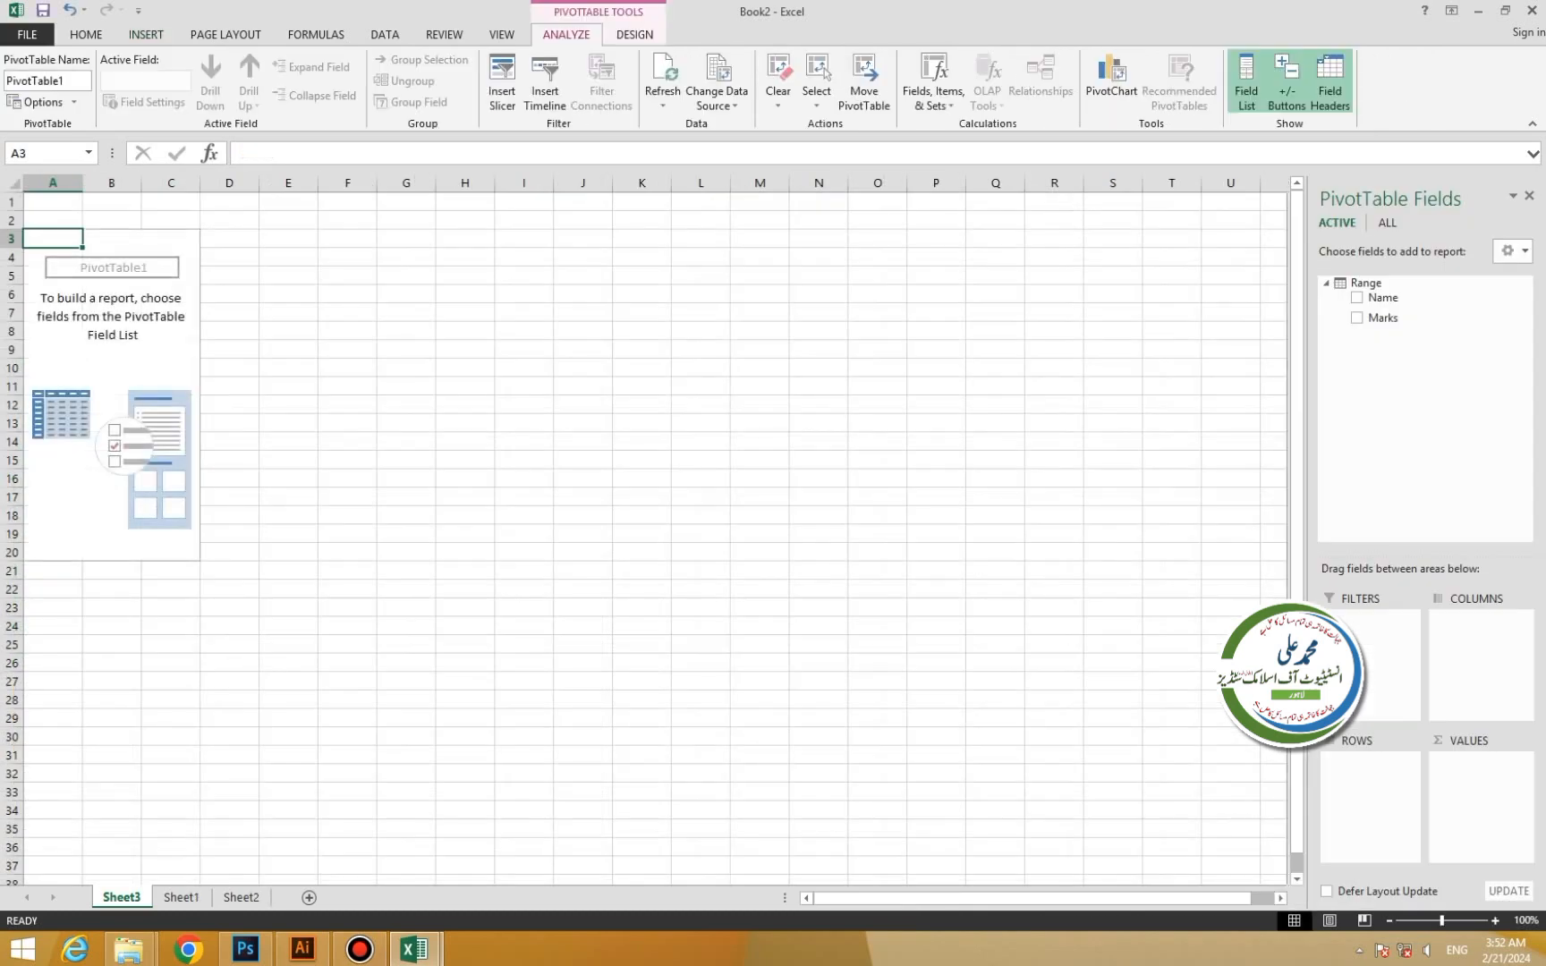
Turn Sheet2's Name/Fees range B4:C14 into a table with a header row.
left_click(180, 897)
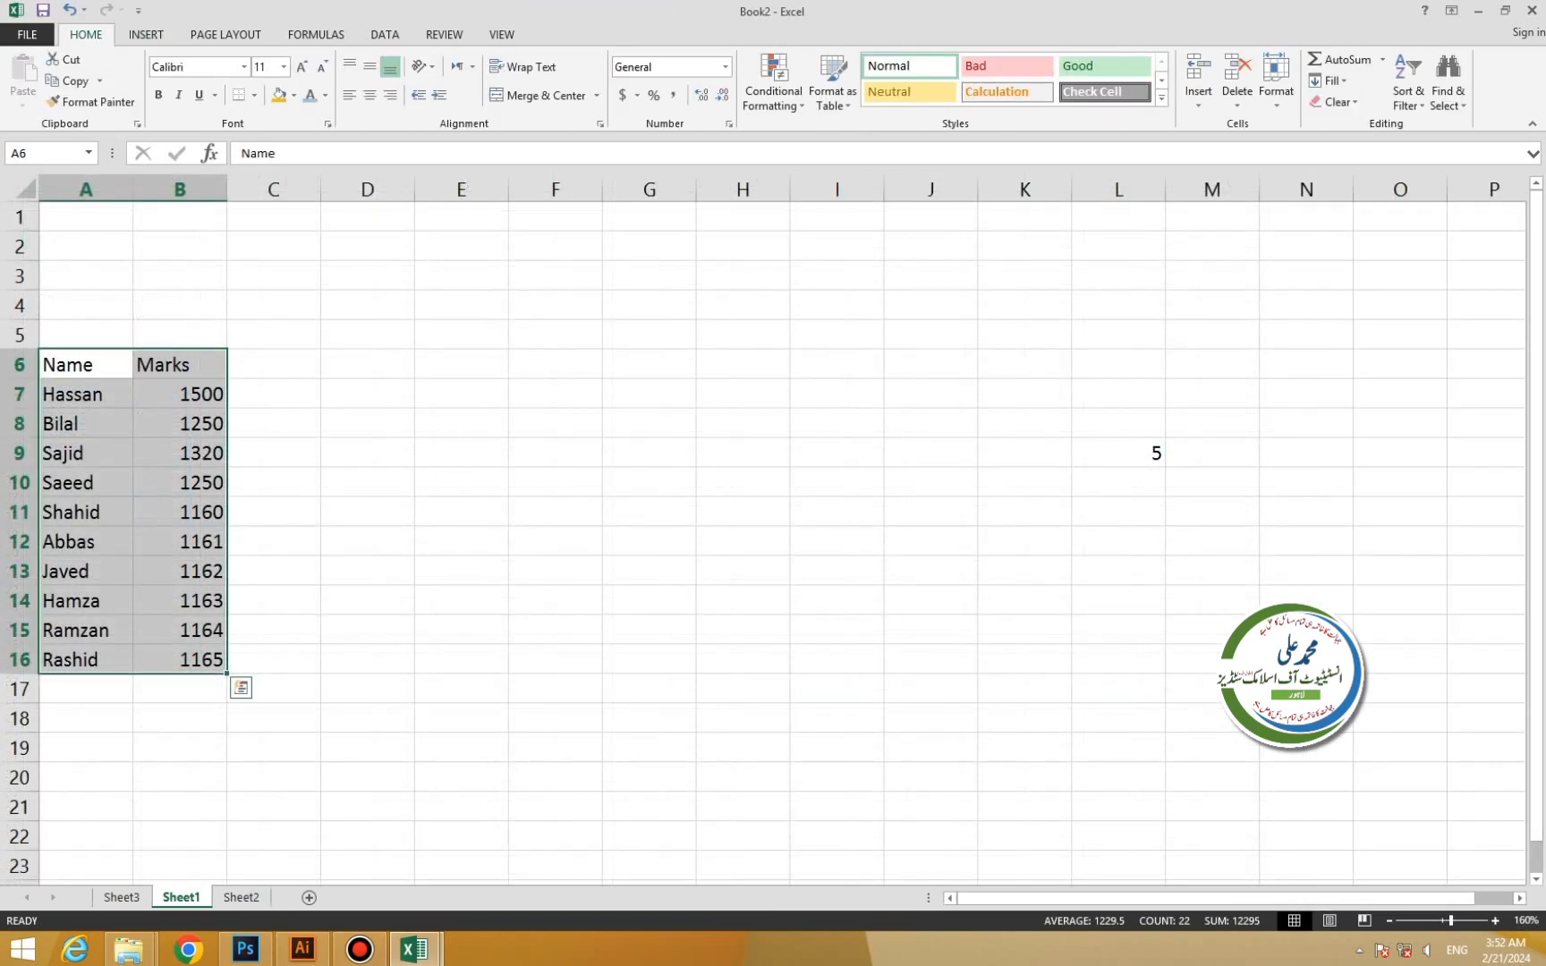
left_click(241, 897)
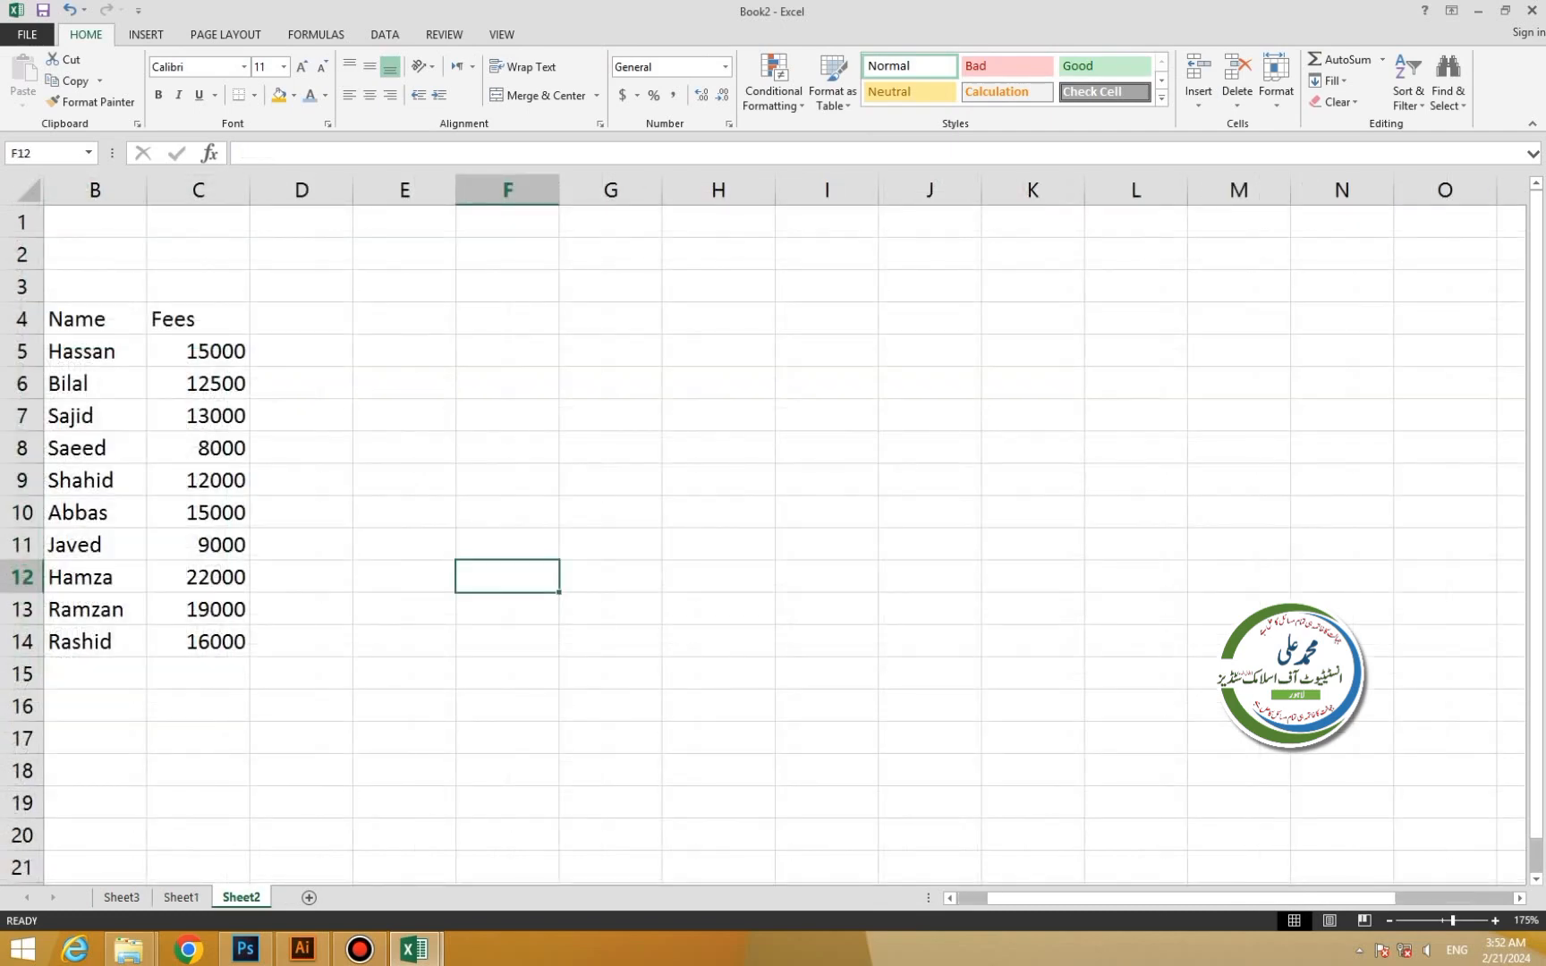
left_click_drag(76, 318, 214, 641)
left_click_drag(89, 351, 90, 383)
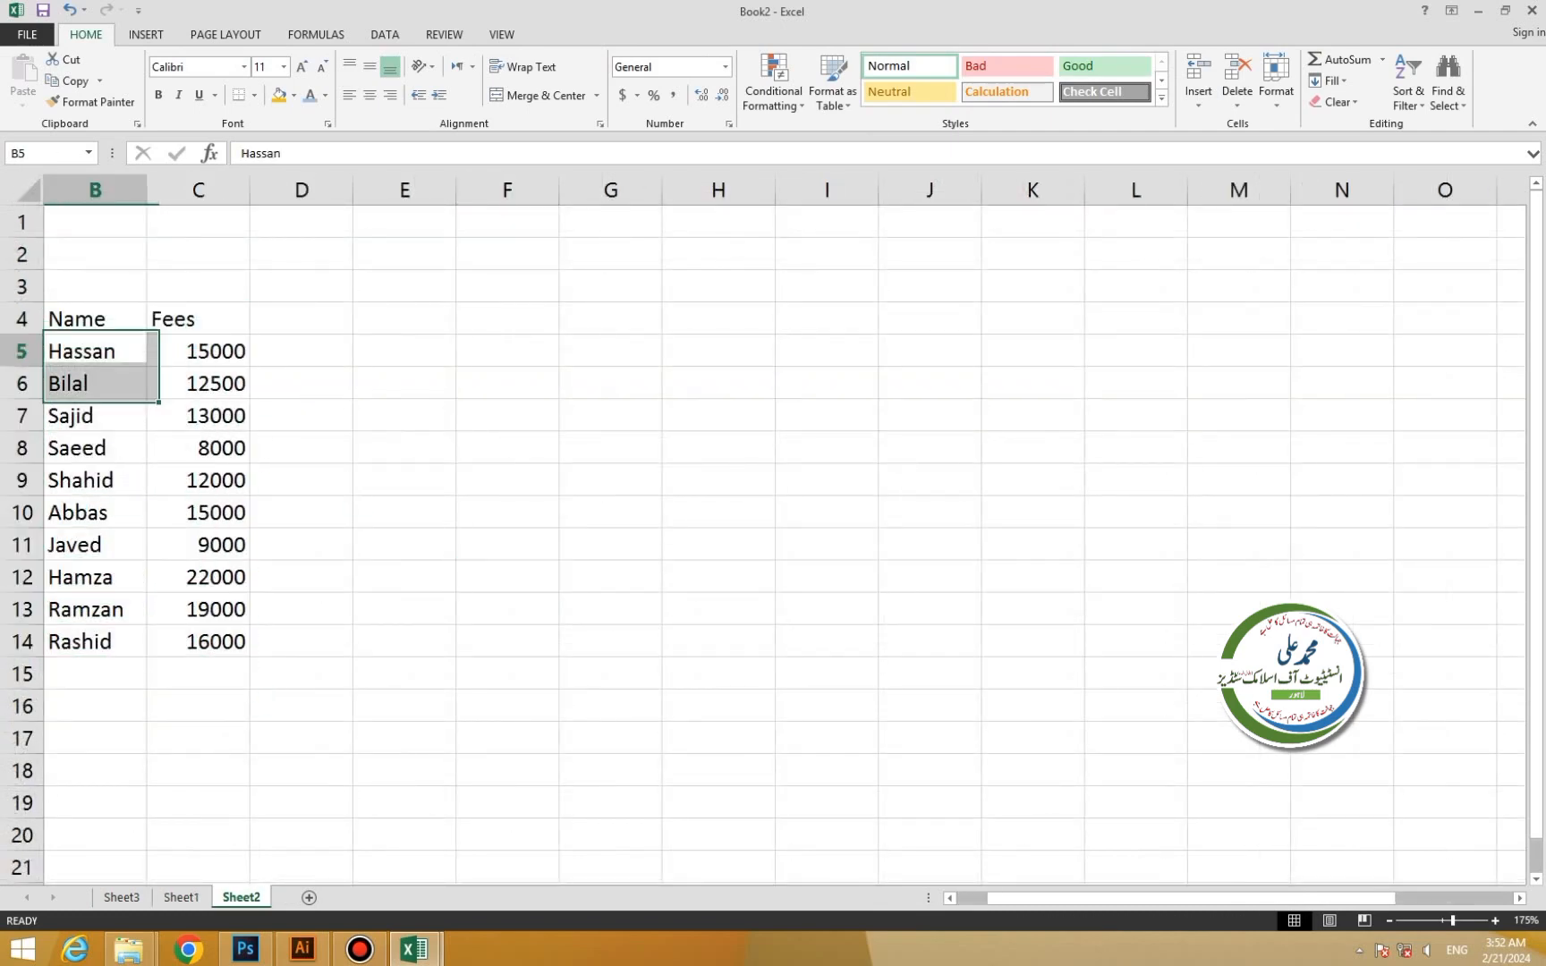
left_click(94, 286)
left_click_drag(90, 319, 210, 641)
left_click(146, 34)
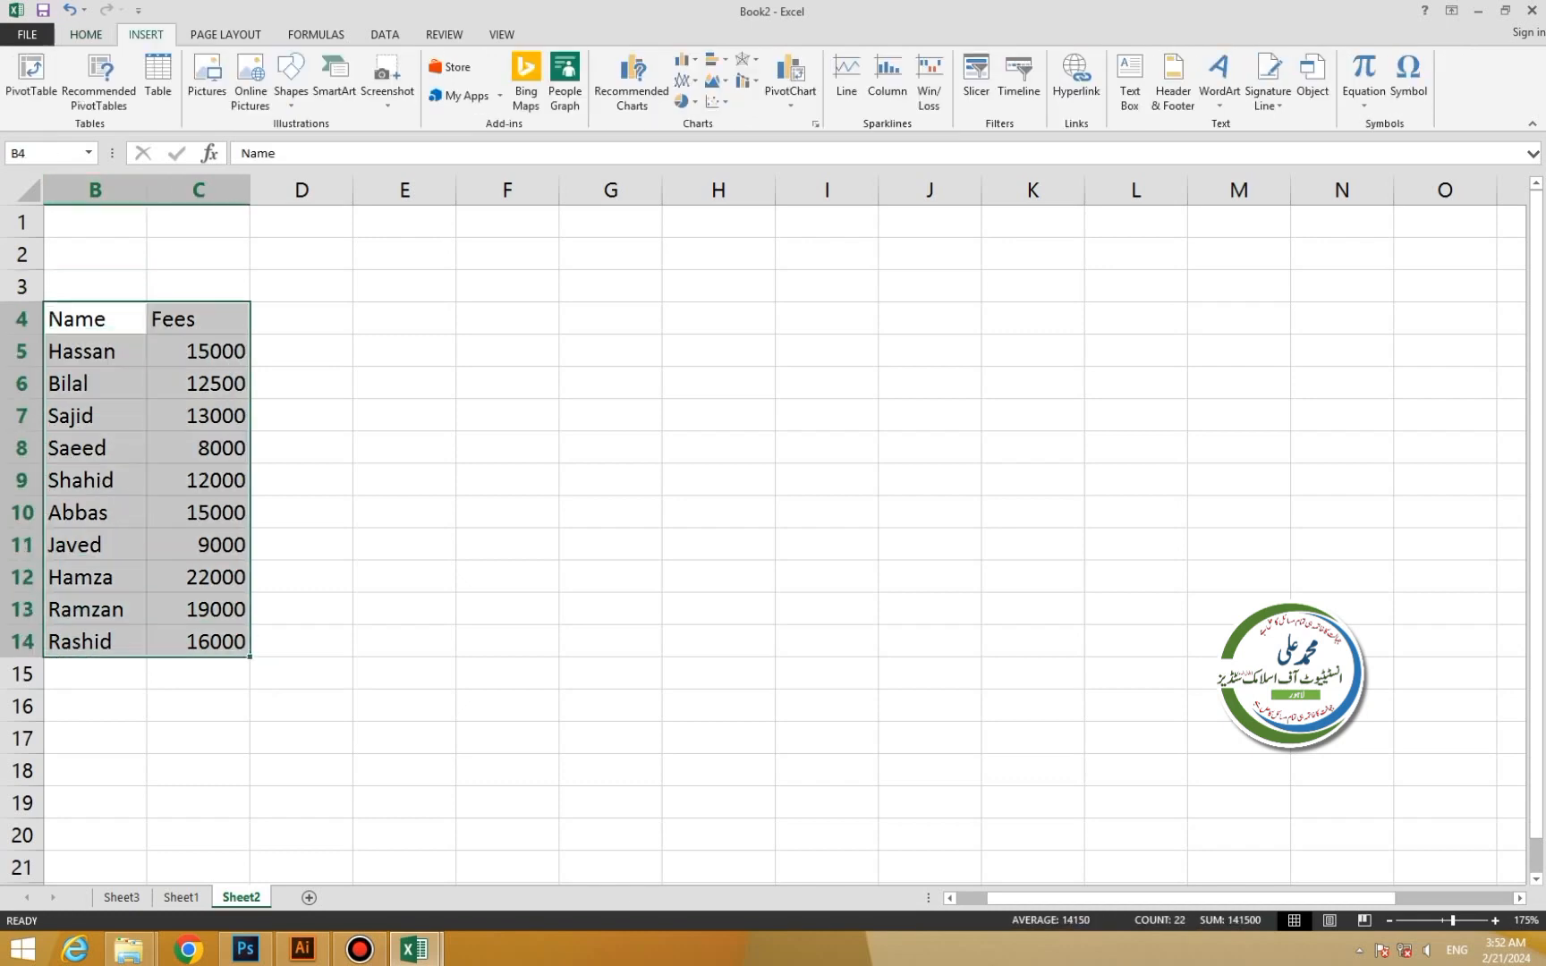
left_click(157, 80)
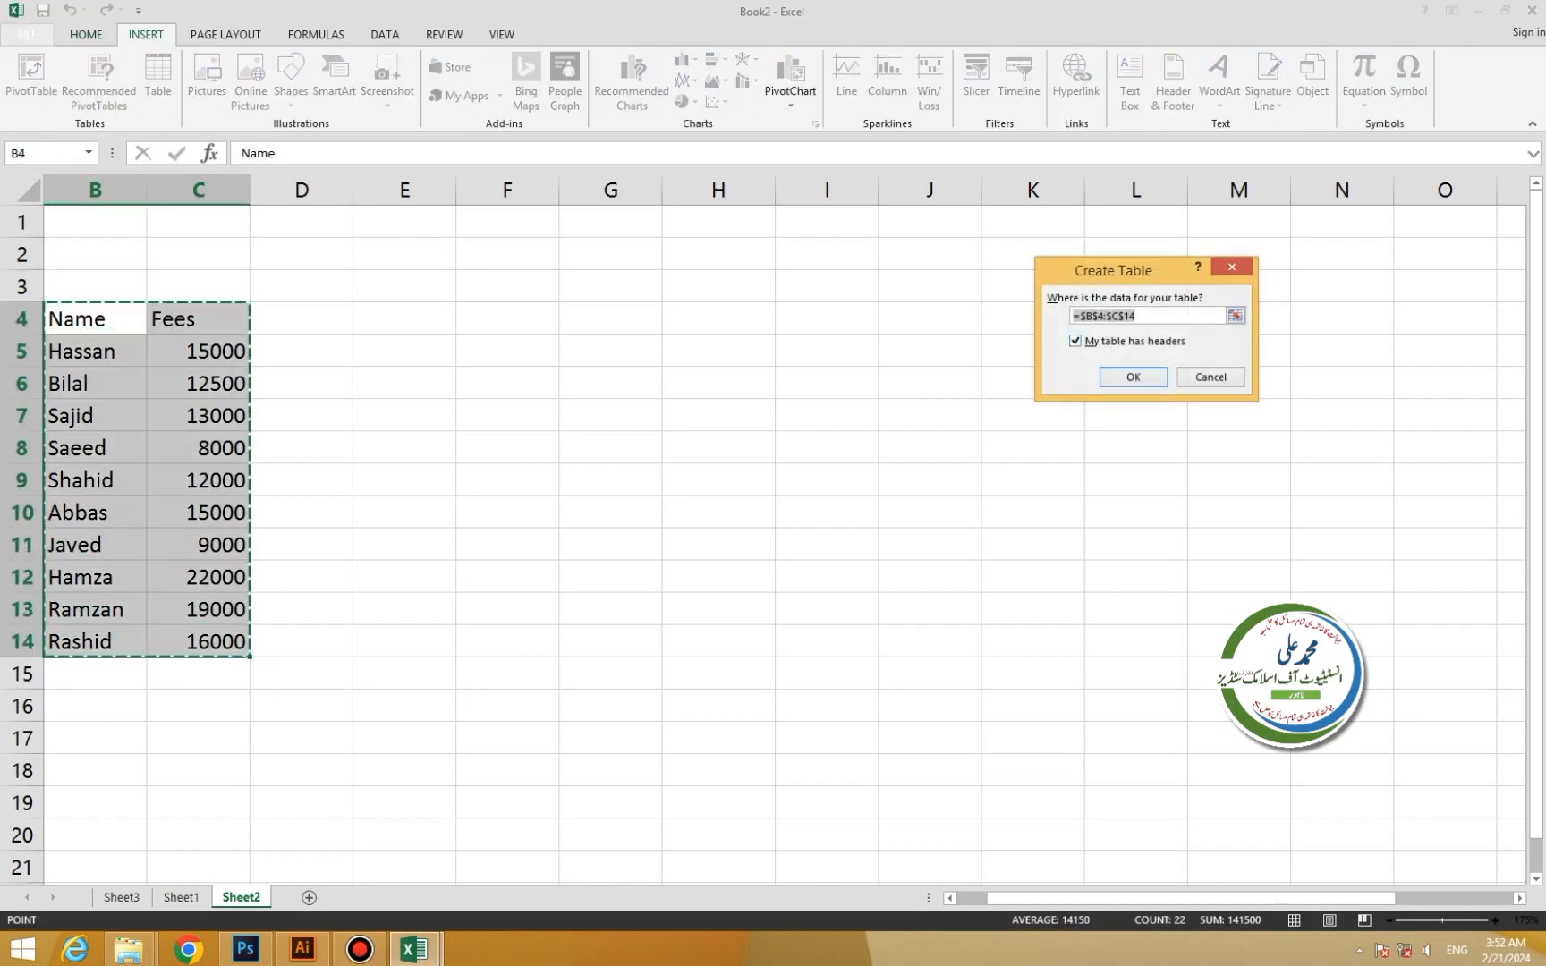
key("Return")
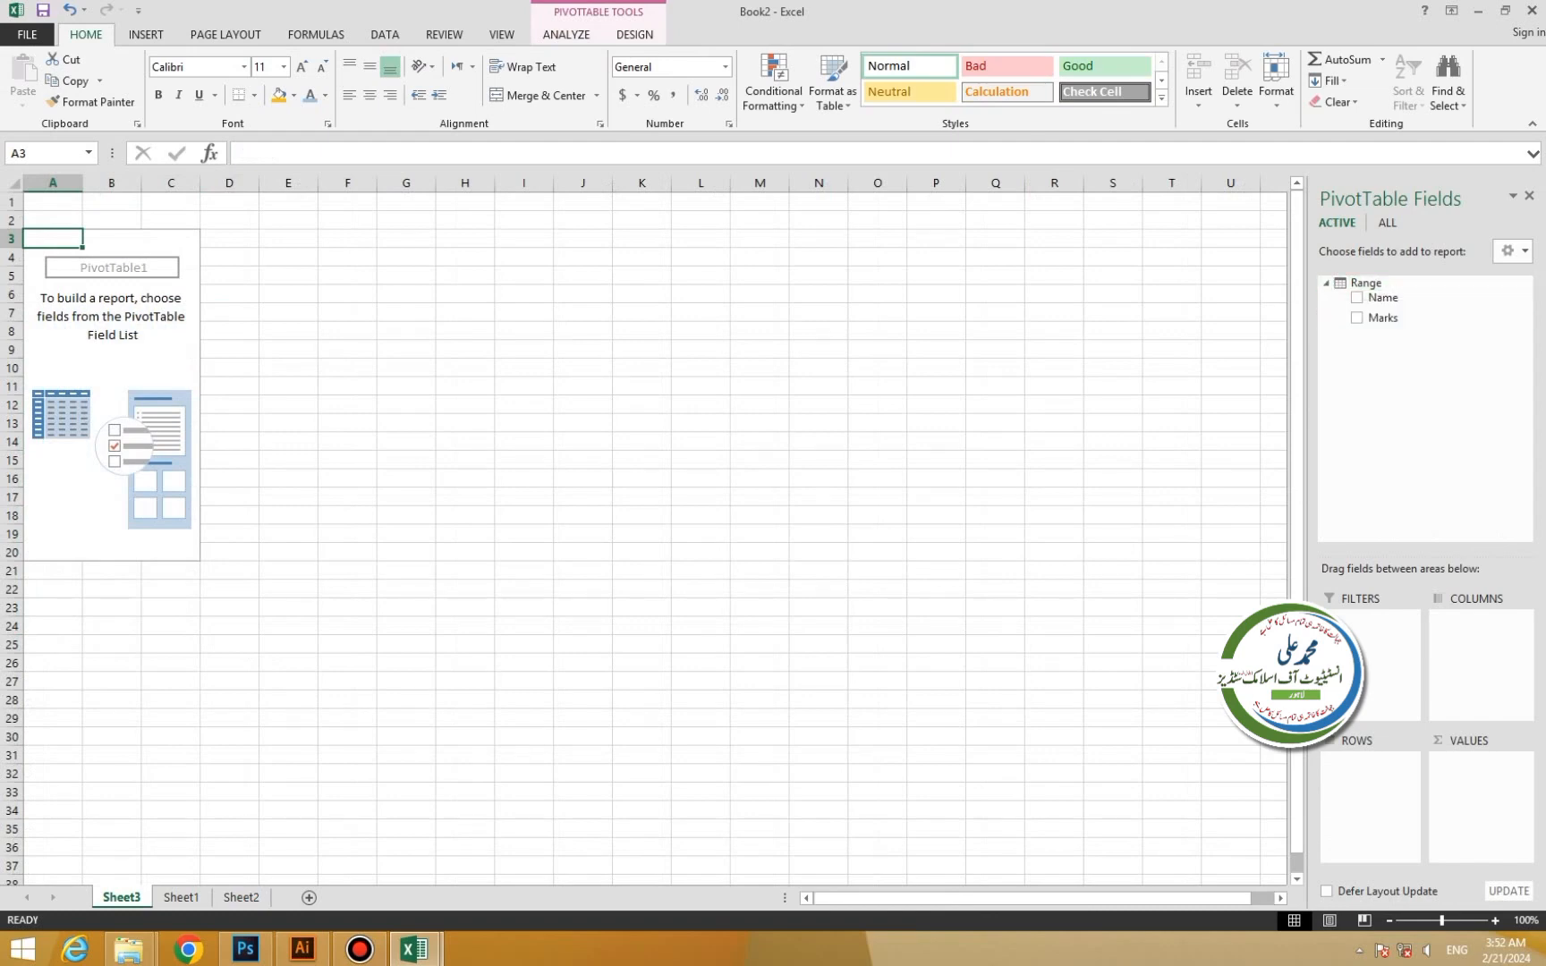
Show all data model tables and add Range's Name field as PivotTable row labels.
left_click(1387, 223)
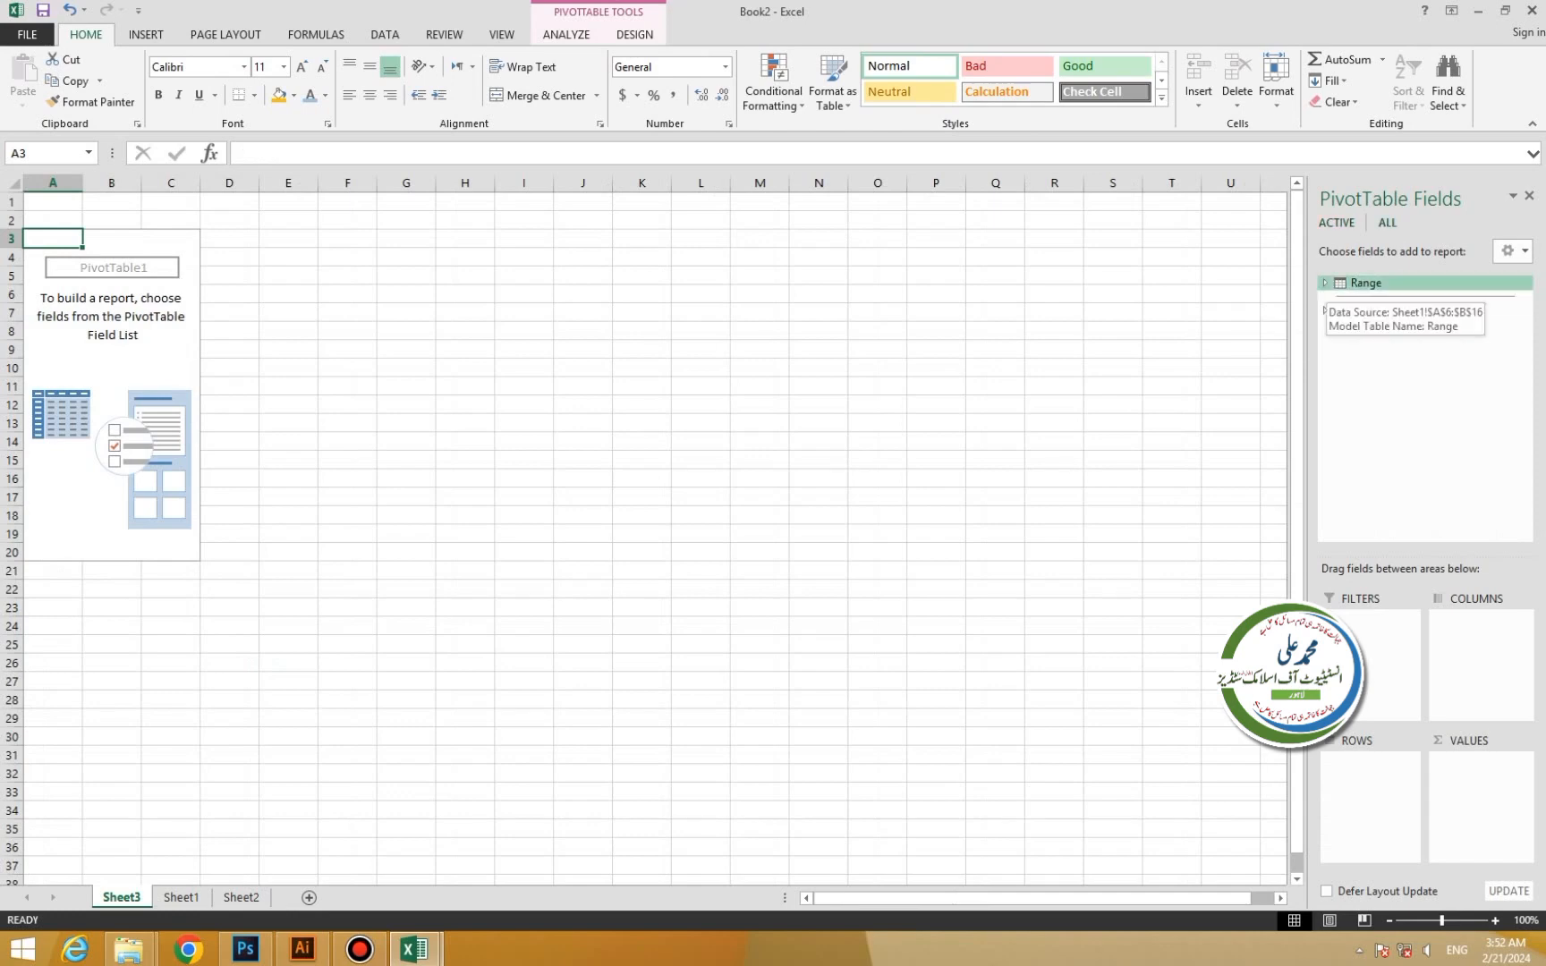
left_click(1326, 284)
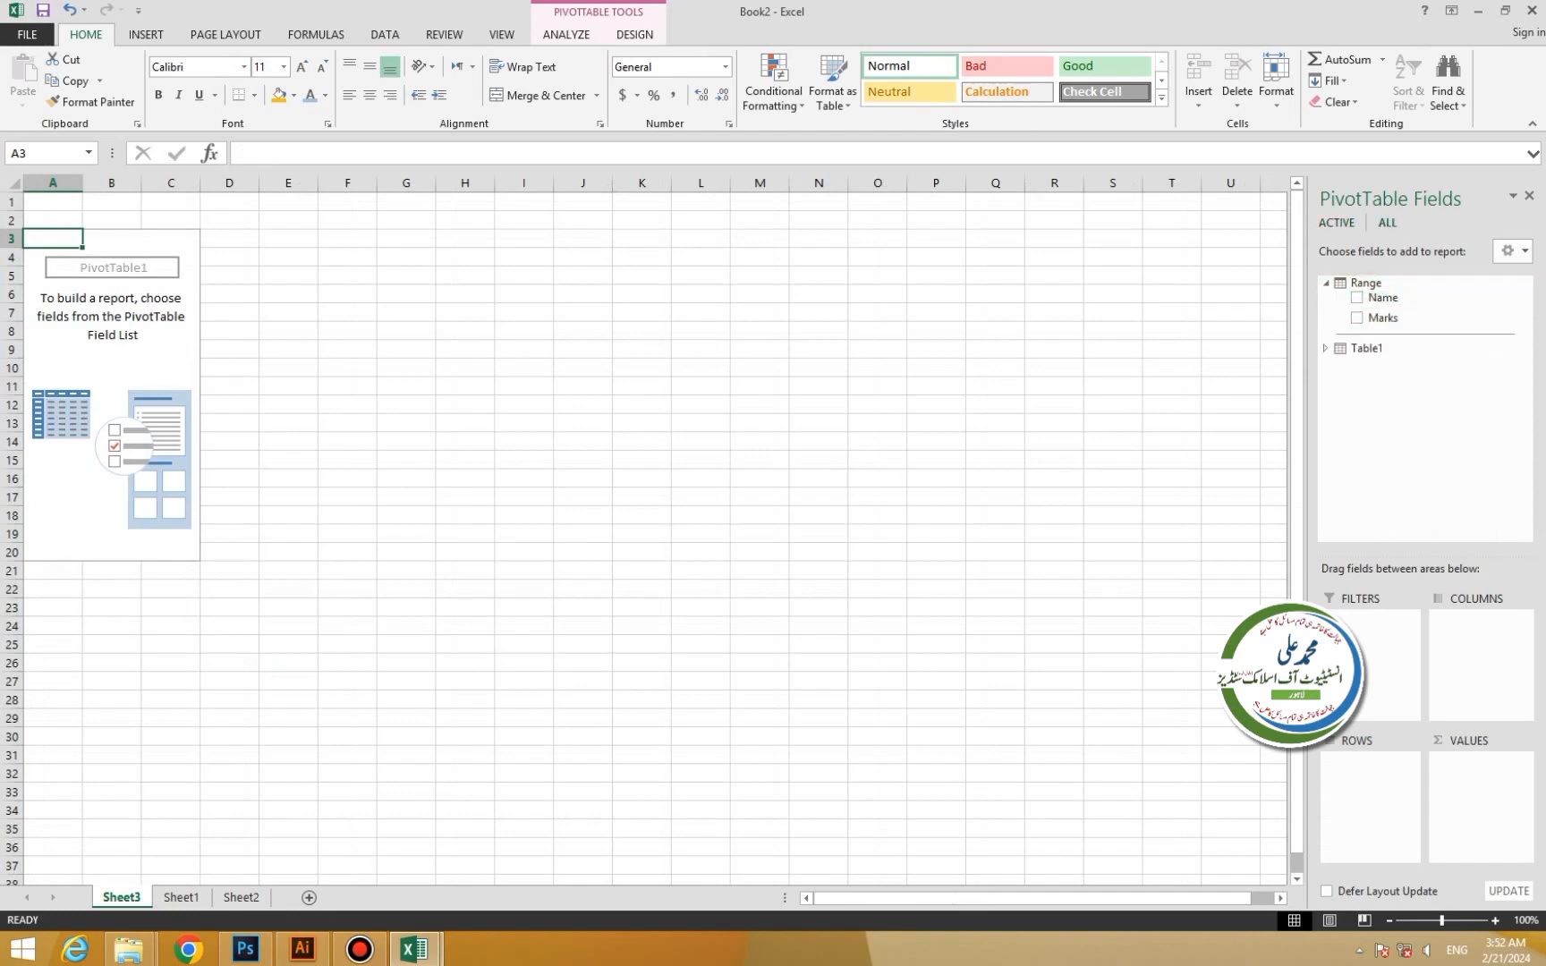
left_click(1325, 348)
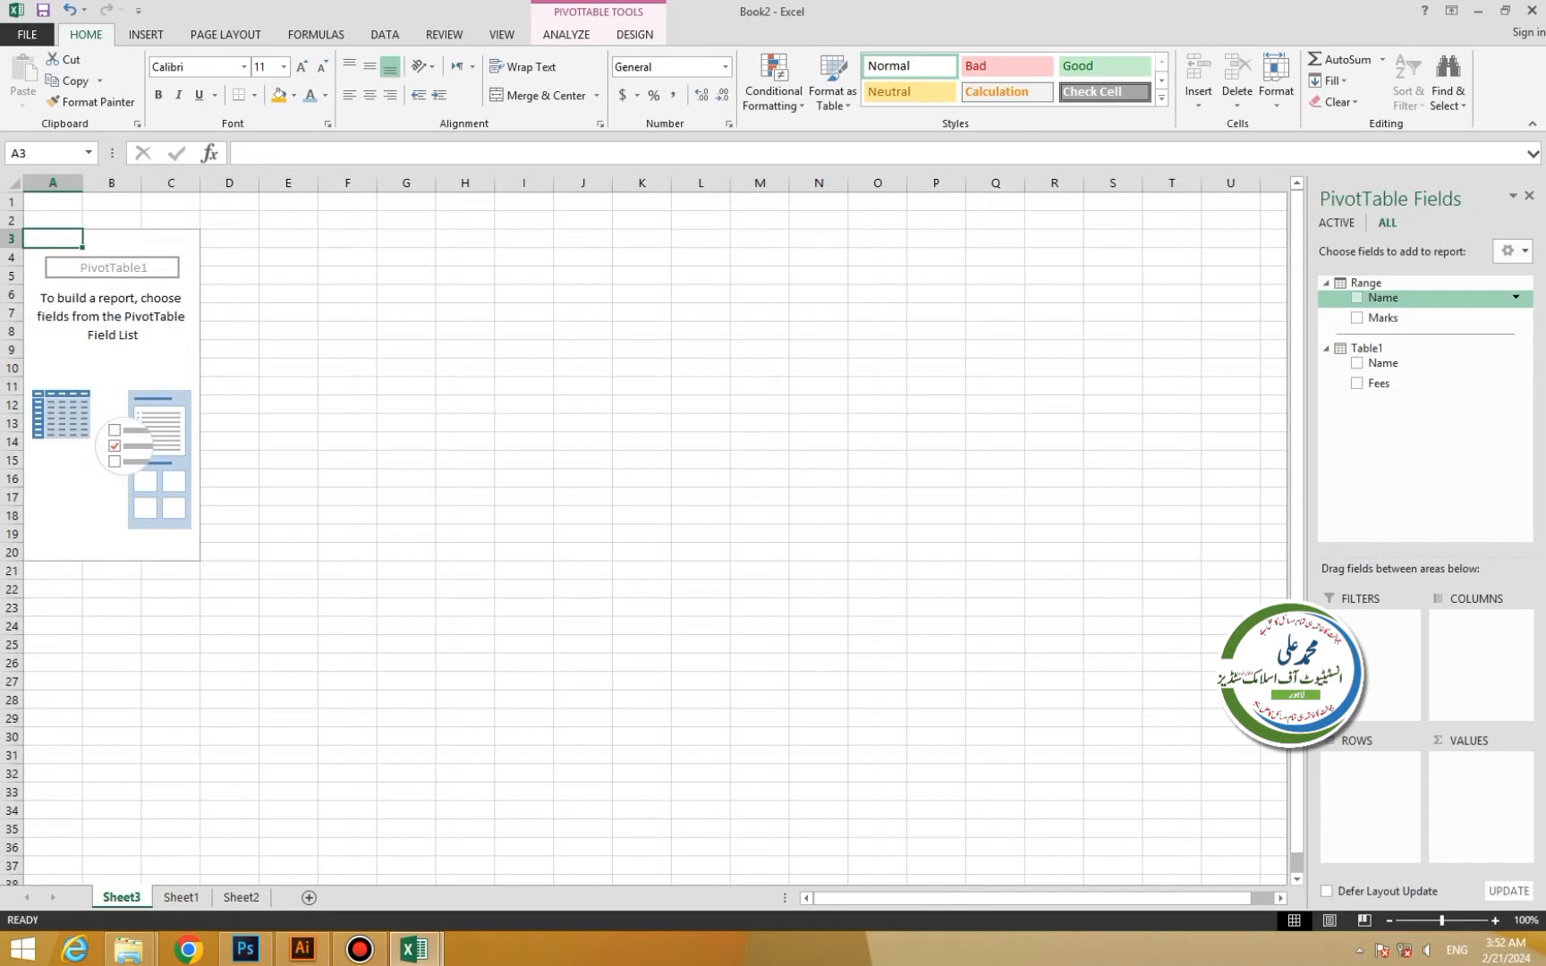
left_click(1357, 297)
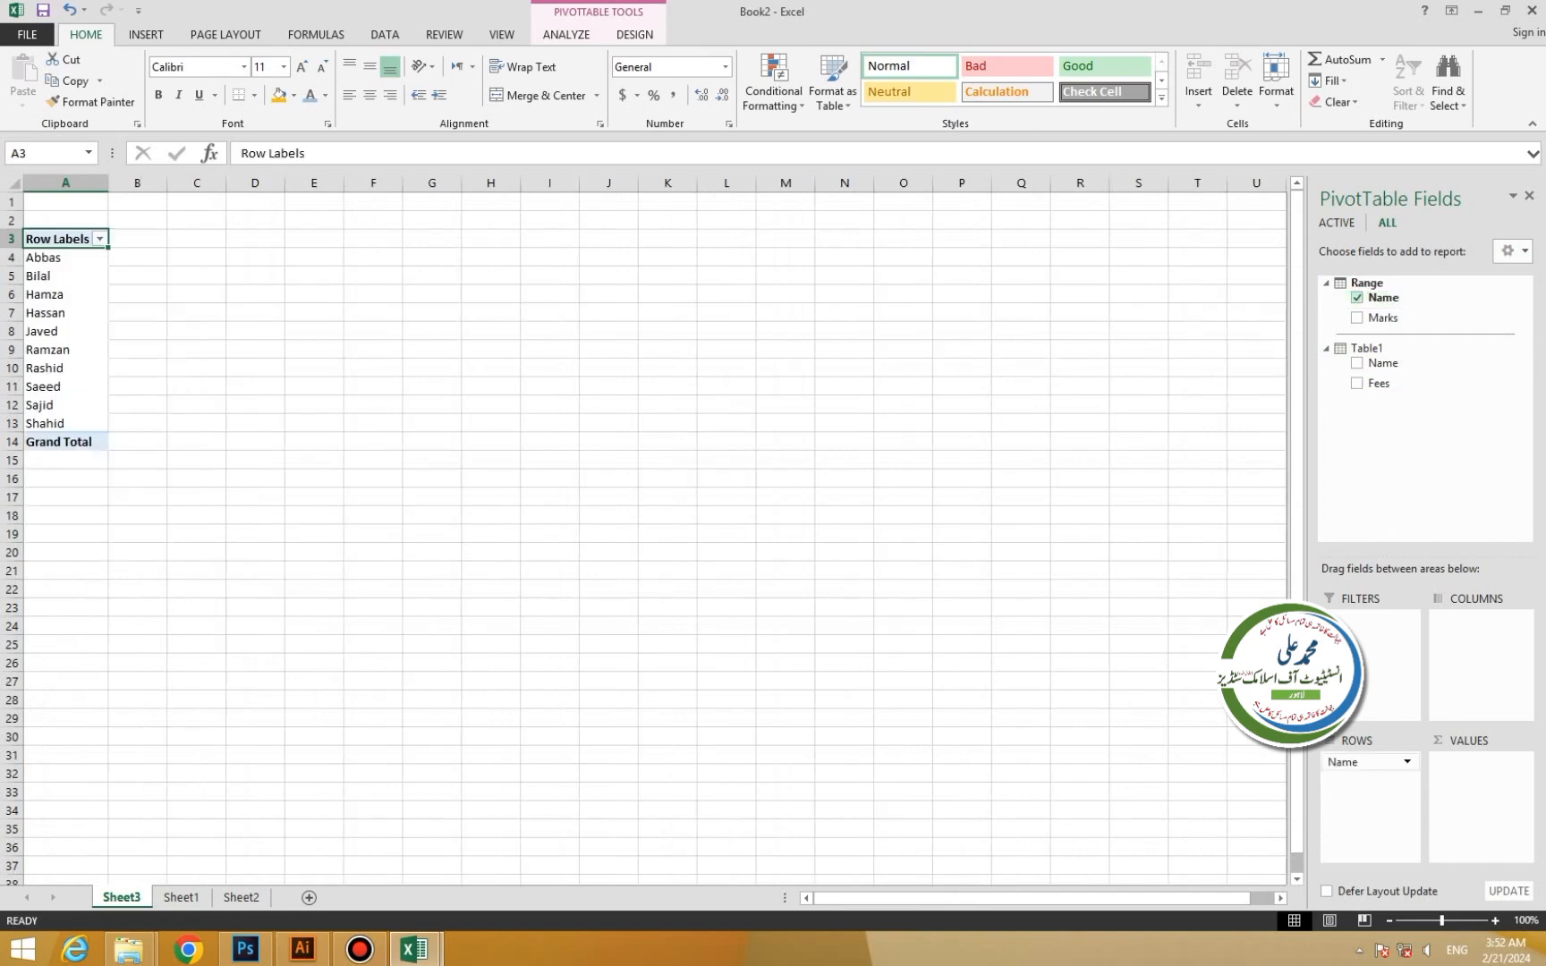